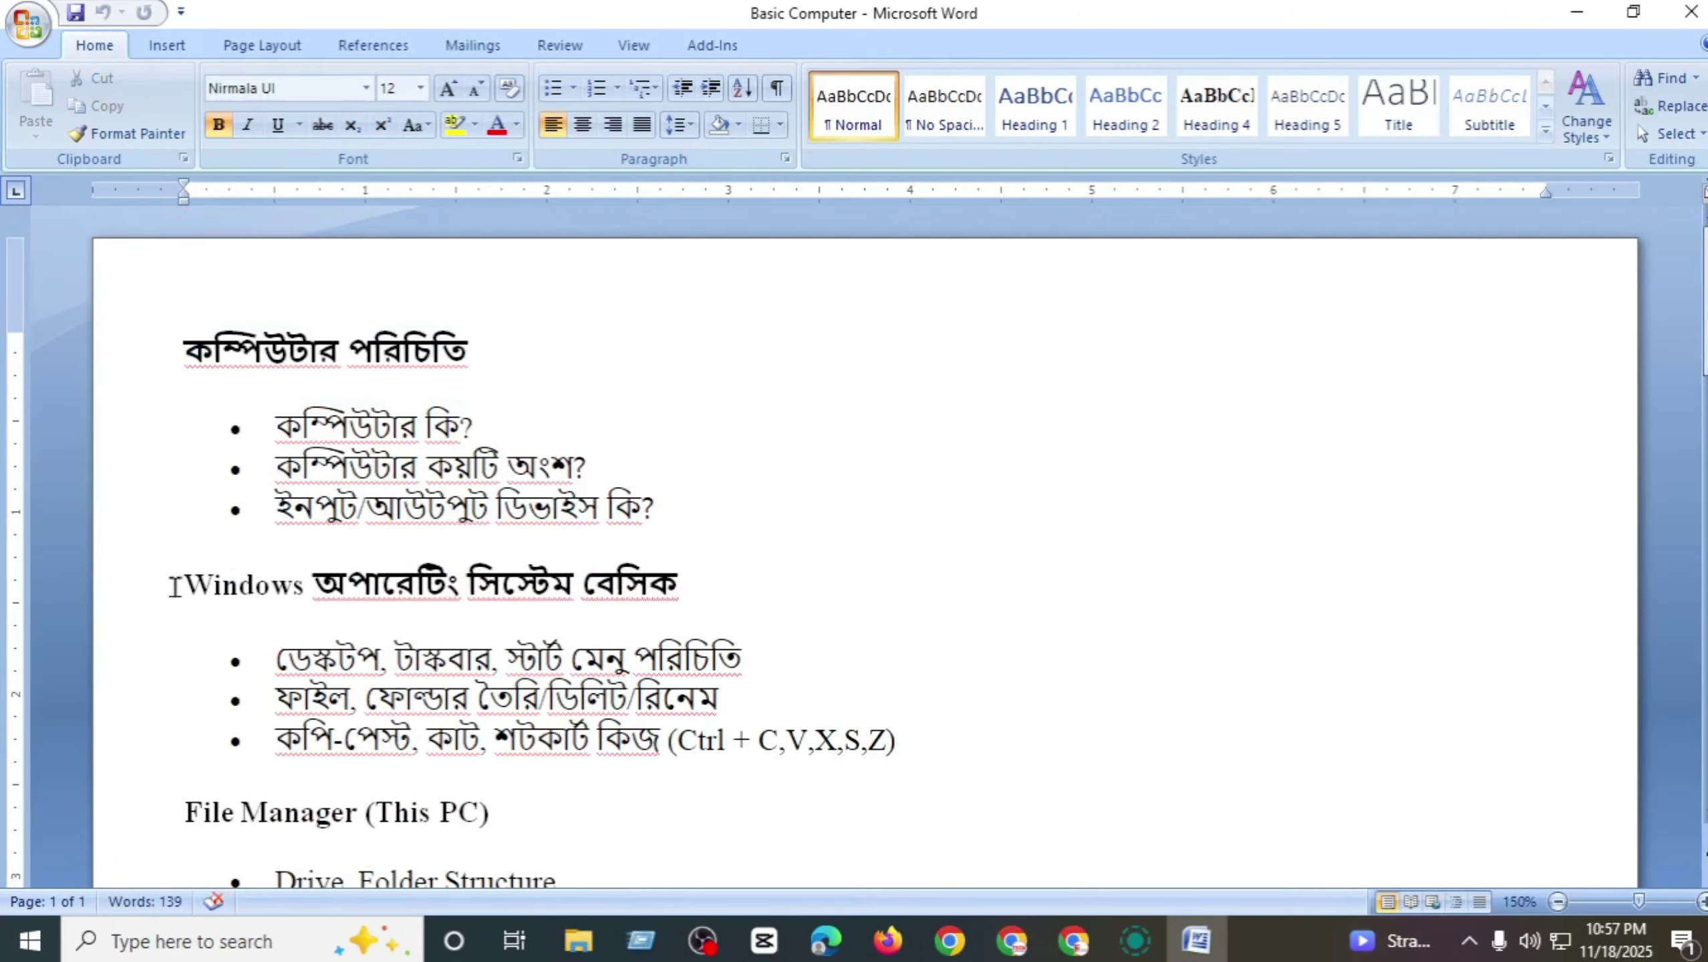
- Minimize the Basic Computer document and close the Computer Tutirul folder window to reach the desktop
left_click_drag(173, 586, 677, 584)
left_click(502, 582)
left_click(1571, 15)
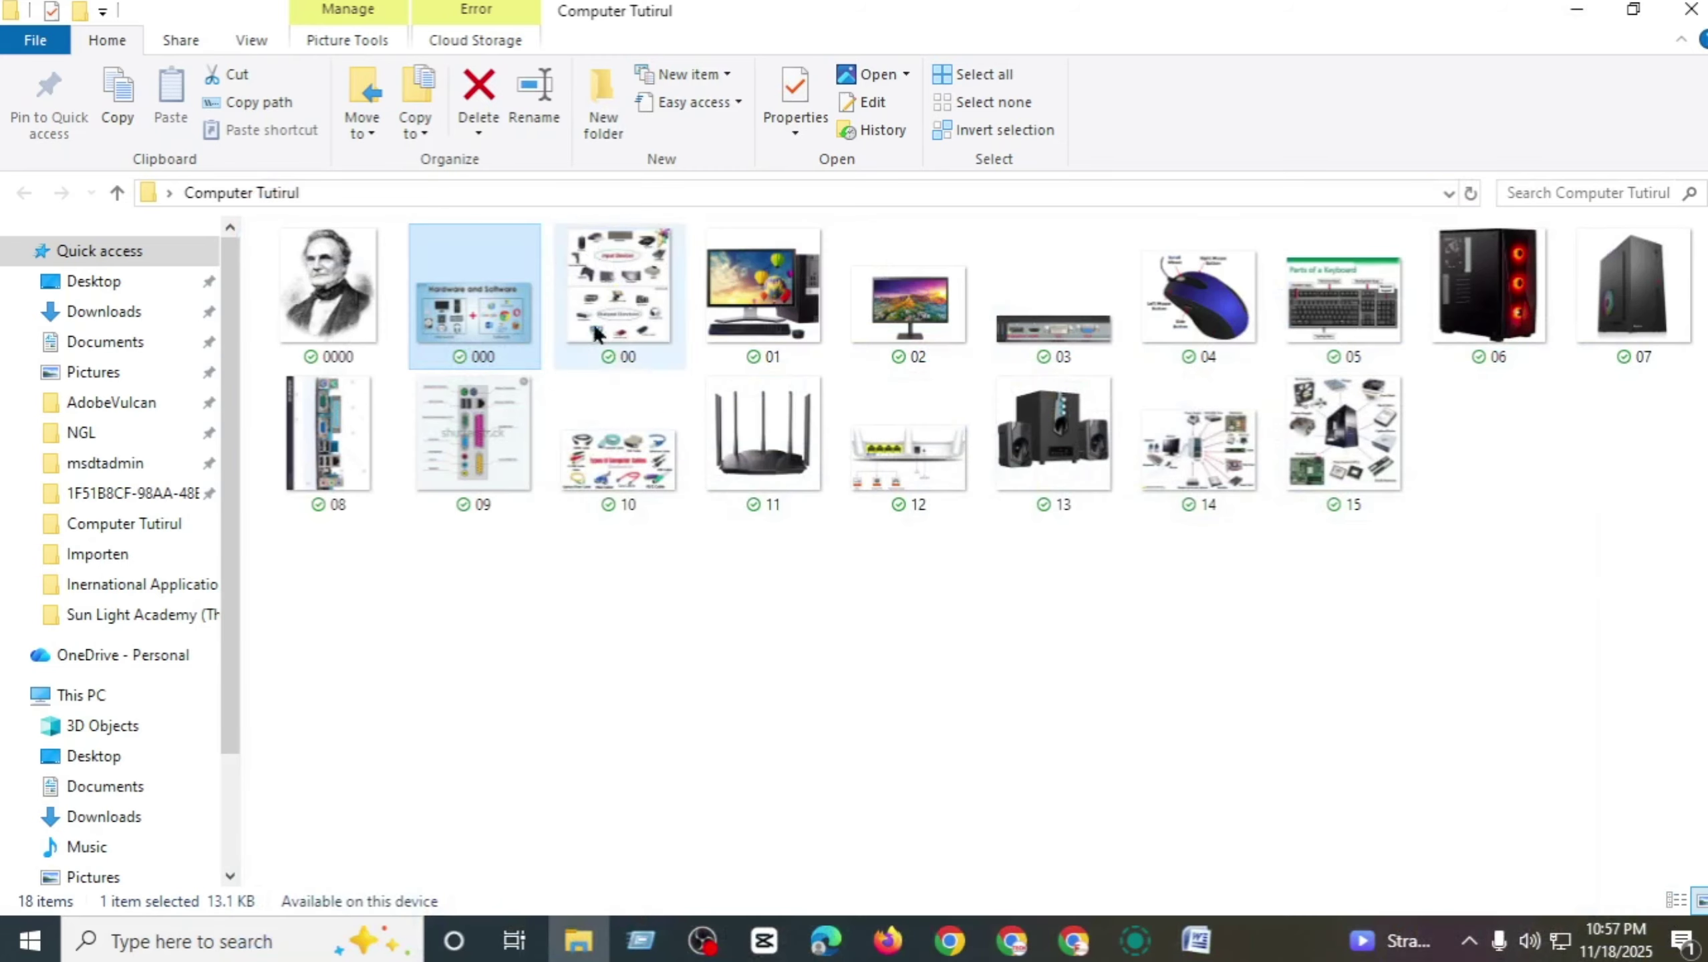
left_click(1690, 10)
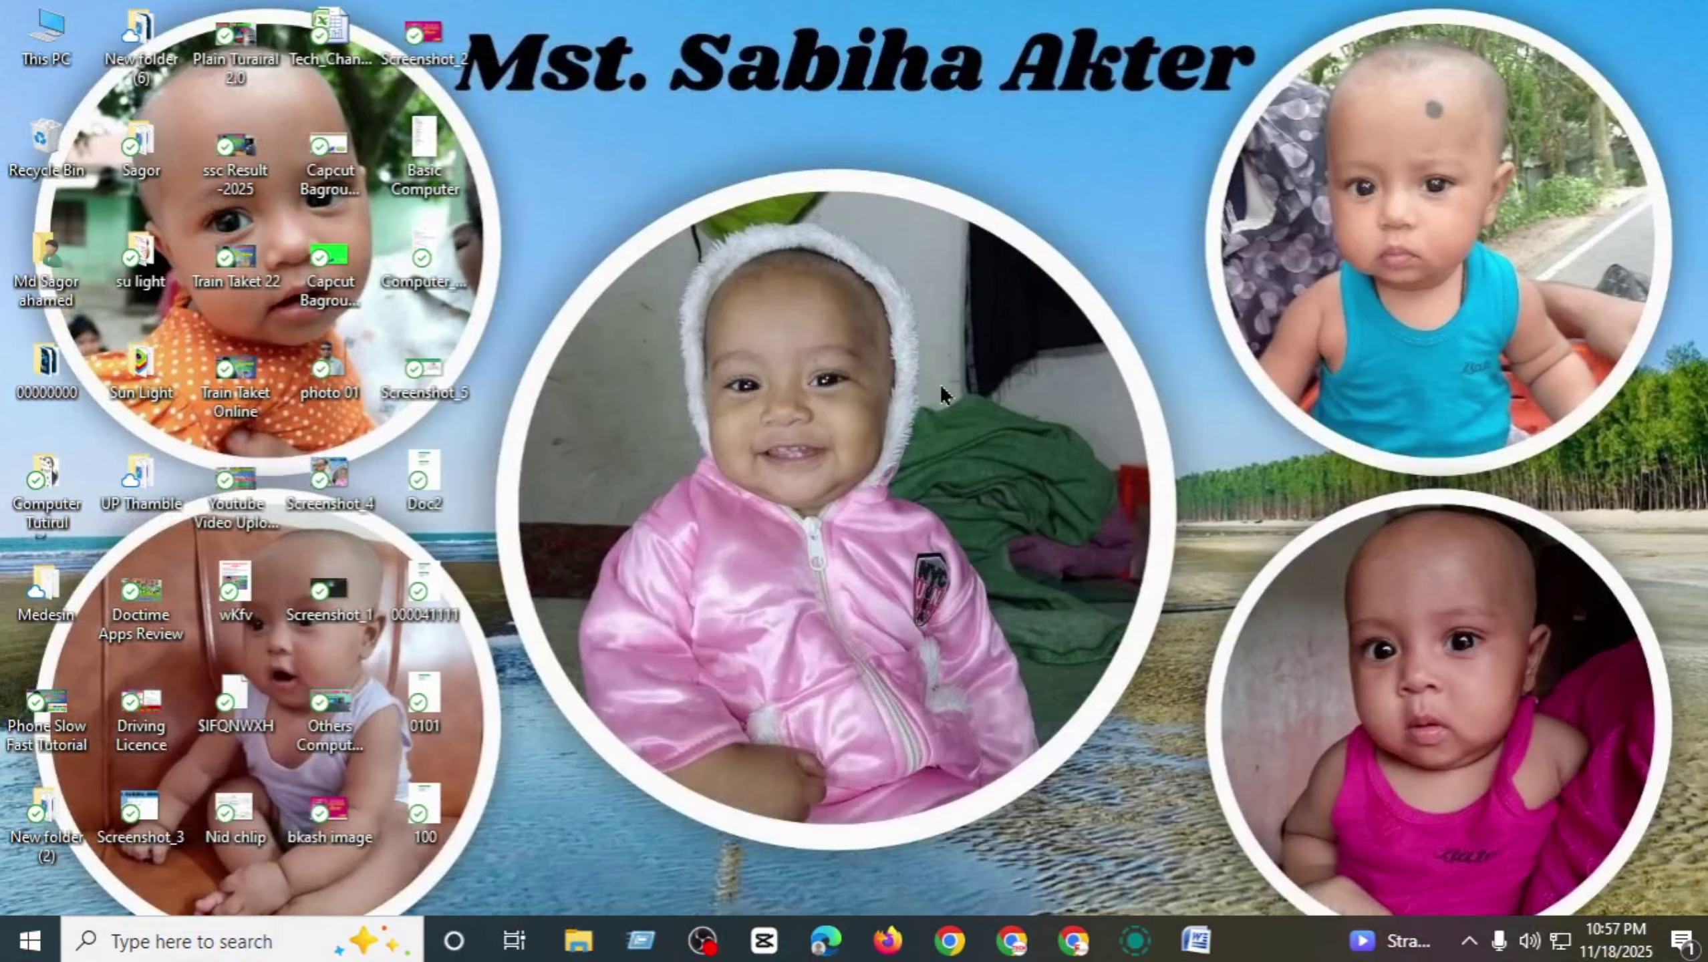
right_click(824, 413)
left_click(727, 379)
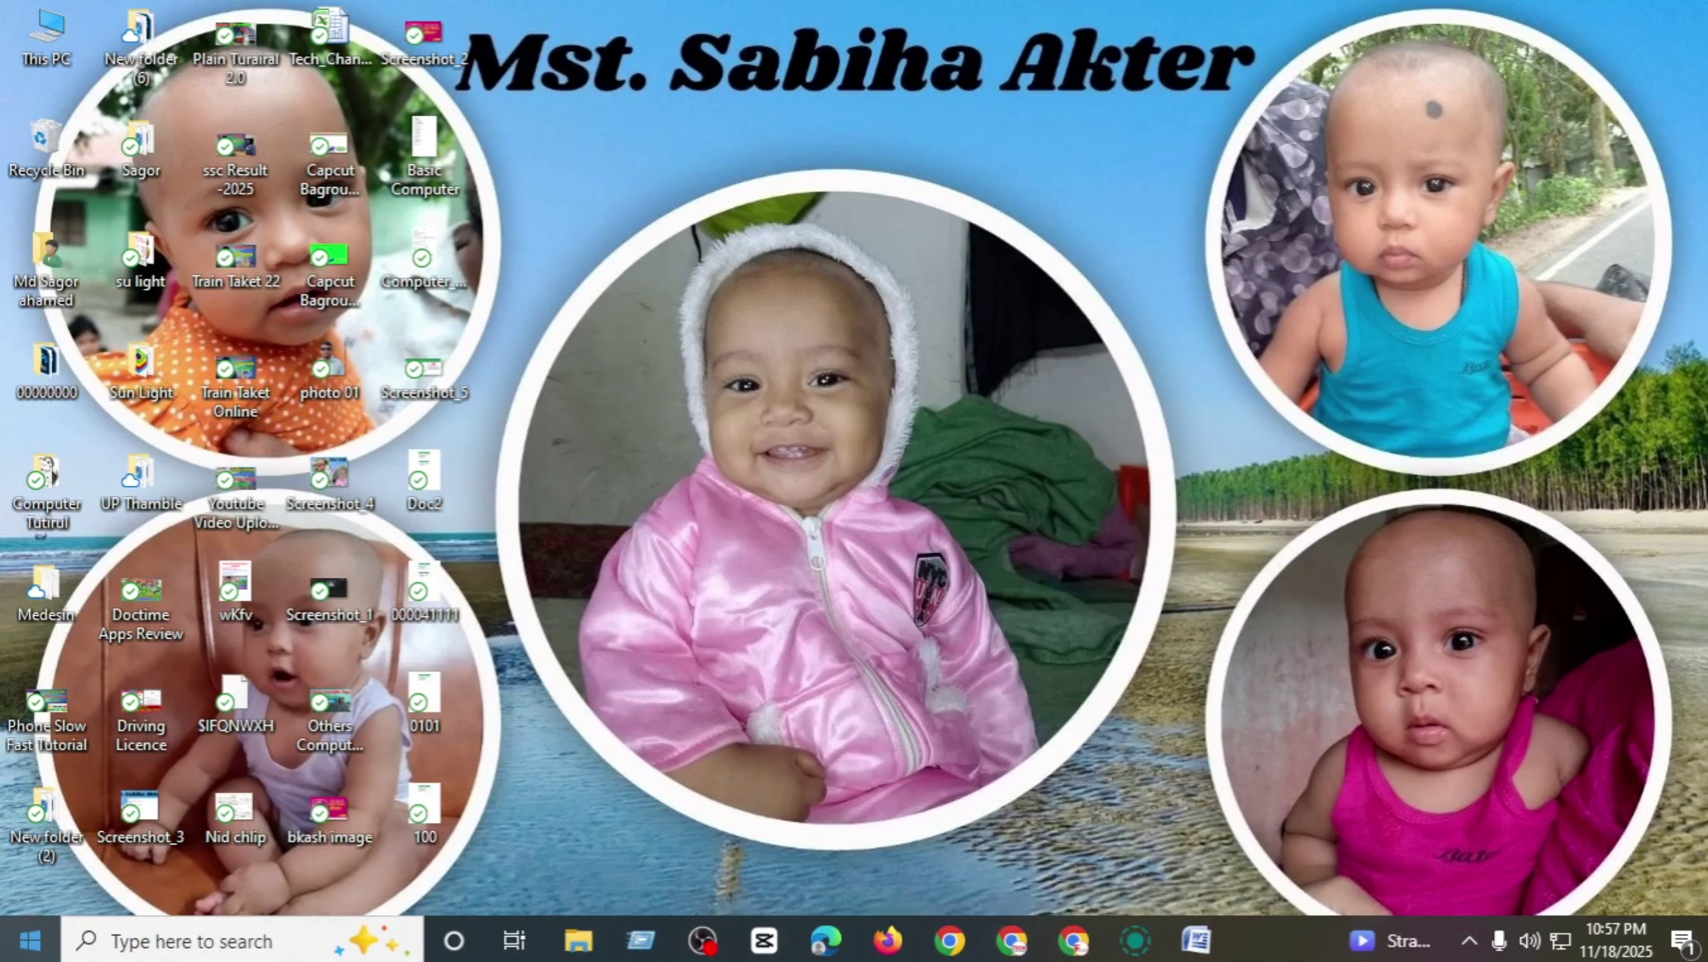
left_click(207, 944)
type("মগ")
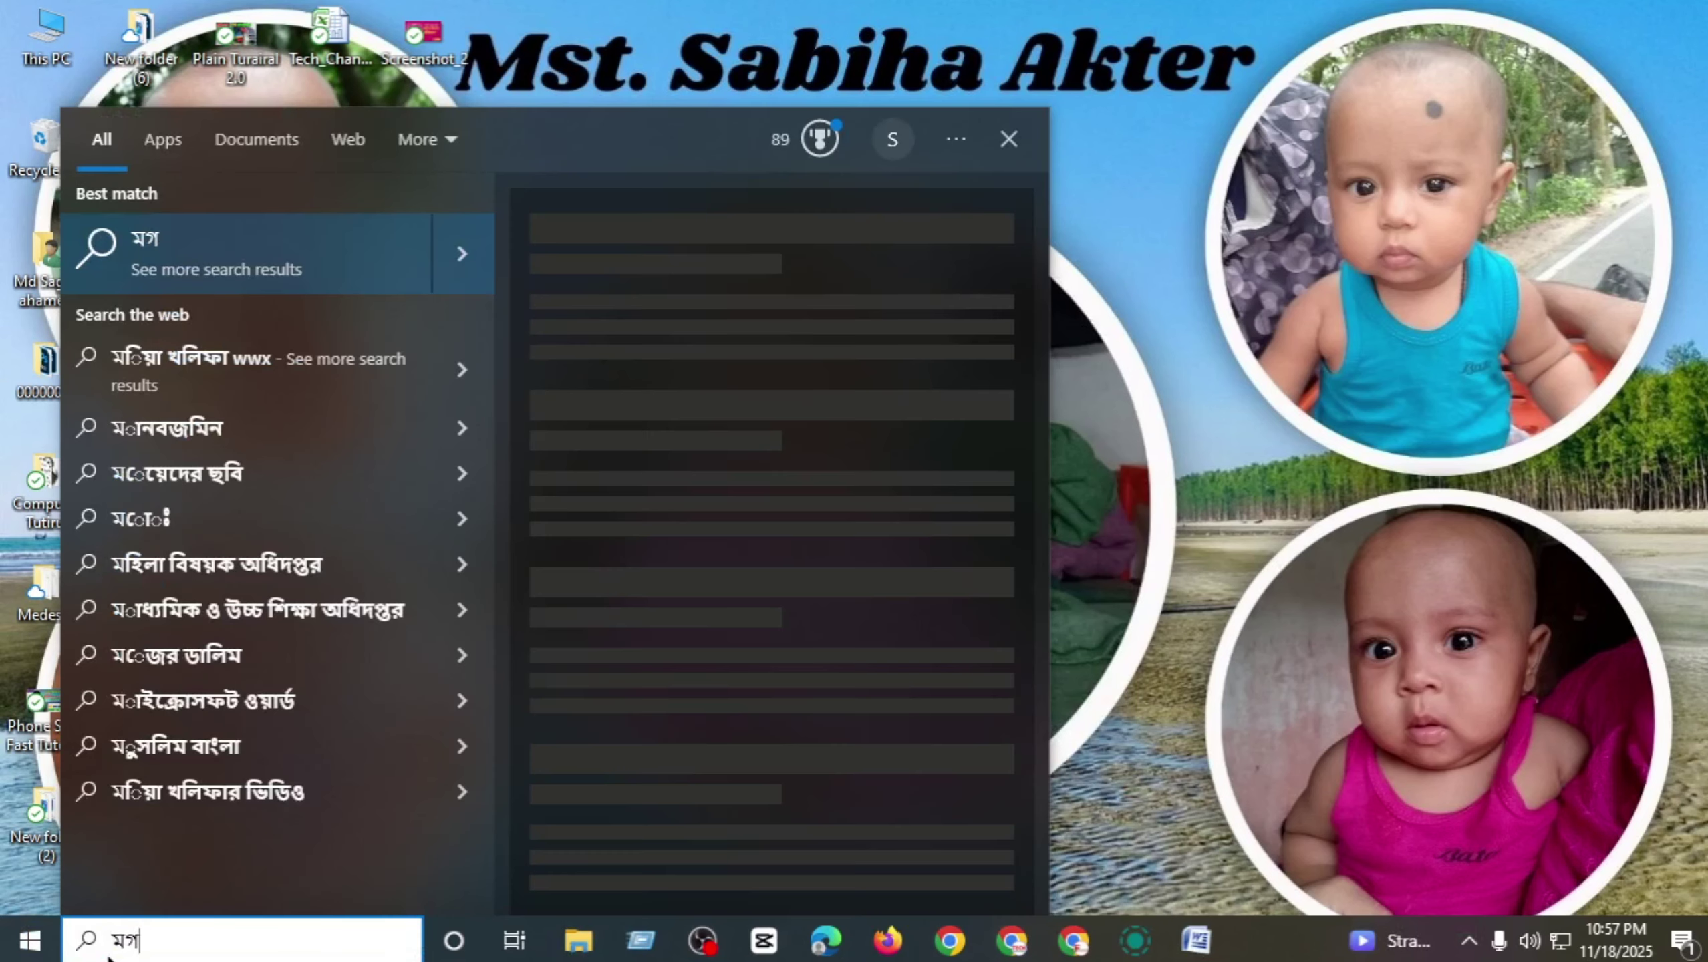
type("সজ")
key("BackSpace")
key("BackSpace")
key("BackSpace")
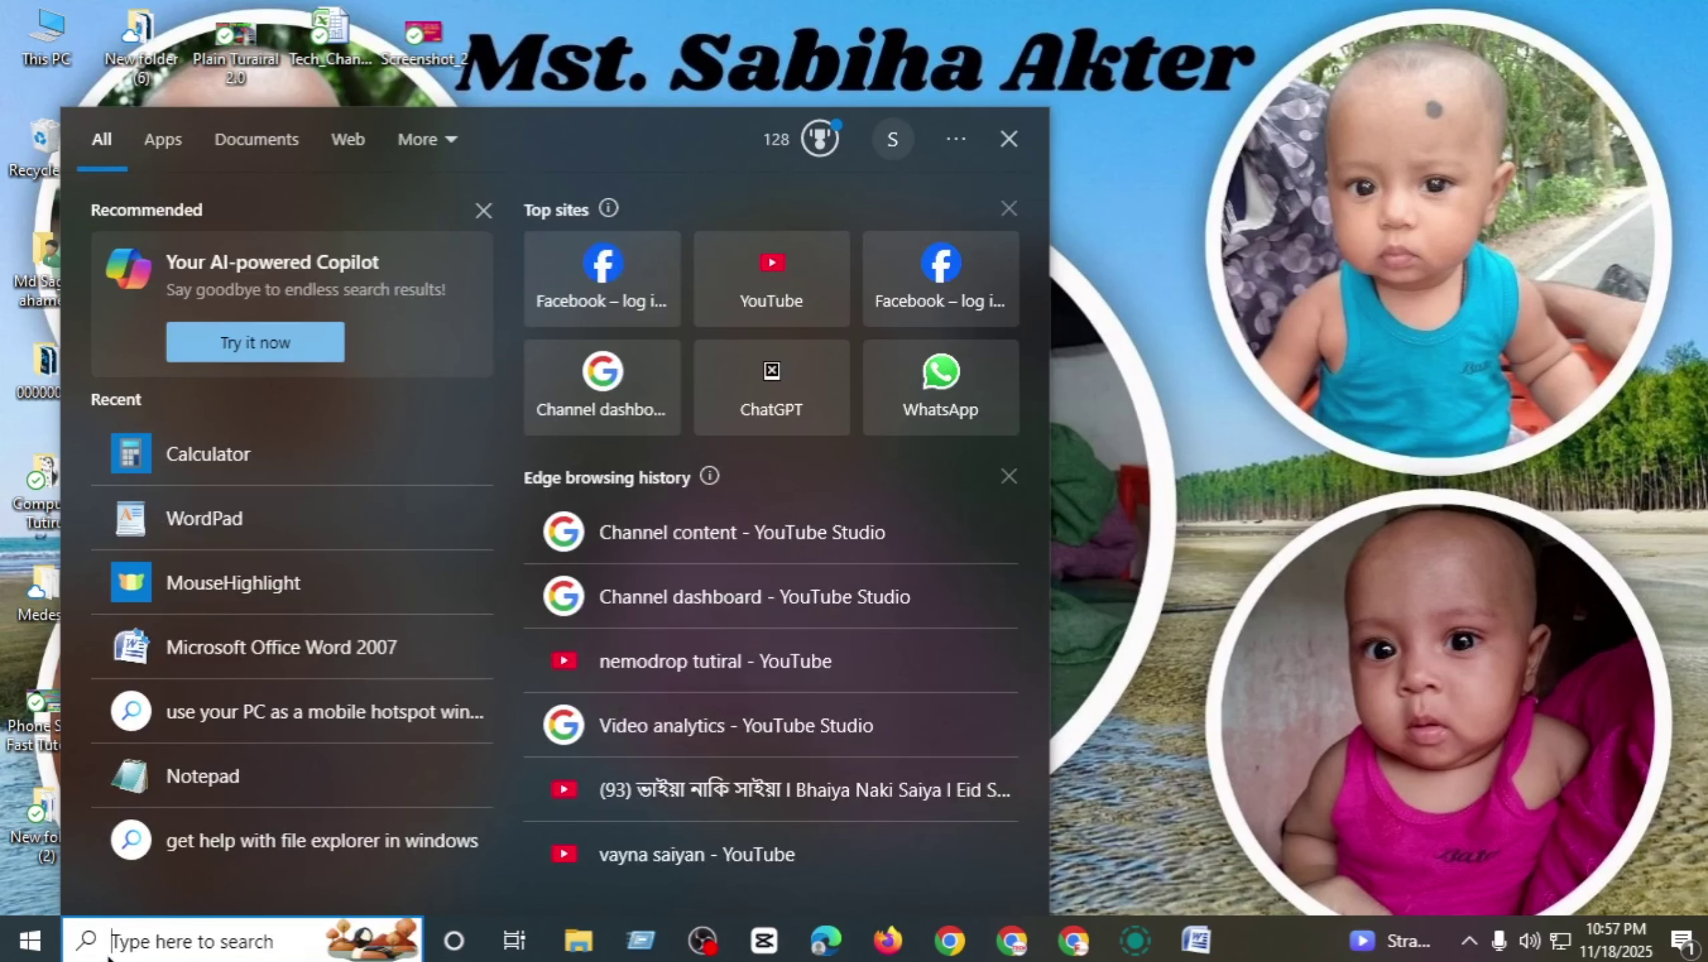
- Launch the MouseHighlight app by searching for "mou" and minimize its settings window
left_click(1469, 941)
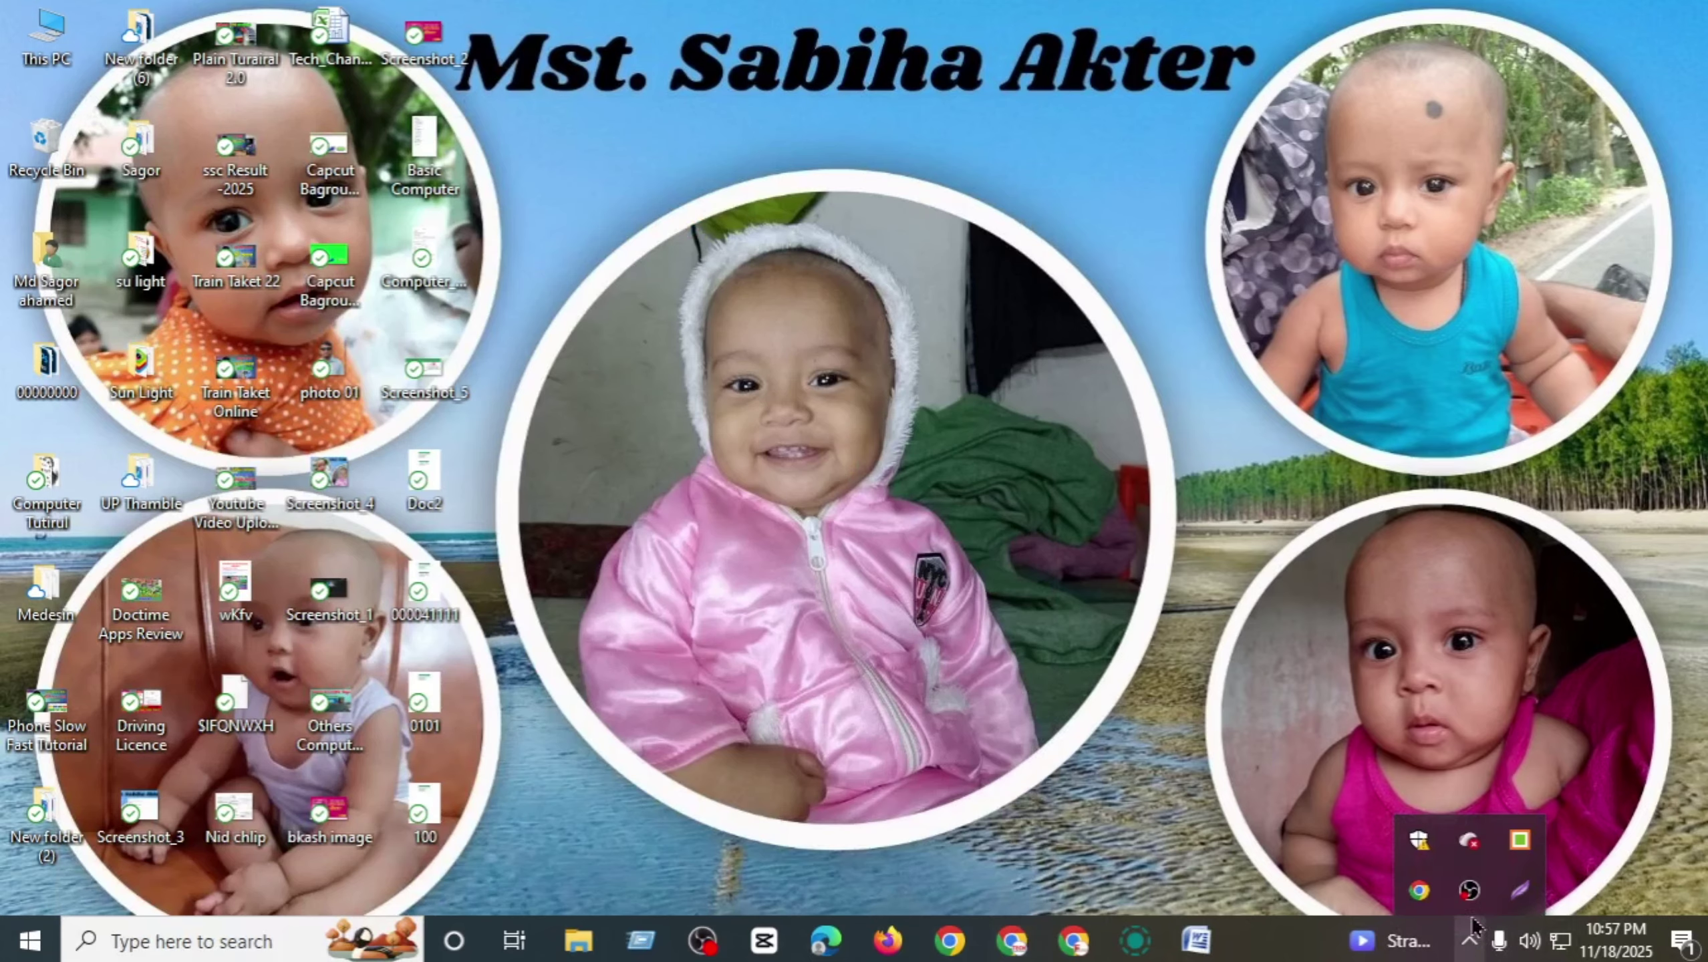
right_click(1520, 839)
left_click(1381, 761)
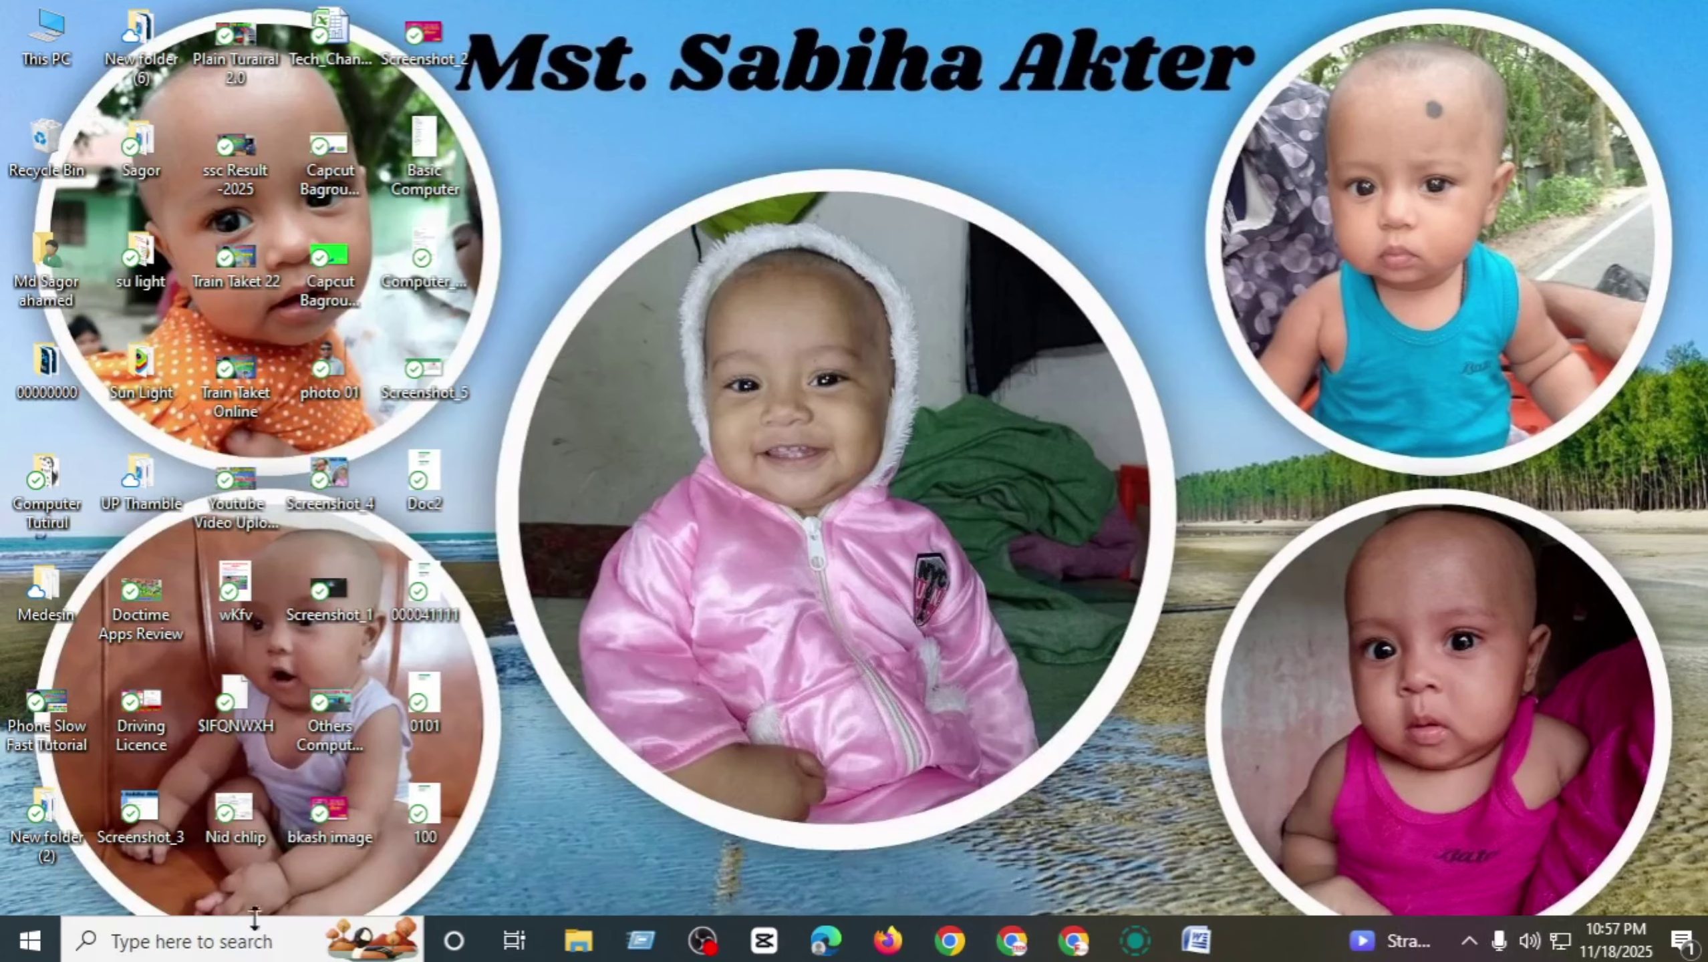
left_click(191, 943)
type("mou")
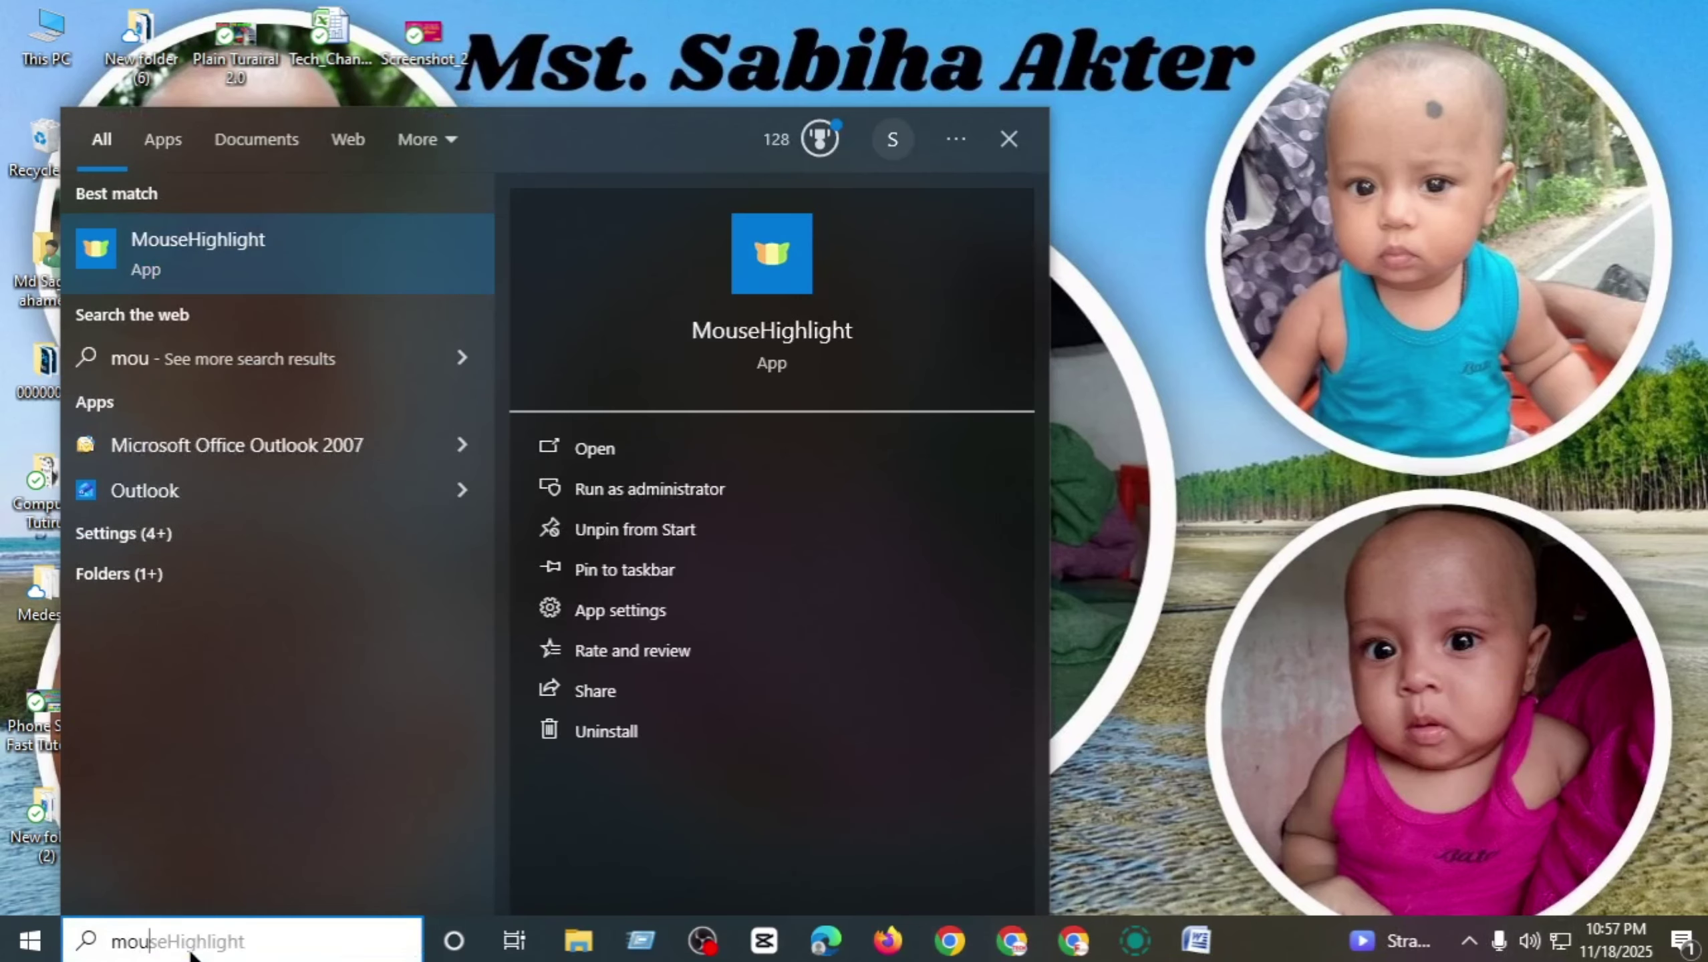
left_click(597, 448)
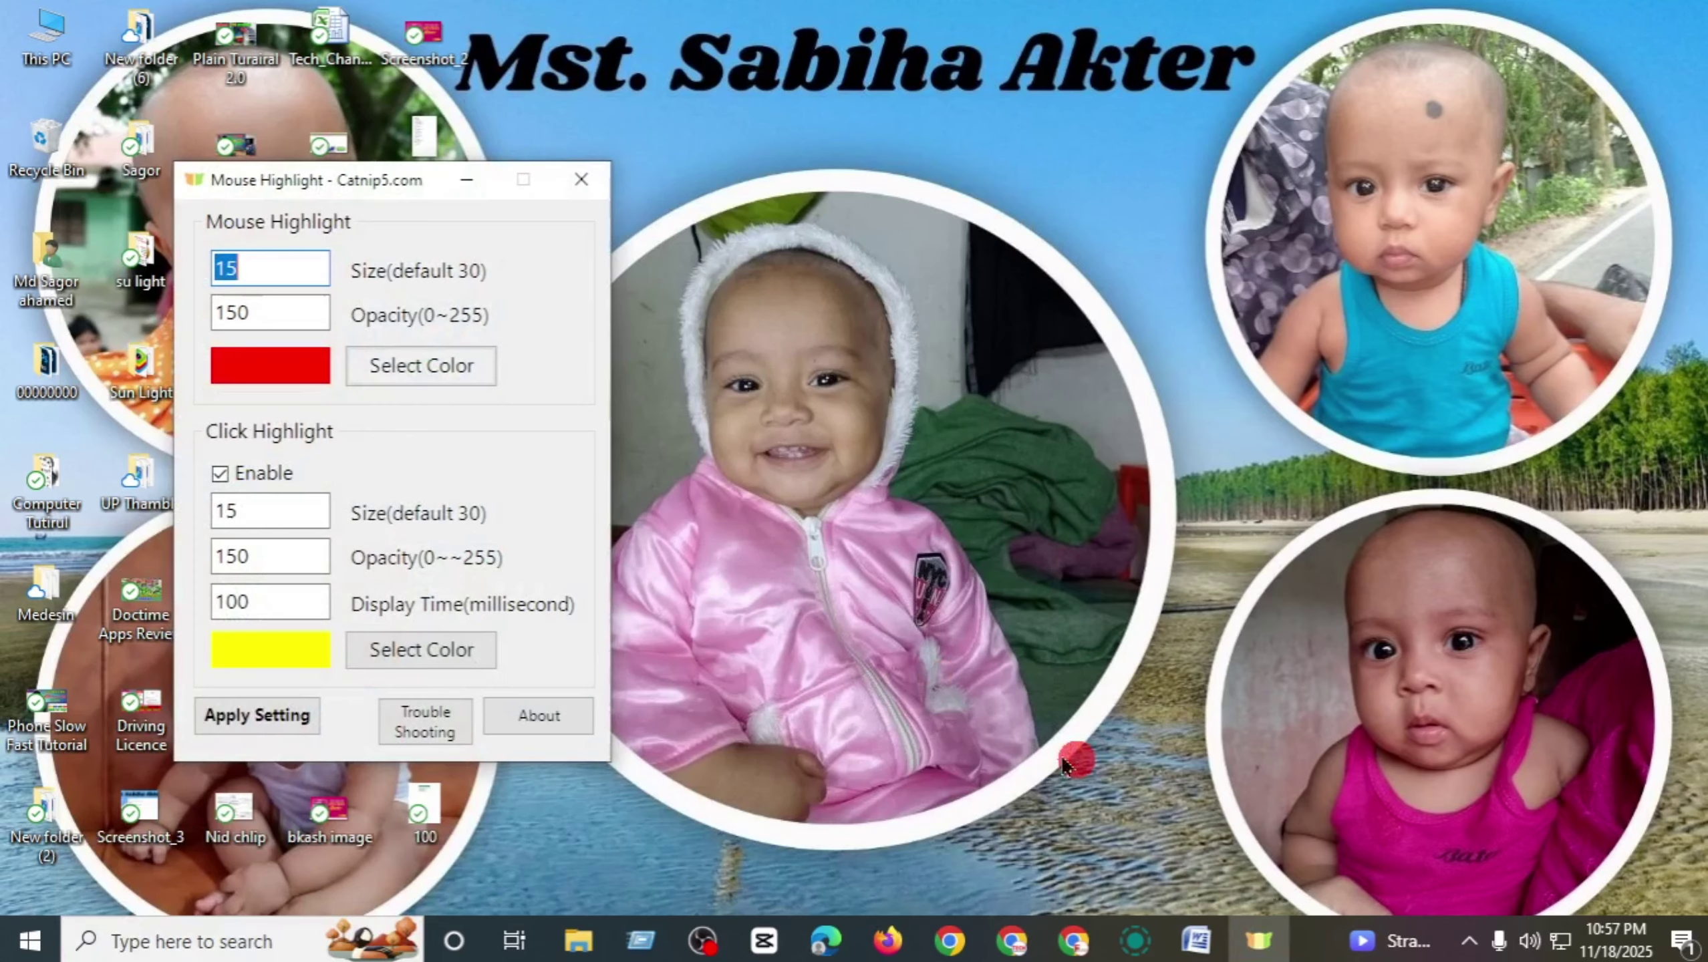
left_click(464, 167)
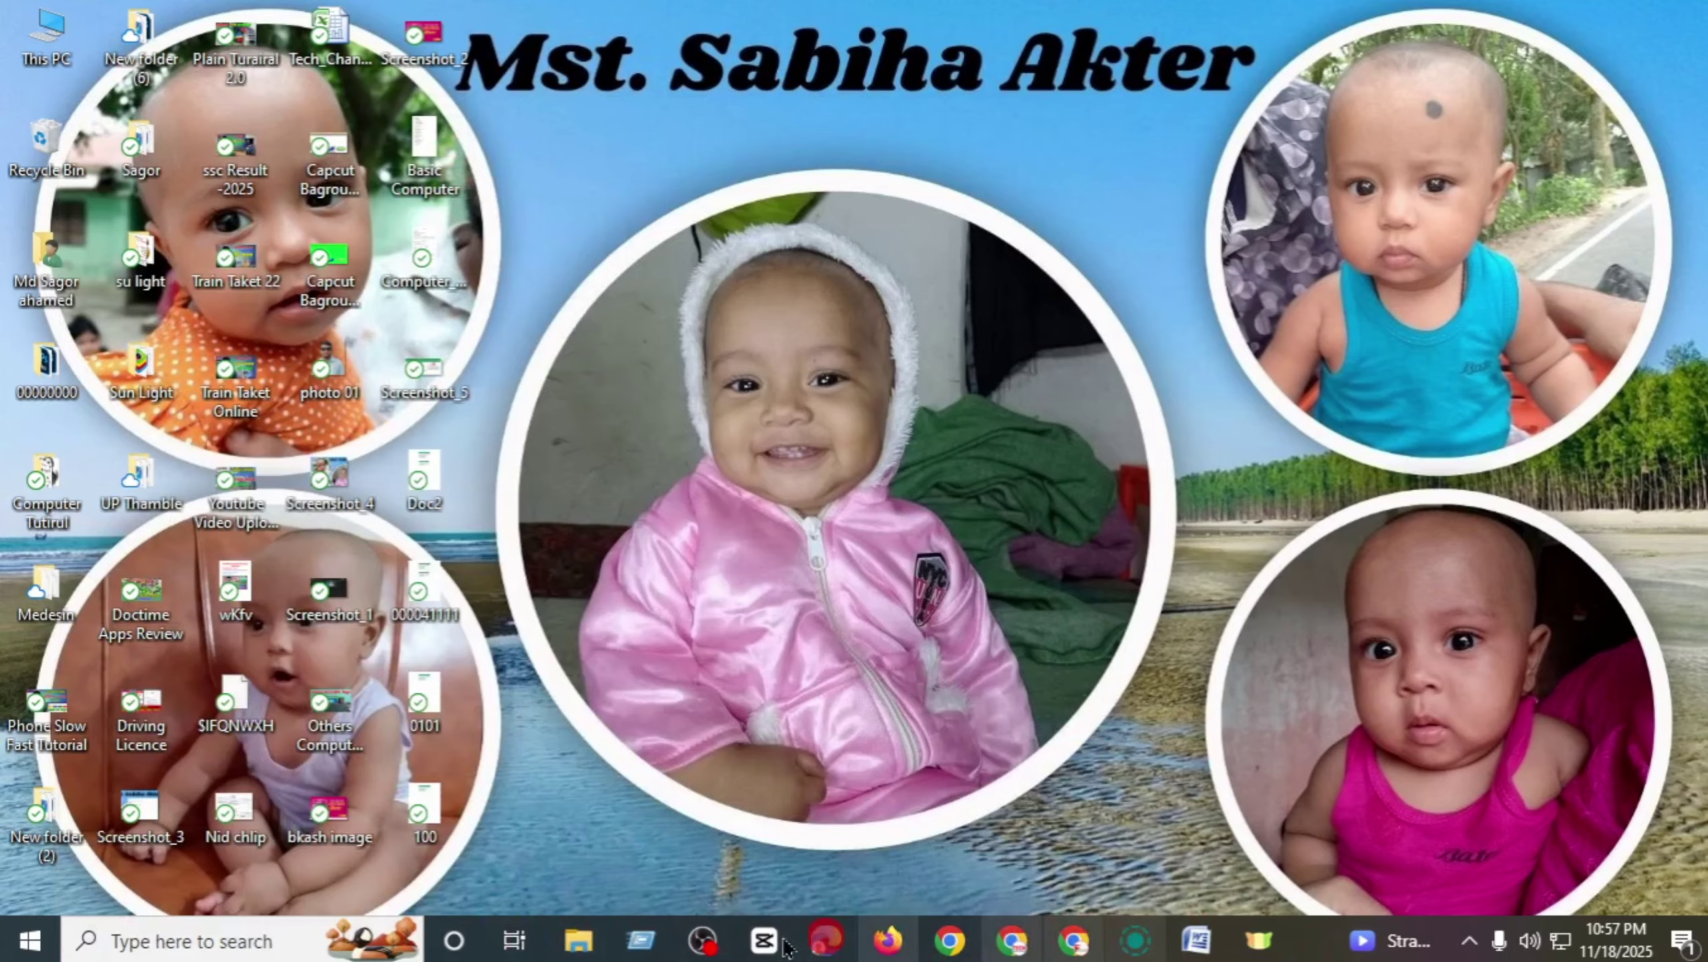
- Look through the Start list of installed apps down to the entries under M, and close it
mouse_move(1195, 946)
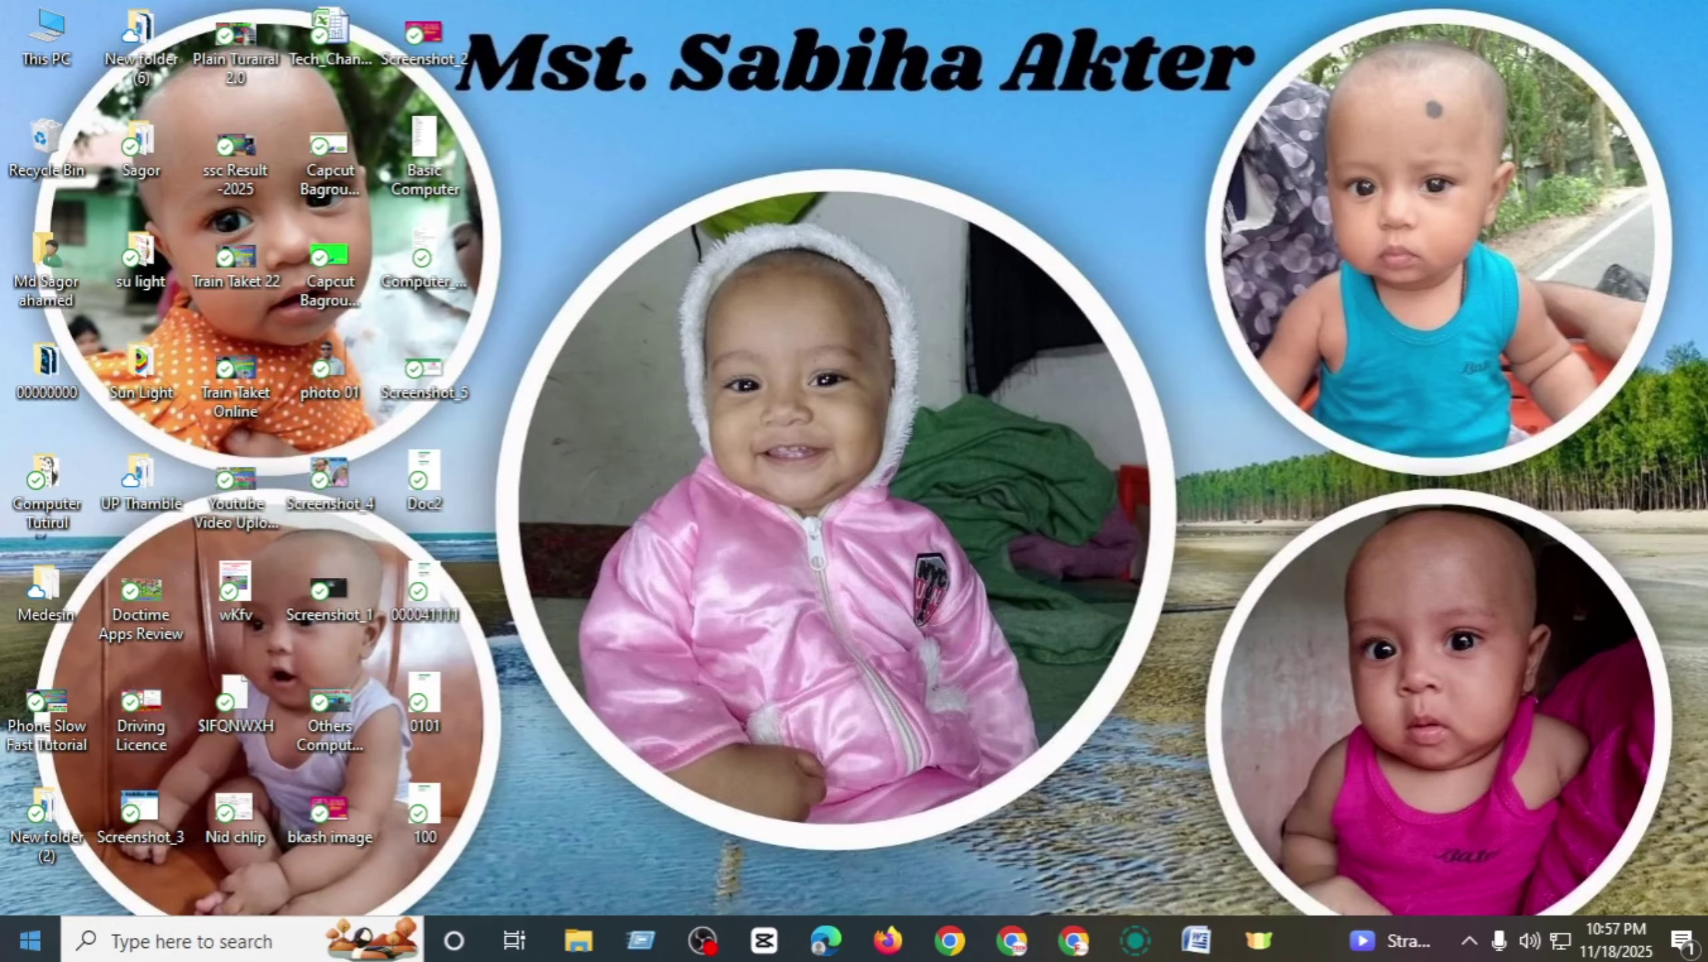
left_click(29, 941)
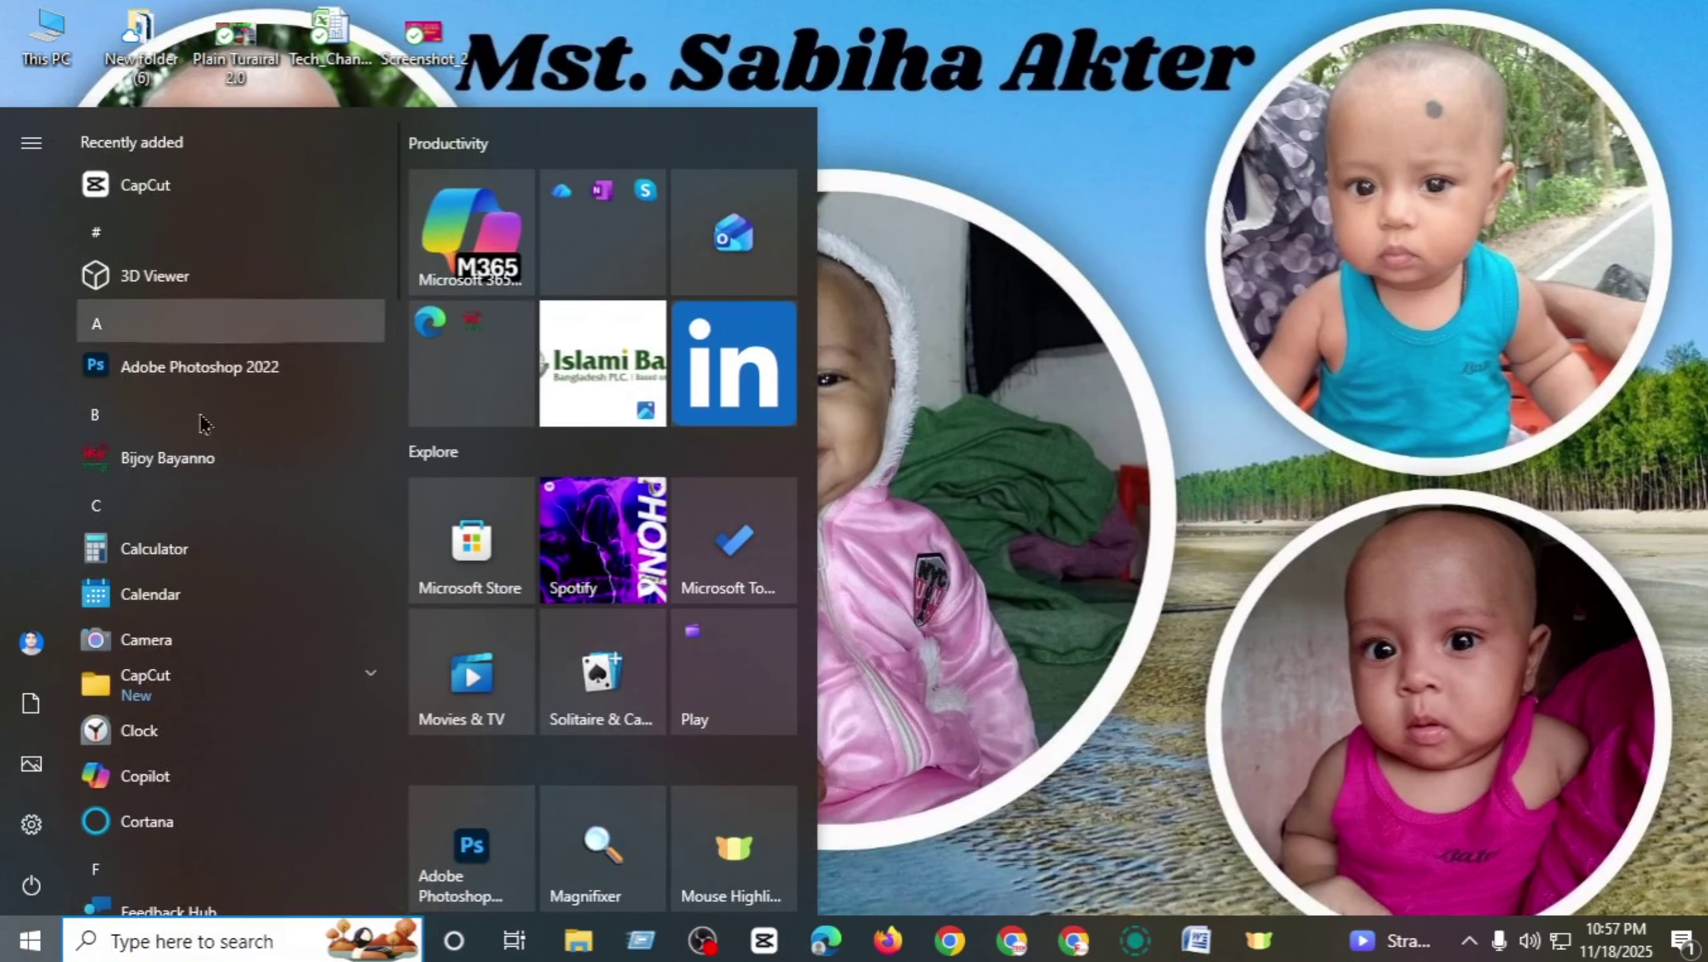
scroll(152, 590, "down", 5)
scroll(216, 561, "down", 2)
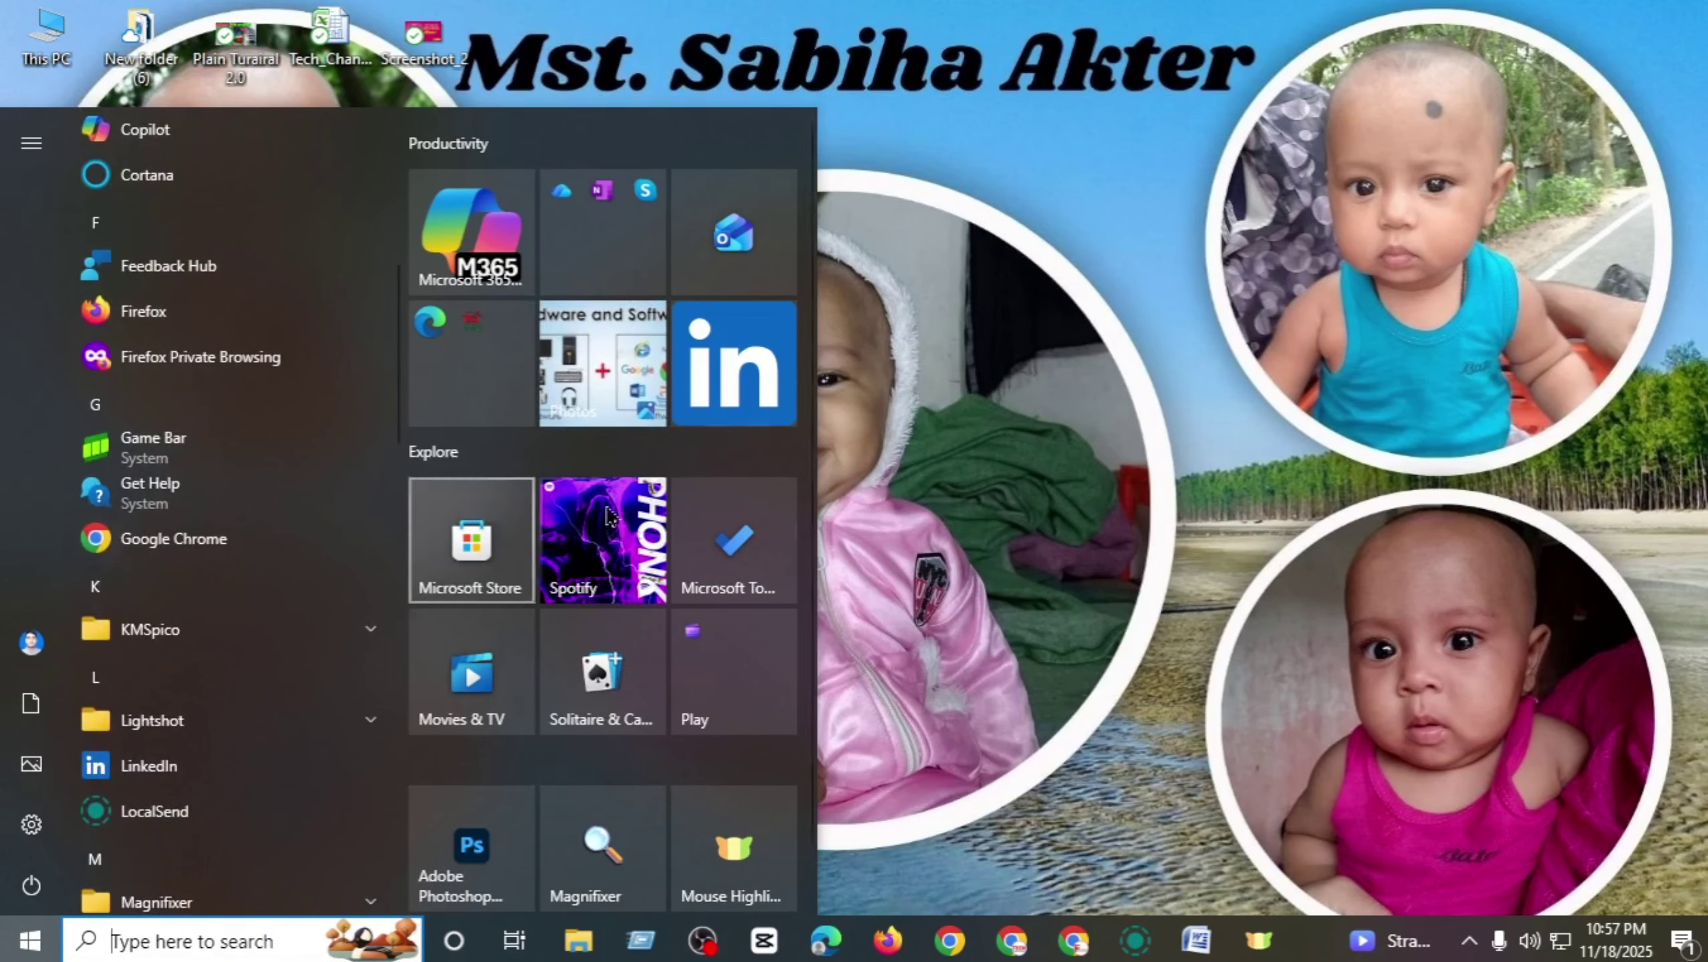
left_click(894, 574)
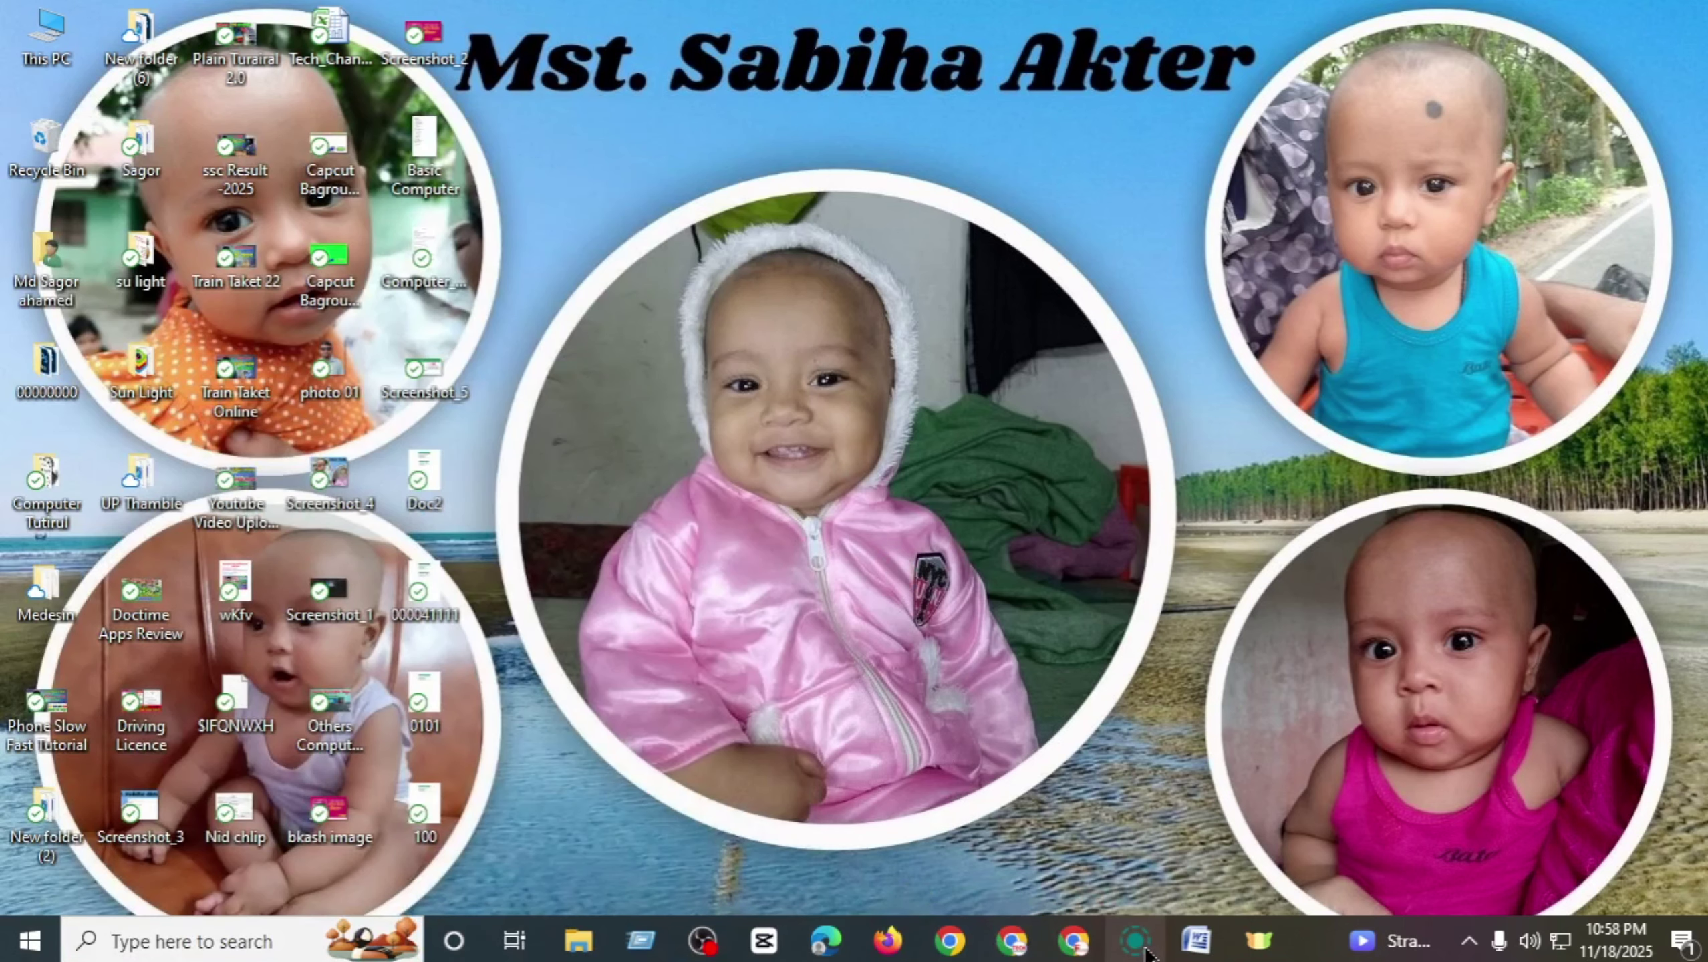
- Launch LocalSend to demonstrate opening a pinned app, and close its window
left_click(1244, 690)
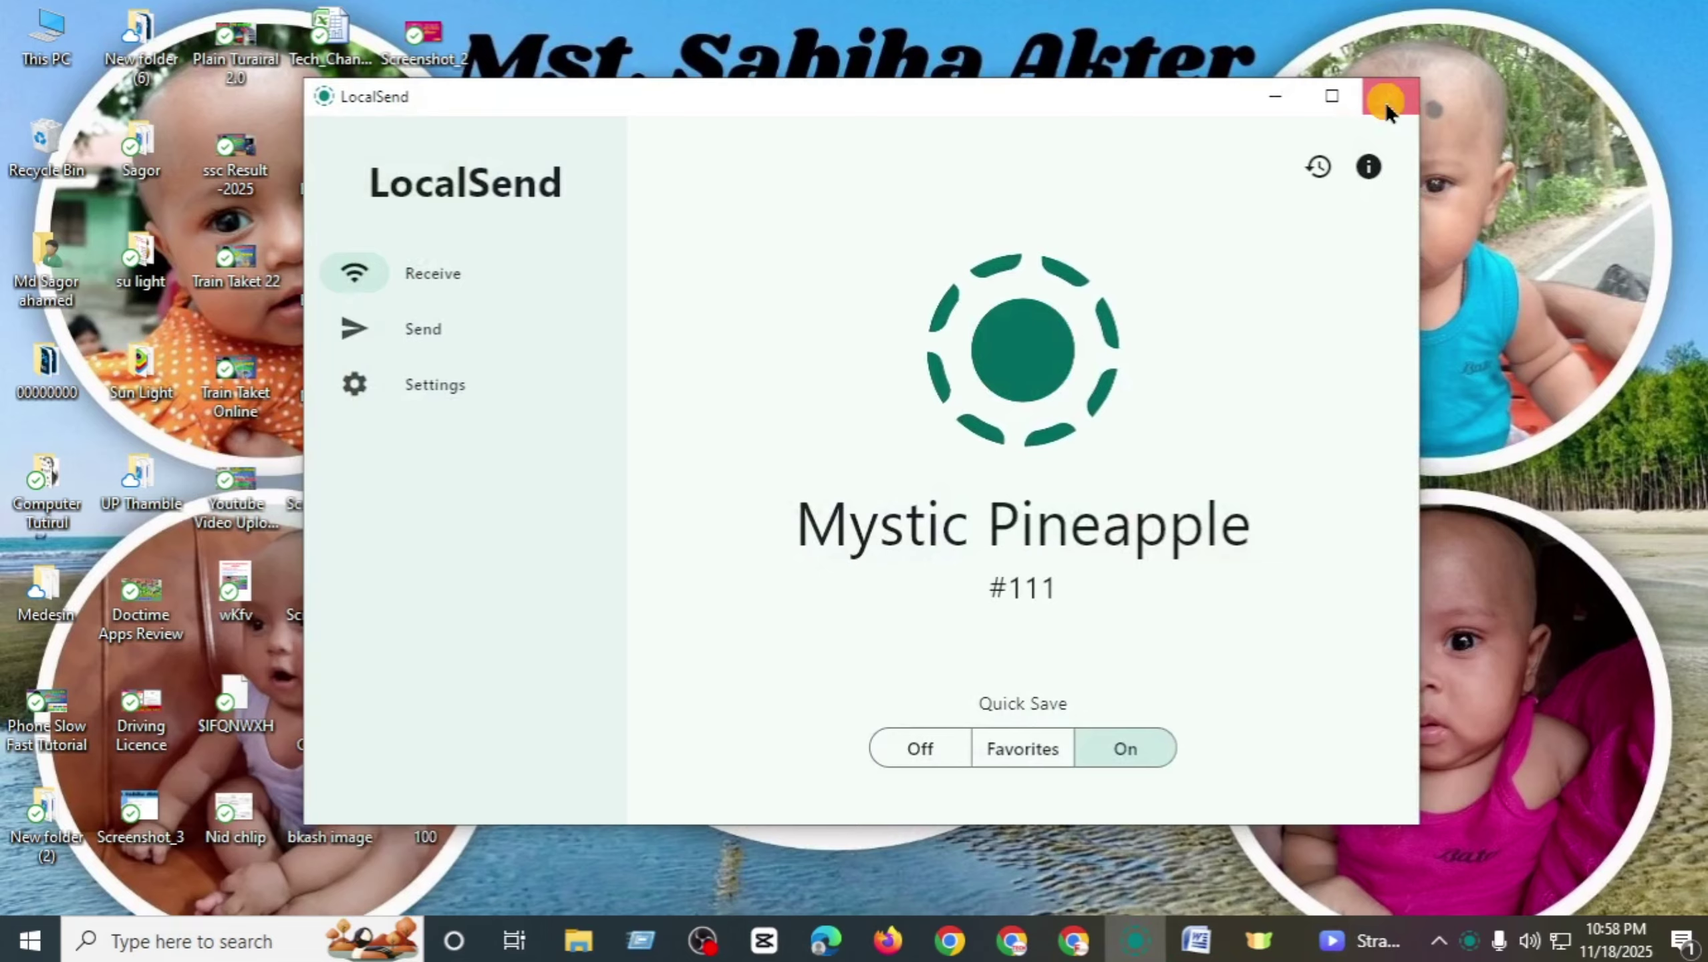
left_click(1394, 91)
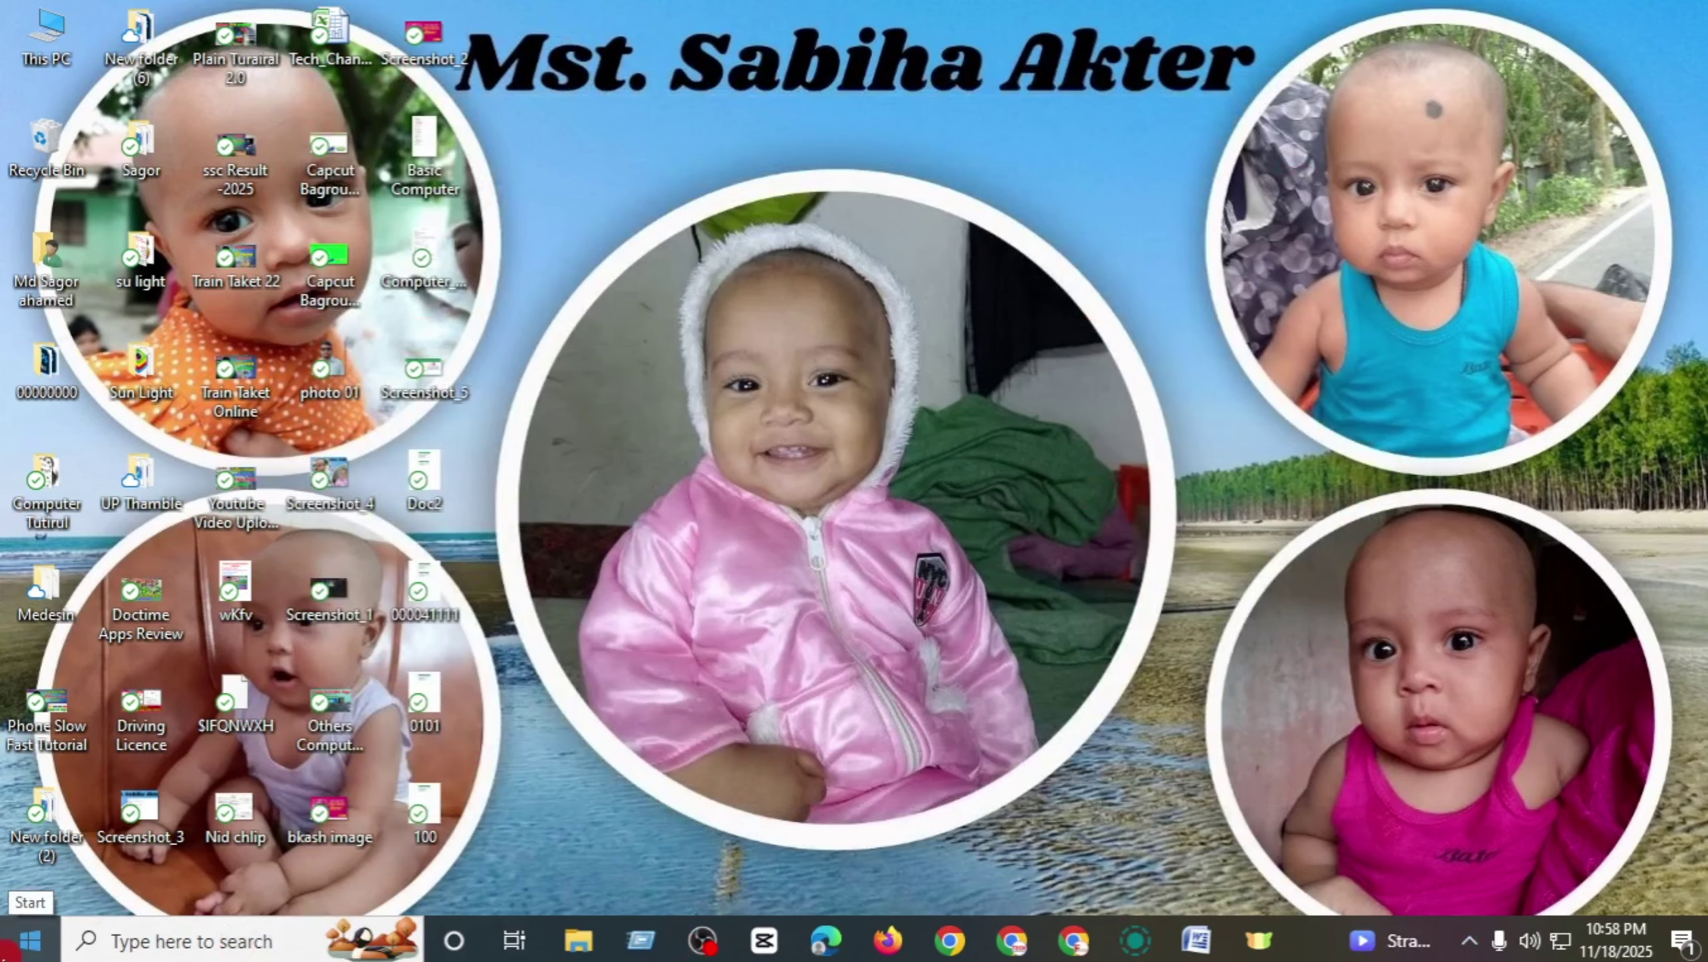
- Look through the Start app list down to the entries under O, view the Windows search pane, and return to the desktop
left_click(8, 948)
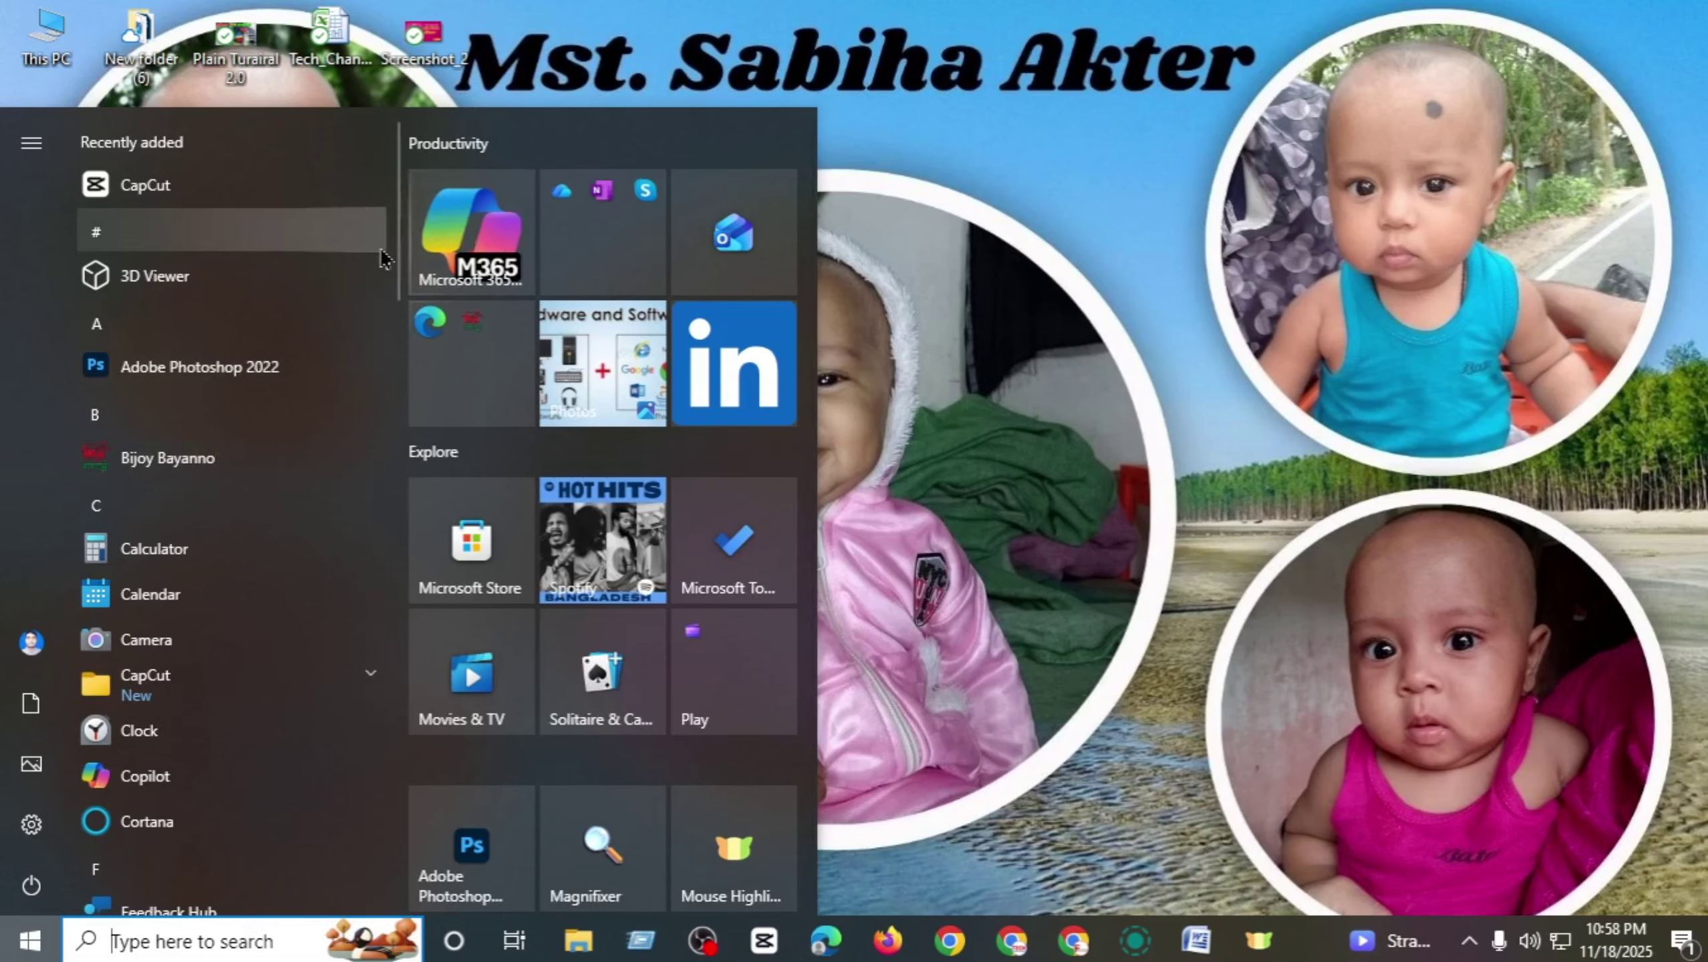
left_click_drag(397, 279, 404, 568)
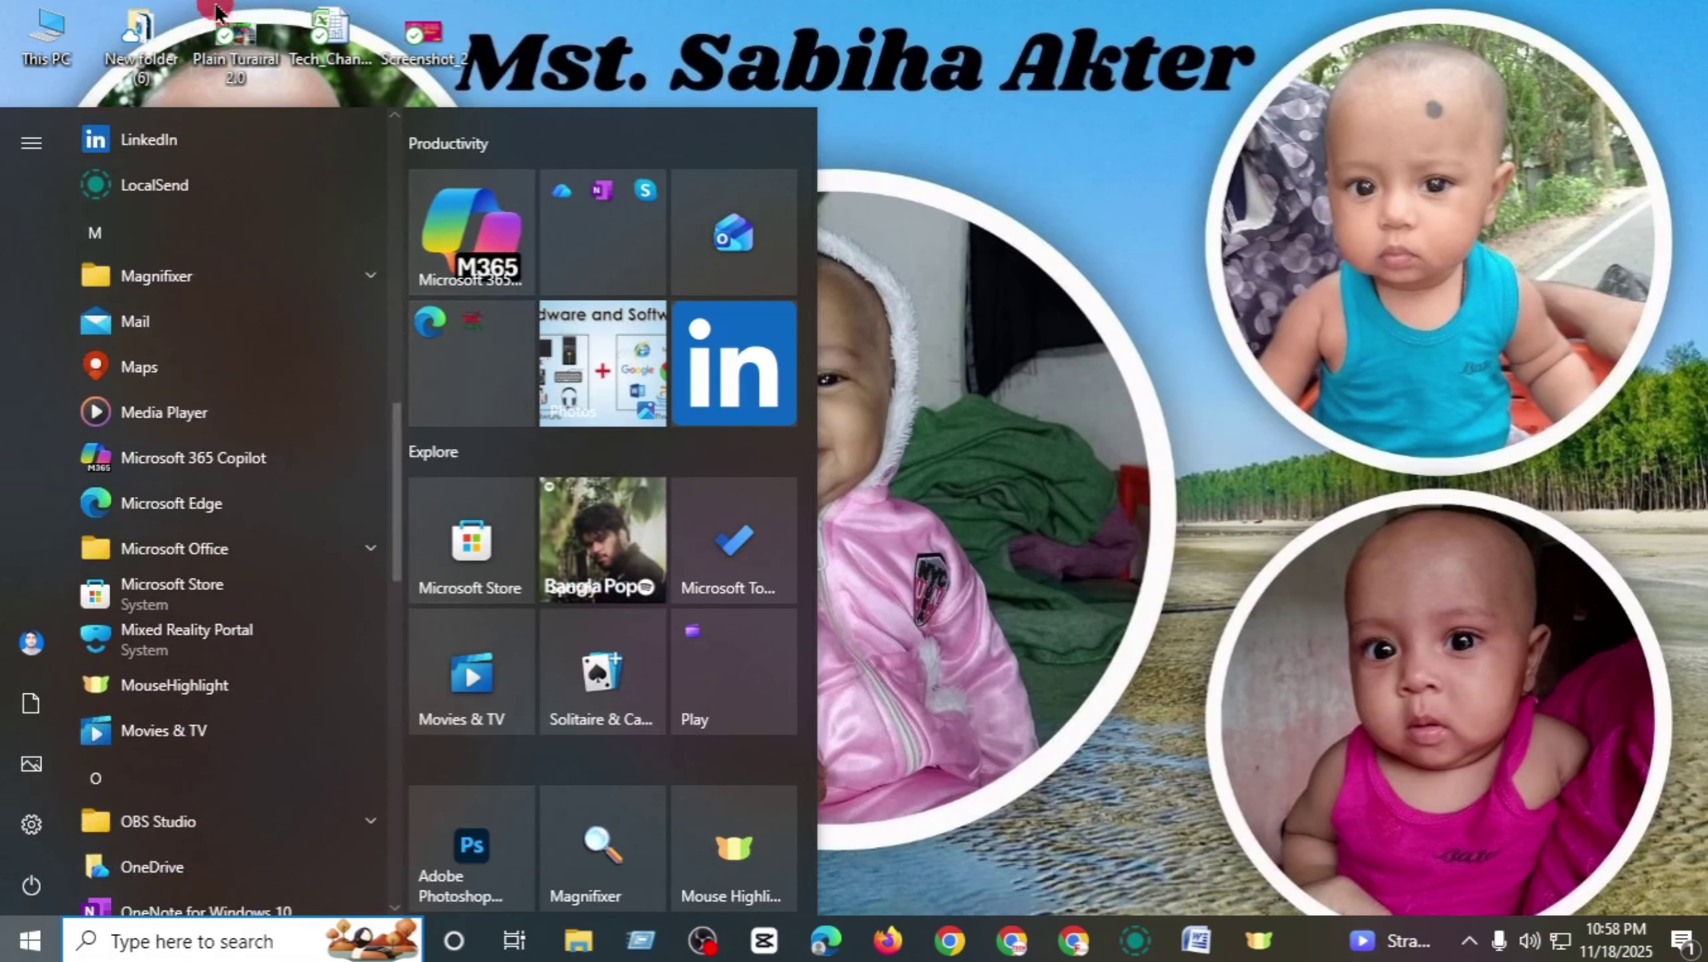
left_click(221, 946)
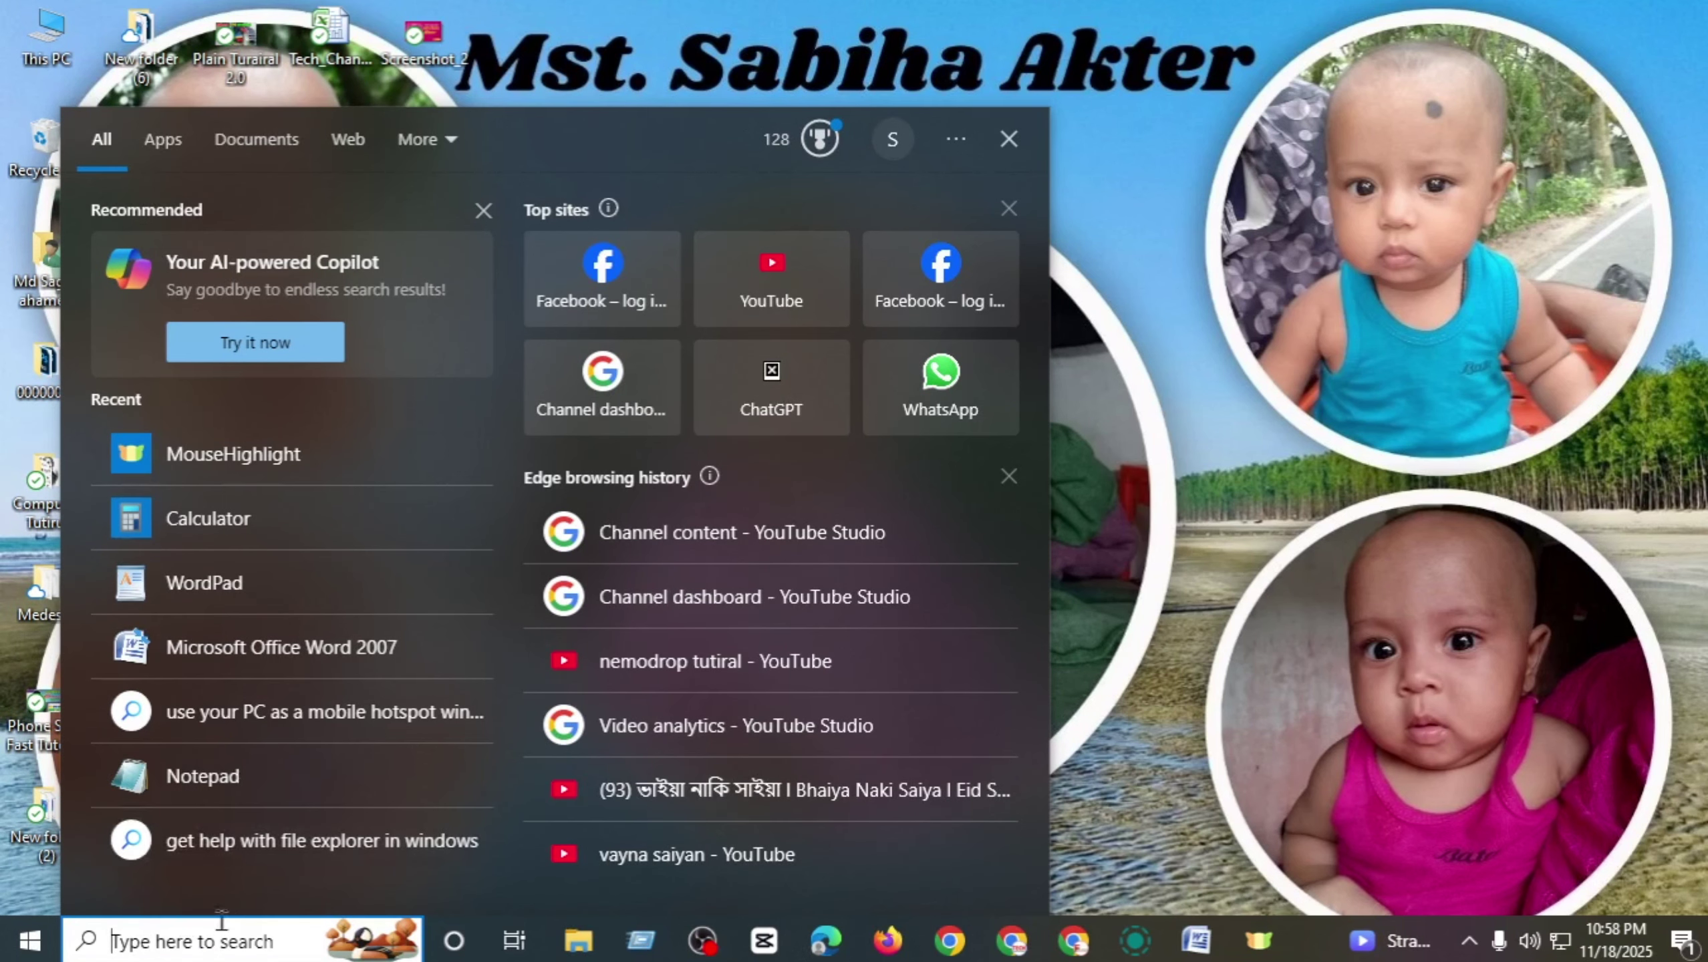
left_click(1271, 747)
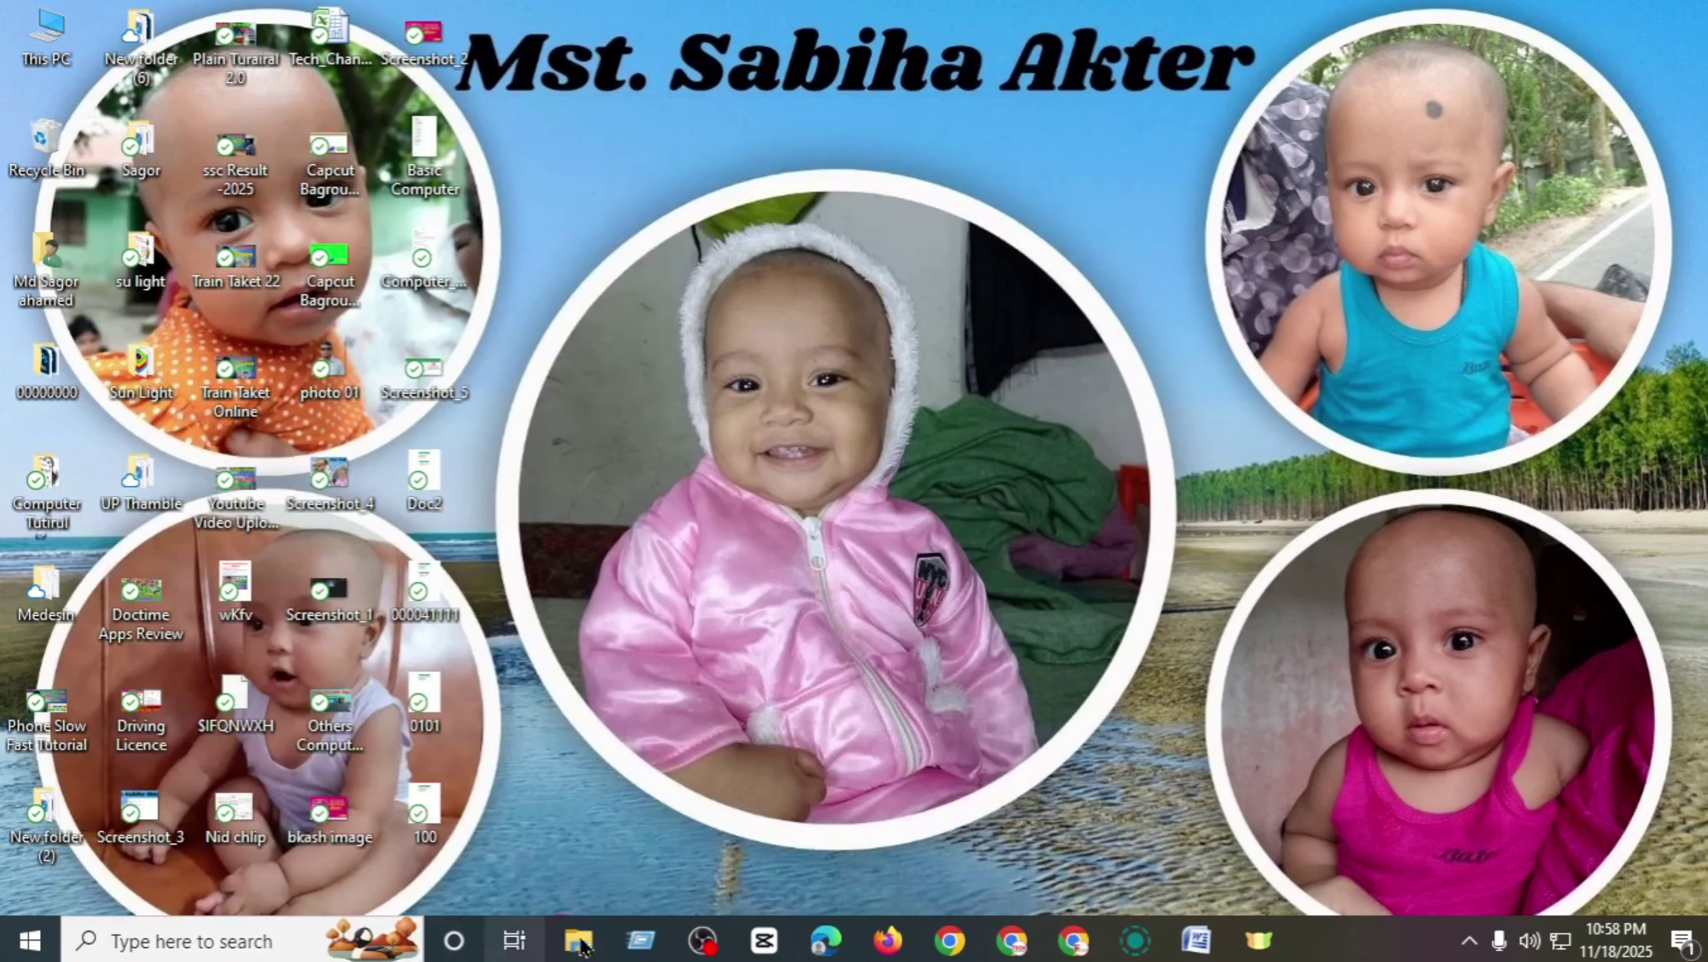
left_click(946, 528)
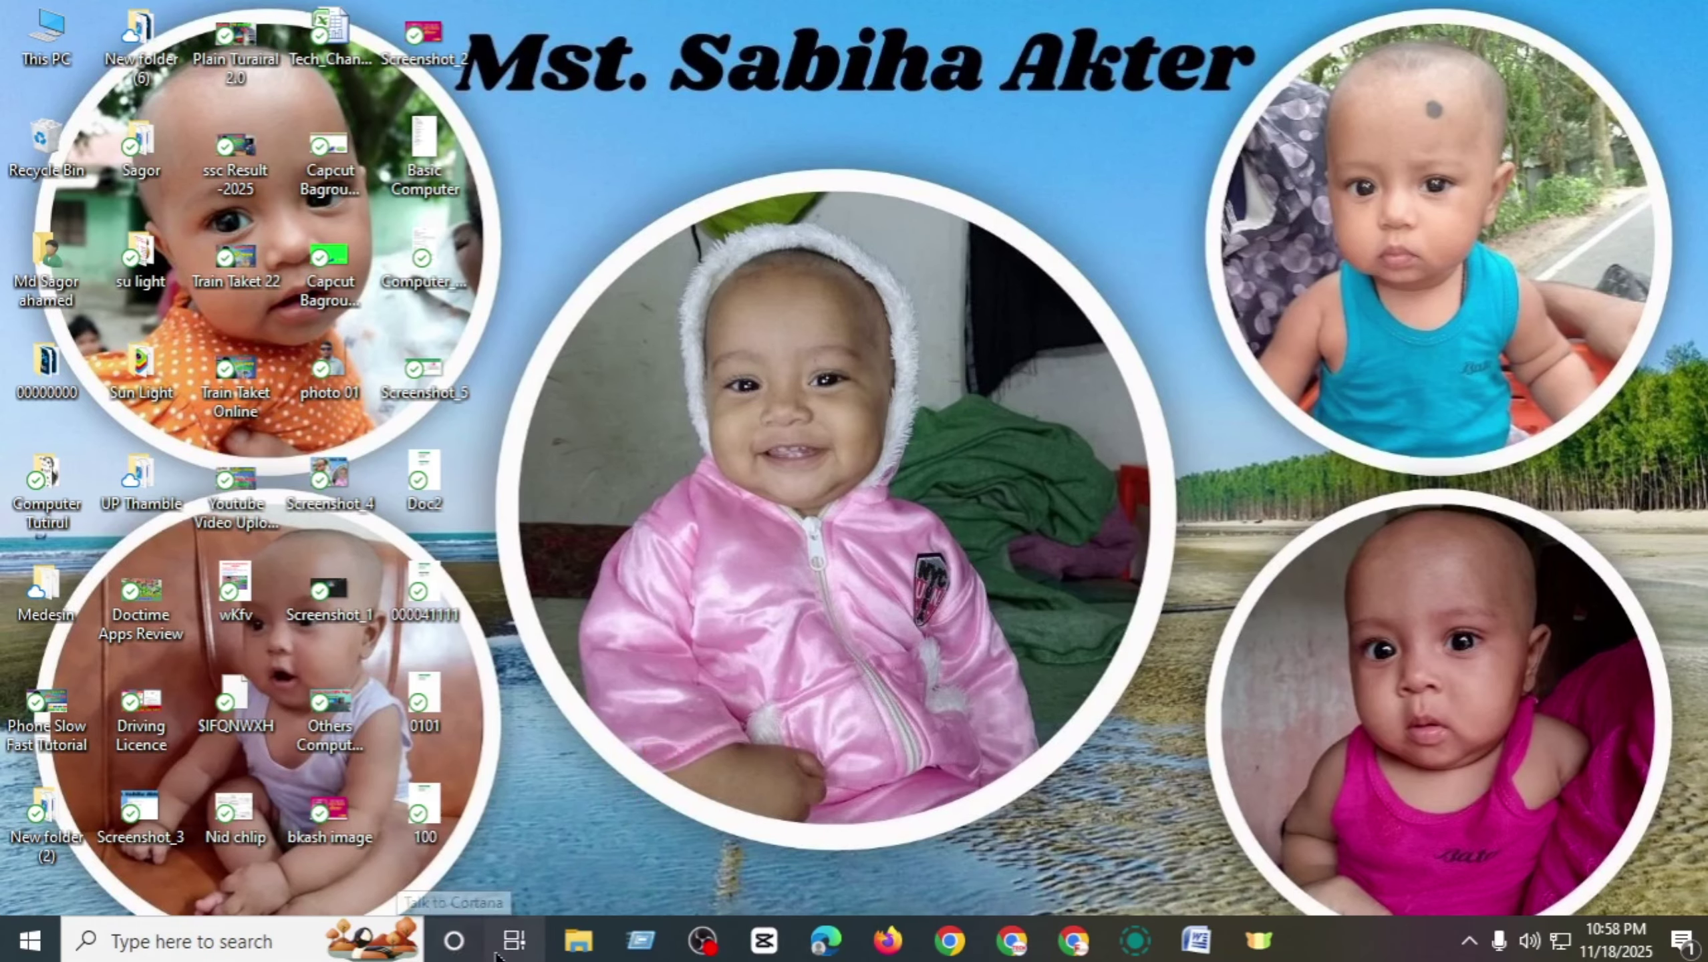
- Show Task View, look over the open windows and earlier activities, and return to the desktop
left_click(512, 941)
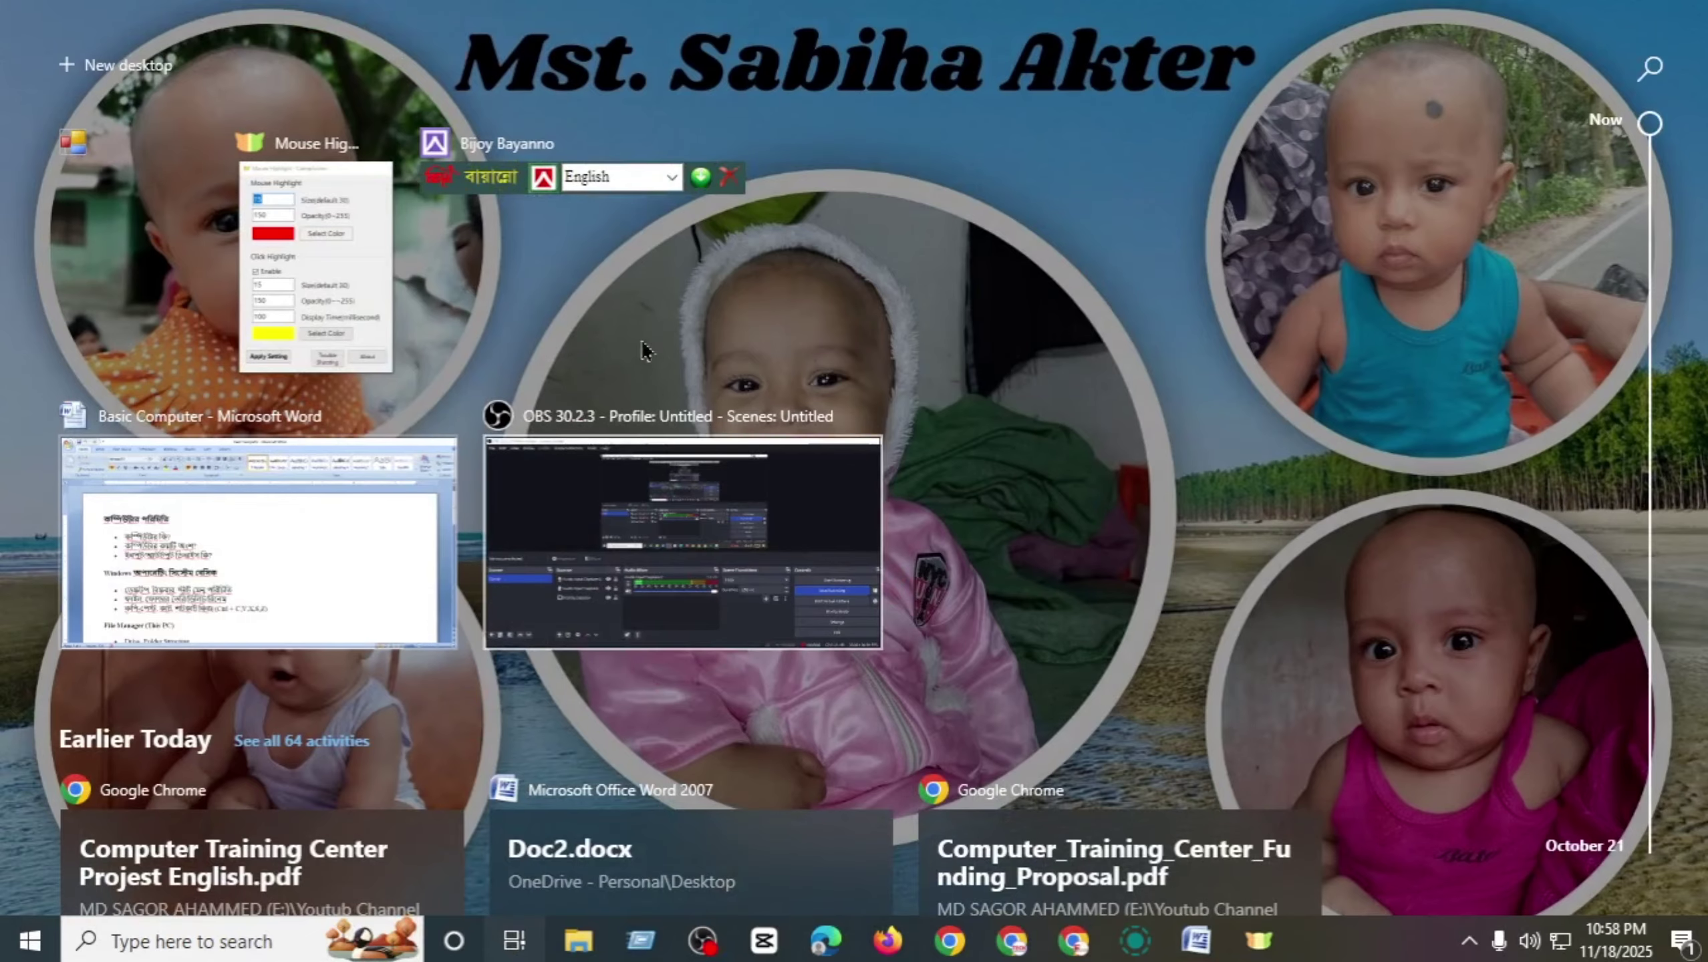
scroll(869, 630, "down", 3)
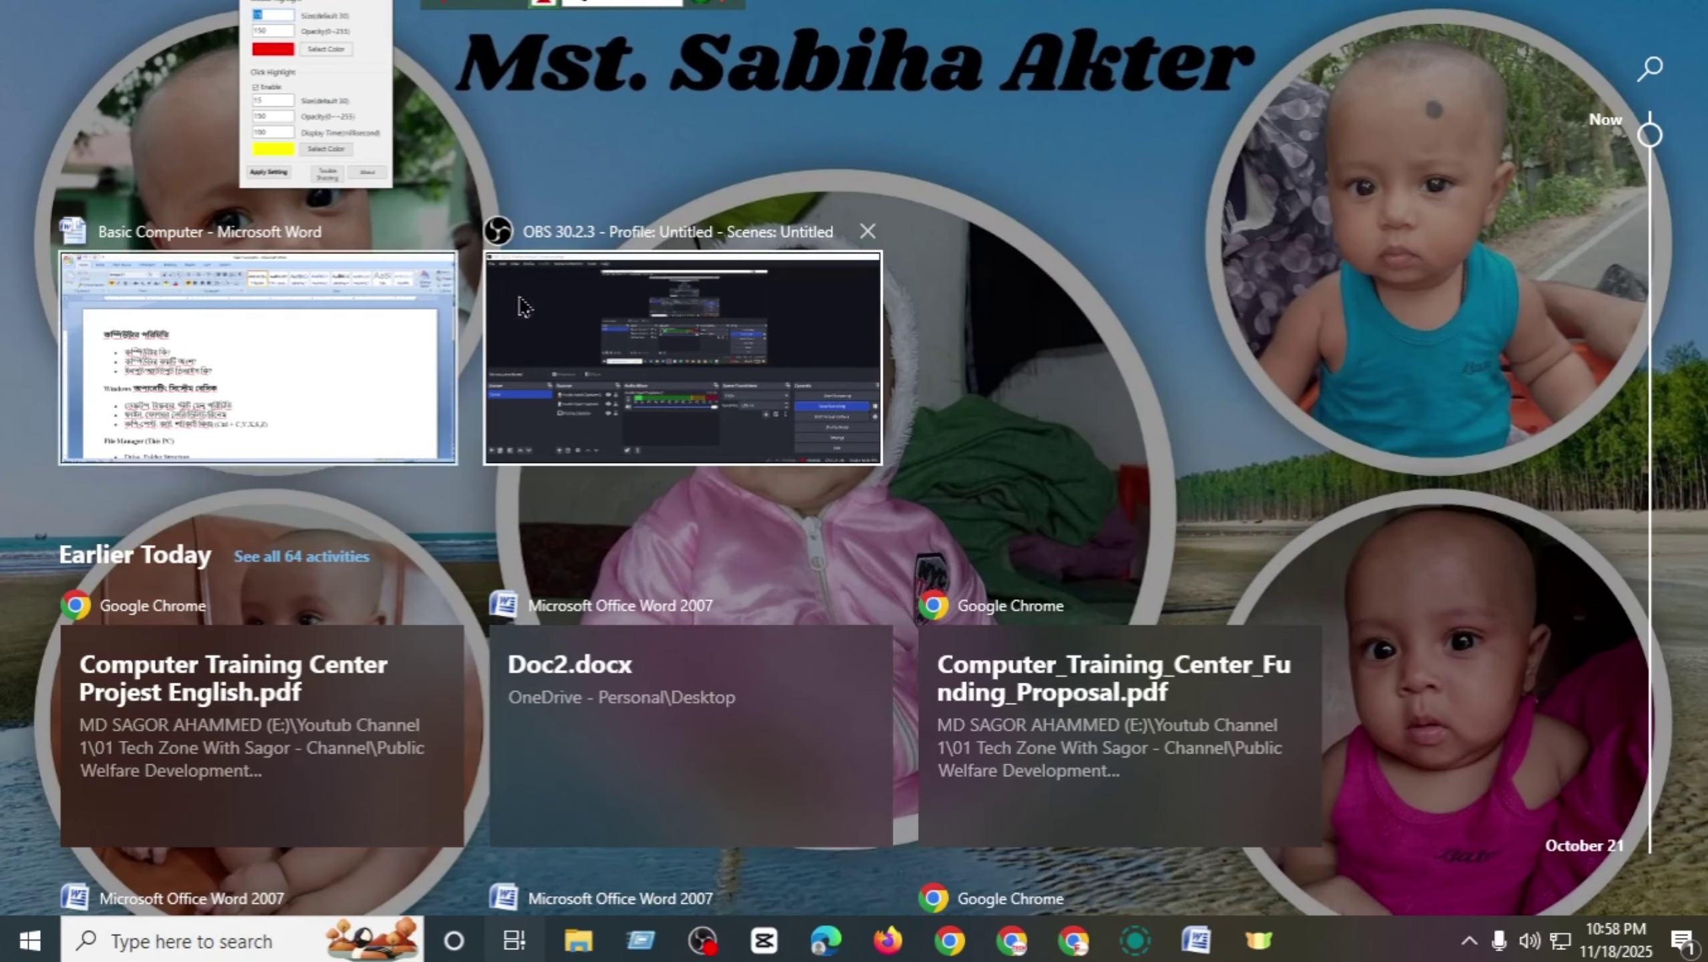
left_click(1232, 236)
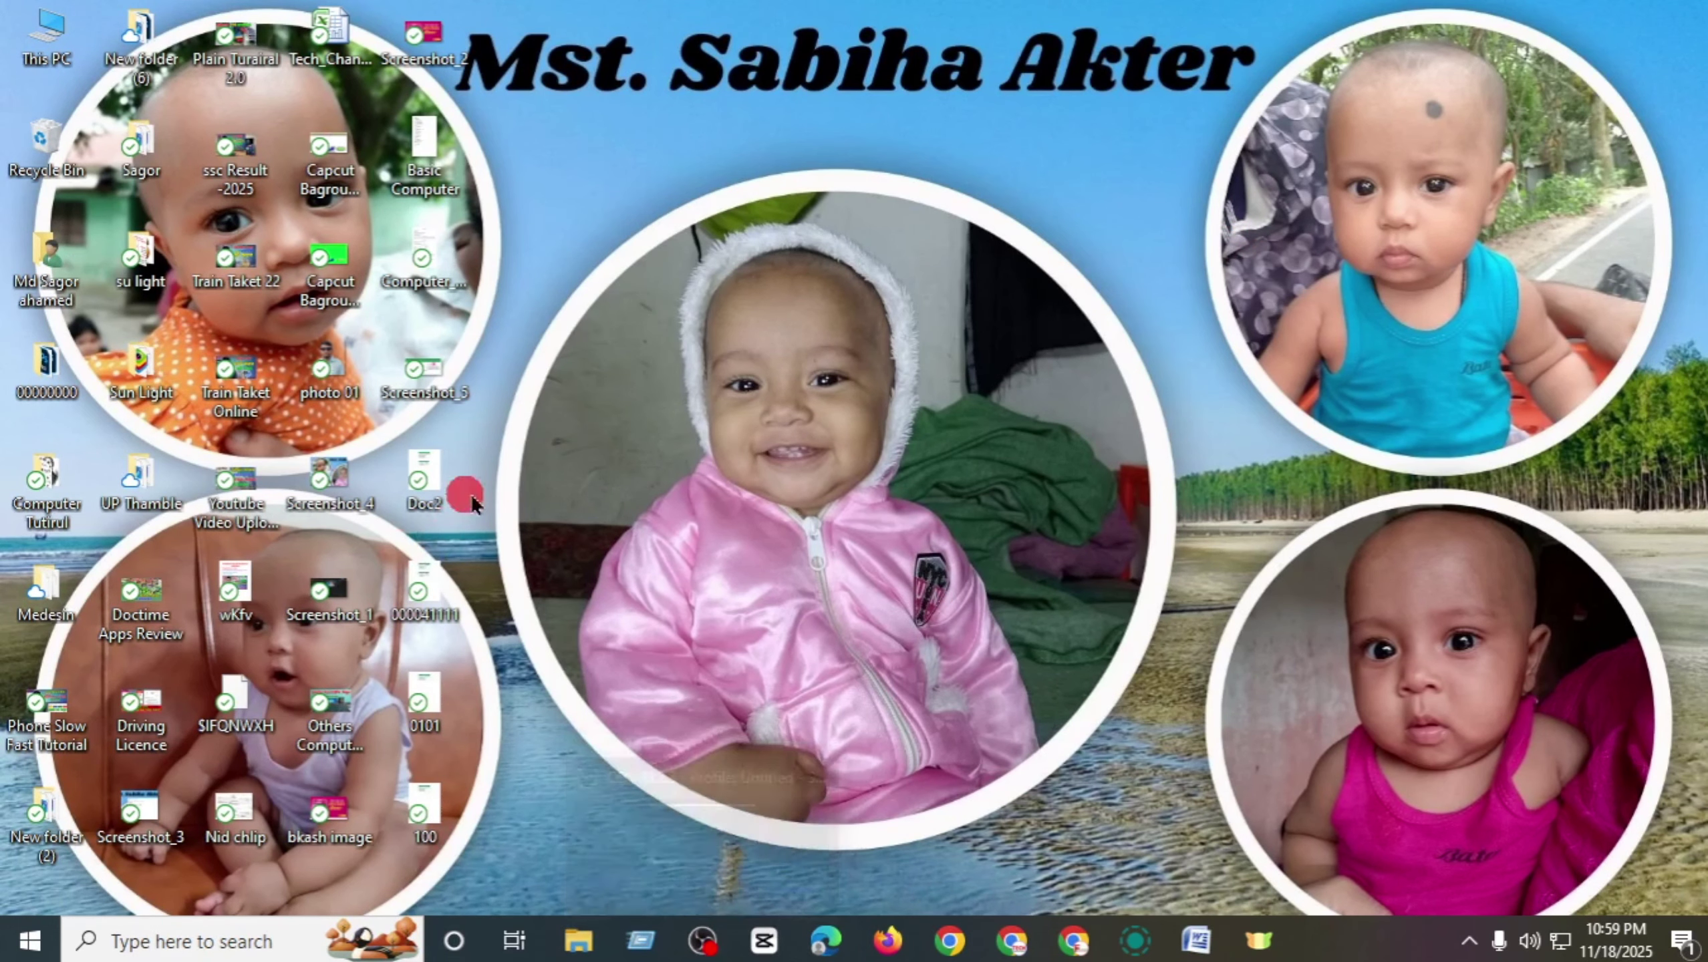
- Look over the desktop's icon view options and refresh the desktop
right_click(709, 251)
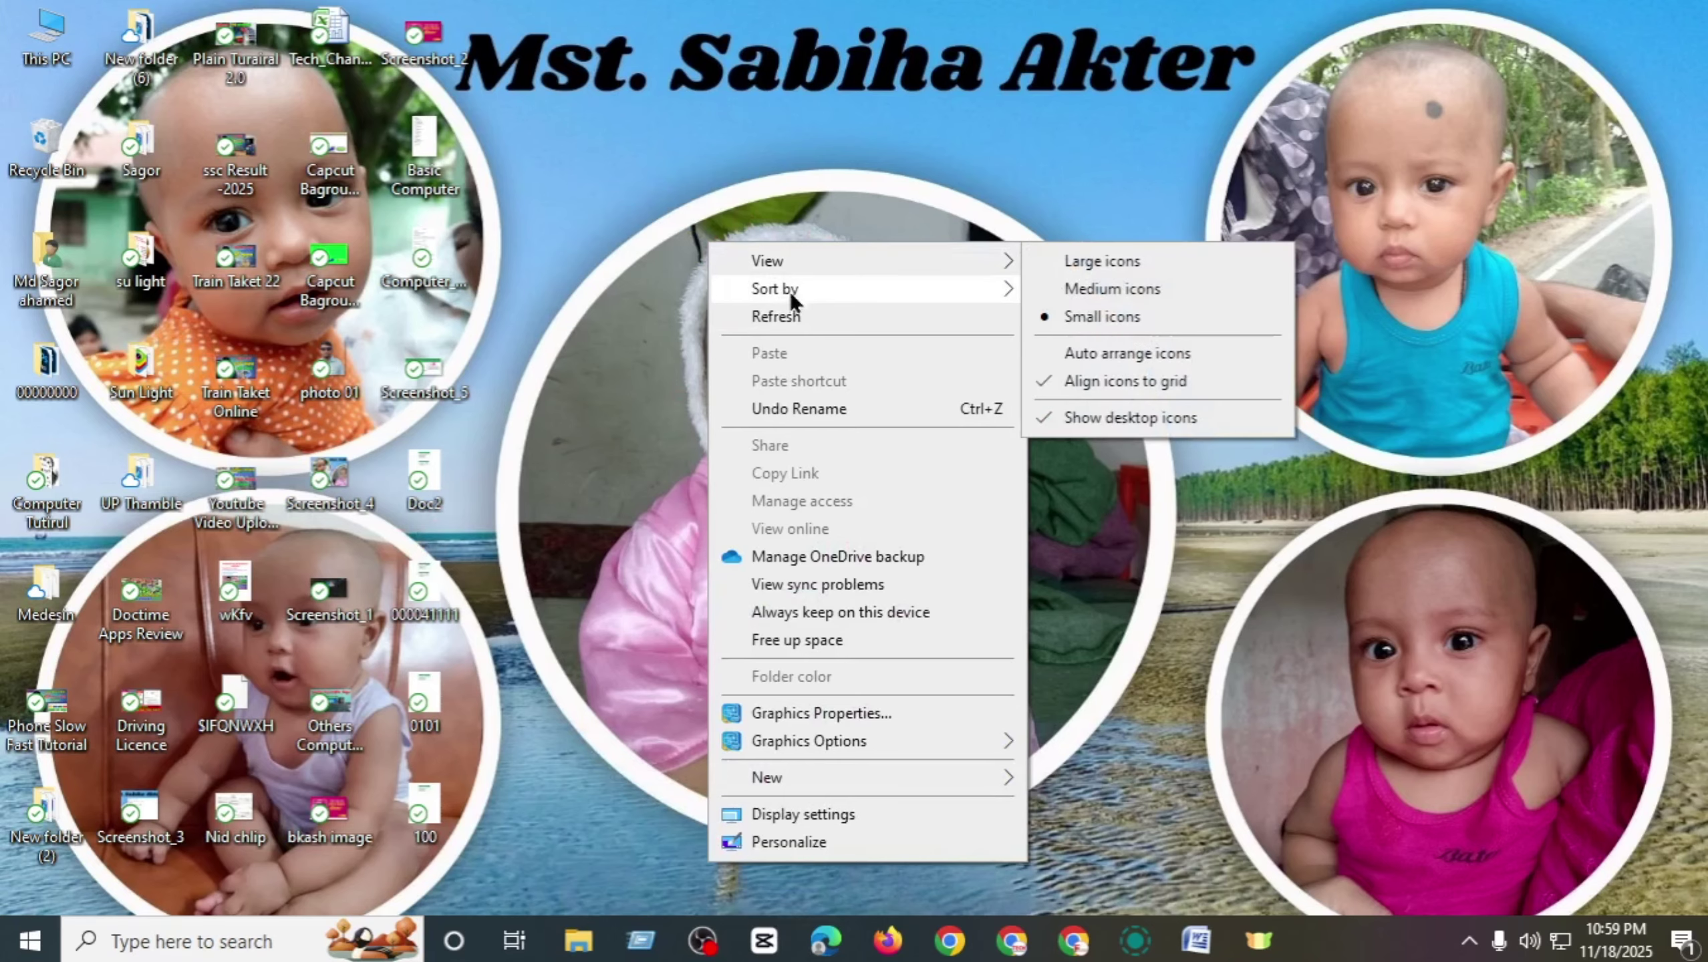
mouse_move(794, 274)
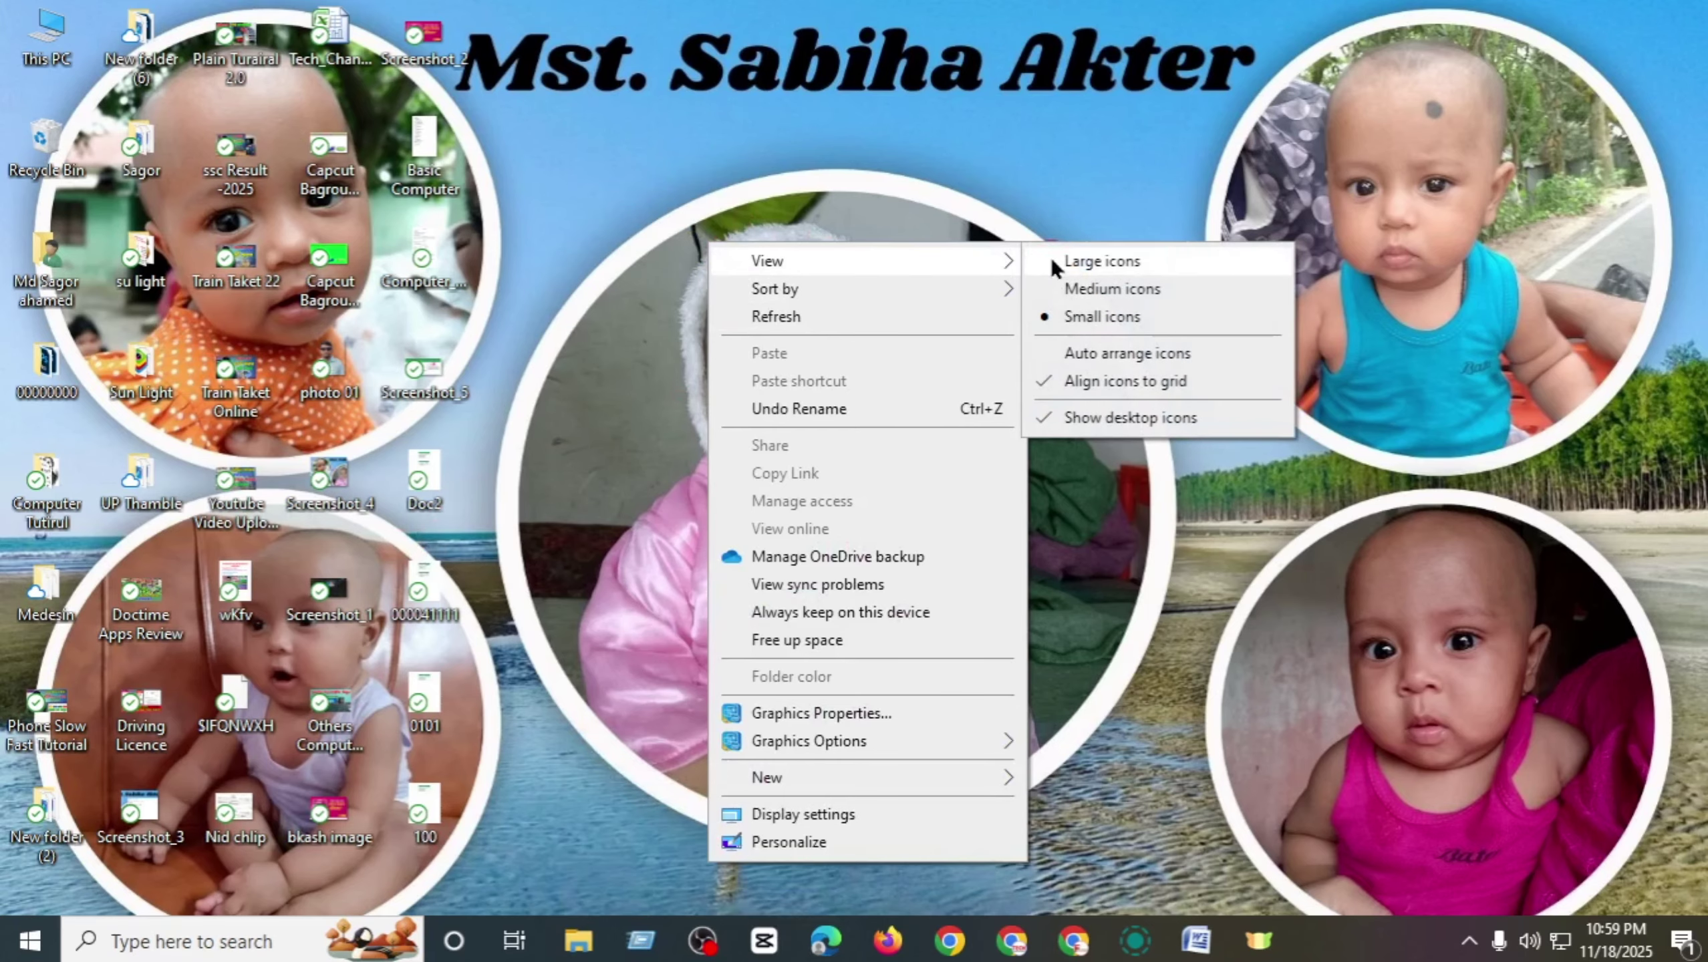
left_click(808, 330)
right_click(762, 241)
left_click(816, 330)
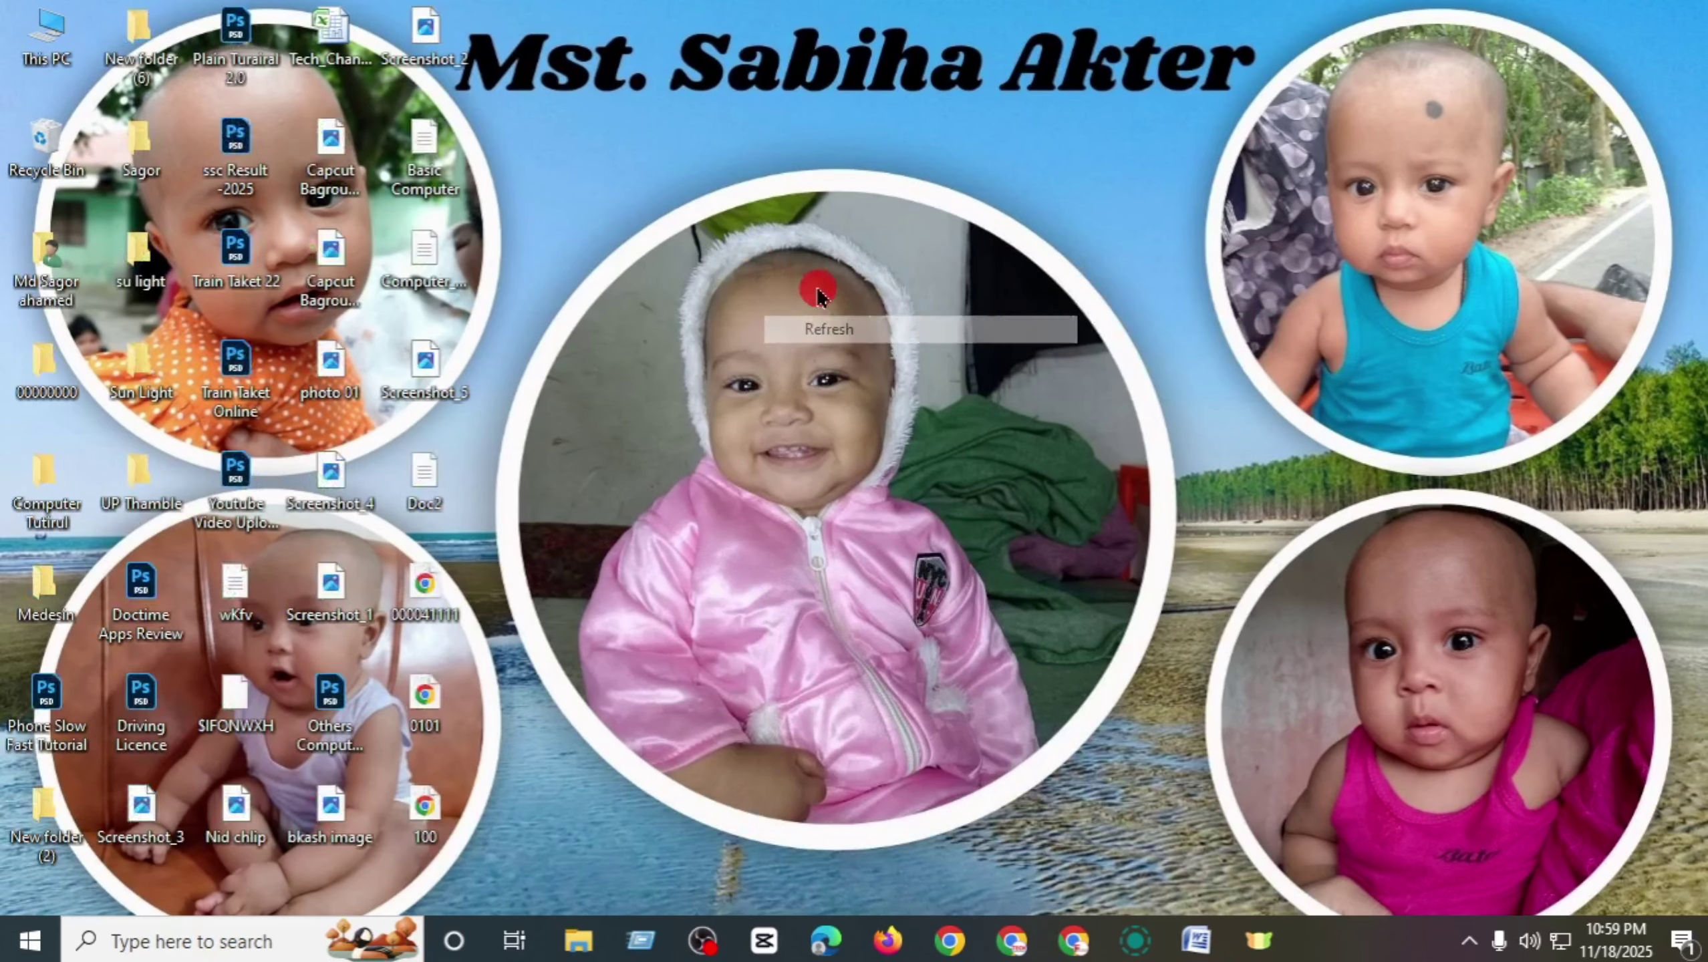
- Show the desktop's sorting options (Name, Size, Item type, Date modified) and dismiss them without choosing one
right_click(761, 212)
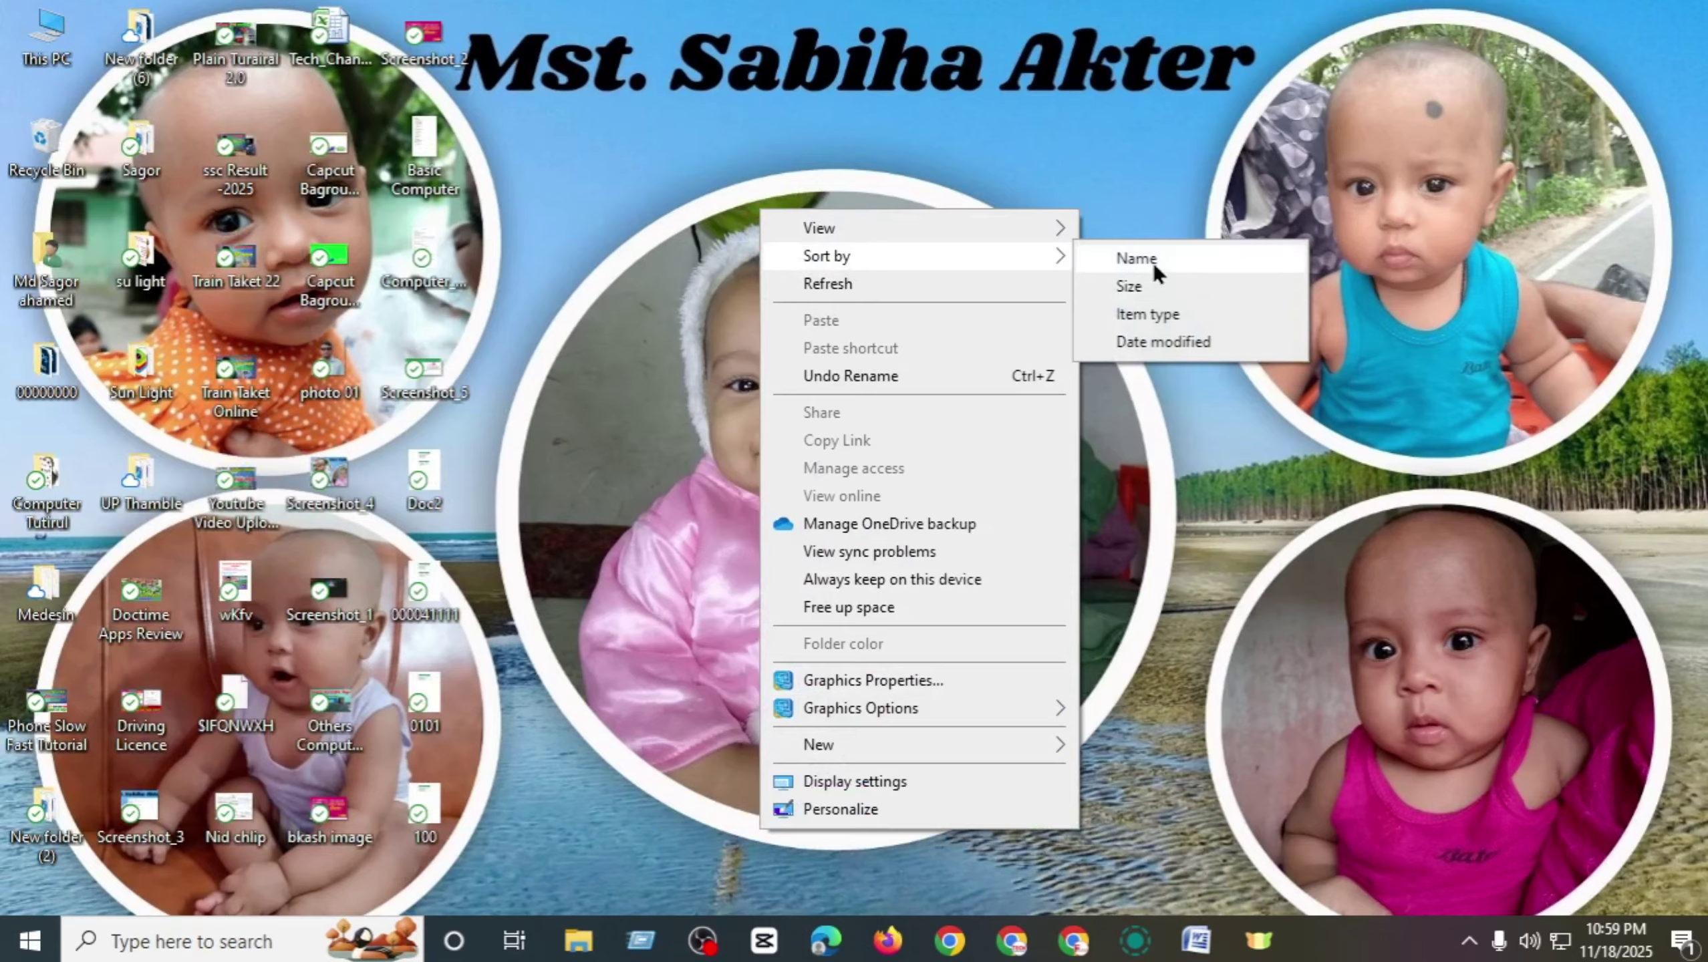
left_click(316, 168)
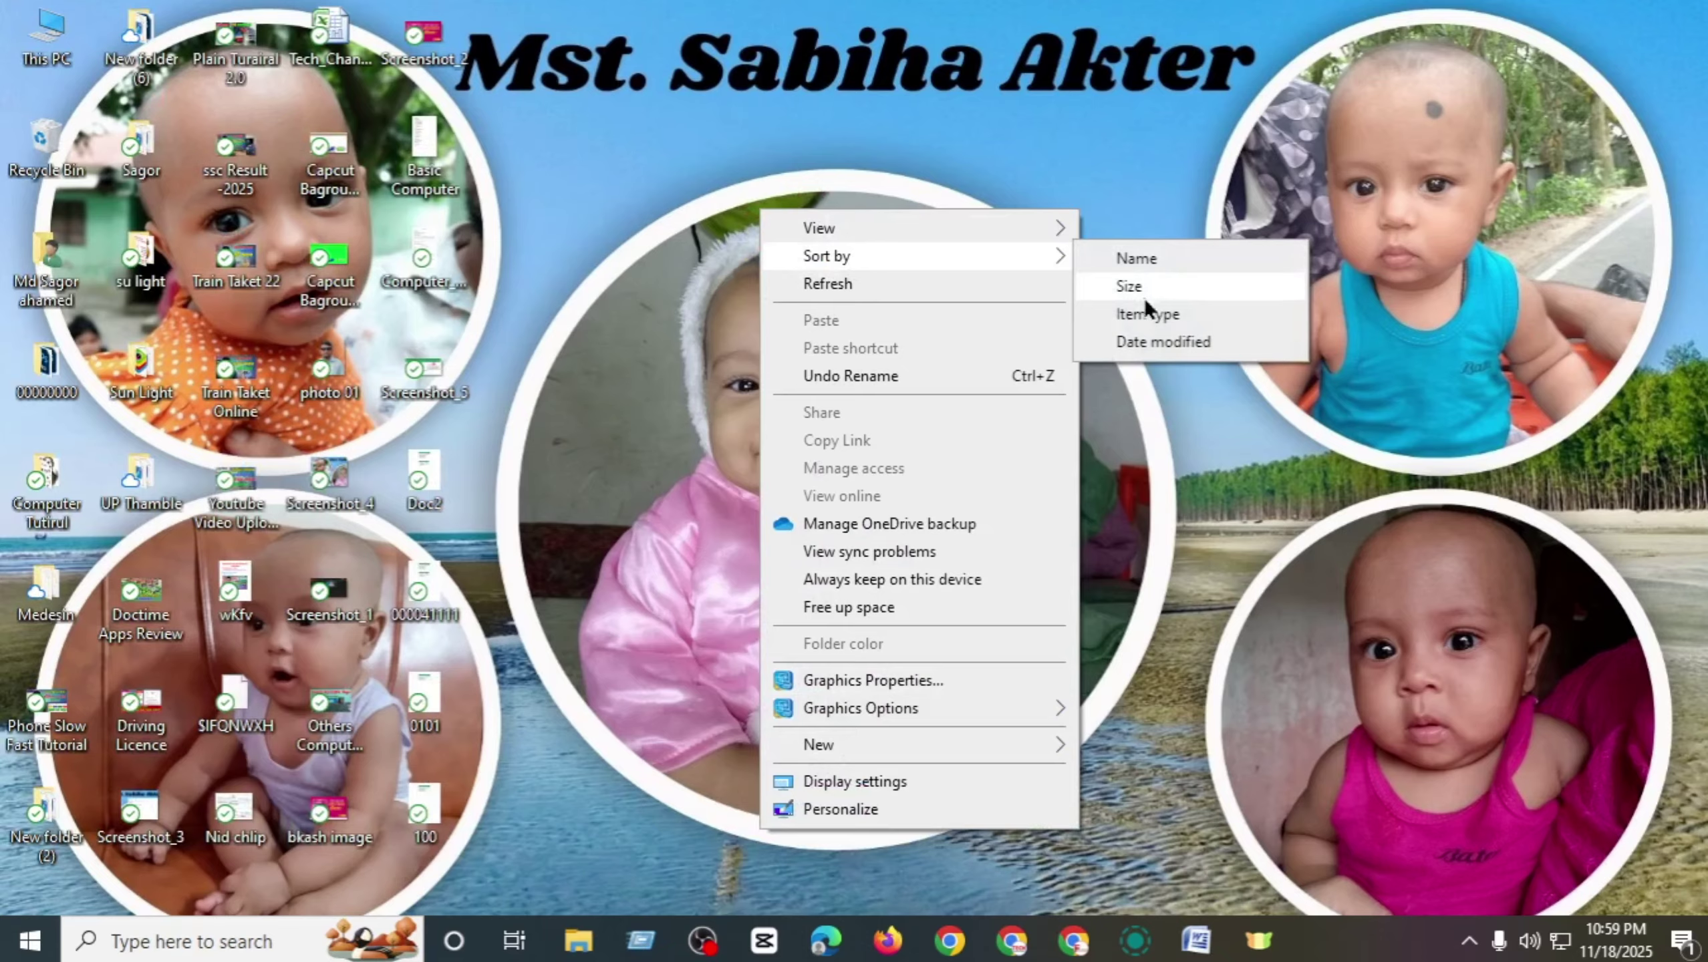
left_click(698, 195)
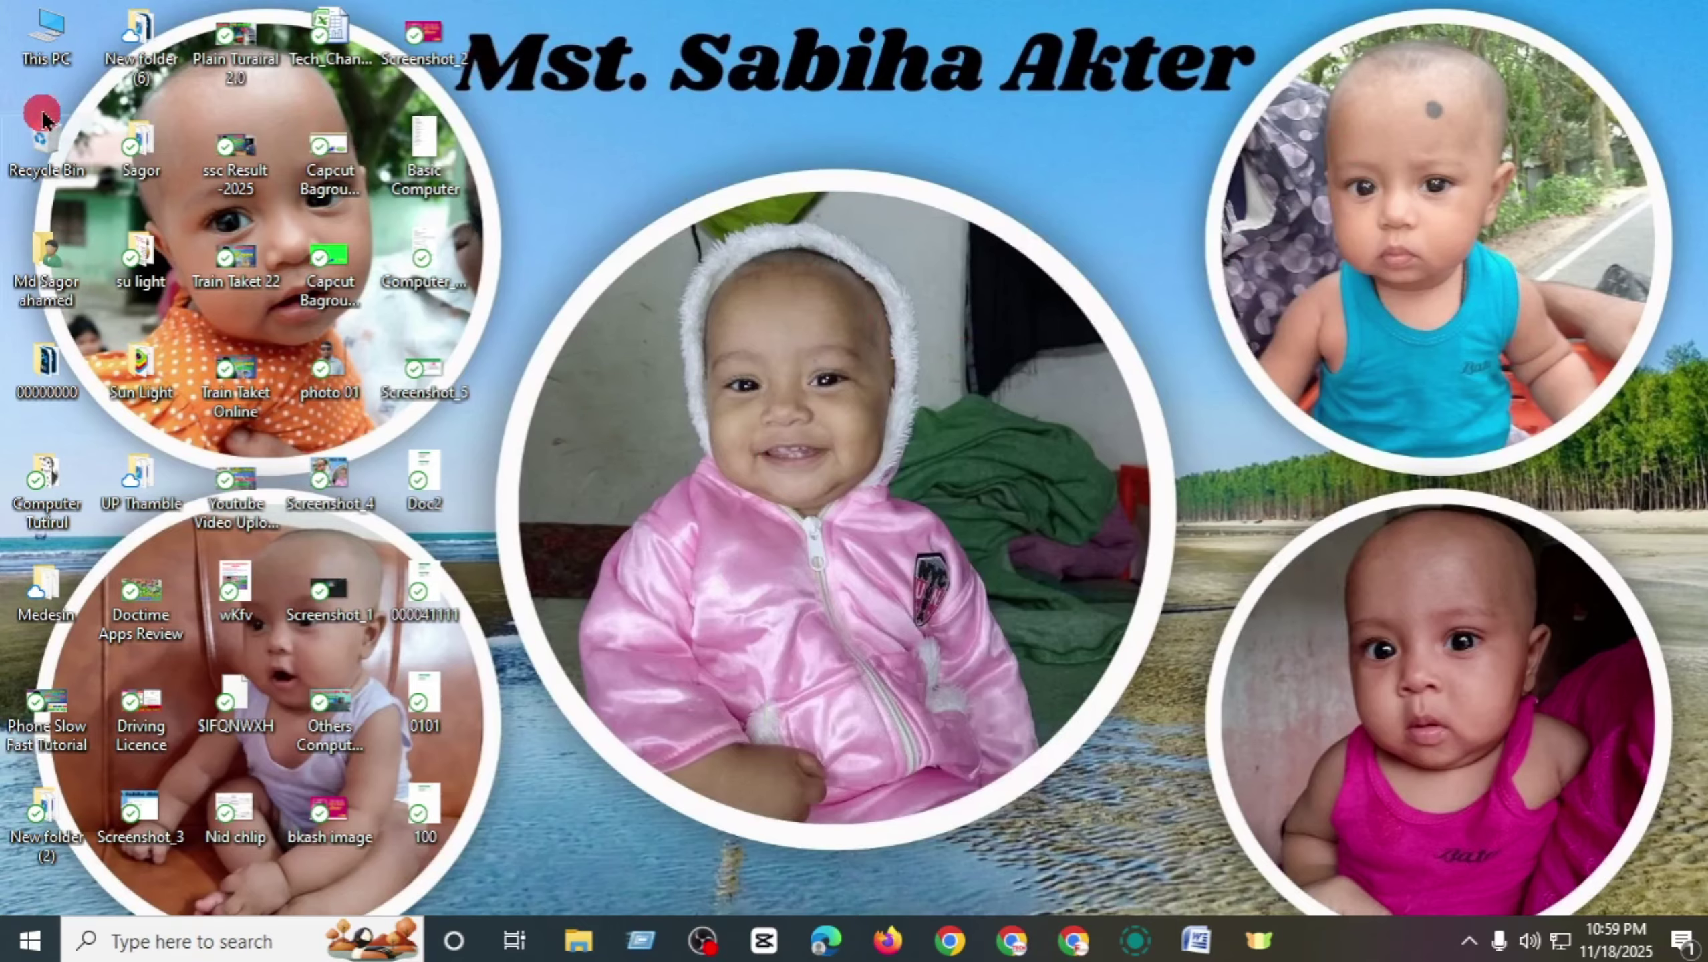
- Open This PC and examine the Local Disk (C:) and E: drives
double_click(55, 58)
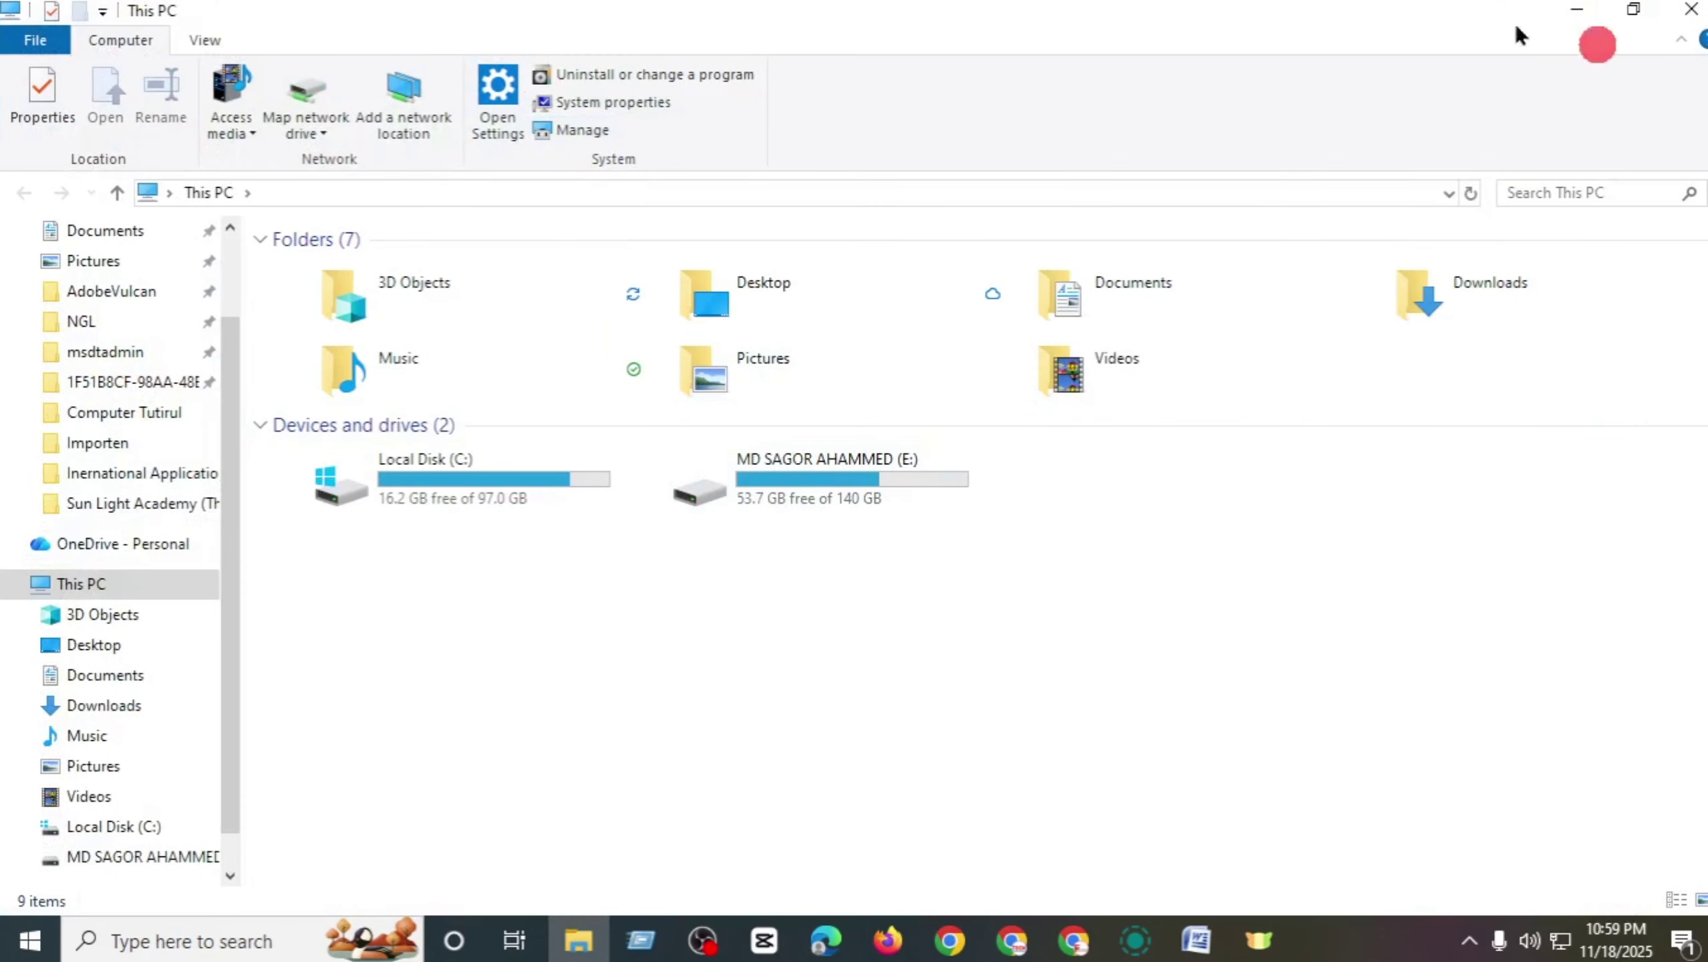
left_click(469, 479)
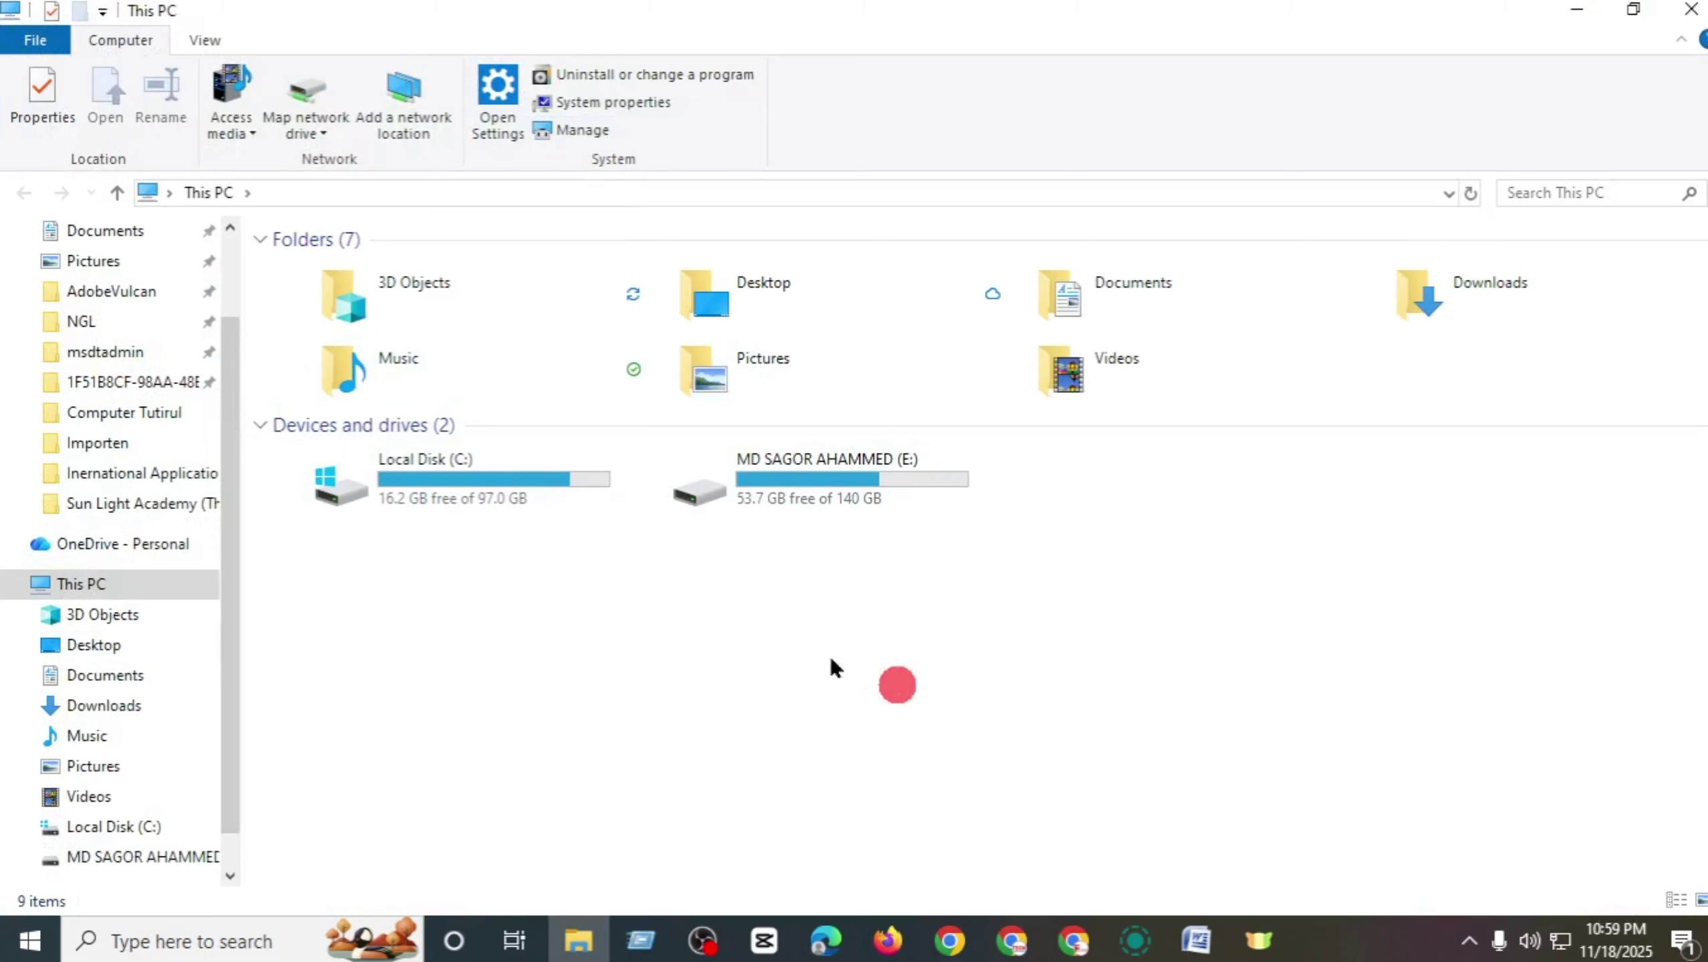
left_click(784, 499)
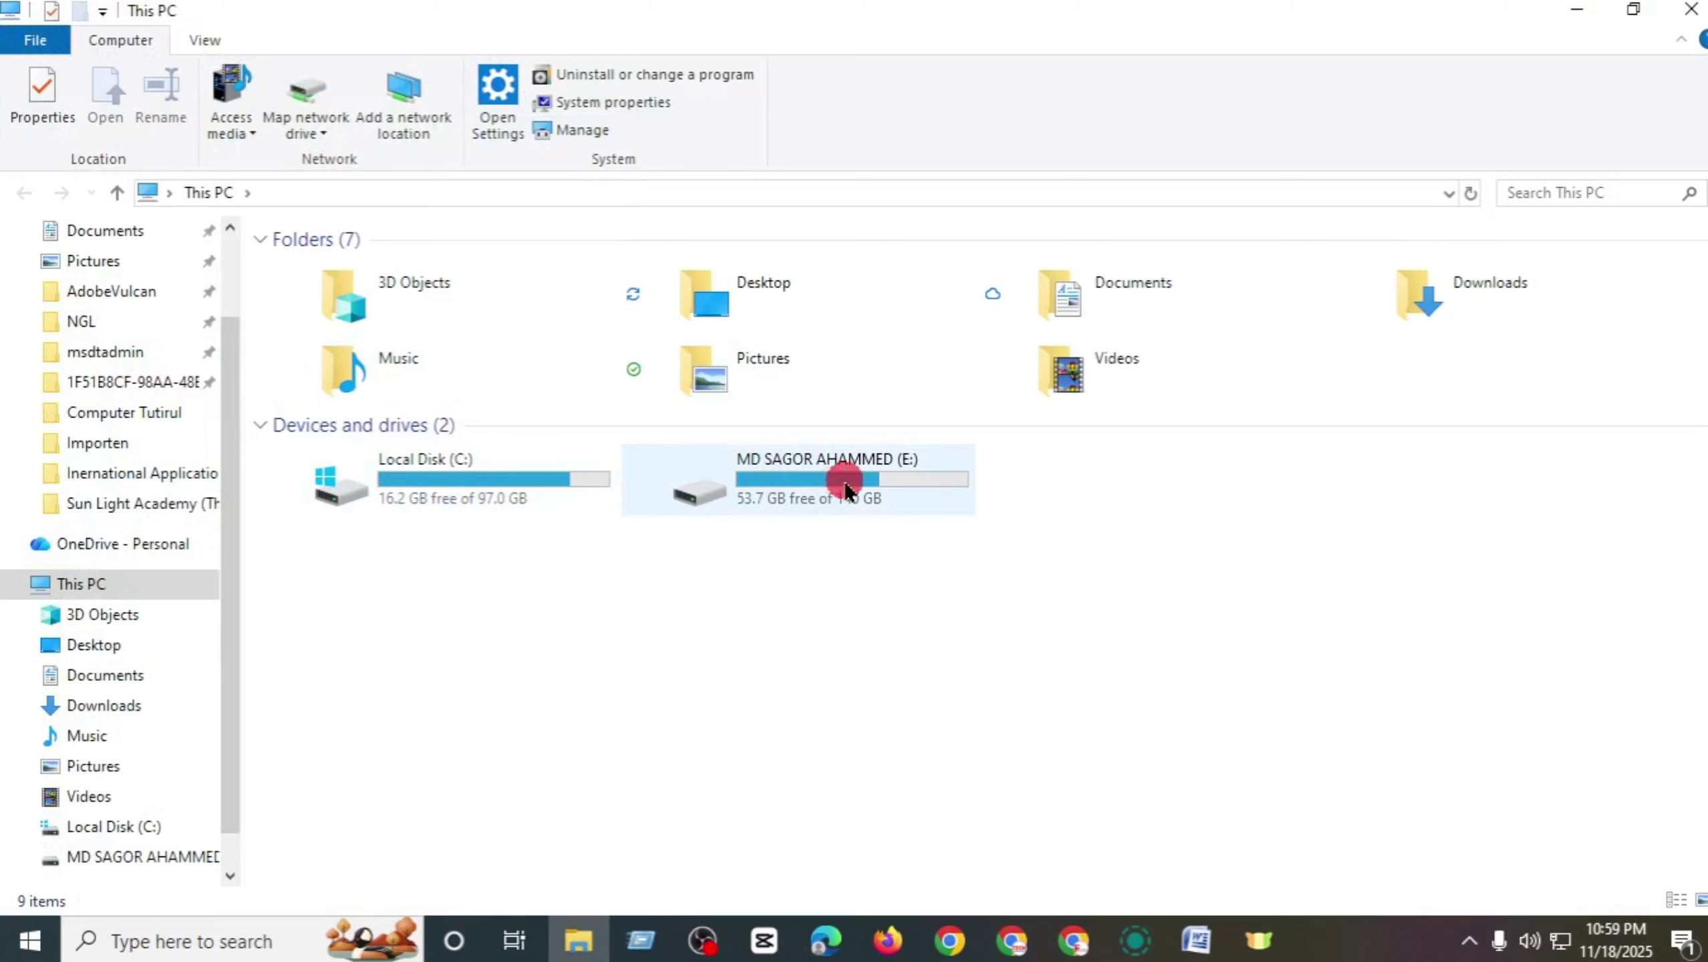
left_click(546, 490)
left_click(723, 511)
left_click(588, 488)
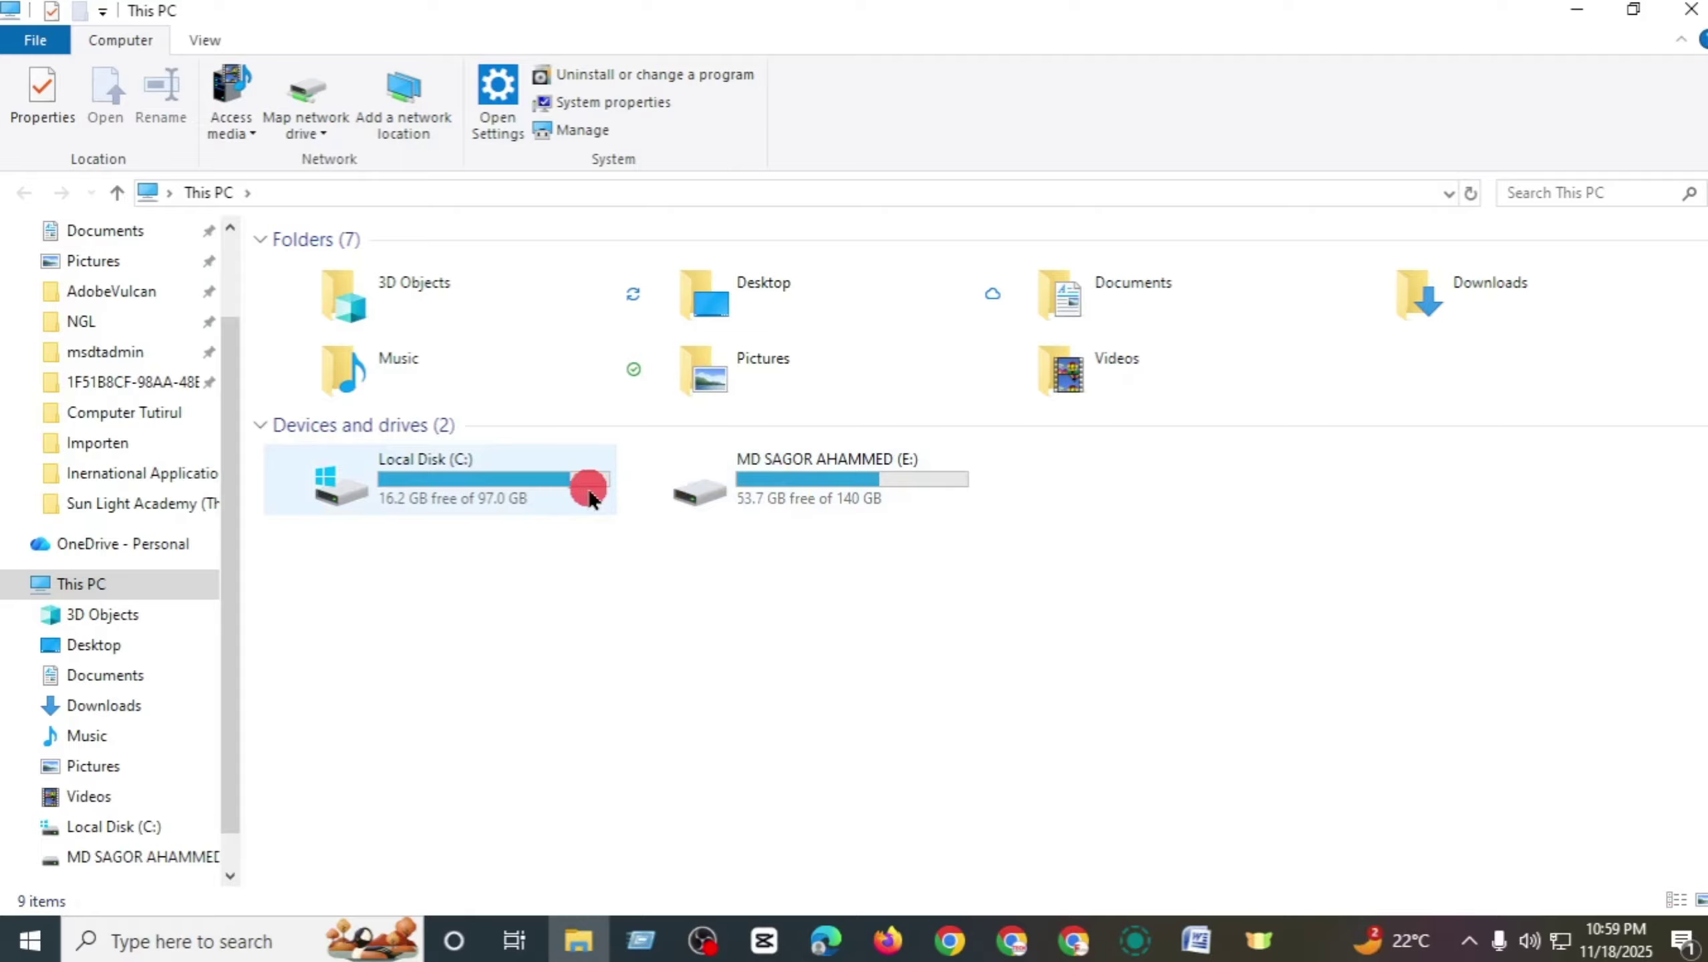
left_click(668, 495)
mouse_move(844, 496)
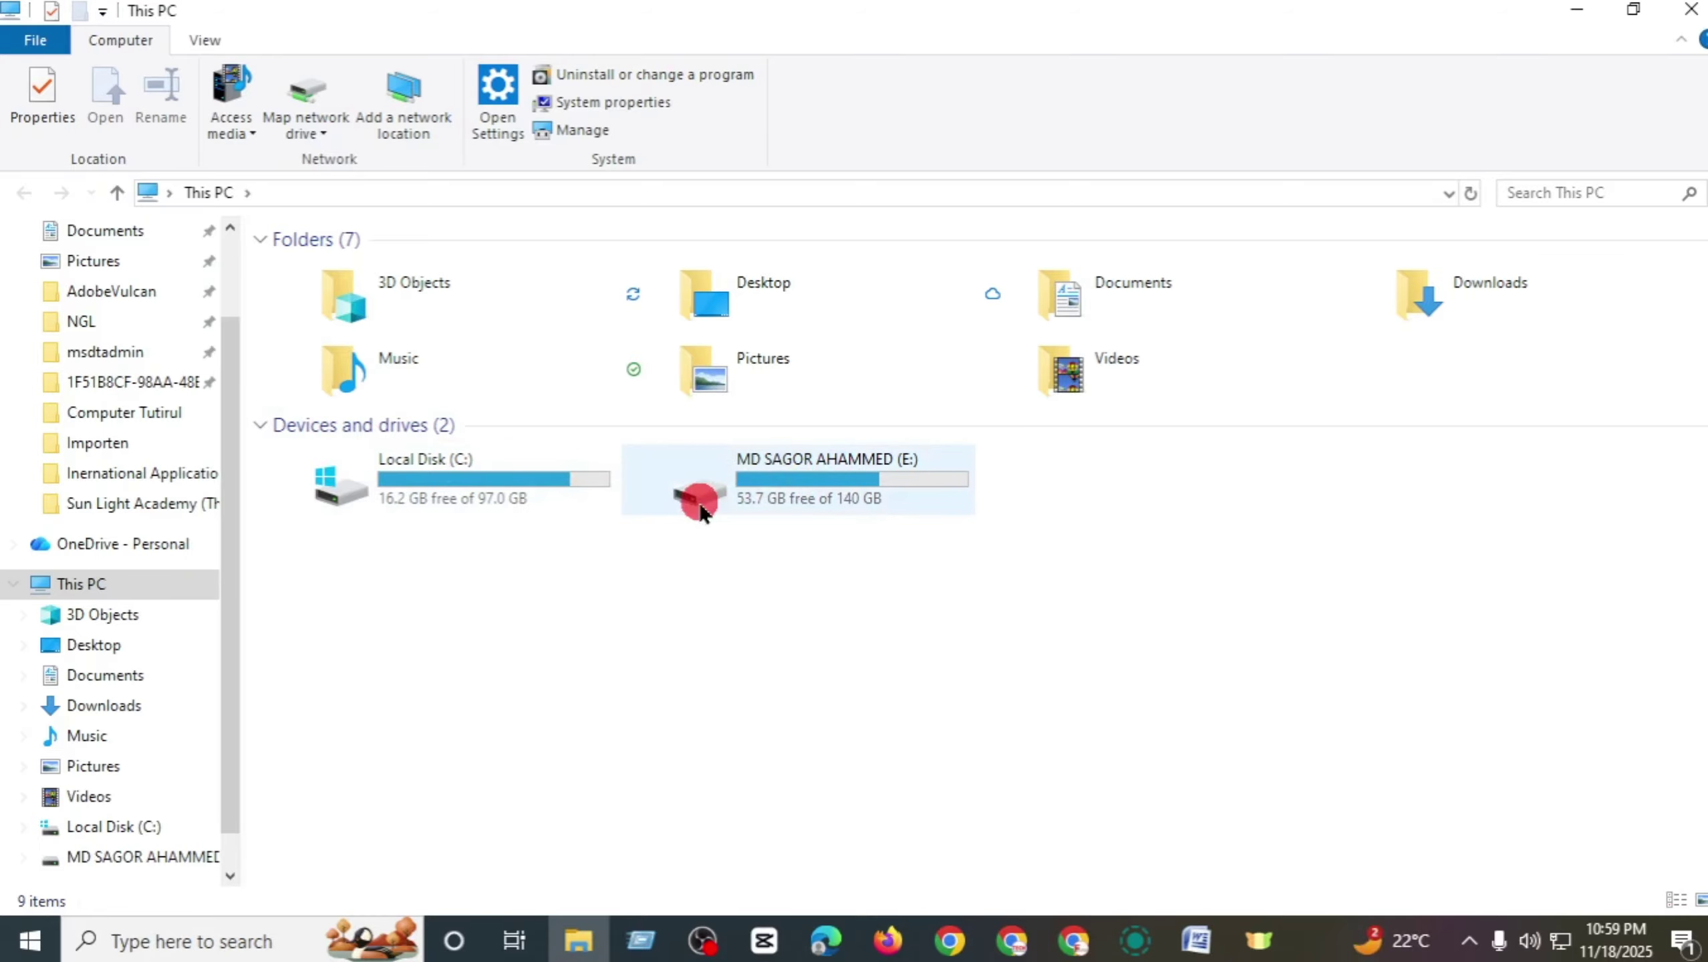
- Open the E: drive to view its folders, and return to This PC
double_click(772, 498)
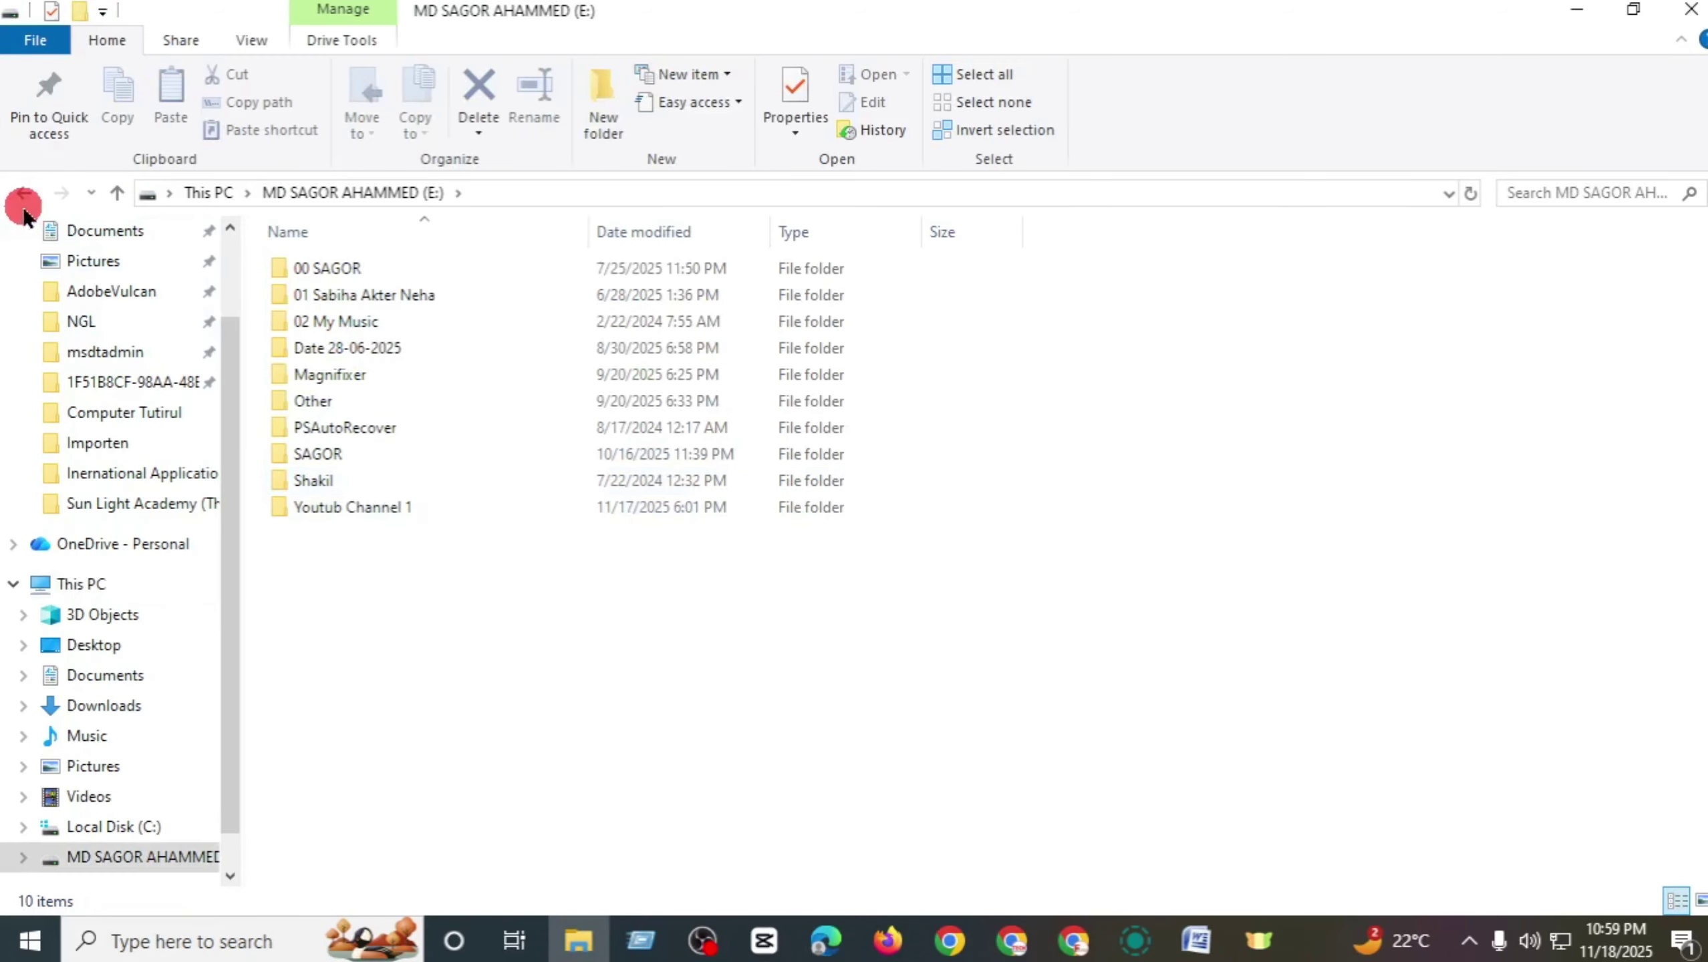
left_click(24, 193)
mouse_move(436, 484)
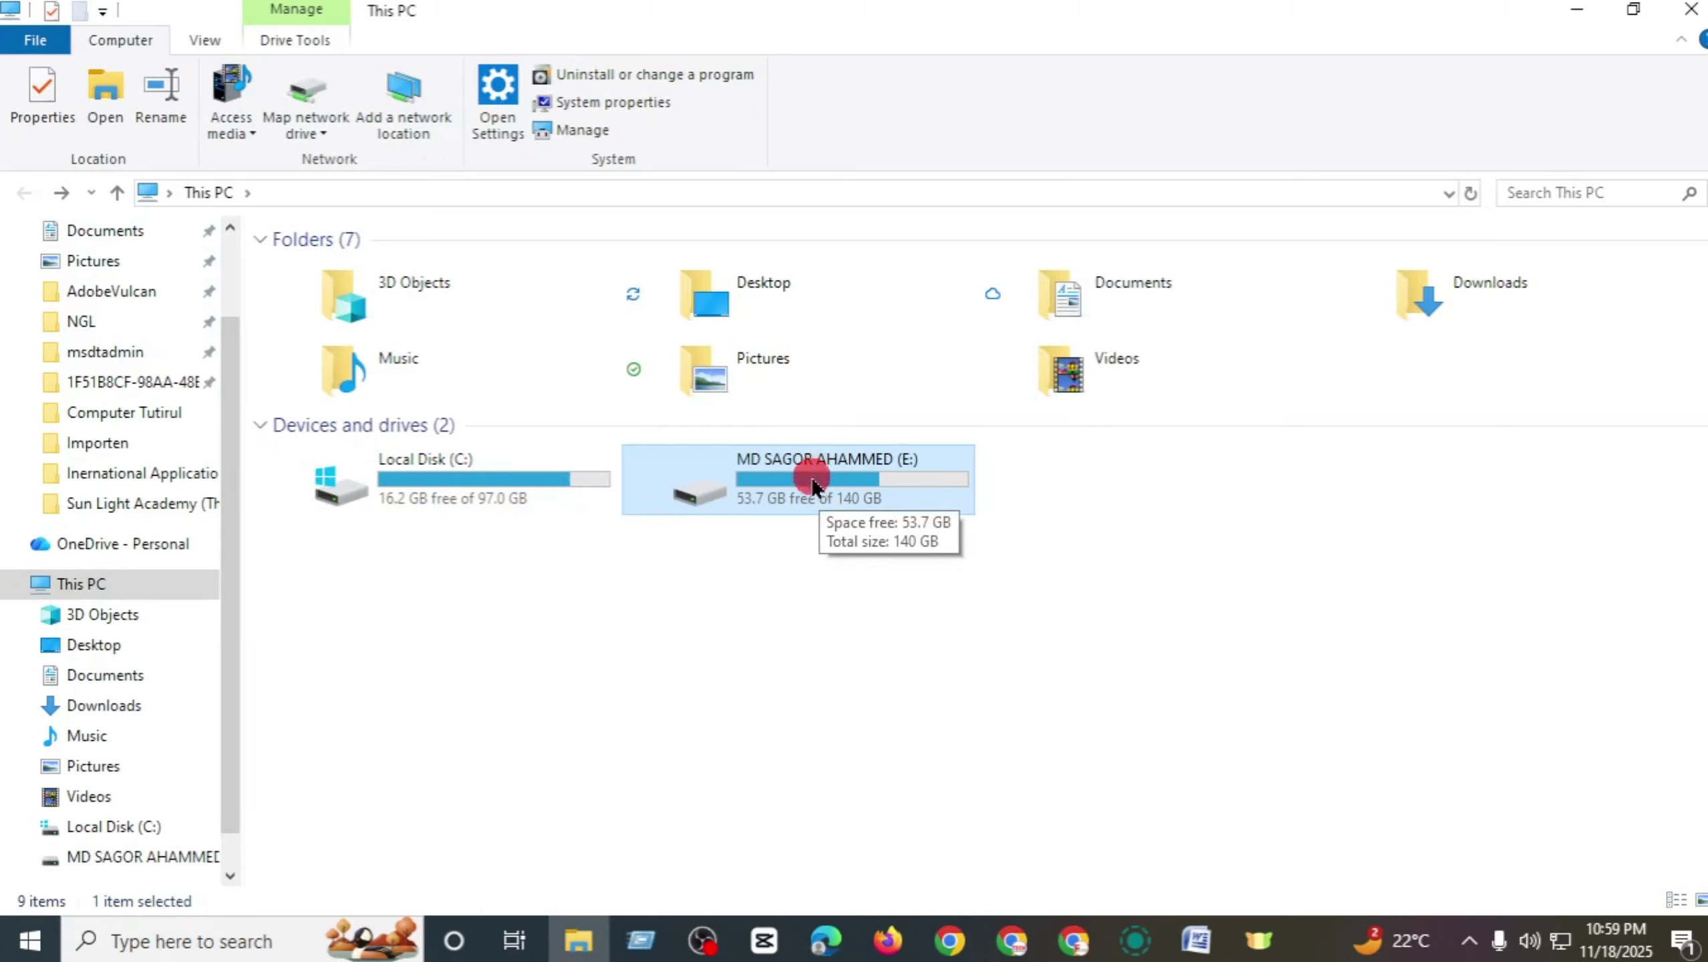
- Create a new folder on the E: drive, keeping the default name New folder
double_click(856, 488)
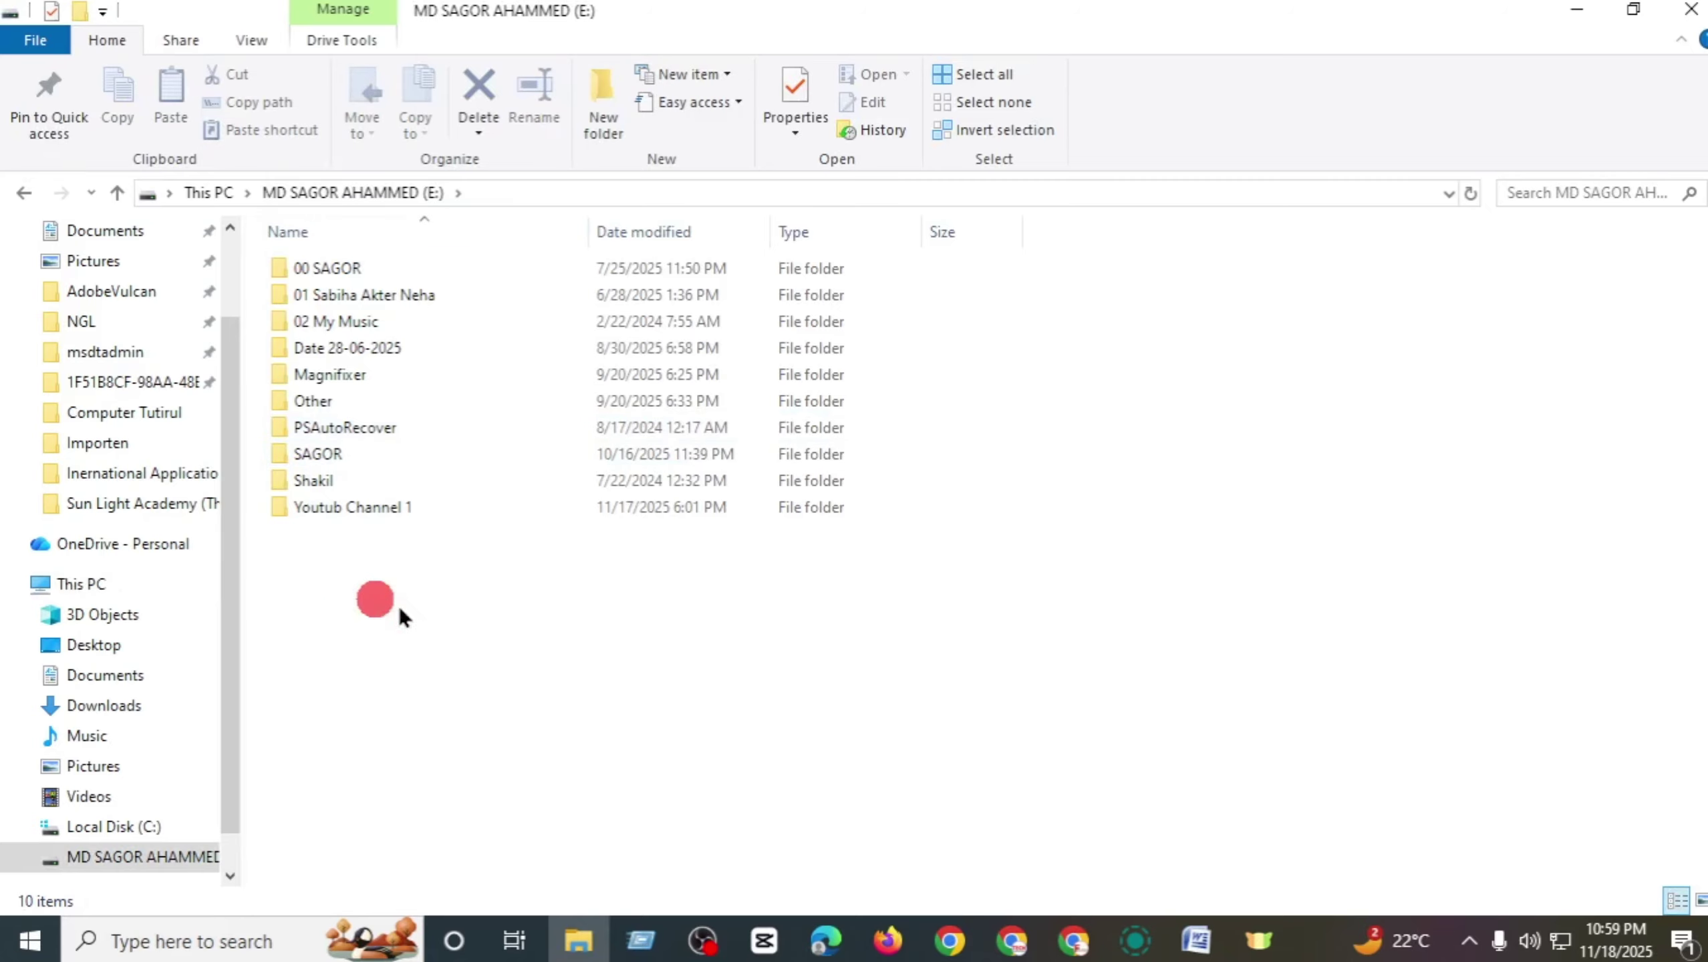
right_click(494, 642)
left_click(420, 572)
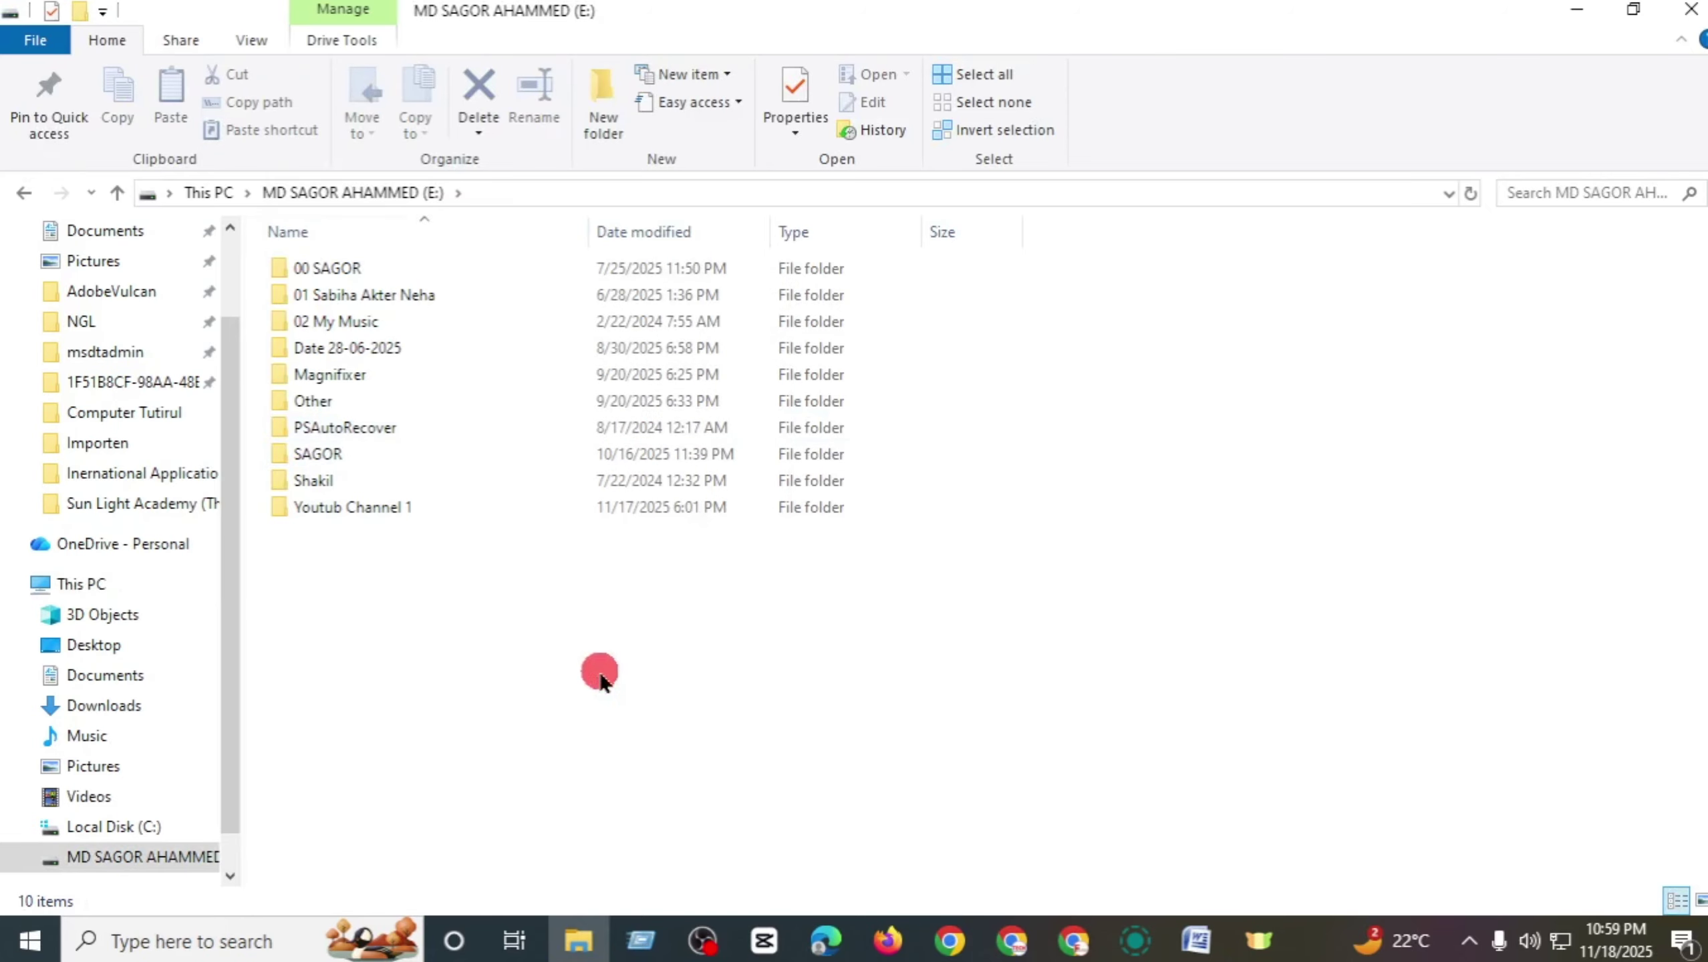
right_click(617, 674)
mouse_move(666, 615)
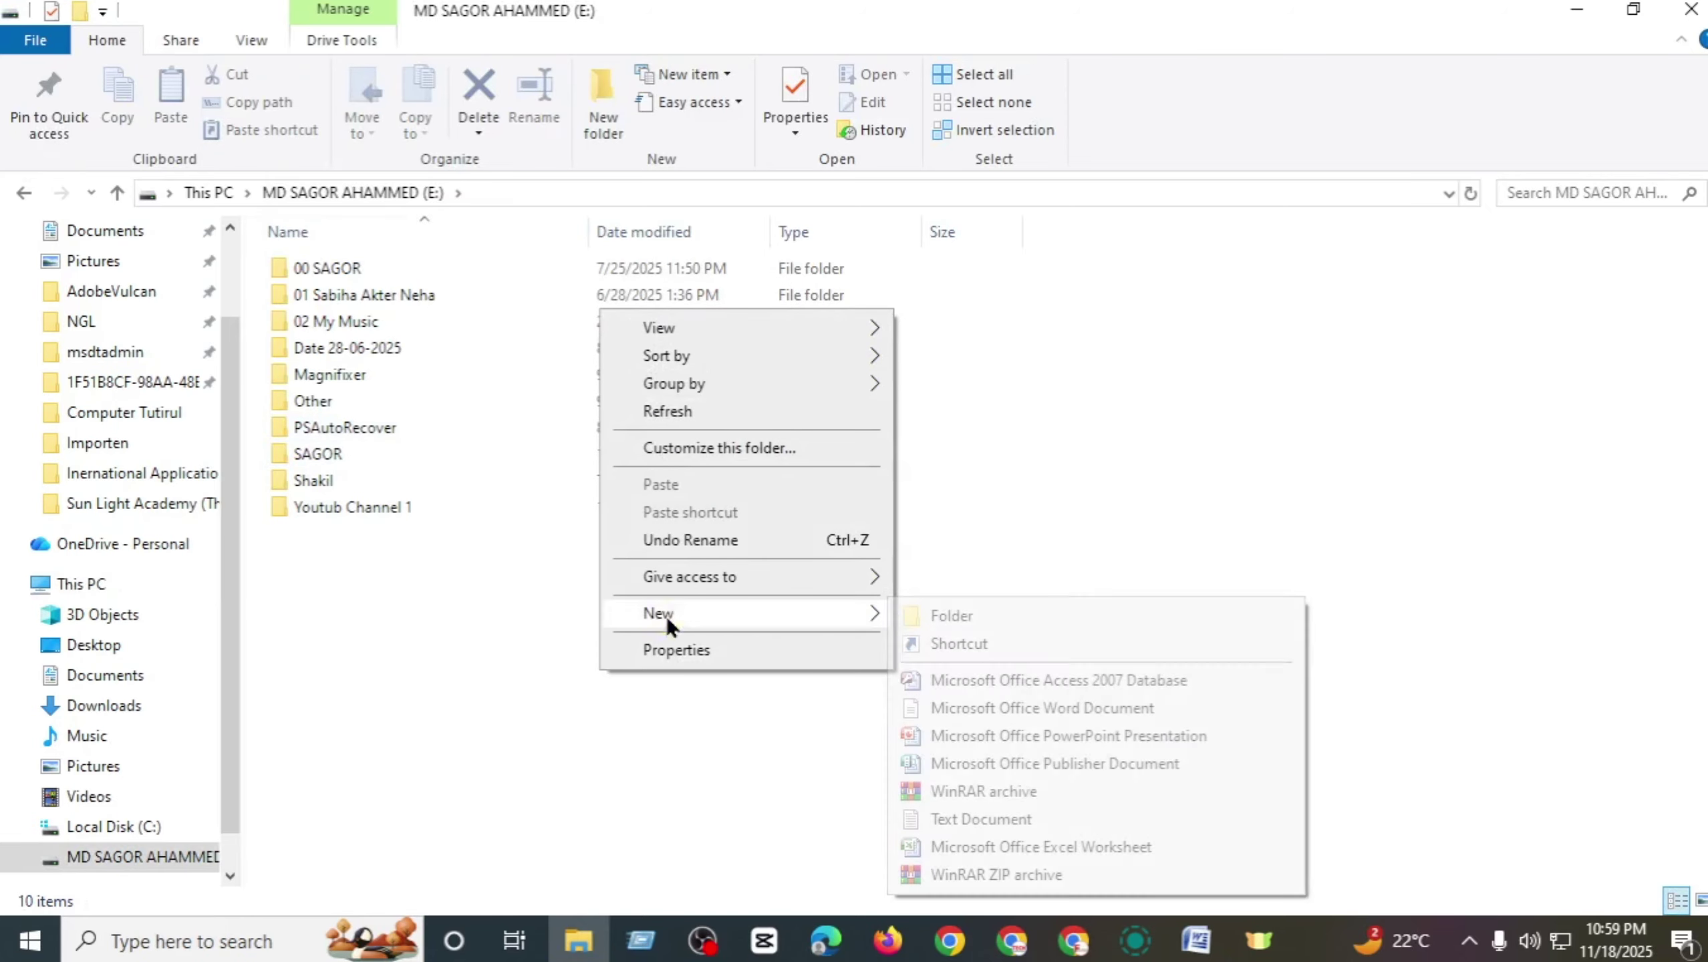
left_click(927, 616)
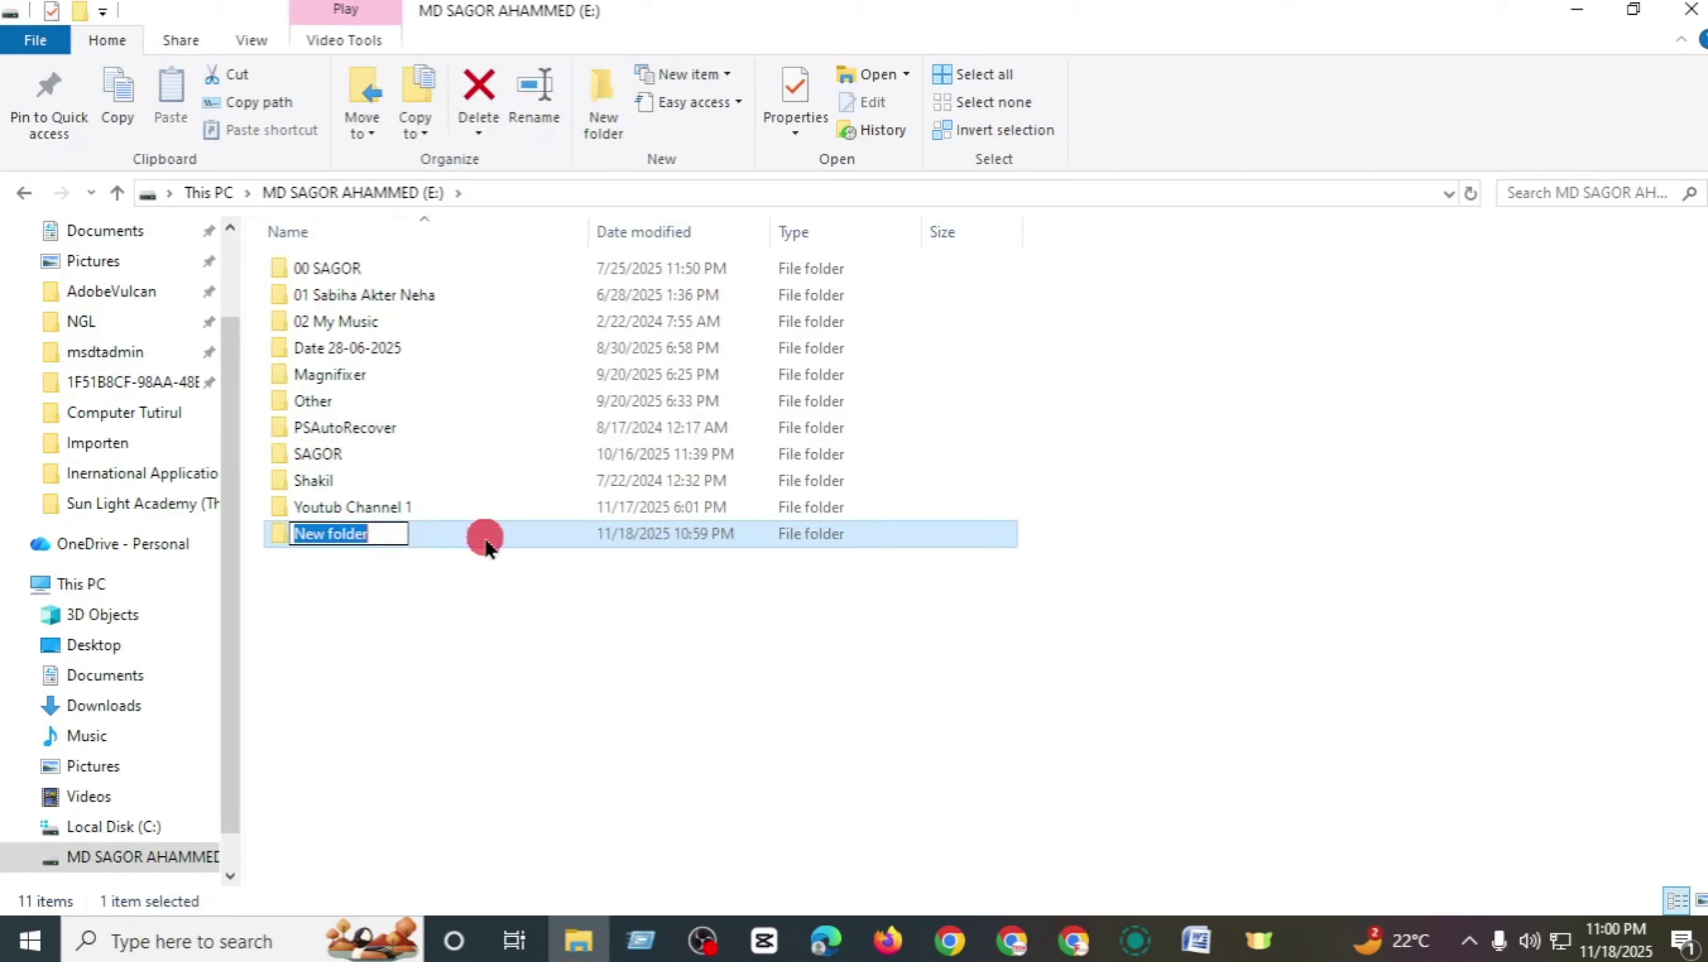
left_click(408, 559)
left_click(388, 542)
- Examine the properties of New folder on the E: drive and close them without changes
right_click(395, 551)
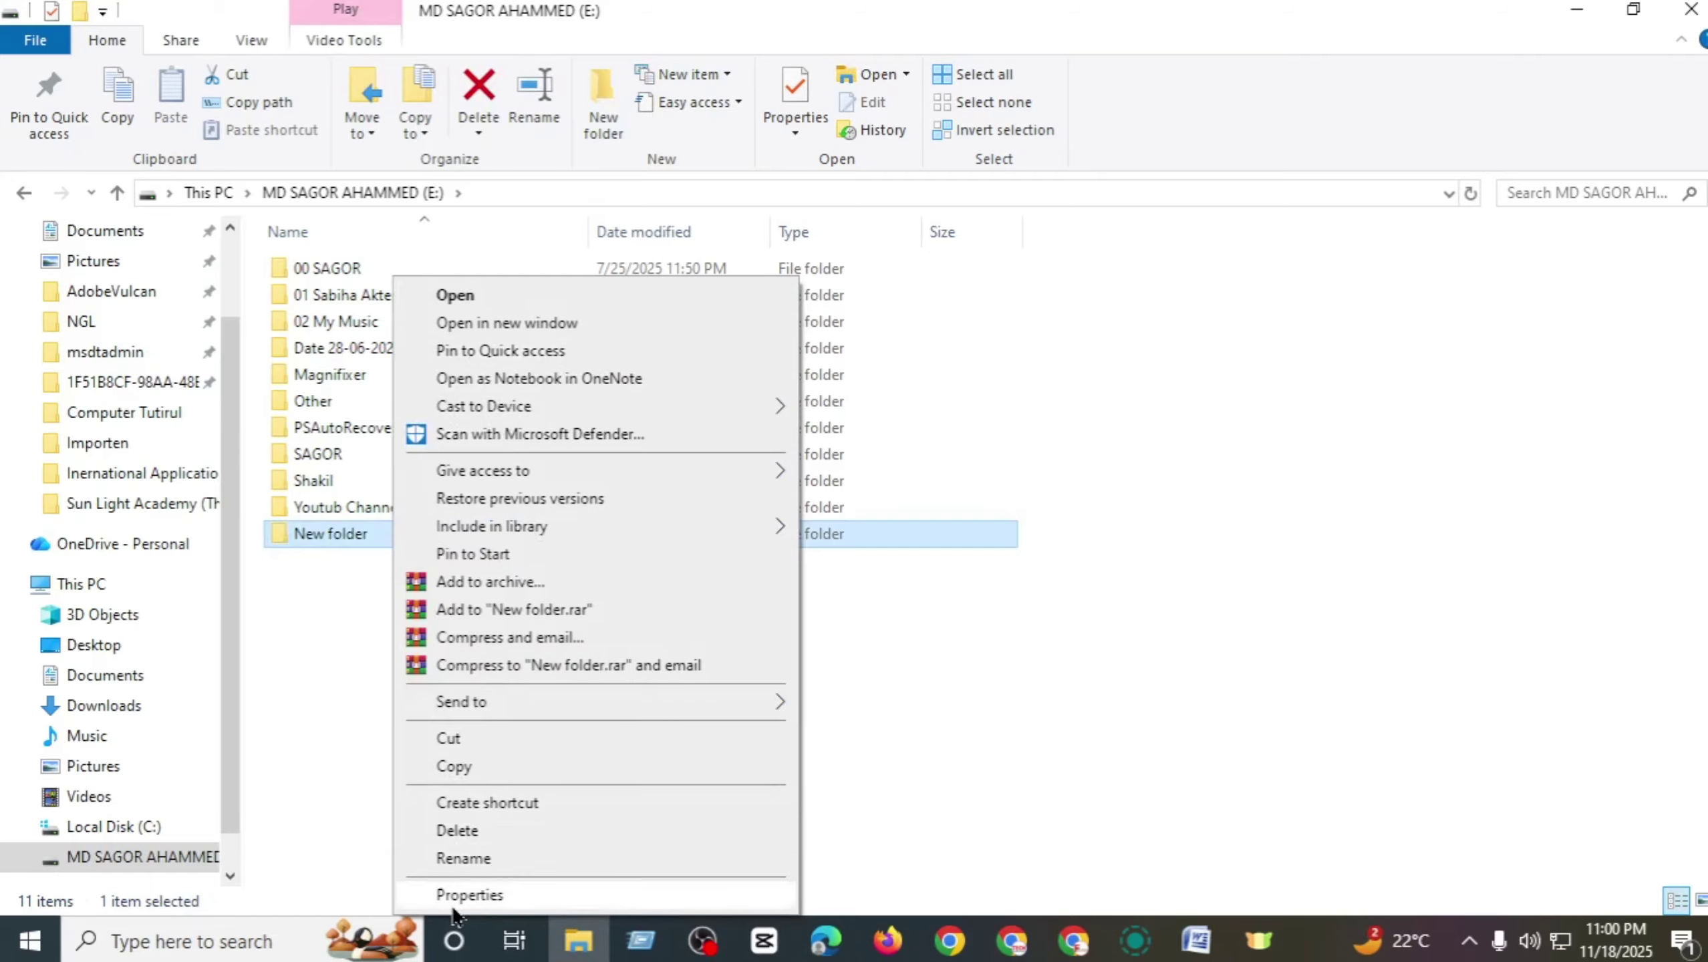
left_click(454, 896)
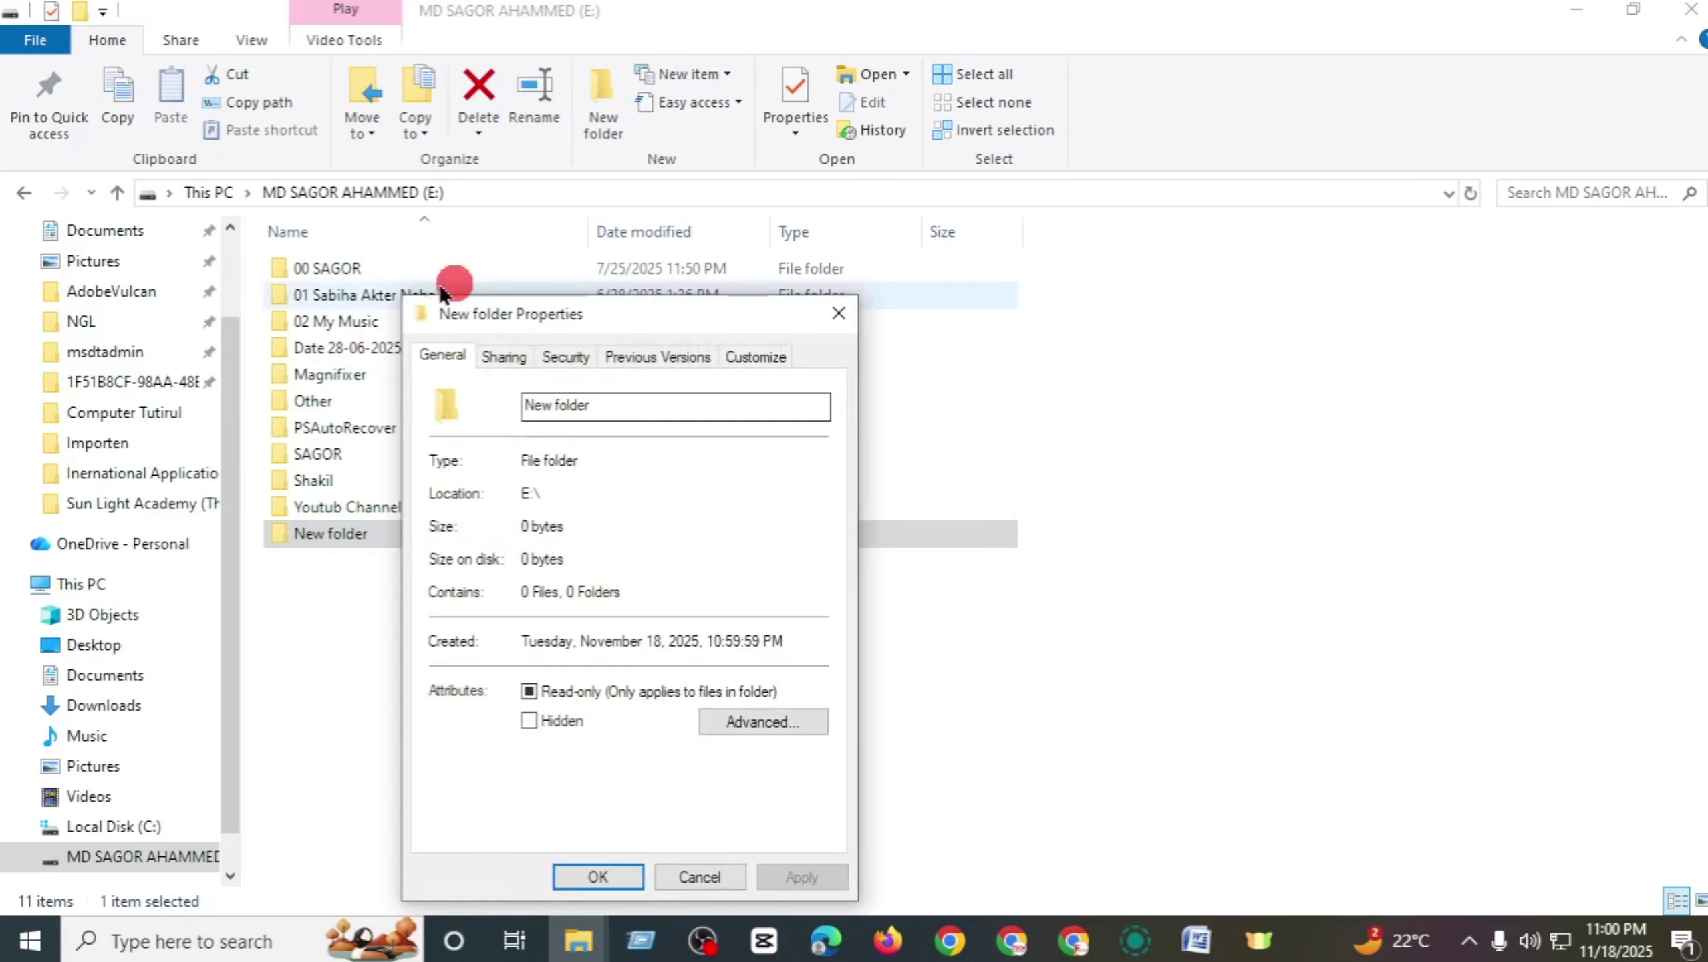
left_click(838, 317)
left_click(1182, 641)
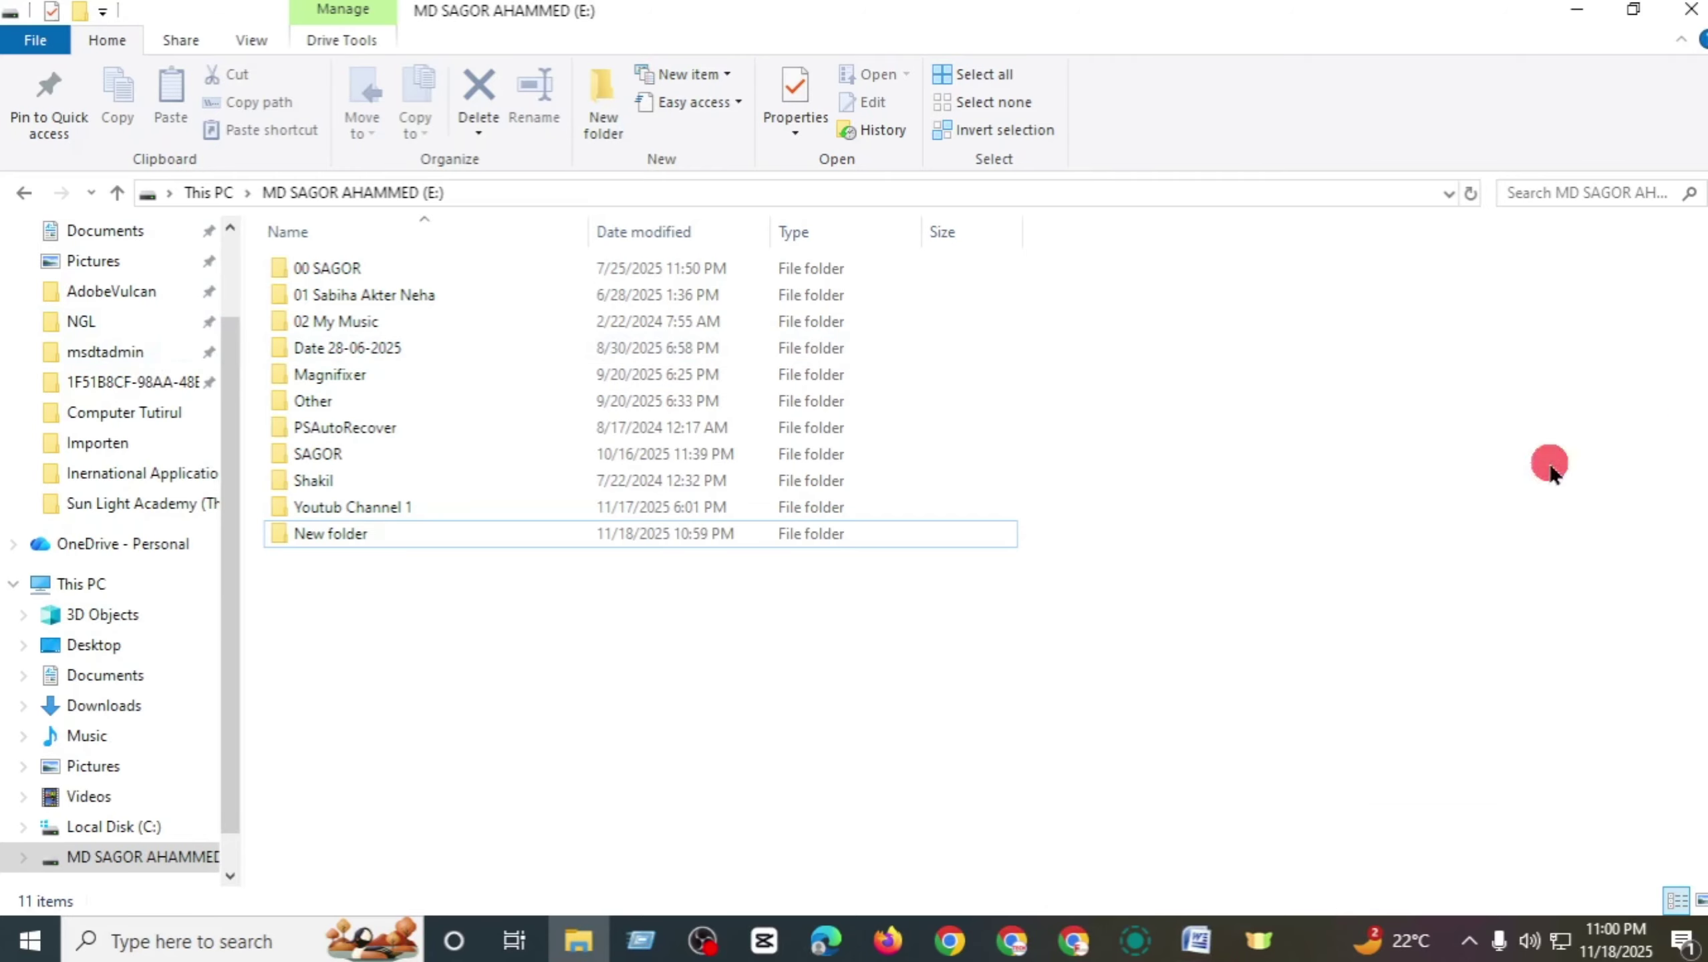
scroll(237, 523, "up", 2)
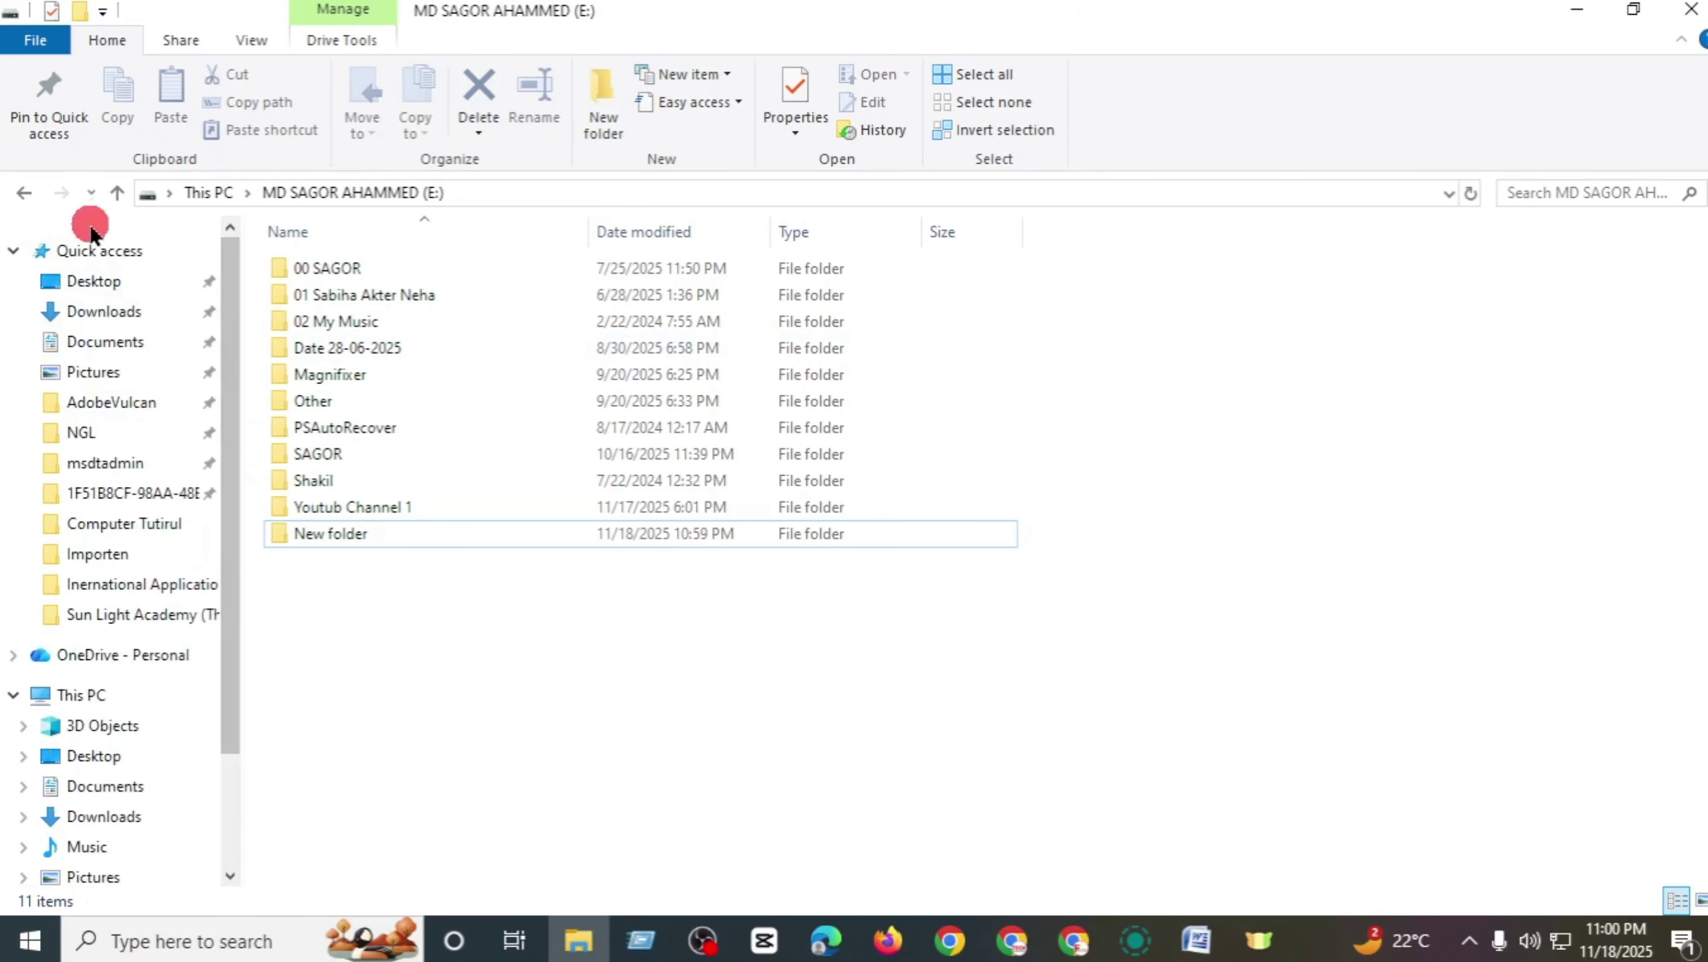
- Switch to the Basic Computer document in Word, review the lesson outline's topics, and return to File Explorer
left_click(1196, 940)
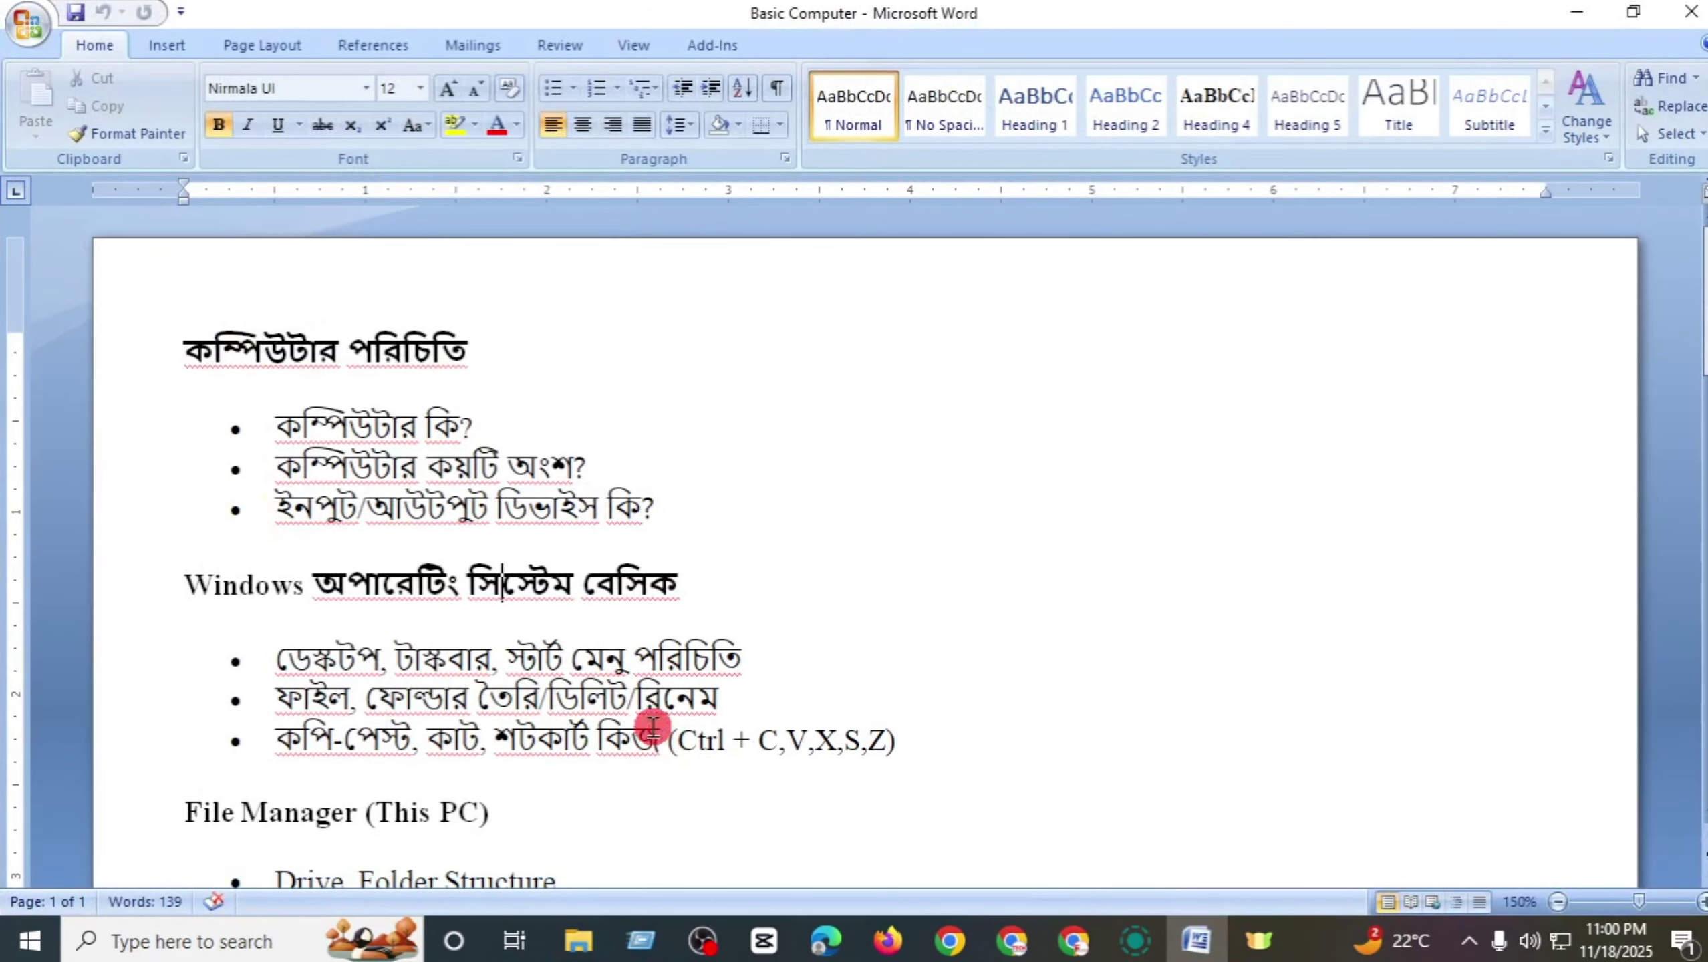
scroll(1144, 458, "down", 5)
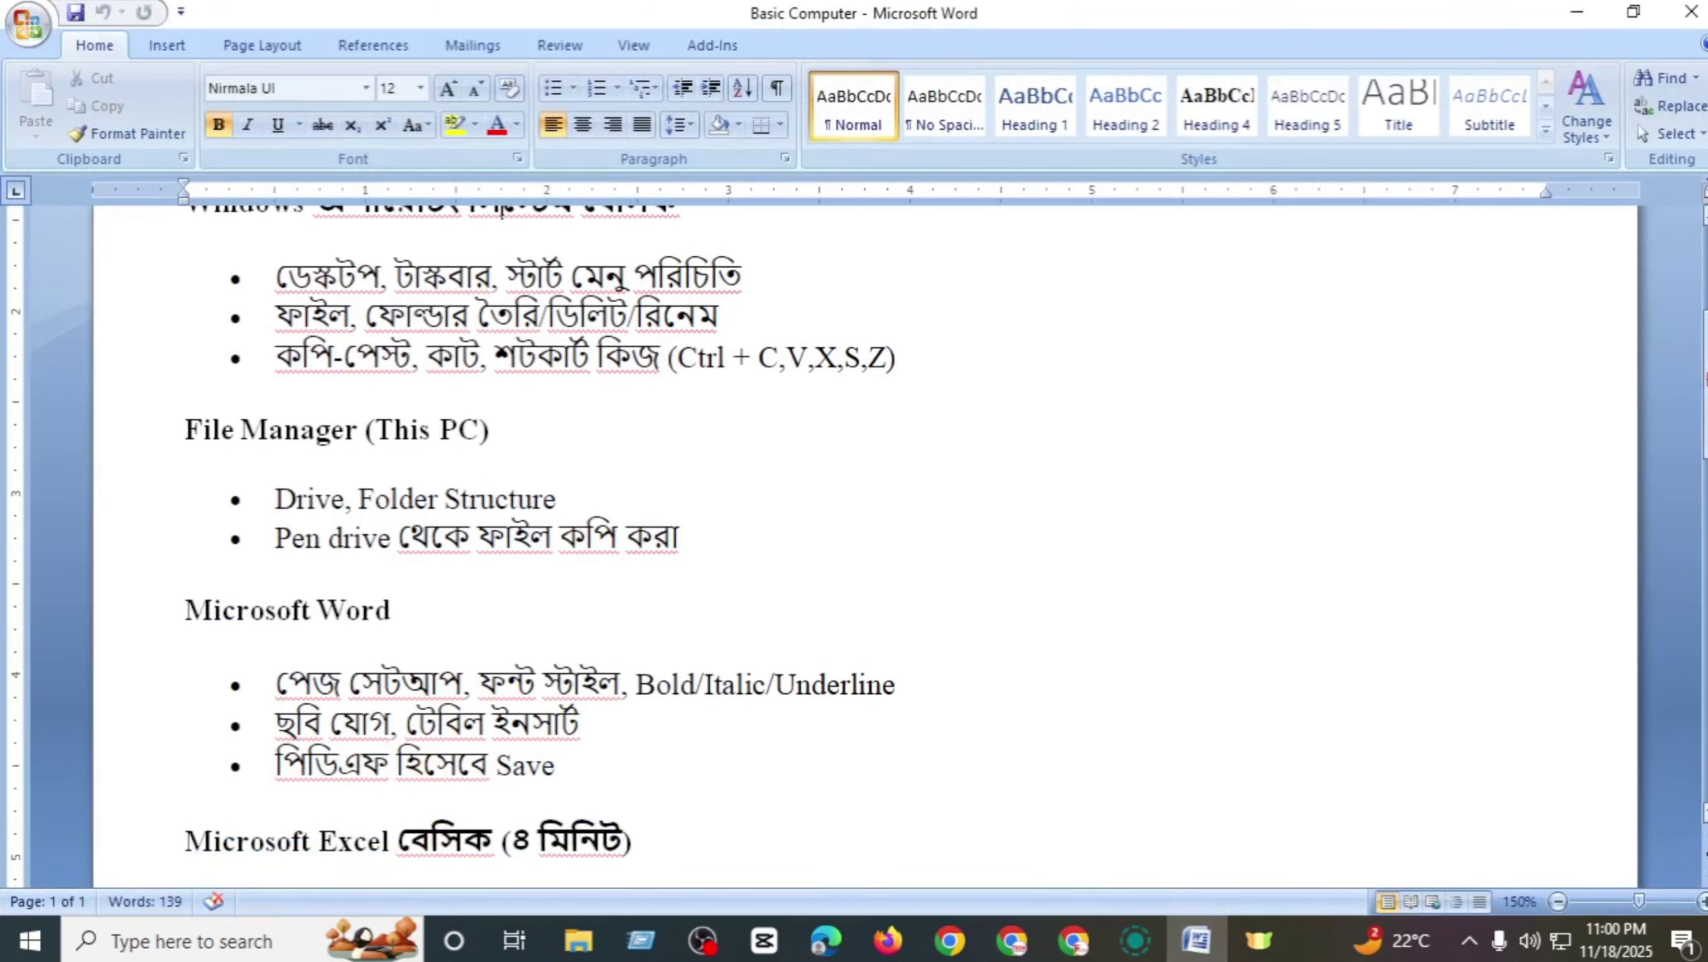
scroll(500, 213, "down", 3)
scroll(500, 213, "up", 3)
scroll(500, 213, "down", 2)
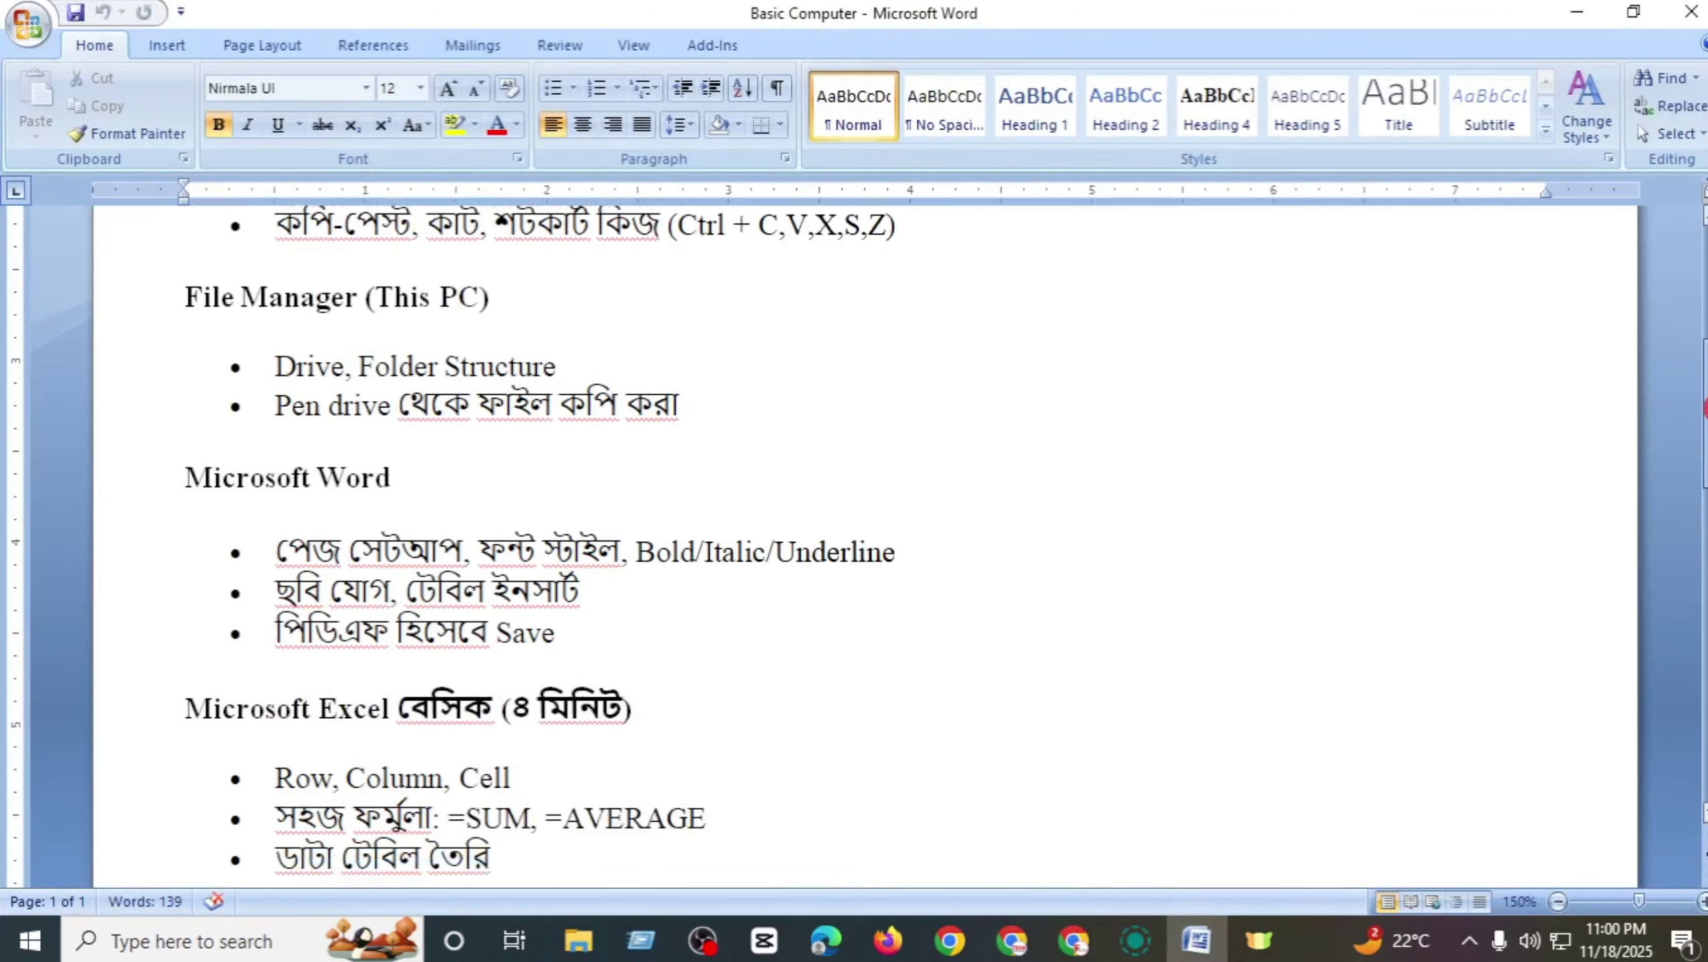
scroll(861, 539, "down", 1)
left_click(1579, 11)
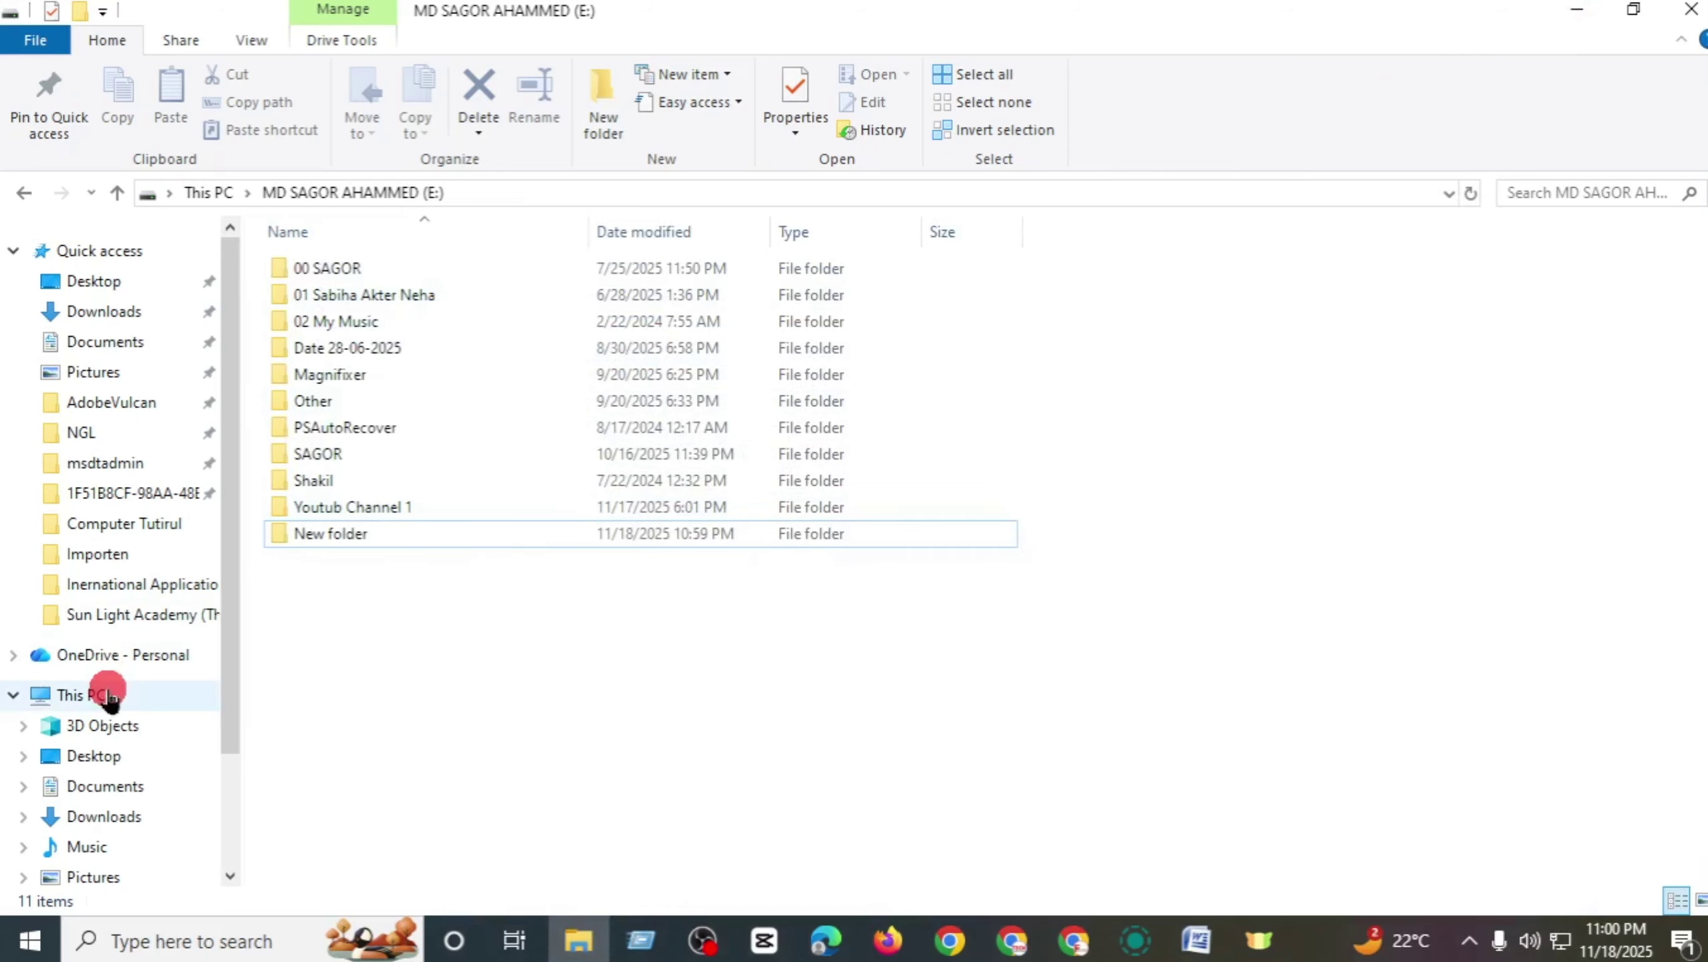
- Look into the Date 28-06-2025 folder and its 00000 subfolder, and return to the E: drive
double_click(362, 355)
double_click(334, 325)
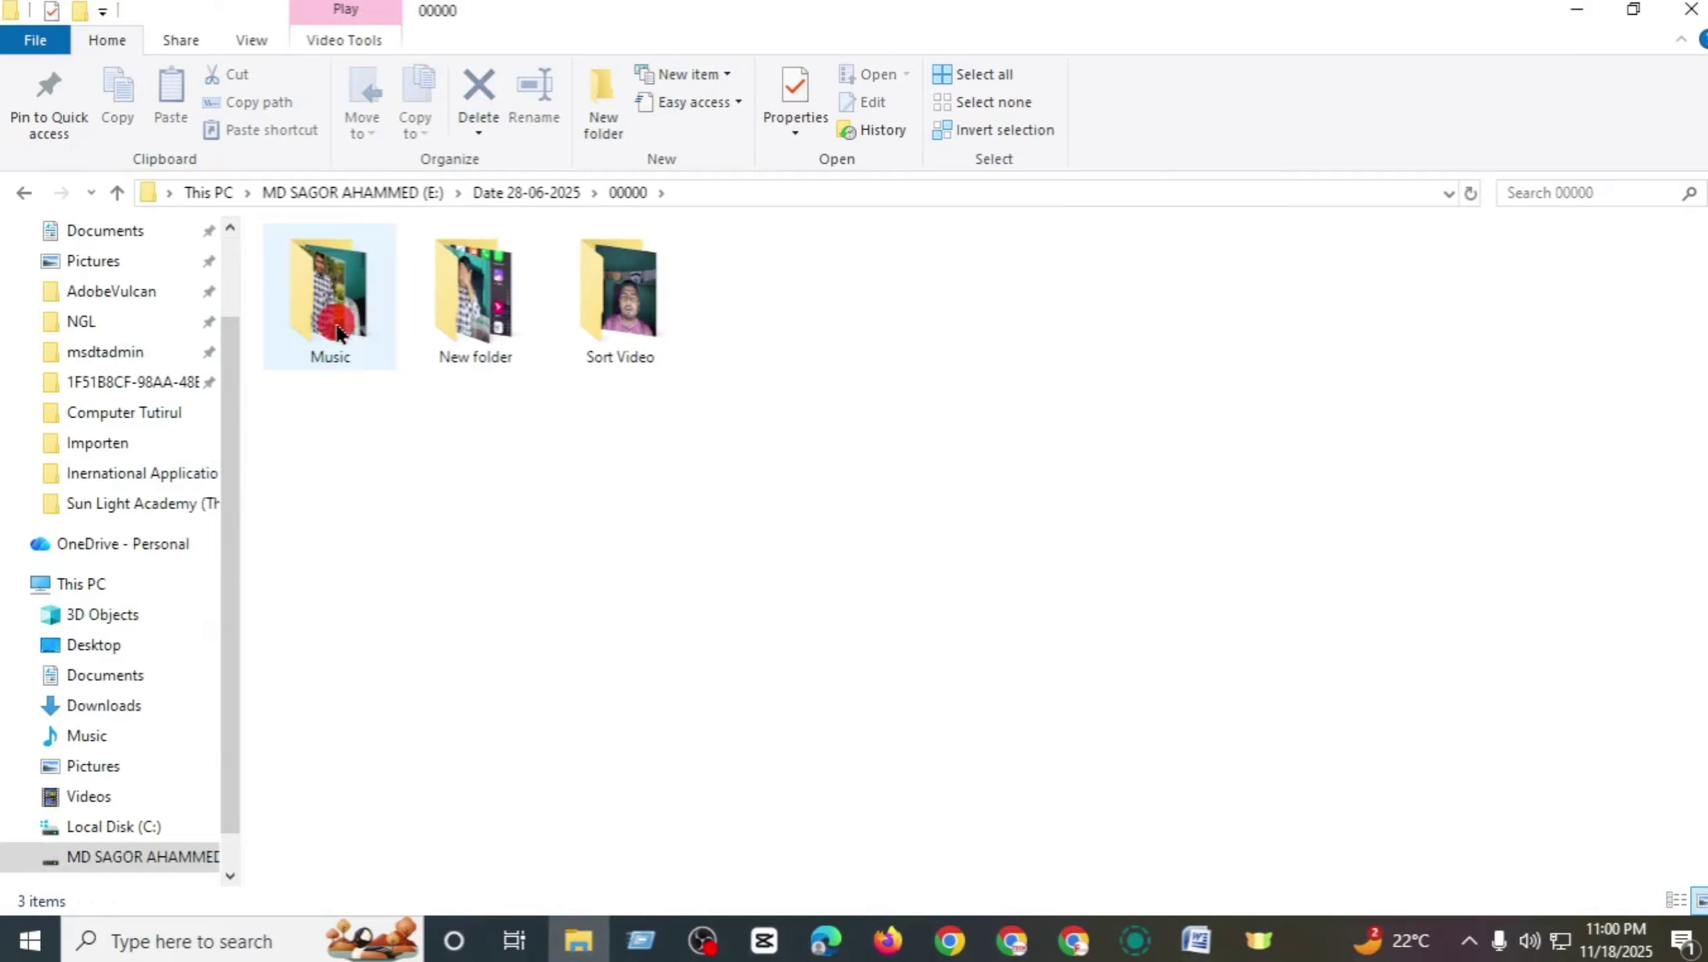
left_click(30, 196)
left_click(117, 192)
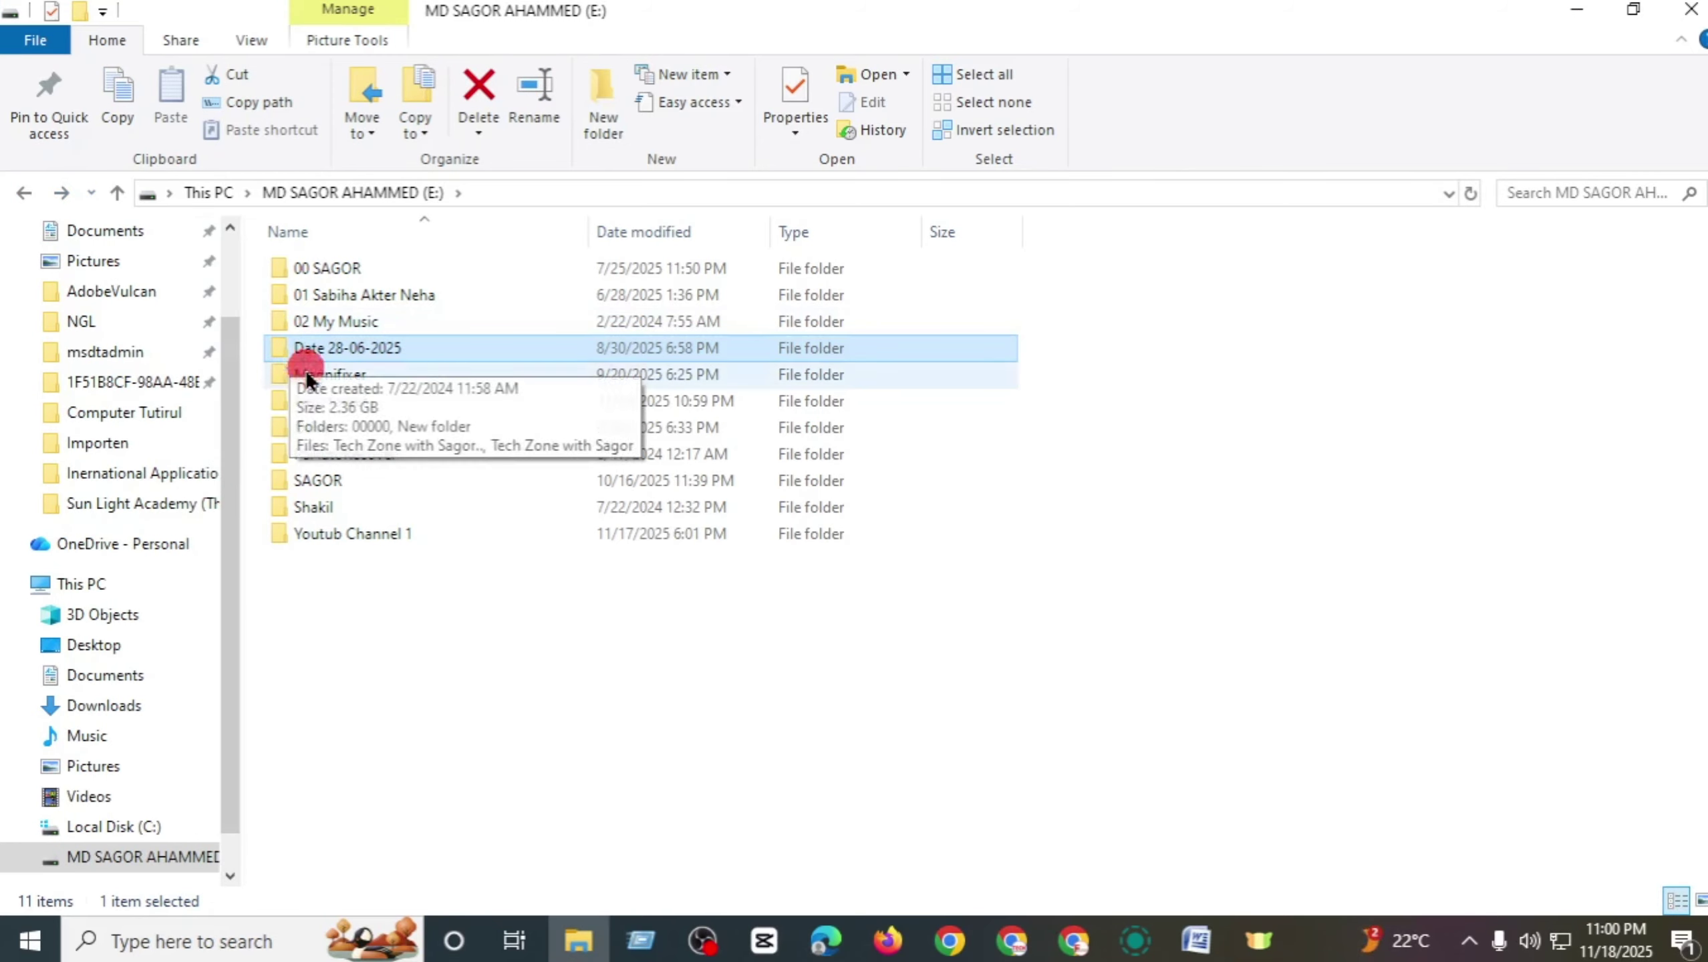
- Open the All Softer folder inside the first folder on the E: drive and look through its installers and archives
double_click(335, 272)
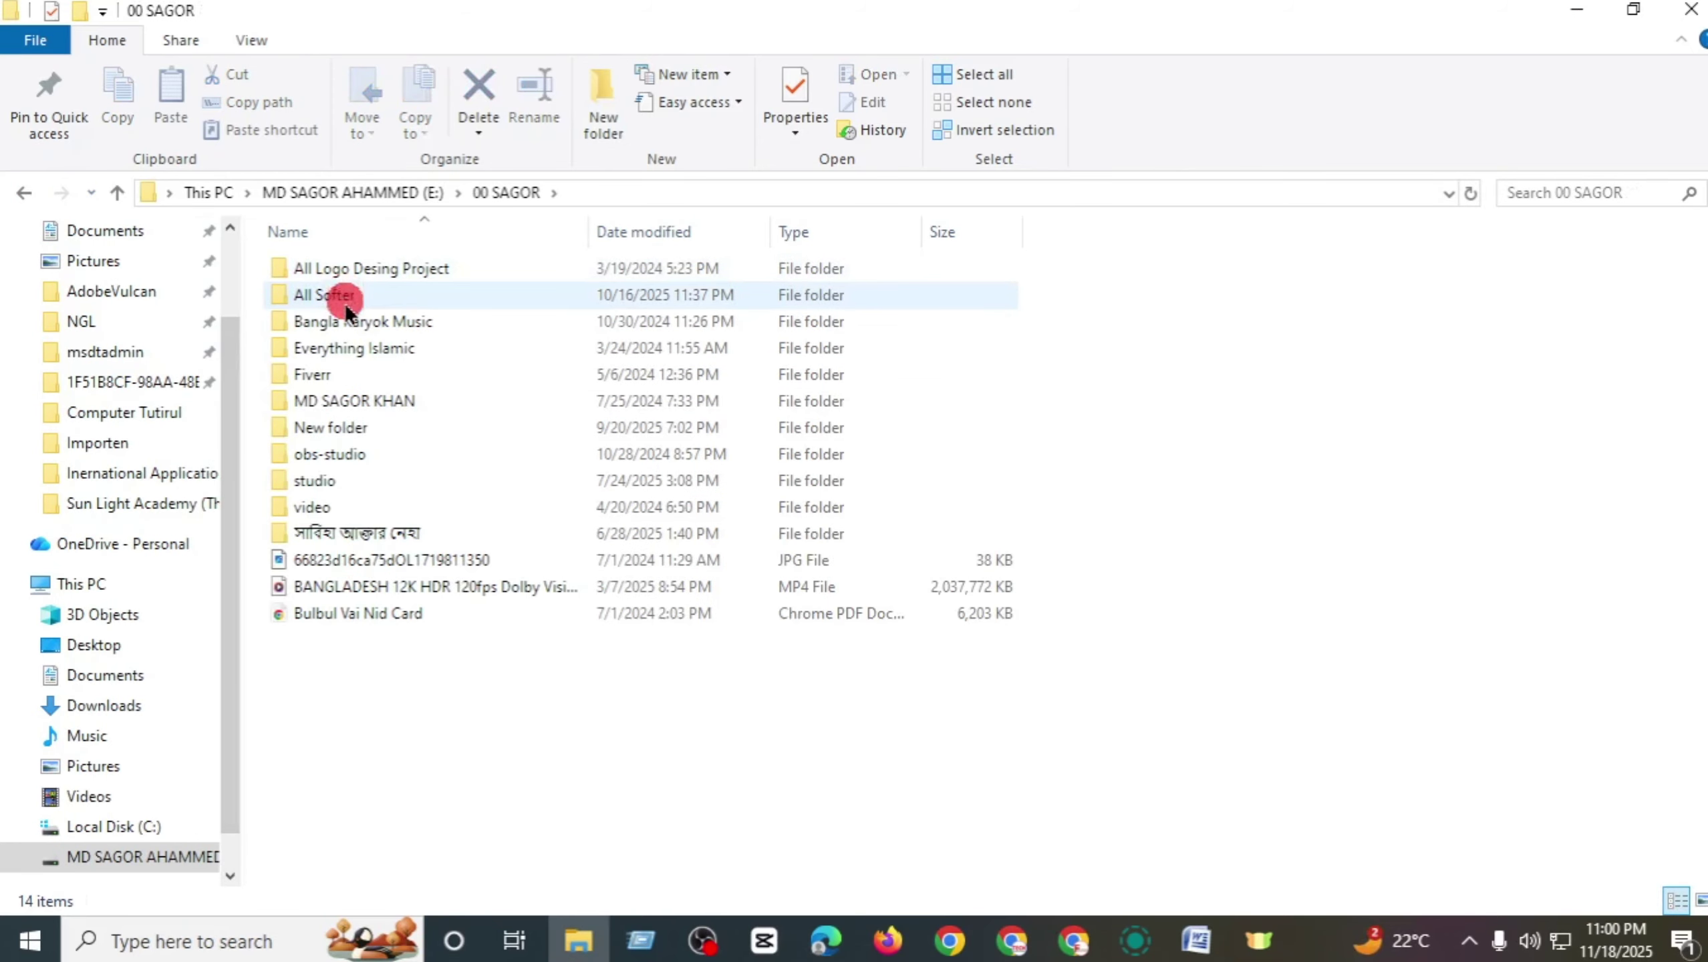
double_click(334, 302)
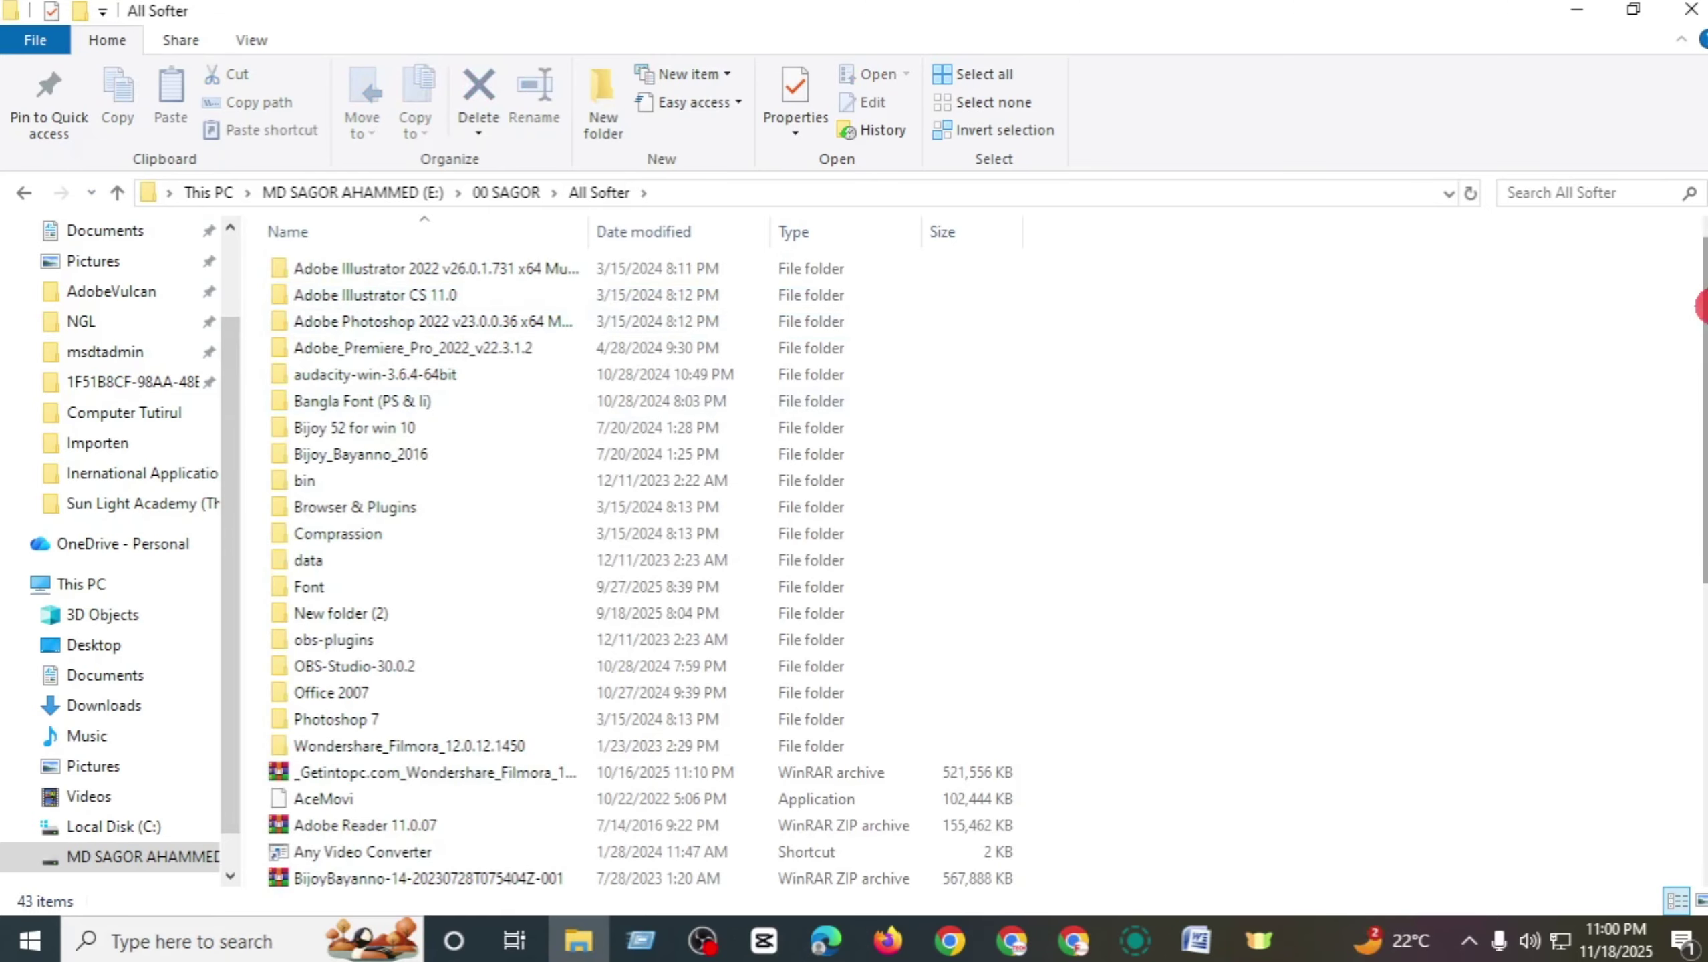
scroll(808, 539, "down", 5)
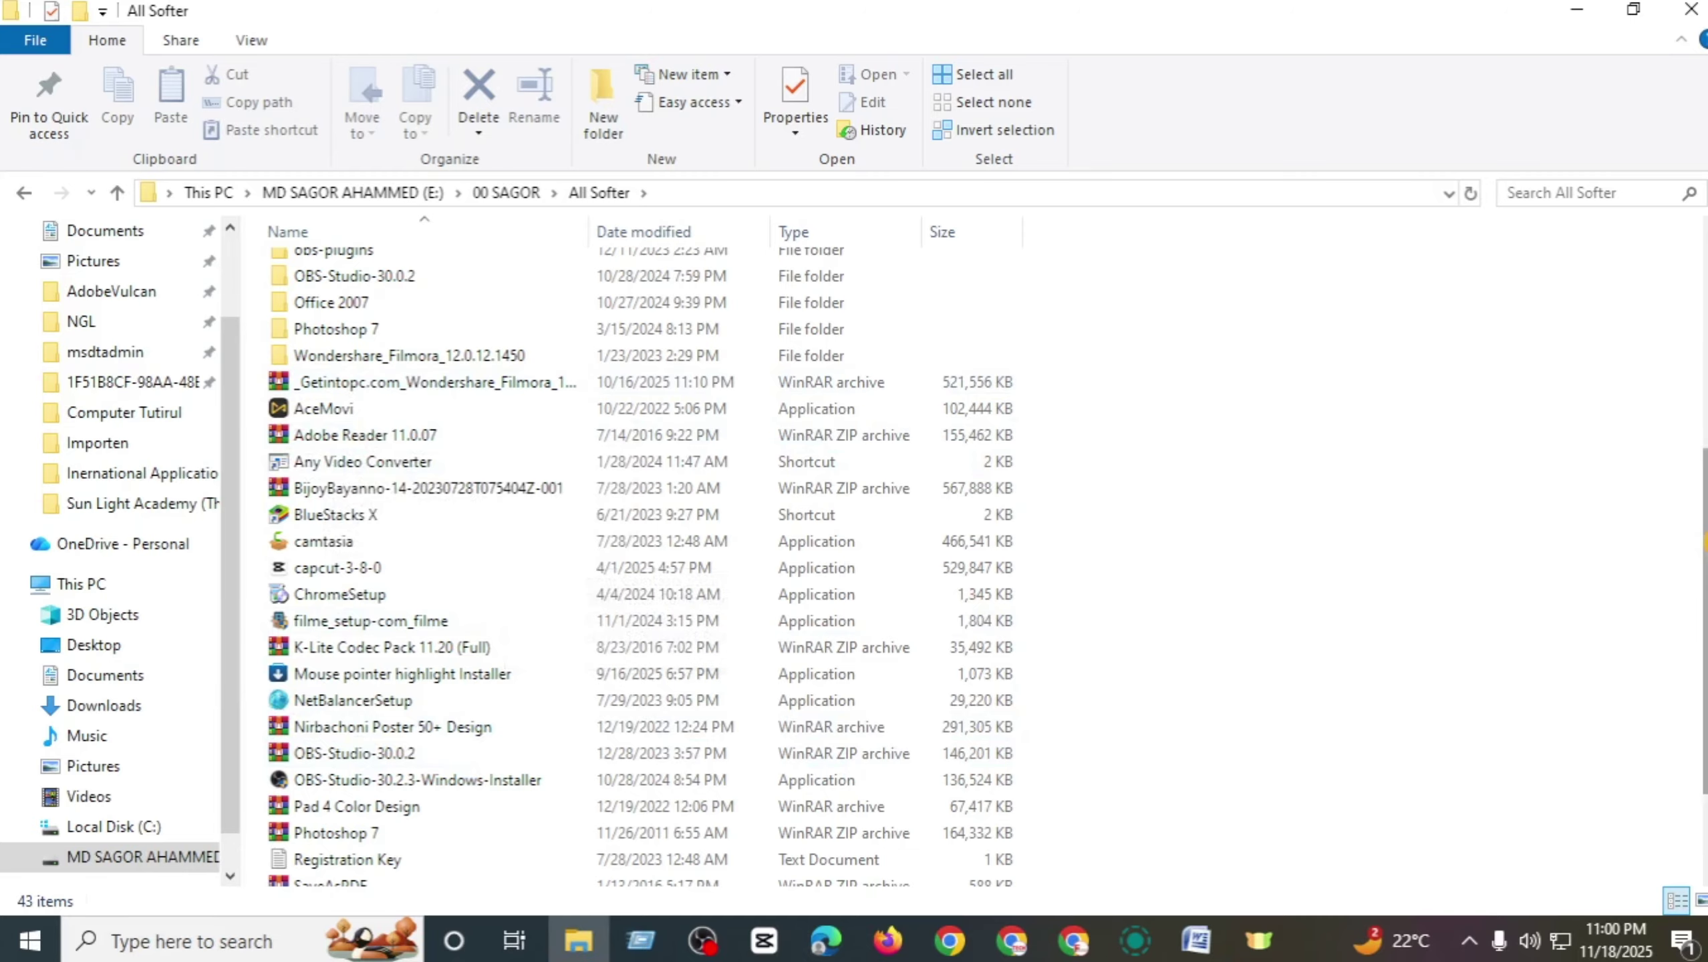
scroll(1671, 659, "down", 2)
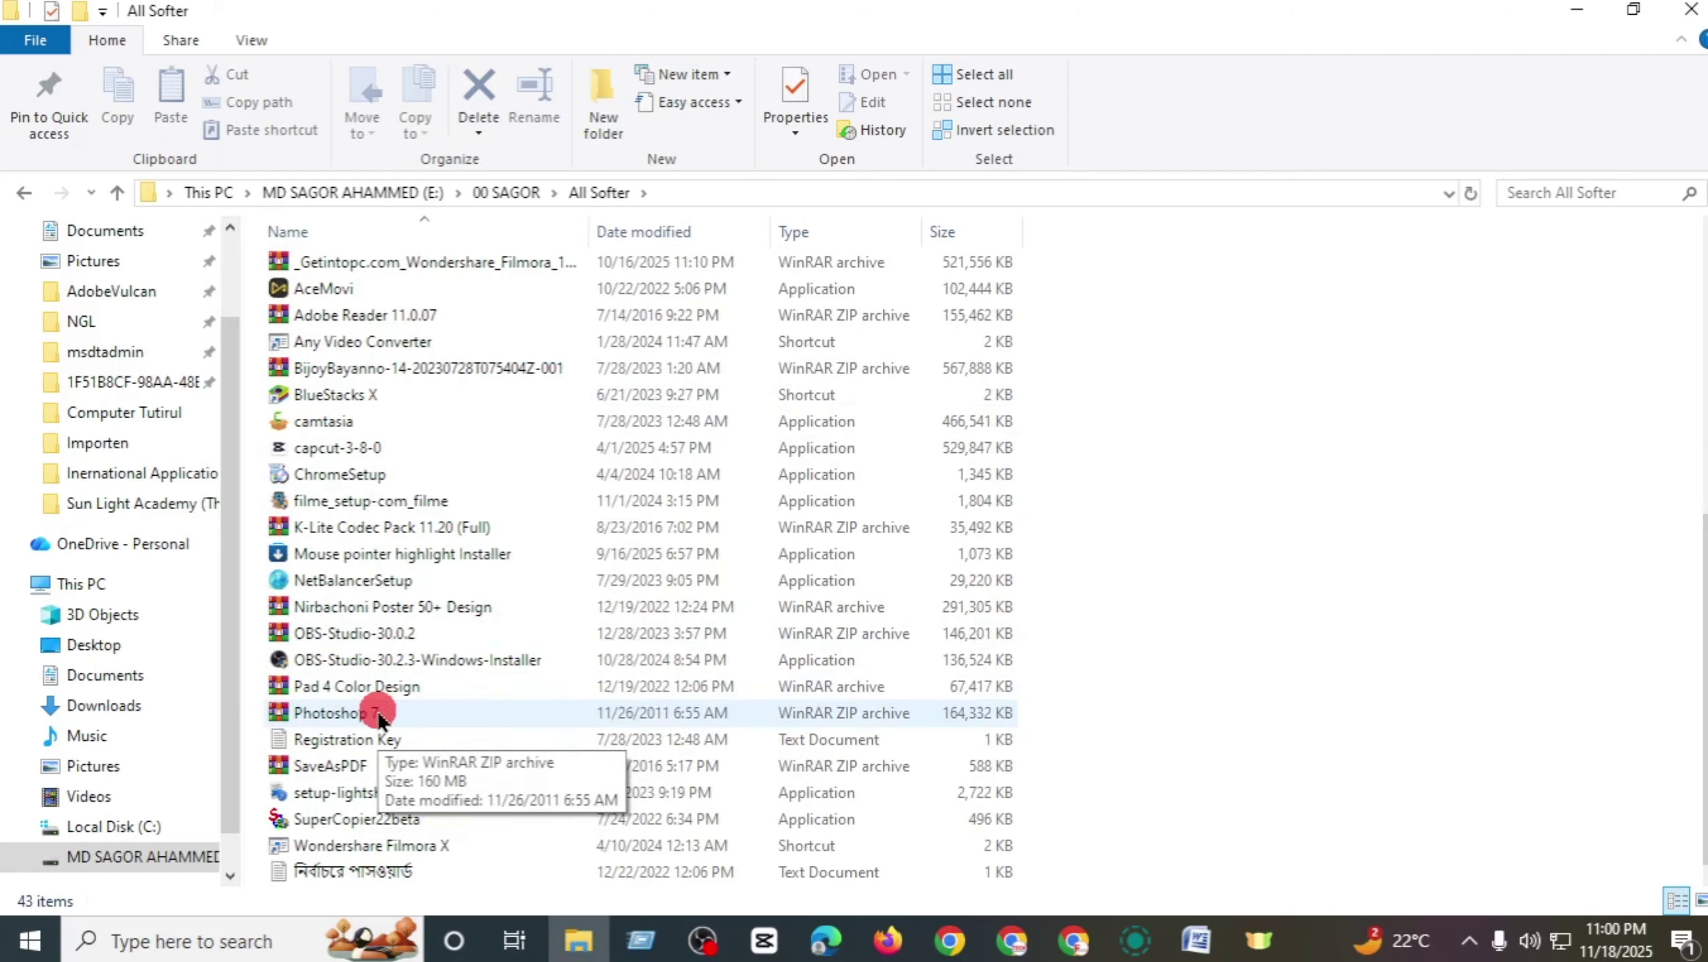
- Show the extraction options for the Photoshop 7 archive and dismiss them without choosing one
right_click(378, 719)
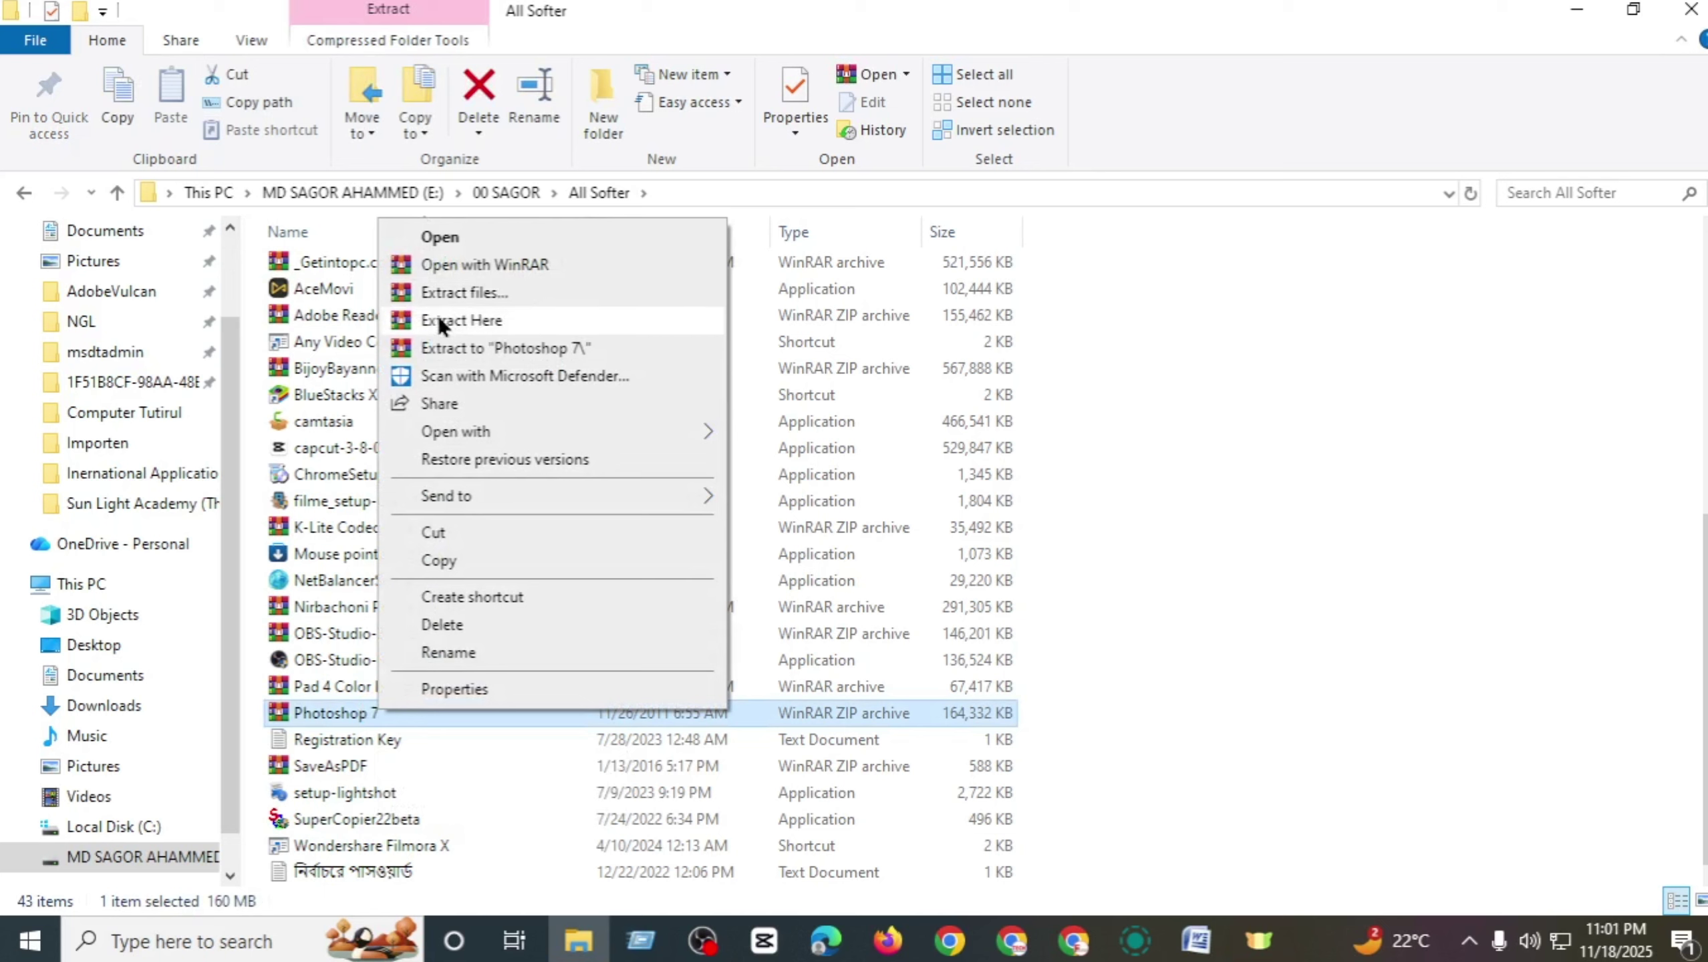
left_click(319, 578)
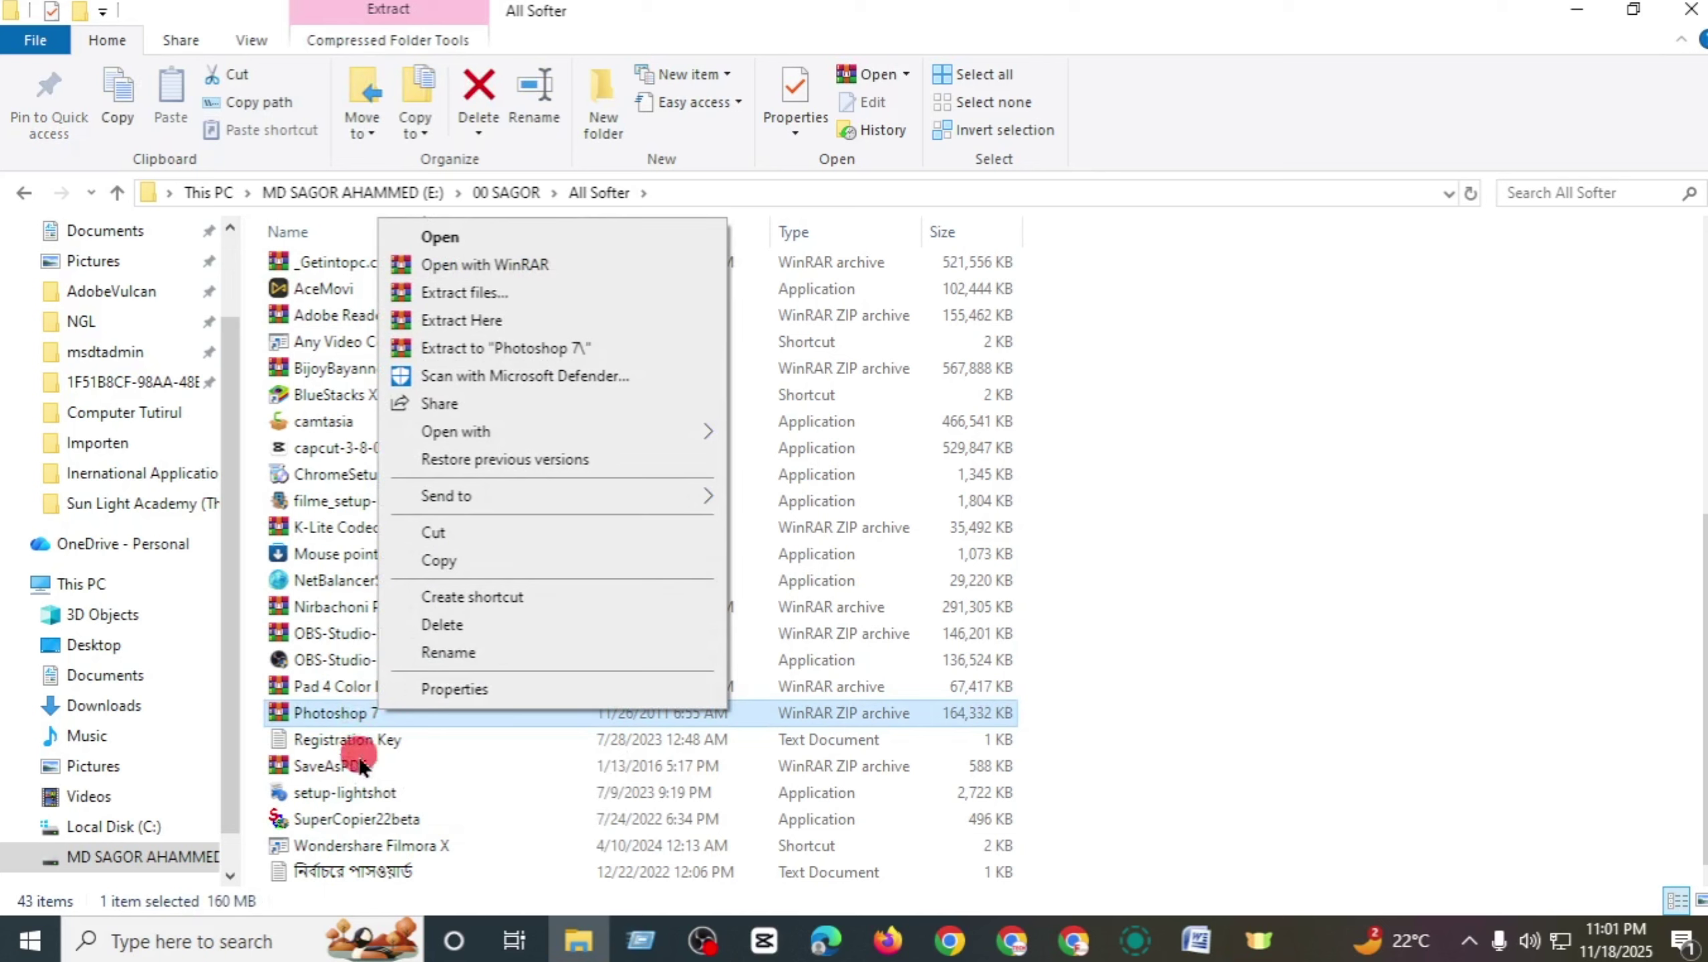
left_click(335, 800)
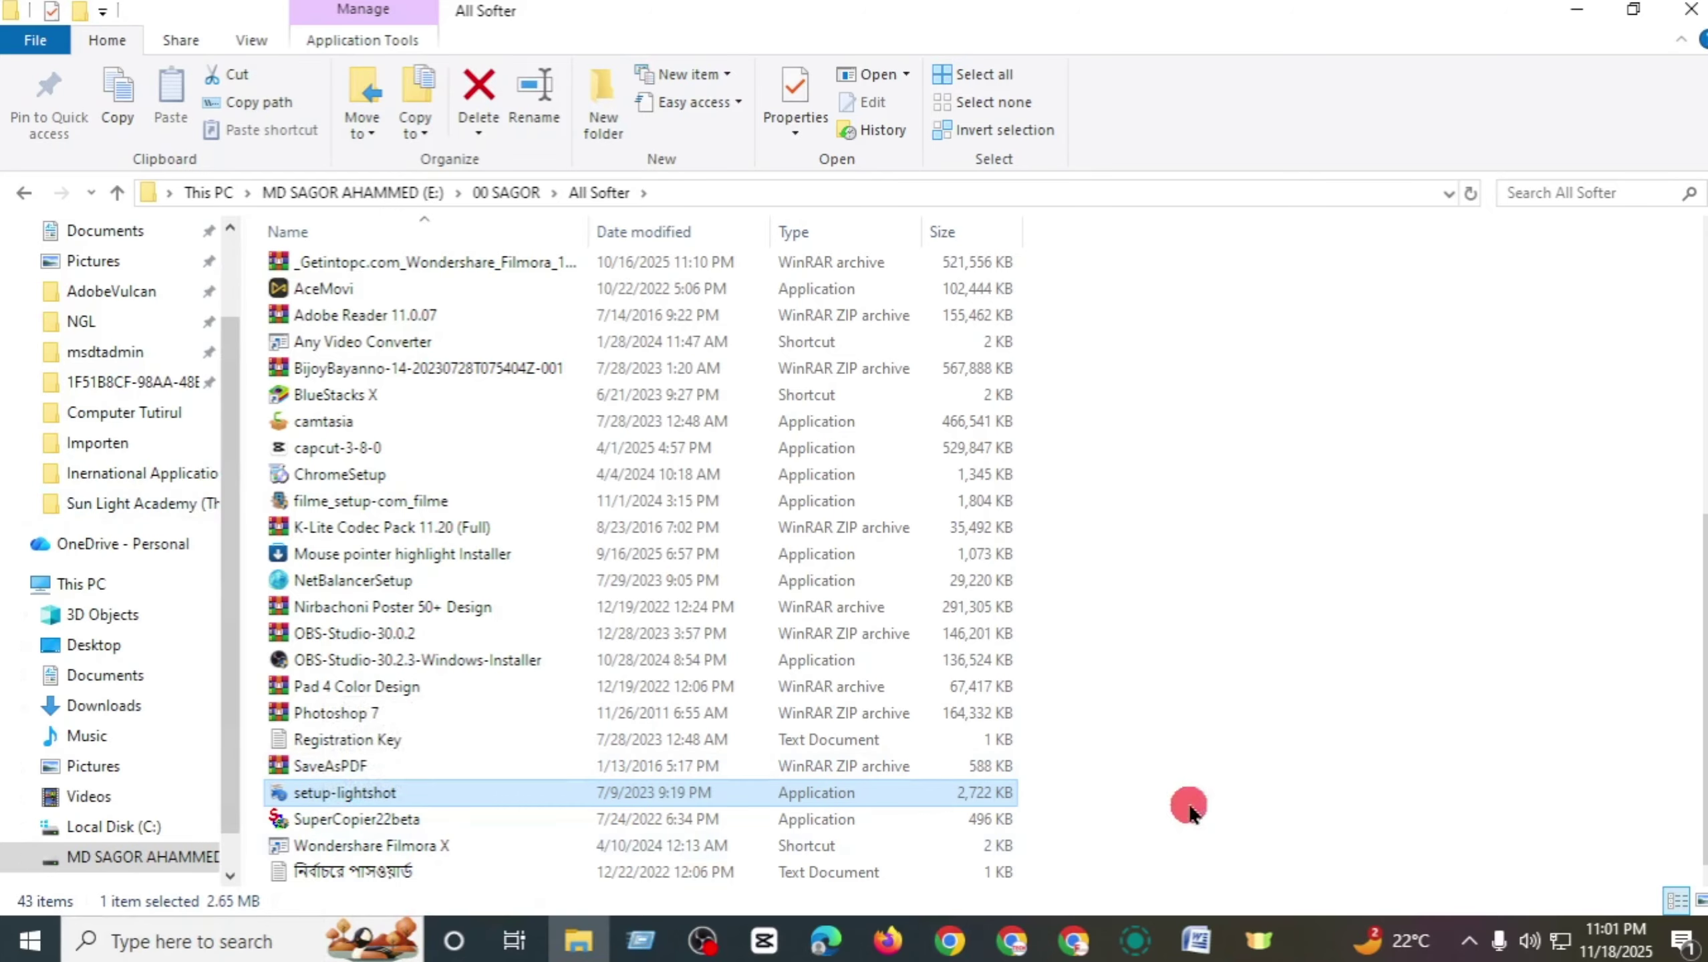
- Run the setup-lightshot installer as administrator and allow it to start
left_click(362, 767)
left_click(336, 792)
right_click(328, 795)
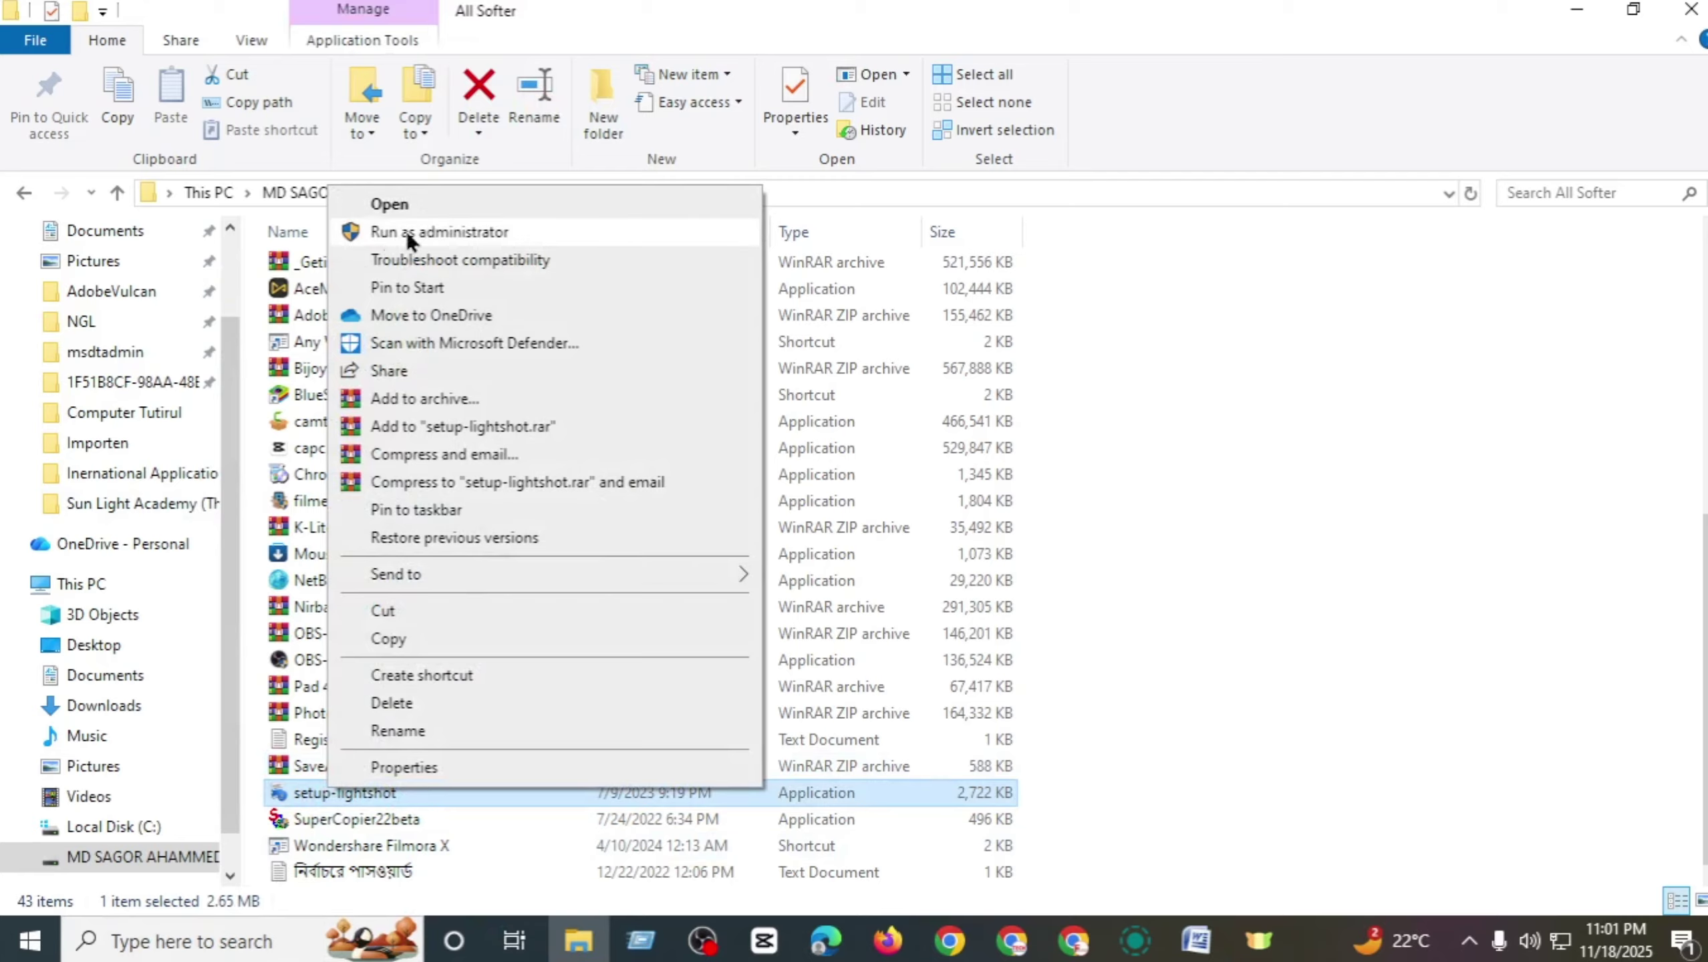
left_click(499, 239)
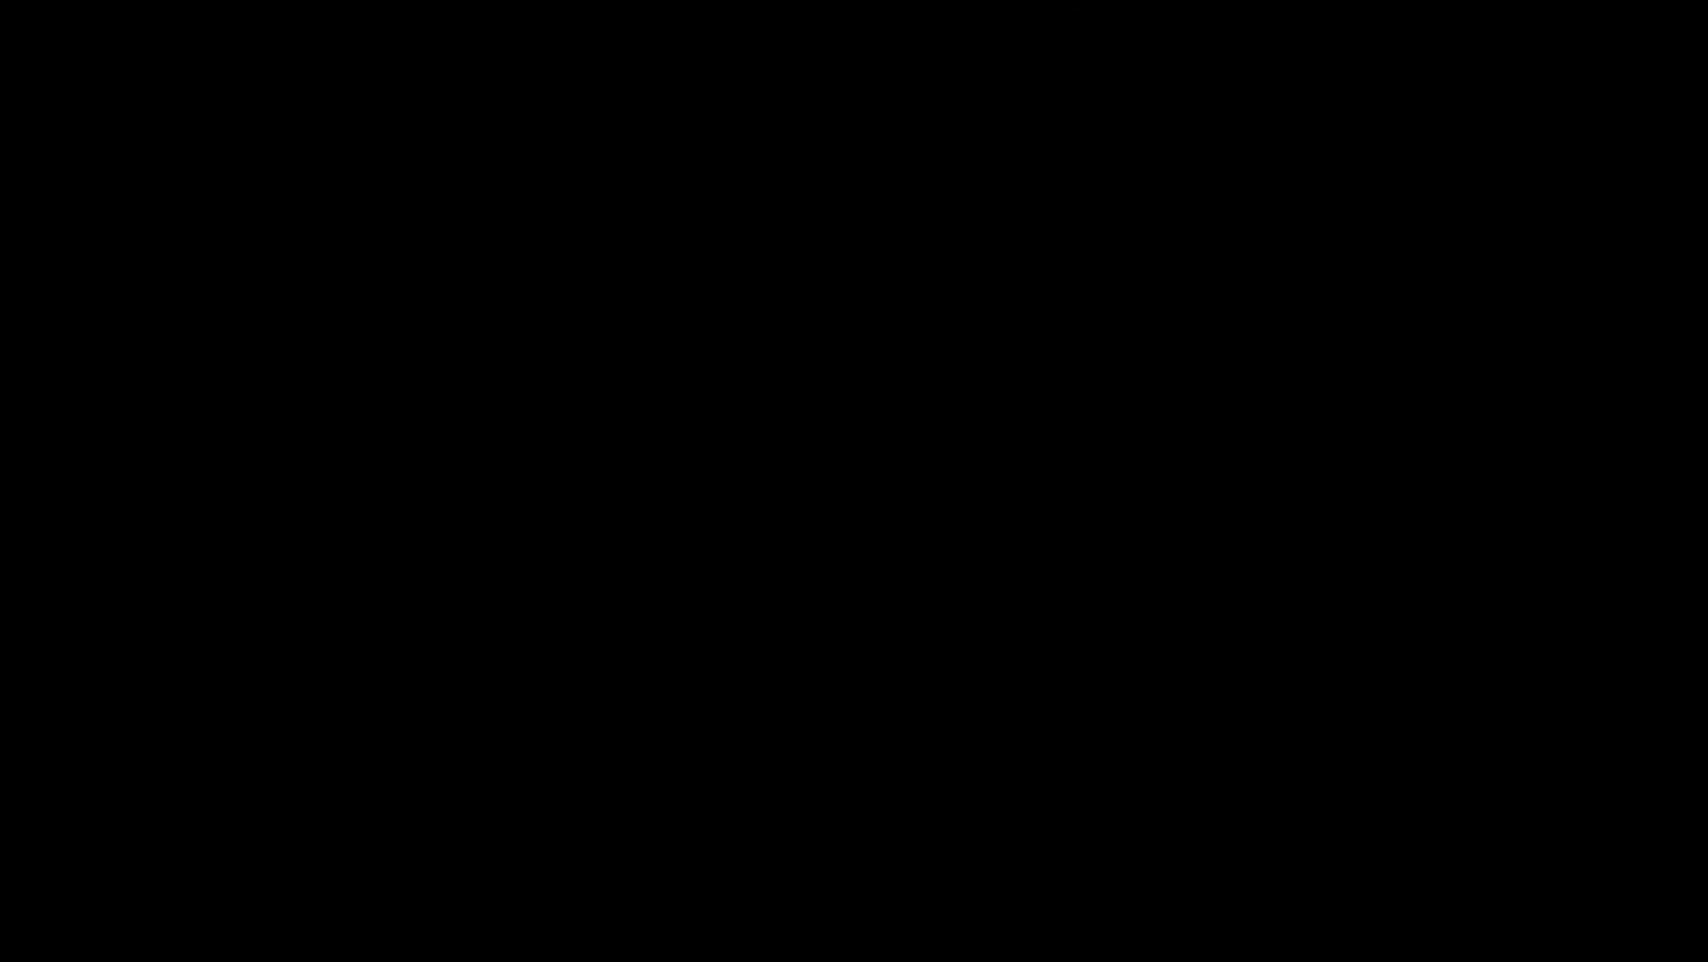
left_click(771, 610)
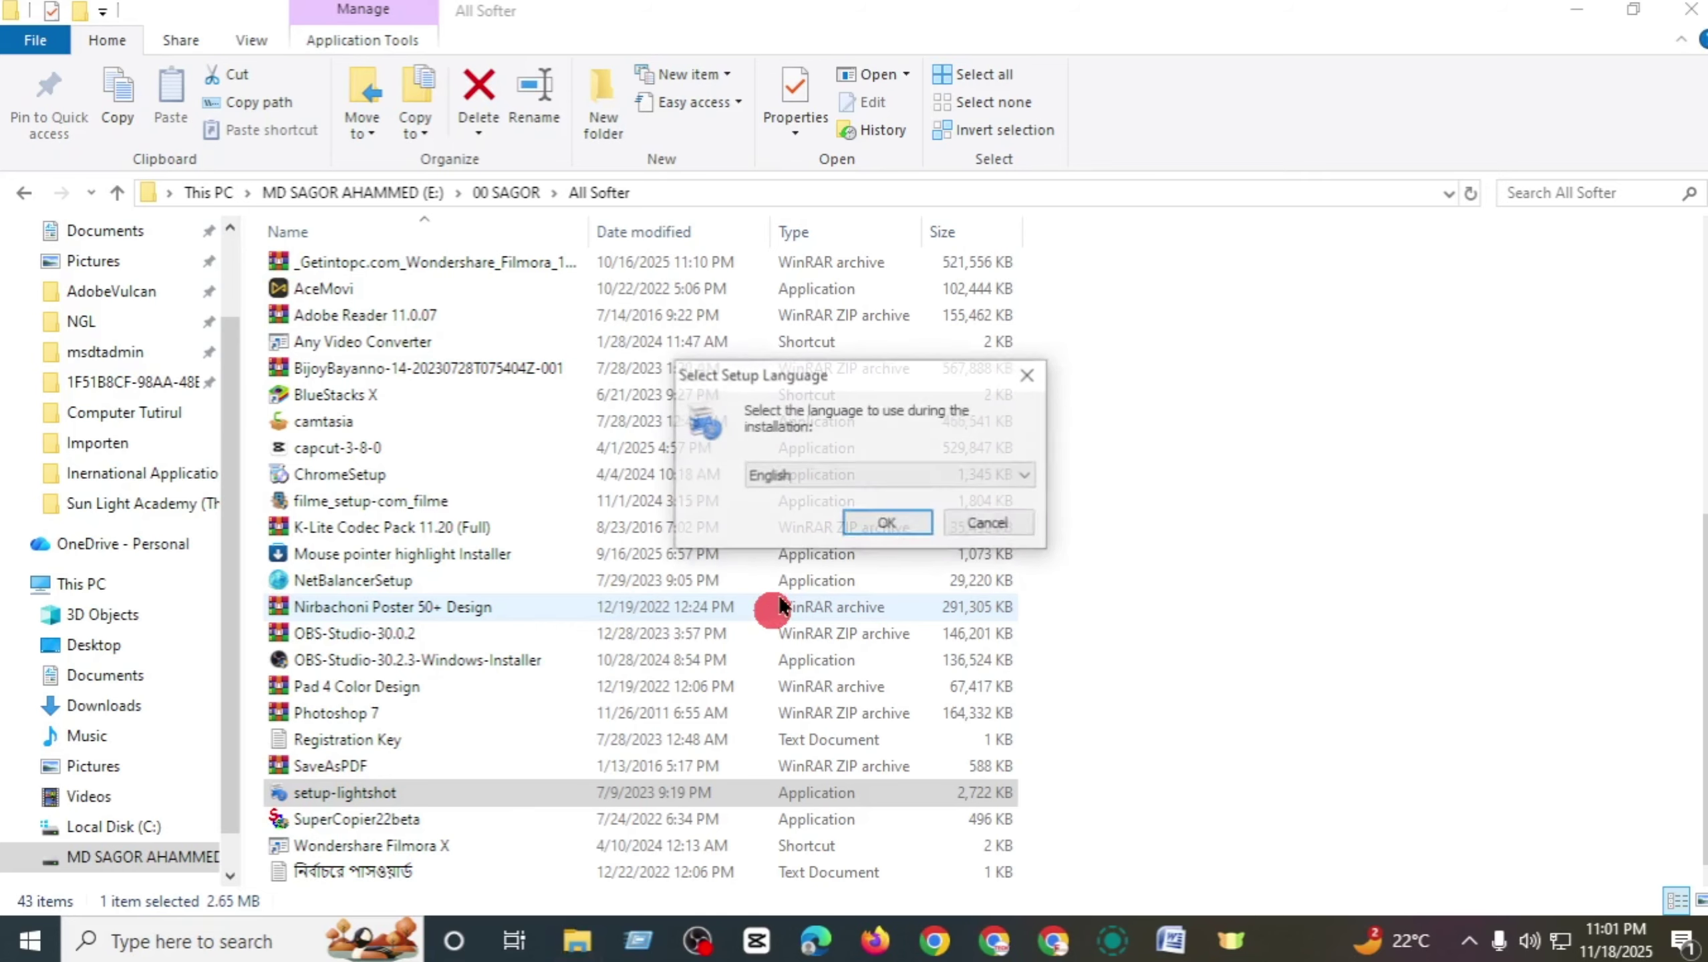
- Install Lightshot in English, accepting the agreement and automatically closing running applications, and dismiss the hotkey notification
left_click(886, 525)
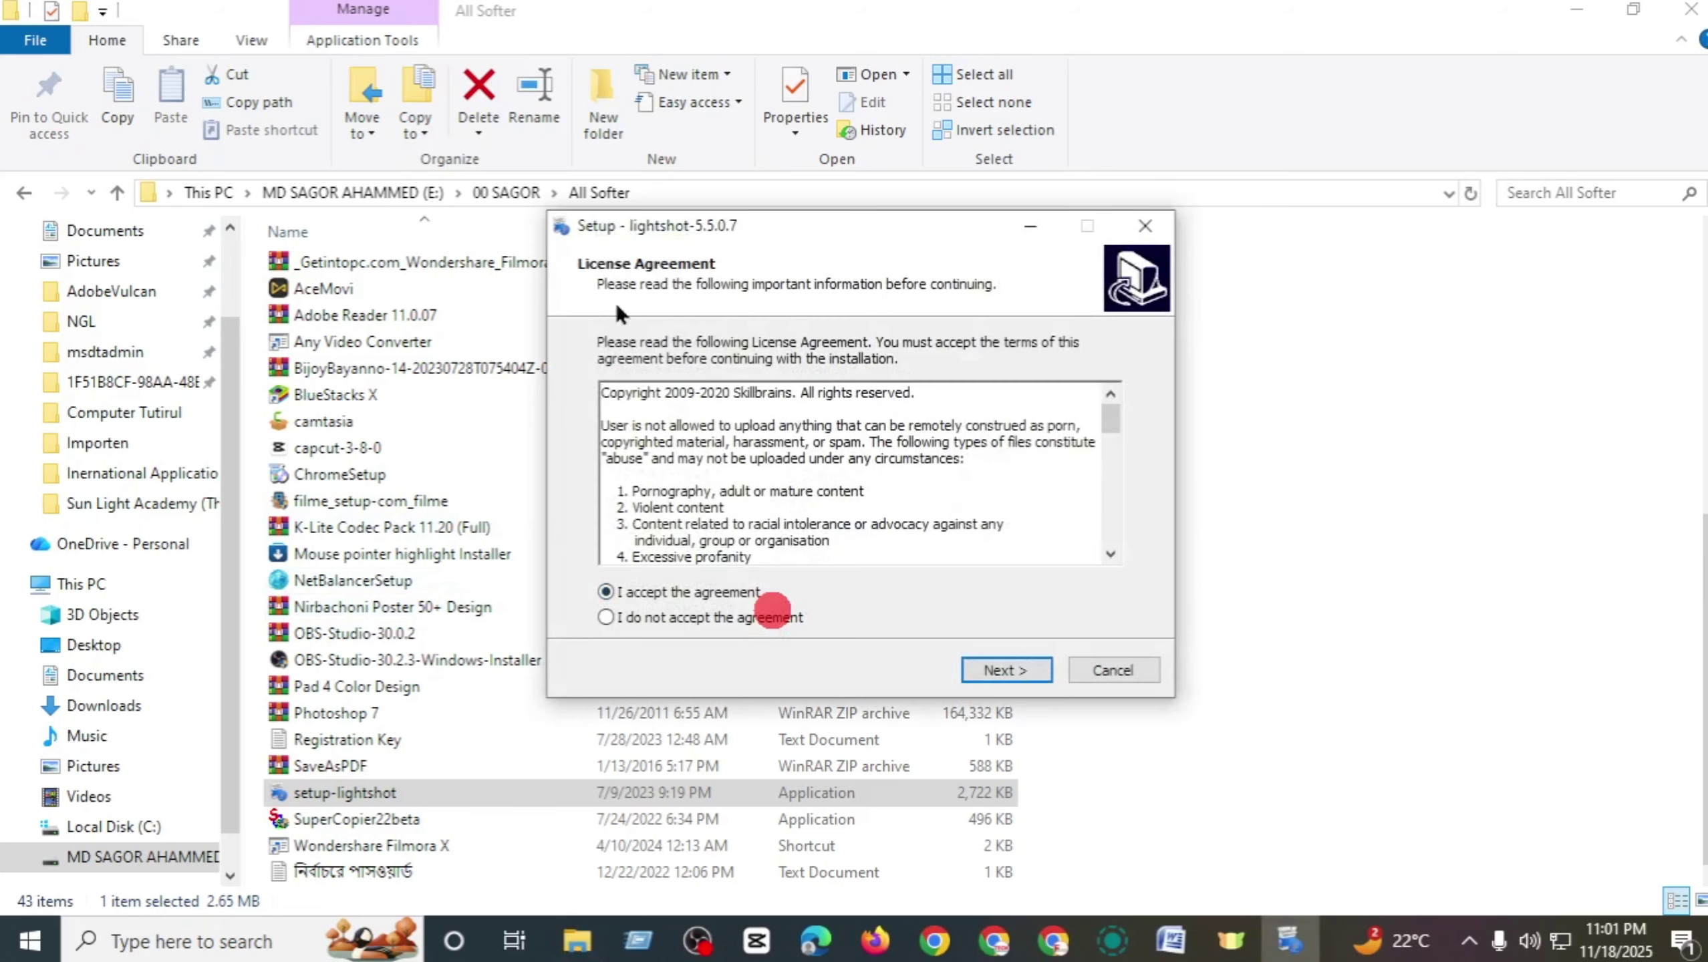
left_click(973, 674)
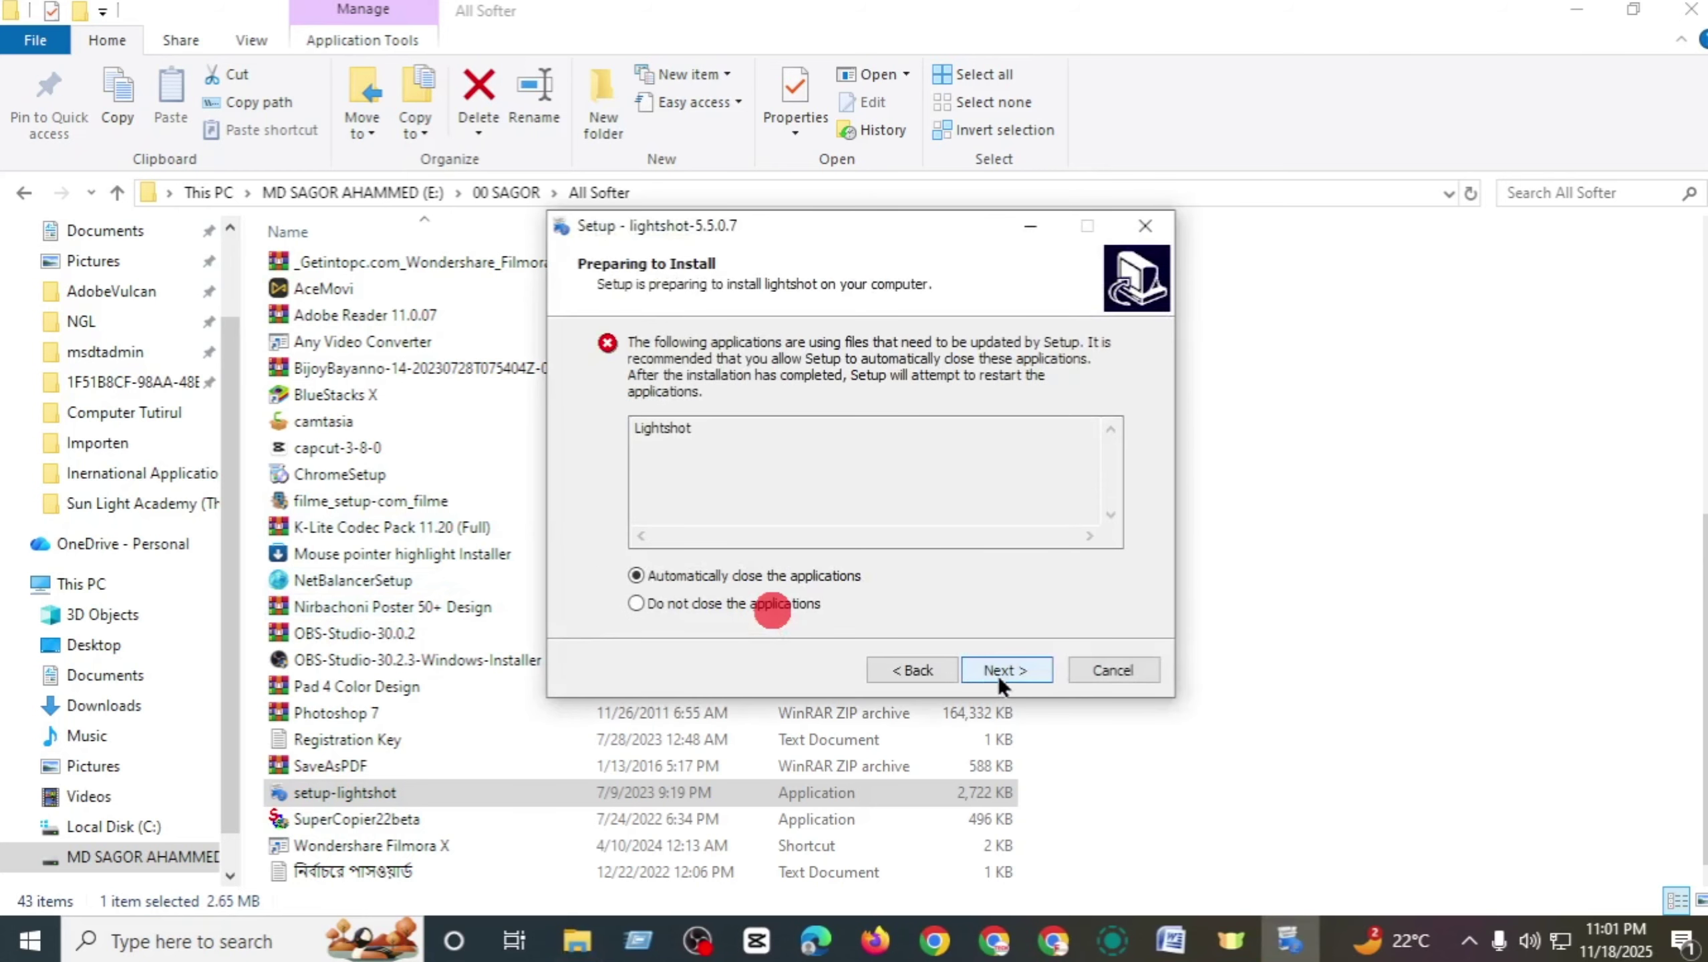
left_click(1006, 674)
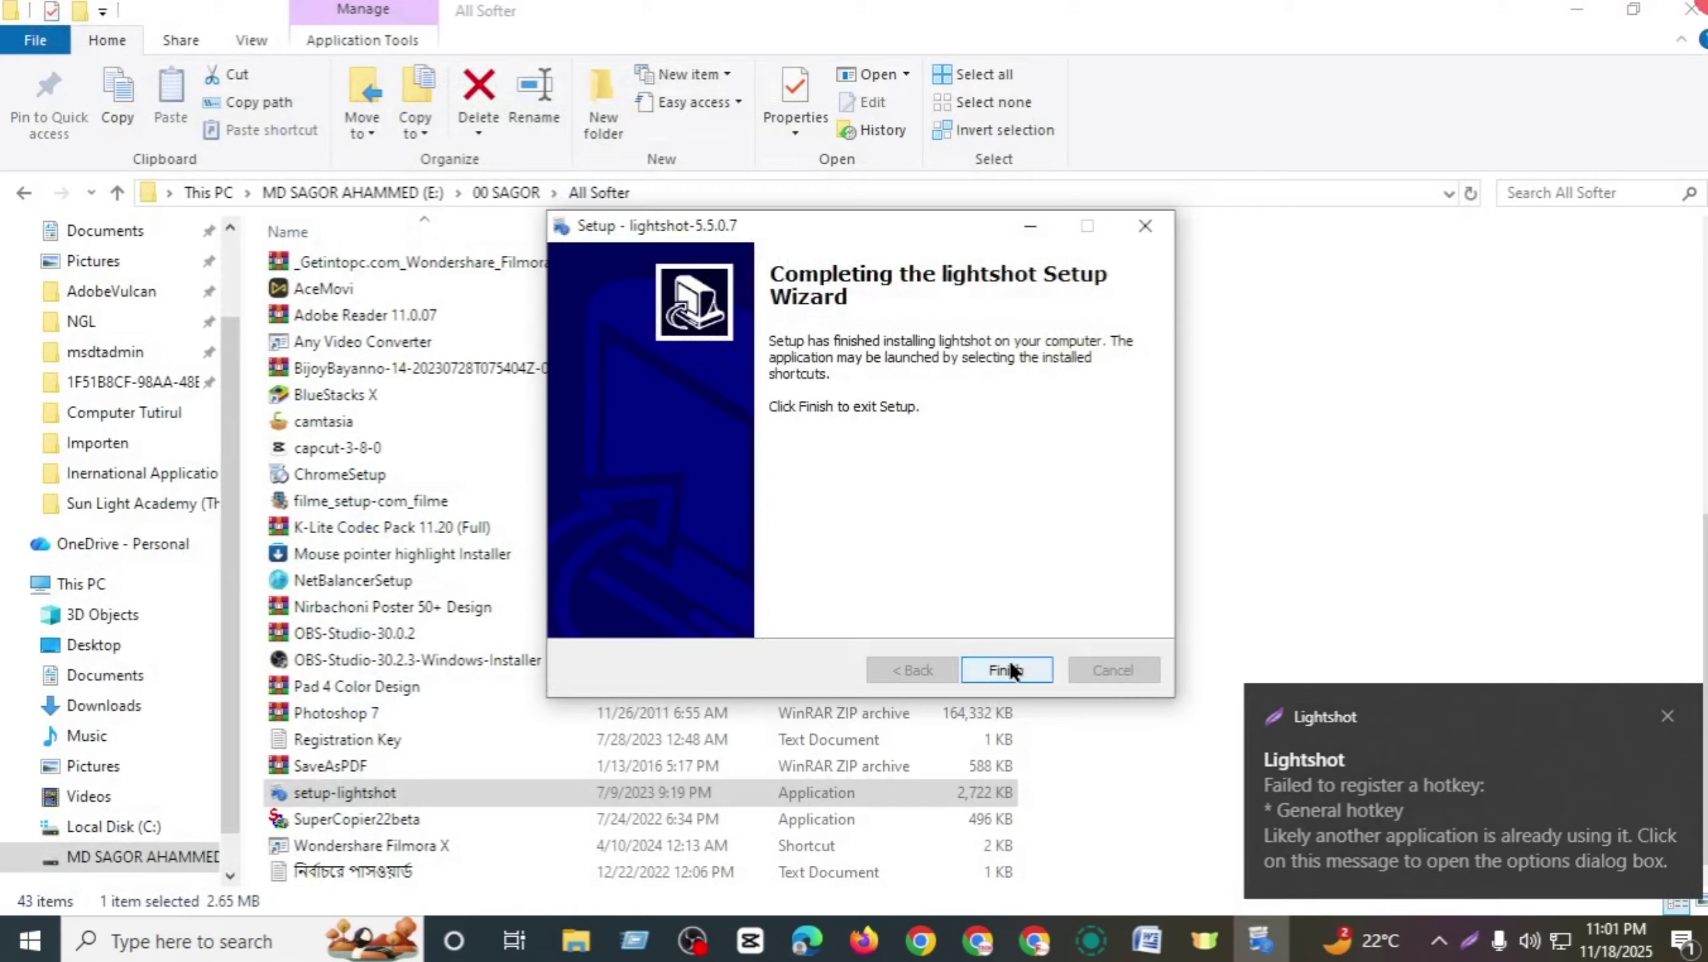
left_click(1006, 670)
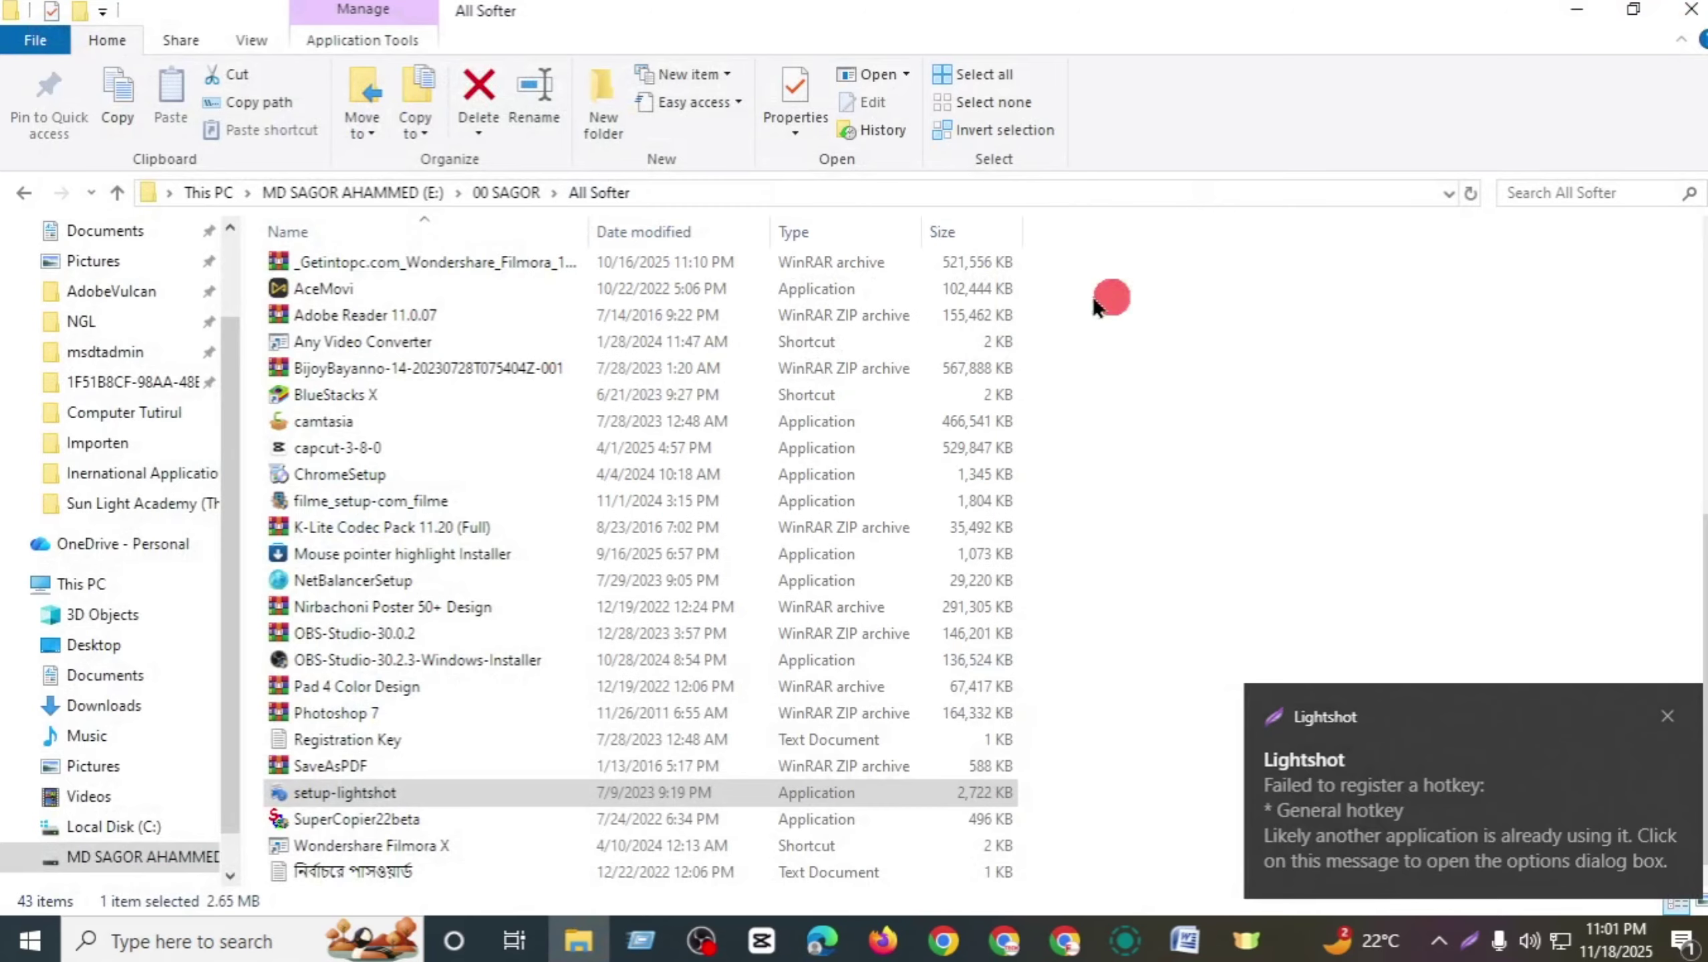
left_click(1669, 716)
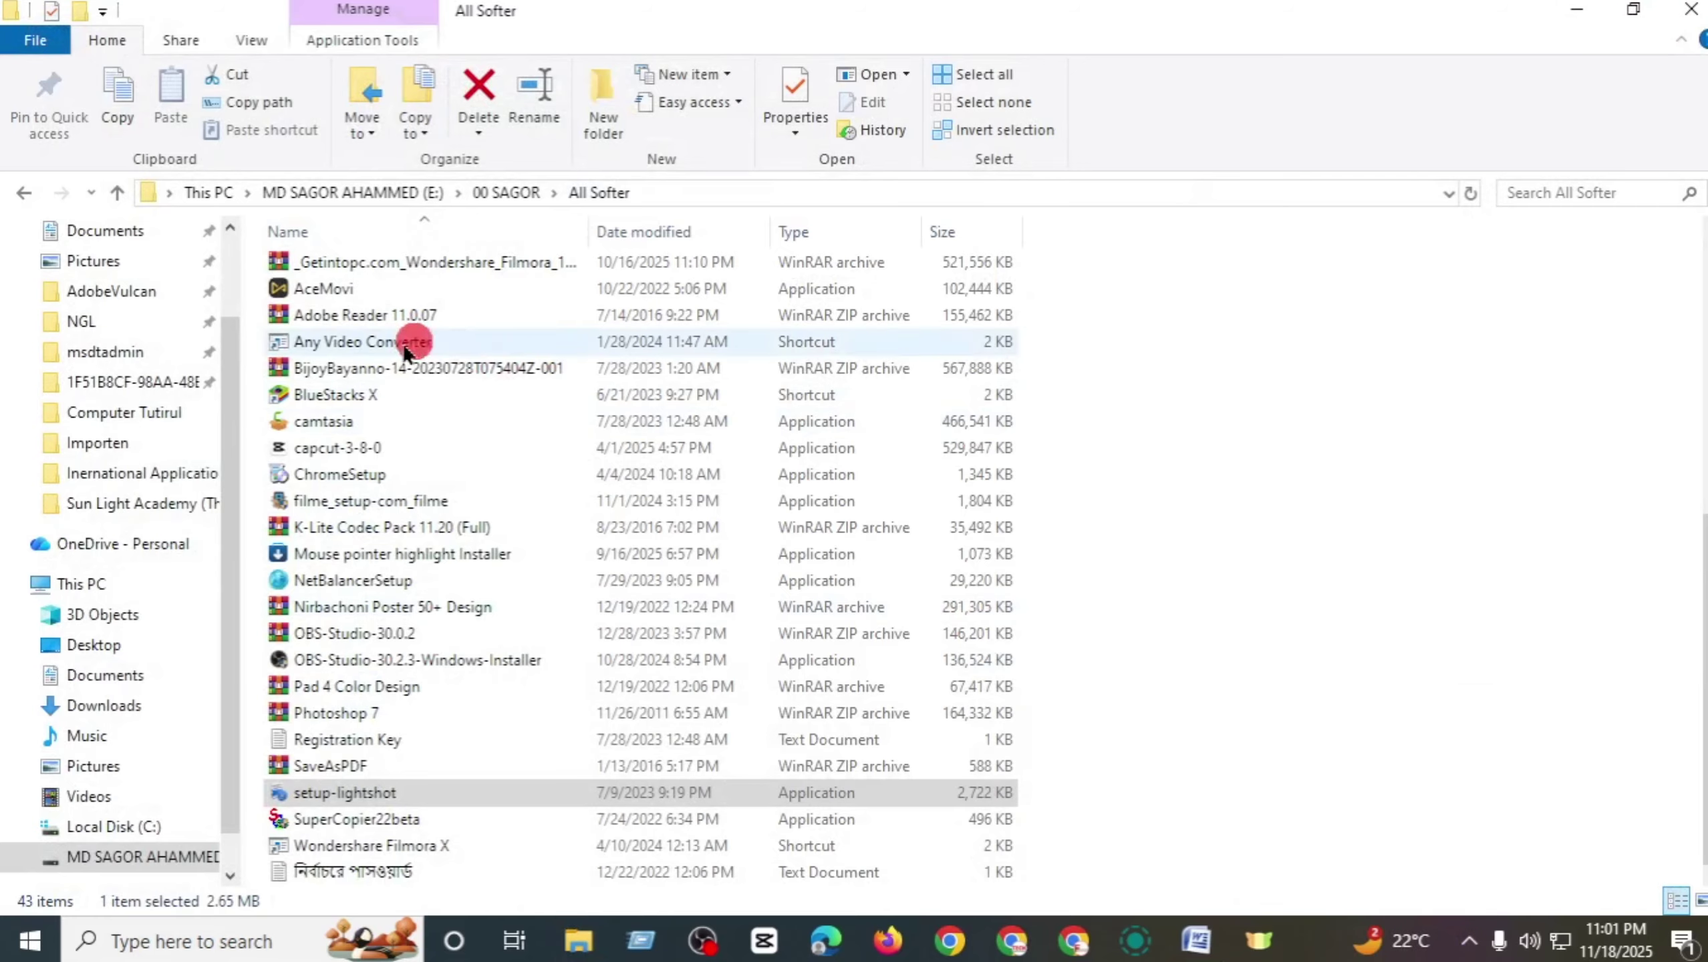
- Delete the four files listed under Today in the Downloads folder
left_click(102, 583)
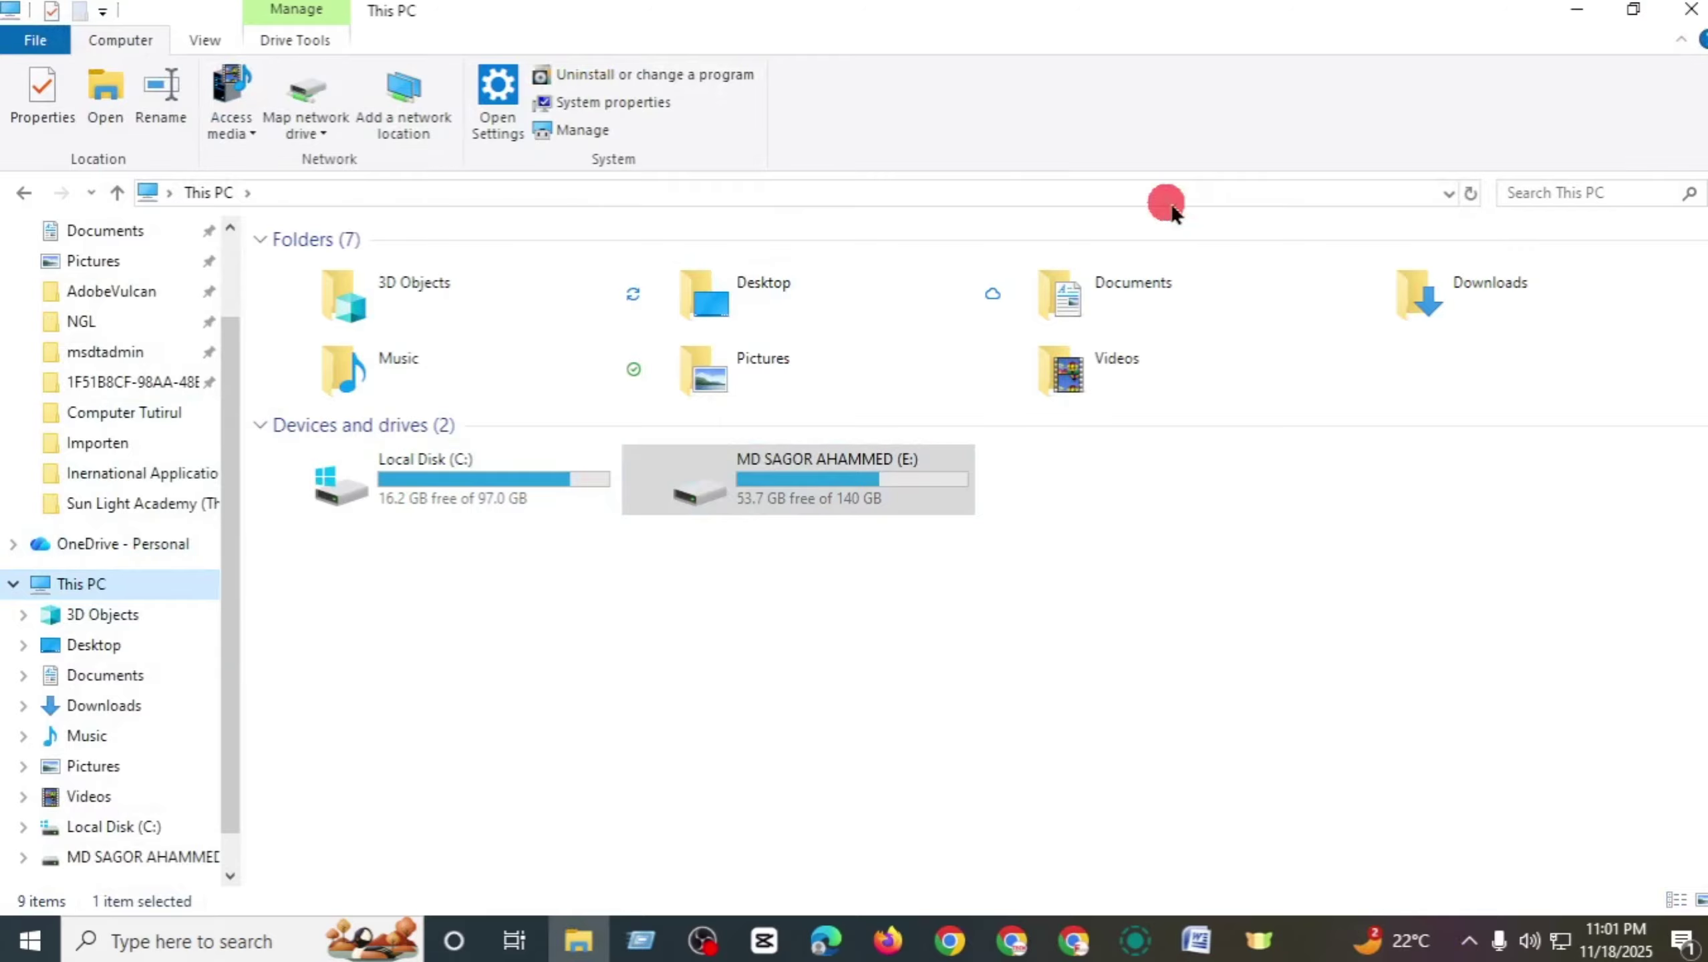
left_click(1483, 309)
double_click(1483, 309)
left_click_drag(907, 366, 674, 384)
right_click(638, 385)
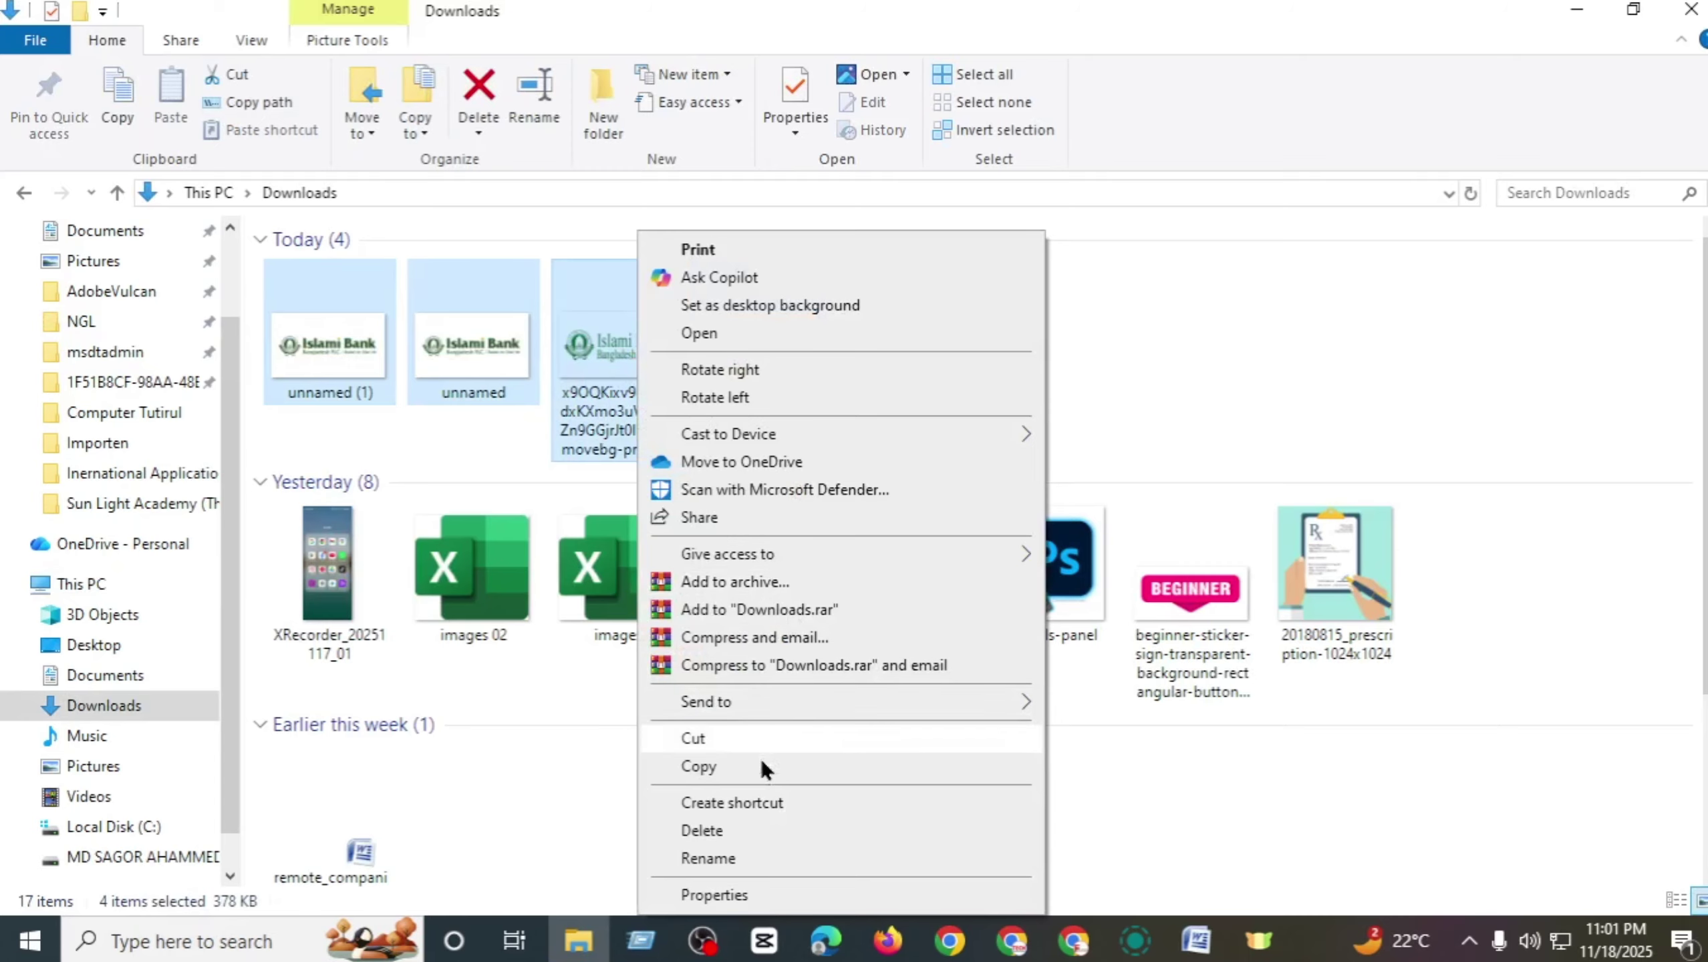
left_click(732, 828)
- Close the Downloads folder and open the Recycle Bin from the desktop to examine the deleted files
left_click(1691, 9)
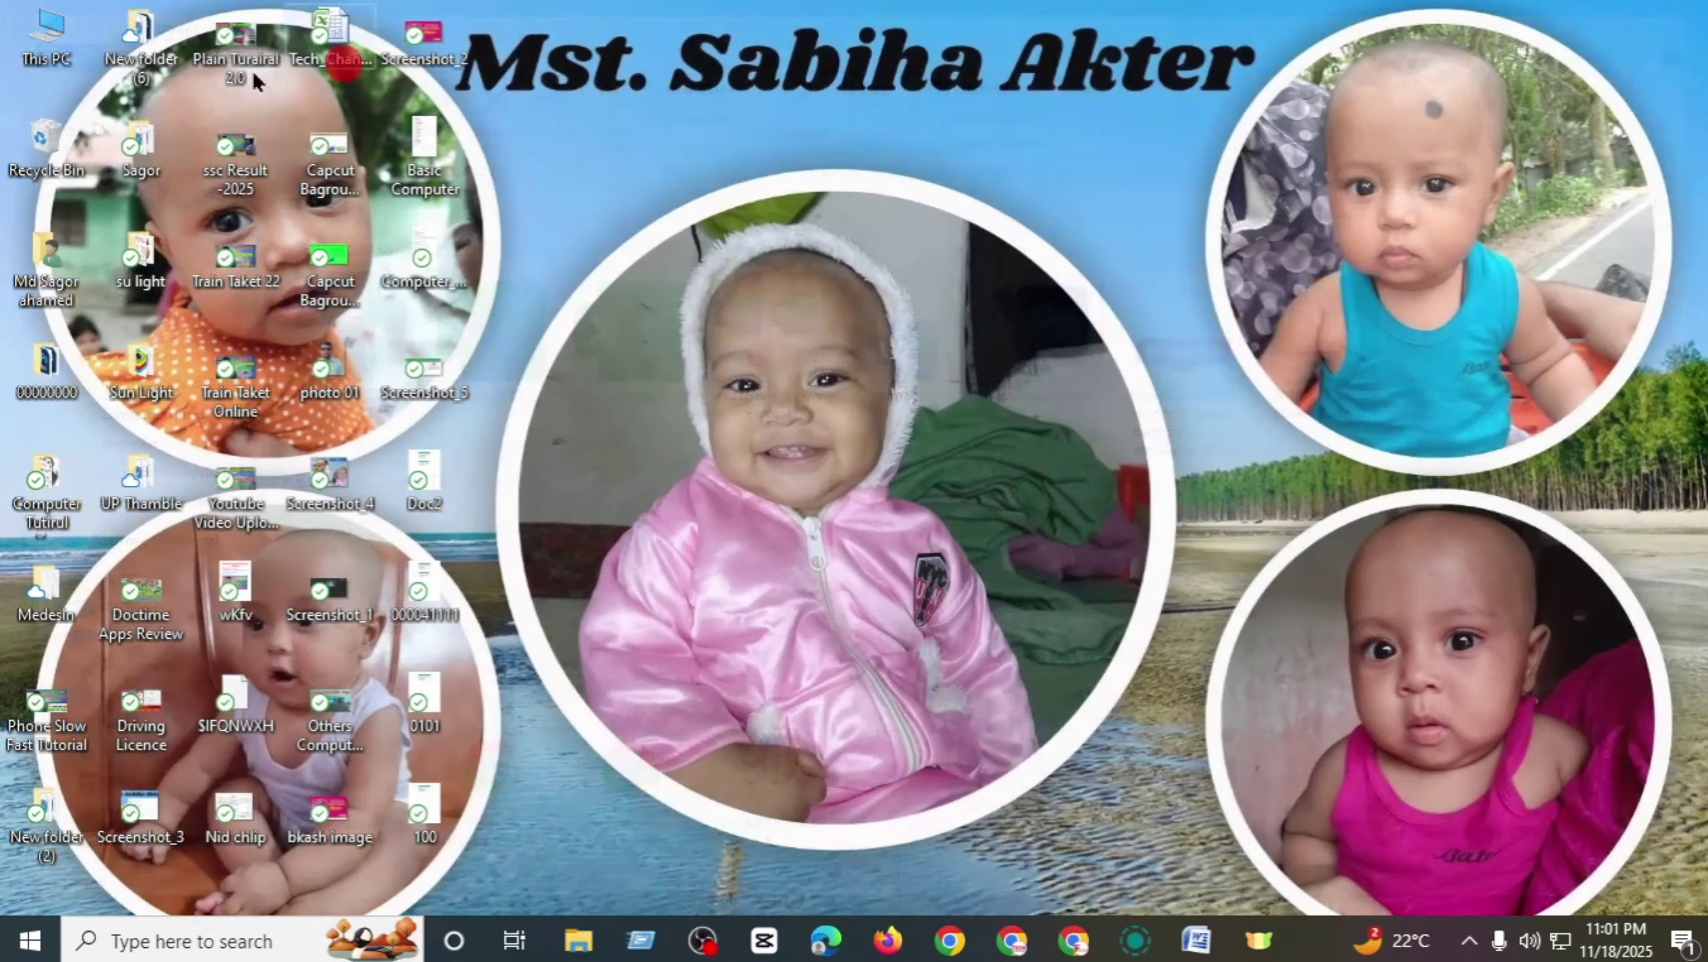
double_click(46, 156)
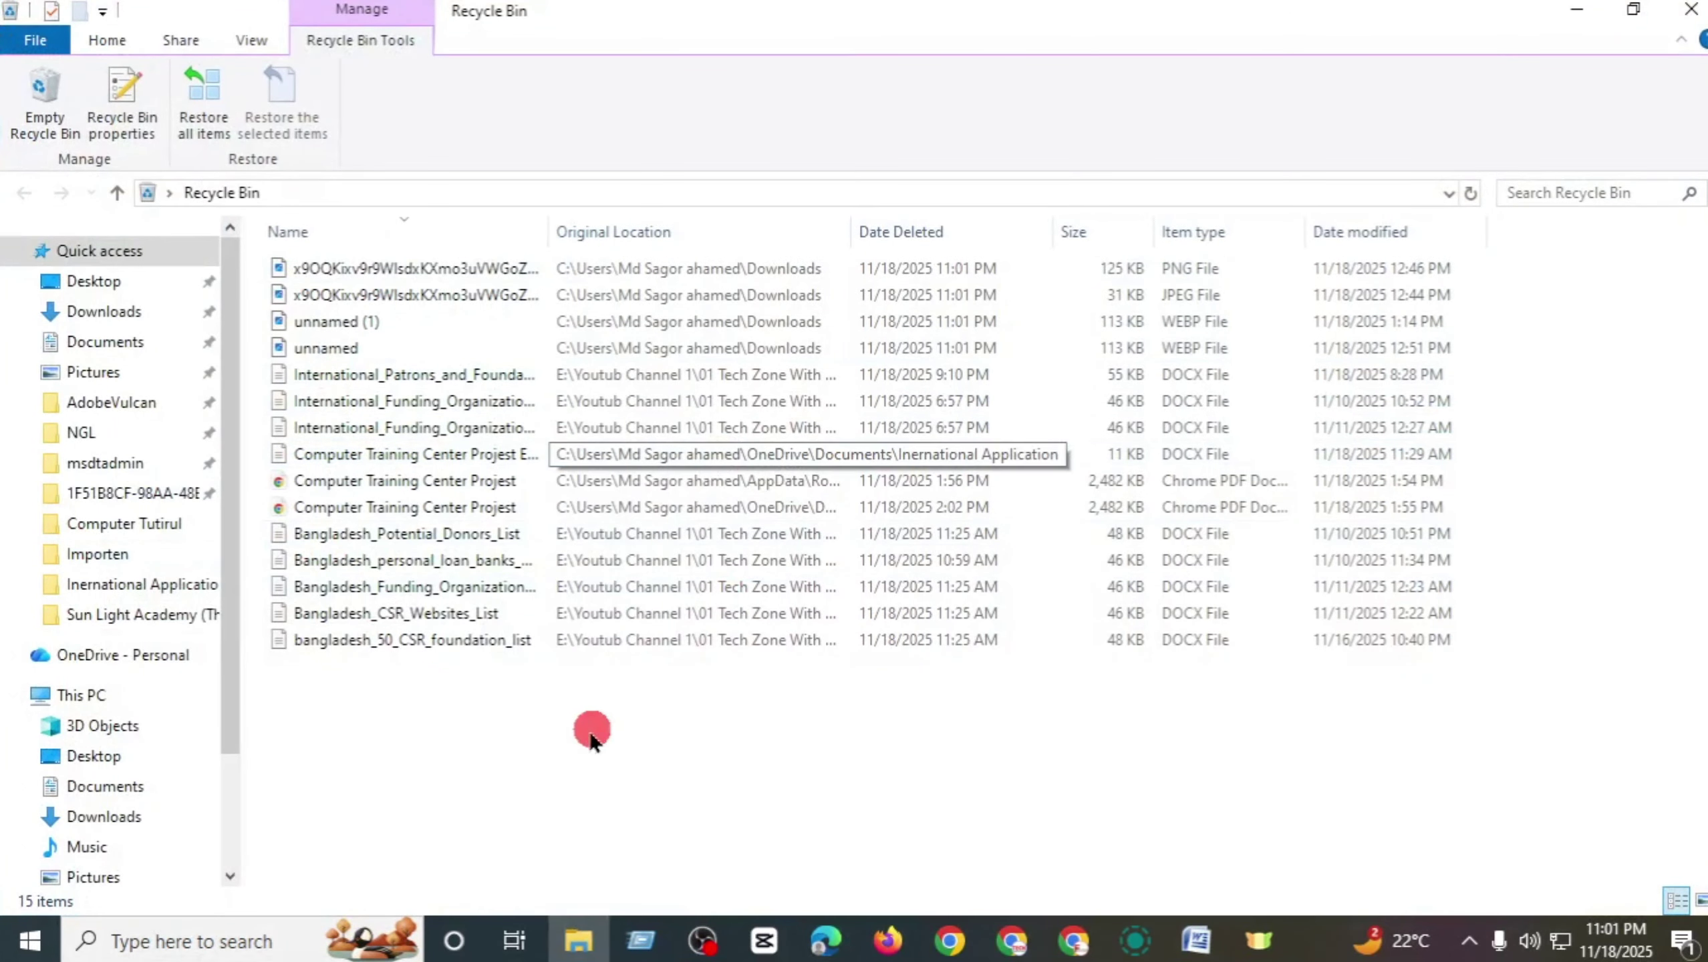
- Select all items in the Recycle Bin, permanently delete them, and close the Recycle Bin window
left_click_drag(506, 730, 1572, 229)
right_click(934, 373)
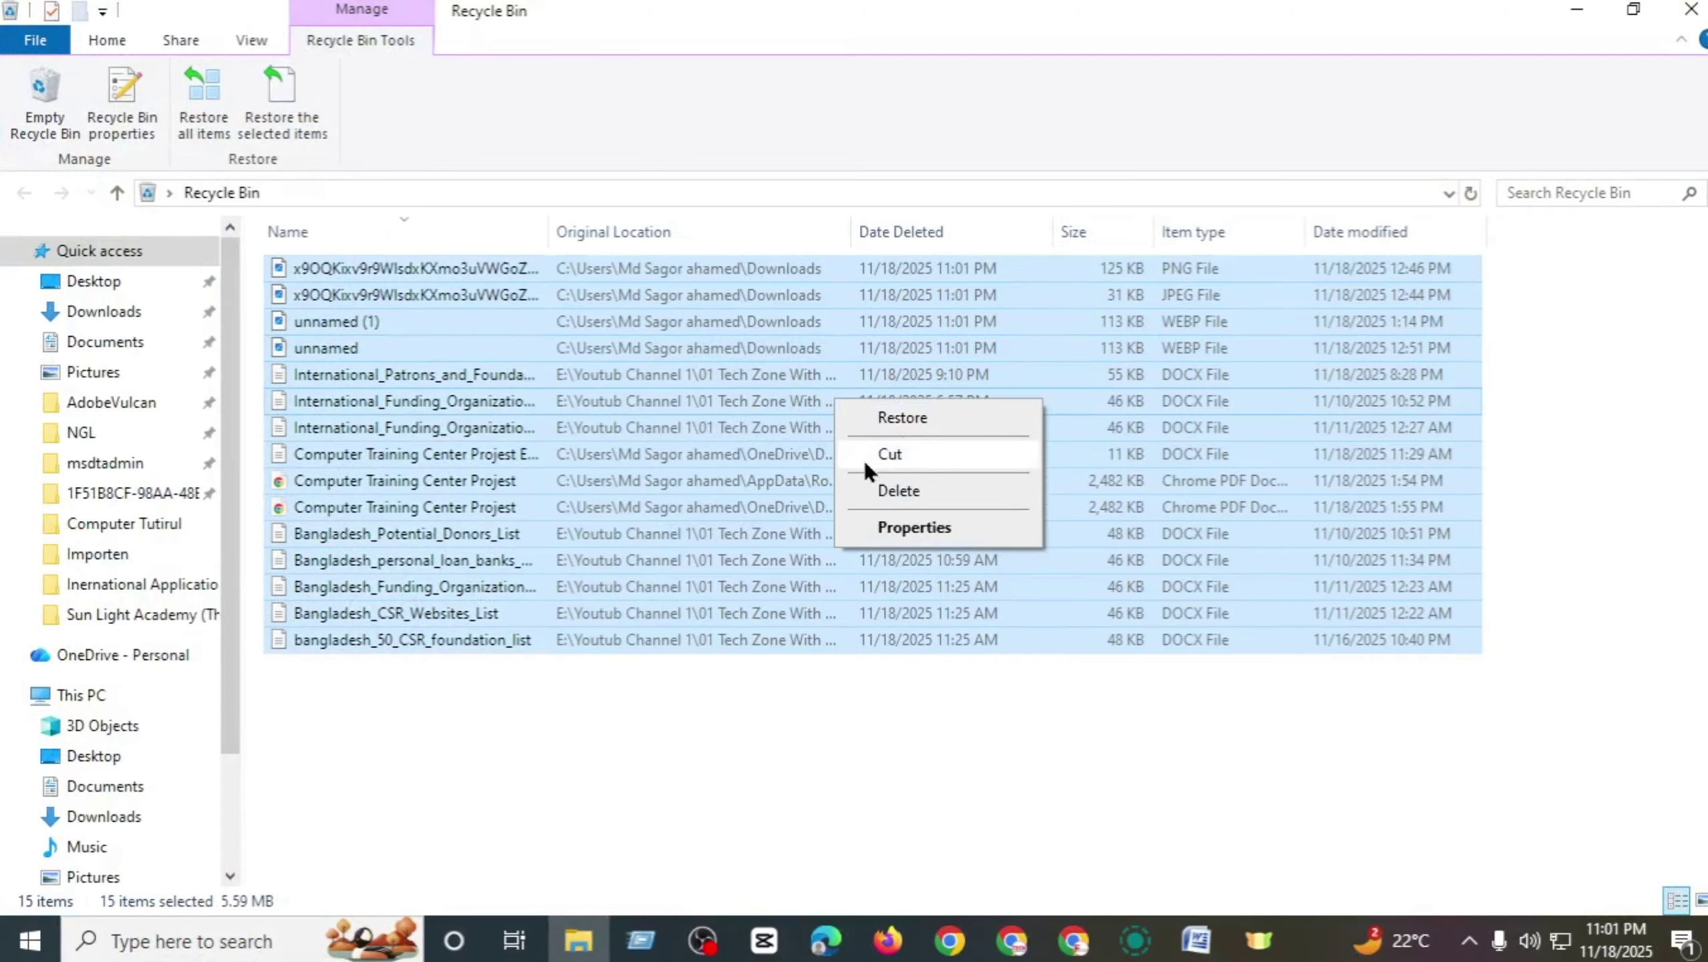
left_click(895, 485)
left_click(936, 488)
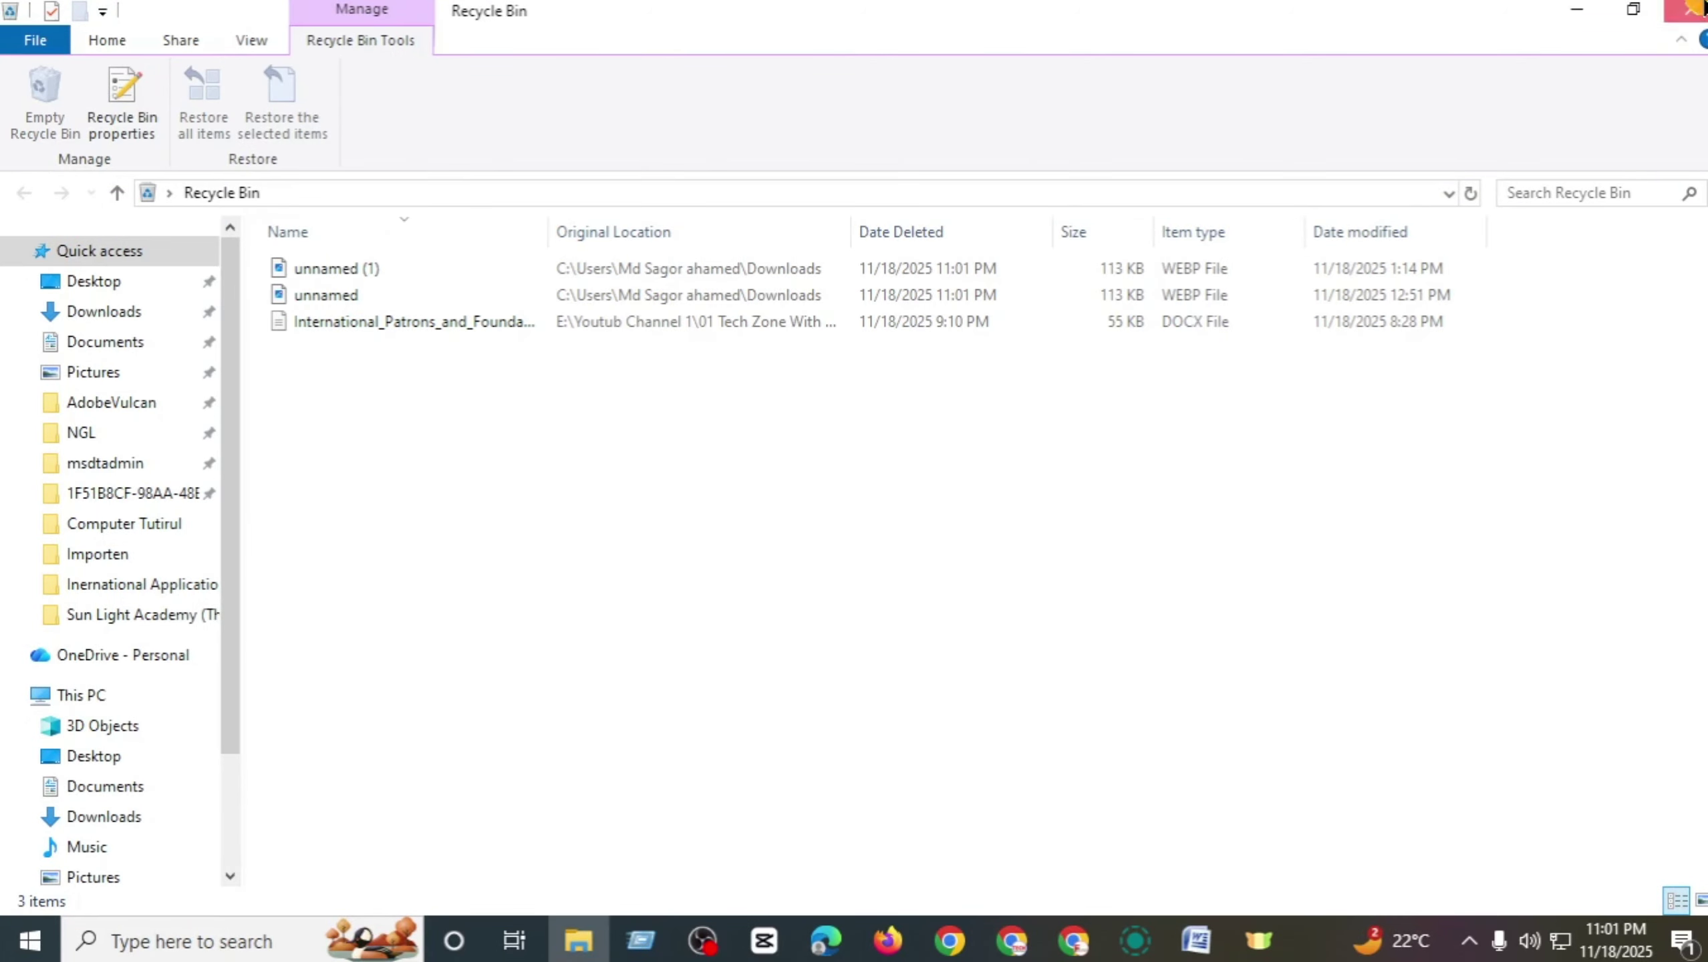
left_click(1690, 9)
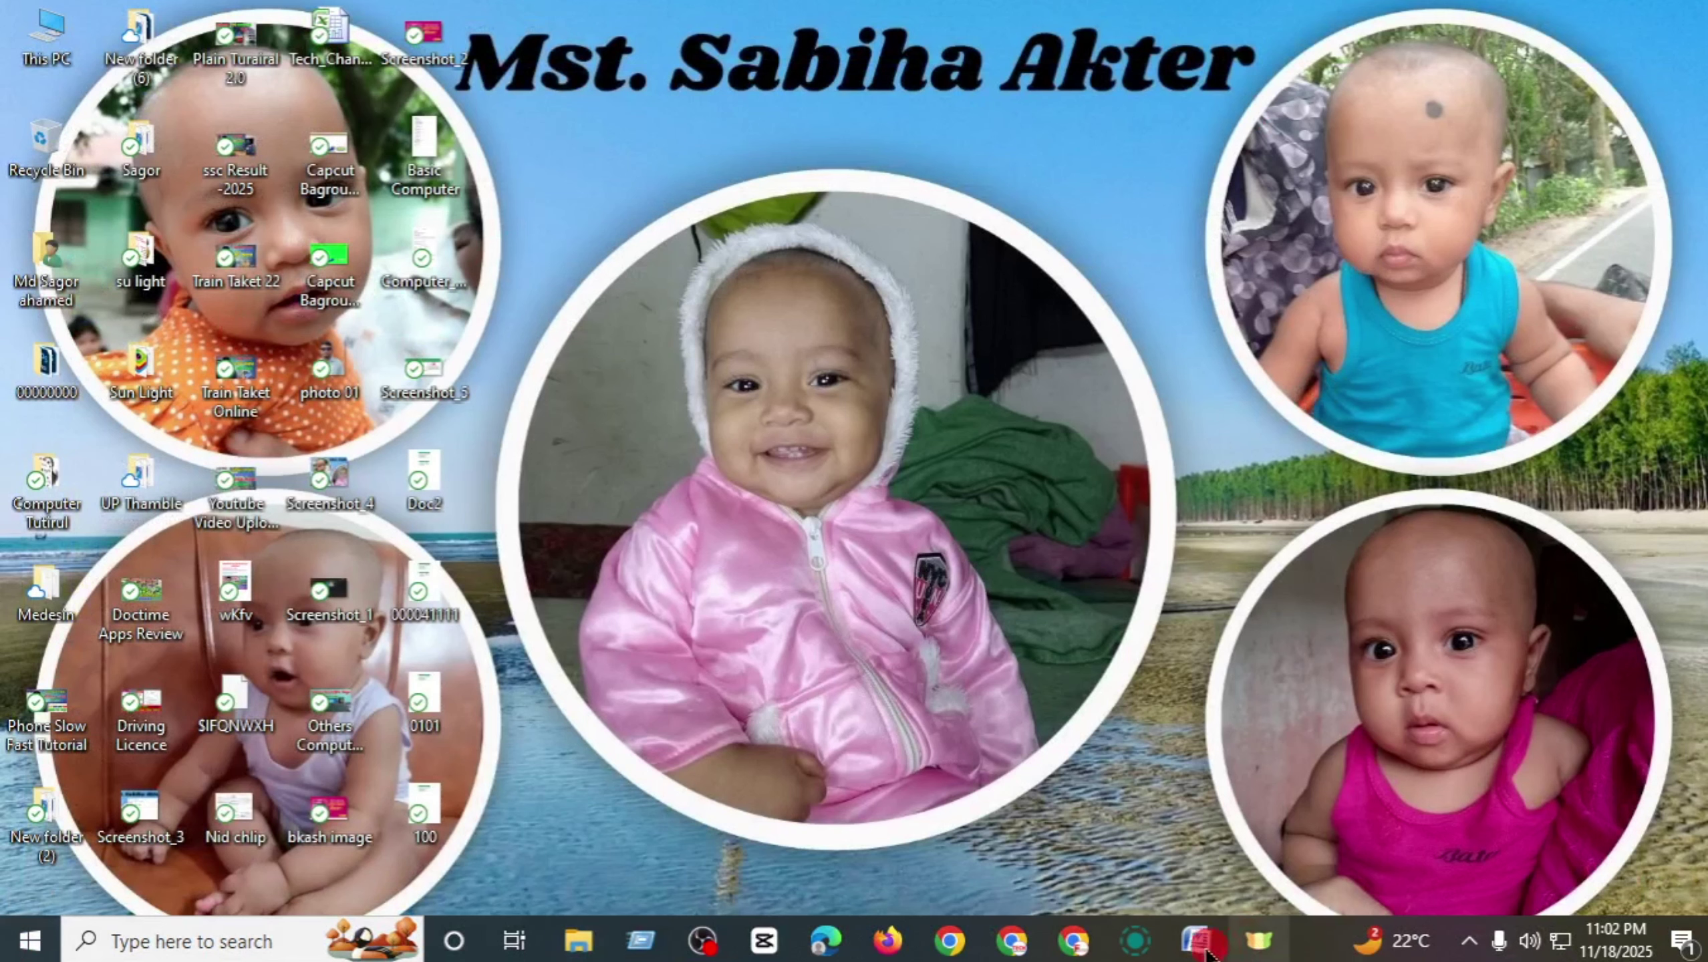
left_click(29, 941)
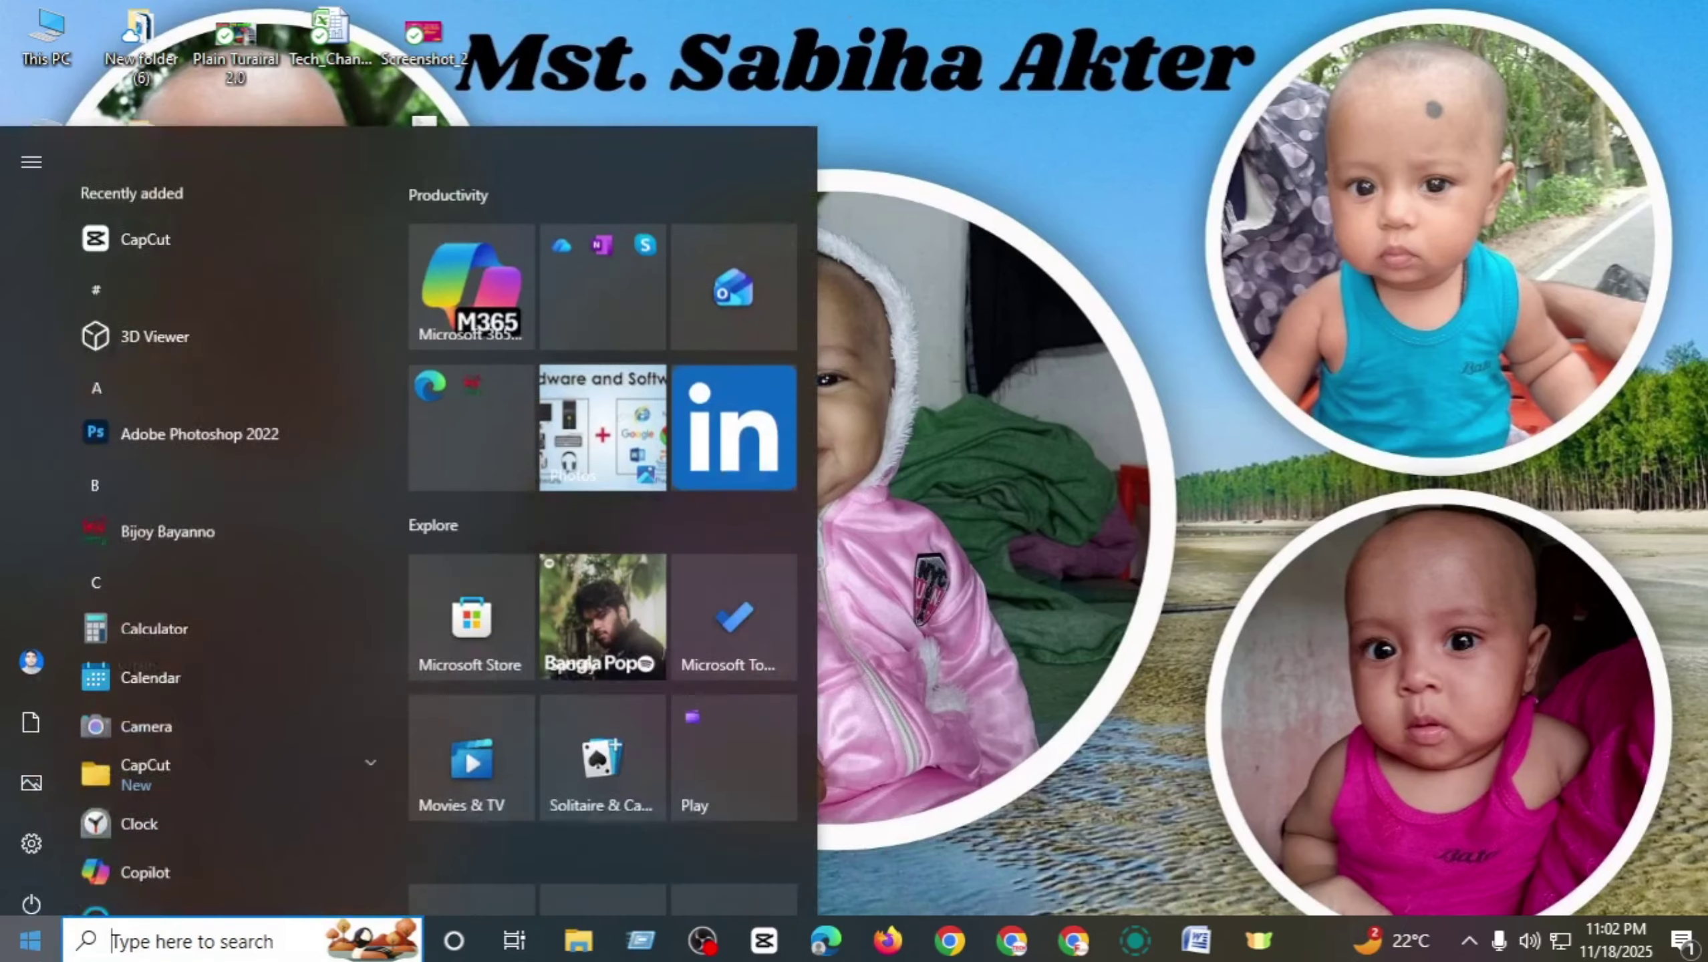
key("Escape")
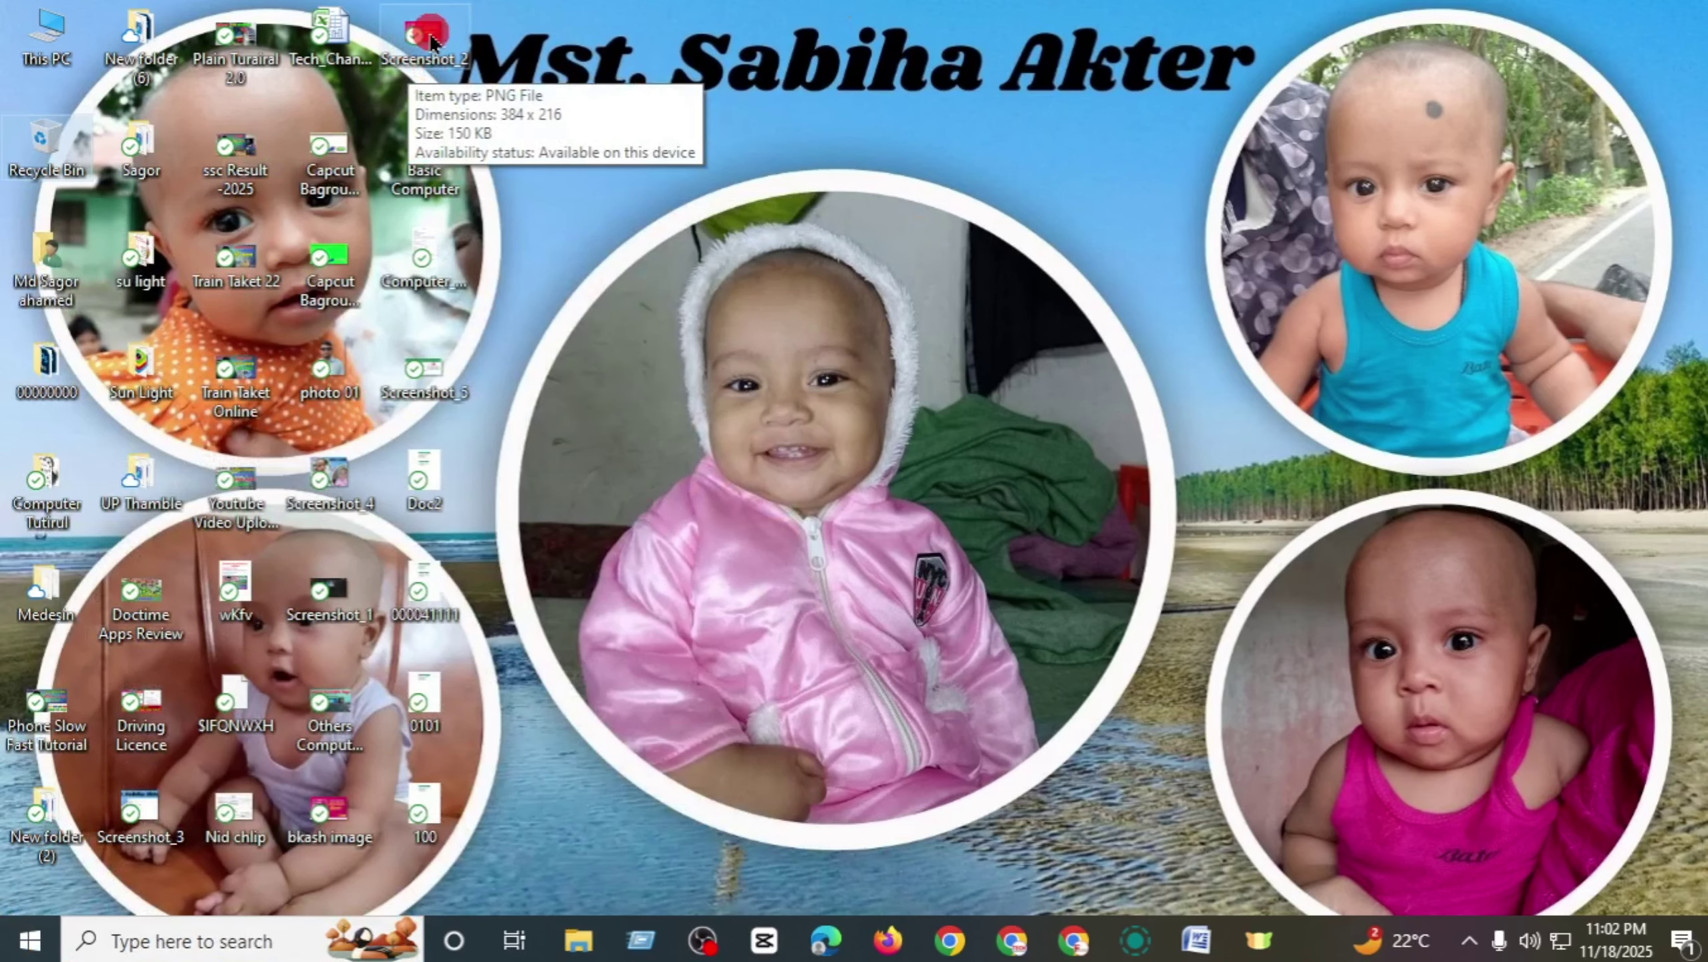
- Move the Screenshot_2 icon freely around the empty area of the desktop, ending above the centre photo
left_click_drag(433, 43, 568, 51)
left_click_drag(1008, 338, 962, 408)
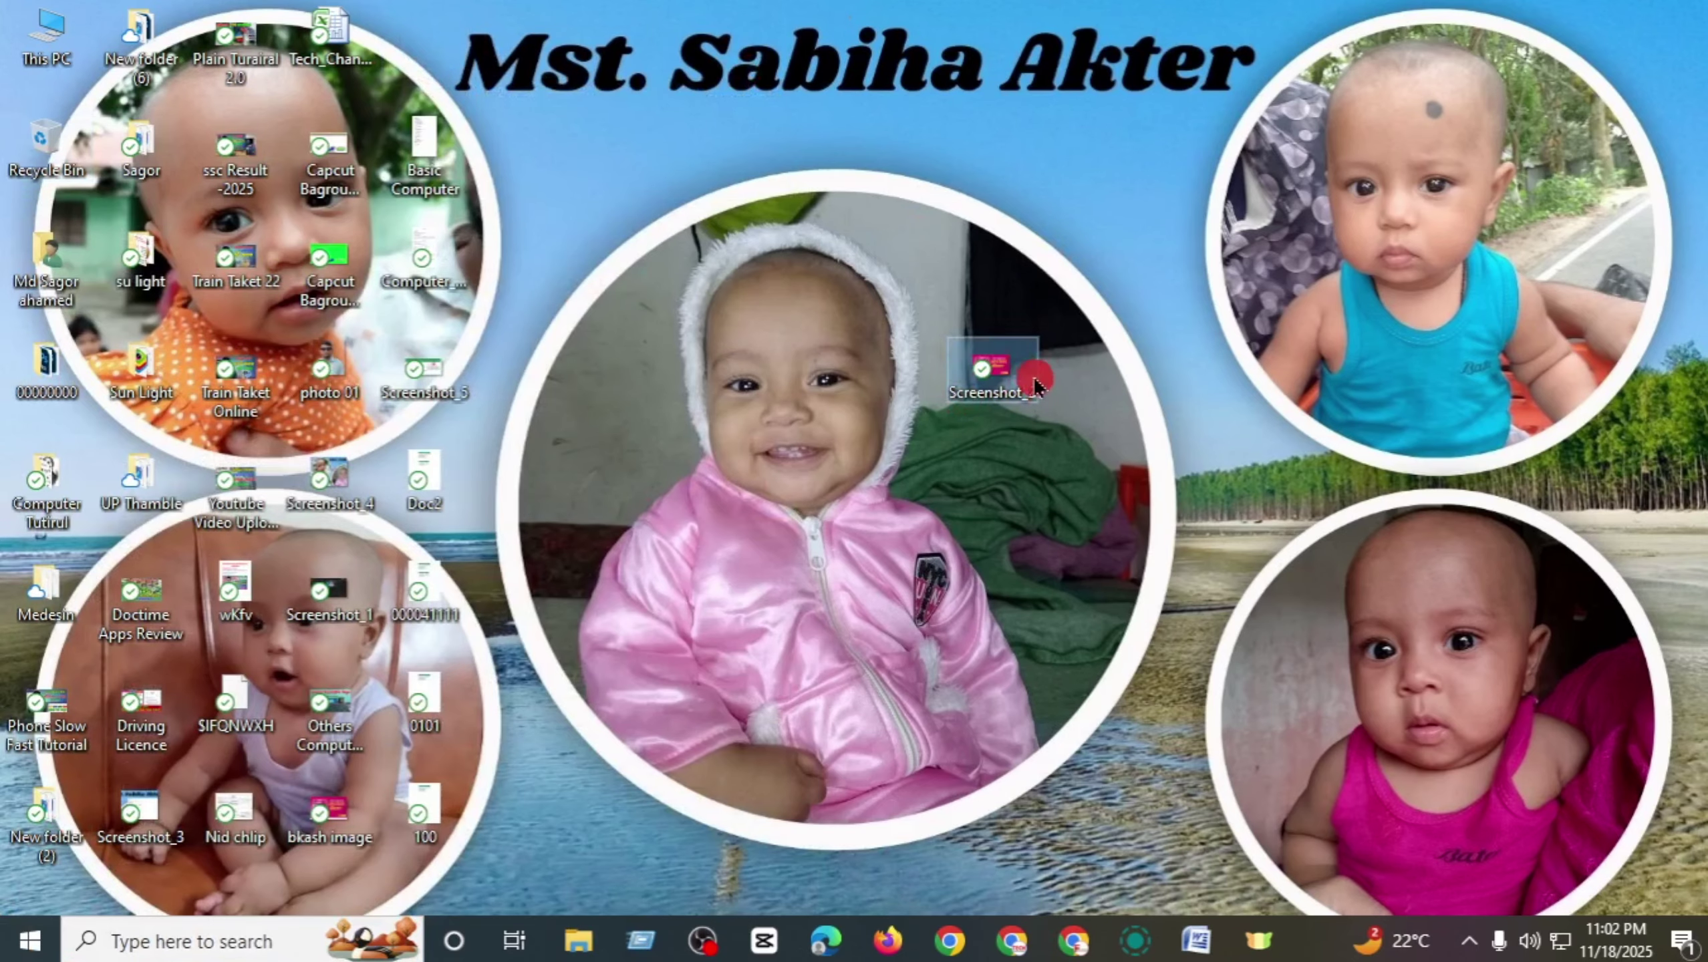
left_click_drag(754, 194, 1393, 249)
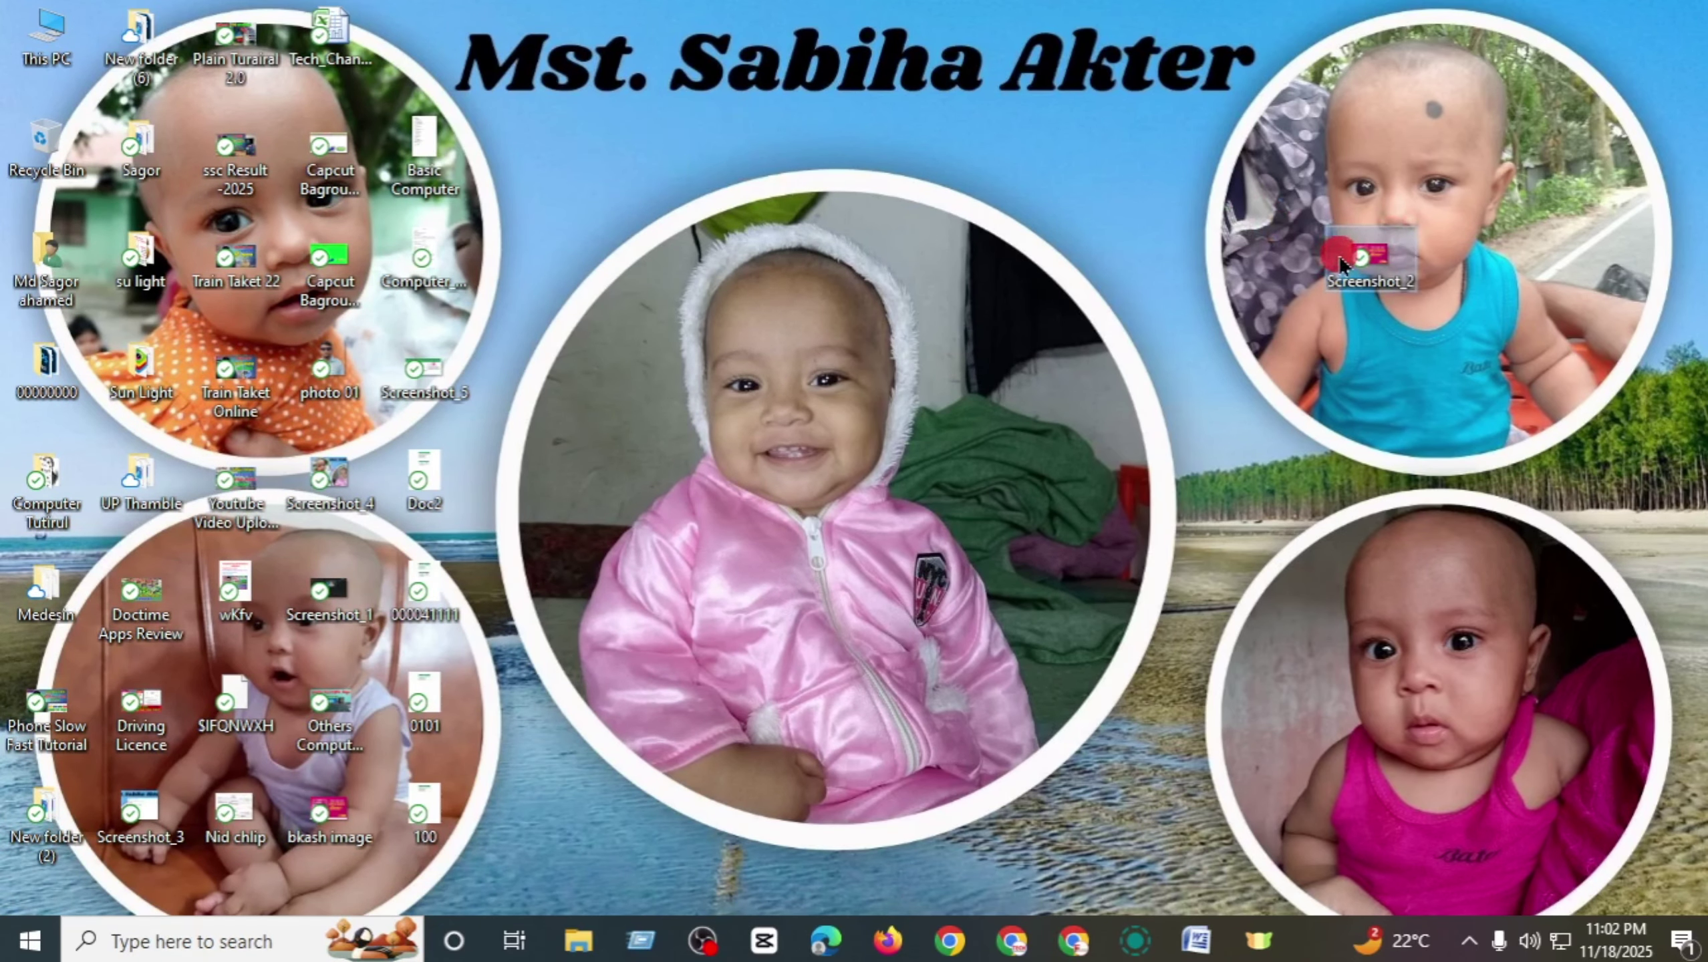
left_click_drag(623, 135, 697, 166)
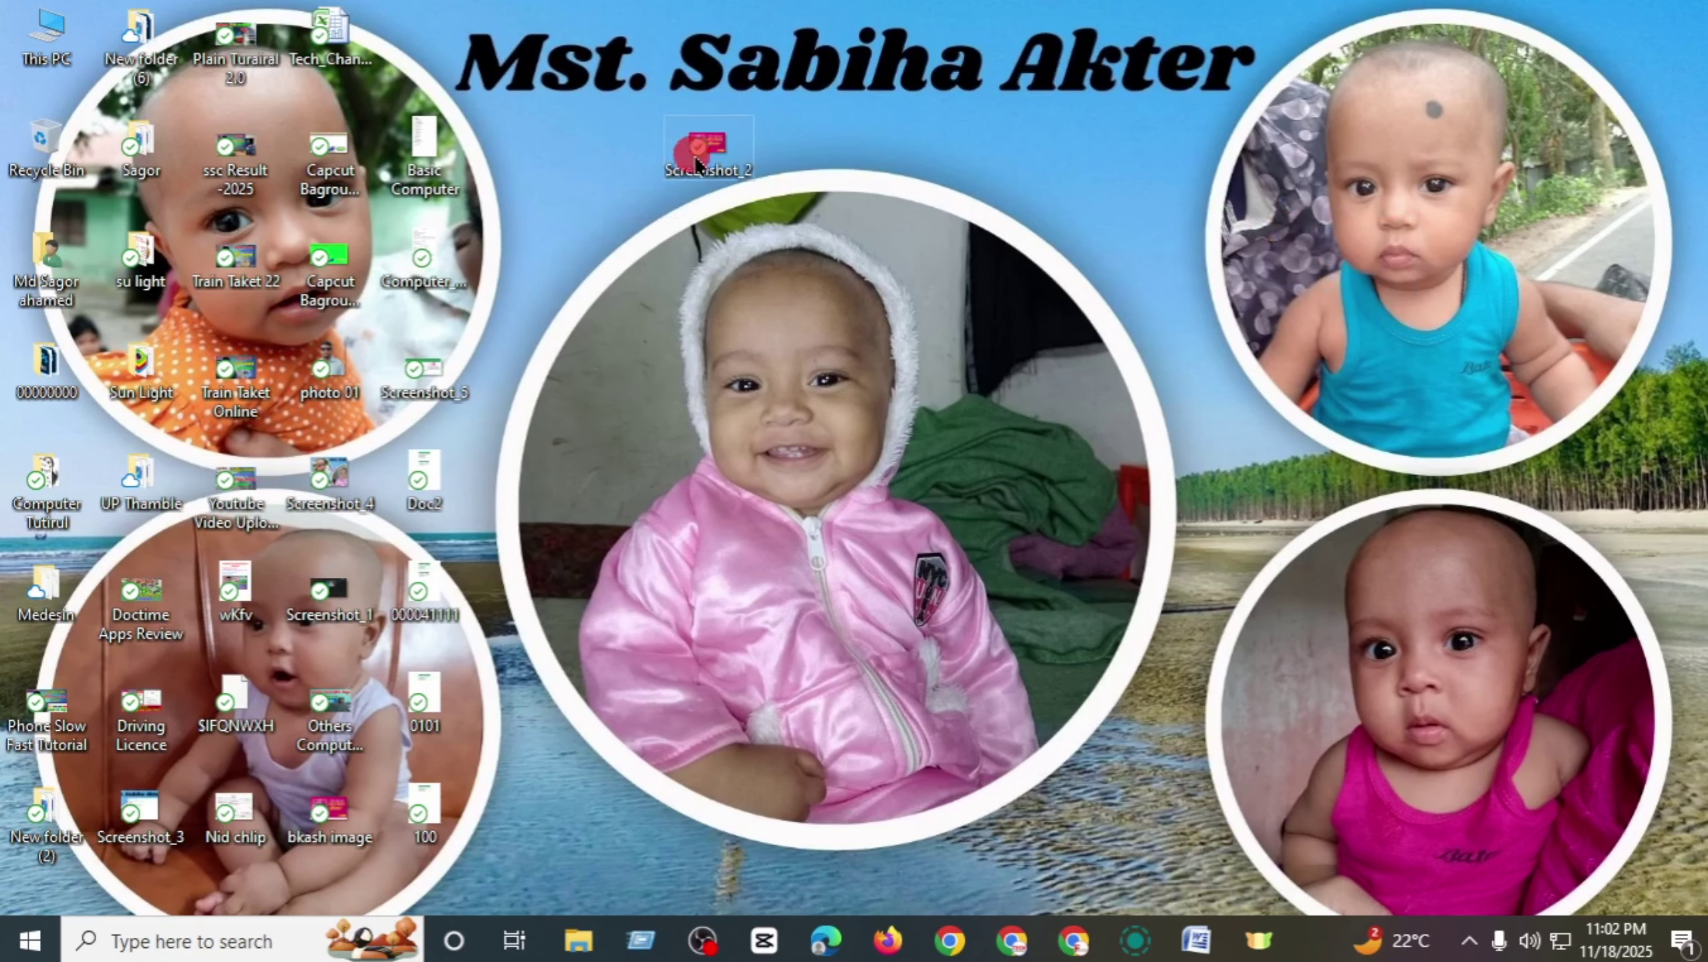
right_click(753, 182)
left_click(615, 241)
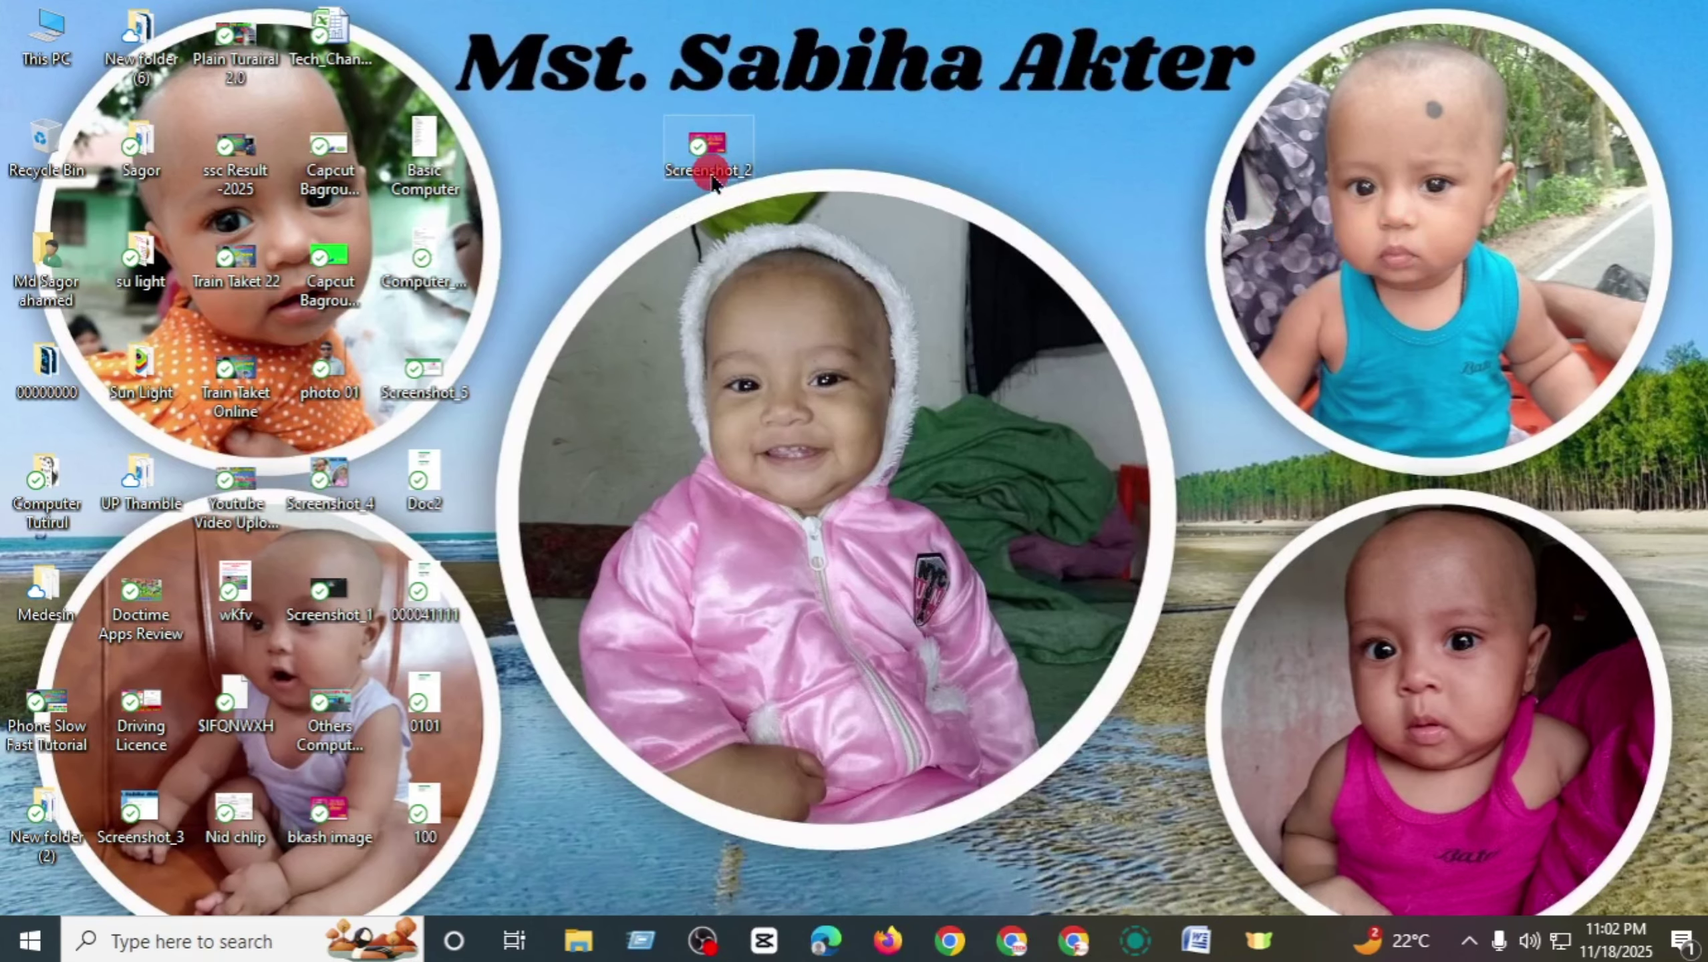
- Turn on Auto arrange icons in the desktop's view options
right_click(1002, 223)
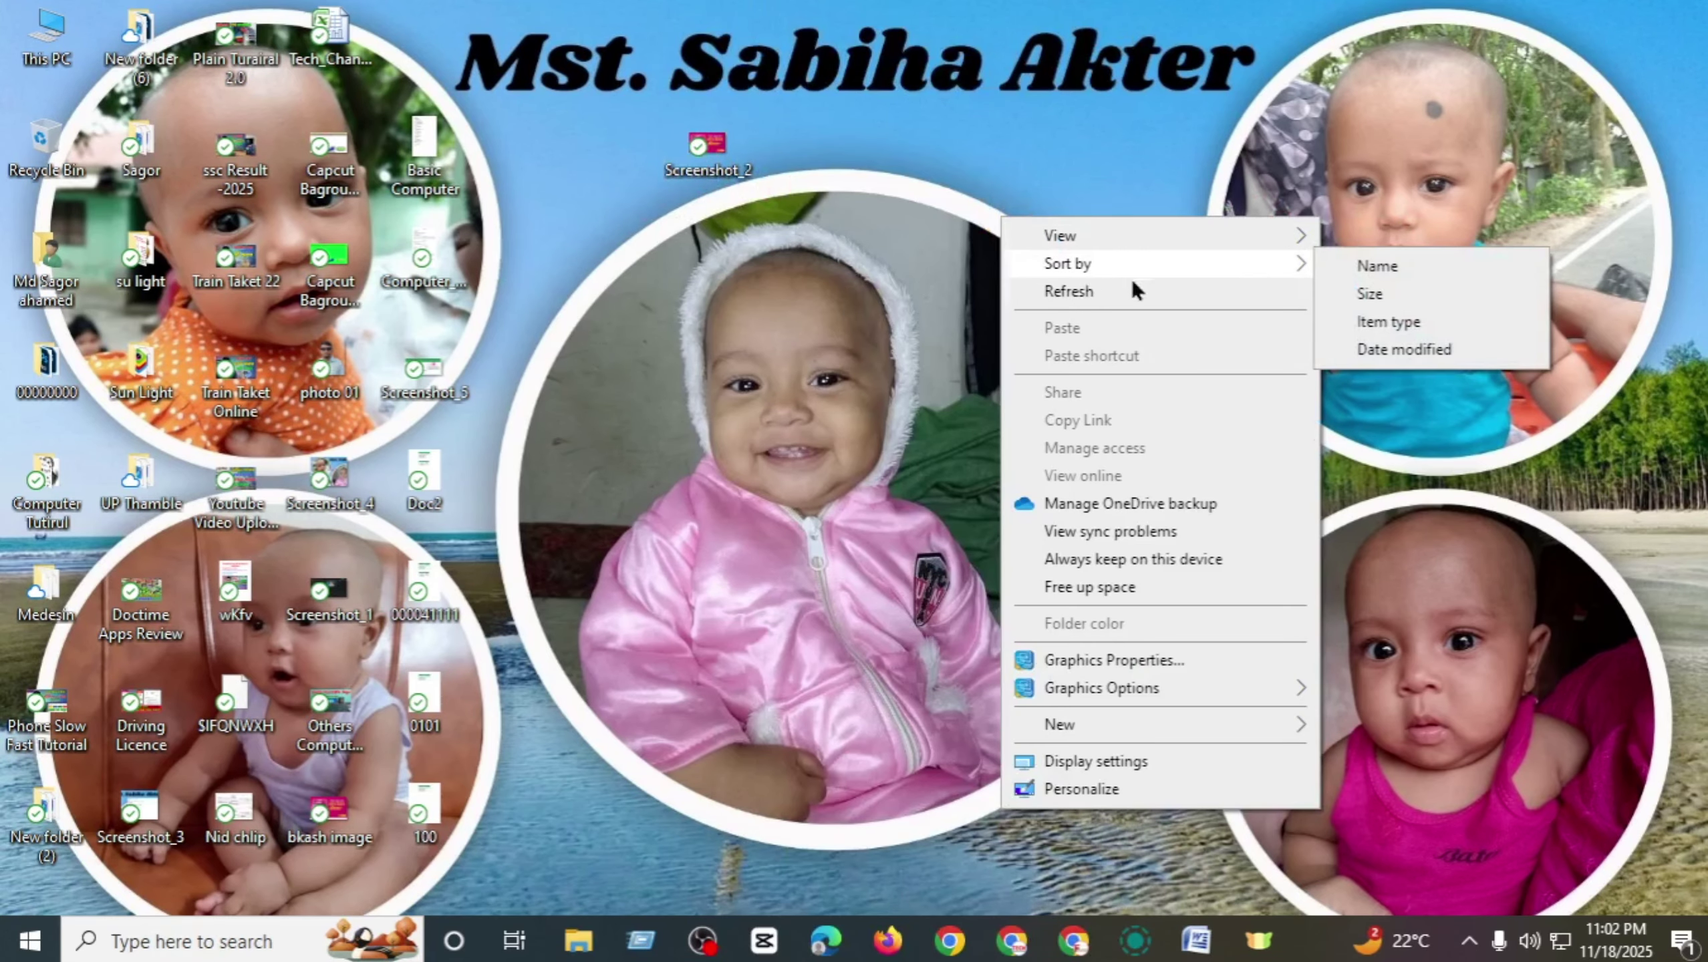
mouse_move(1142, 270)
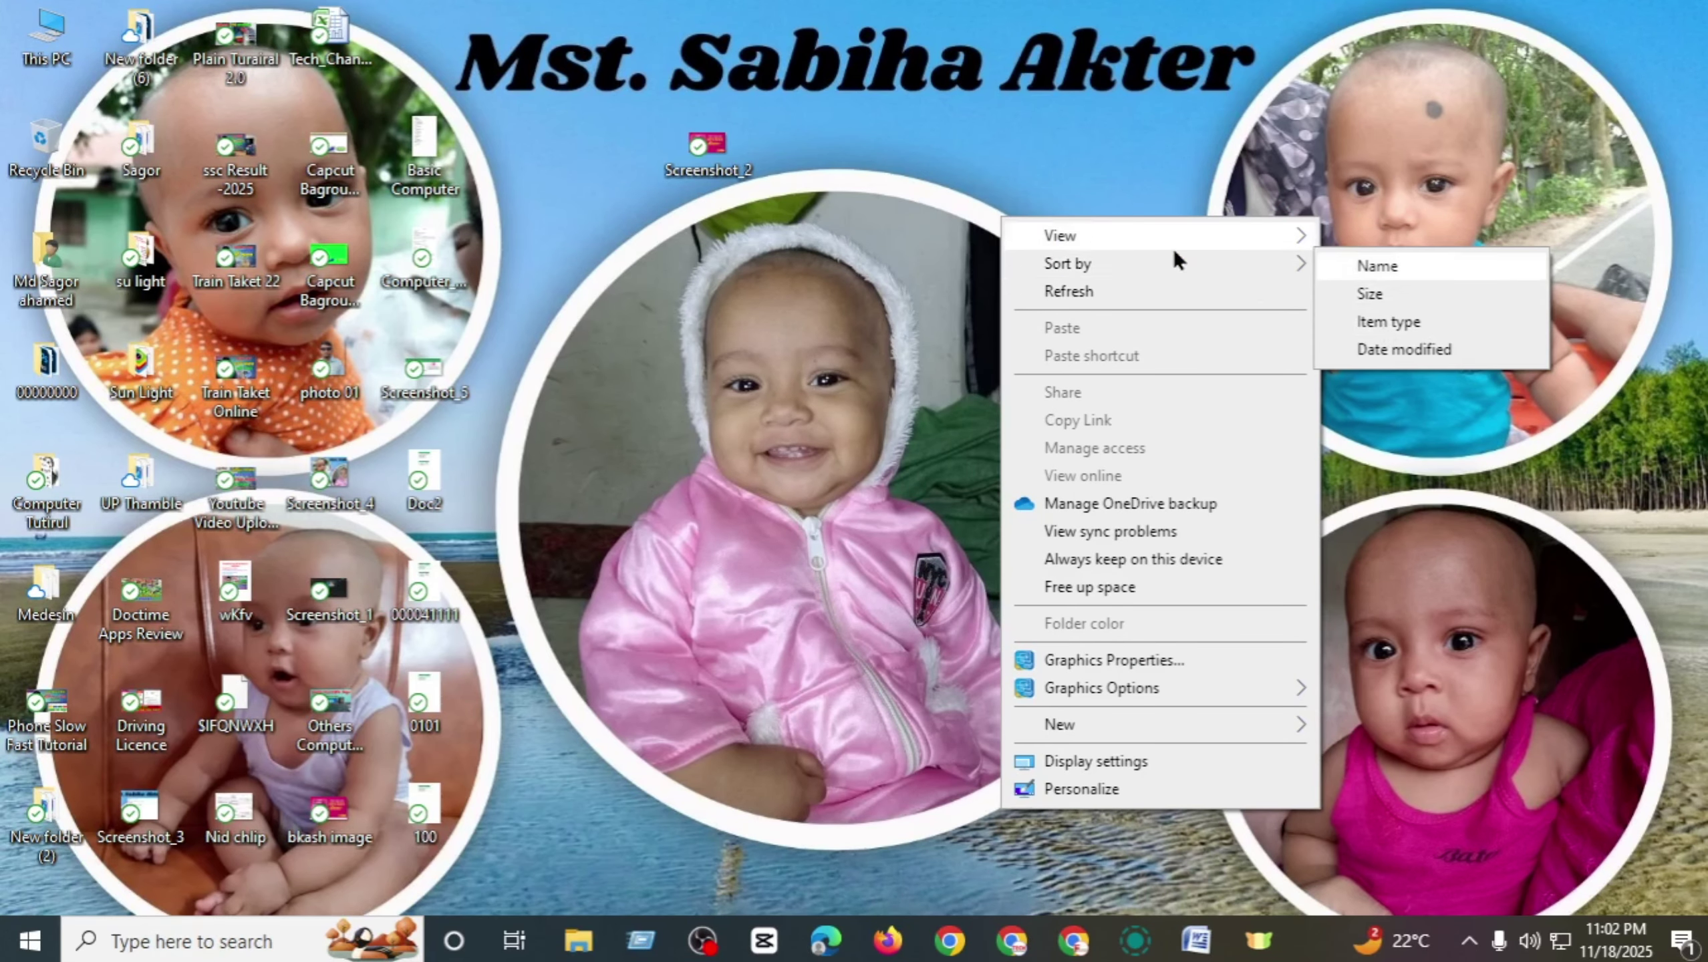
mouse_move(1159, 238)
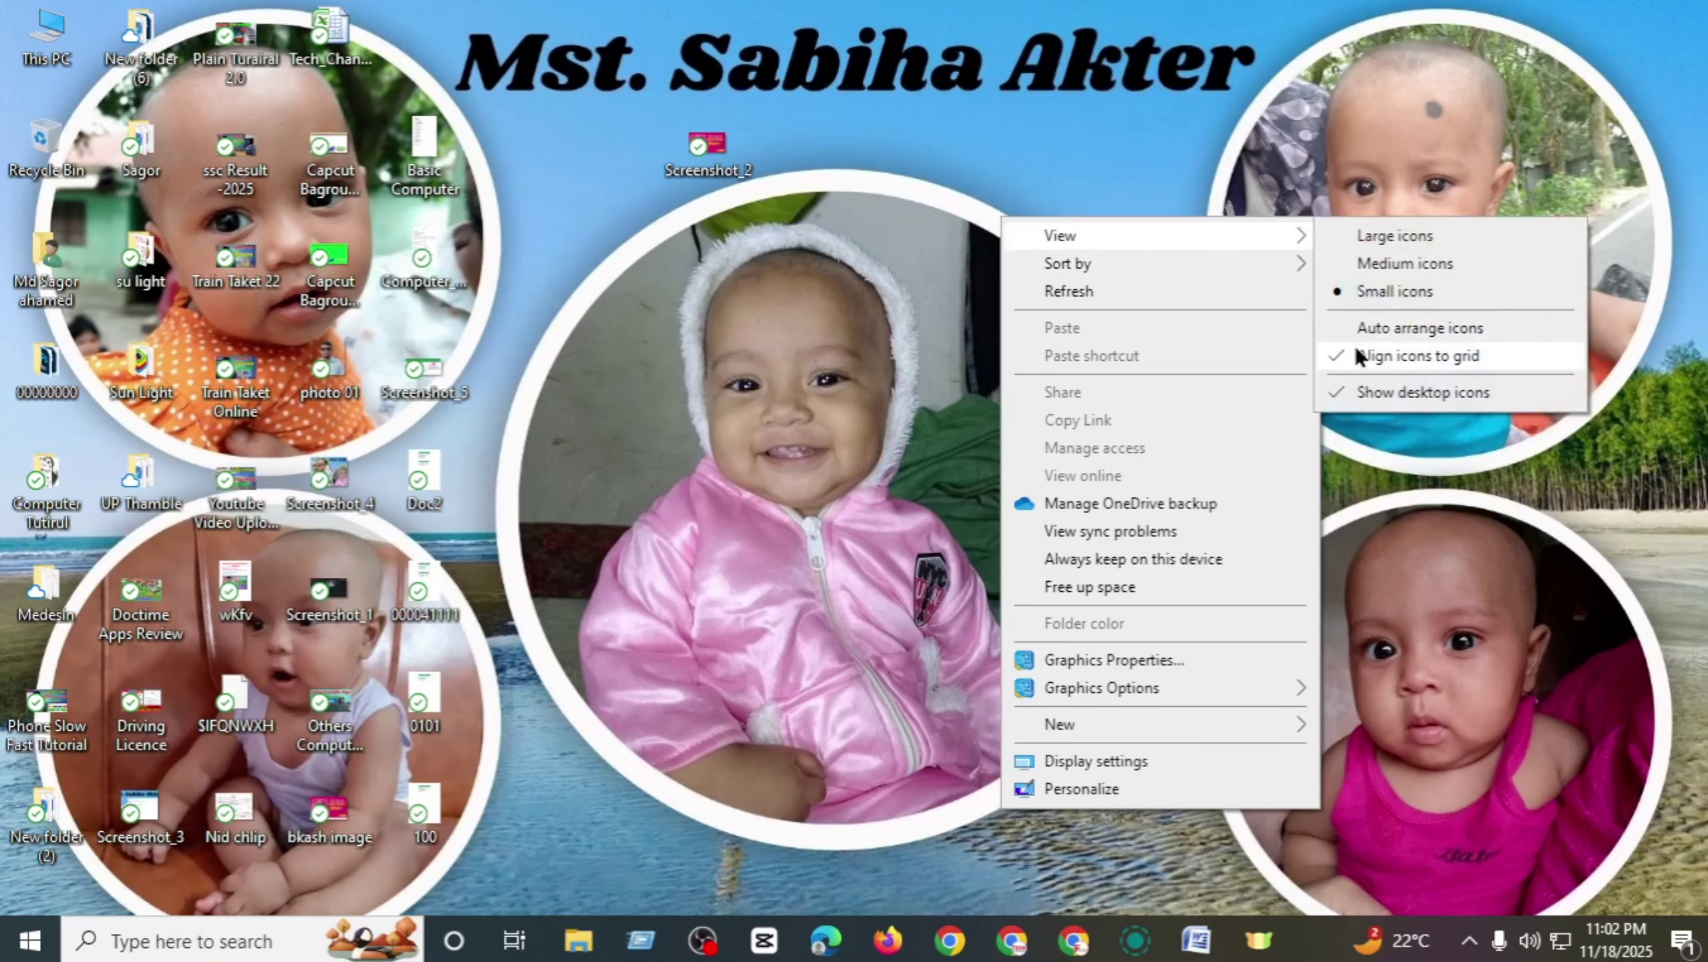
left_click(1345, 326)
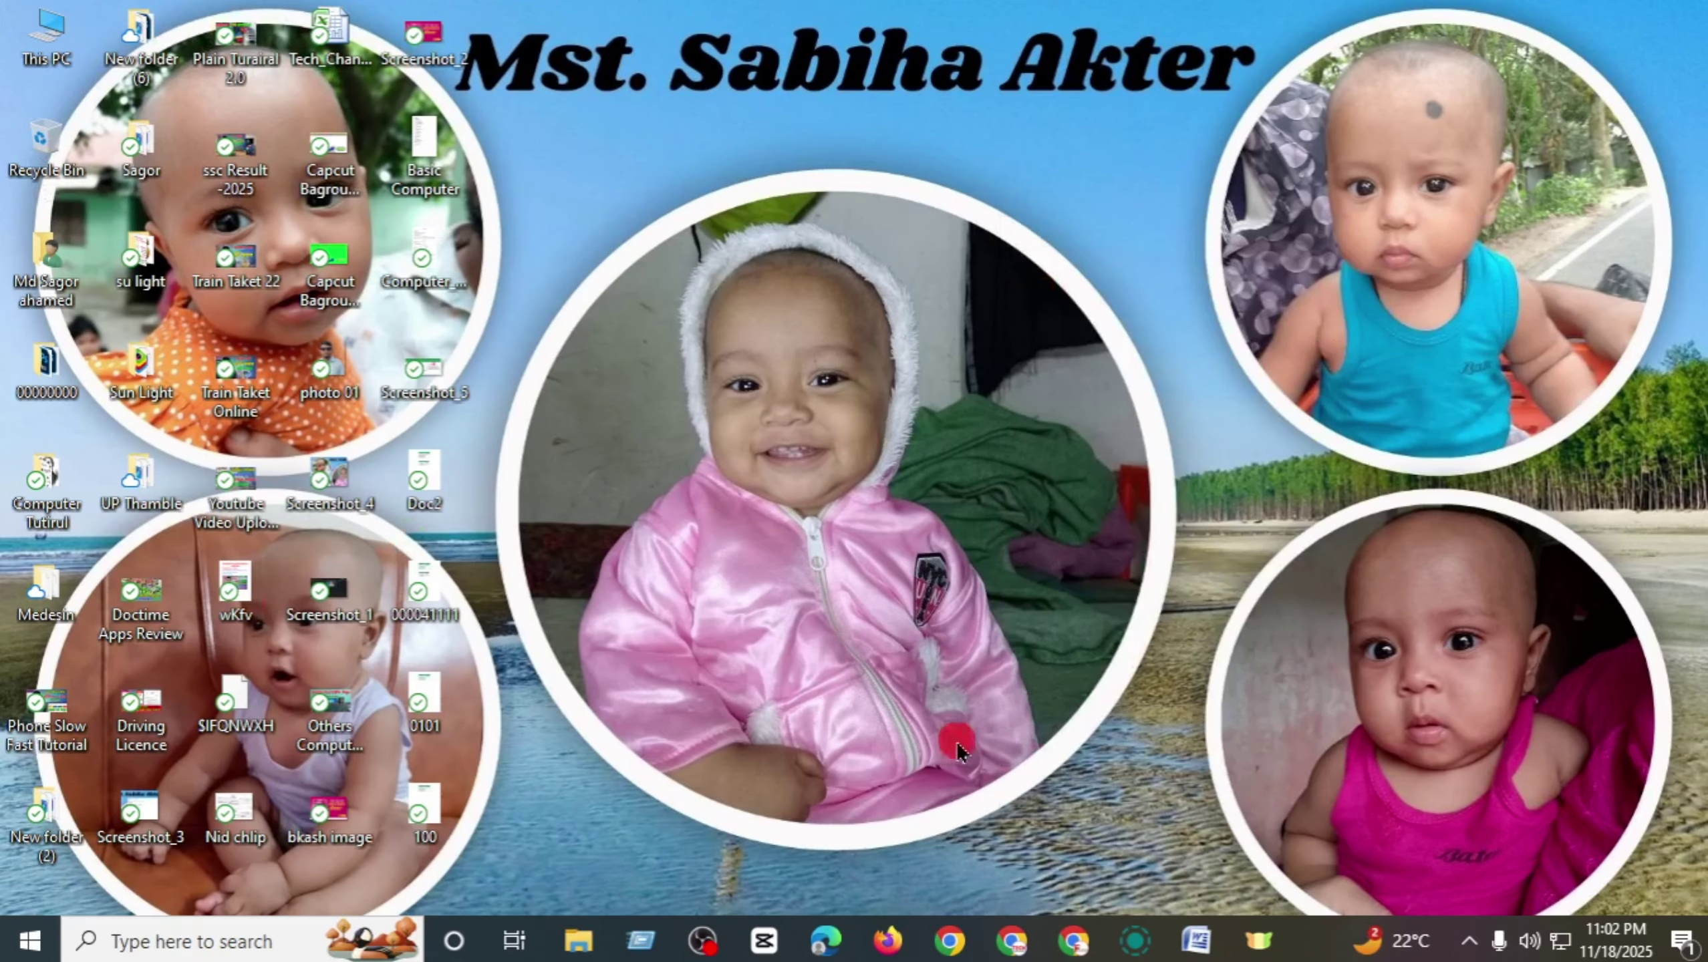
- Move the files beyond the second column of desktop icons into the UP Thamble folder, dismiss the File In Use dialog, and refresh the desktop
left_click_drag(899, 13, 244, 896)
left_click_drag(254, 619, 152, 502)
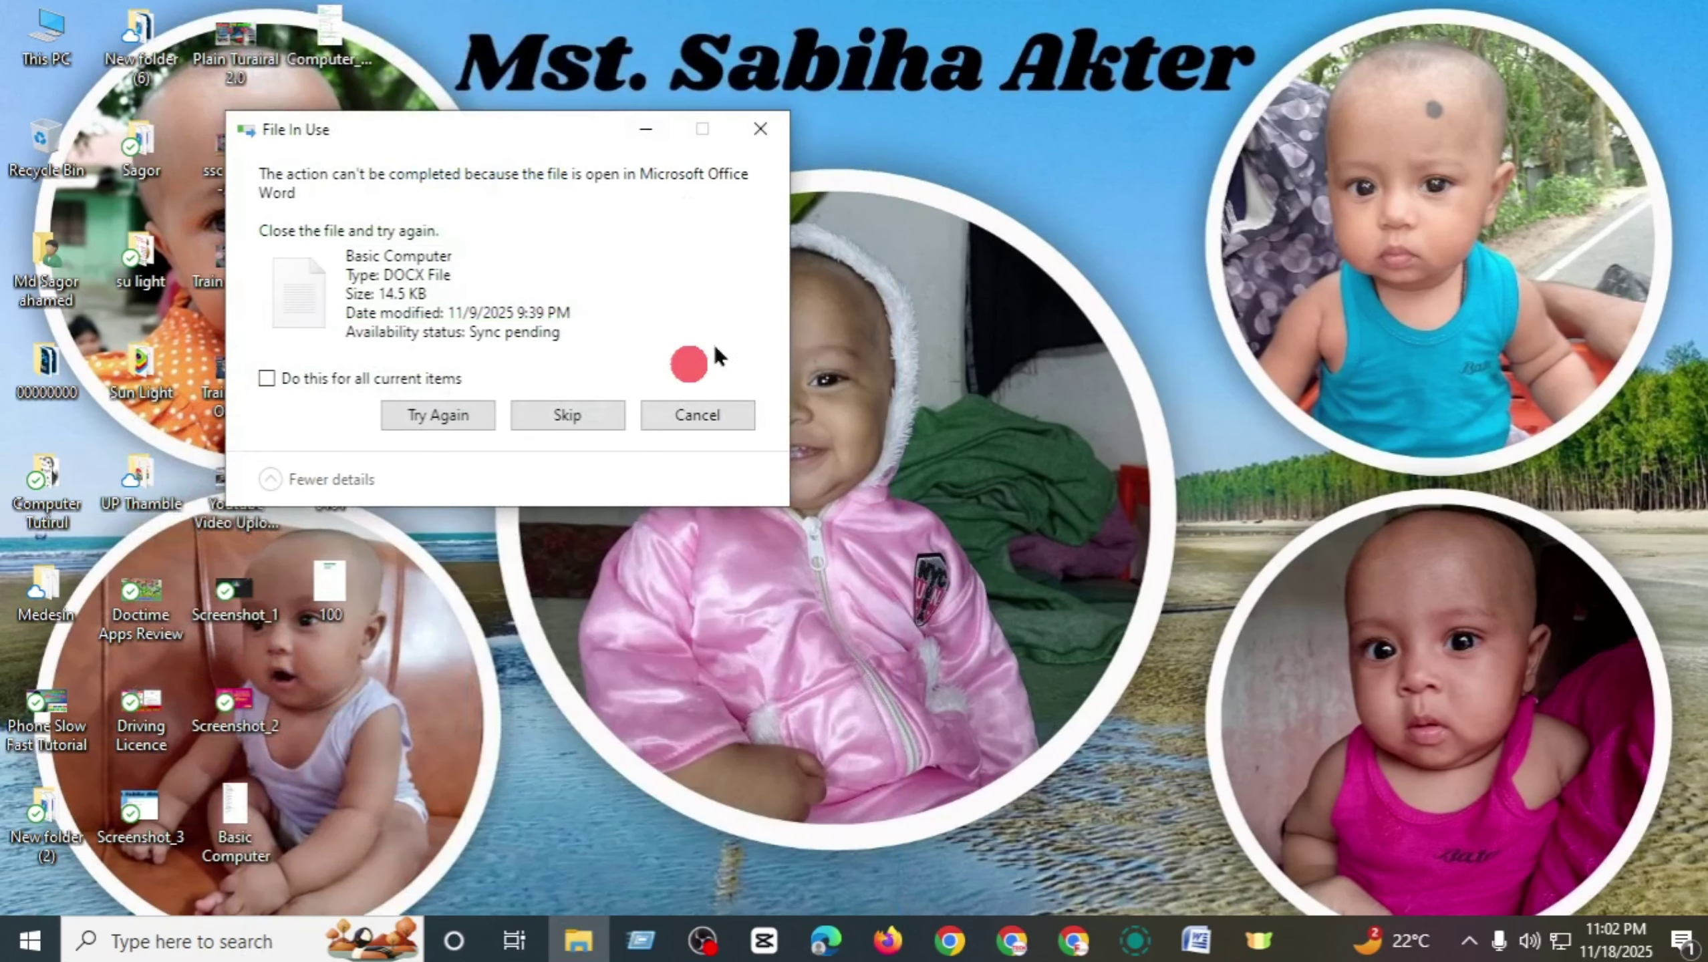
left_click(760, 128)
right_click(820, 153)
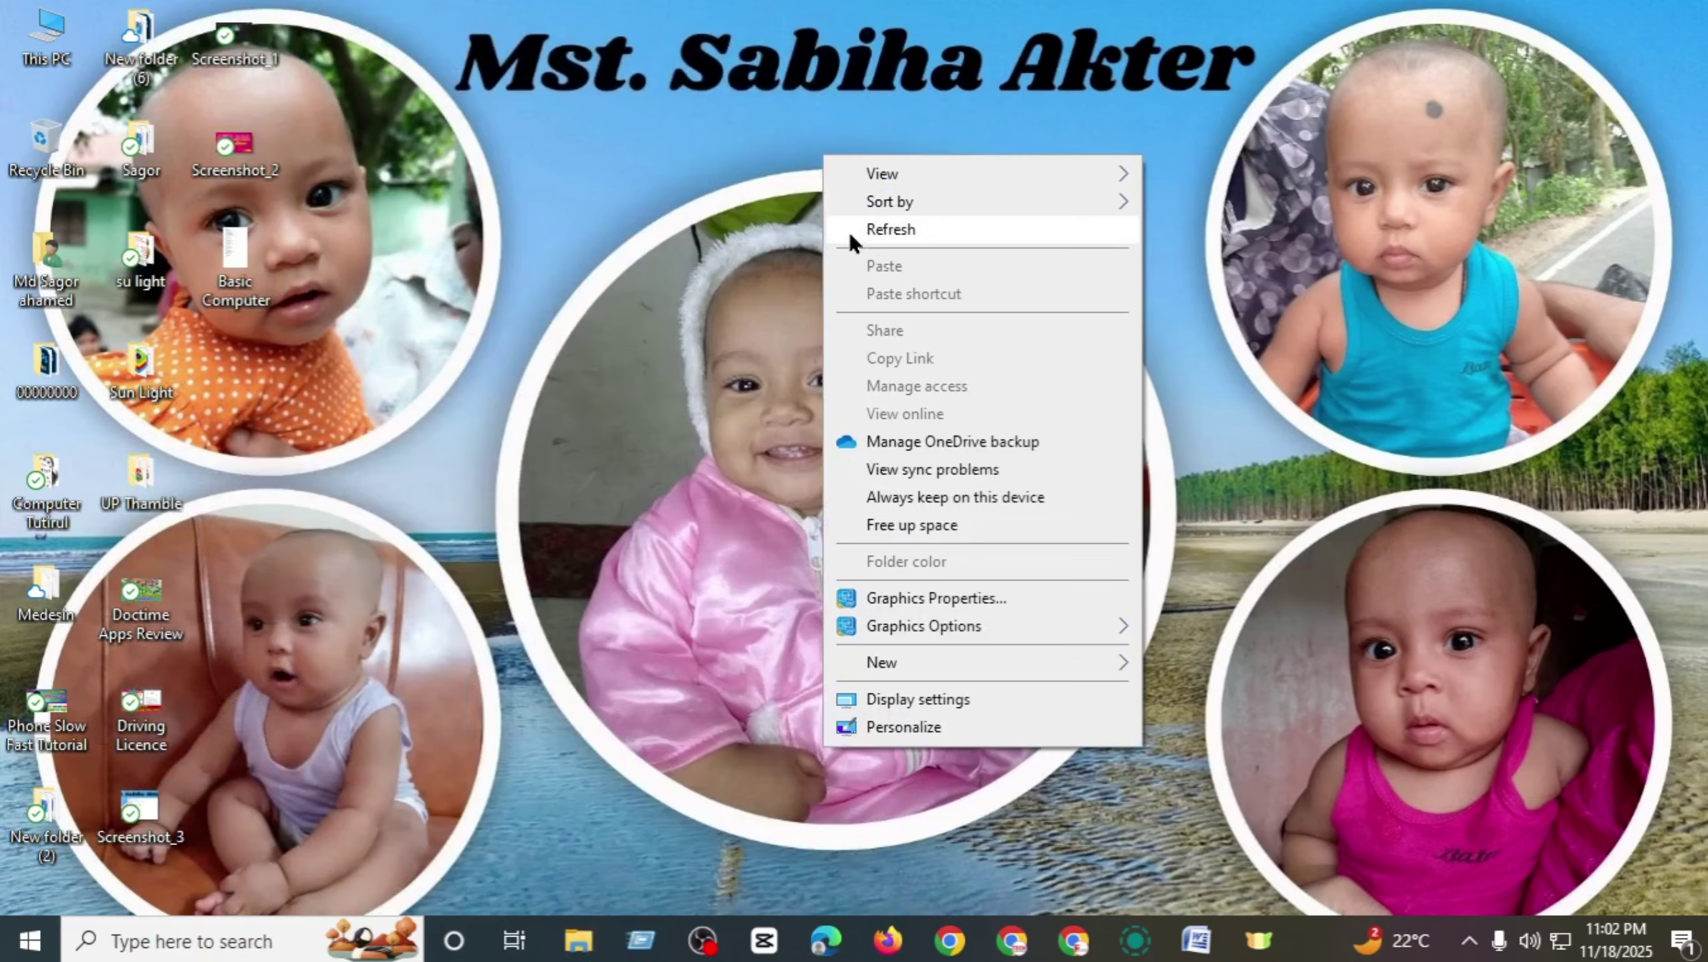
left_click(849, 229)
- Search Windows for "con", open Control Panel from the results, and maximize its window
left_click(29, 942)
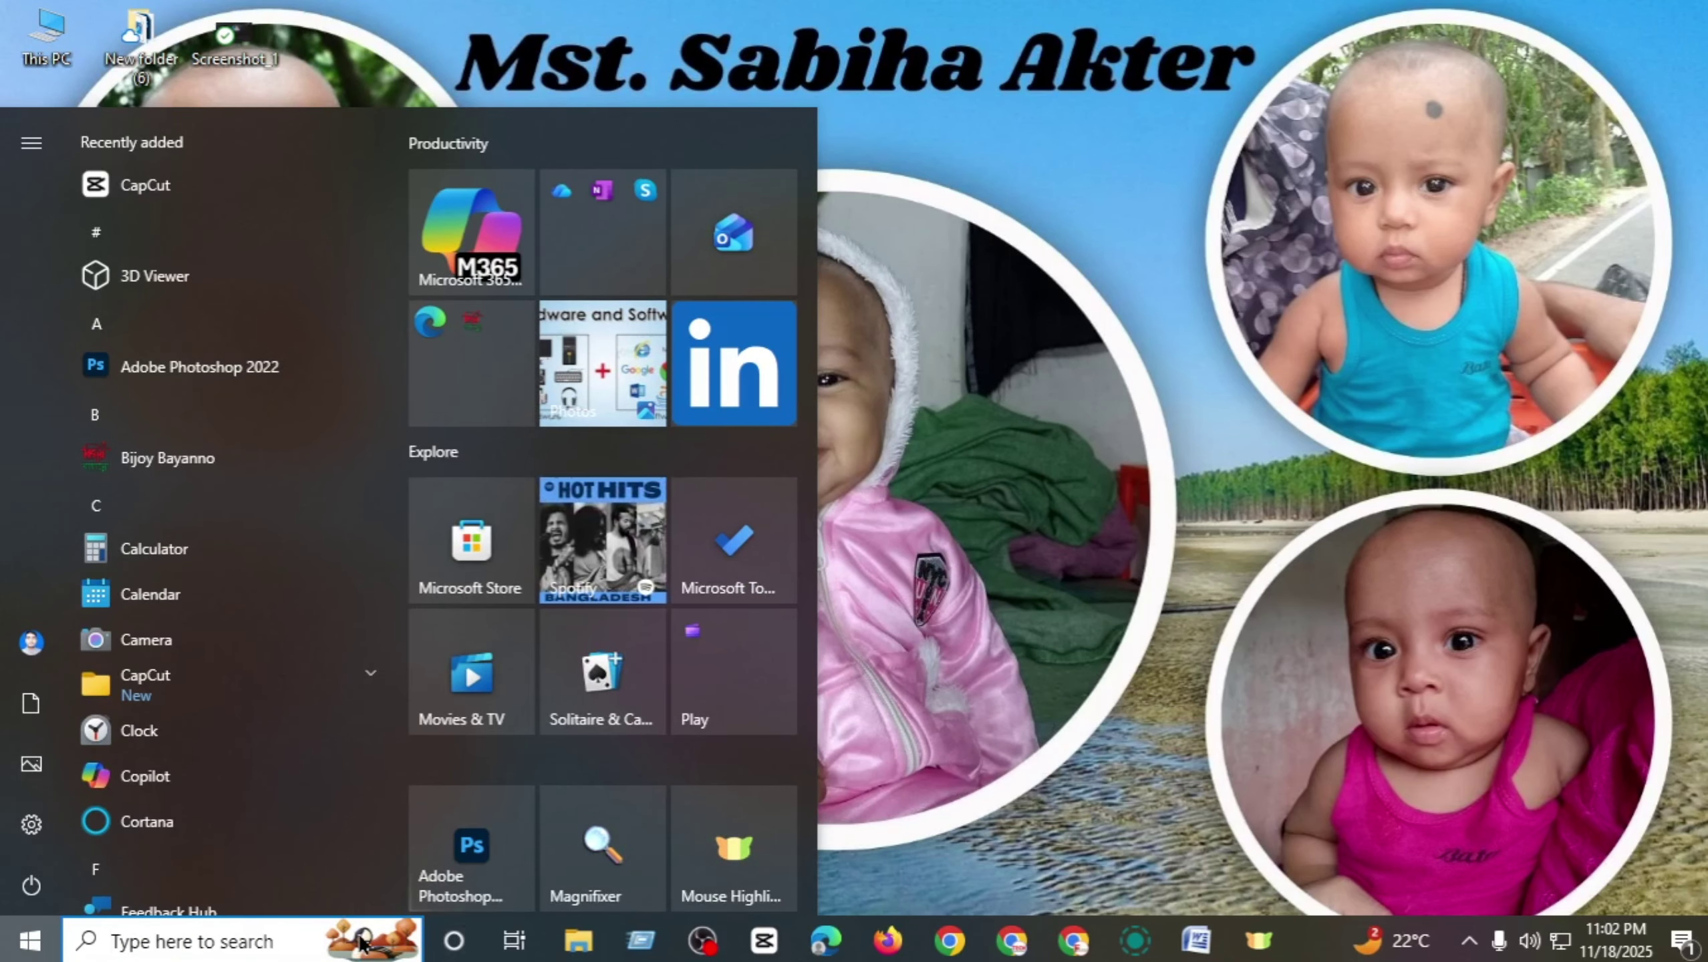
type("c")
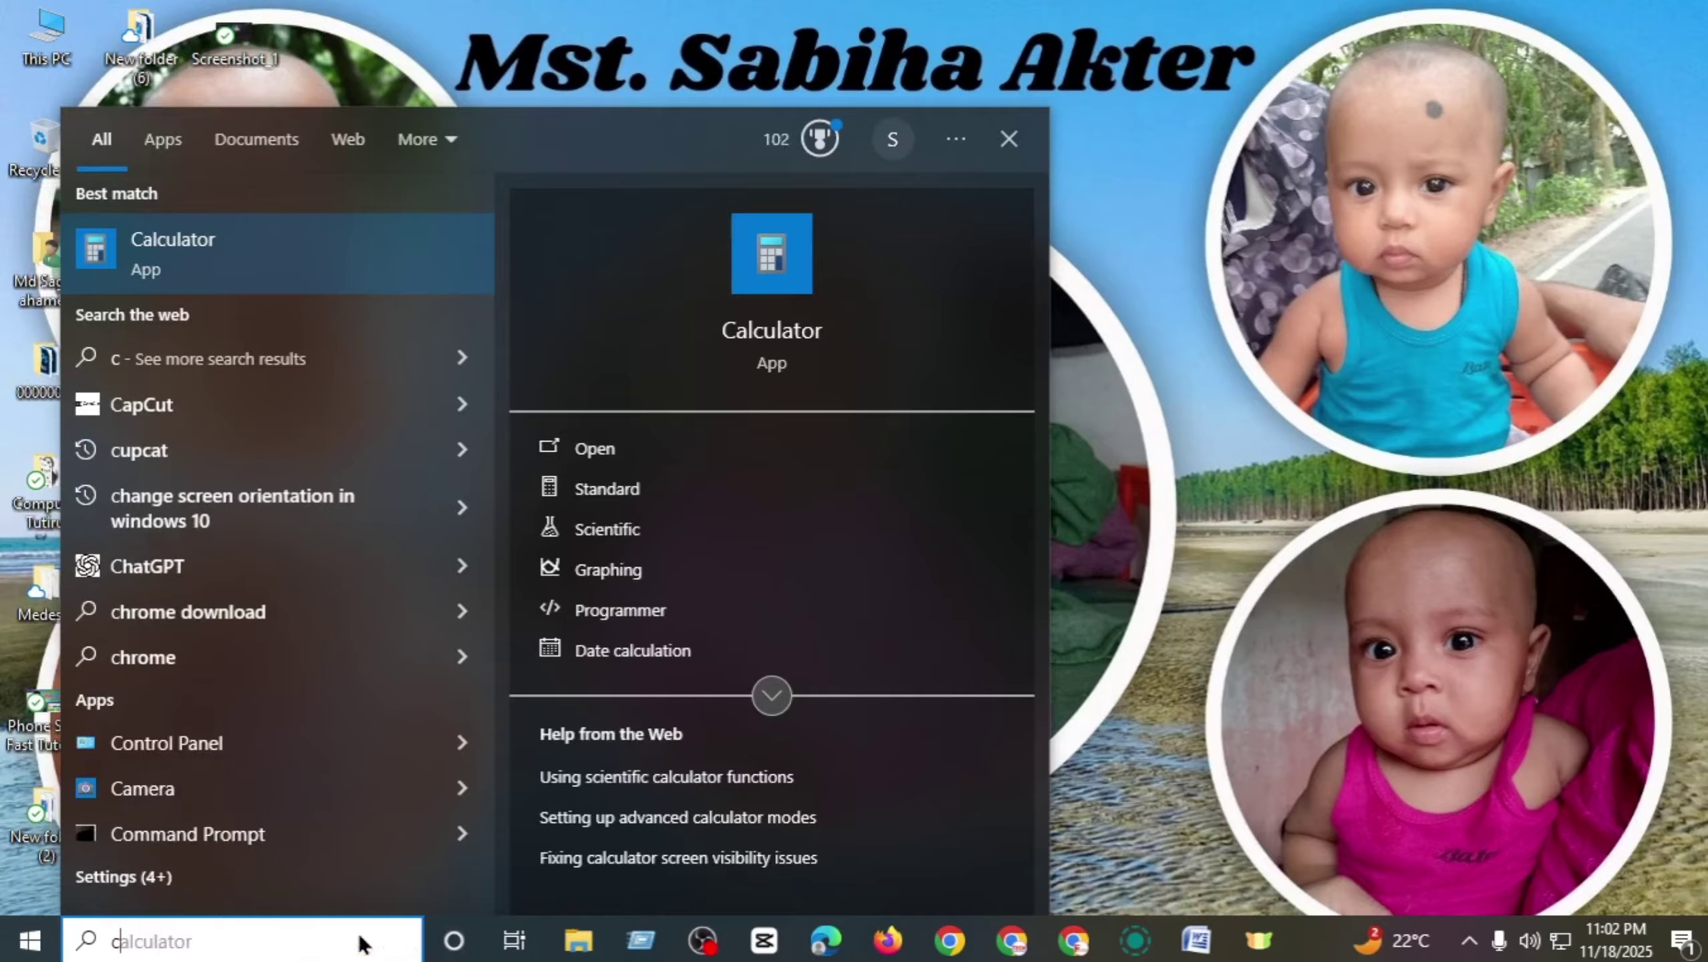
type("on")
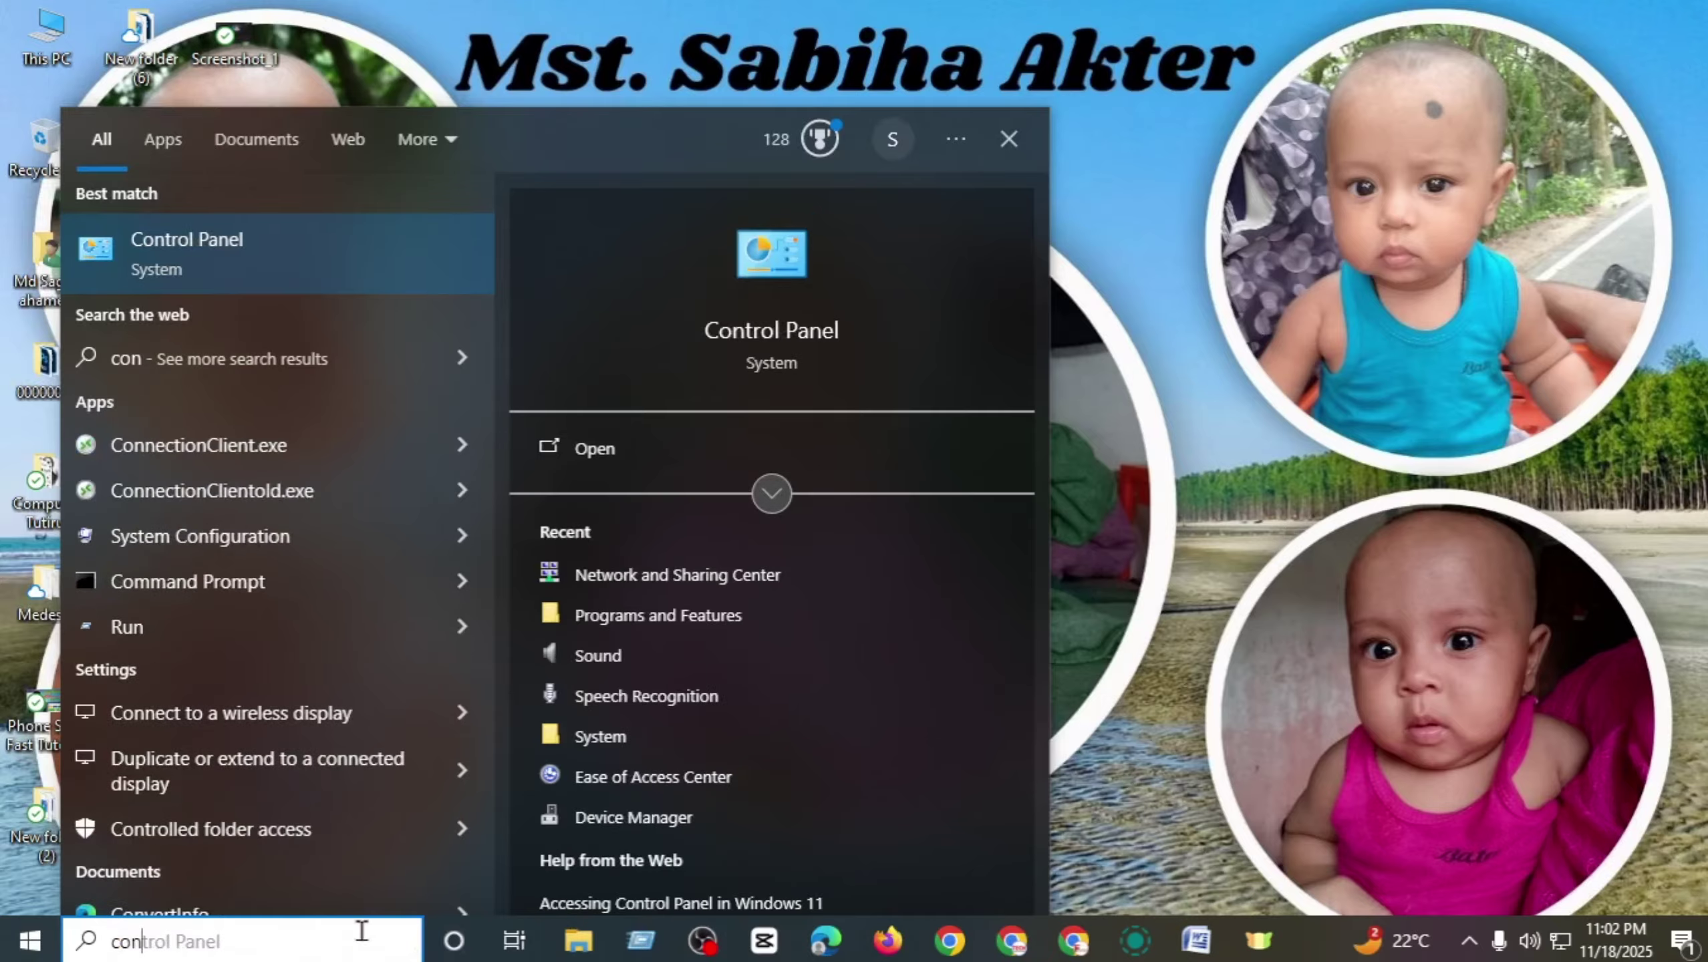
left_click(680, 450)
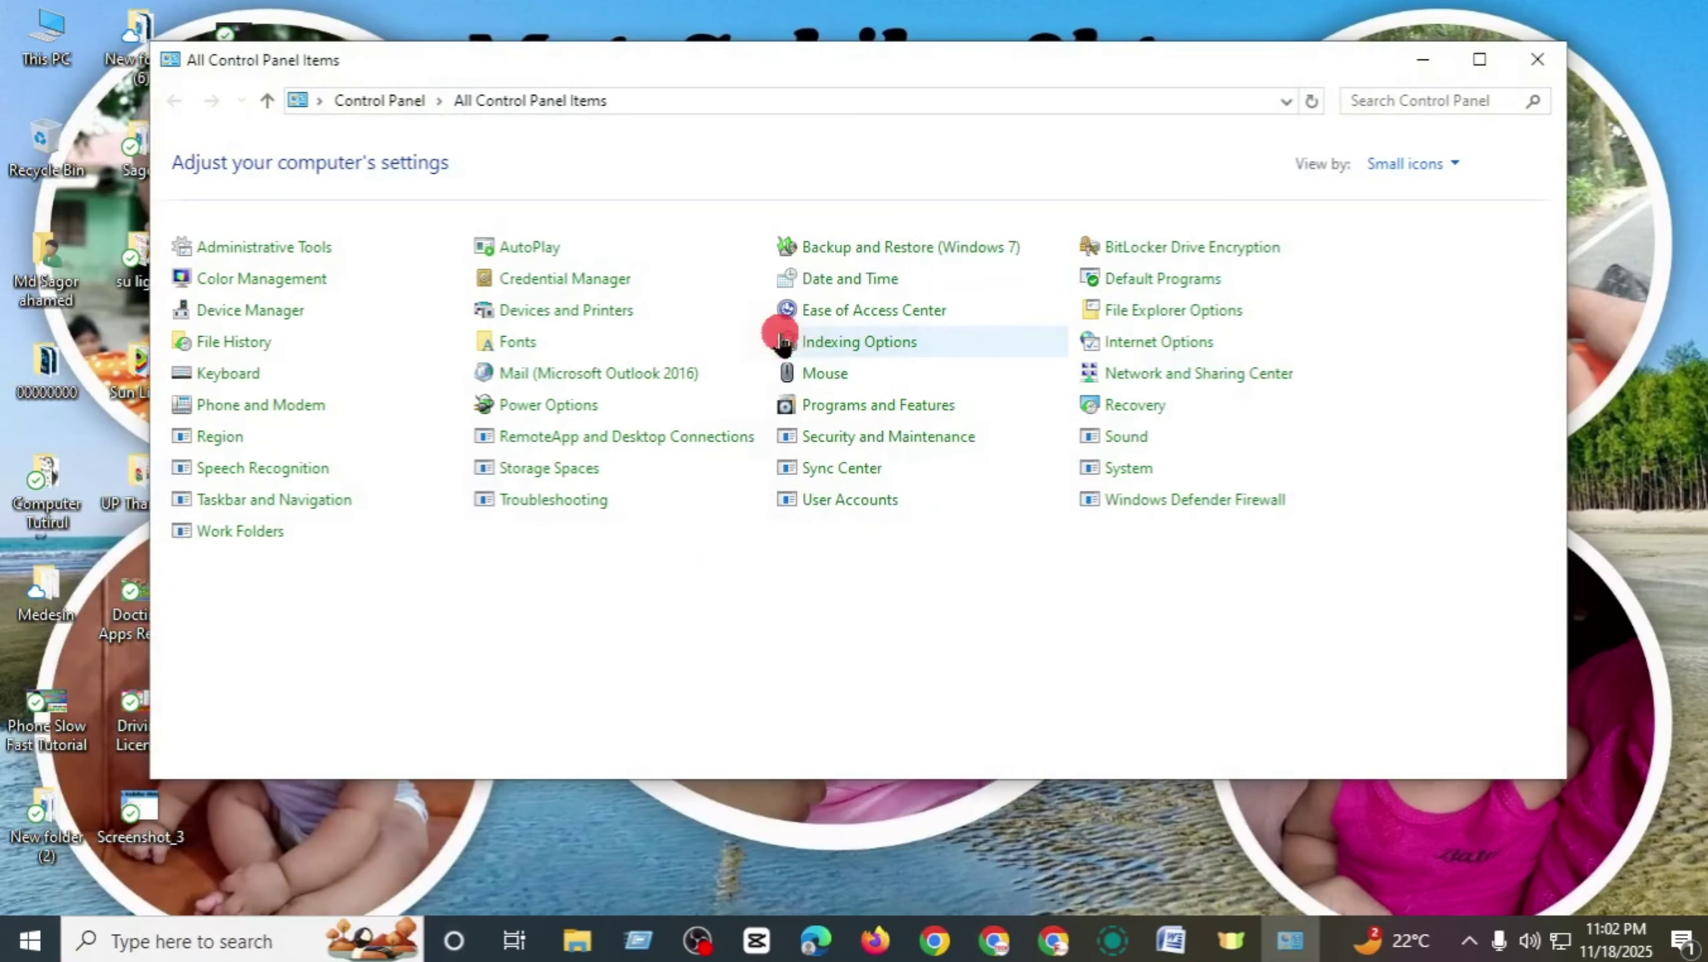
left_click(1483, 62)
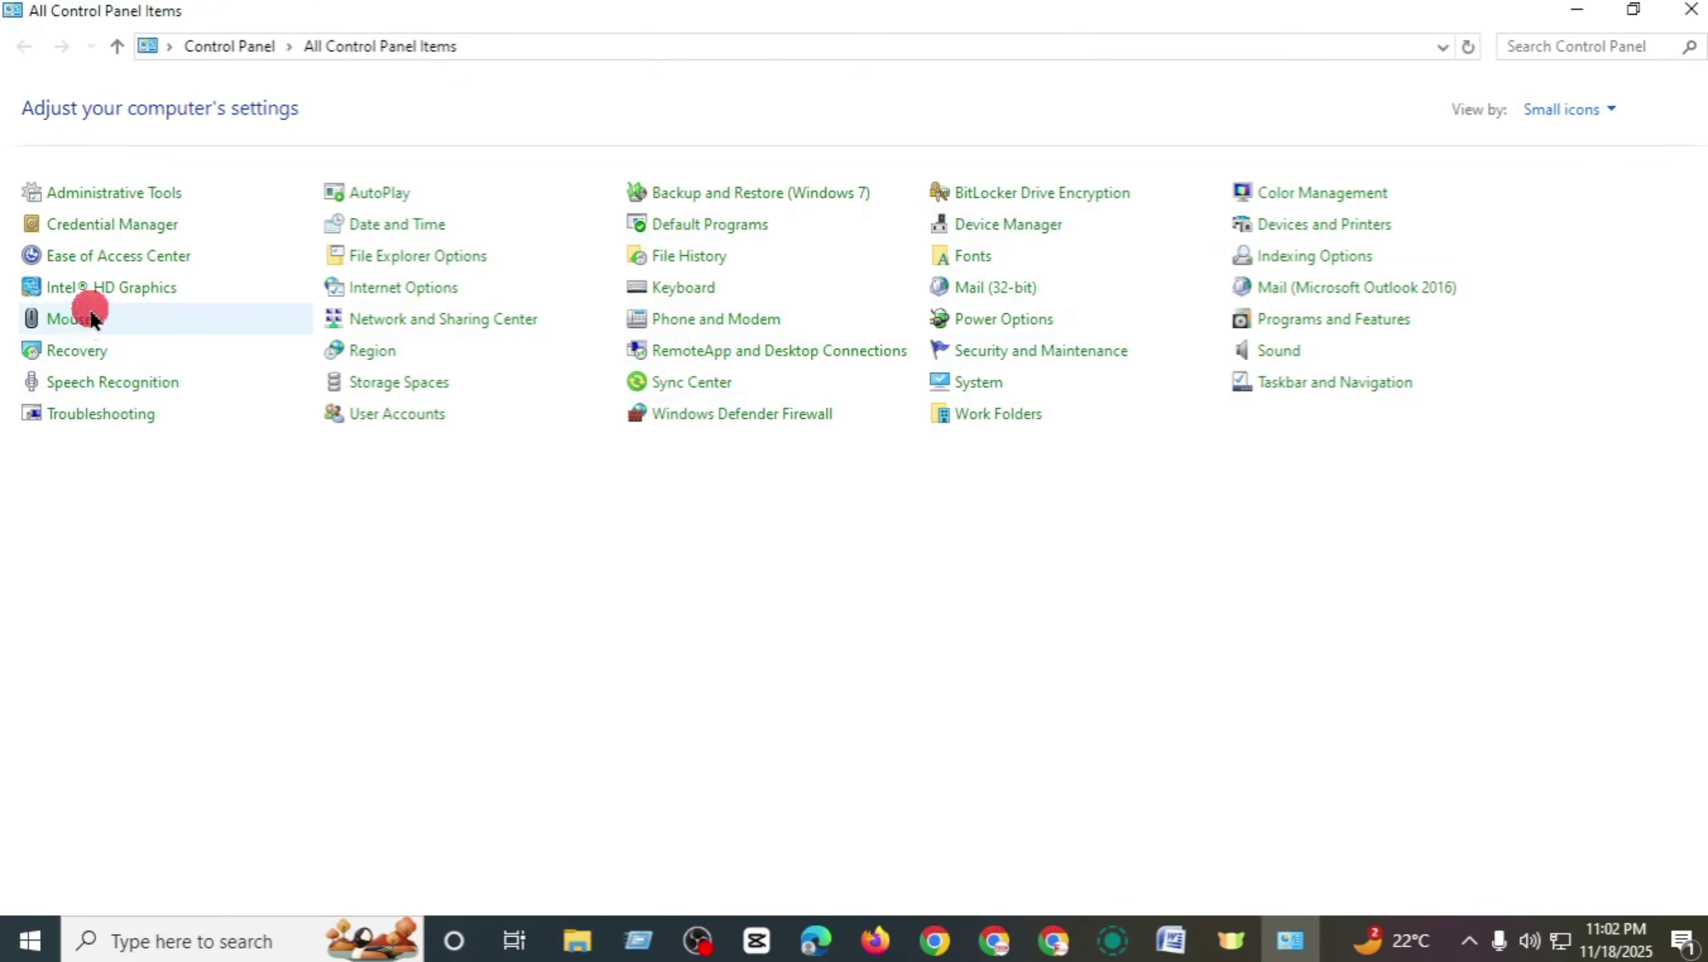
- Open the Keyboard properties to view the speed settings, and close both the dialog and Control Panel
left_click(684, 289)
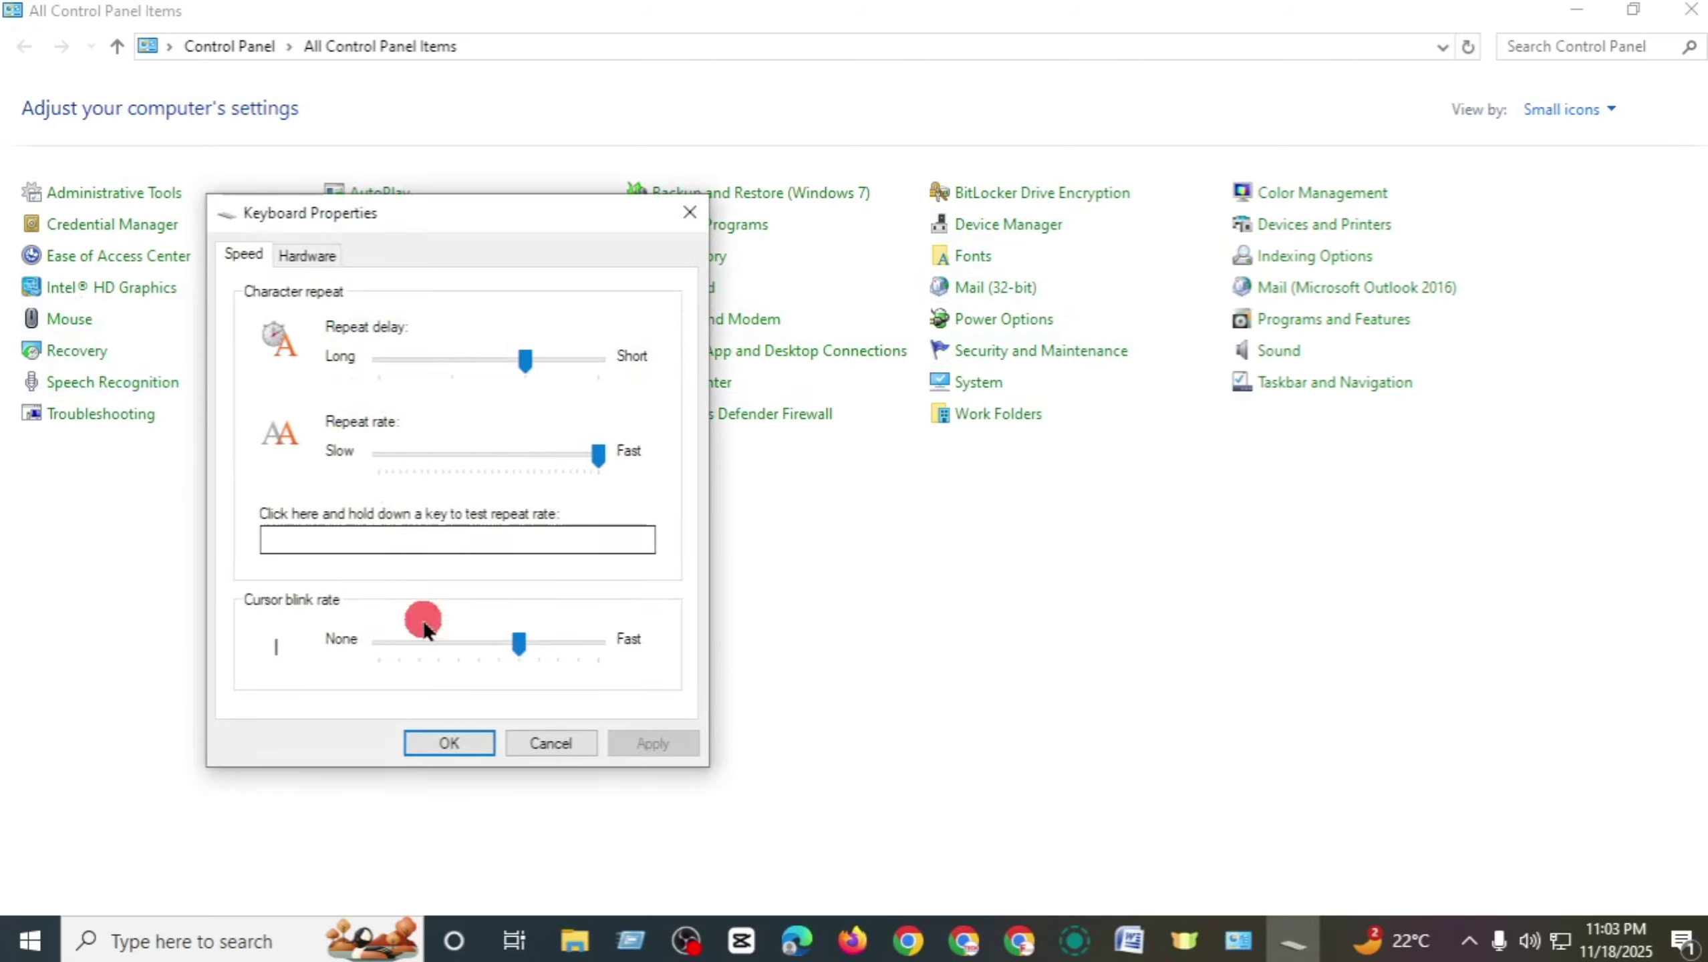
left_click(690, 212)
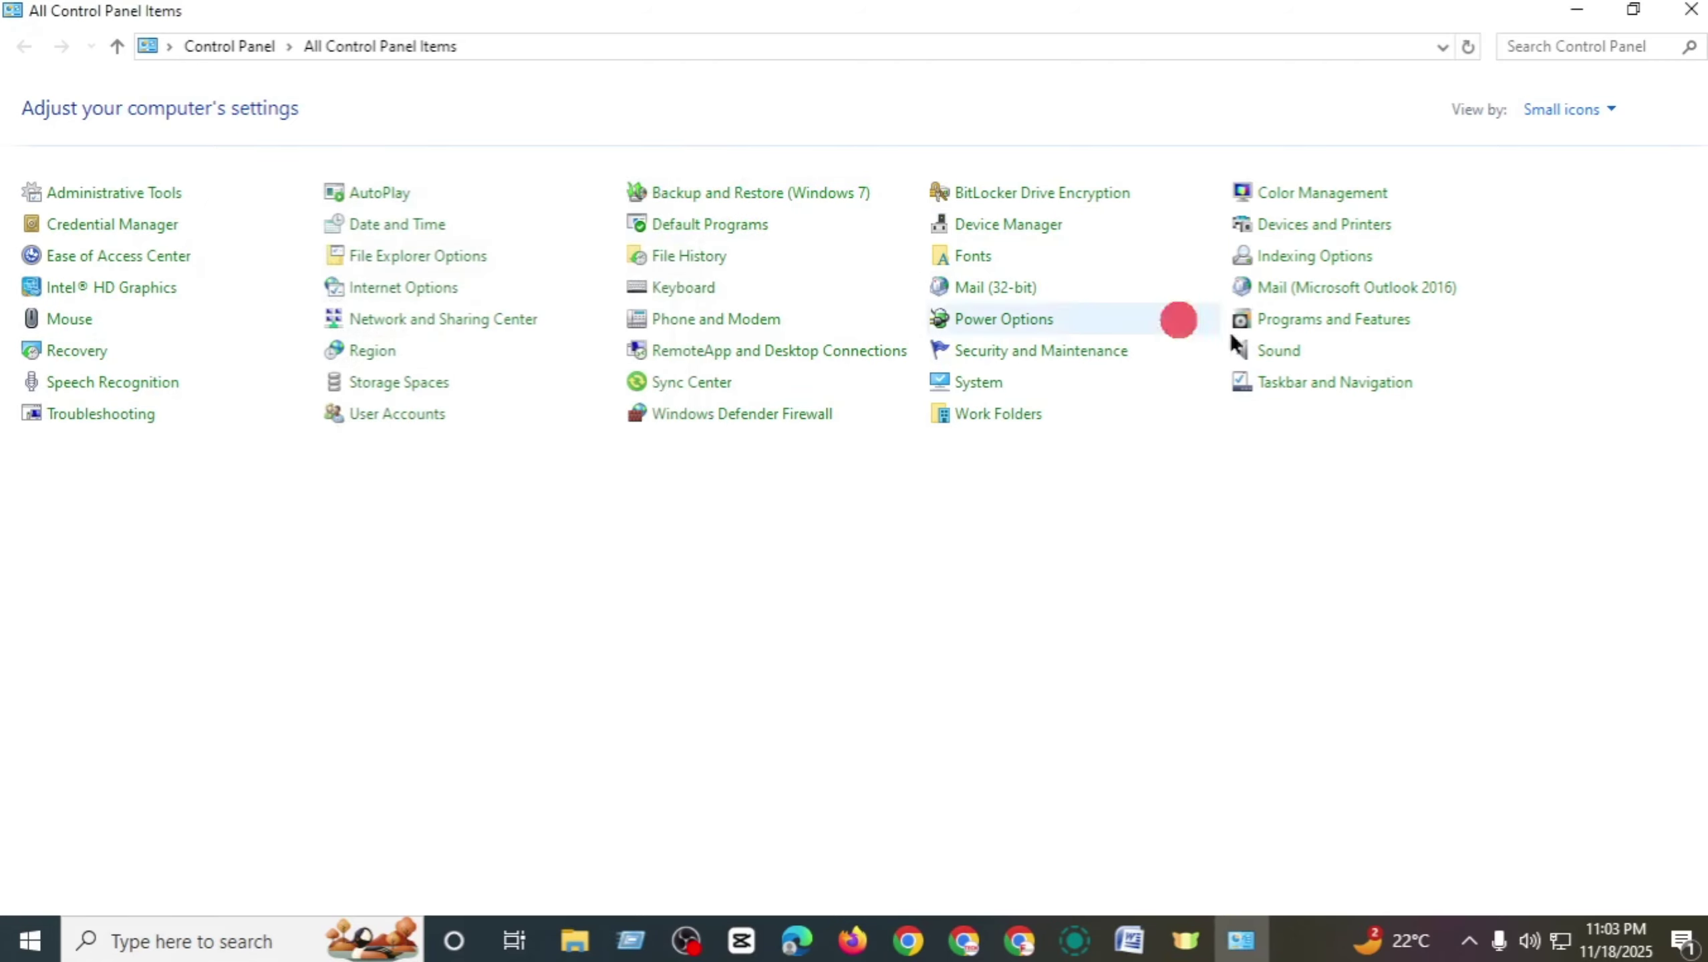
left_click(1690, 9)
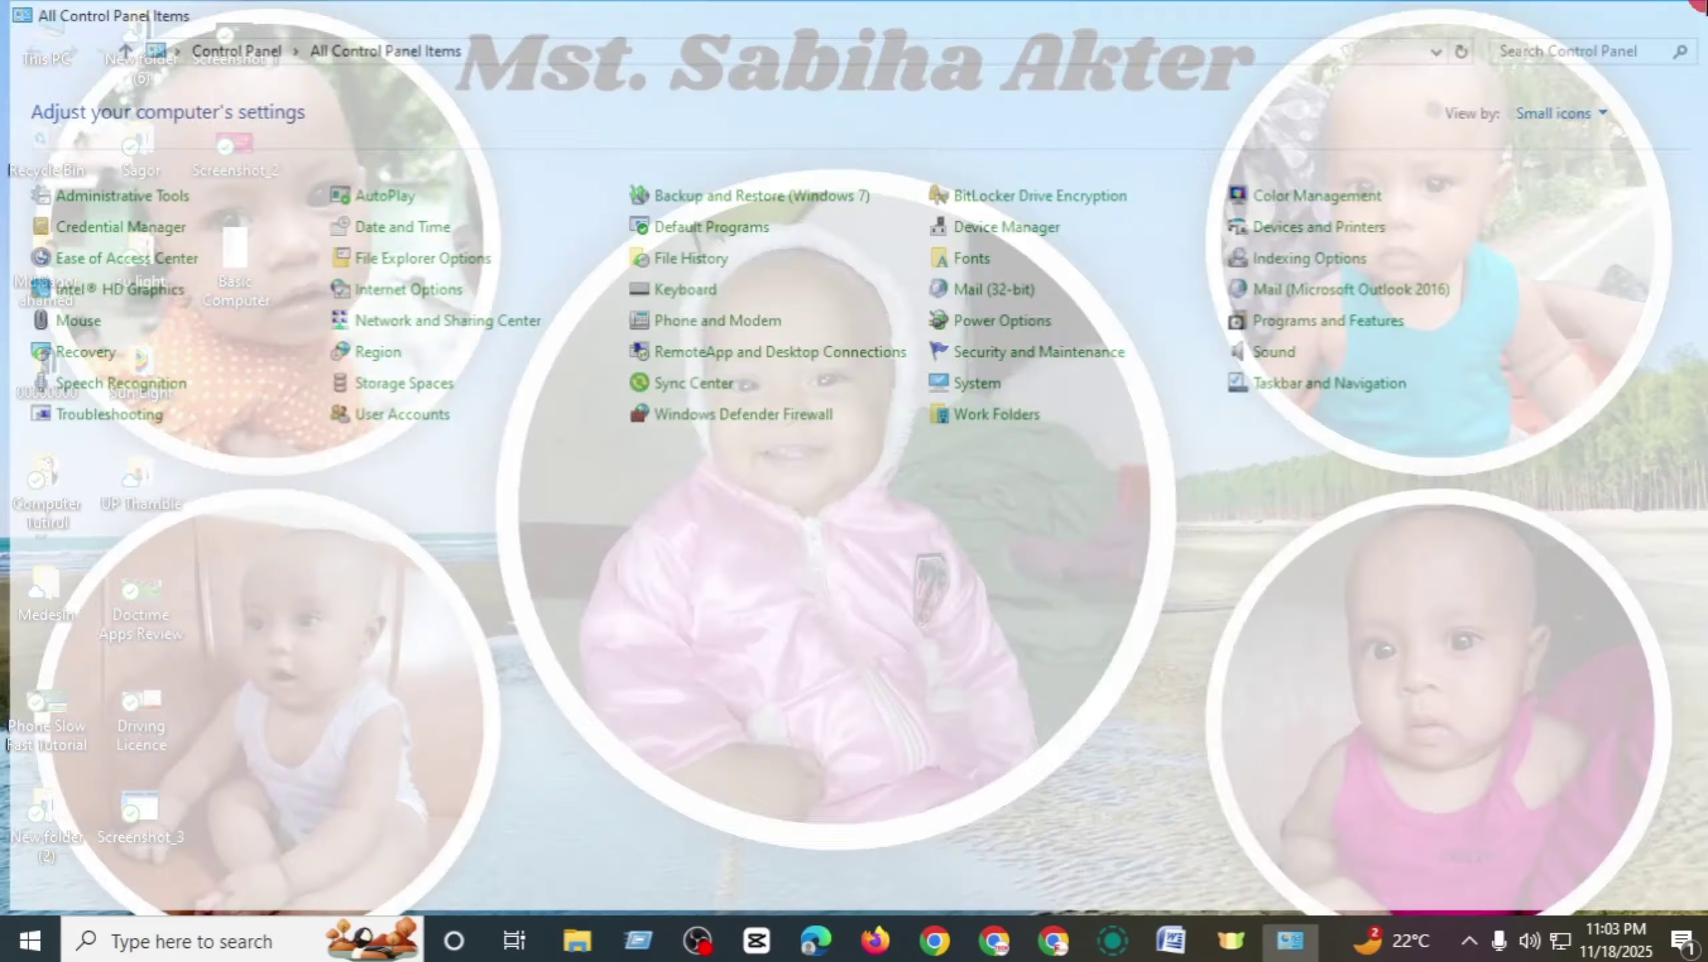
- Find Media Player in the Start menu's app list, uninstall it, and close the Start menu
left_click(29, 940)
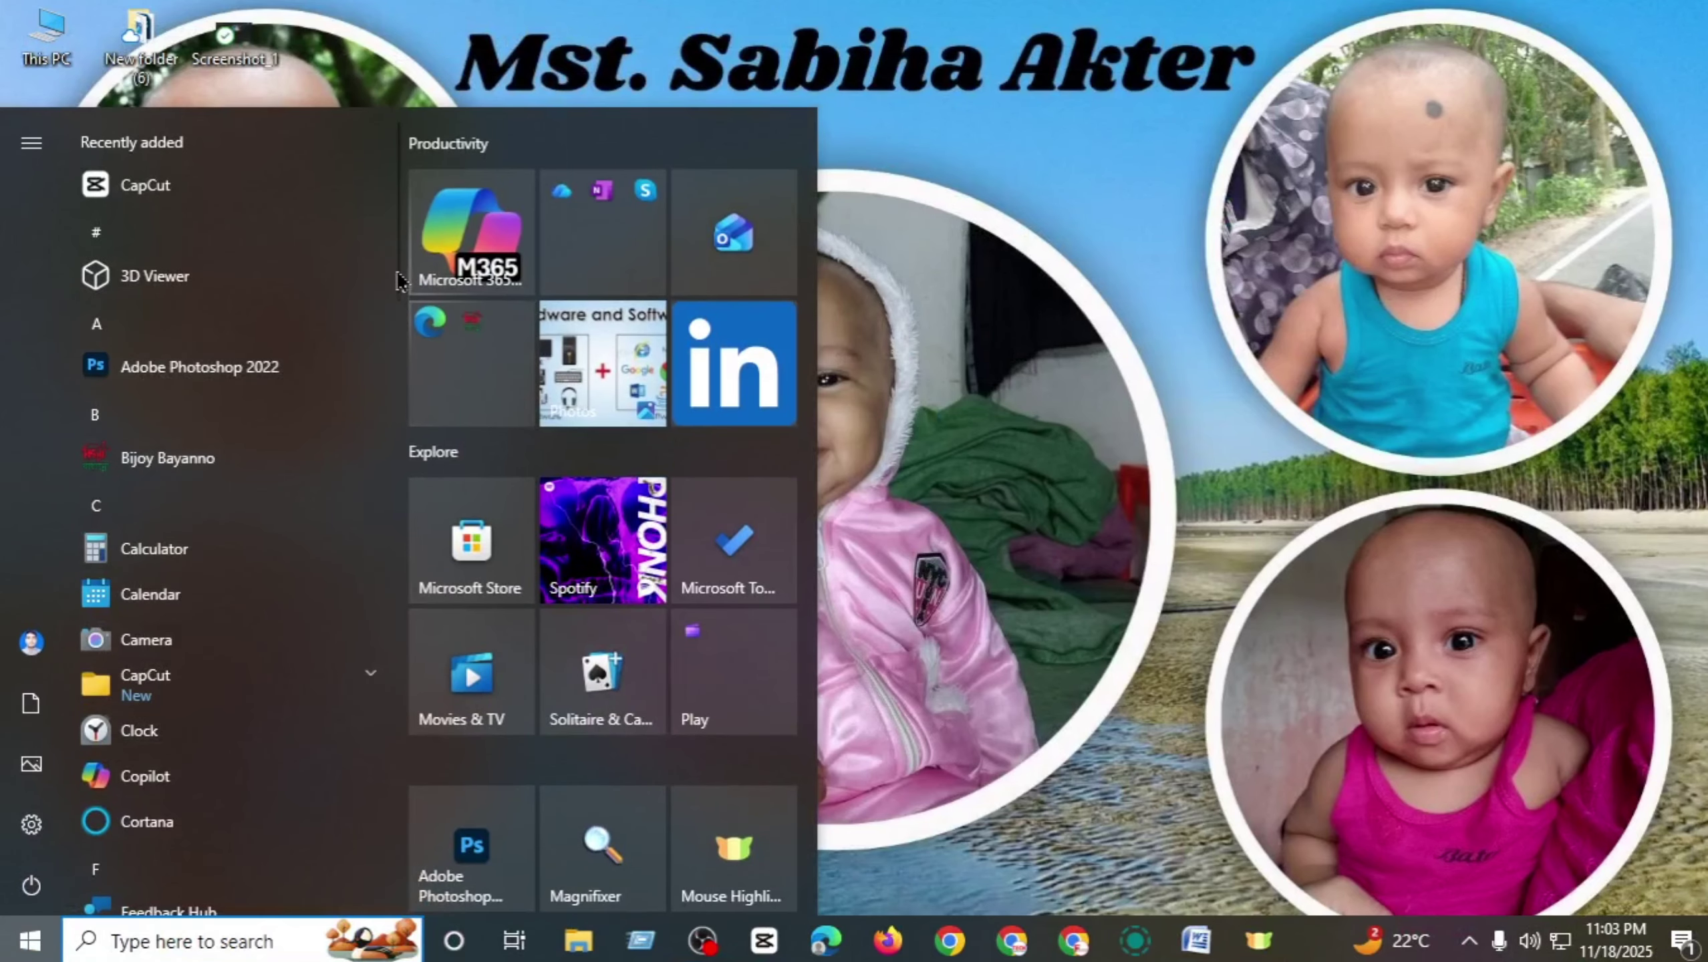
mouse_move(393, 267)
left_mouse_down()
mouse_move(431, 869)
mouse_move(430, 334)
left_mouse_up()
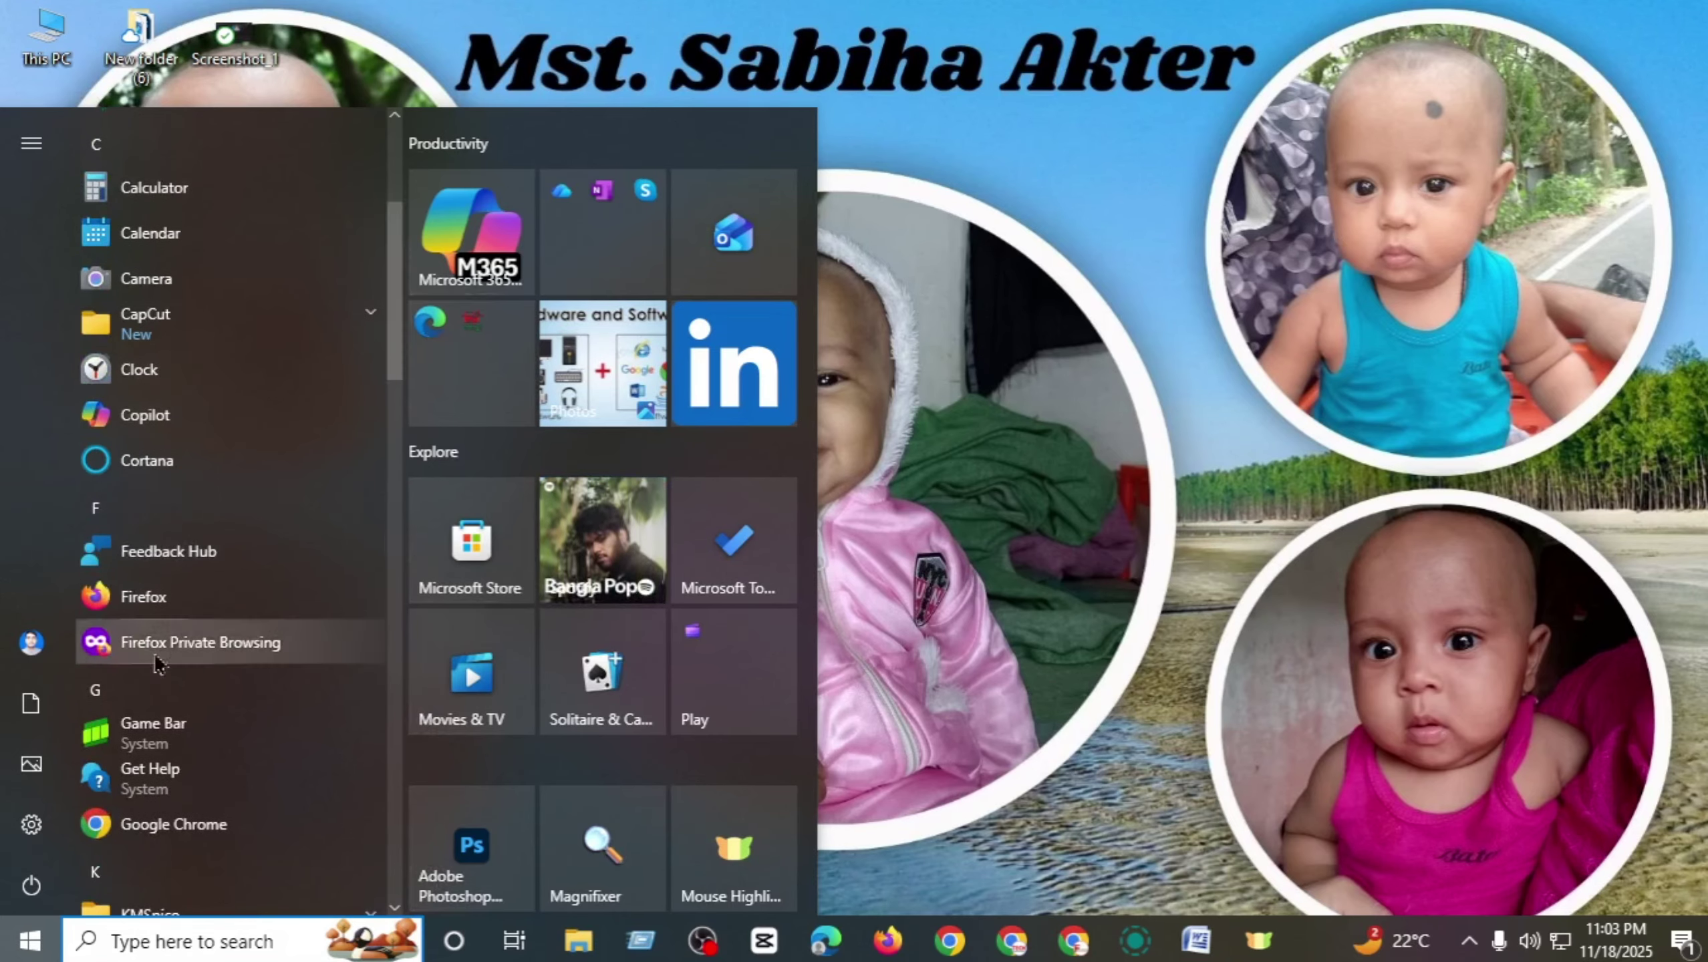
left_click_drag(393, 350, 395, 497)
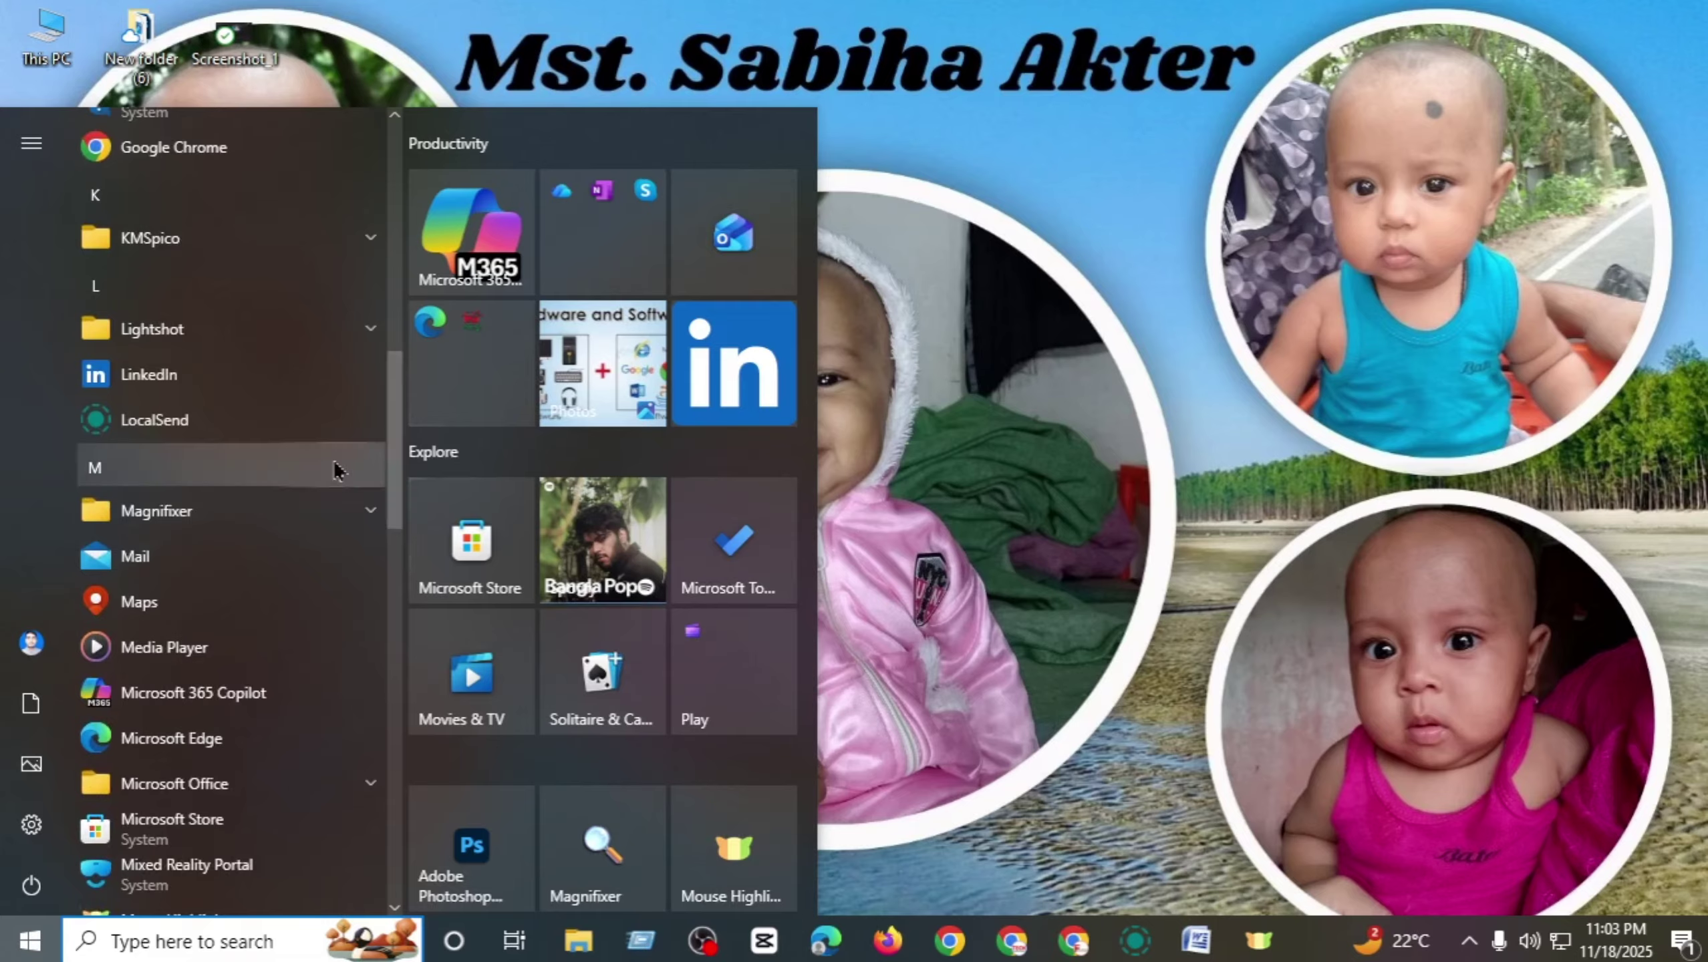
right_click(182, 664)
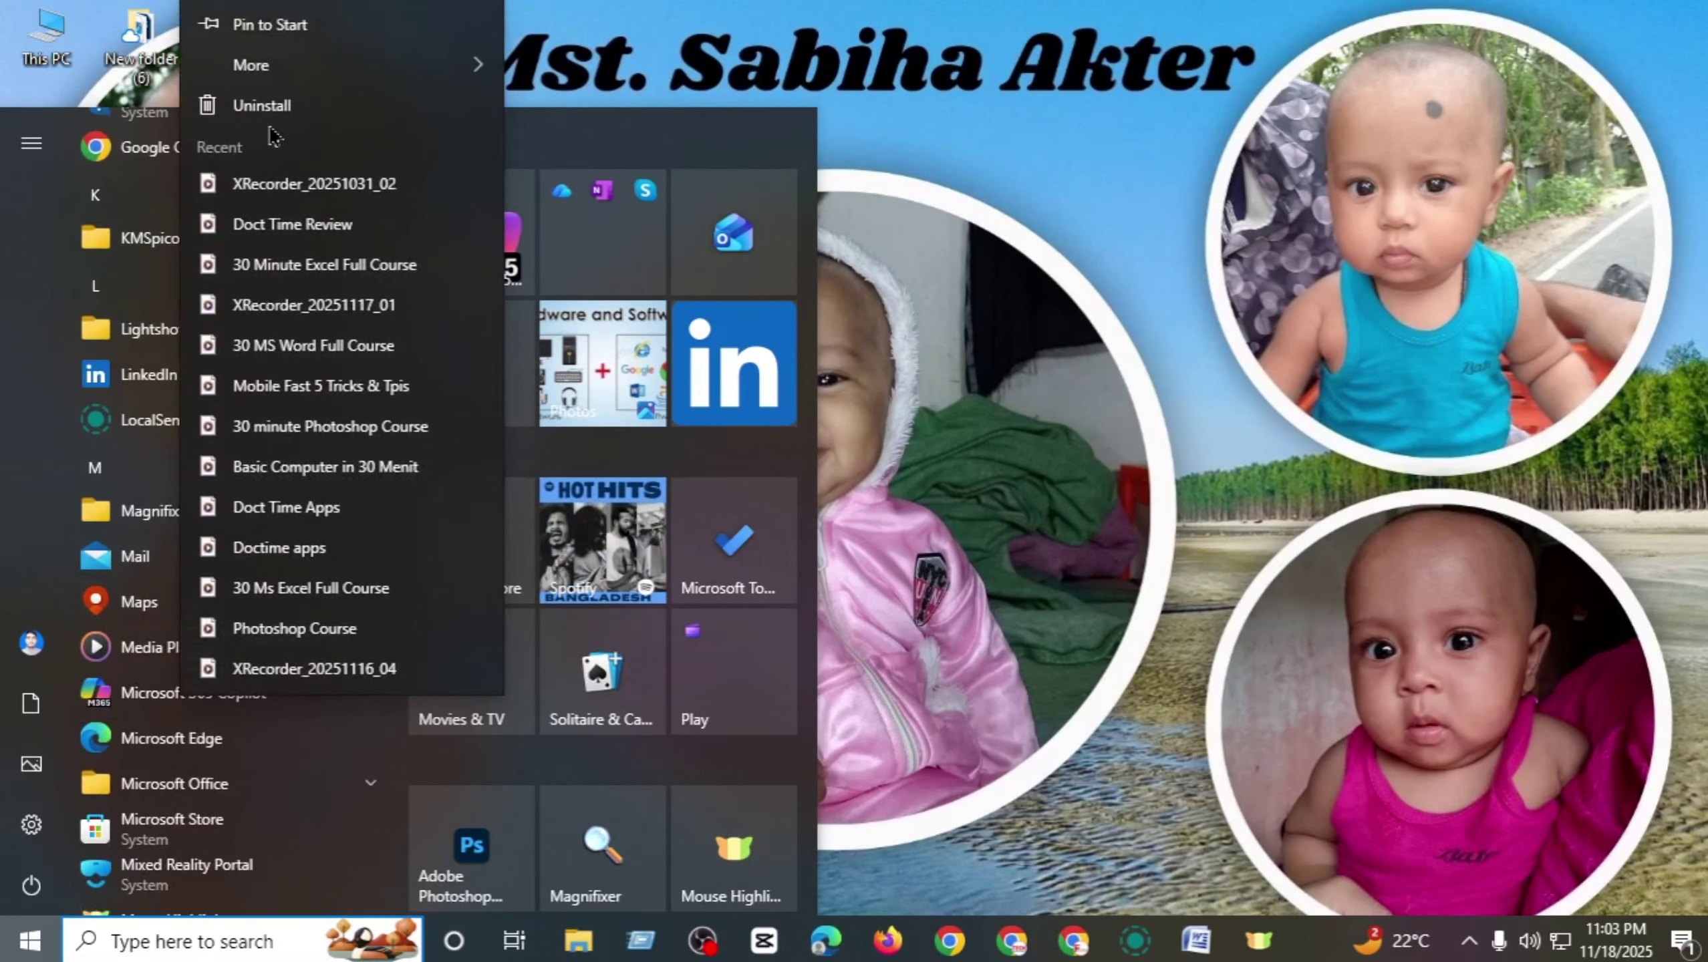
left_click(272, 108)
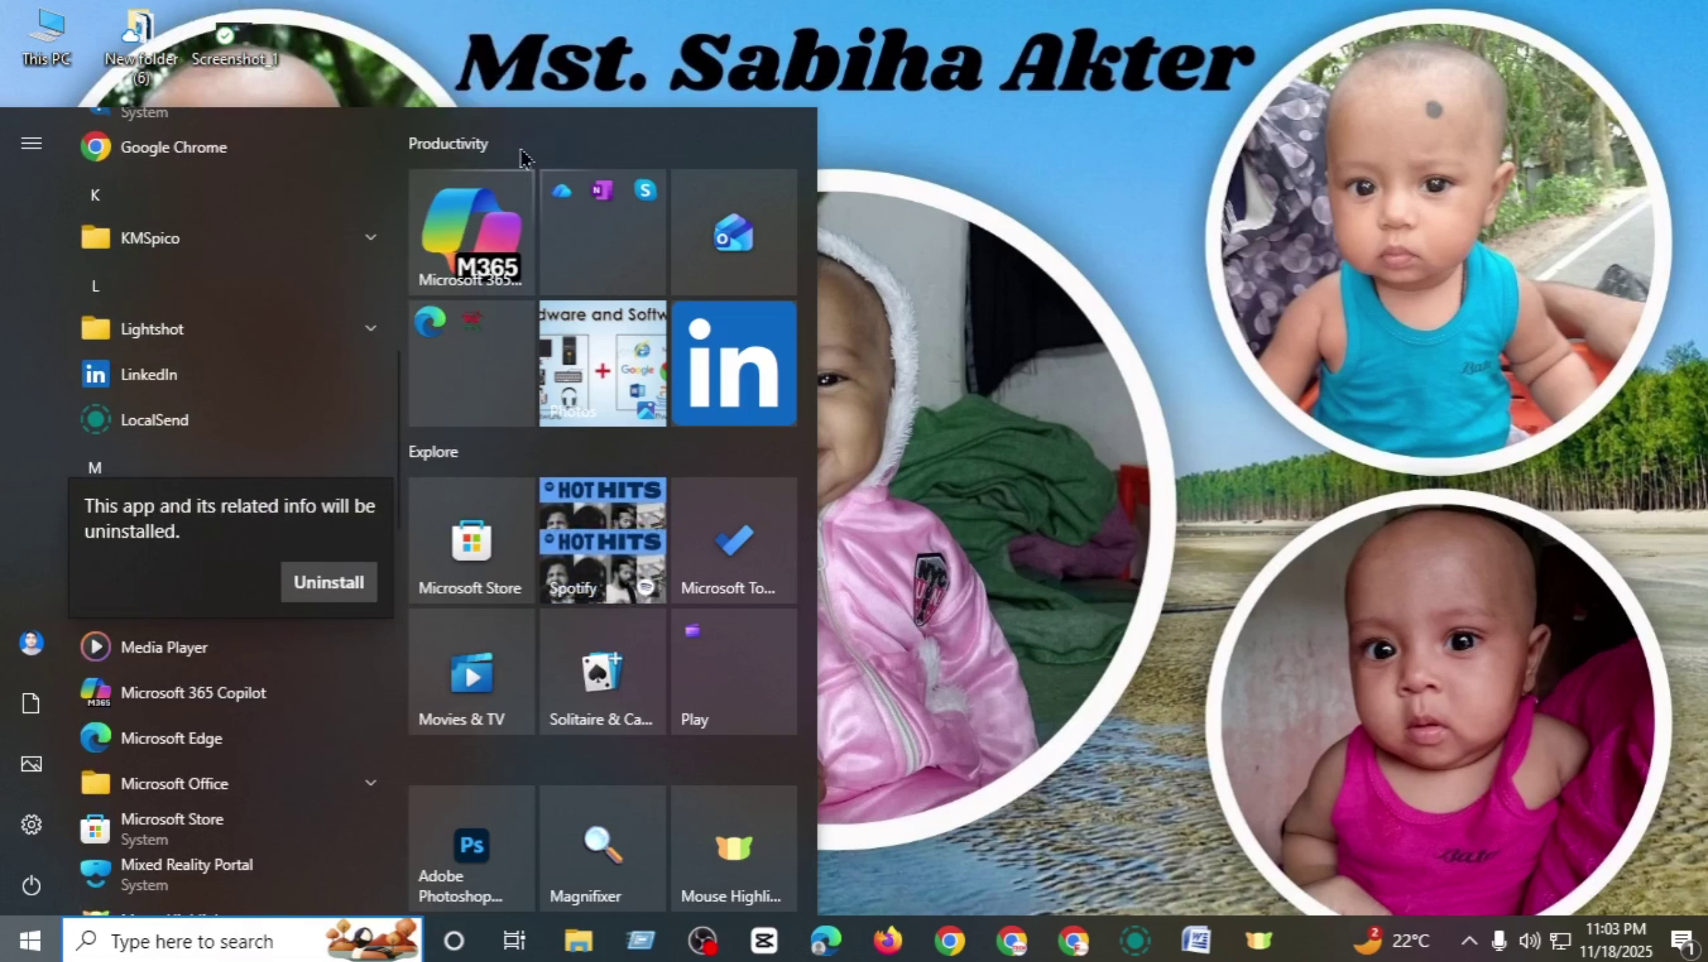
left_click(316, 584)
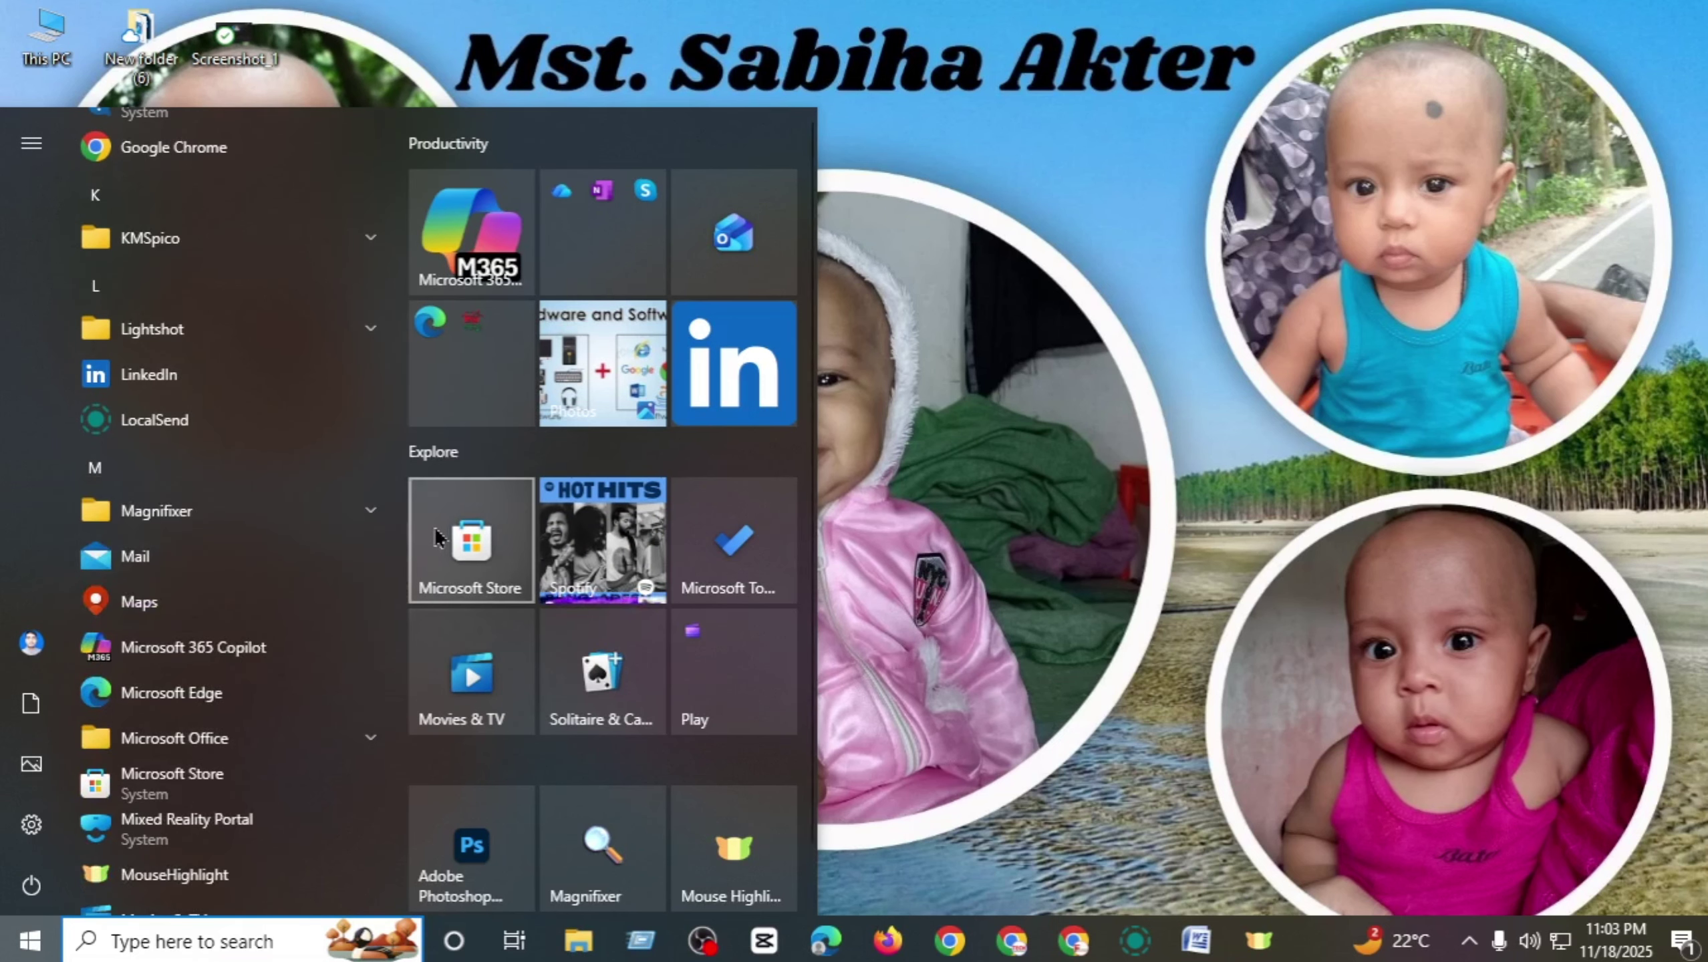
left_click(1108, 480)
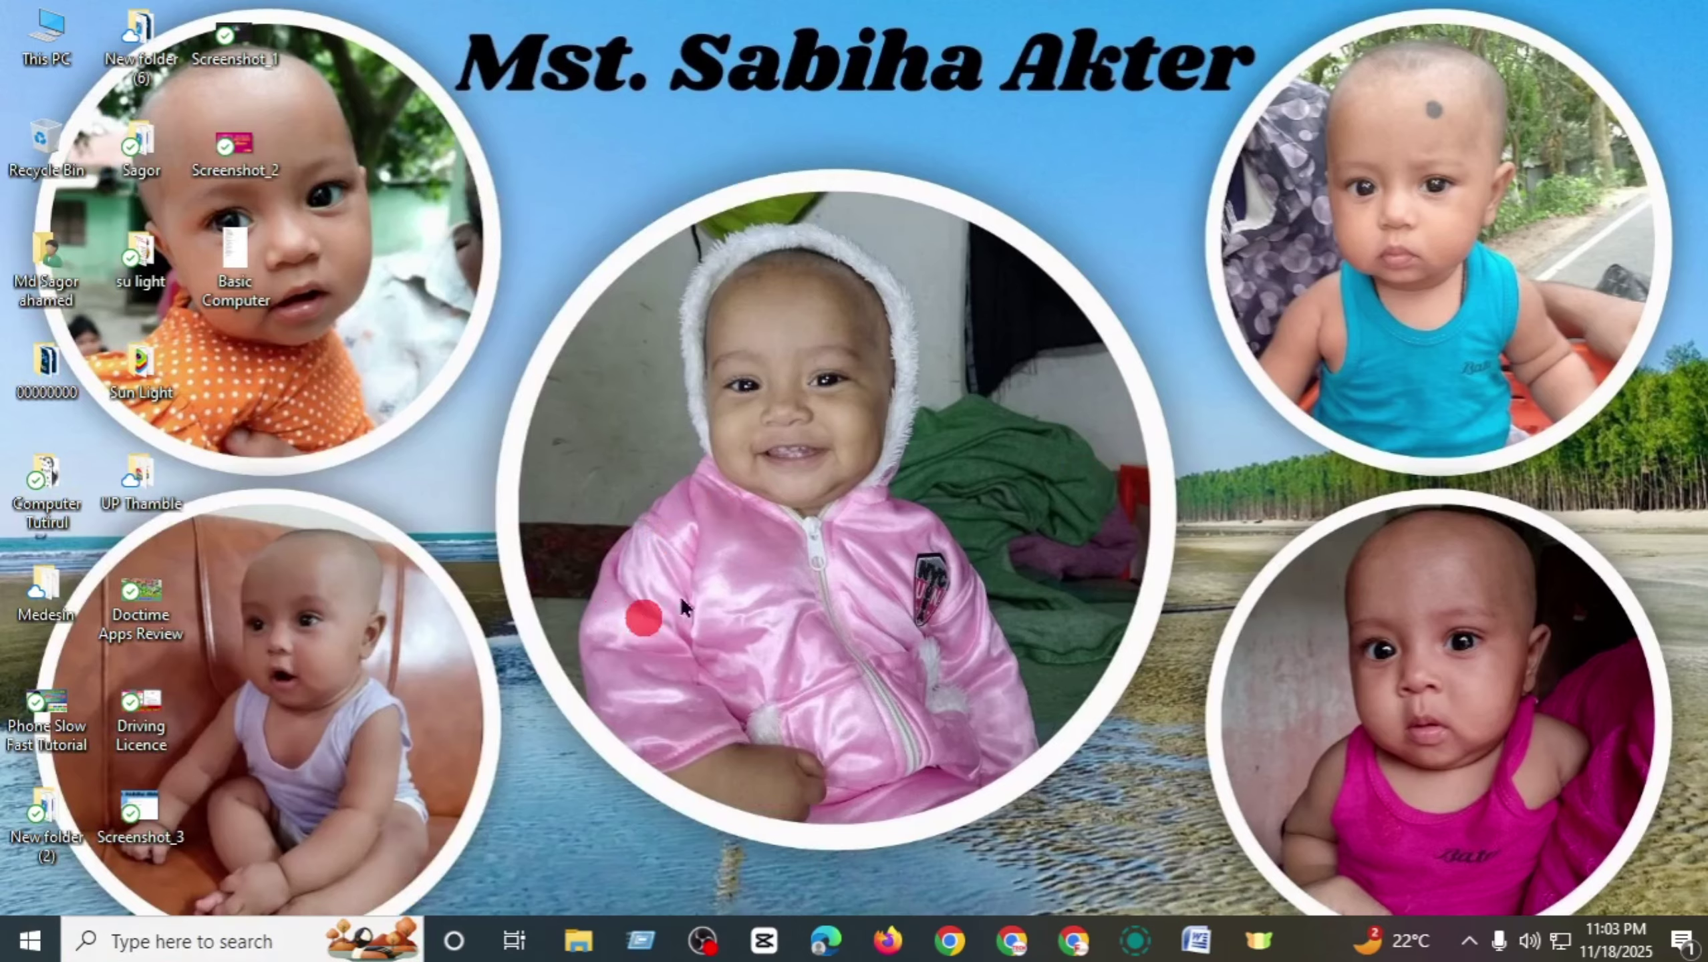
- Find the Camera app in the Start menu's app list, uninstall it, and close the Start menu
left_click(30, 940)
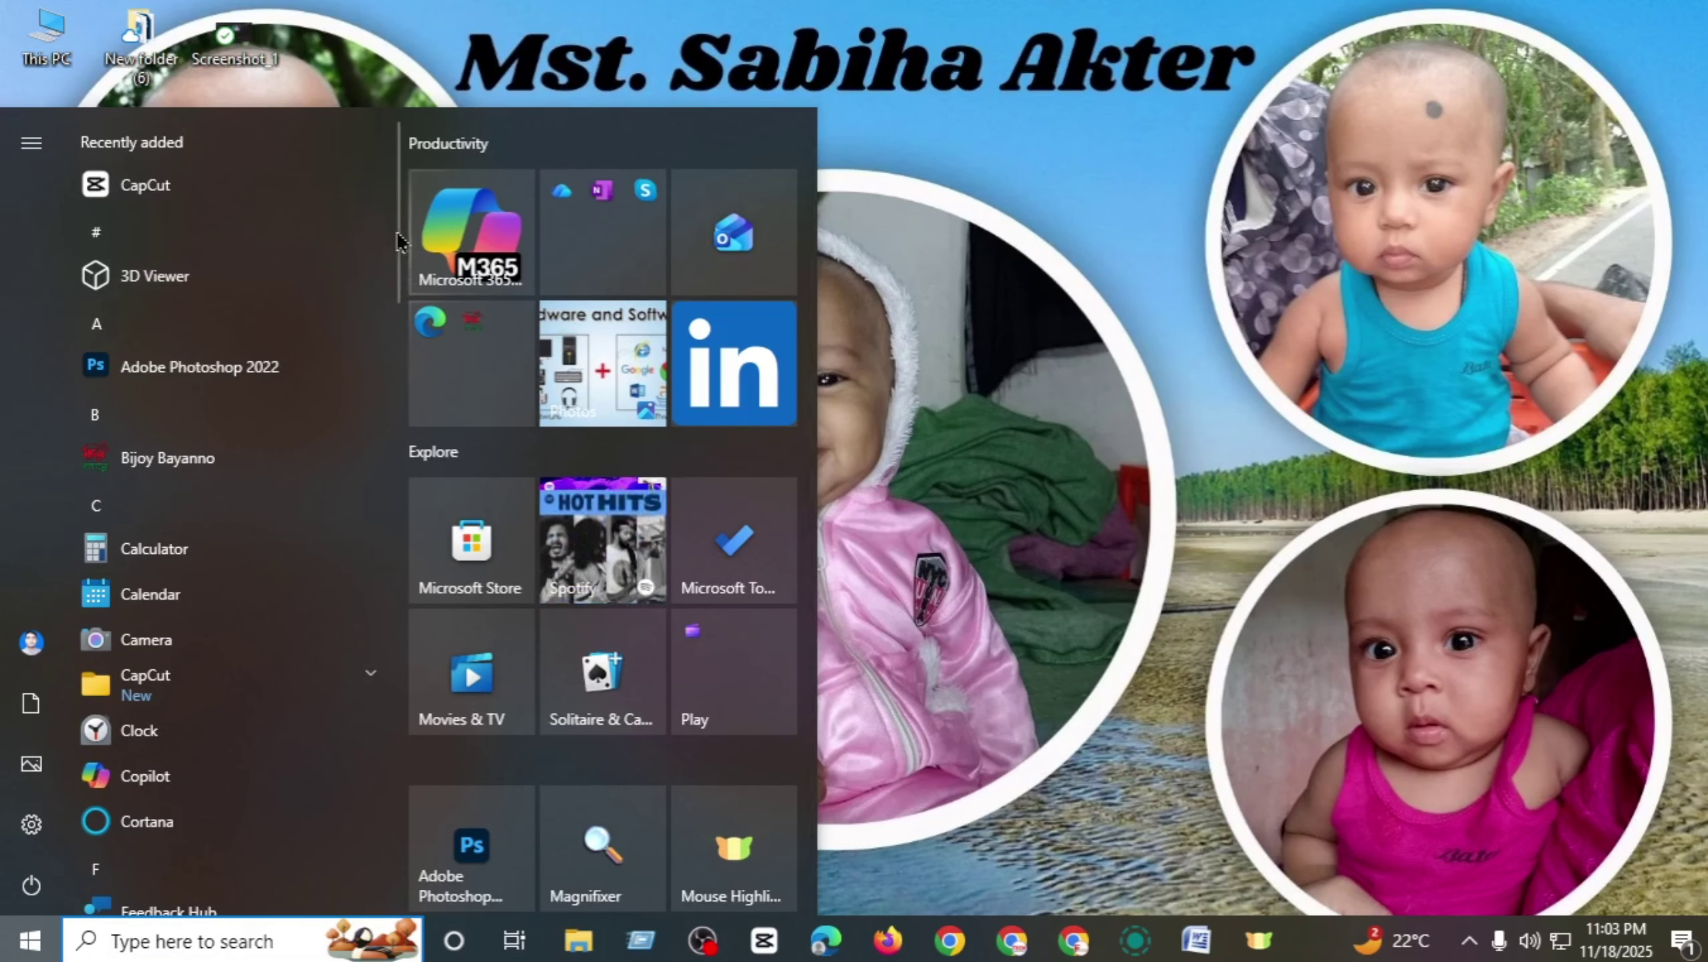
scroll(403, 397, "down", 5)
left_click_drag(407, 399, 398, 275)
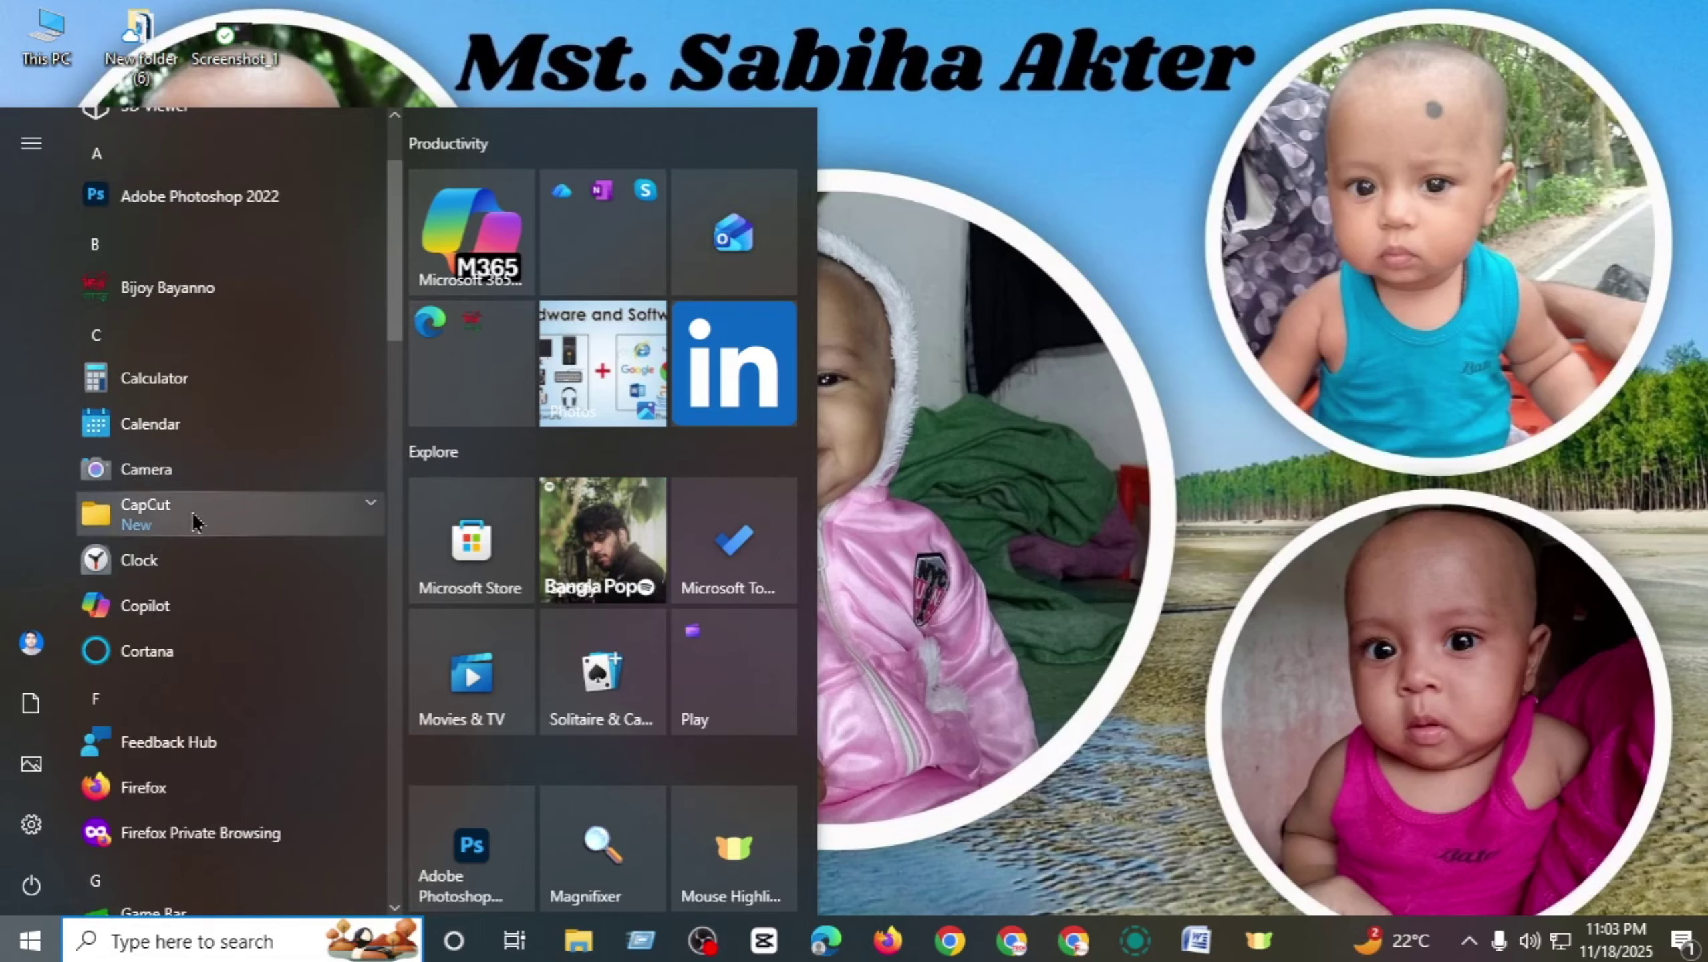
right_click(194, 475)
left_click(252, 574)
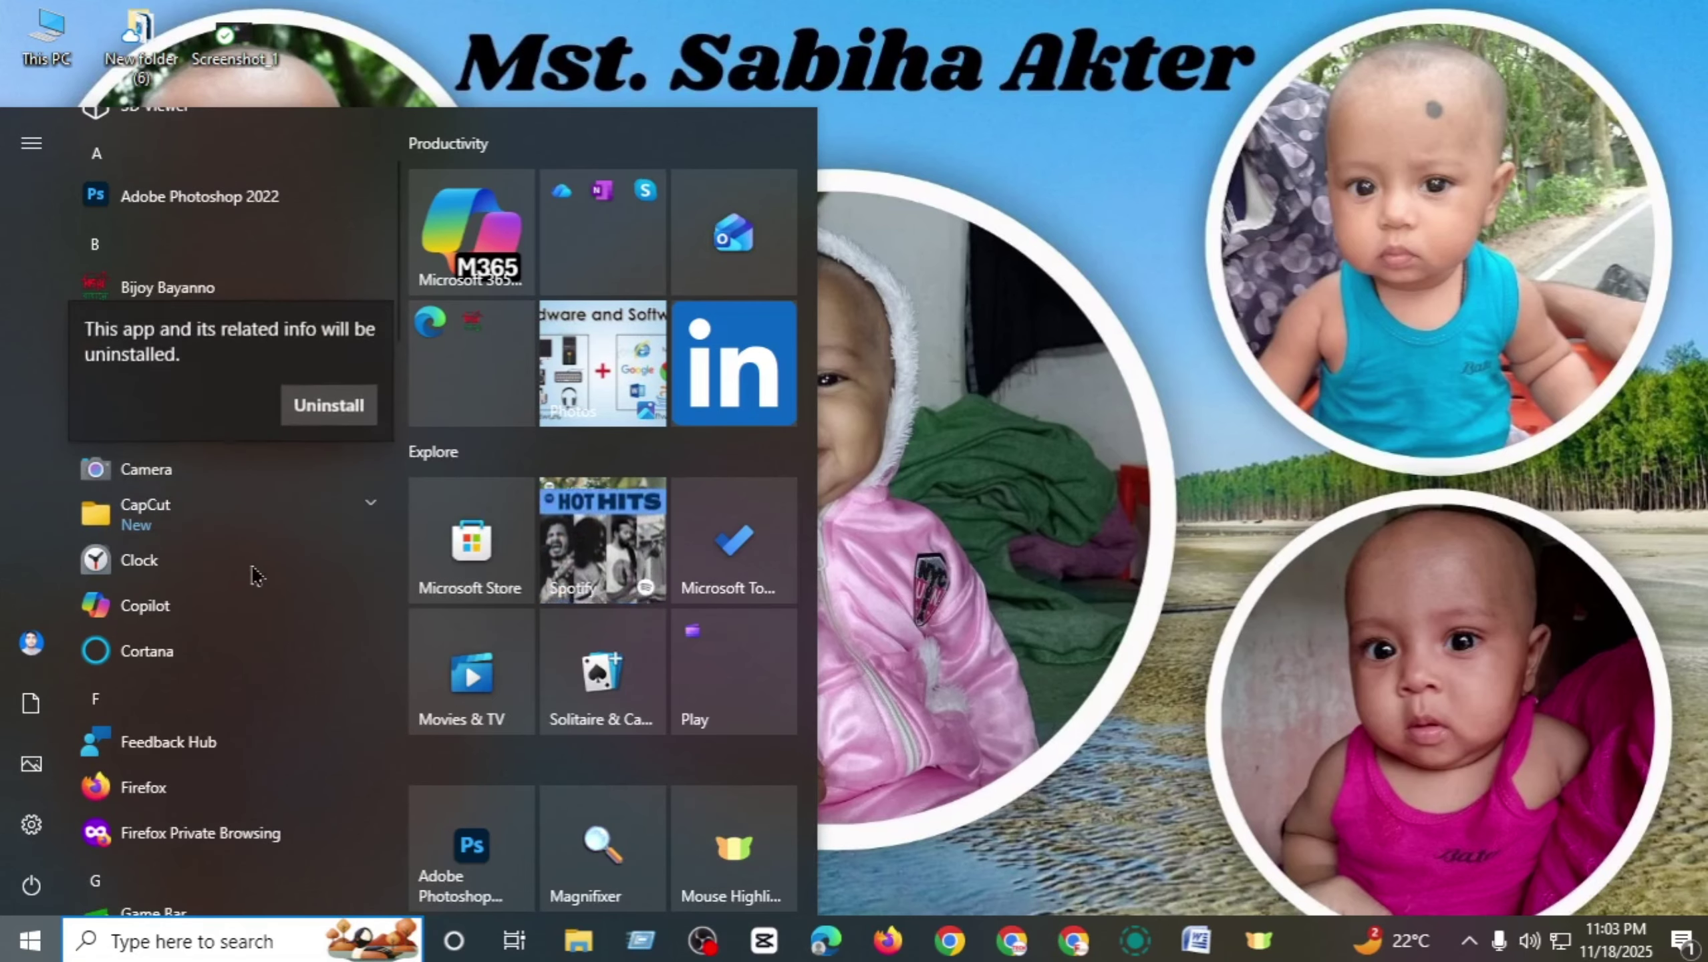
left_click(330, 419)
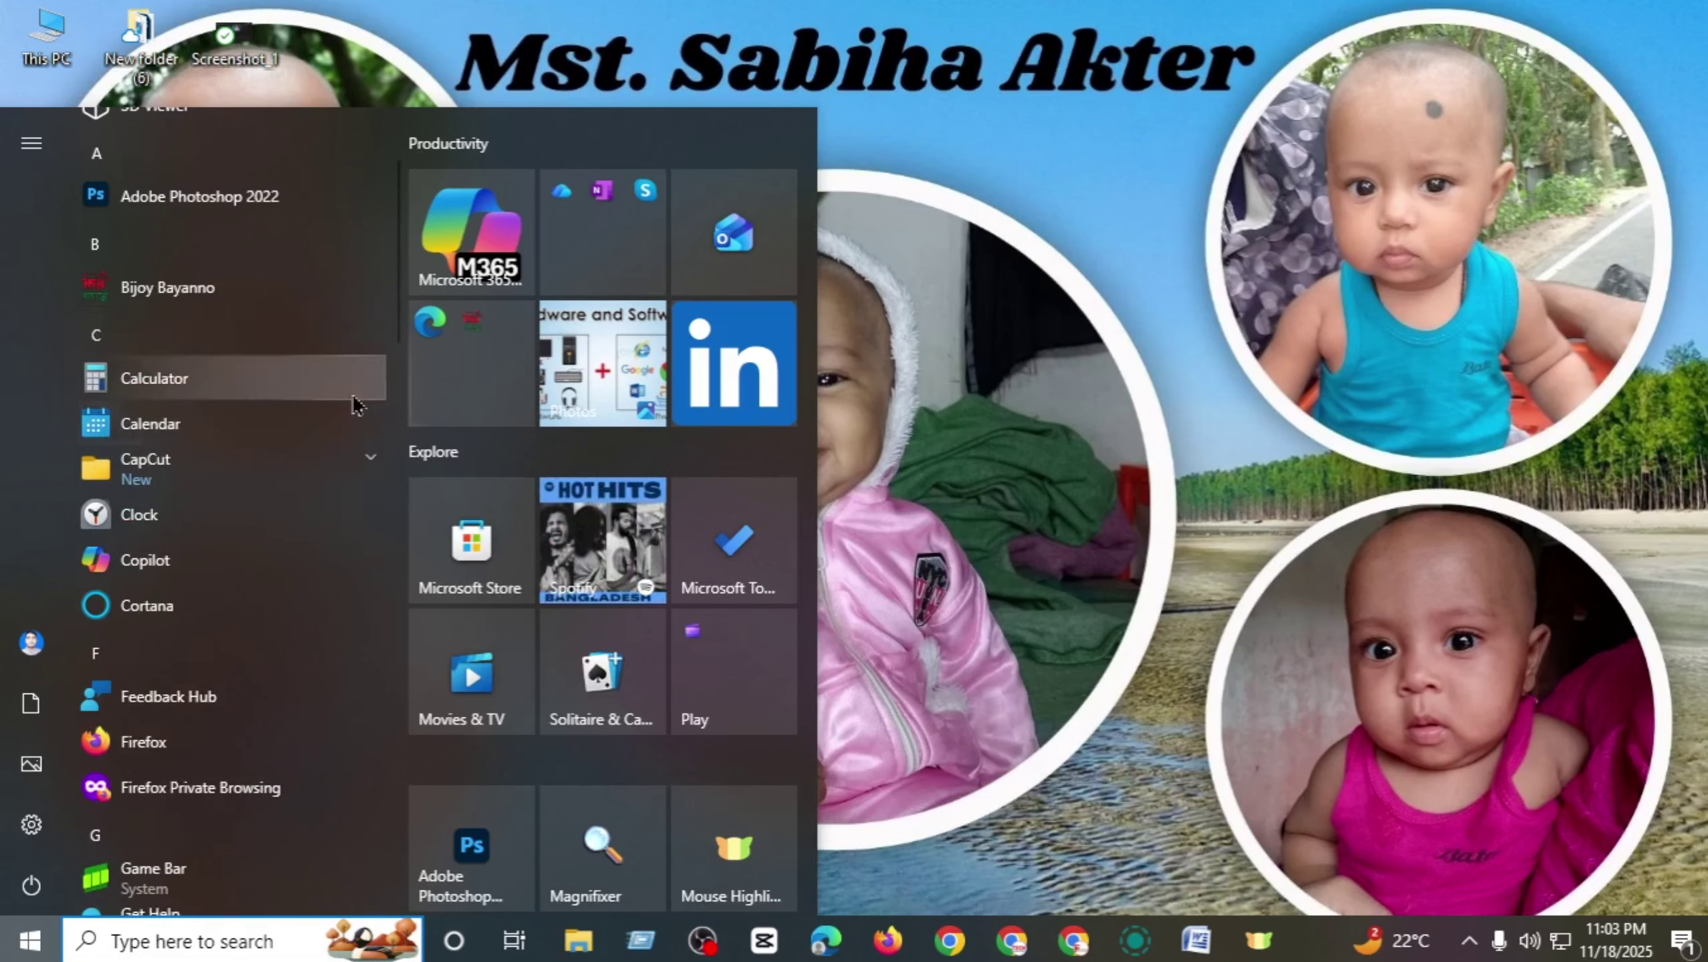
left_click(867, 248)
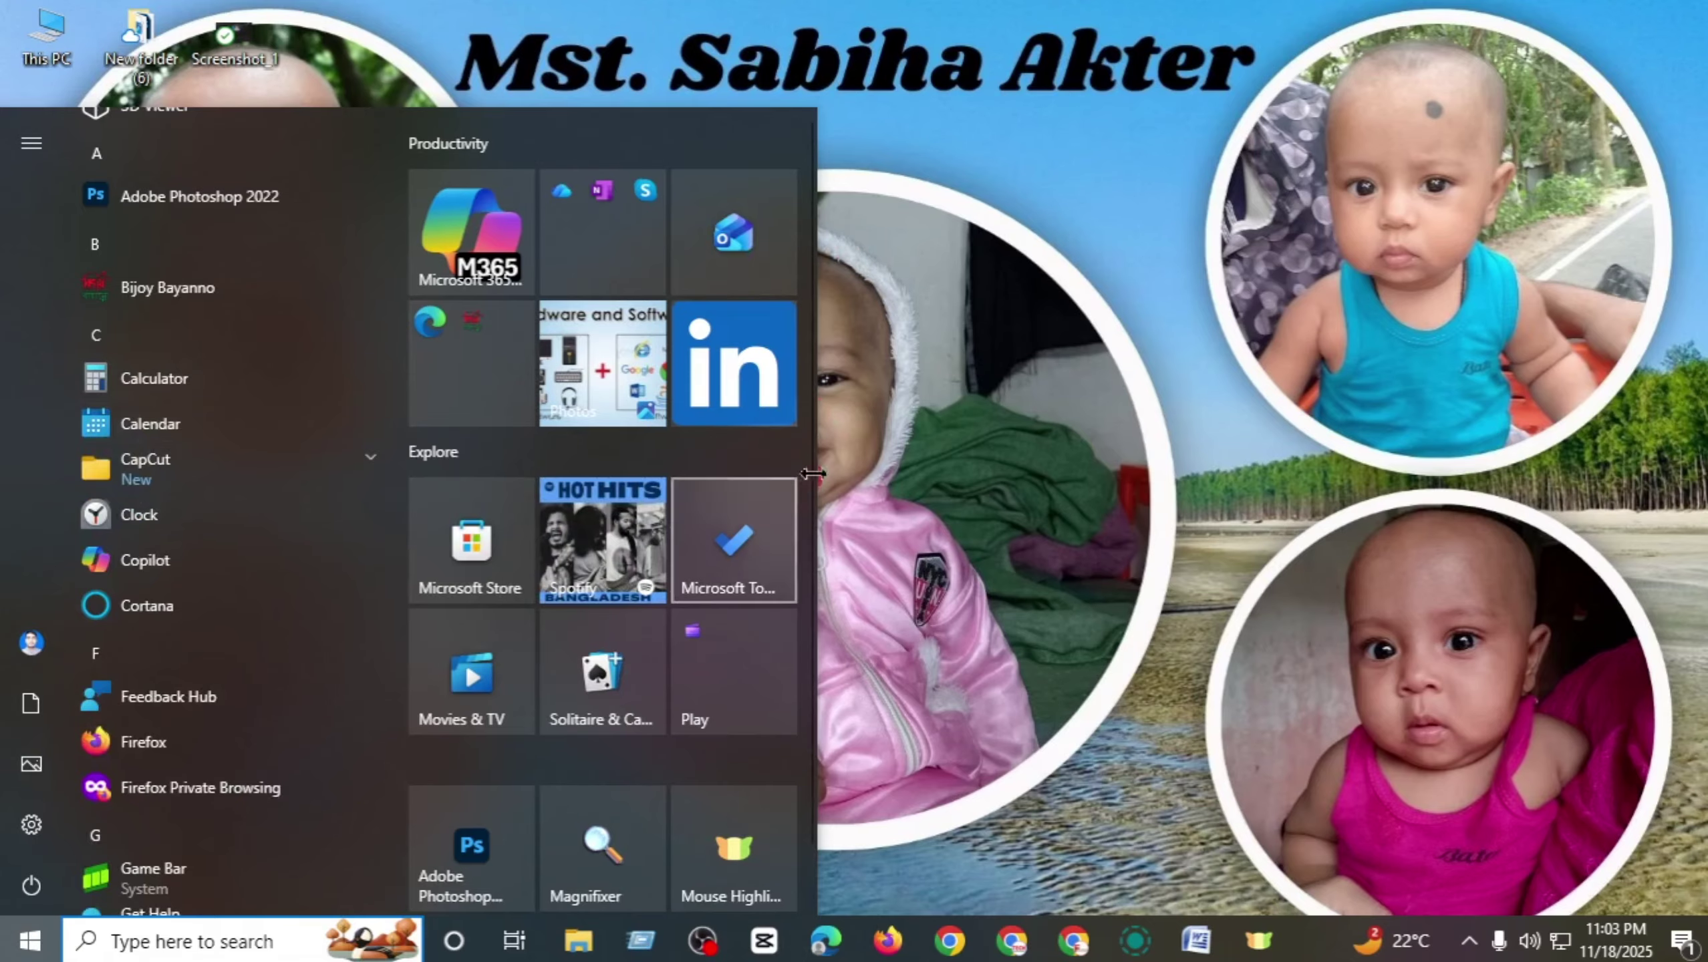
- Bring up the Basic Computer document in Word to check the lesson outline, and minimize it to return to the desktop
left_click(888, 434)
left_click(549, 729)
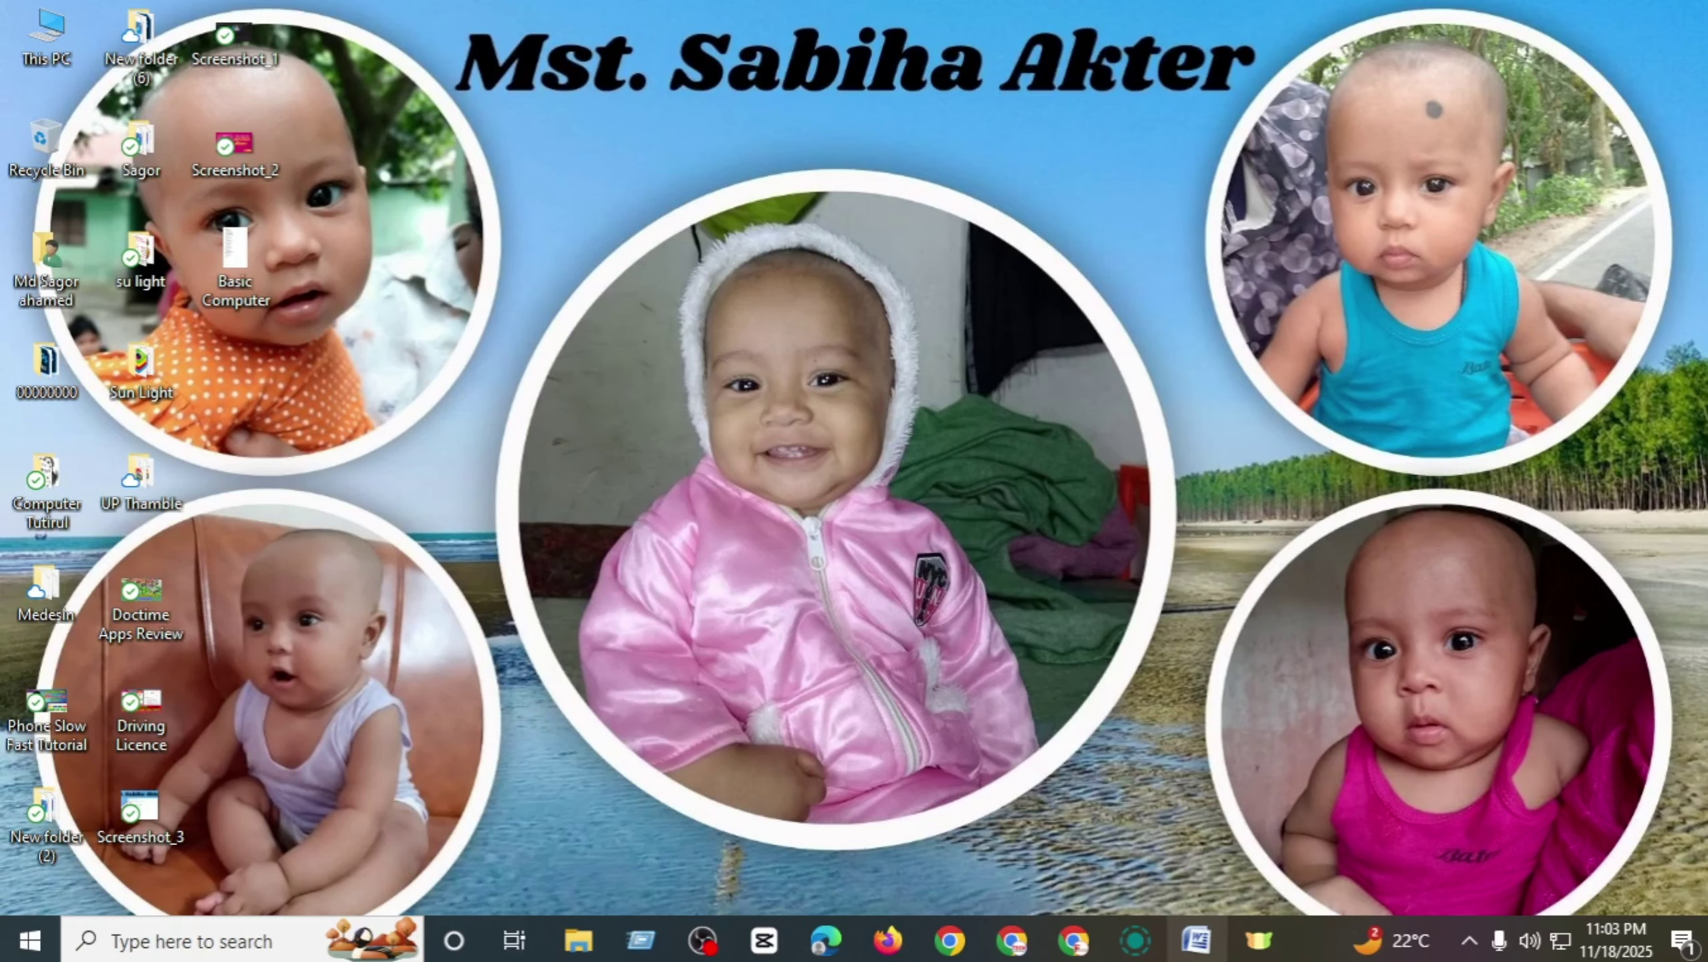
left_click(1196, 945)
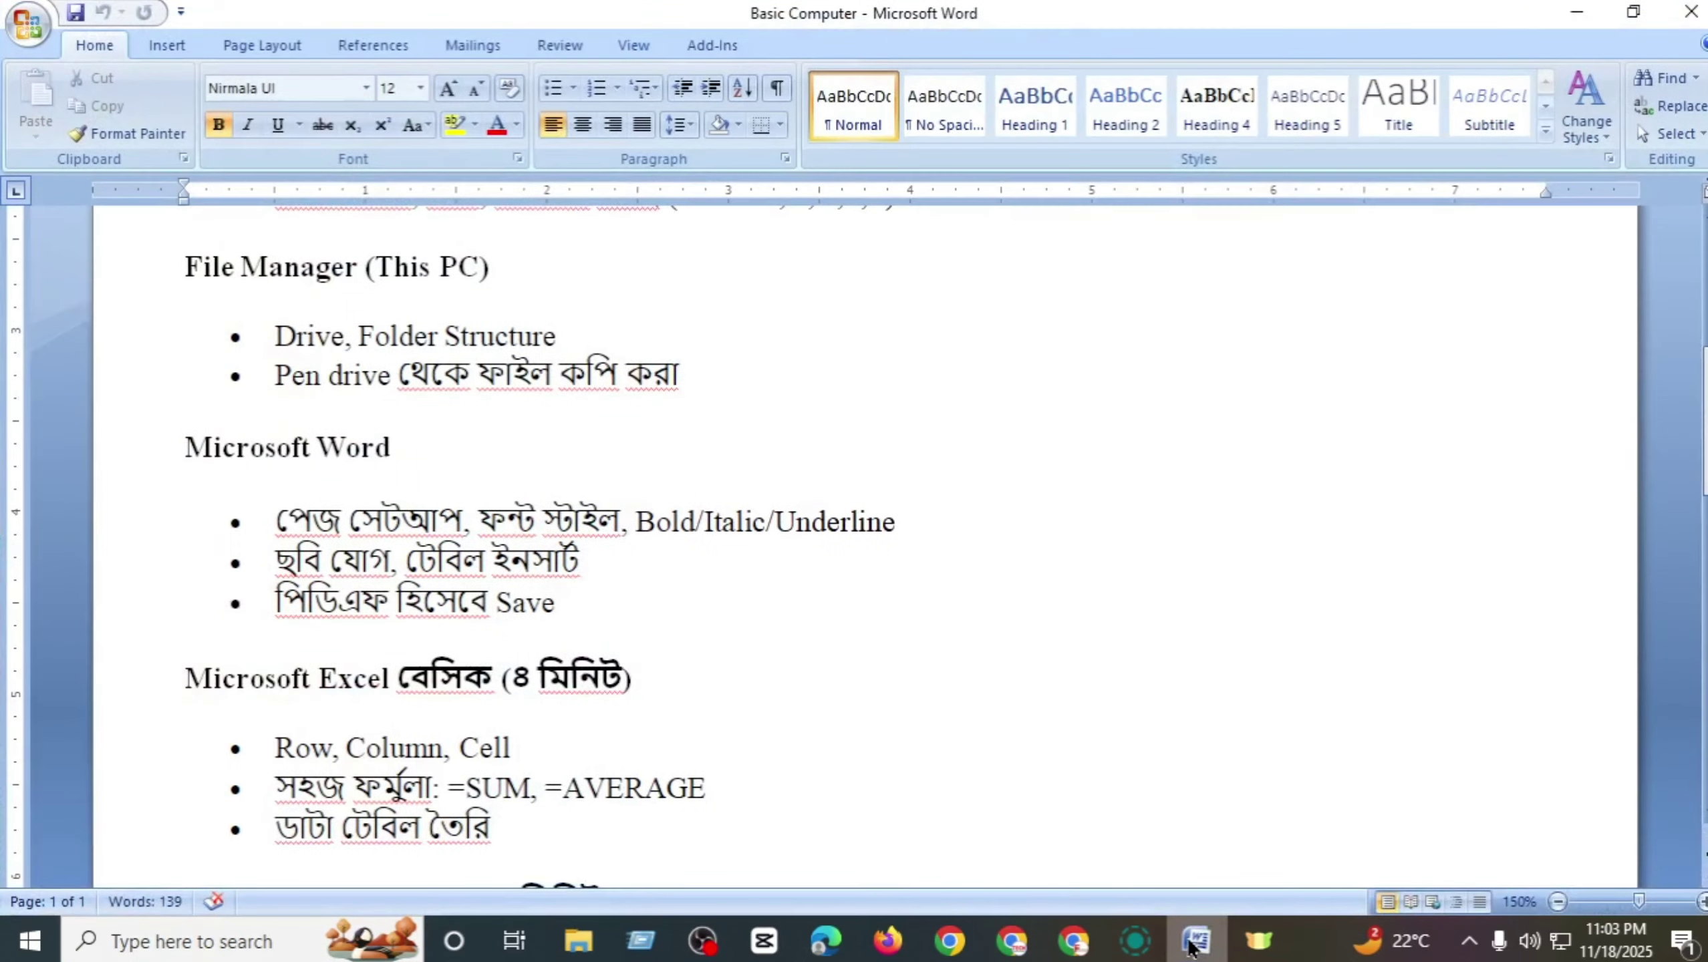
left_click(1190, 946)
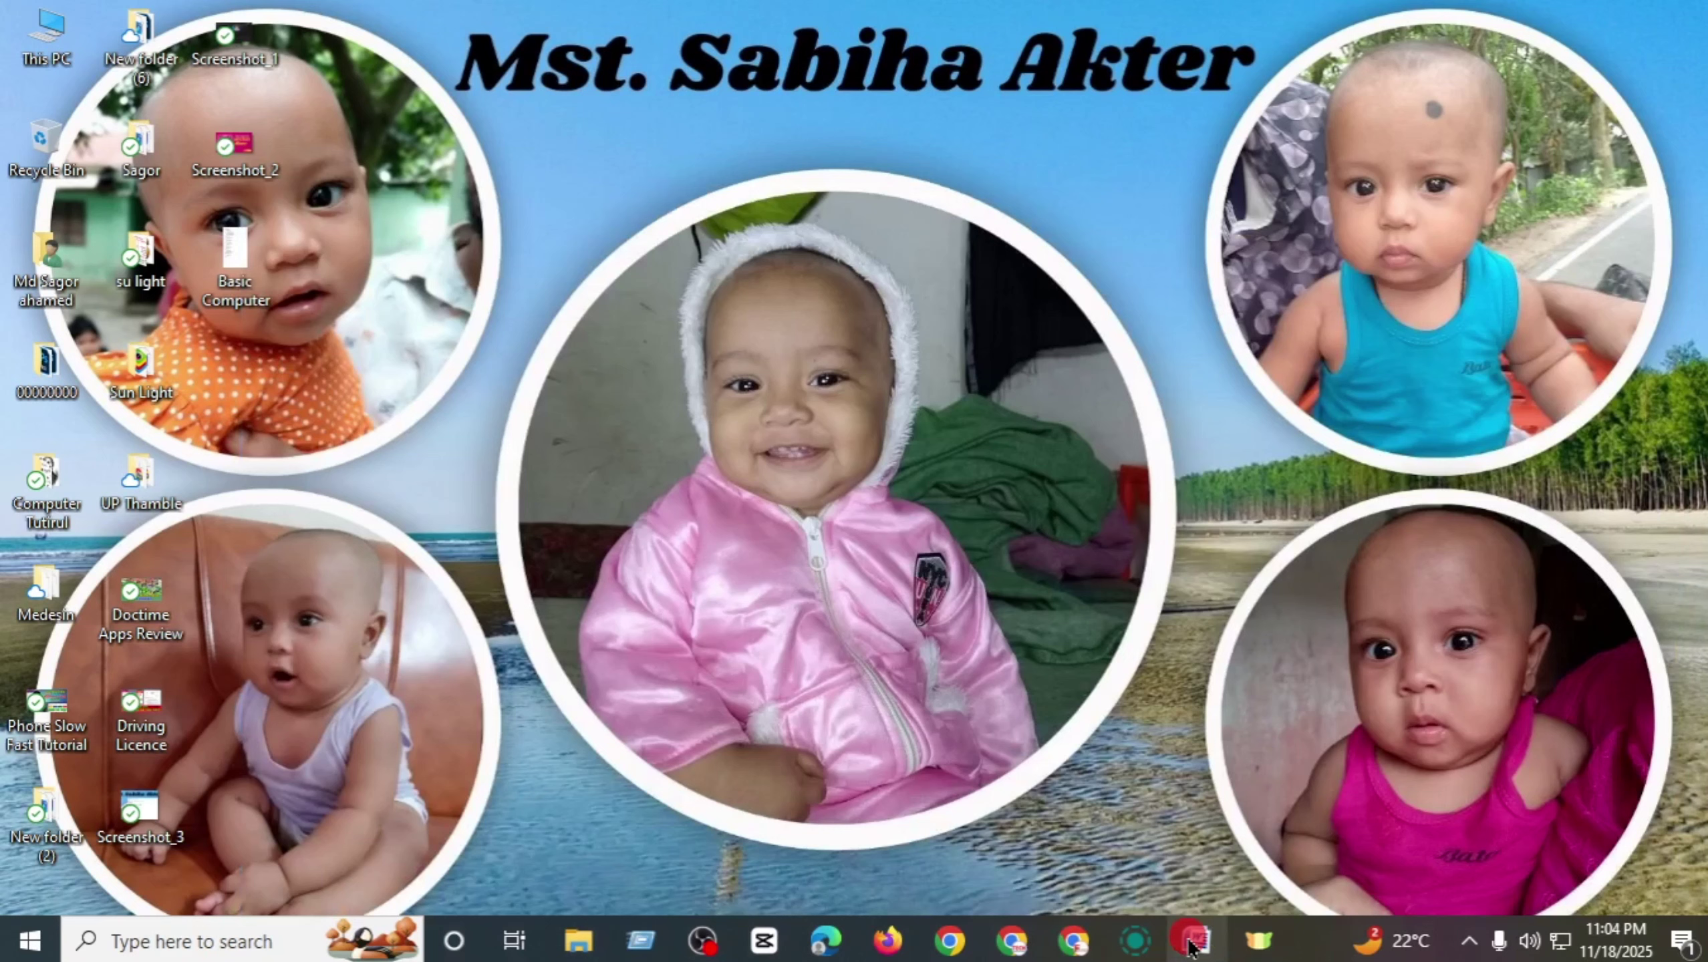
left_click(524, 697)
left_click(868, 876)
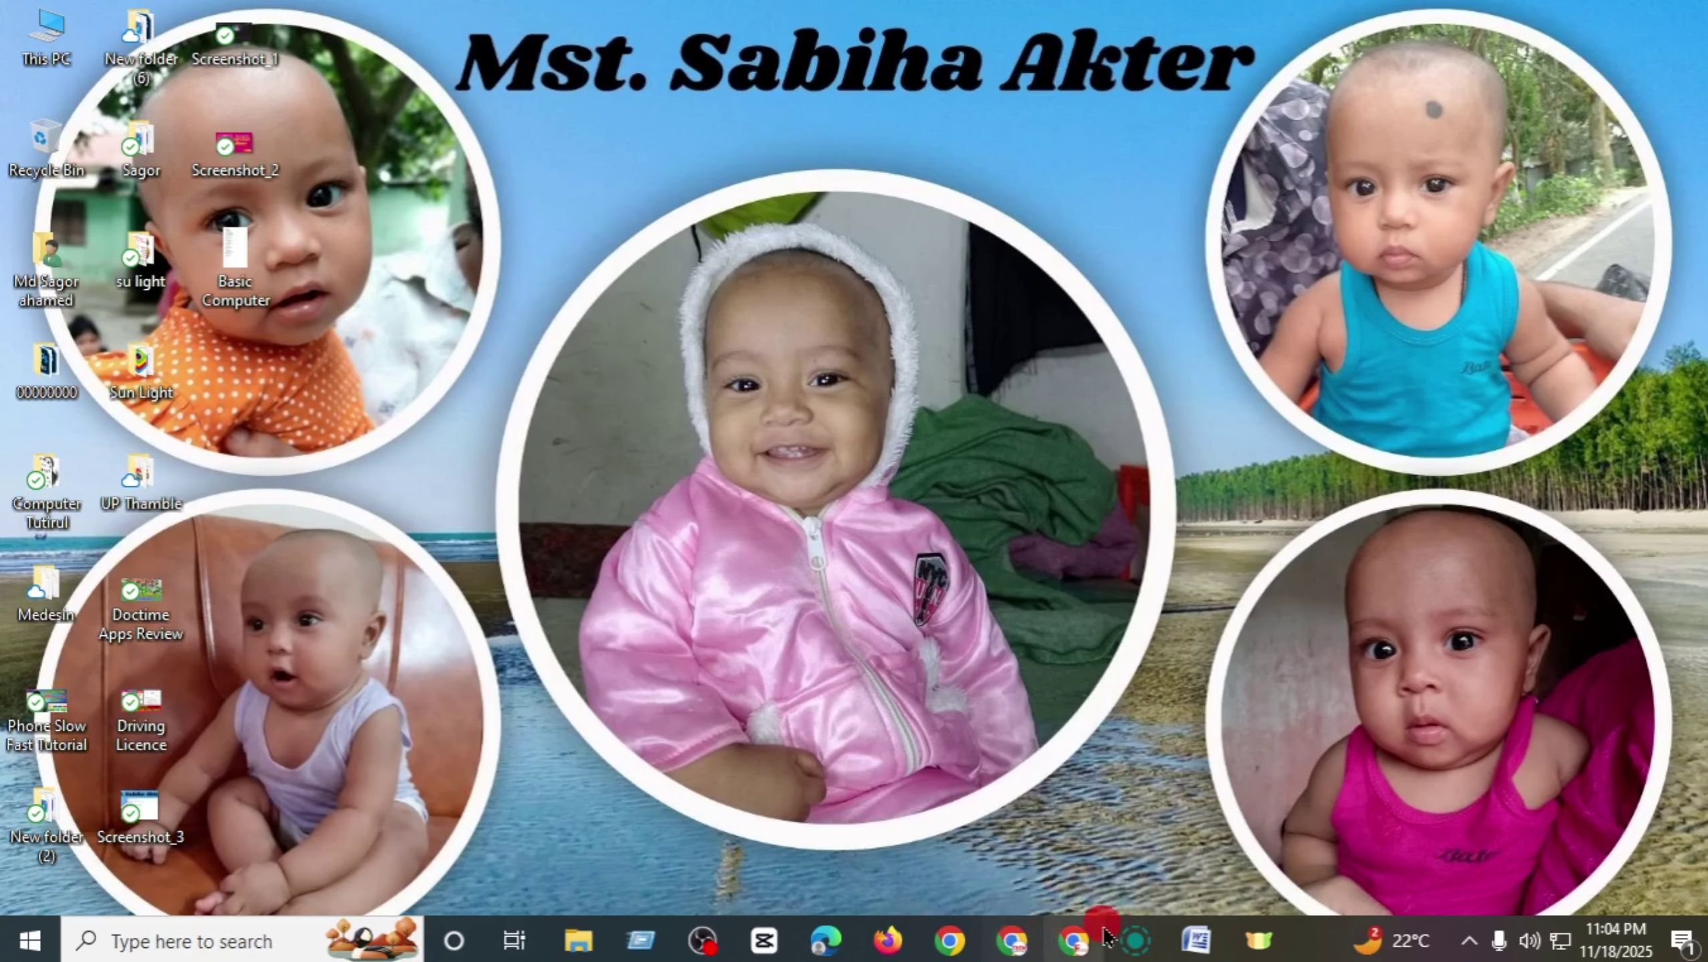
- Launch Microsoft Office Word 2007 from the recent Windows searches and maximize its blank document
left_click(233, 941)
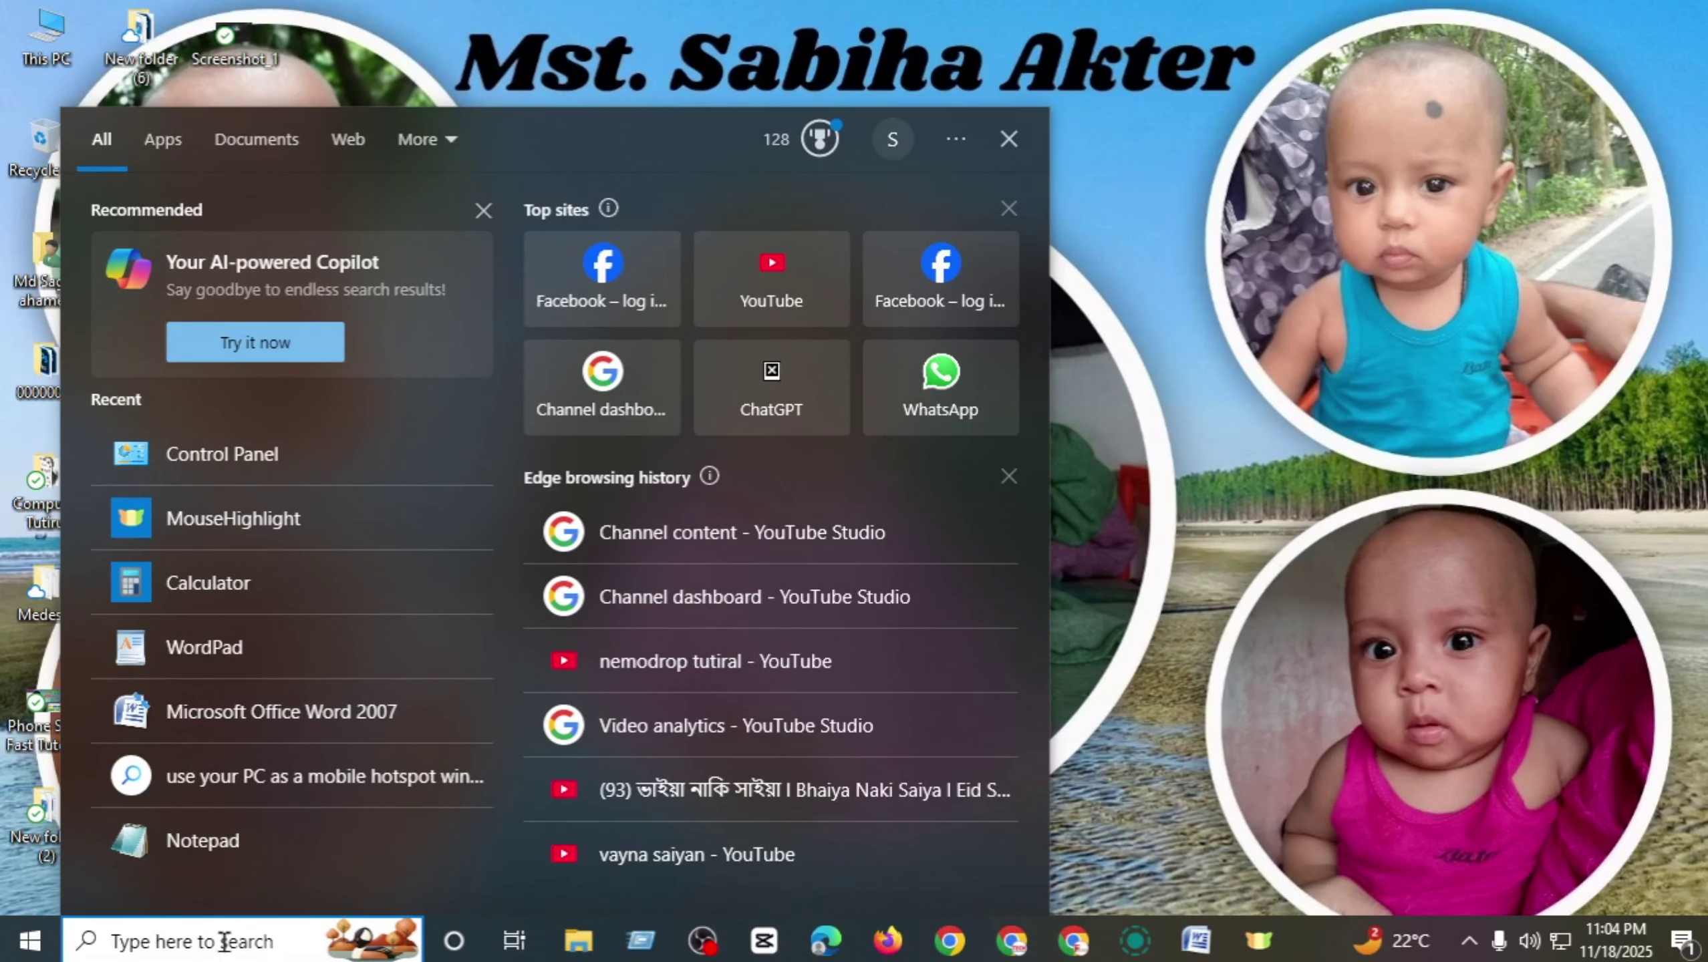
left_click(221, 734)
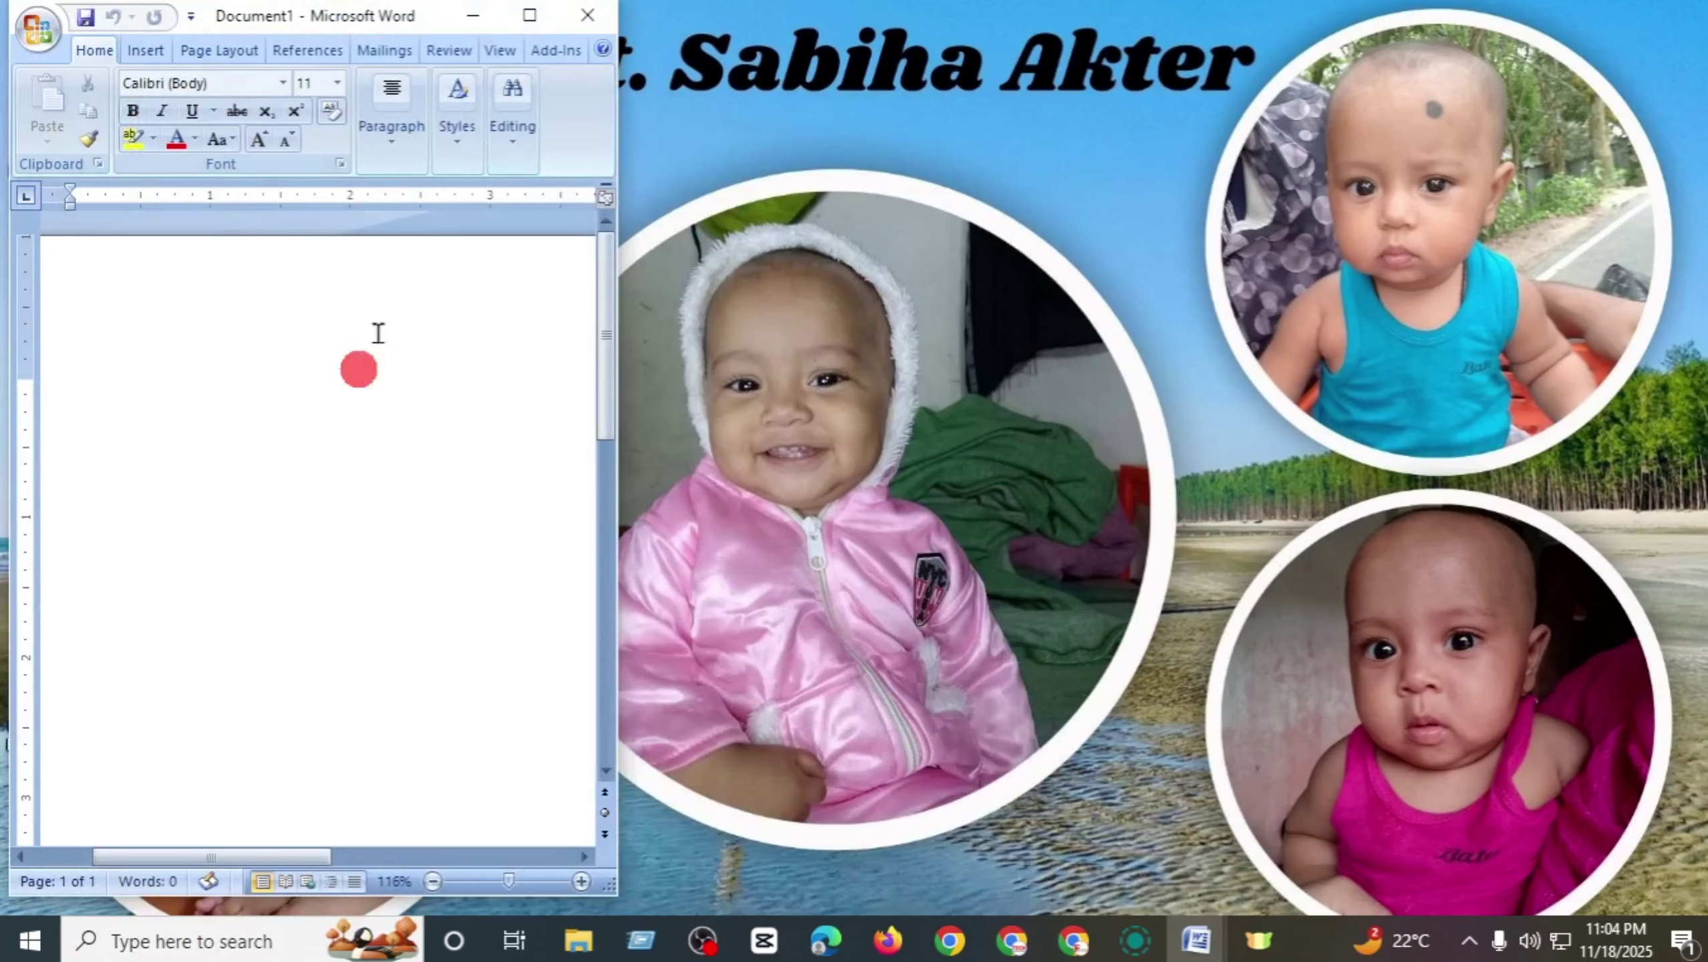
left_click(528, 16)
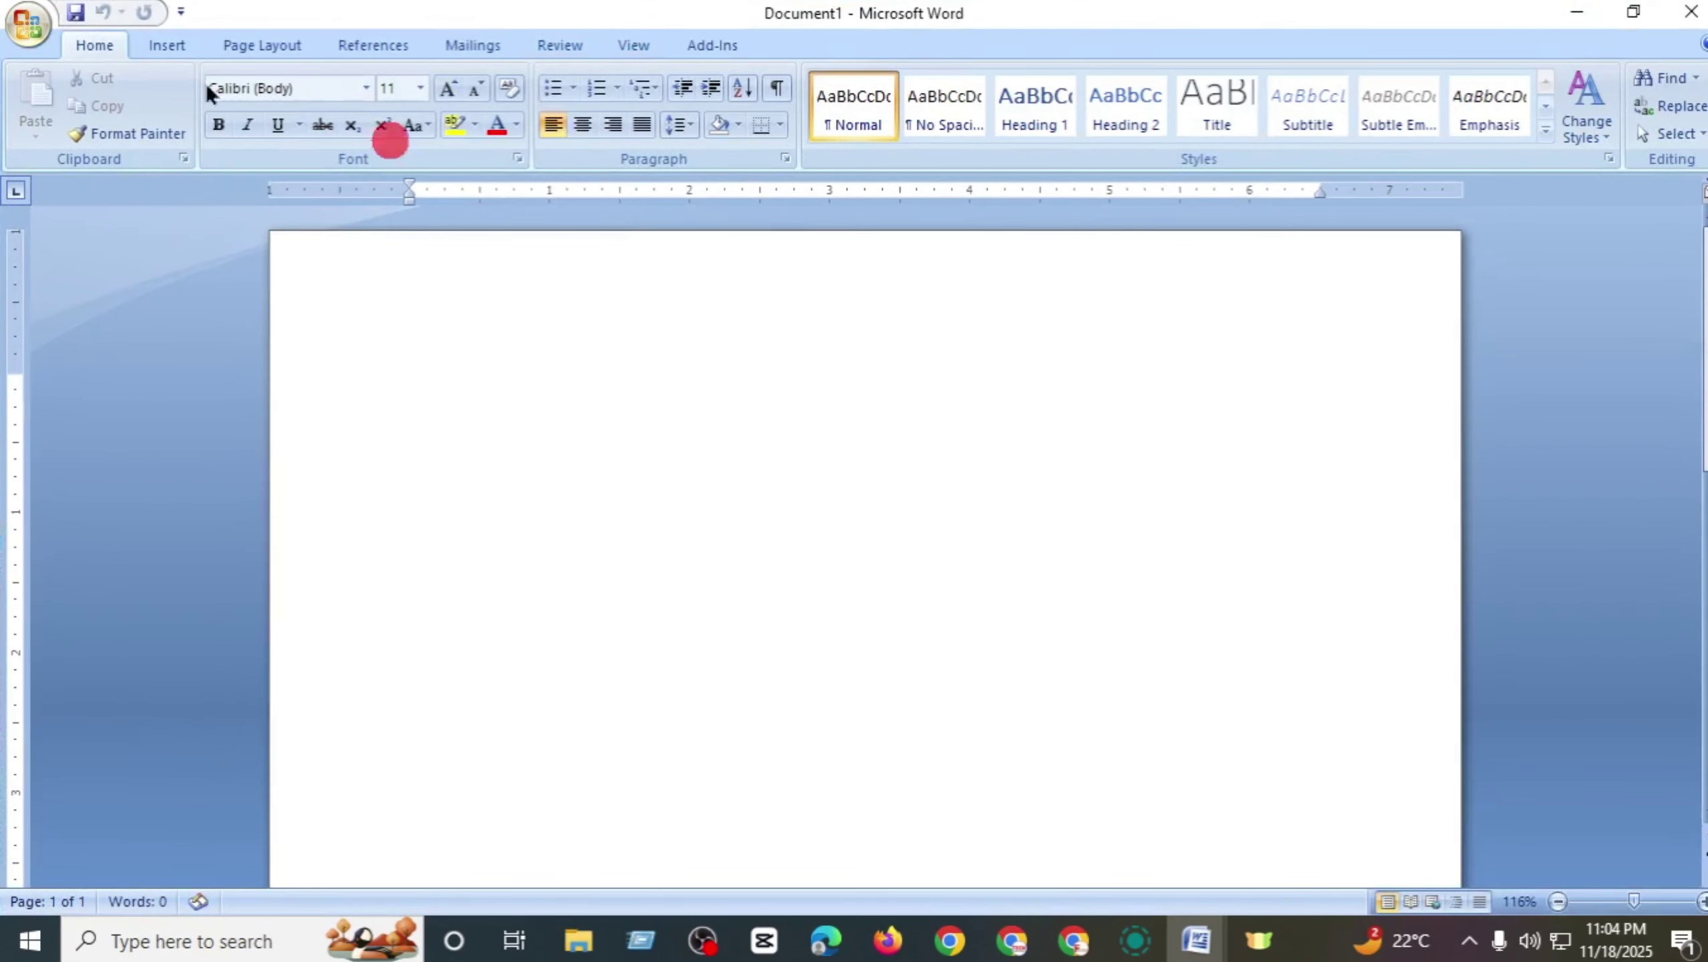
- Search Windows for "office" to view the installed Microsoft Office programs, and return to the blank Word document
left_click(178, 940)
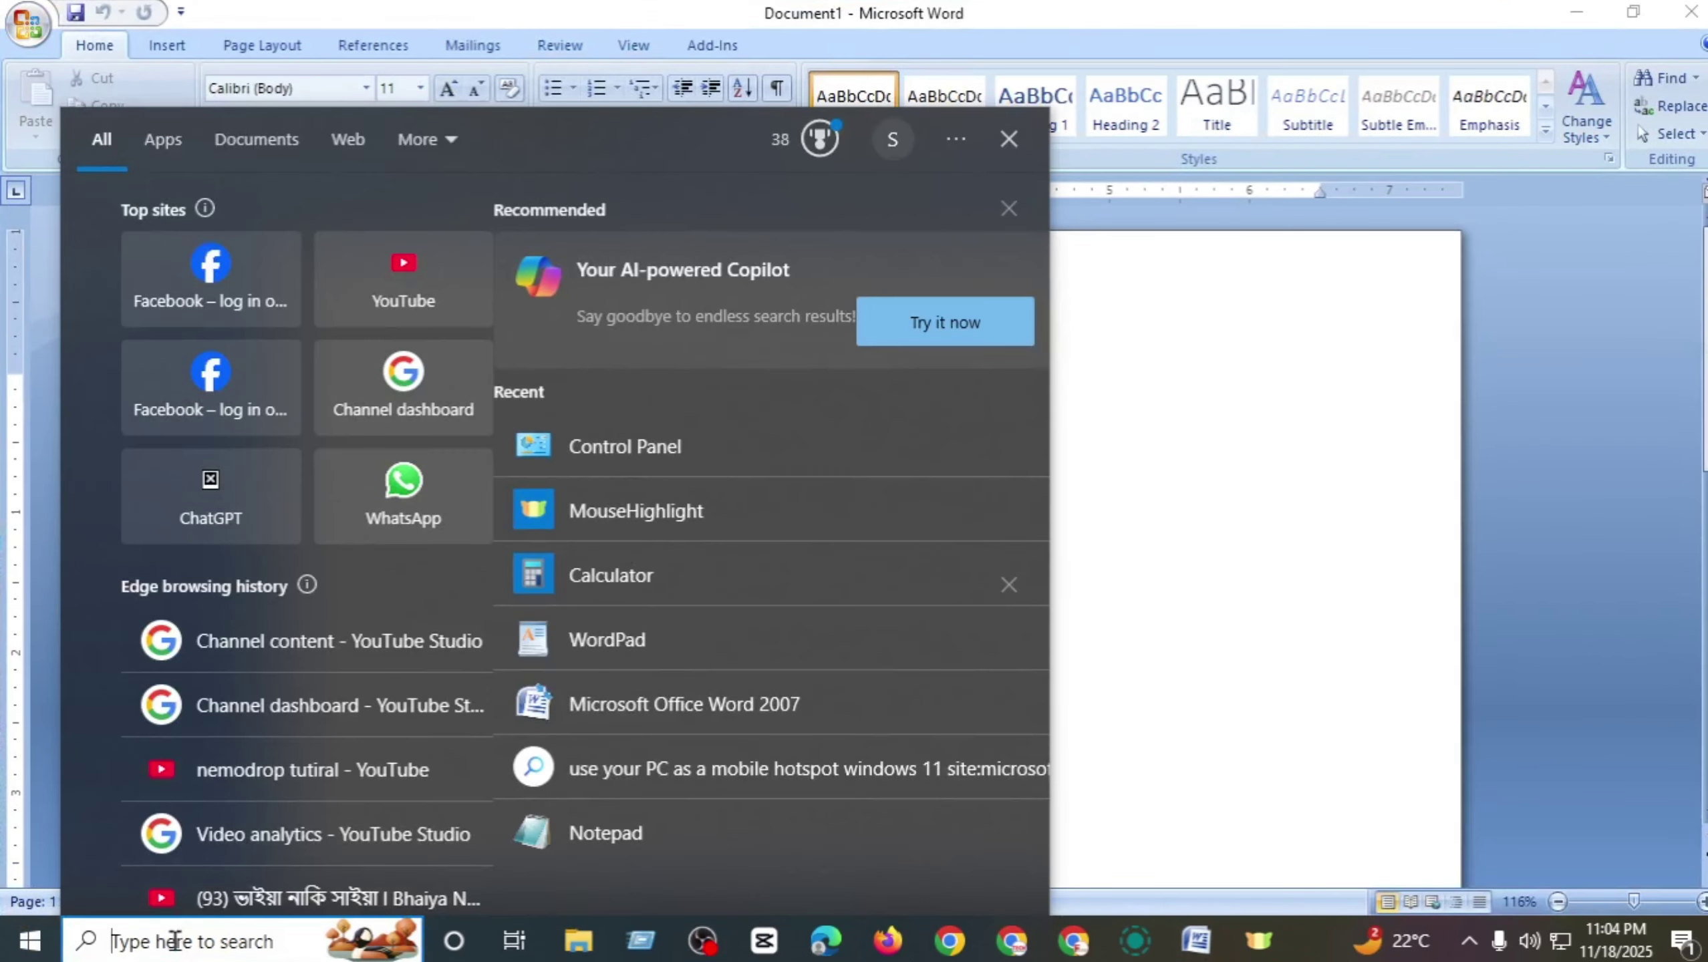
type("ms")
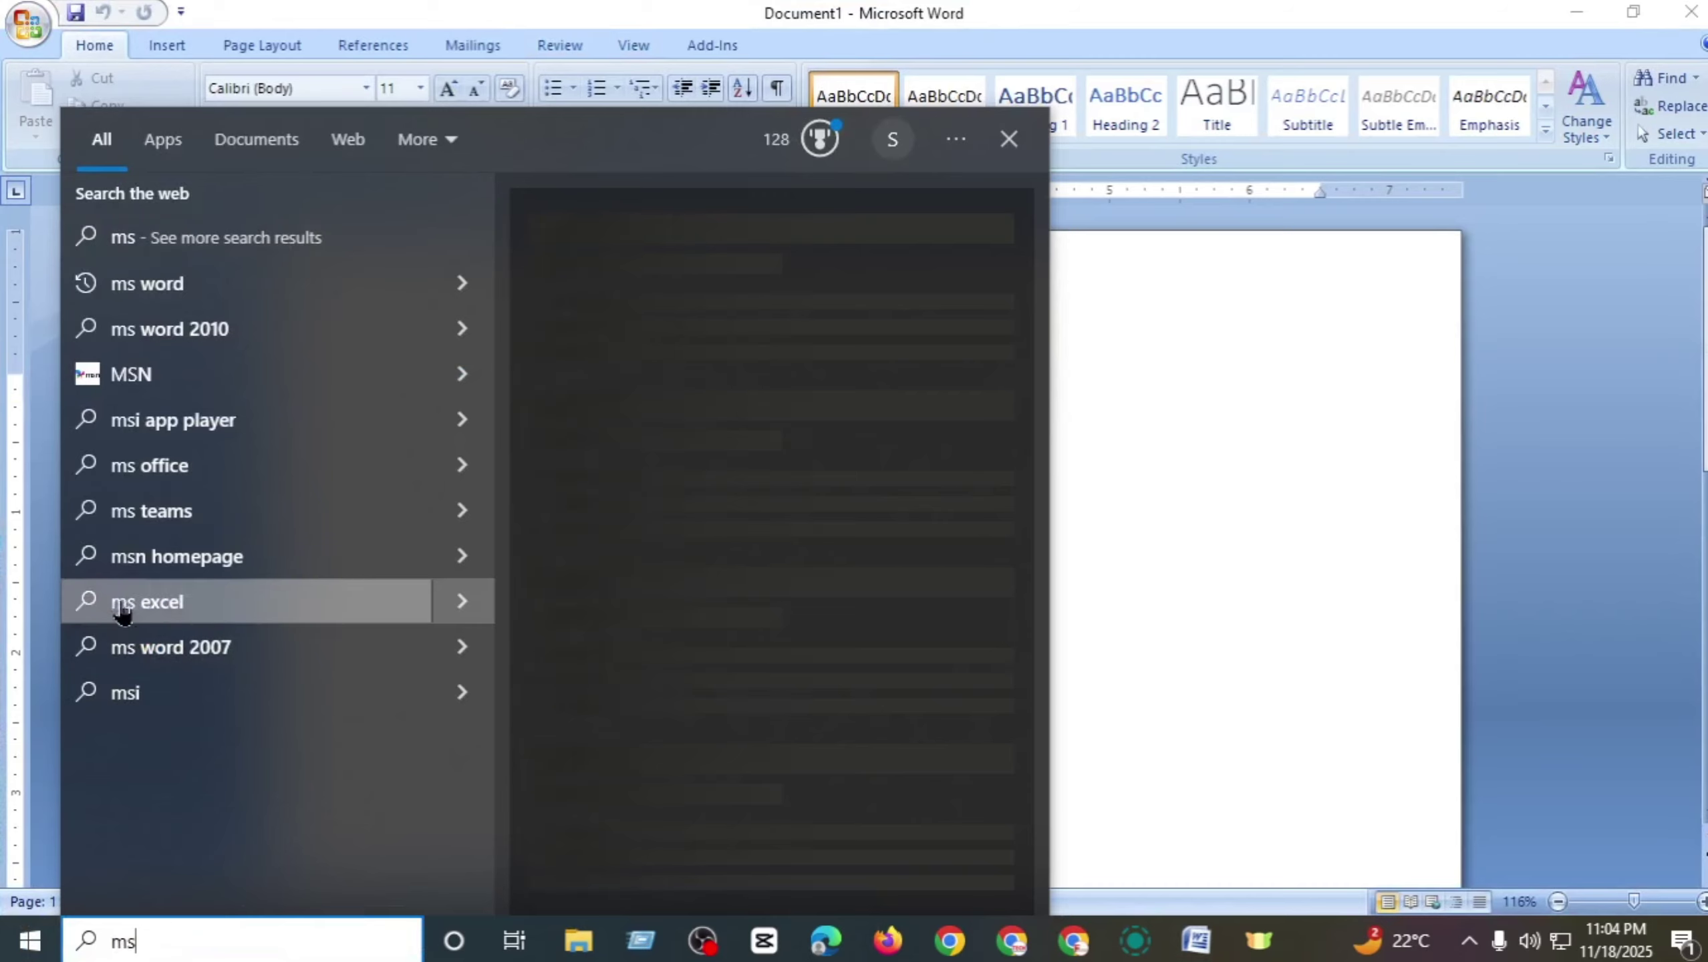
key("BackSpace")
key("BackSpace")
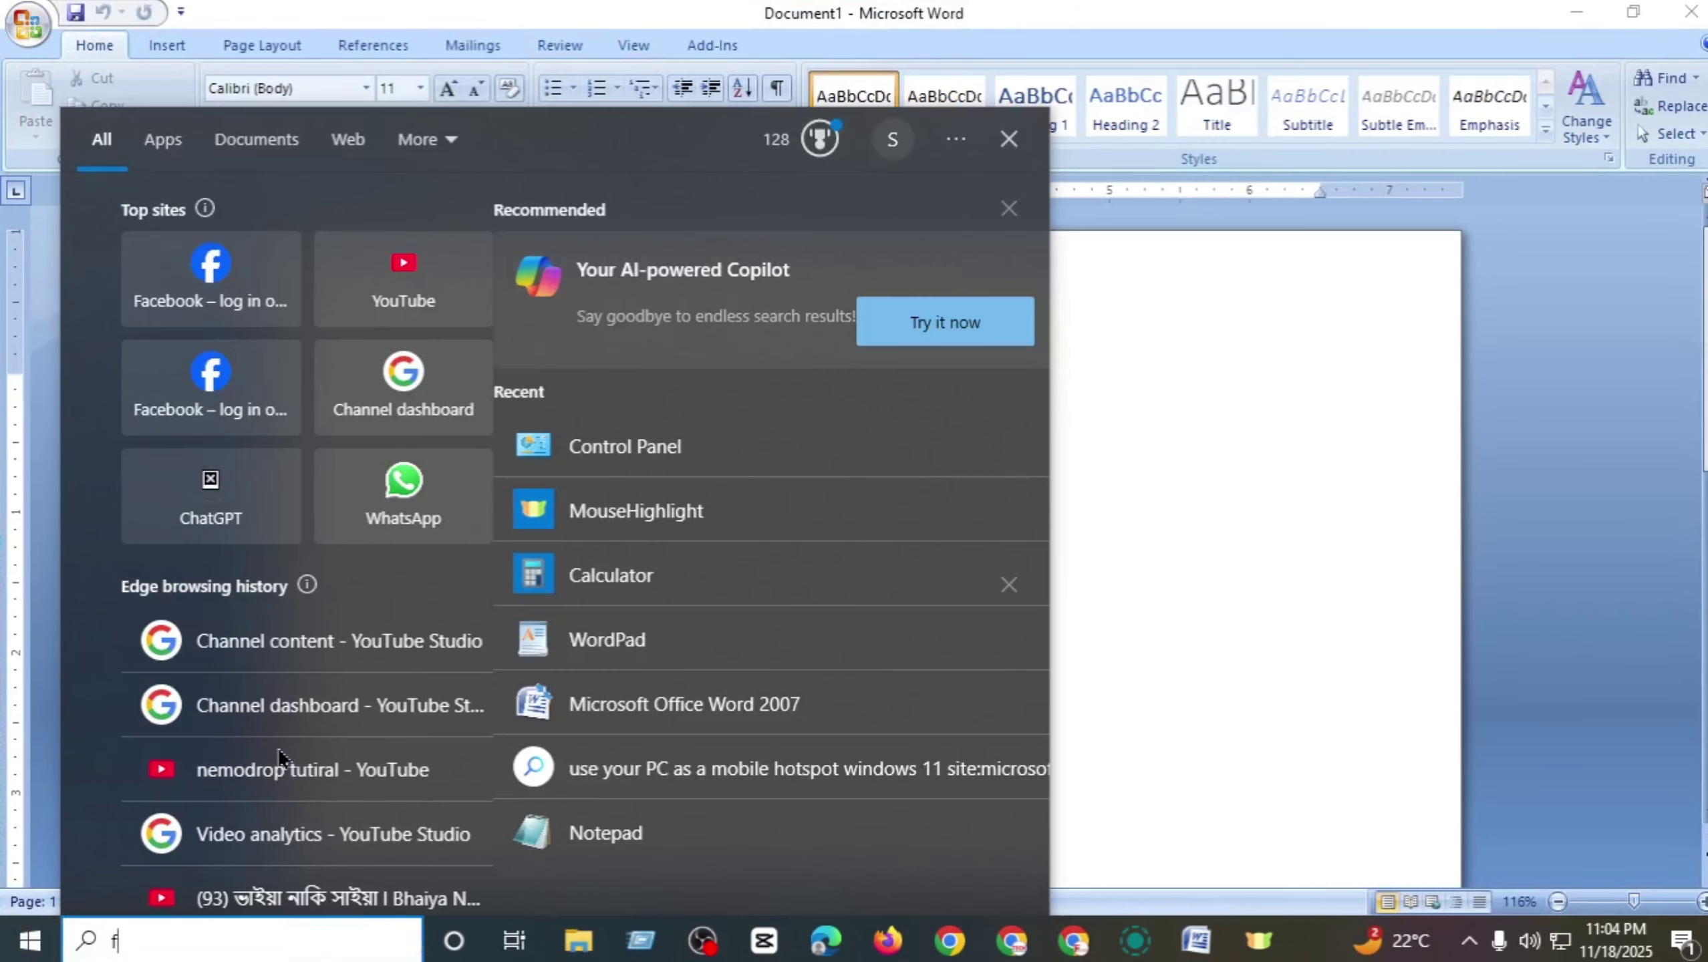
type("food")
key("BackSpace")
key("BackSpace")
key("BackSpace")
key("BackSpace")
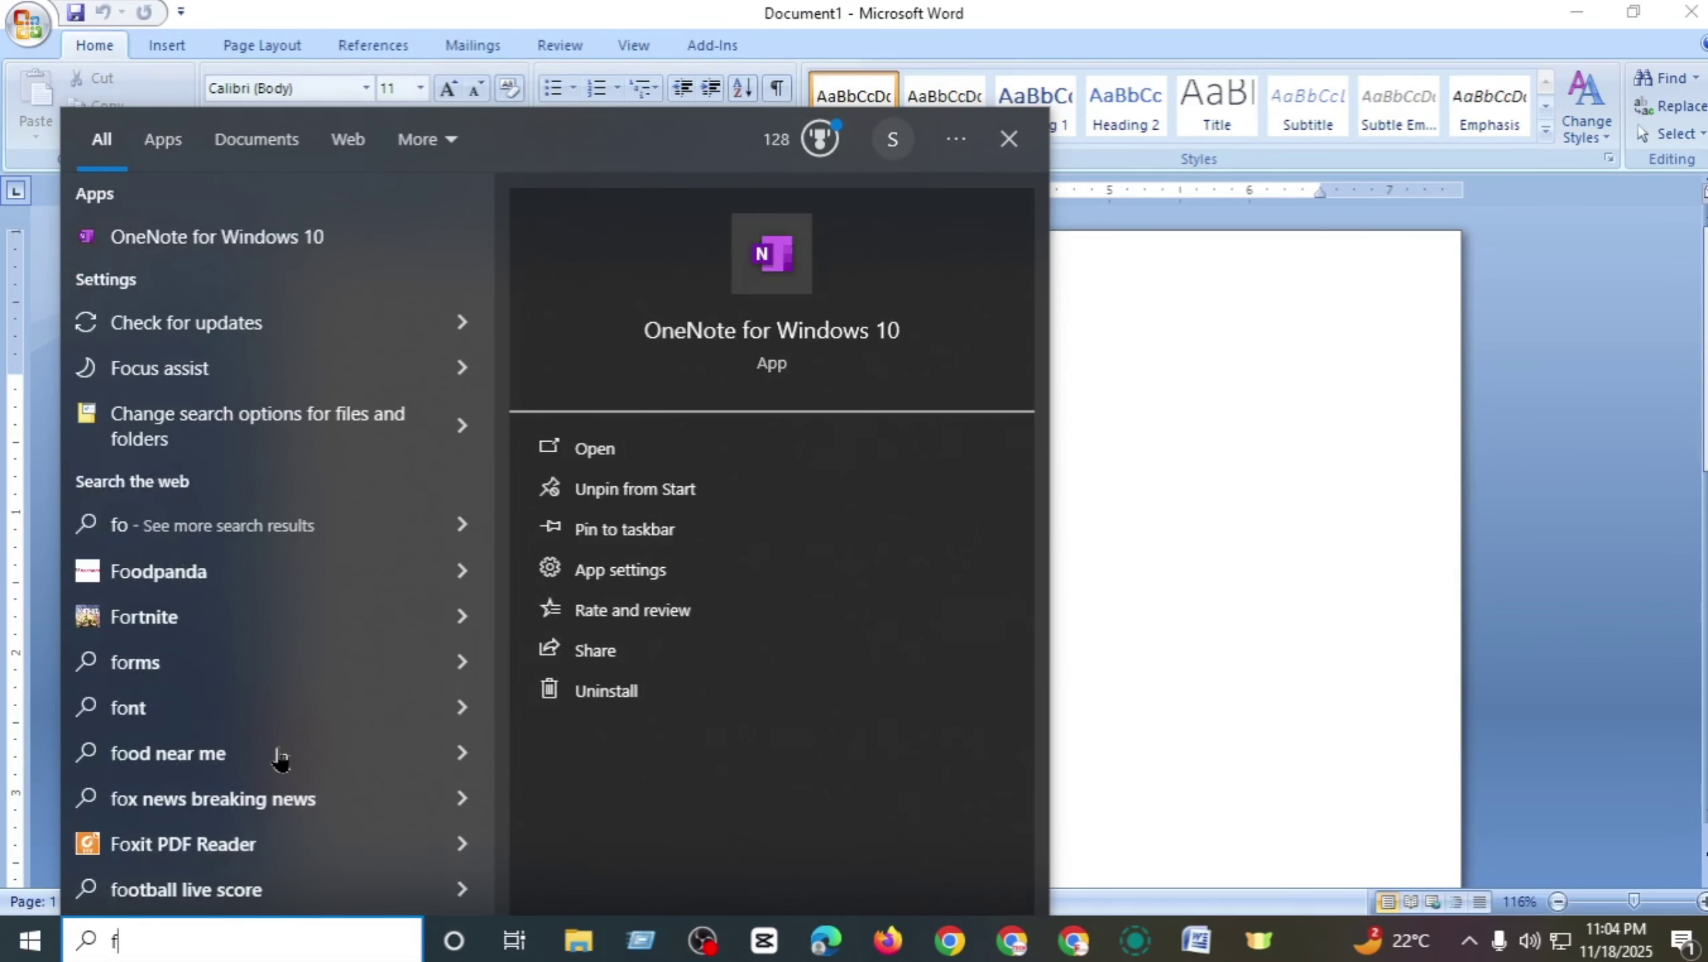
type("office")
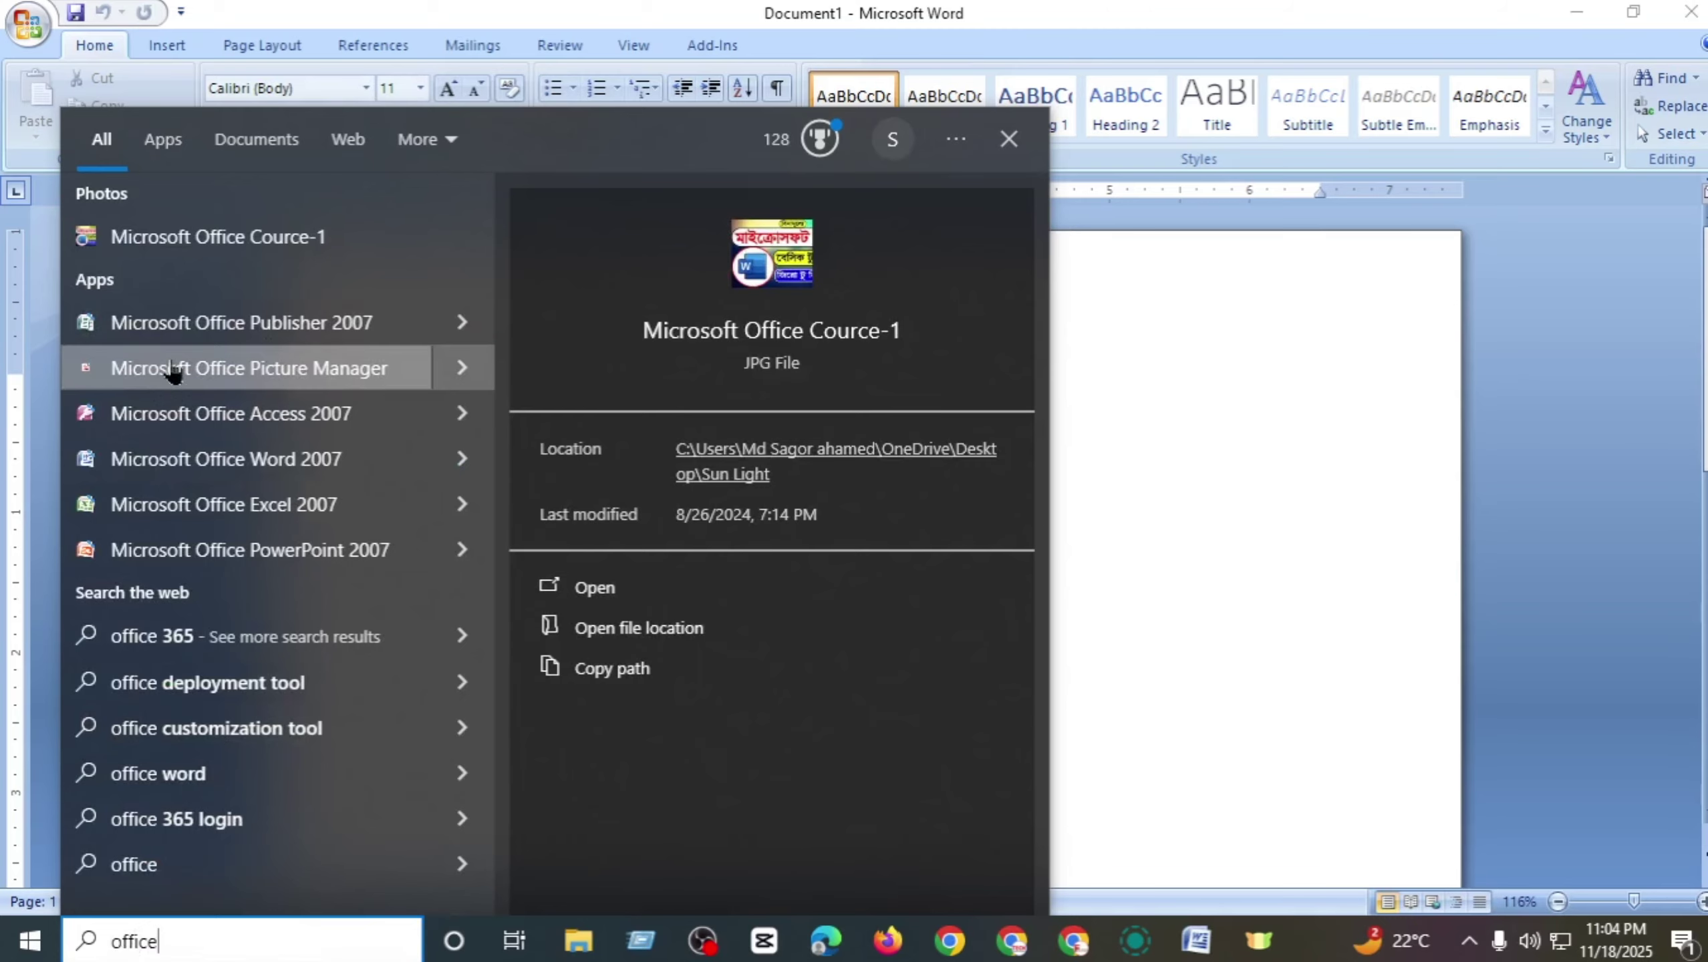
left_click(239, 329)
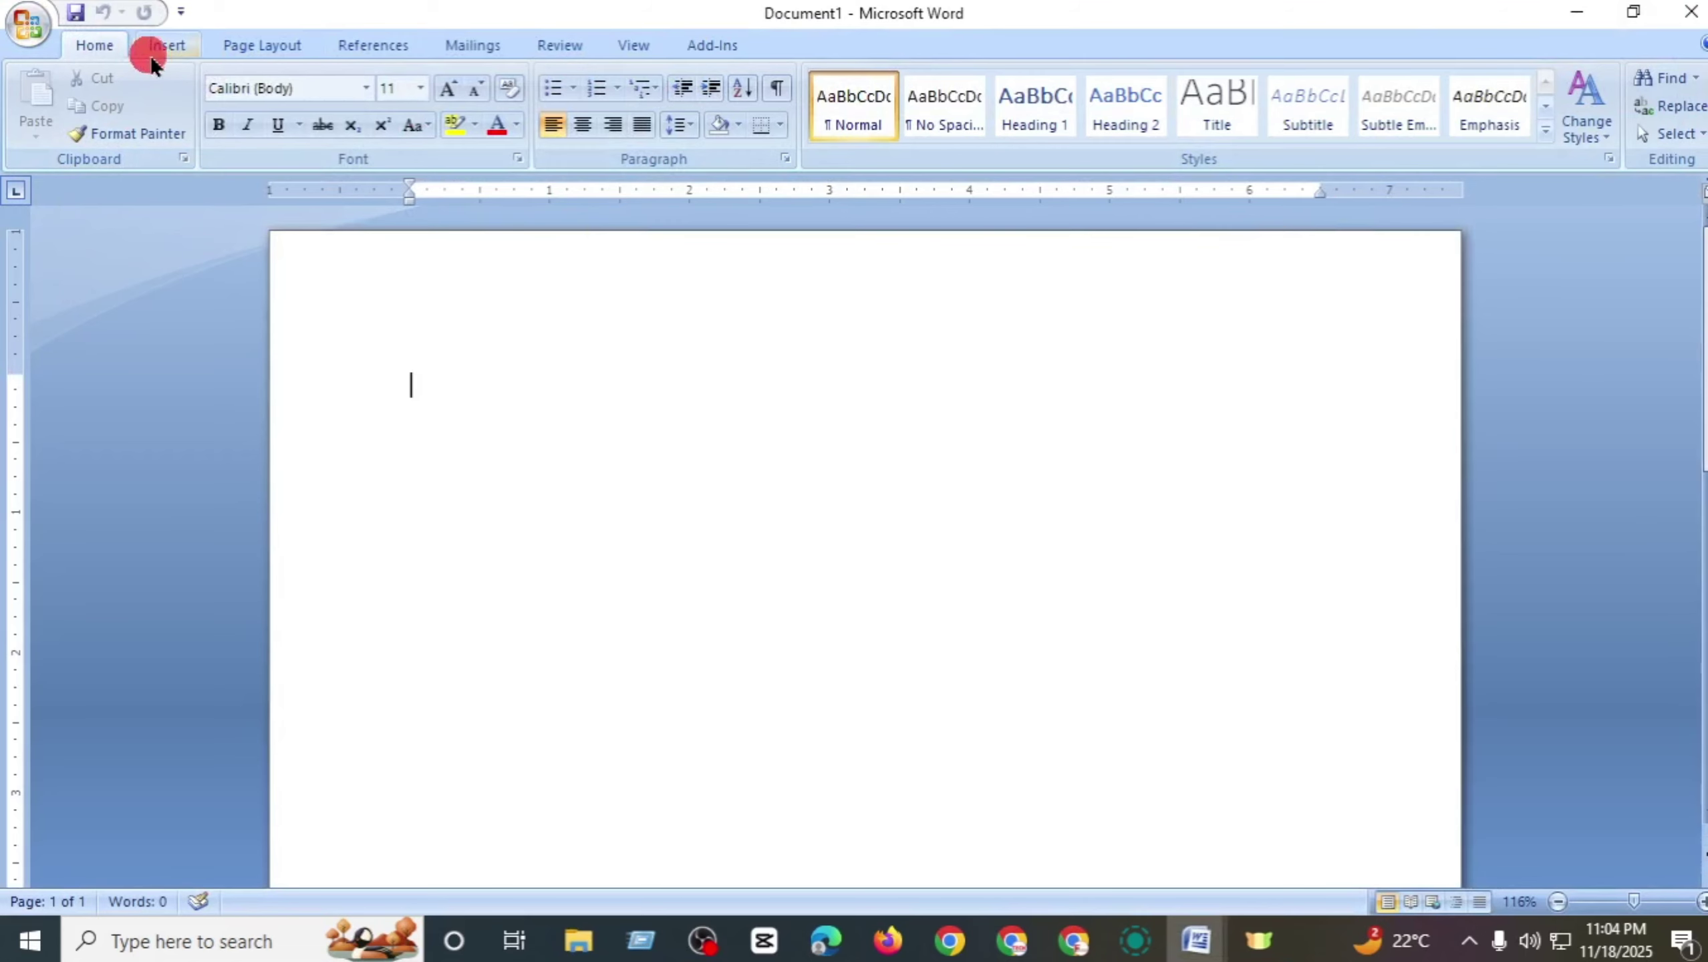
- Set the blank document's margins to Narrow and its paper size to A4, and review the orientation and column options
left_click(152, 54)
left_click(86, 49)
left_click(263, 42)
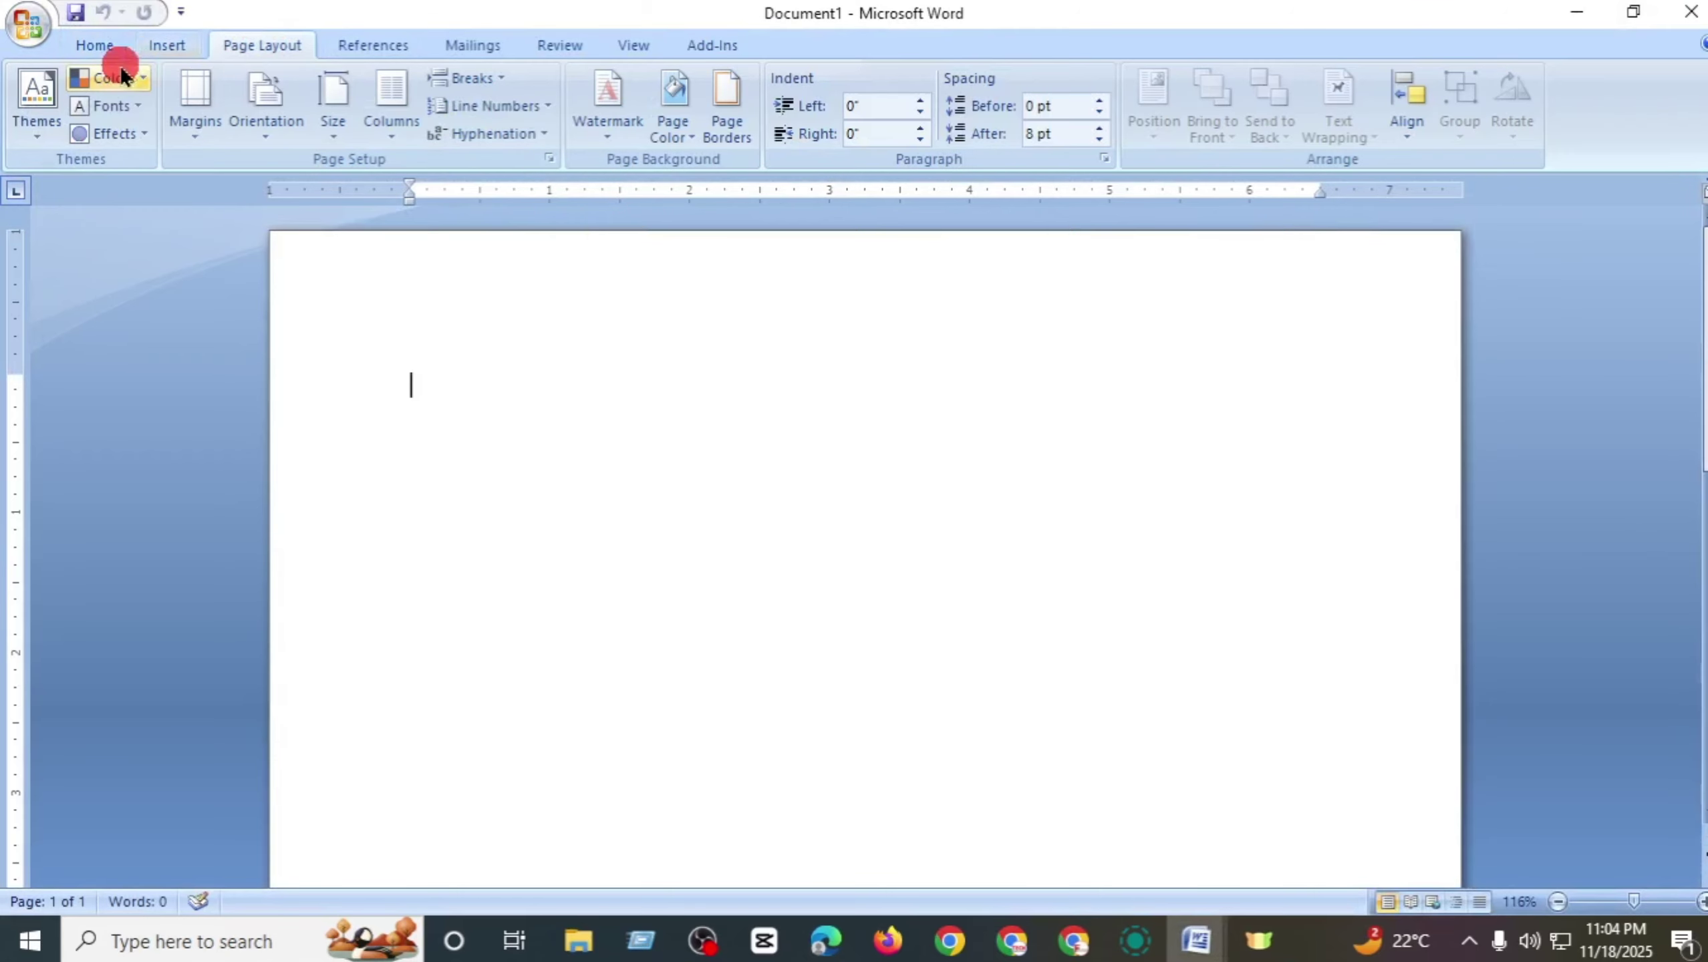
left_click(194, 100)
left_click(289, 87)
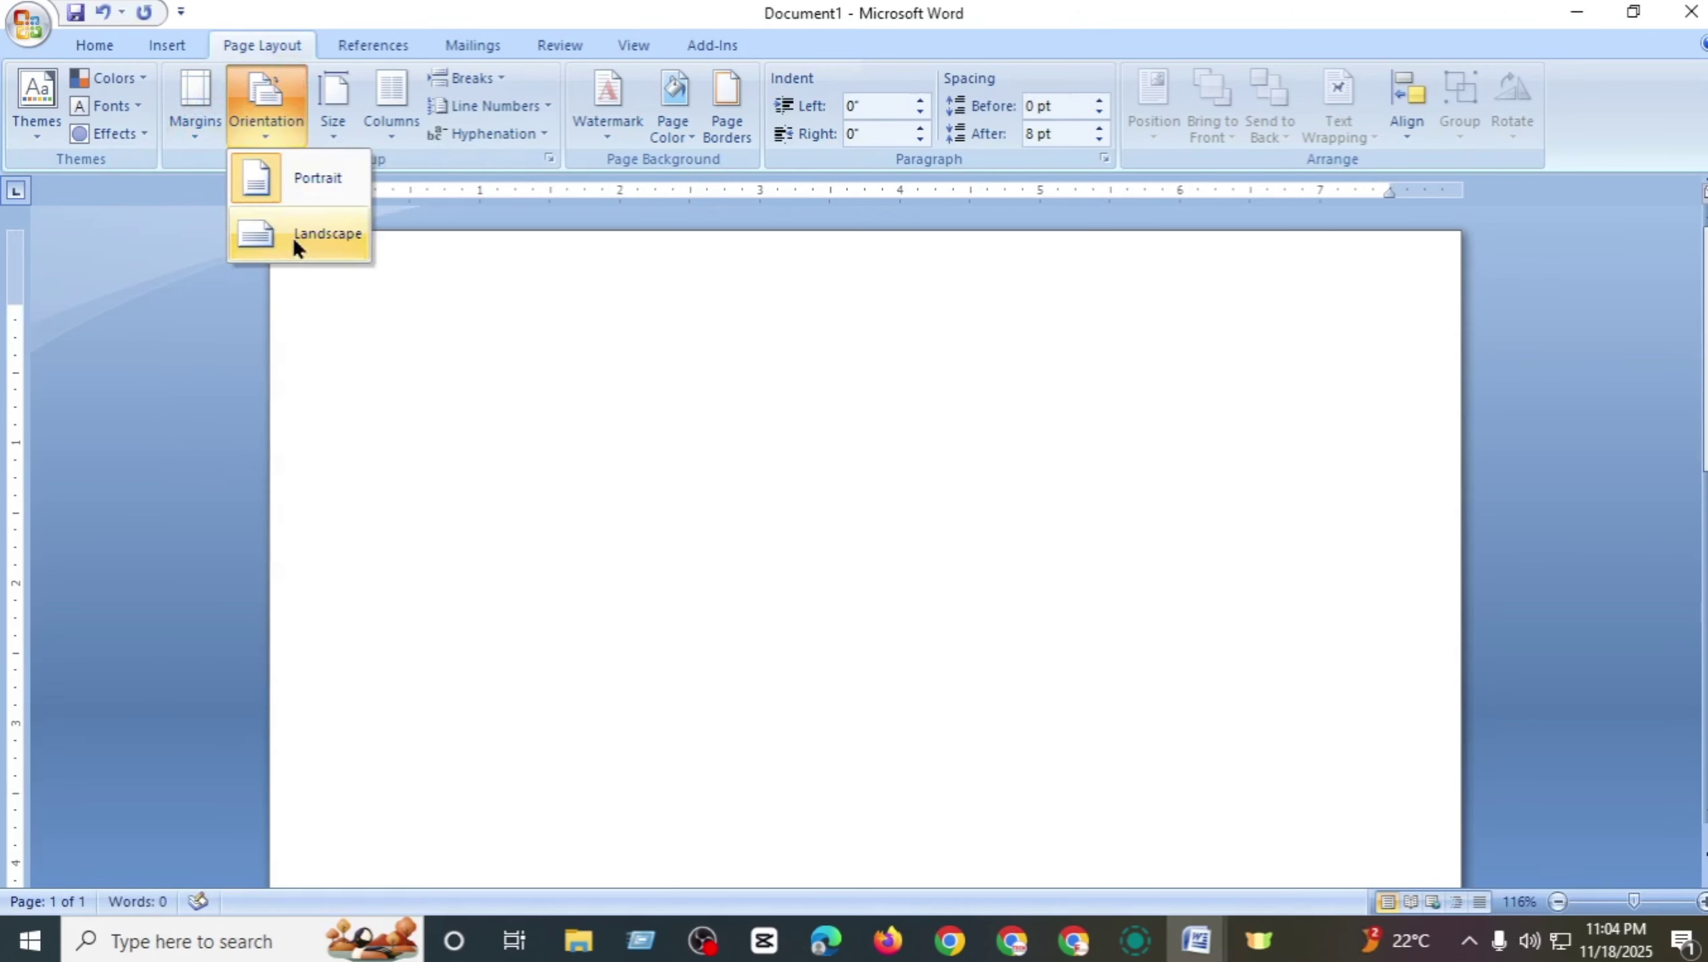
left_click(332, 135)
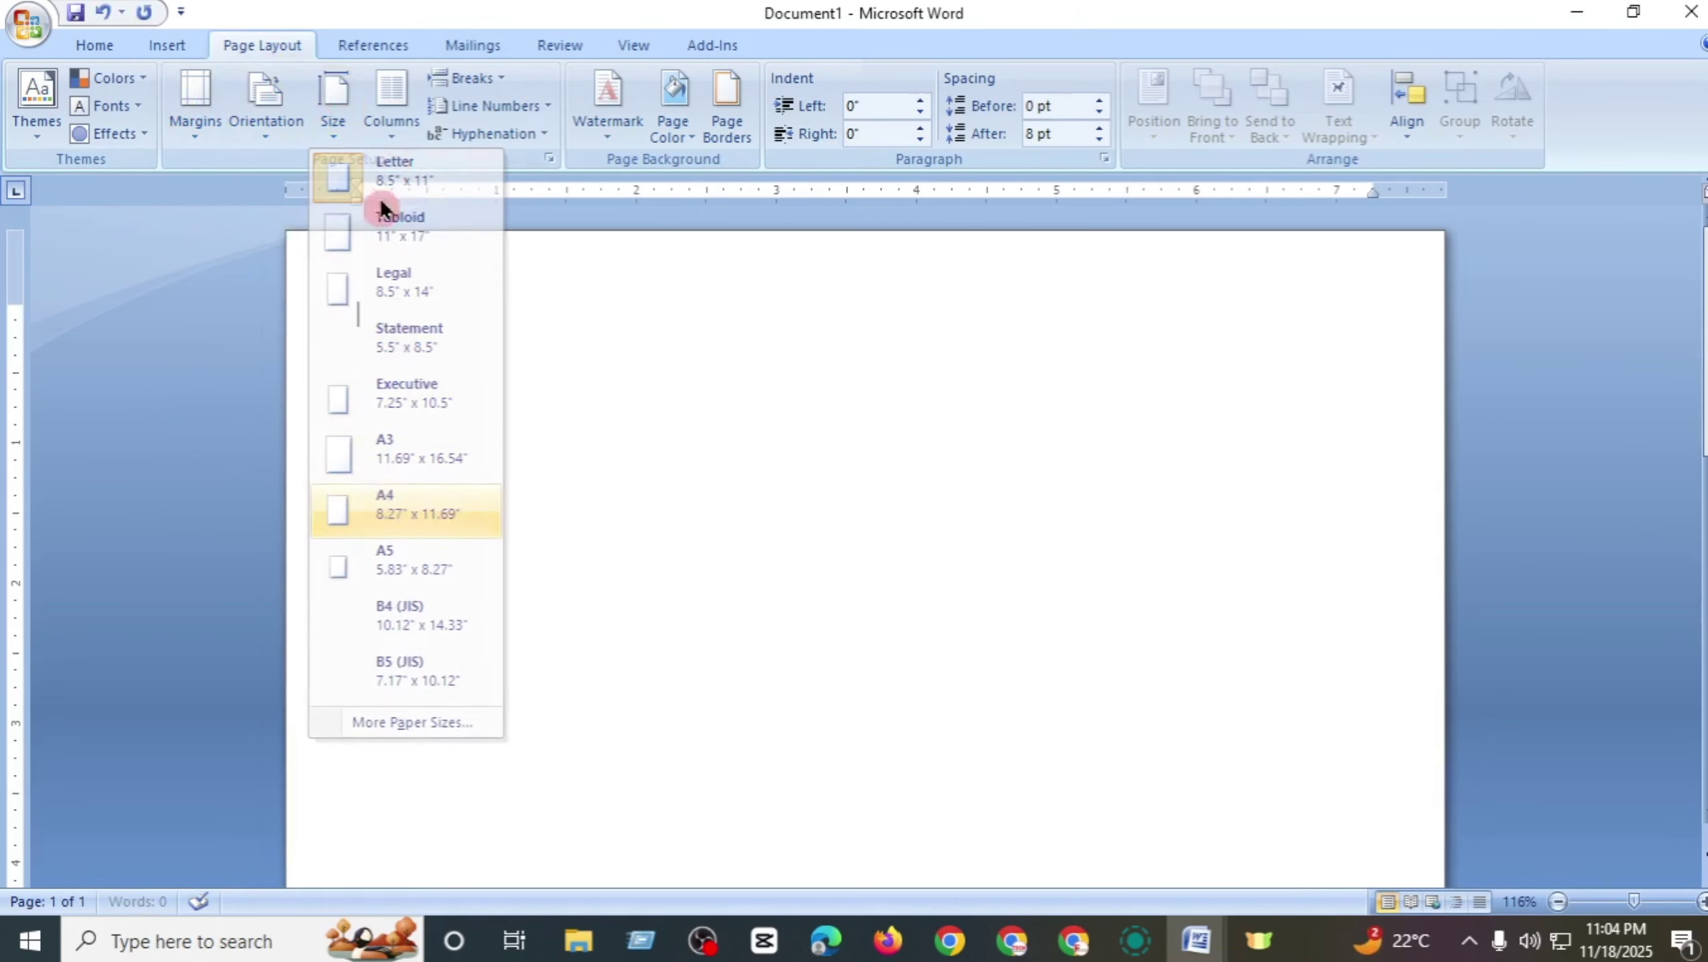
left_click(390, 107)
left_click(442, 178)
left_click(194, 100)
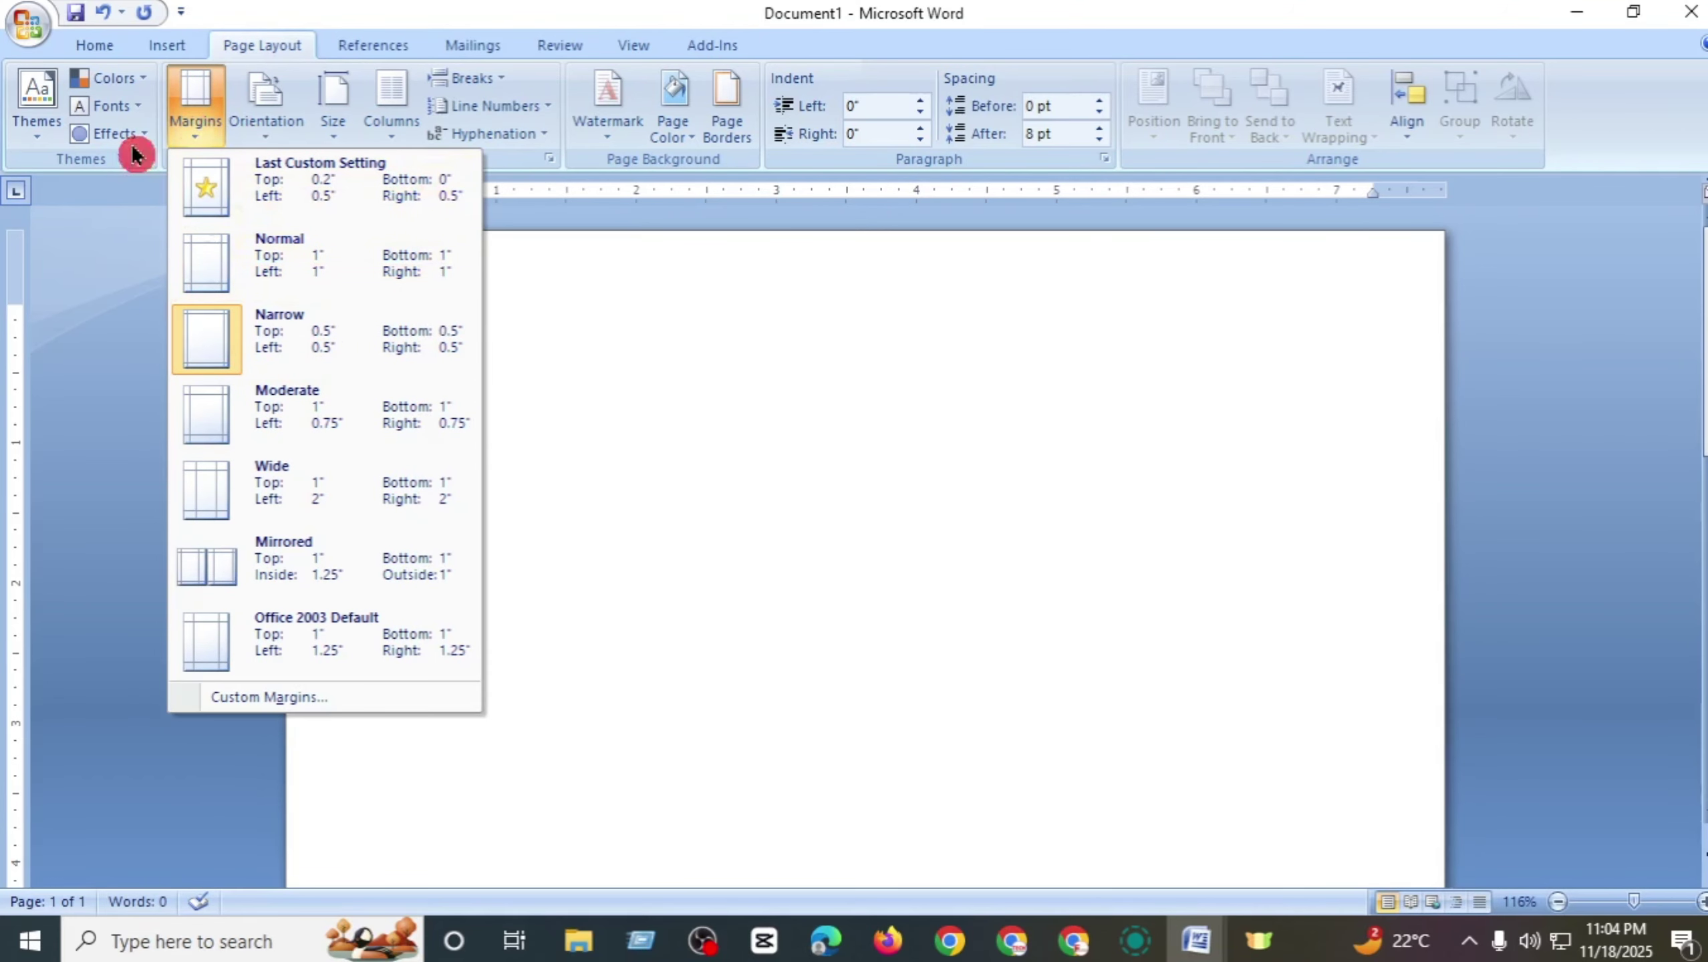
left_click(111, 46)
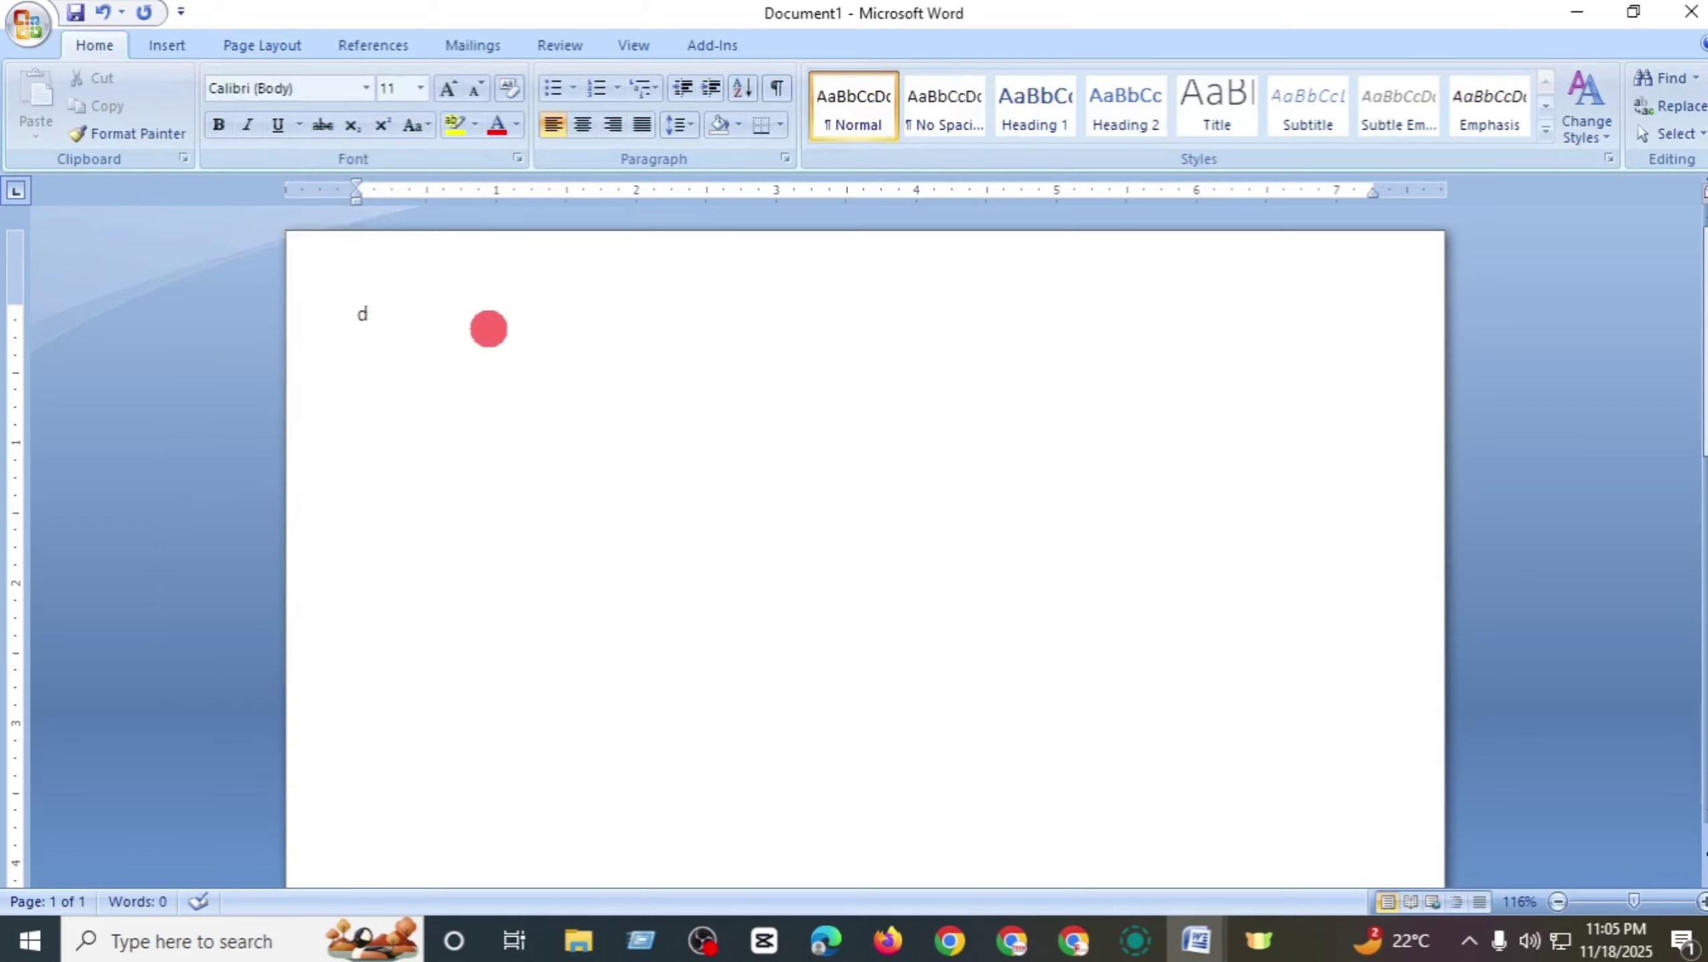
- Enter the sample text "dfhdgh" in the document, and view Bijoy Bayanno in the Start menu's app list
type("gh")
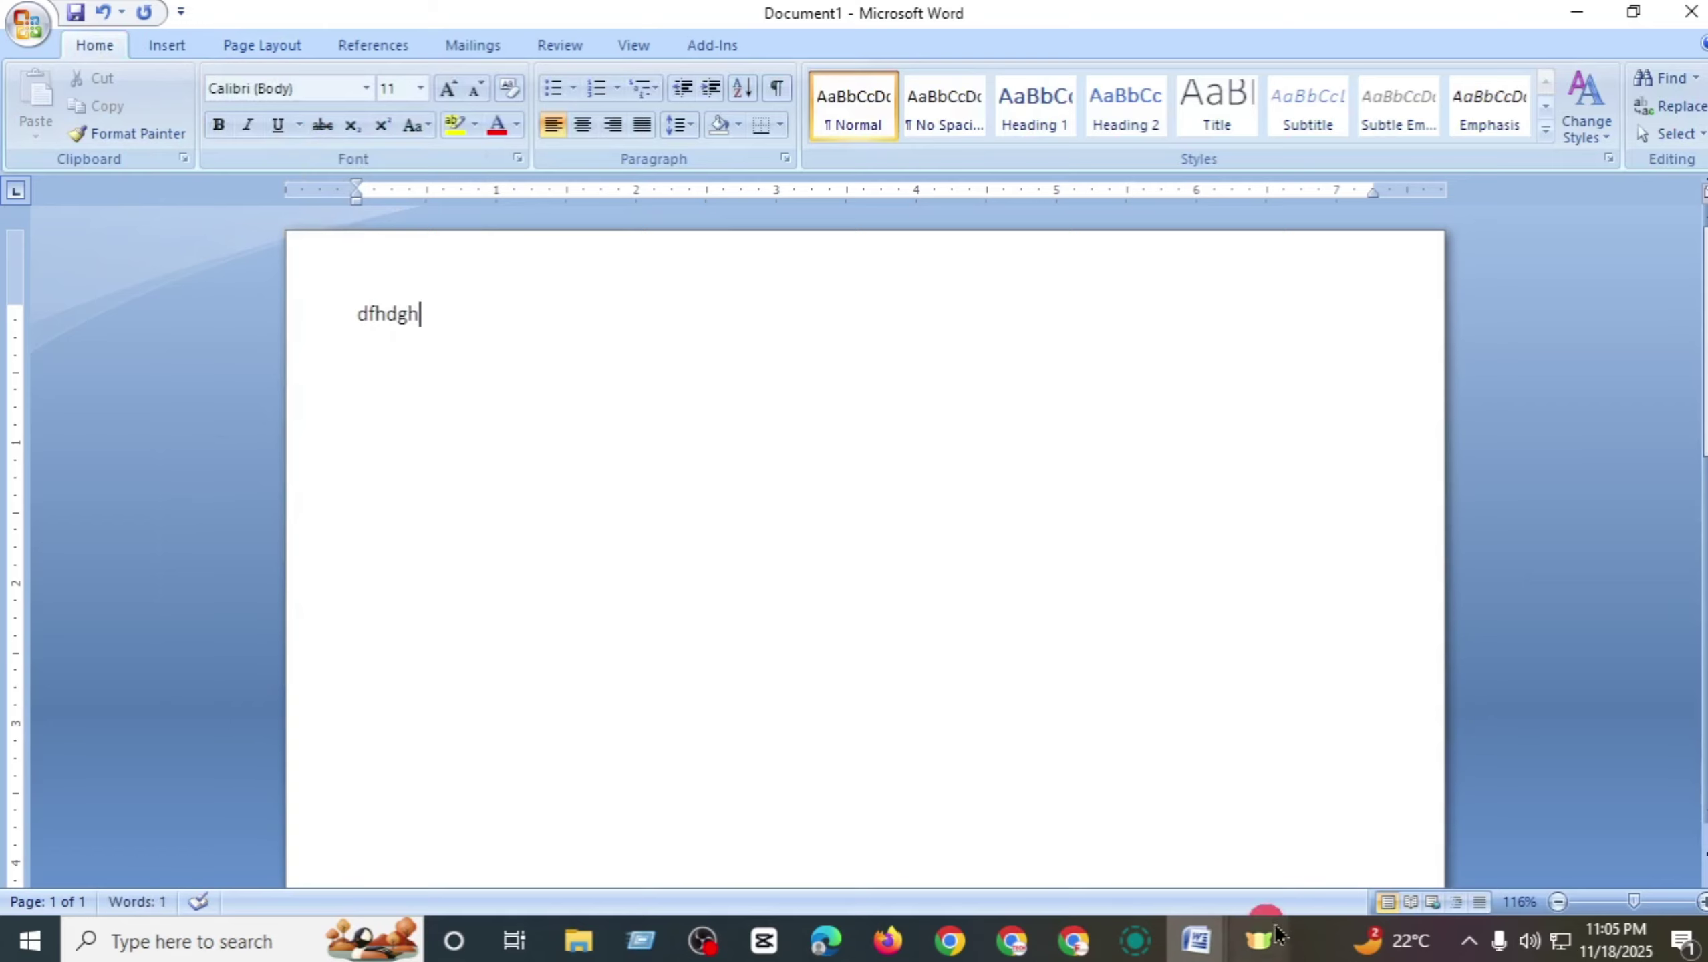
left_click(1468, 942)
left_click(1343, 870)
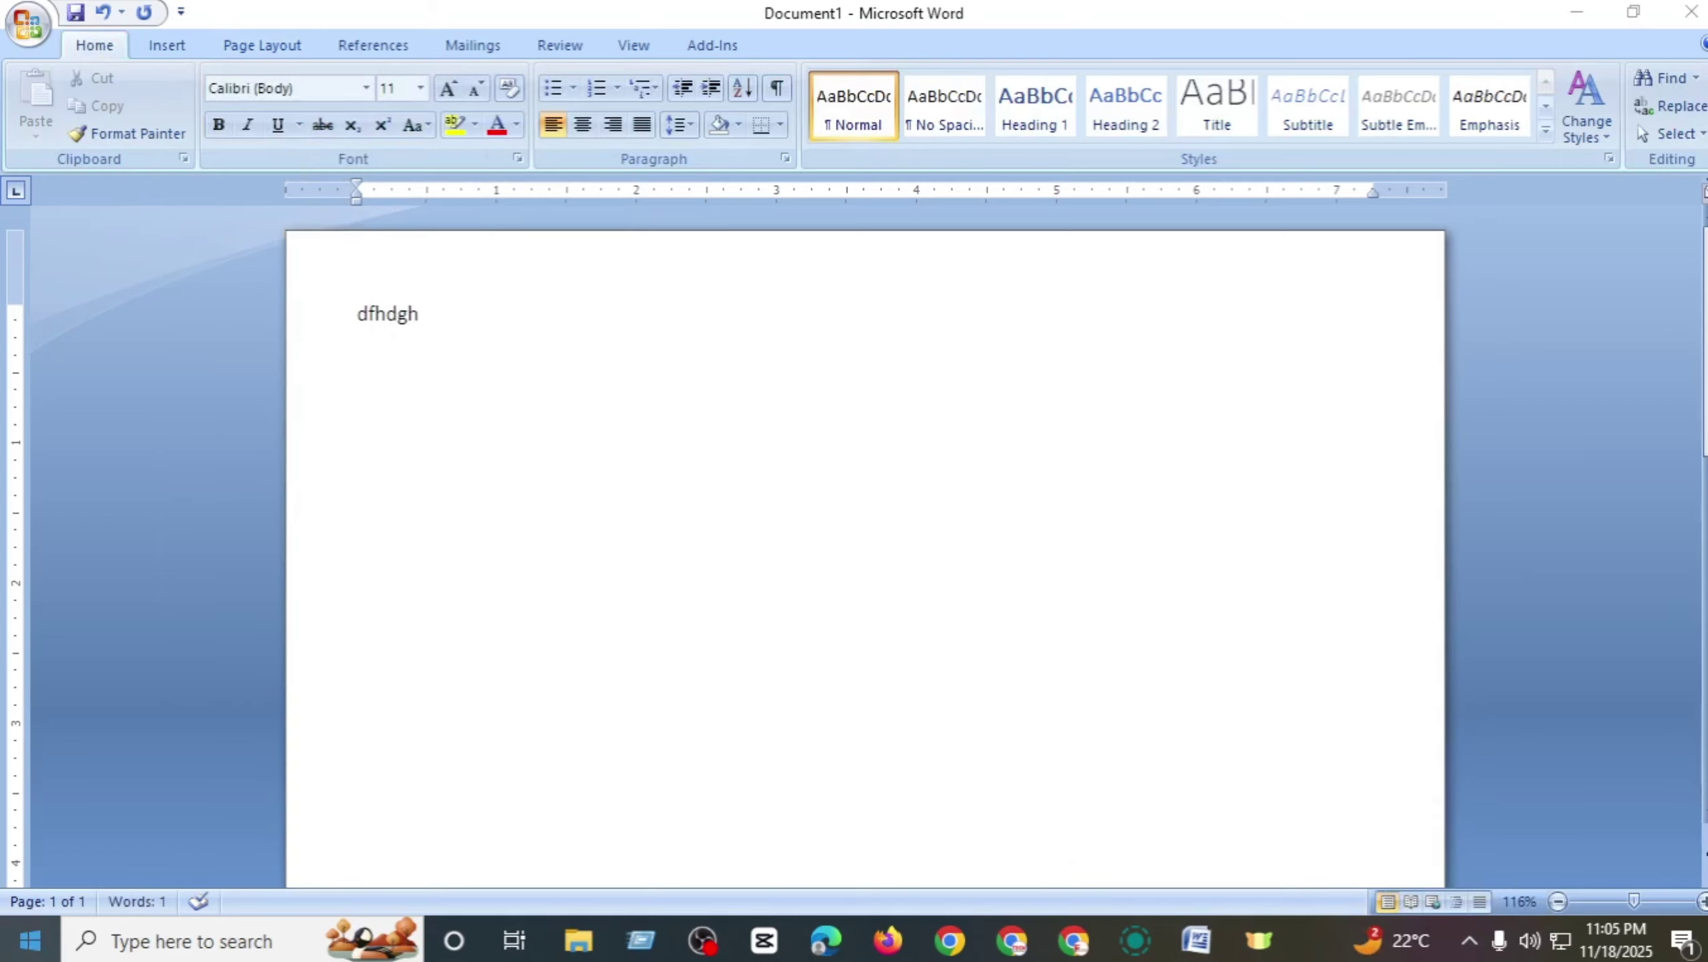
left_click(30, 941)
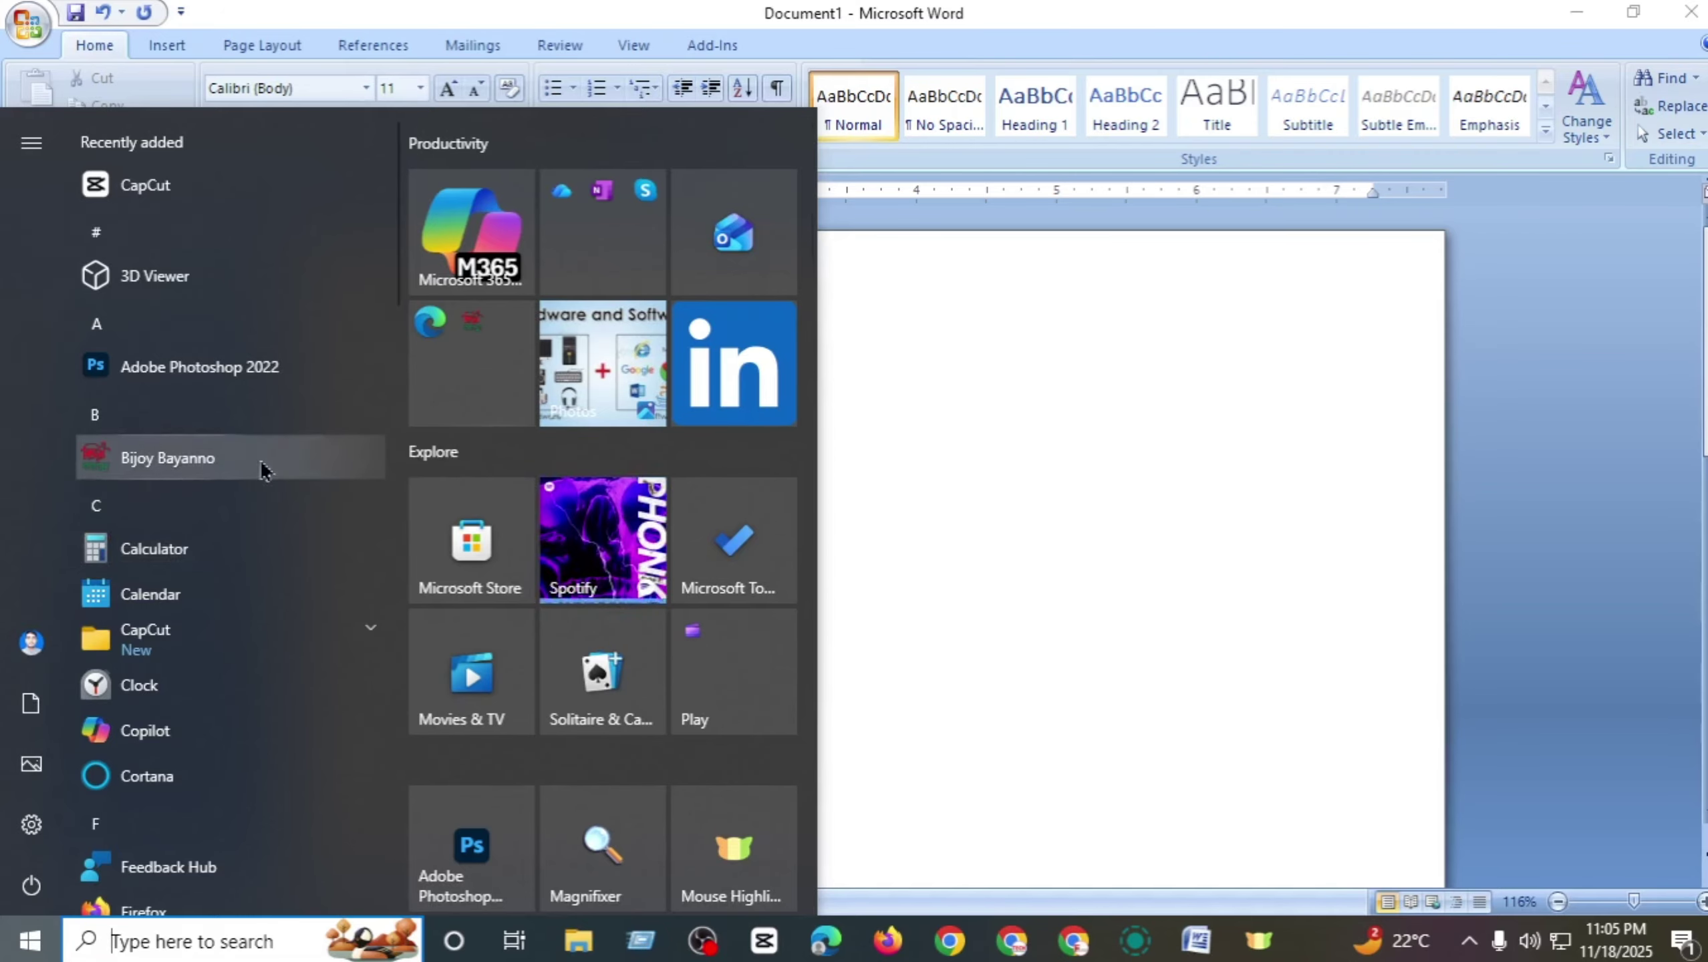
left_click(949, 512)
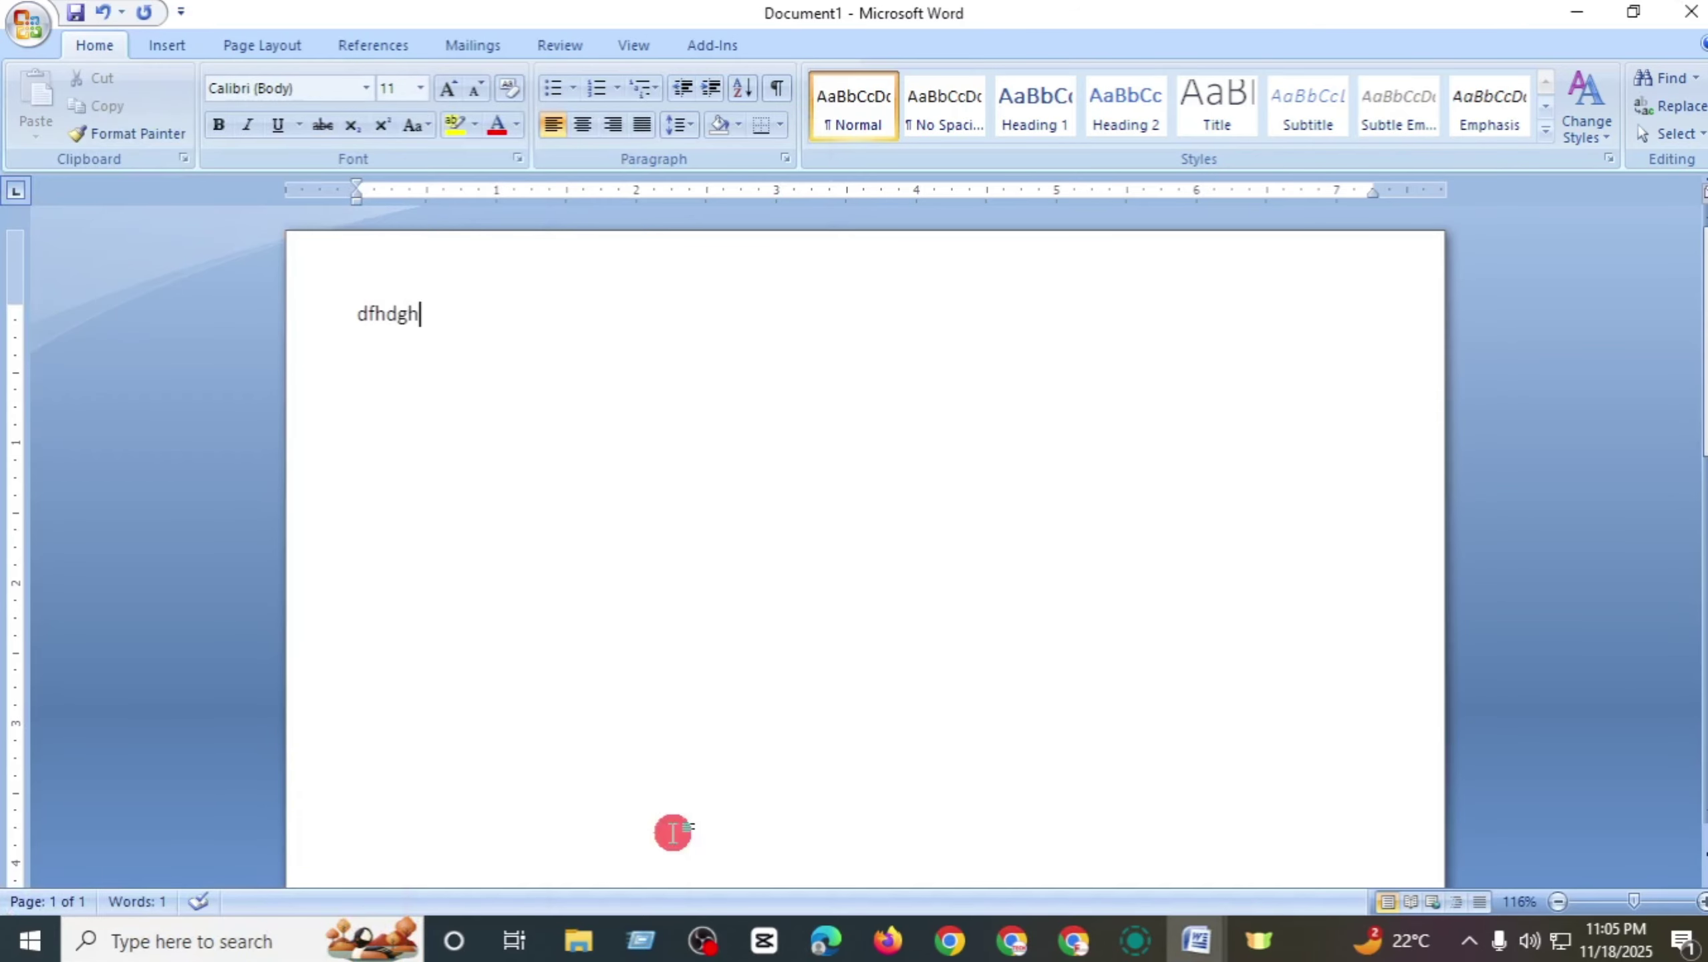
left_click(703, 940)
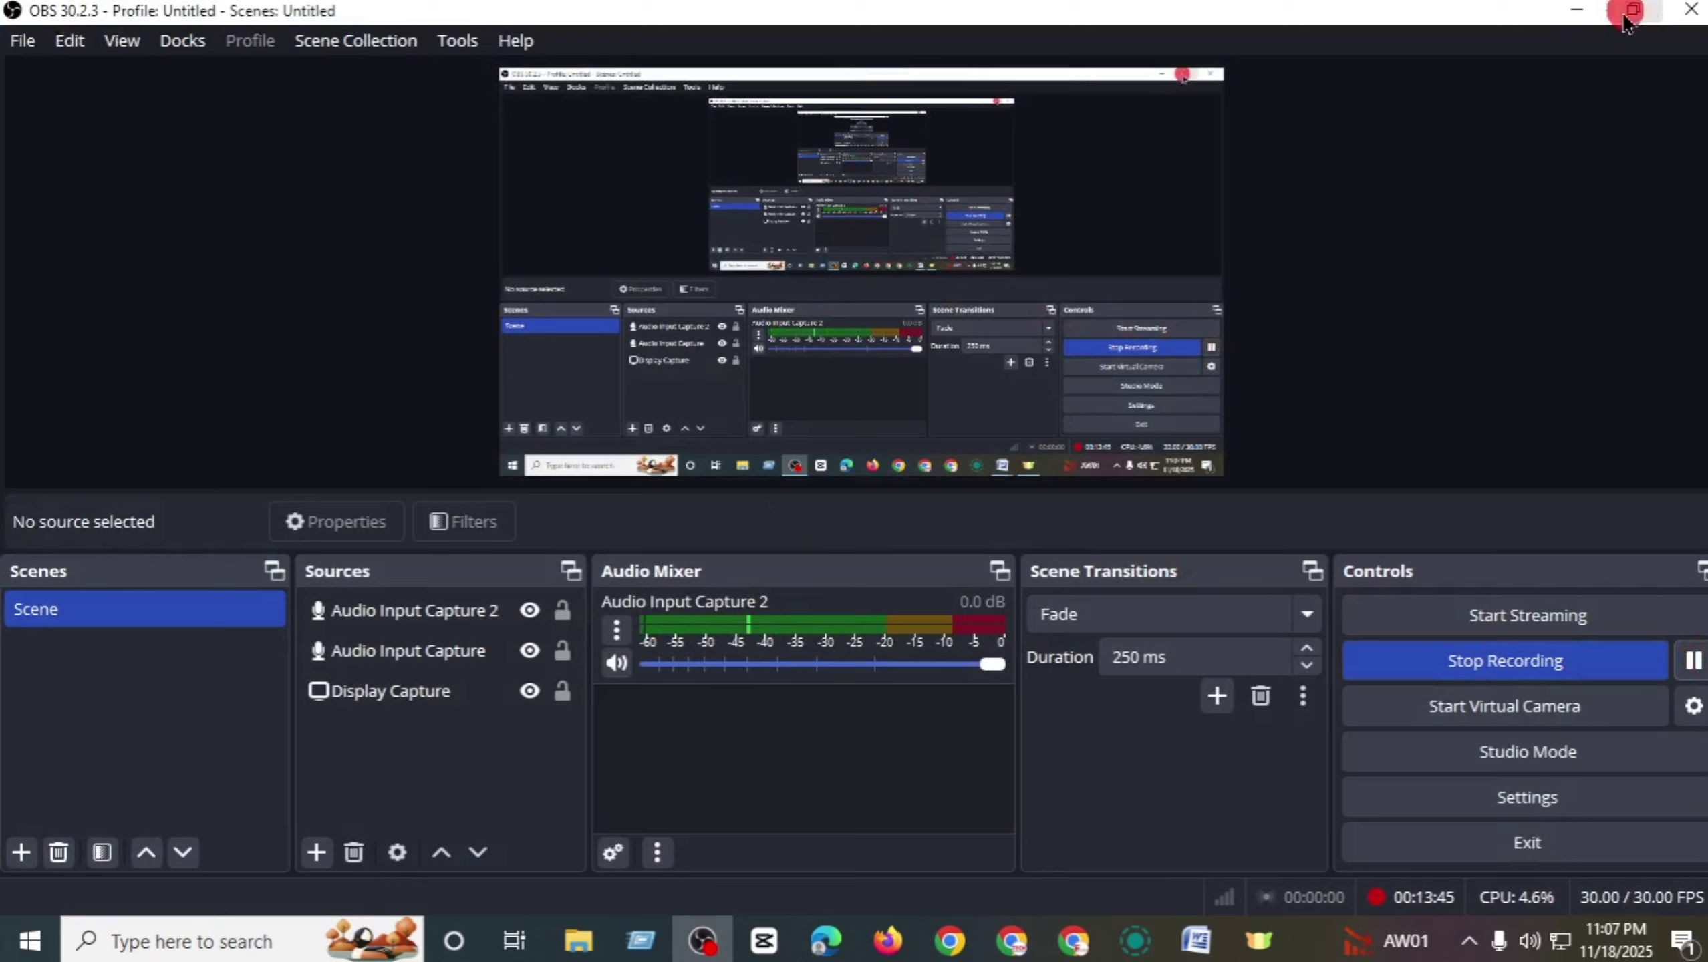
left_click(1576, 10)
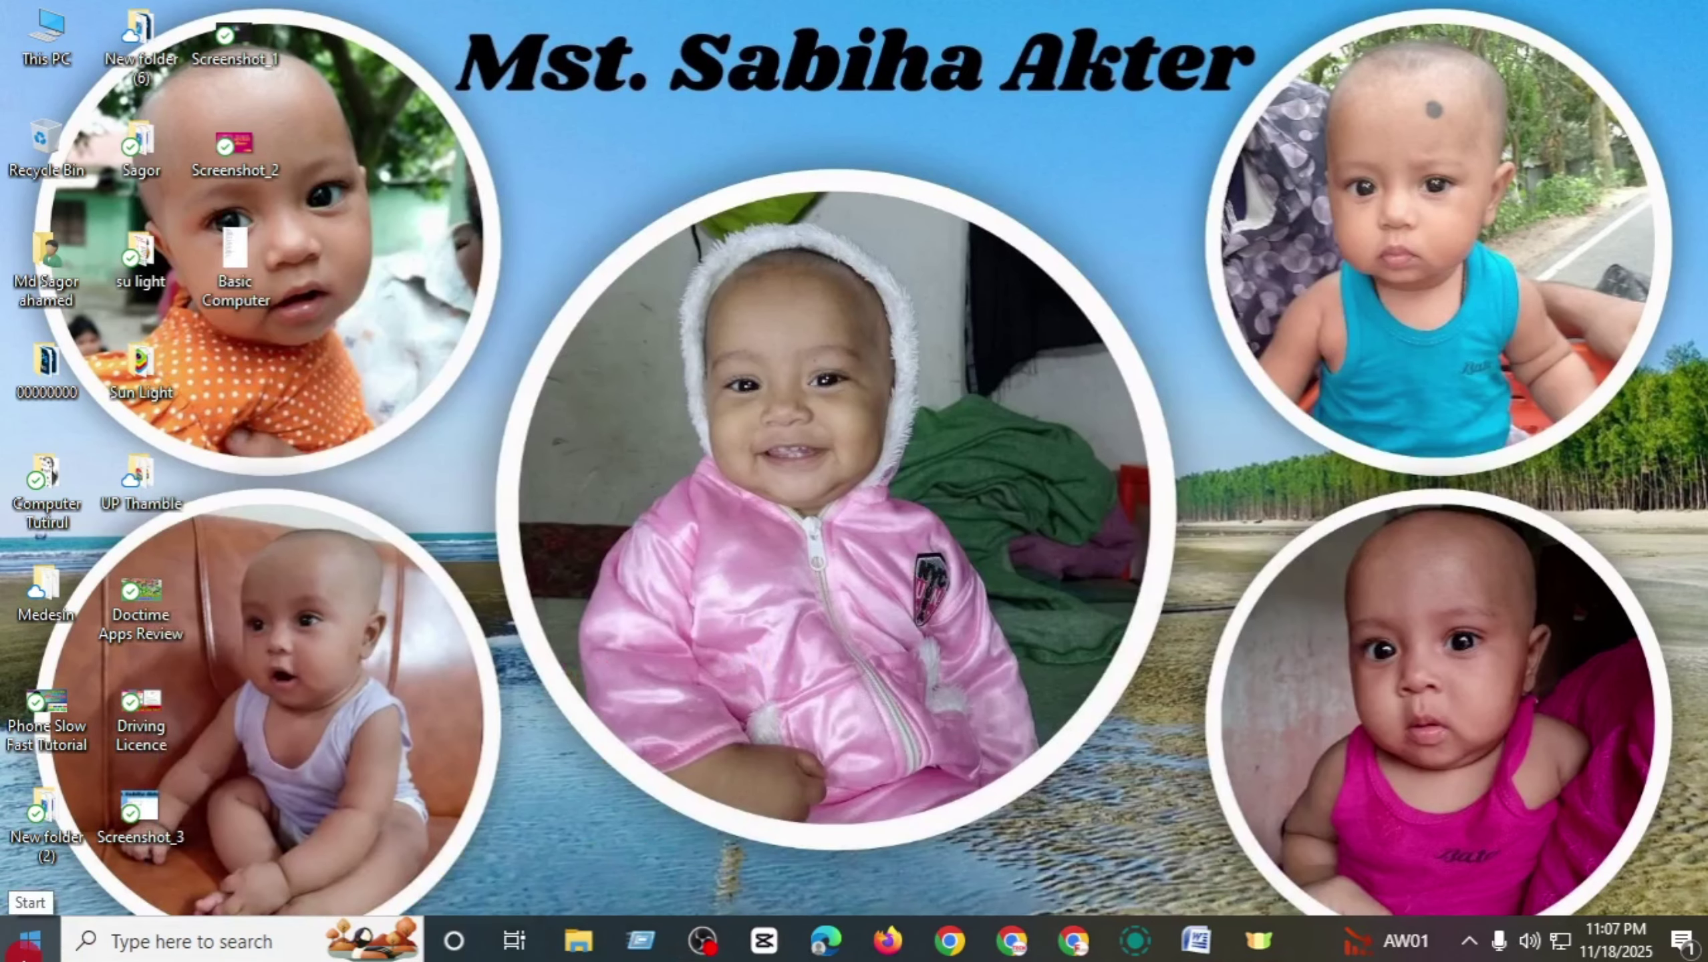
- View the Sleep, Shut down and Restart power options in the Start menu, and close it without choosing any
left_click(30, 942)
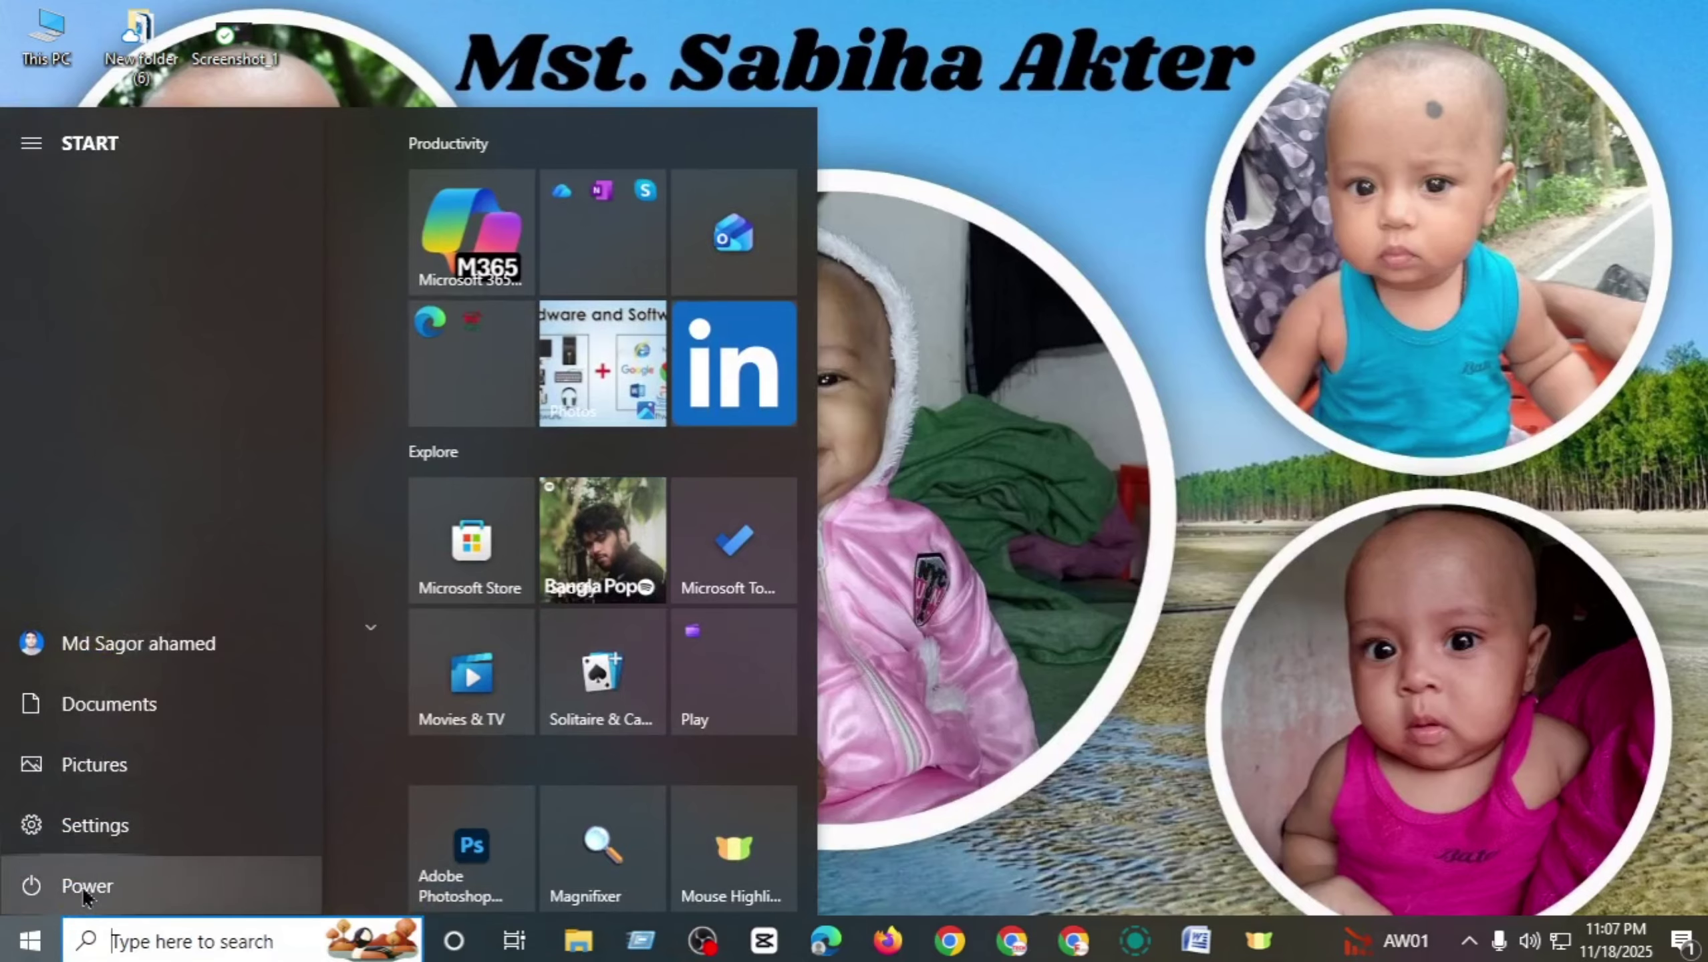
left_click(180, 901)
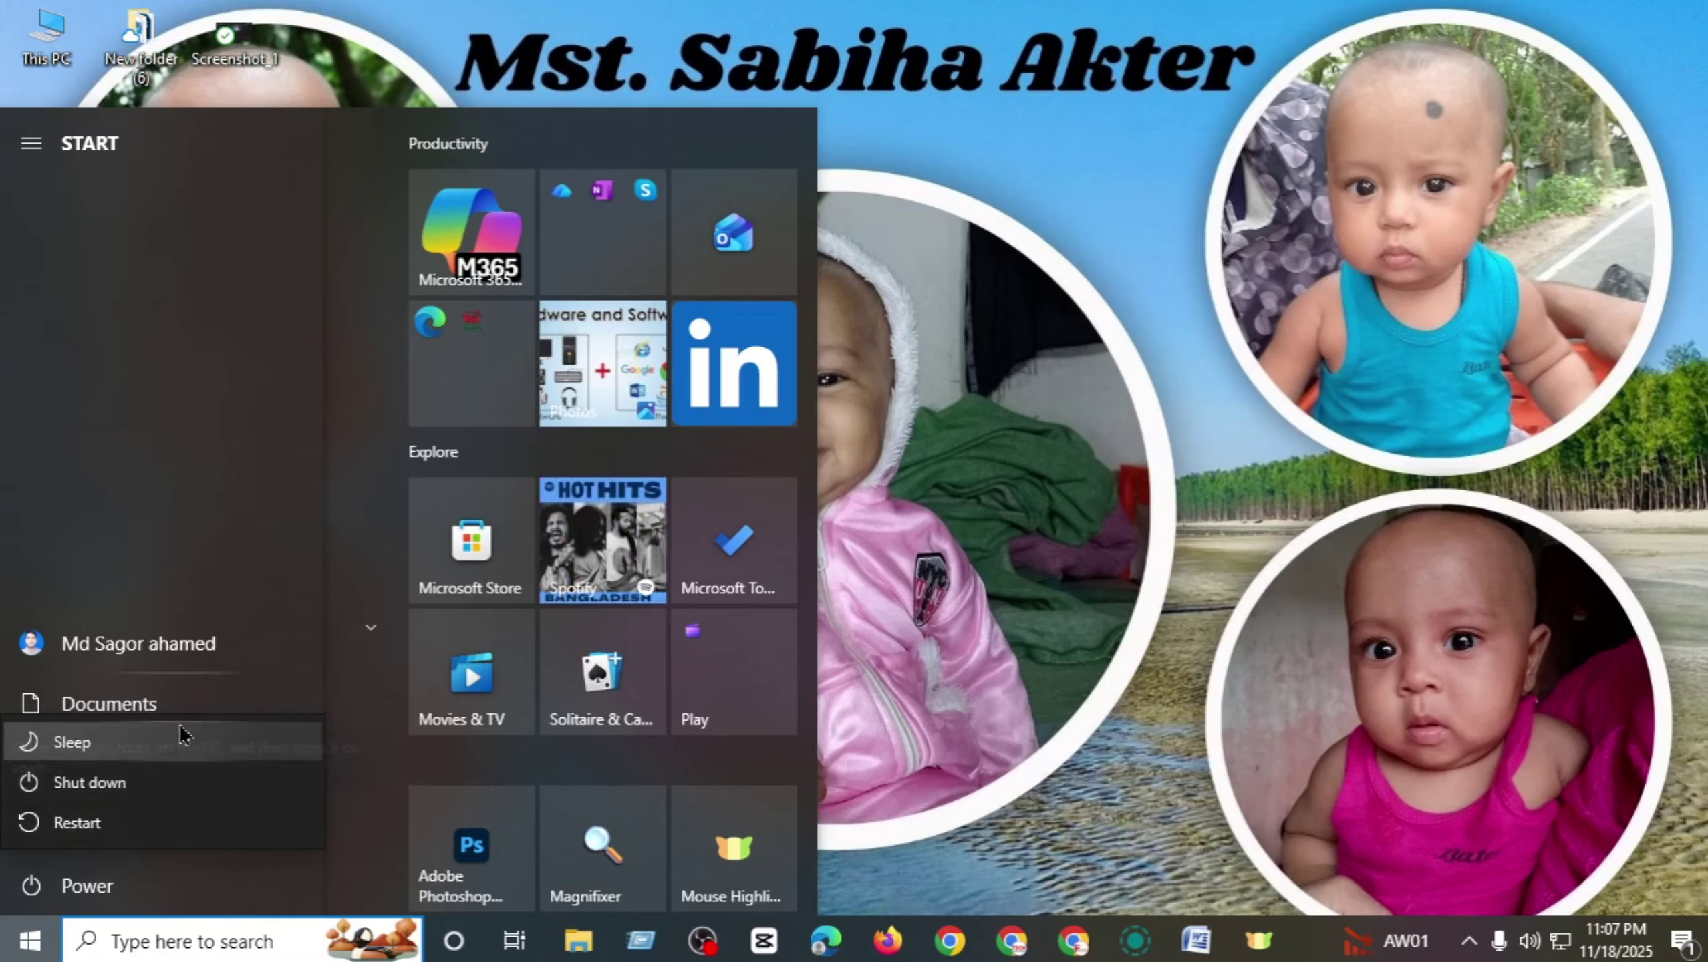
left_click(181, 535)
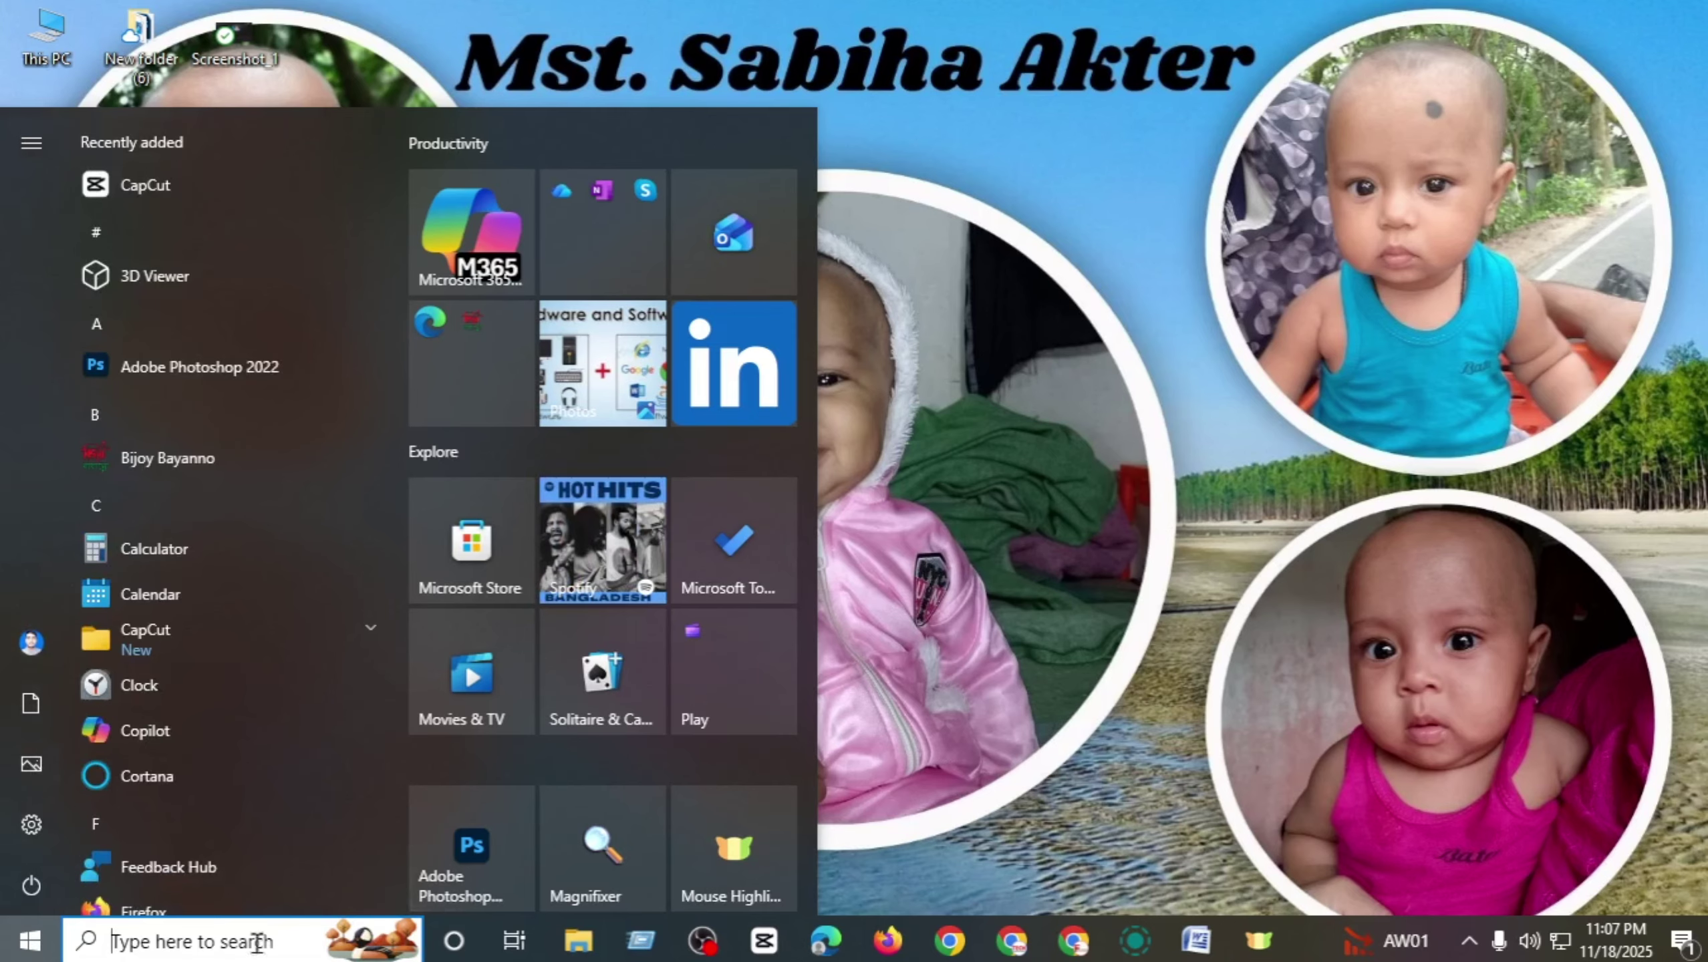
mouse_move(31, 843)
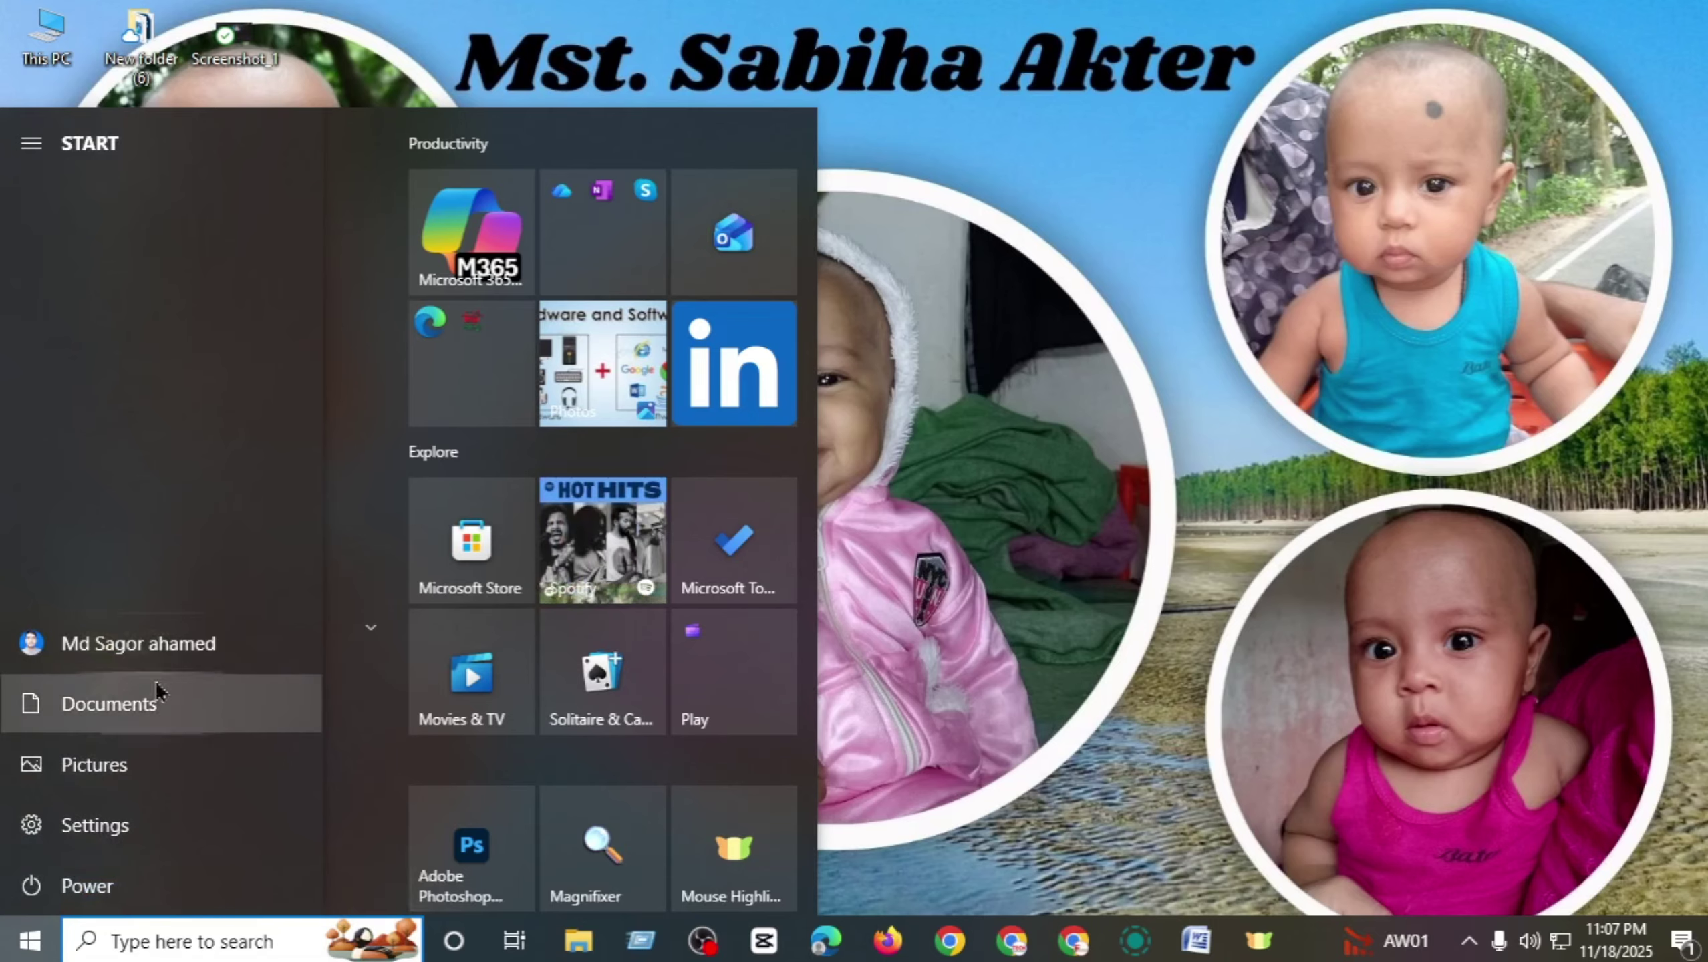
left_click(1023, 404)
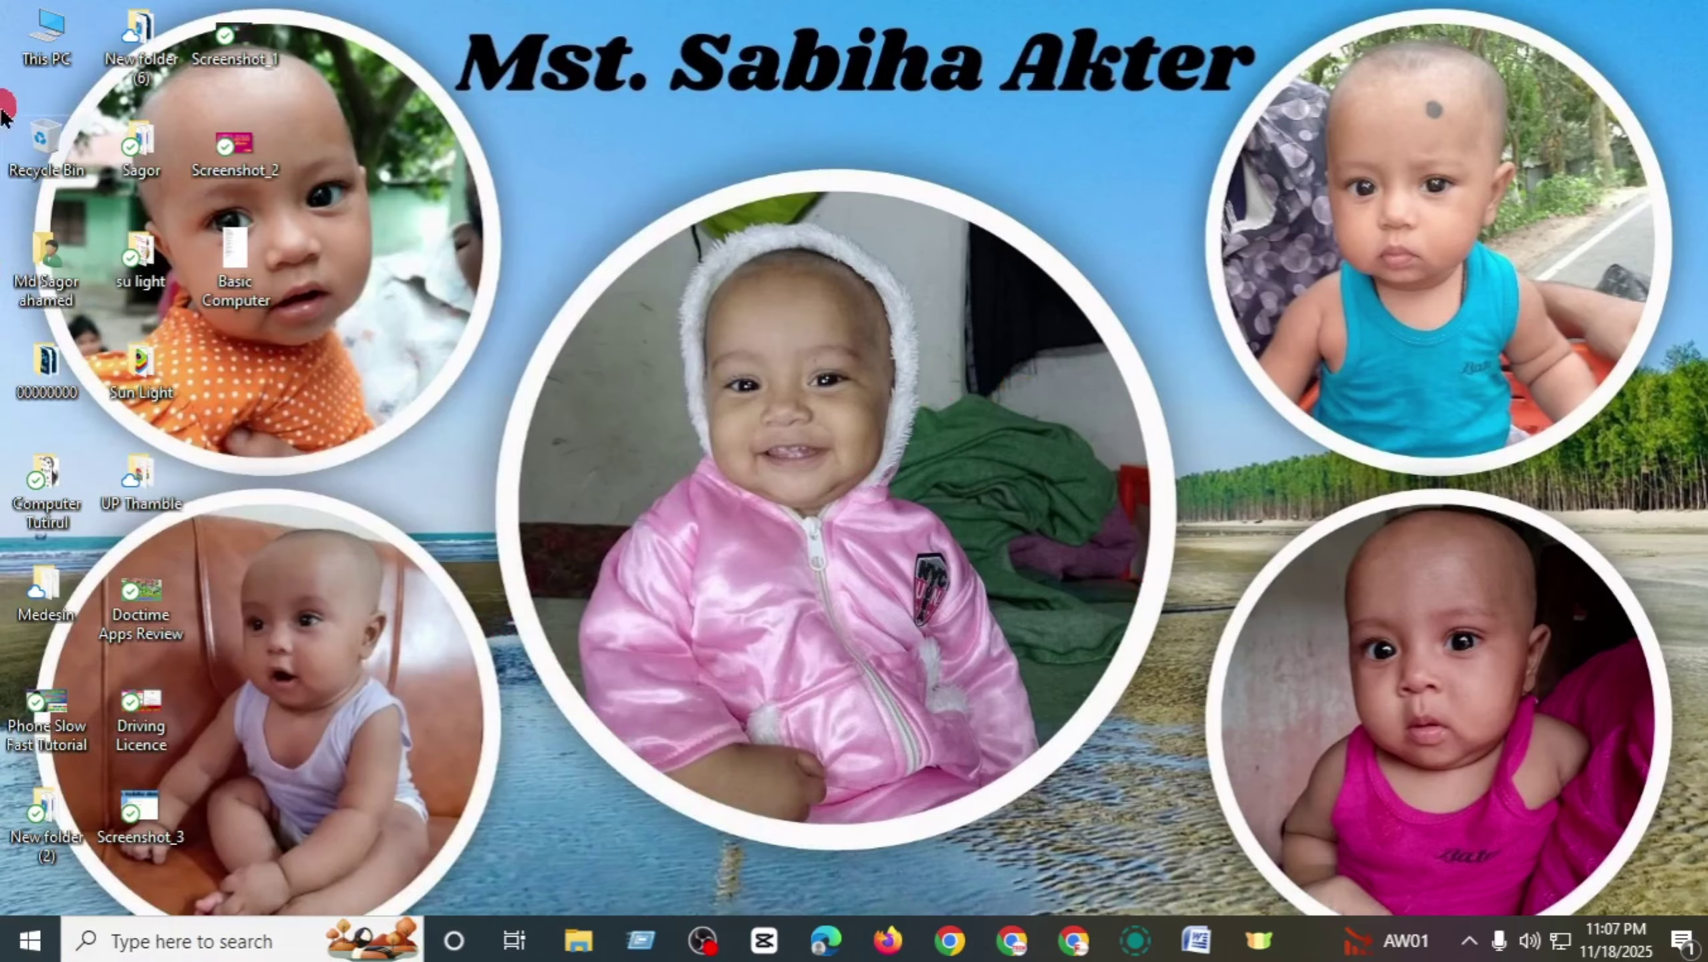
- Open This PC from the desktop and search all its drives for files containing the owner's first name
double_click(64, 60)
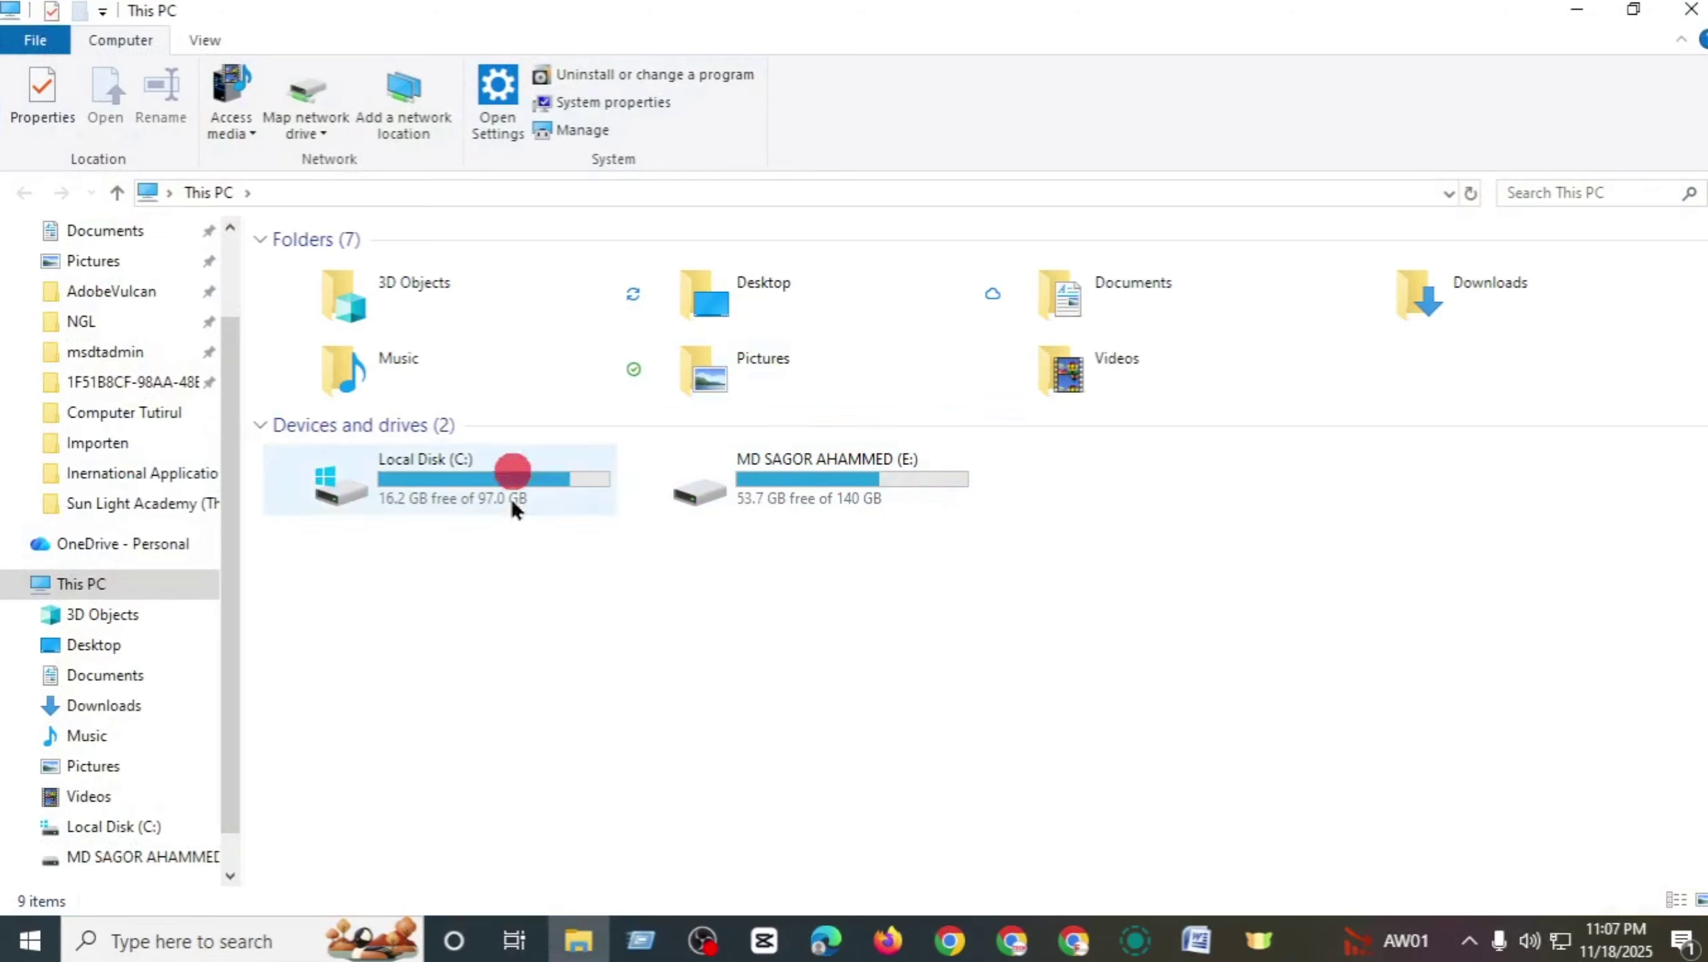
left_click(1556, 192)
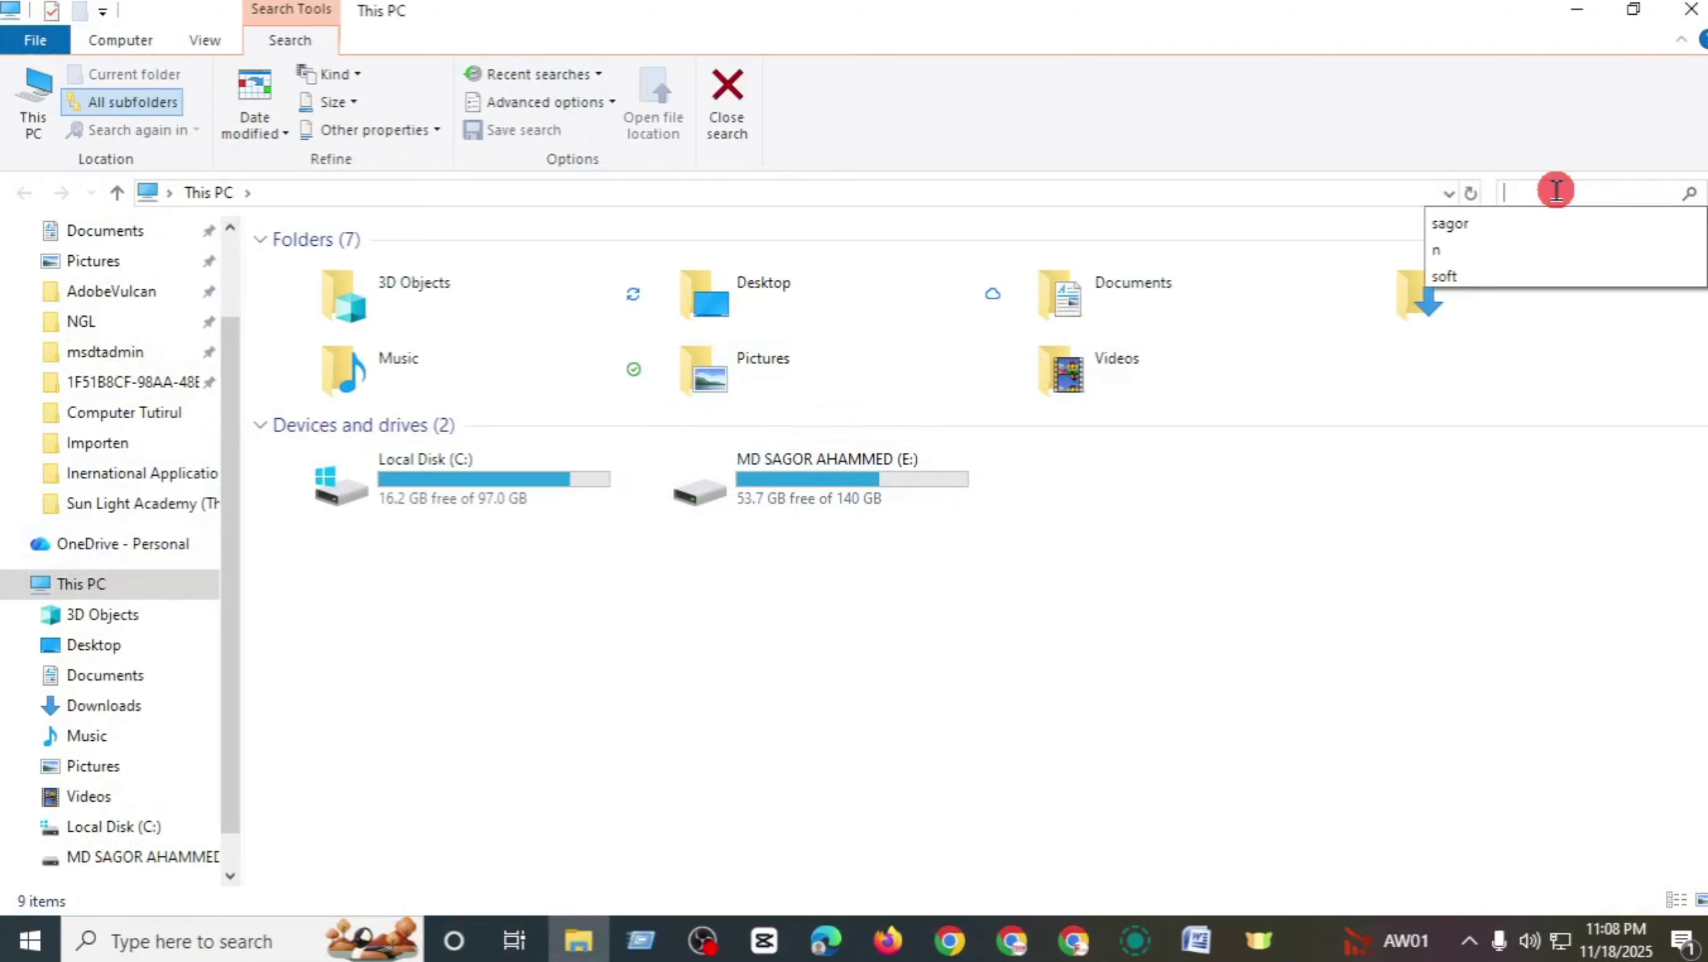
type("sa")
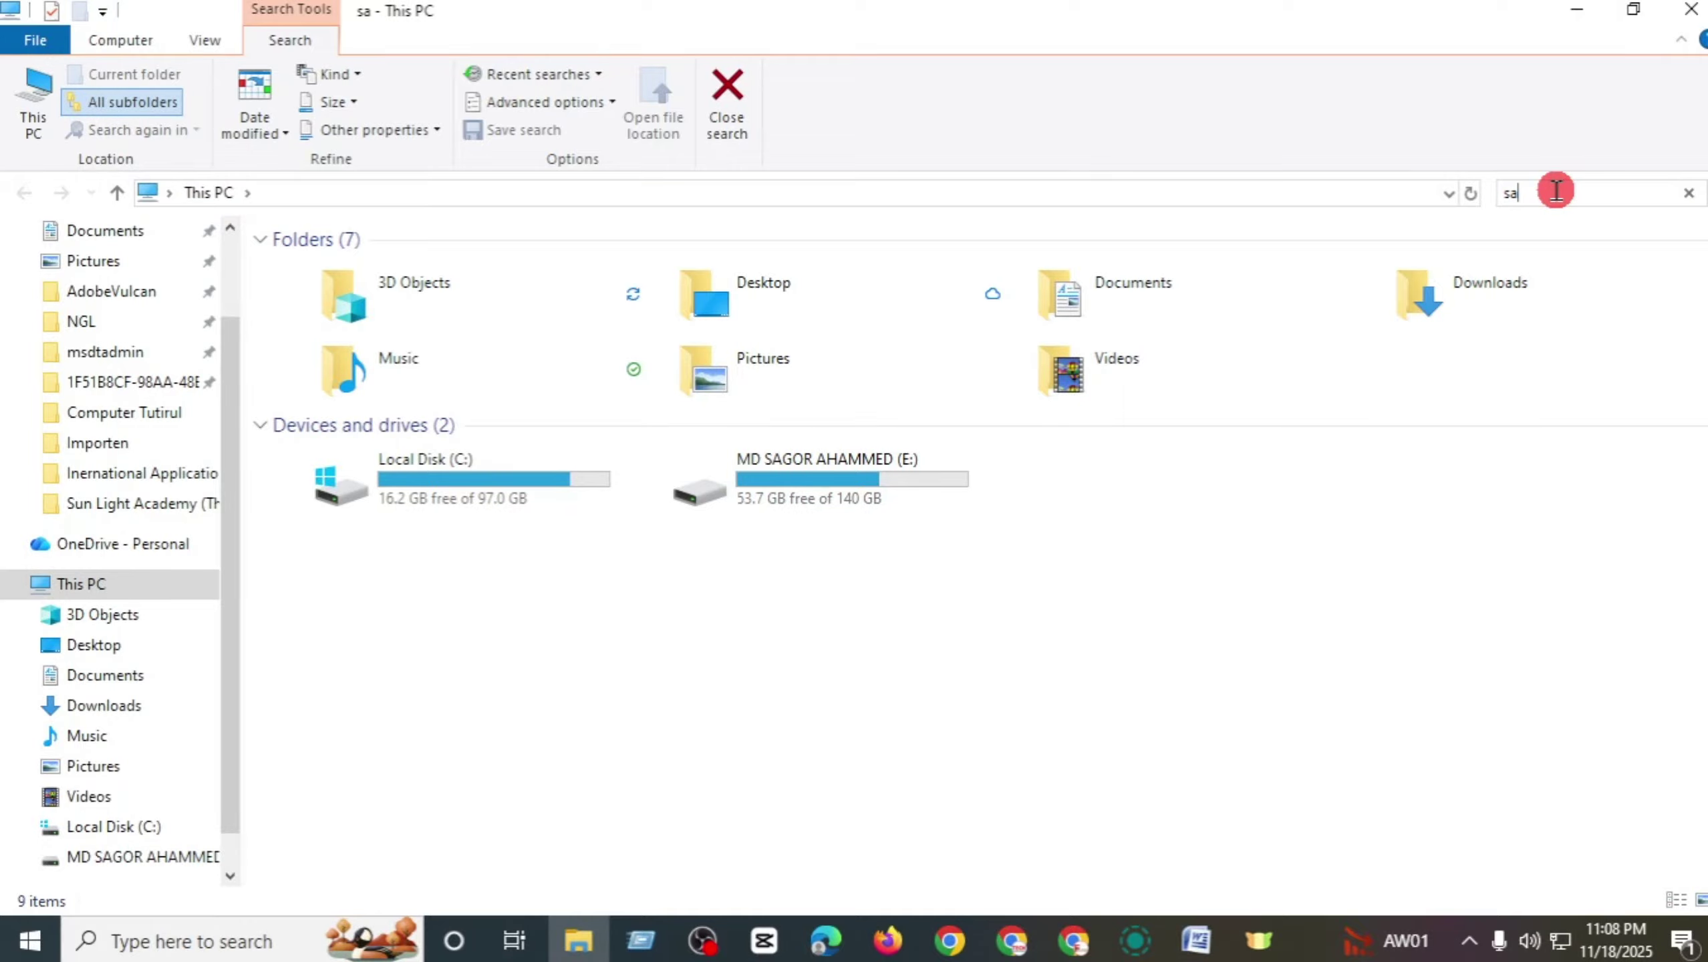
type("gor")
key("Return")
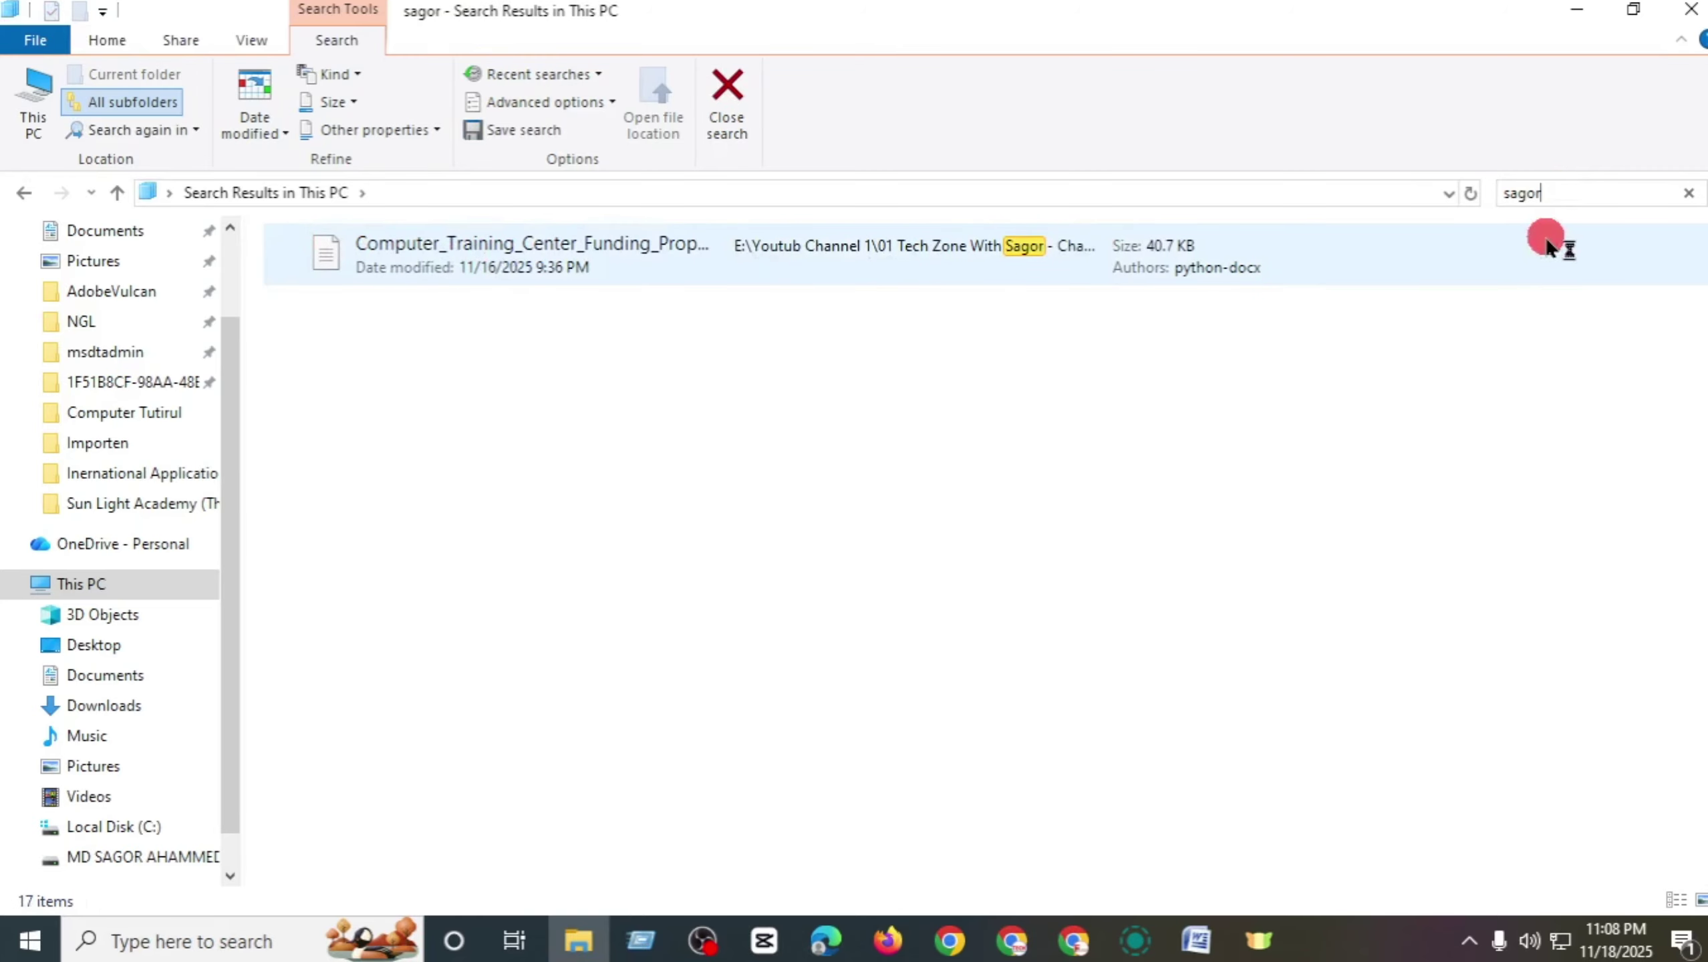
- Shorten the file search term to "sa" and browse the matching files and folders
key("BackSpace")
key("BackSpace")
key("BackSpace")
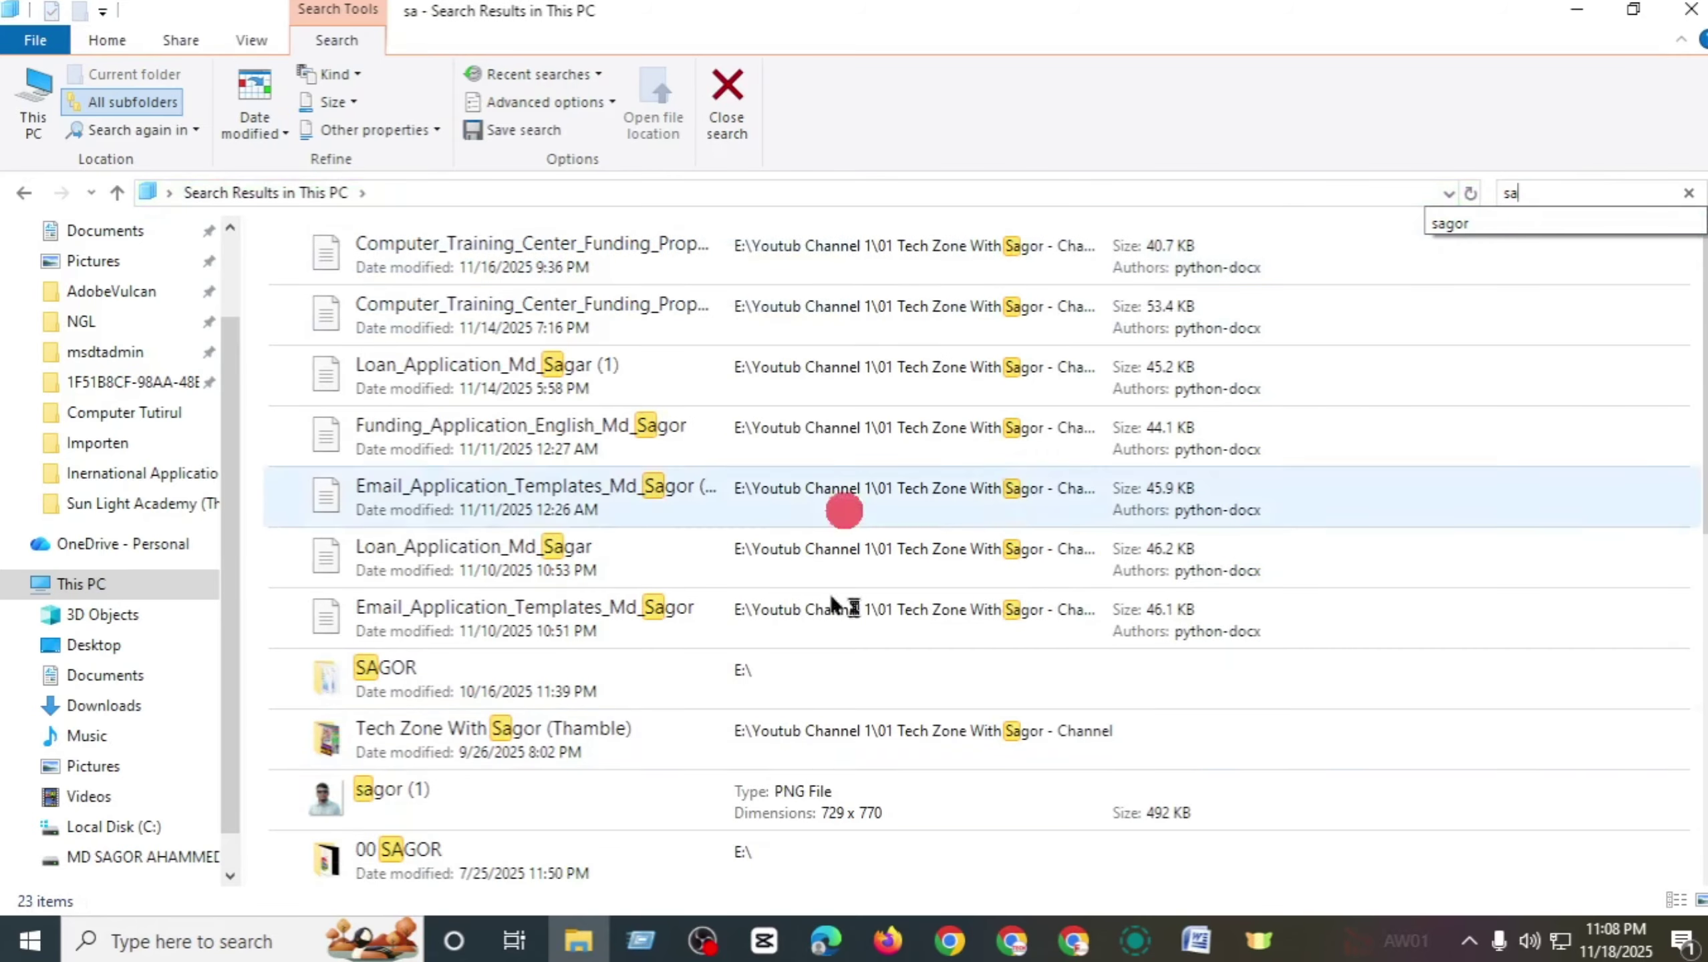
scroll(377, 330, "down", 10)
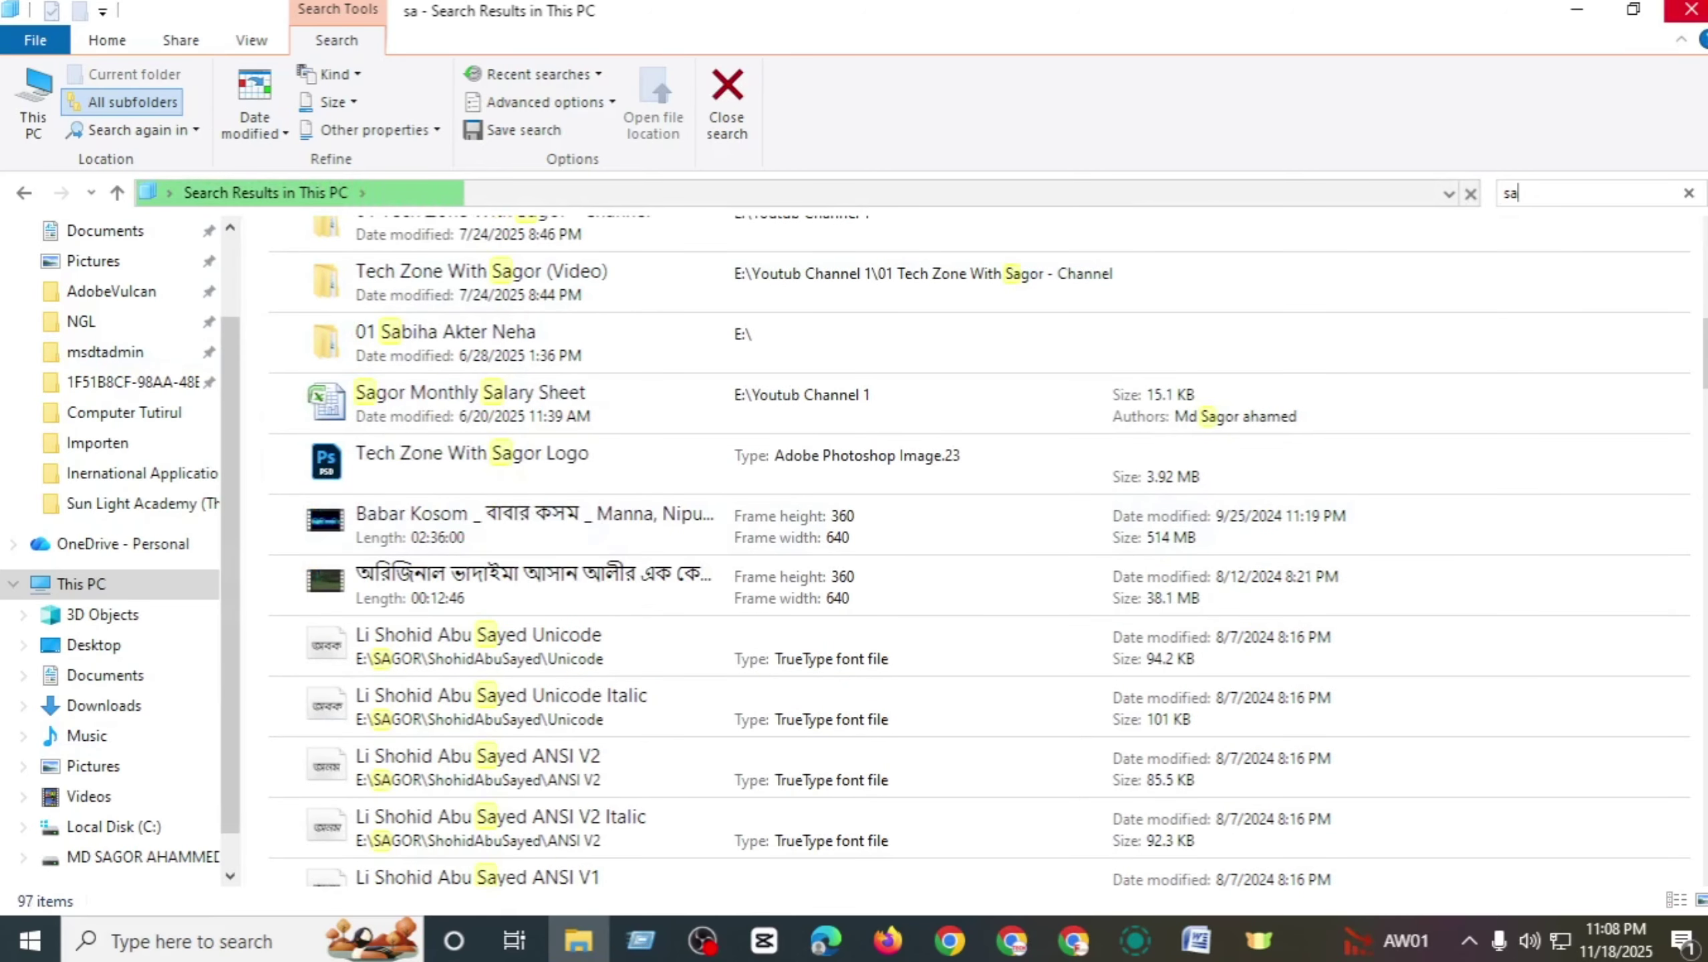
- Close the file search results and switch to Document1 in Word, selecting its sample text
left_click(1691, 10)
mouse_move(1196, 943)
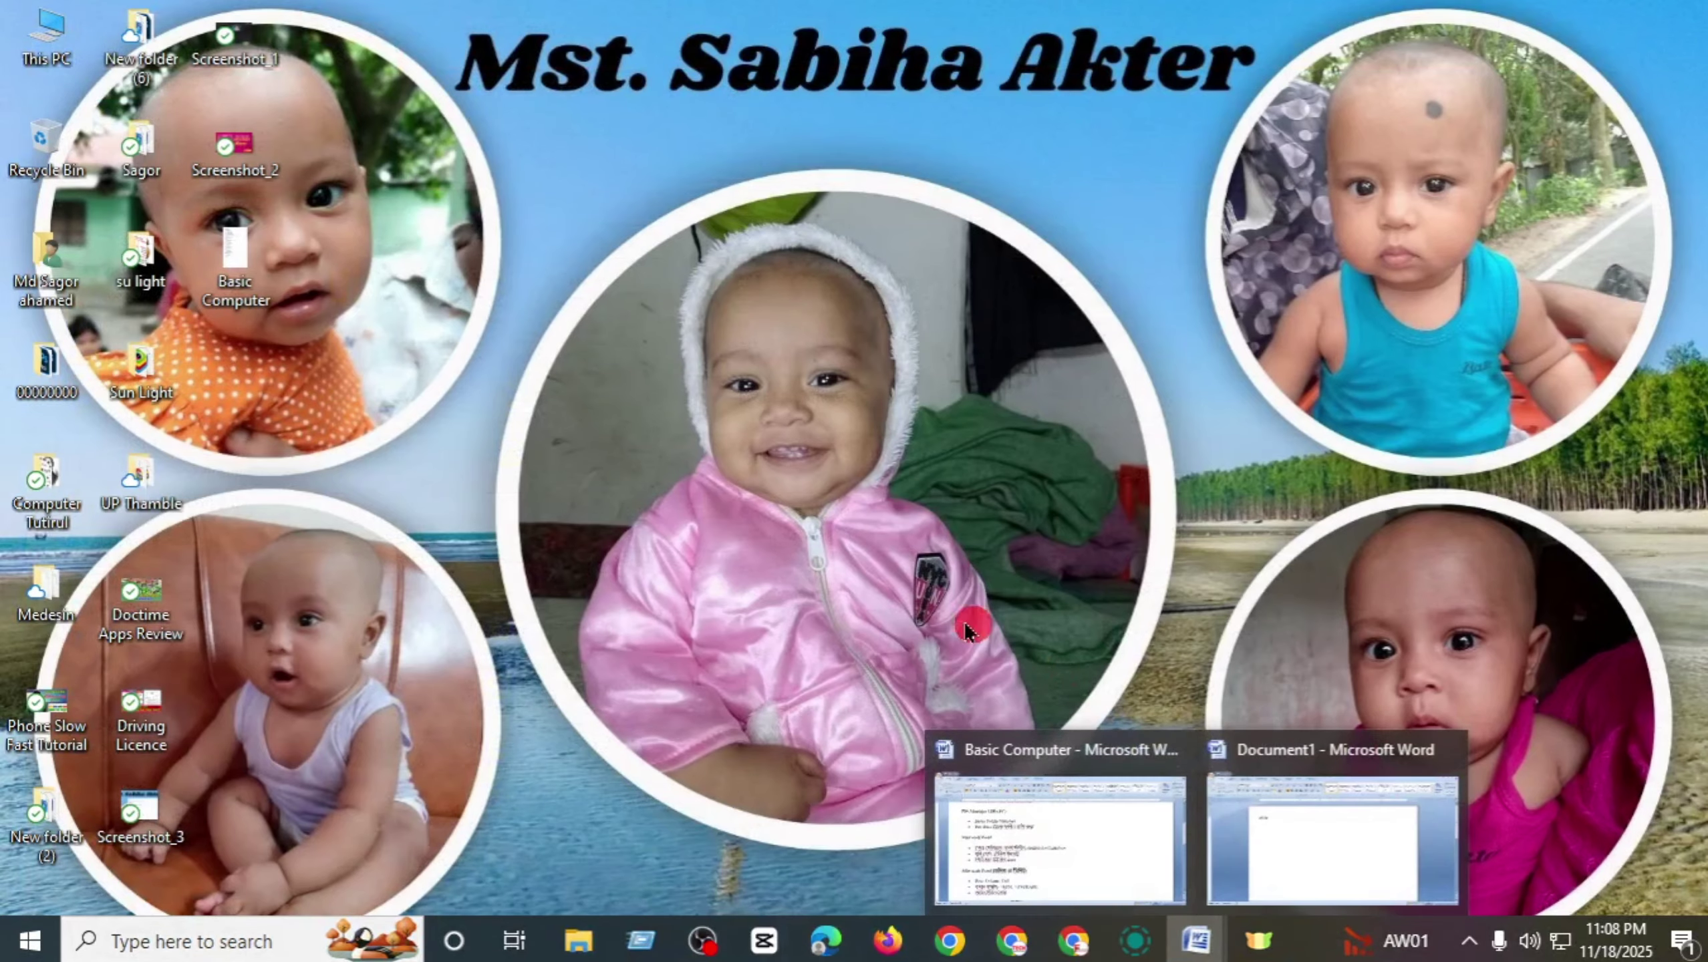
left_click(1312, 826)
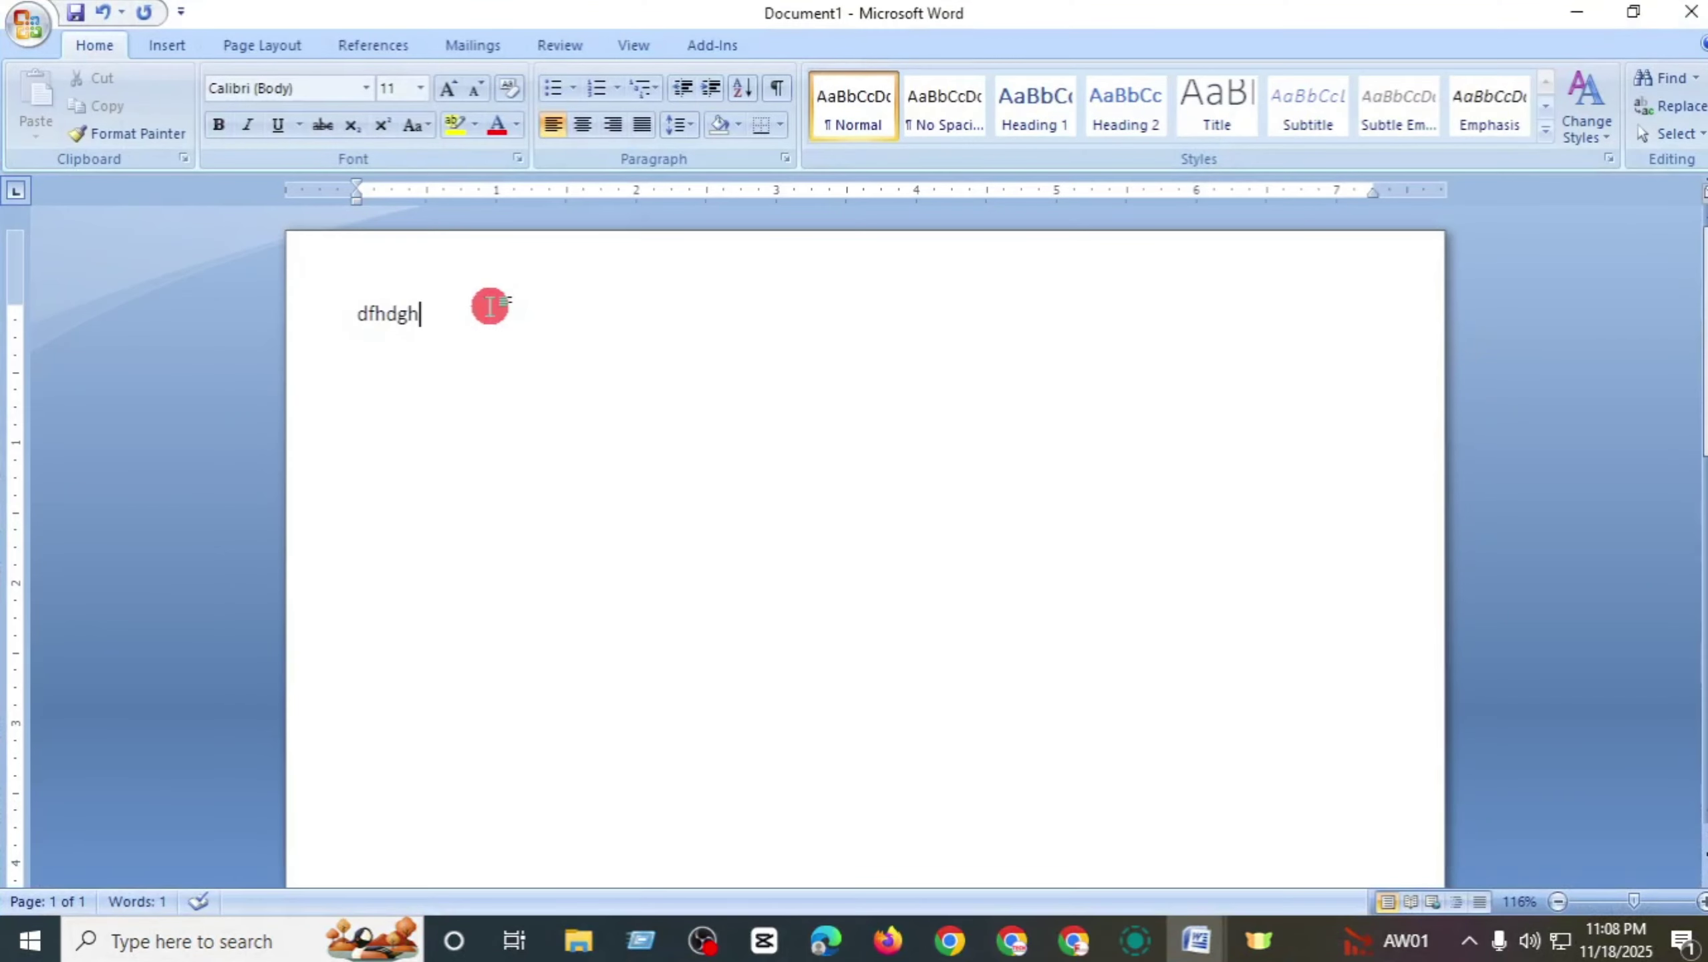
left_click_drag(490, 307, 312, 310)
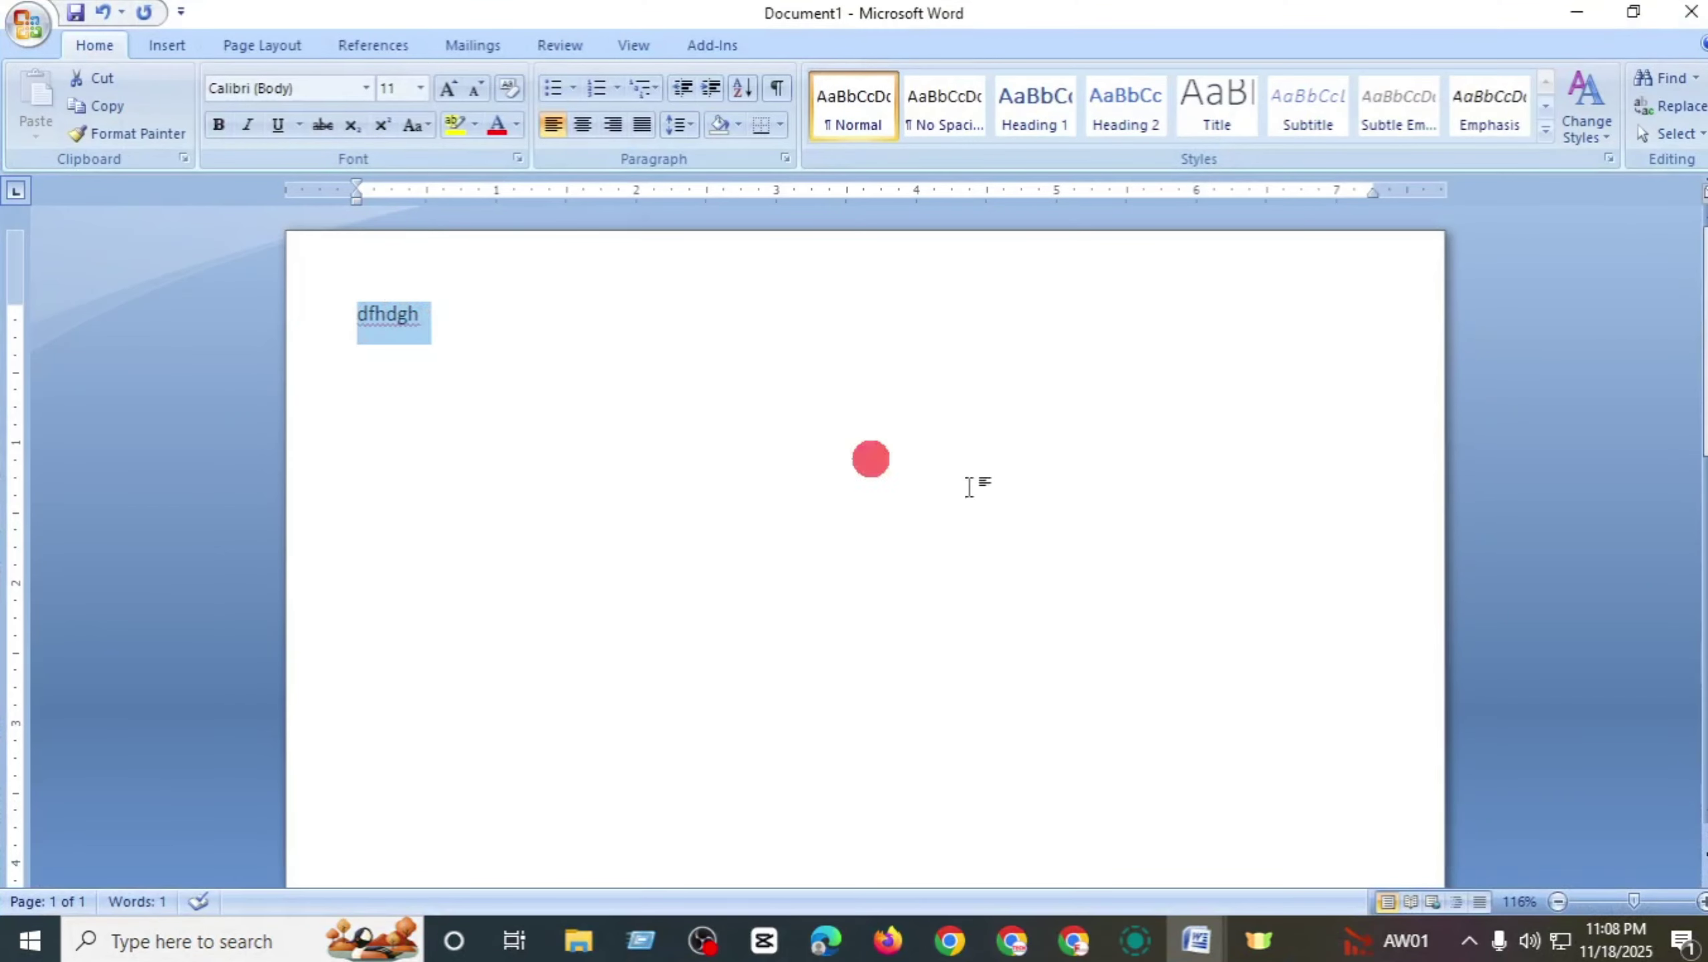
- Show the Bijoy Bayanno keyboard as a topbar, keep it on English, and move it beside the document title
left_click(1470, 941)
right_click(1520, 840)
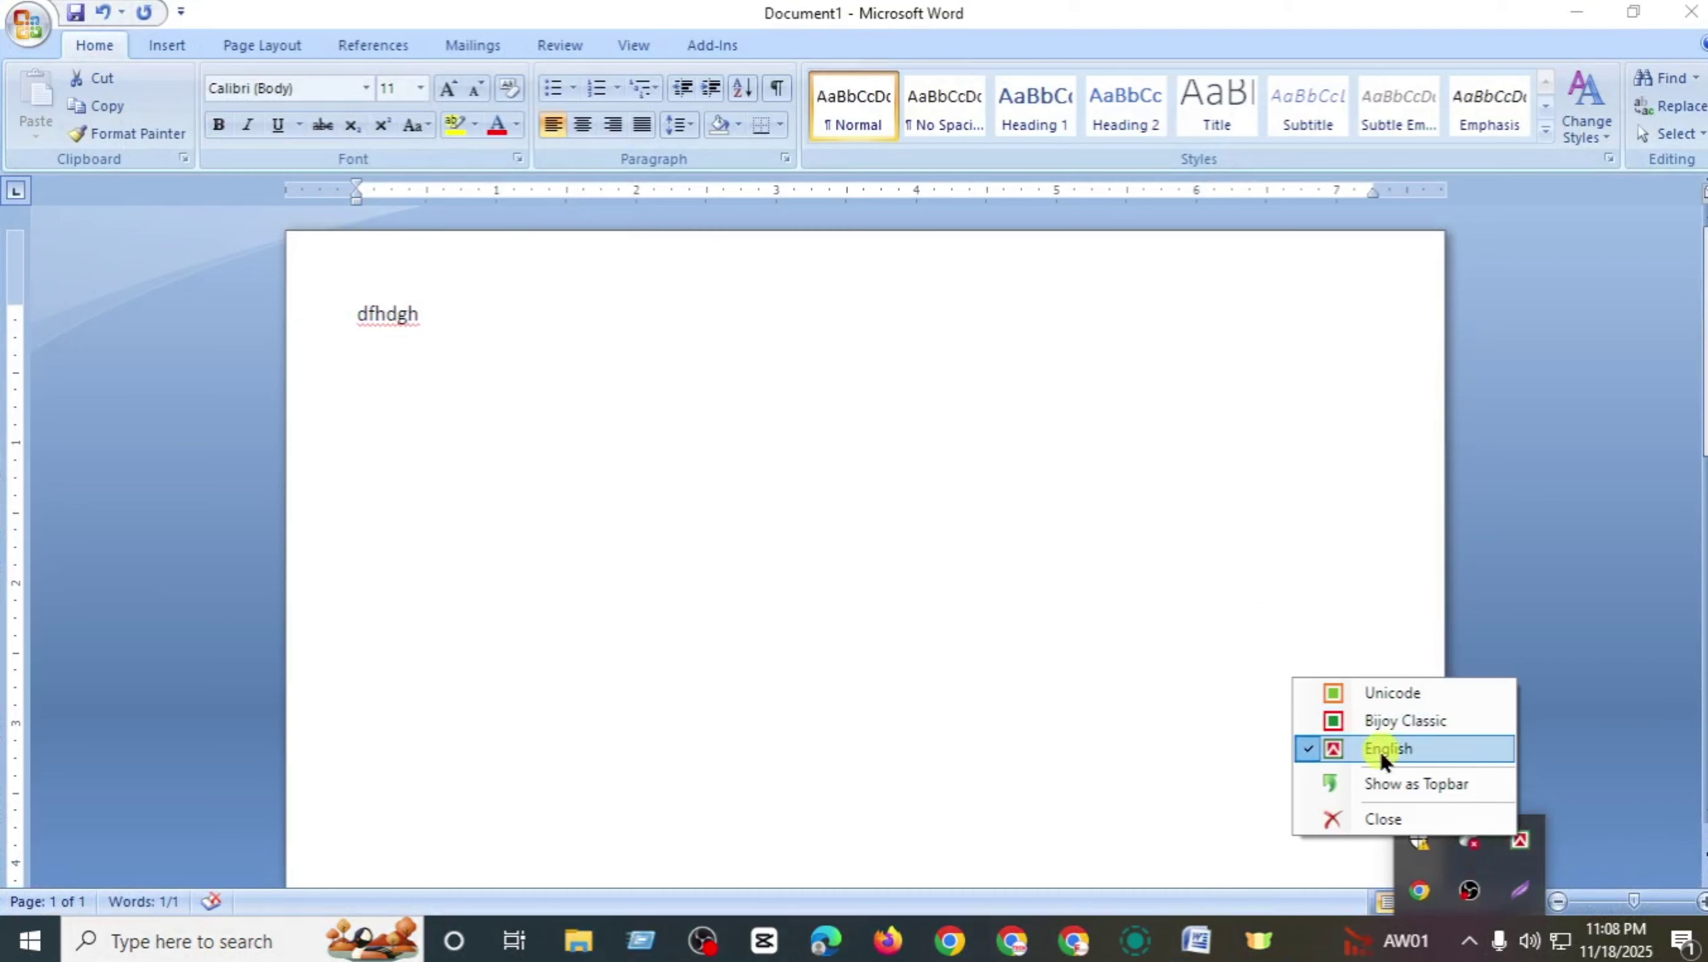
left_click(1379, 751)
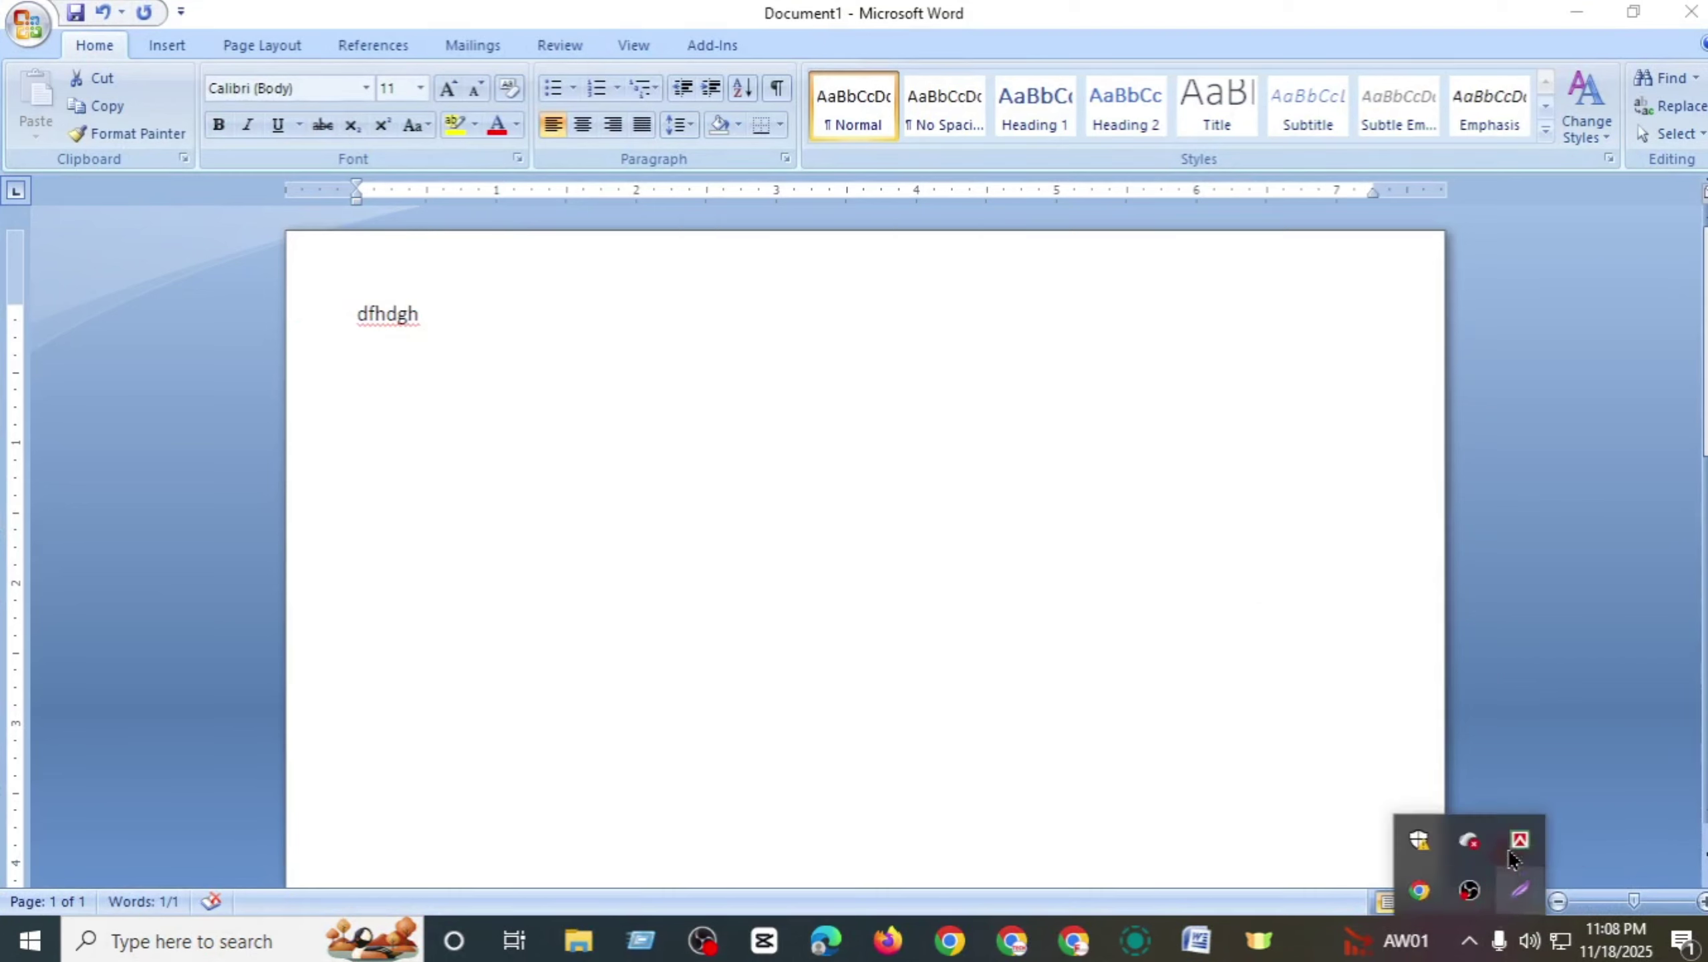
right_click(1520, 890)
left_click(1414, 790)
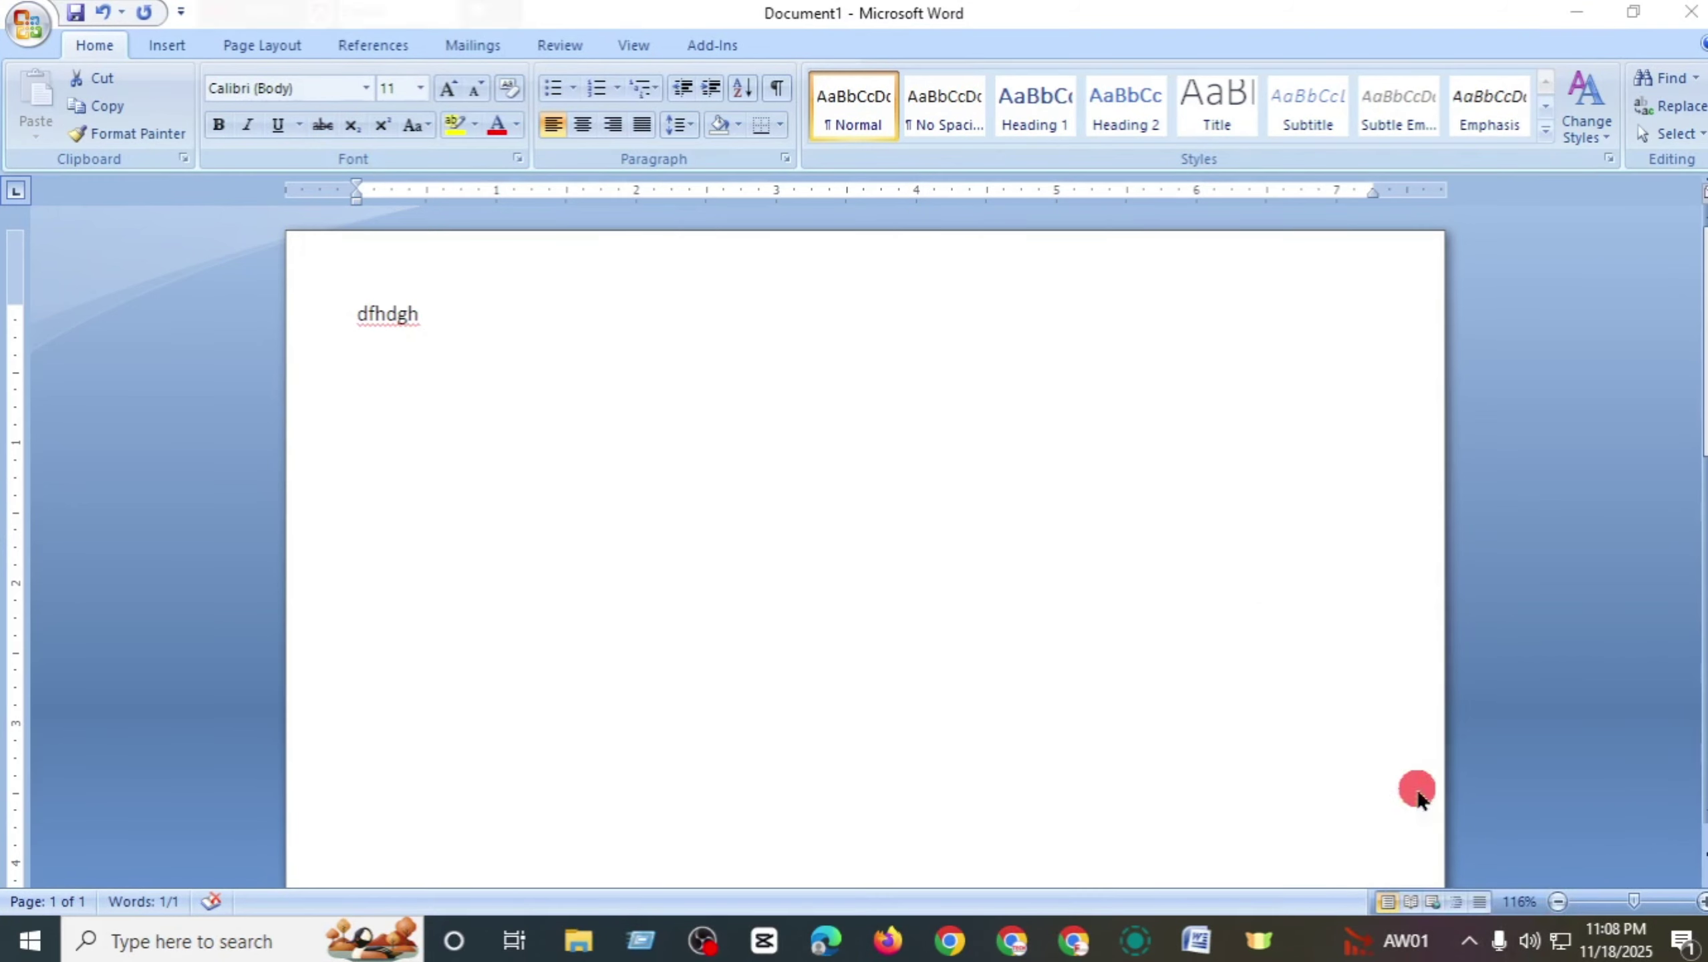
left_click_drag(254, 14, 407, 13)
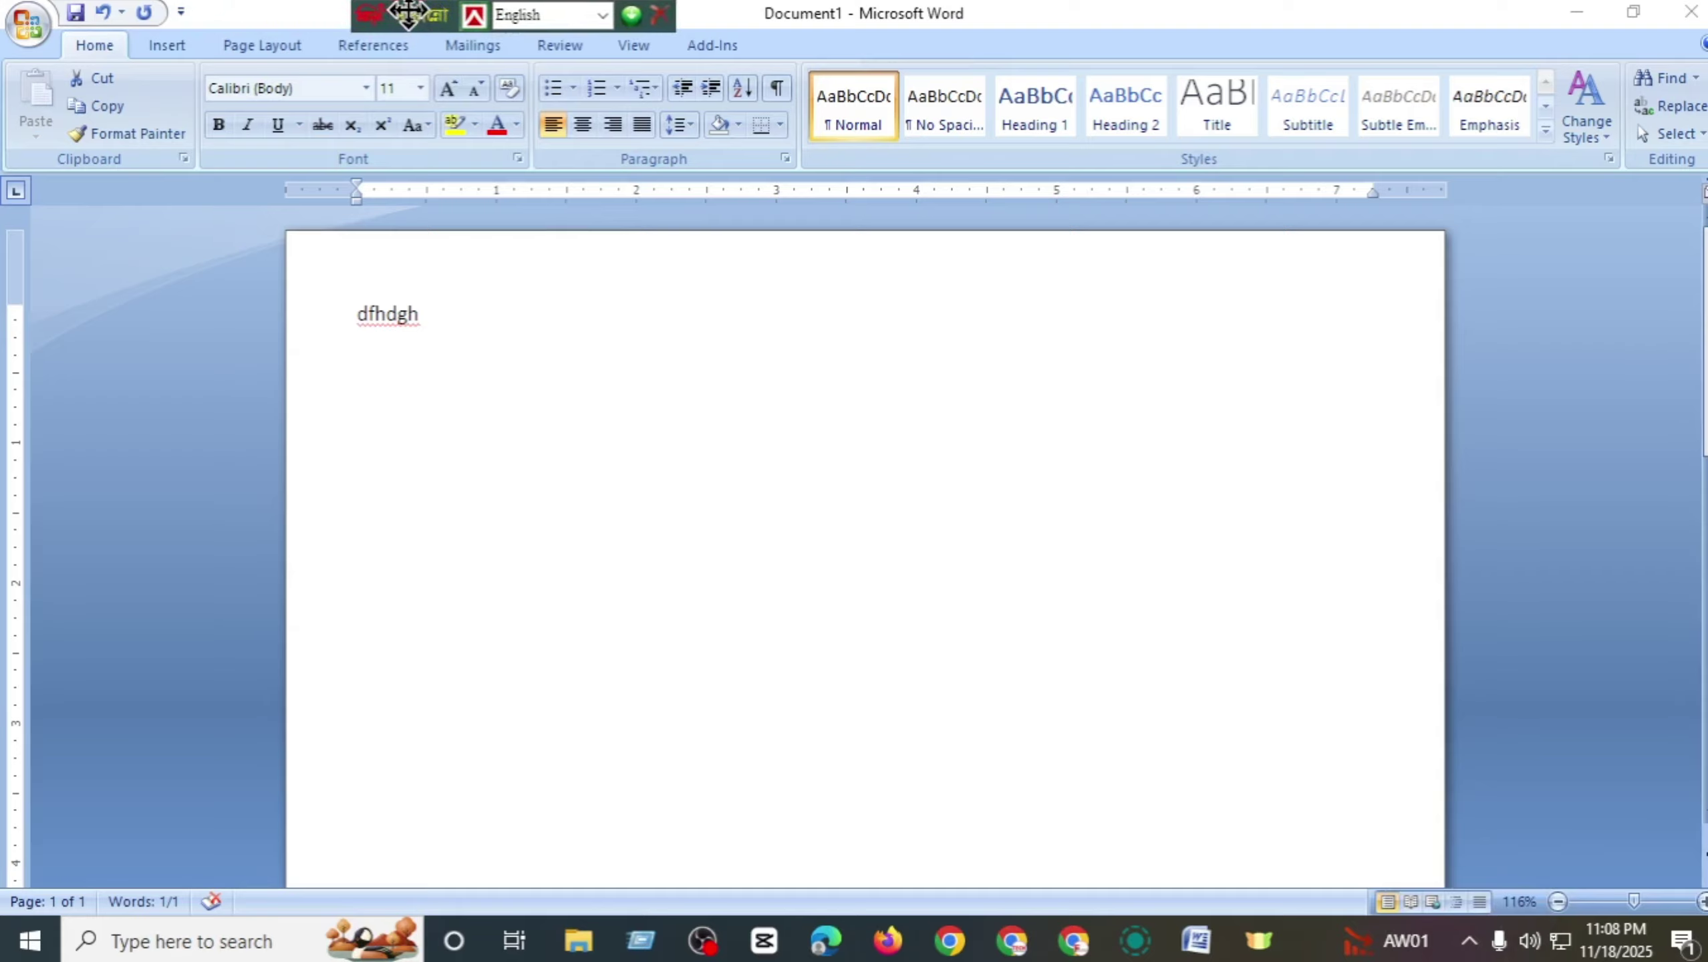
left_click(499, 15)
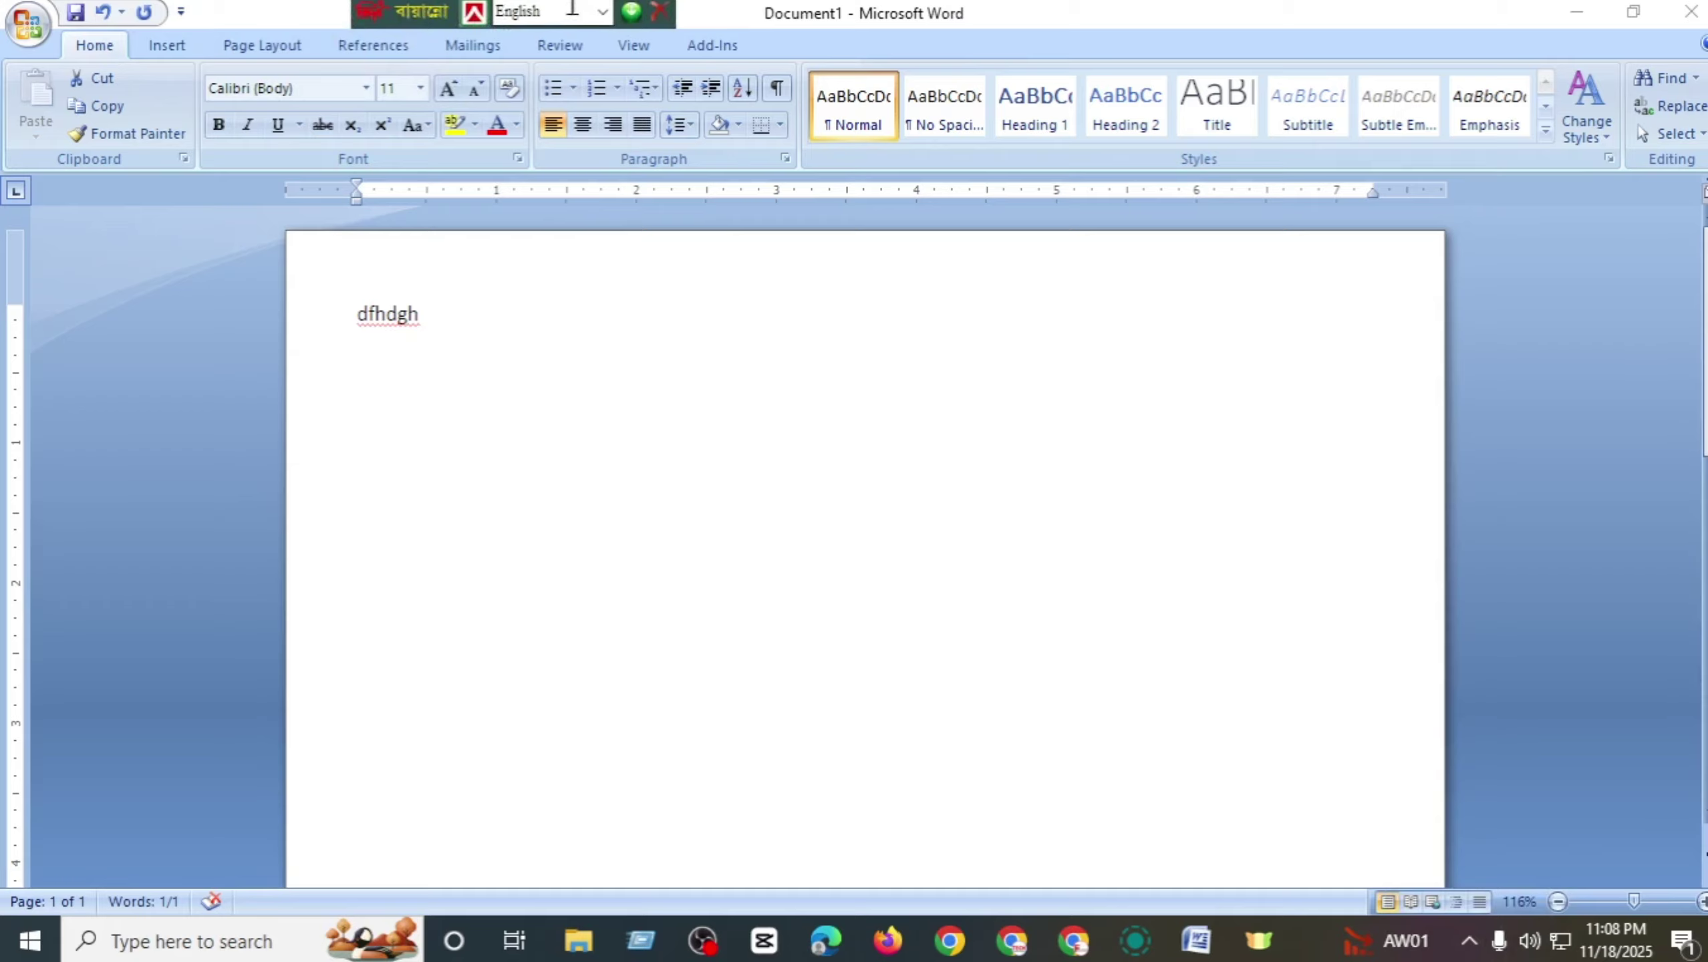
left_click(604, 20)
left_click(489, 267)
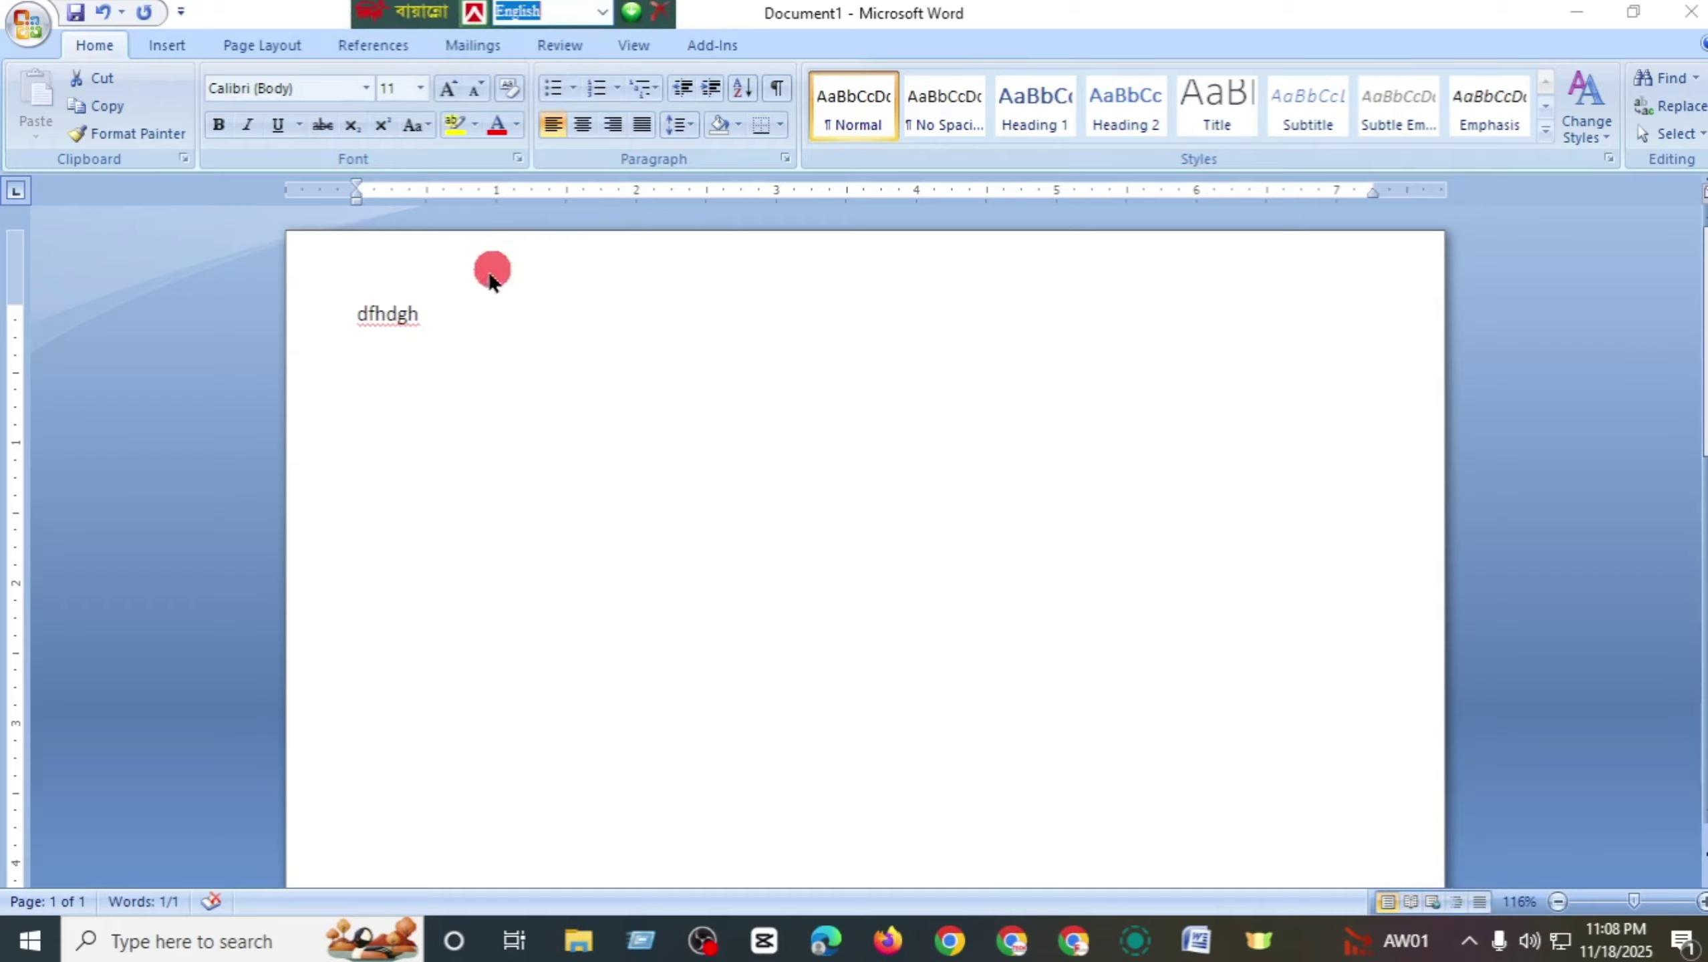
- Set the sample text "dfhdgh" to the Li Shamim Cholontika Unicode font and enlarge it to size 22
left_click_drag(457, 306, 408, 274)
left_click(389, 84)
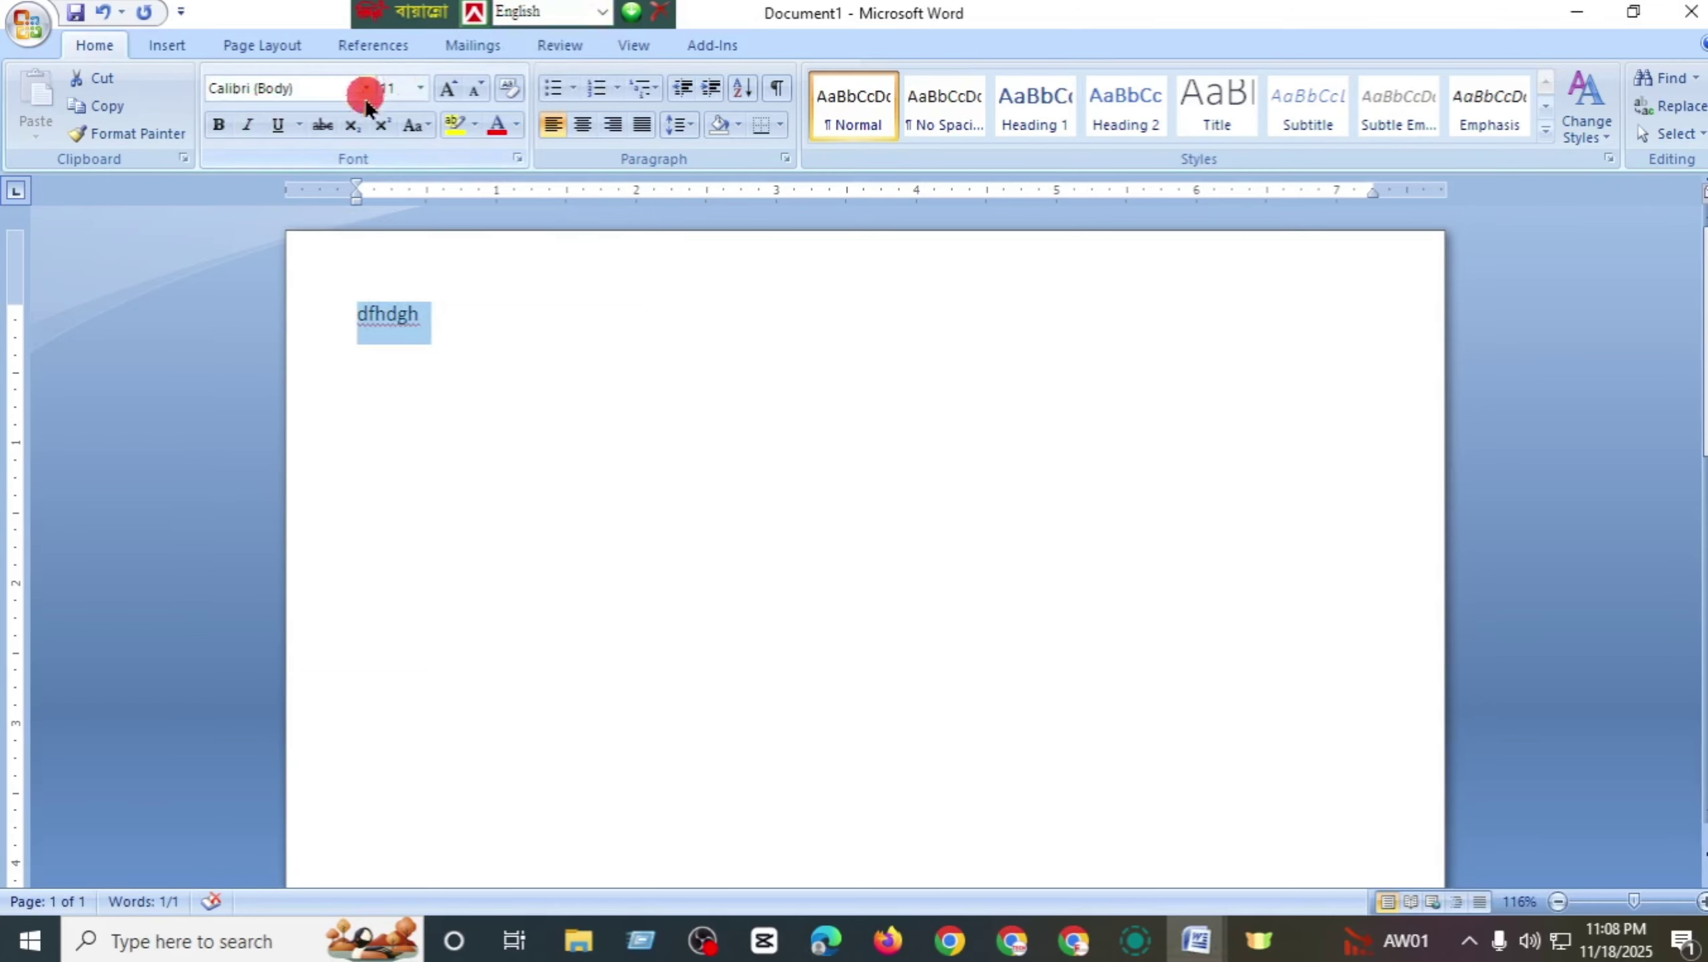
left_click(365, 89)
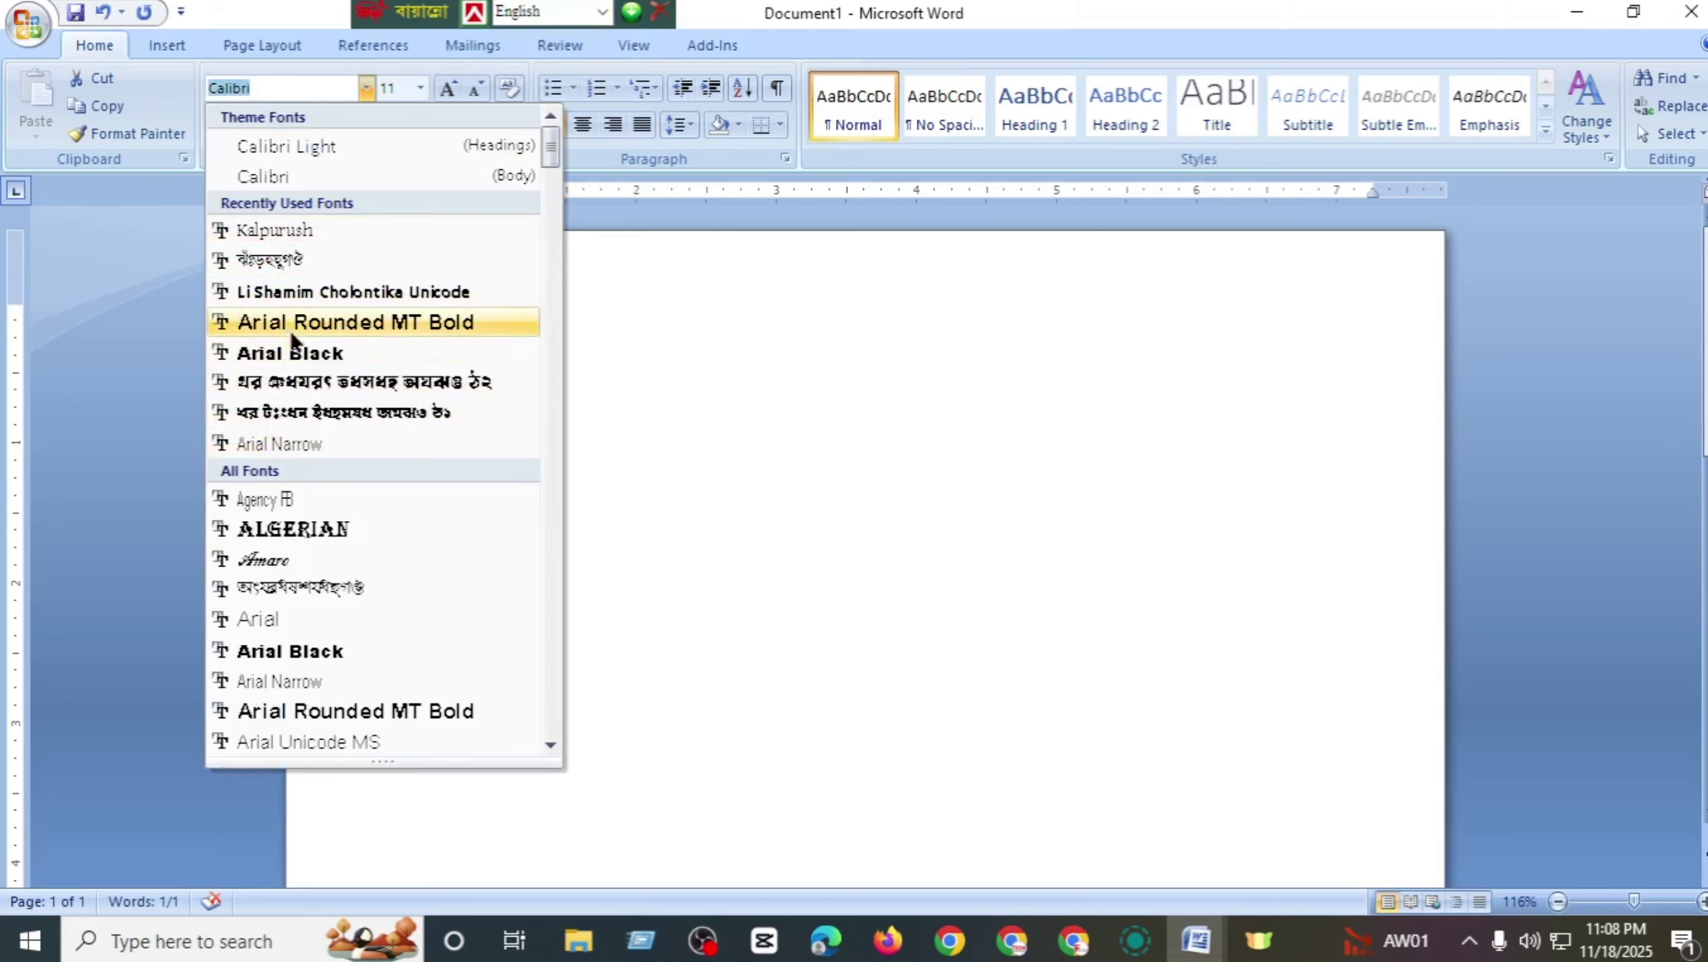
left_click(337, 292)
key("ctrl+bracketright")
key("ctrl+bracketright")
key("ctrl+bracketright")
key("ctrl+bracketright")
key("ctrl+bracketright")
key("ctrl+bracketright")
key("ctrl+bracketright")
key("ctrl+bracketright")
key("ctrl+bracketright")
key("ctrl+bracketright")
key("ctrl+bracketright")
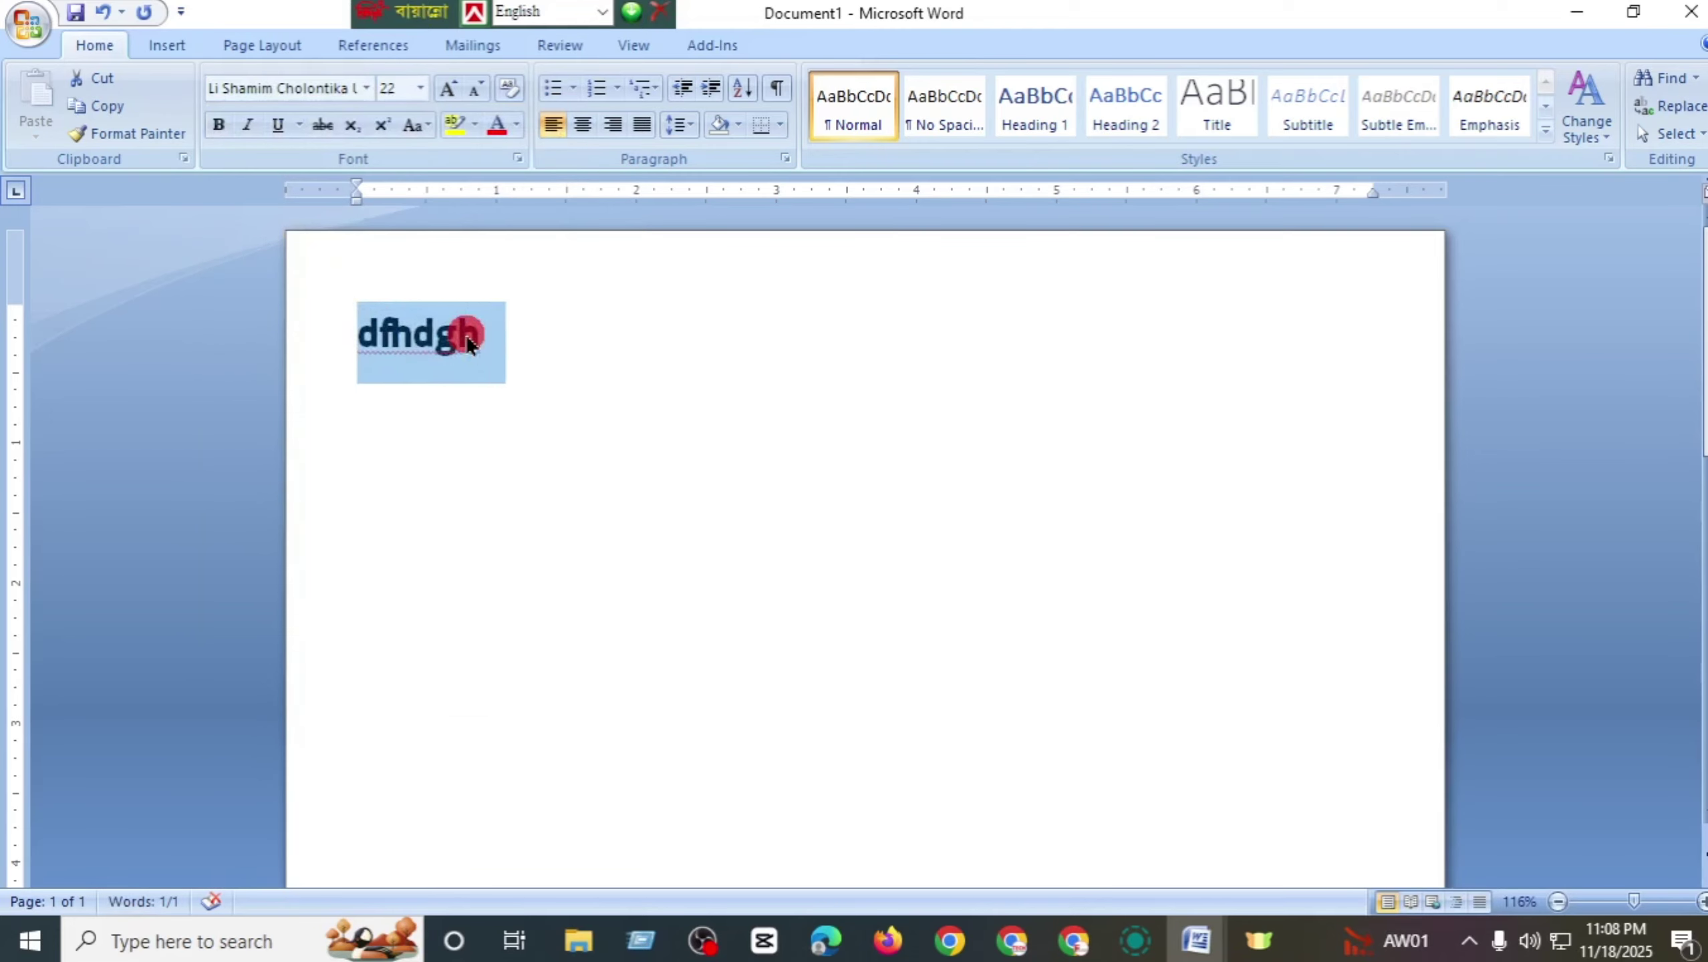
- Replace the sample text with "The lazy dog", and replace that with "Amr sonar bangle"
type("The lazy dog")
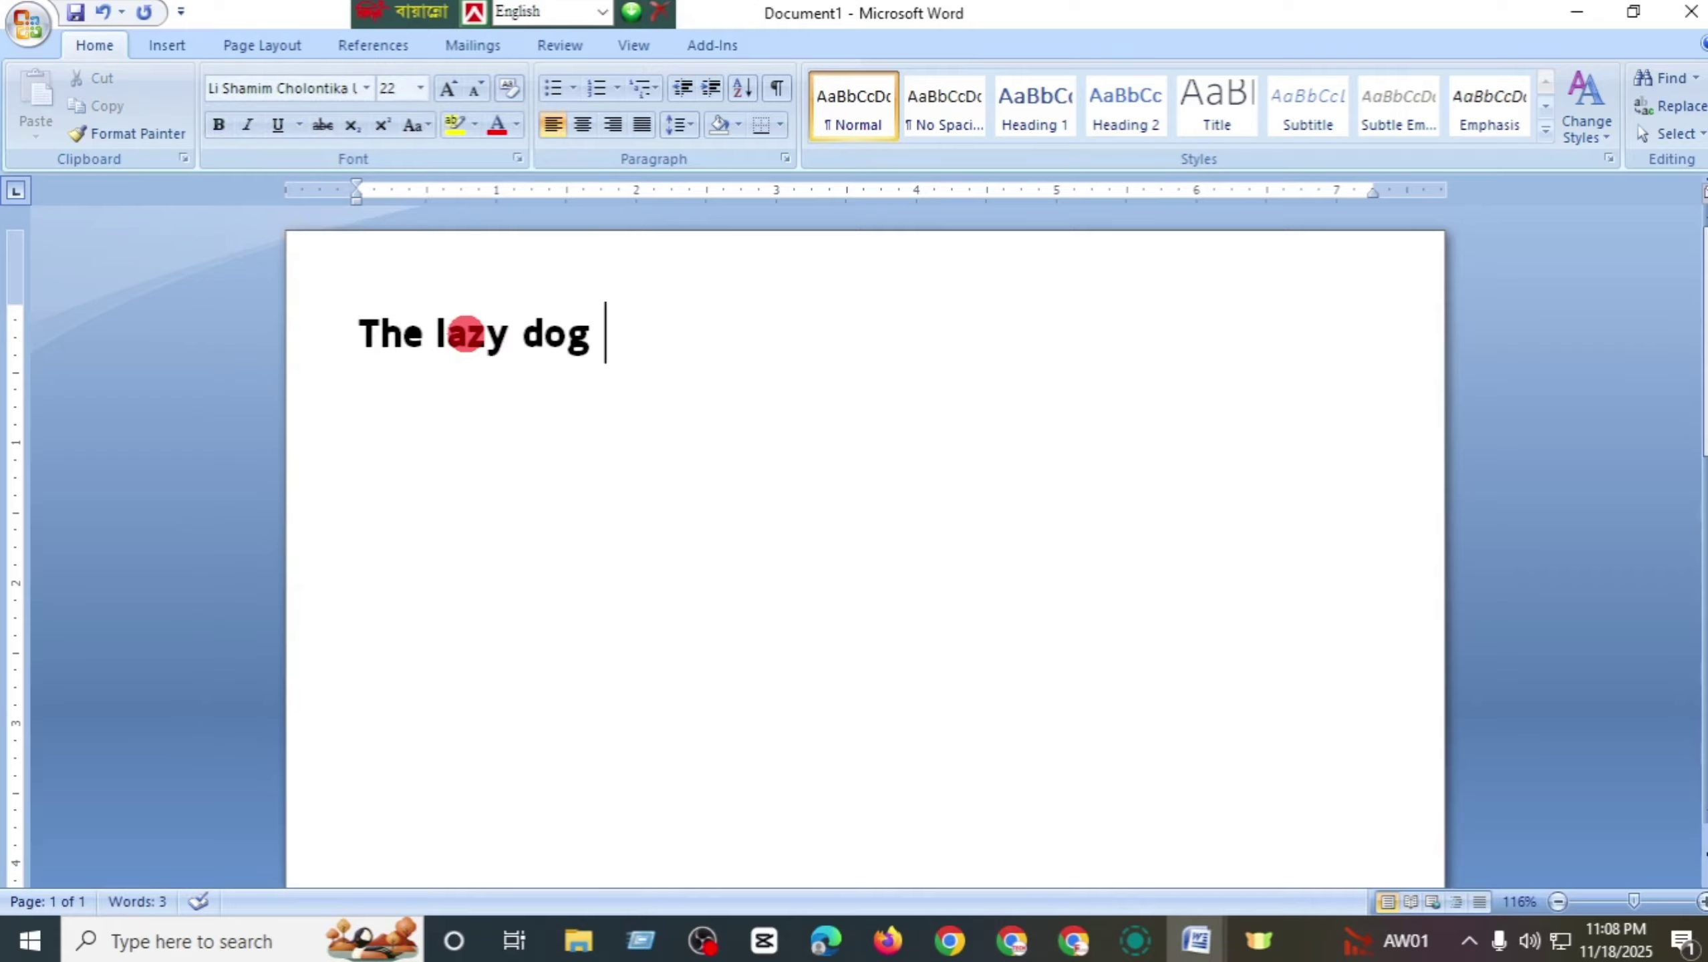
left_click_drag(609, 340, 329, 346)
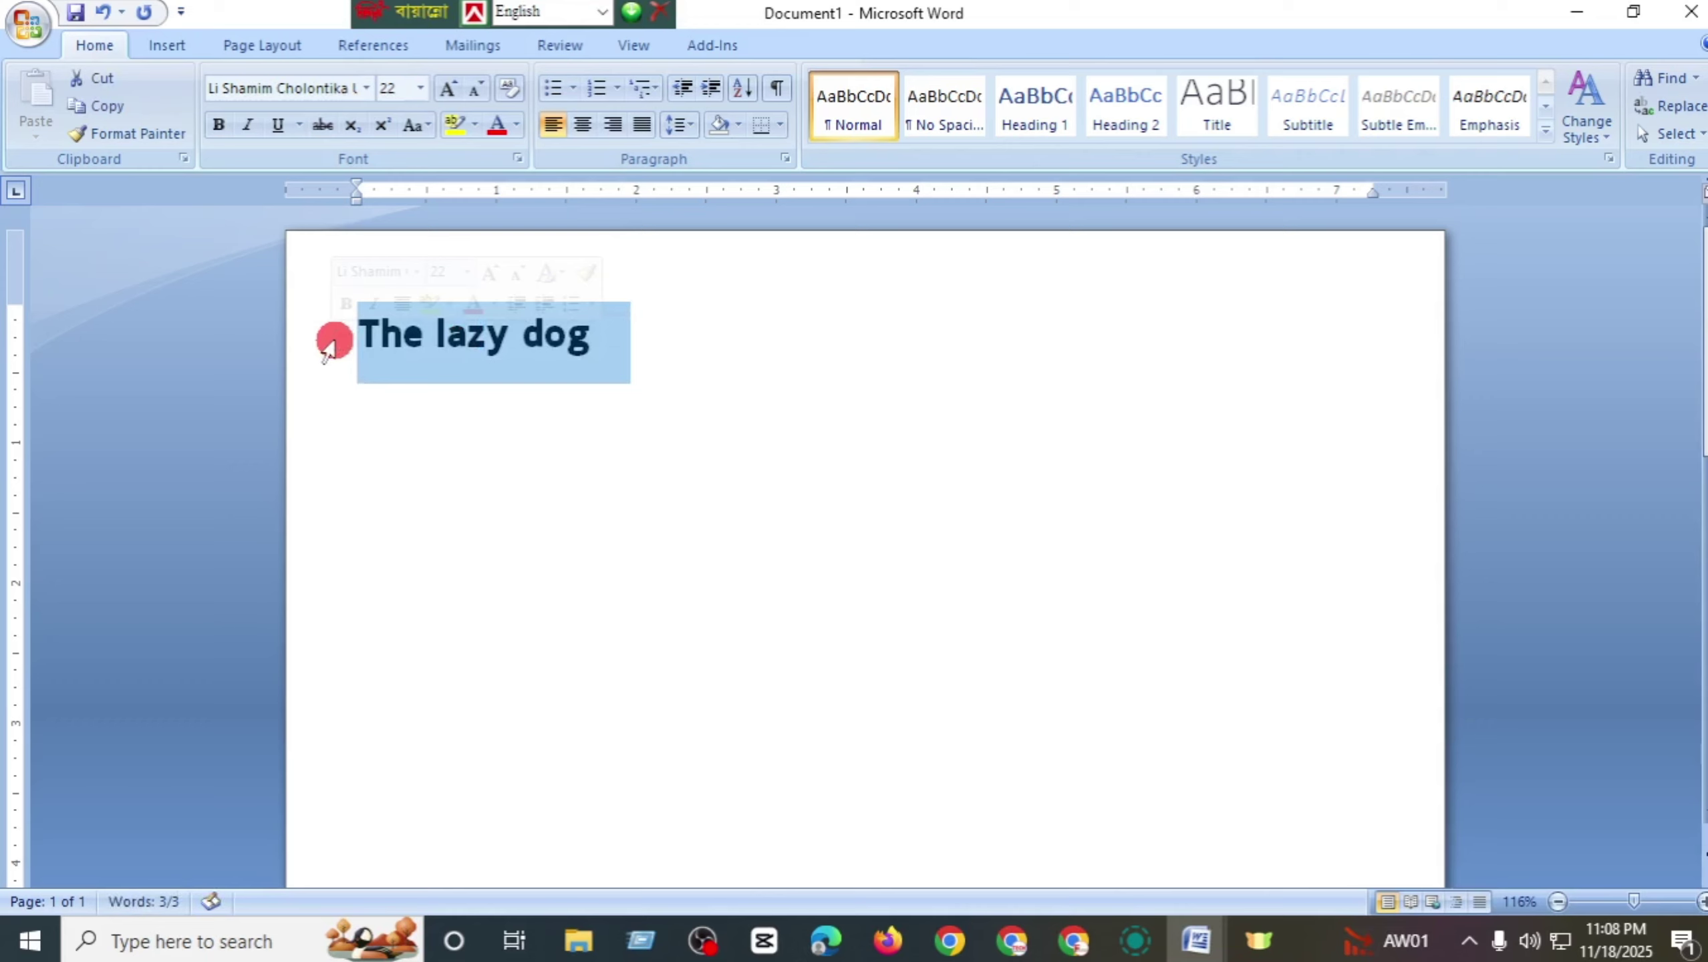
type("amr")
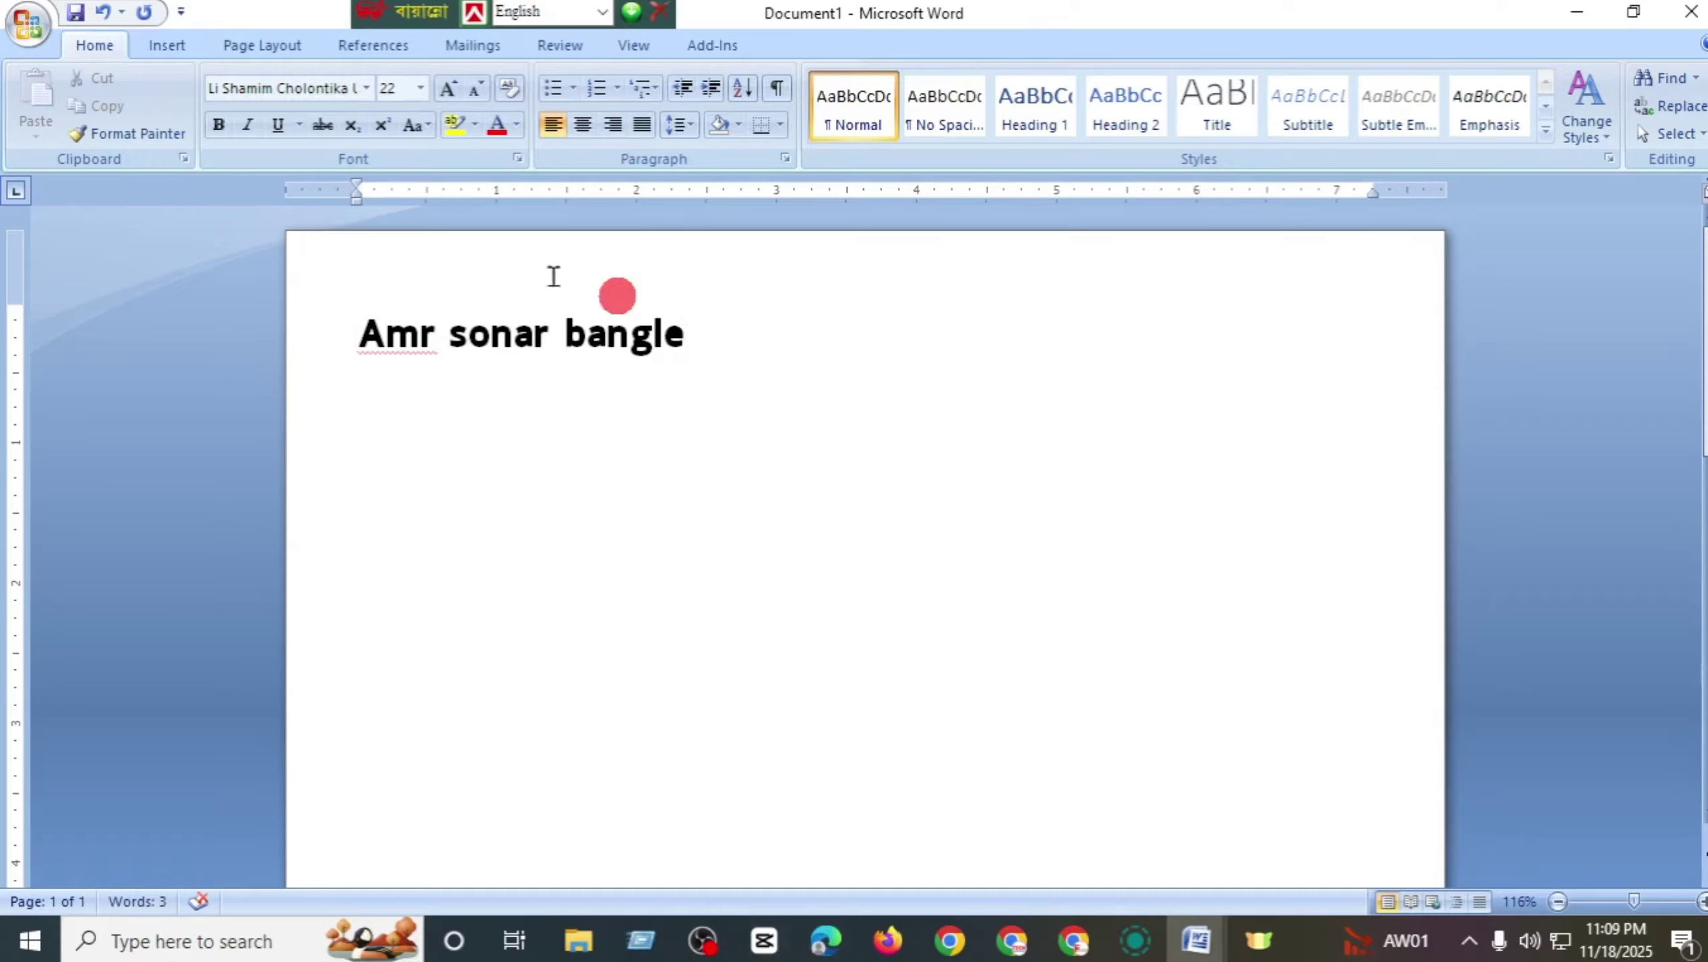
- Delete the whole line "Amr sonar bangle" from the document
left_click_drag(714, 342, 286, 232)
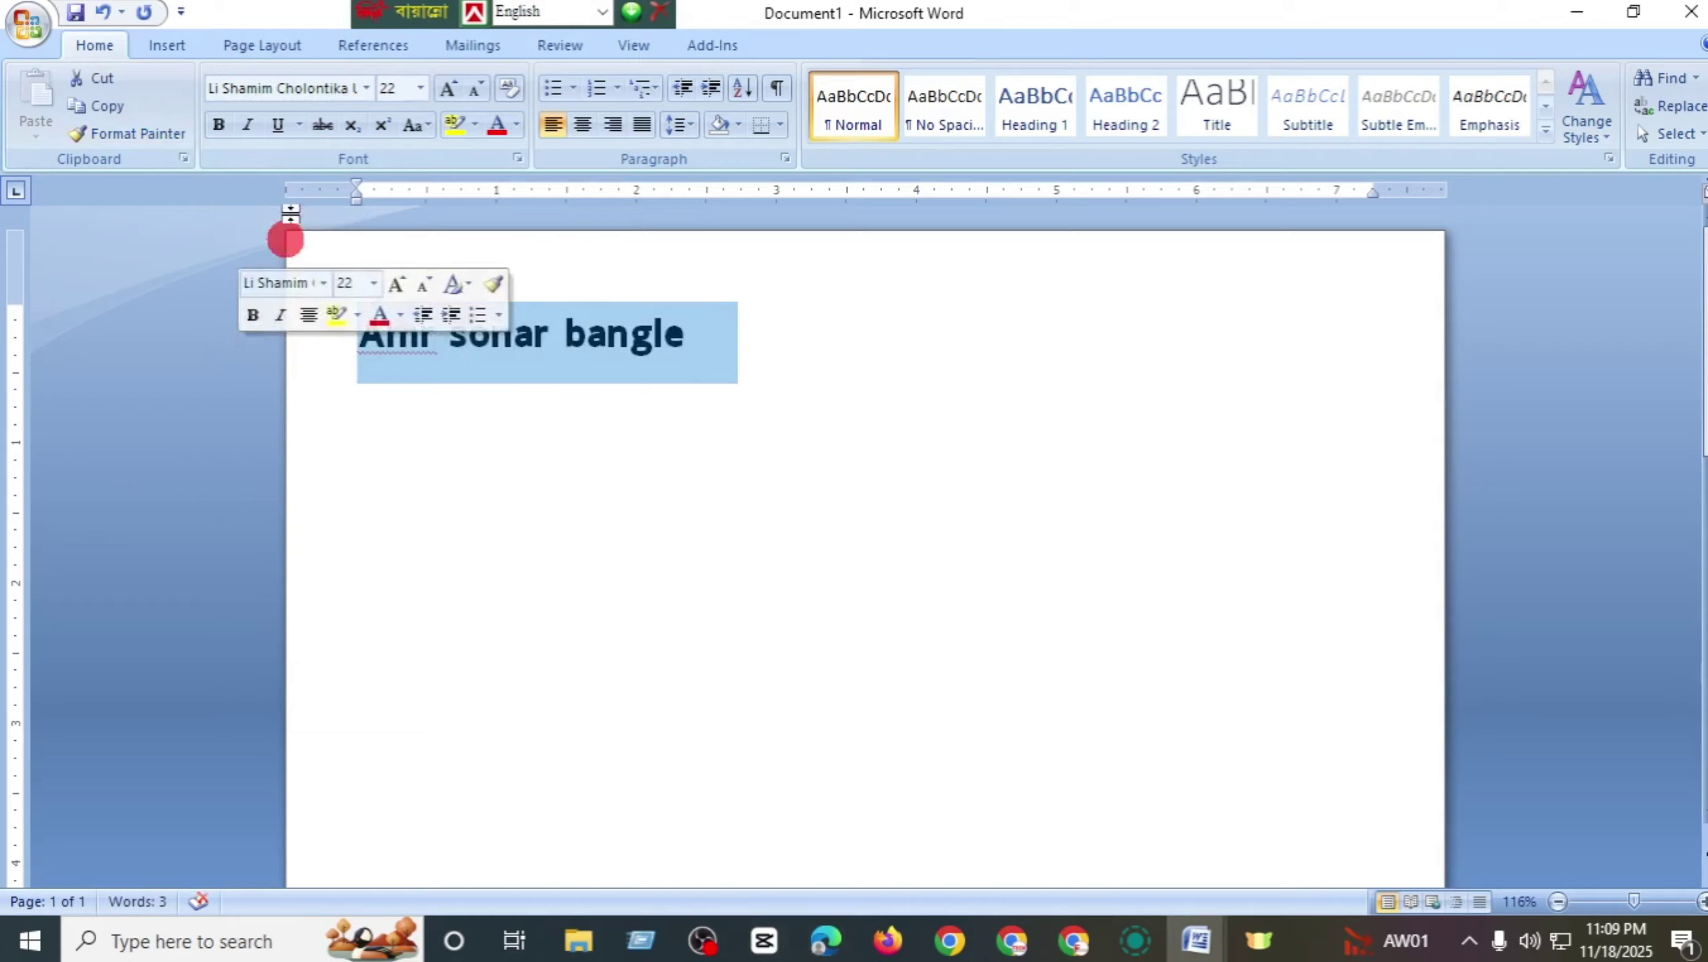
left_click(220, 130)
left_click(279, 128)
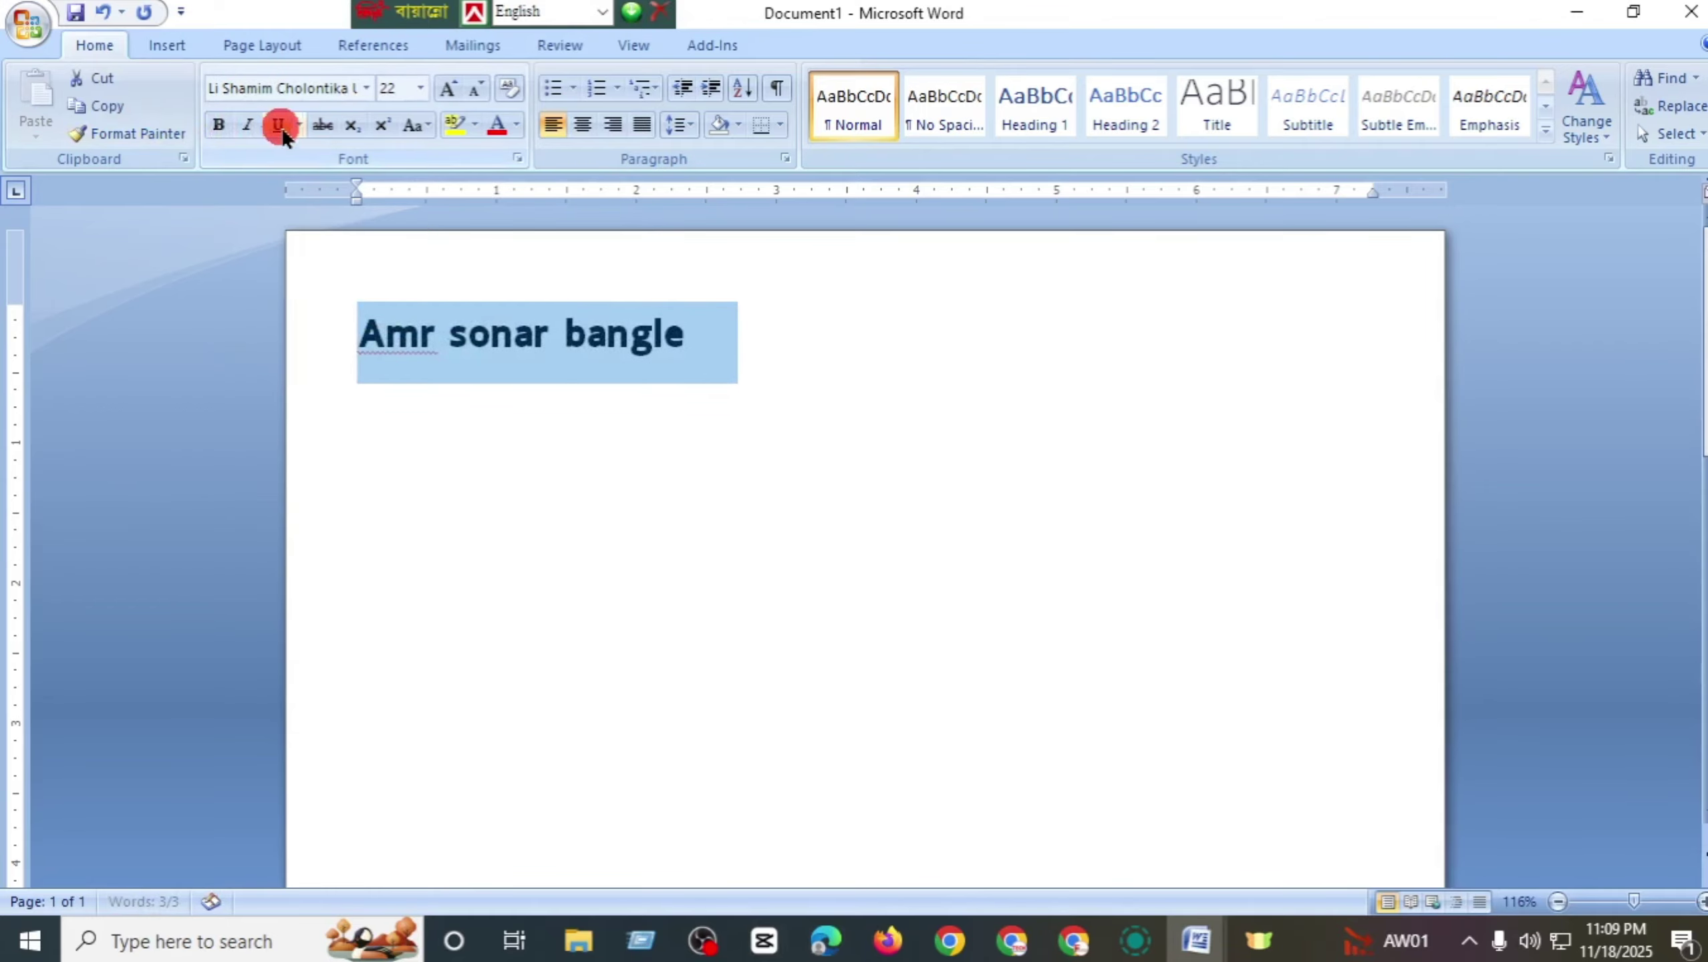
left_click(315, 128)
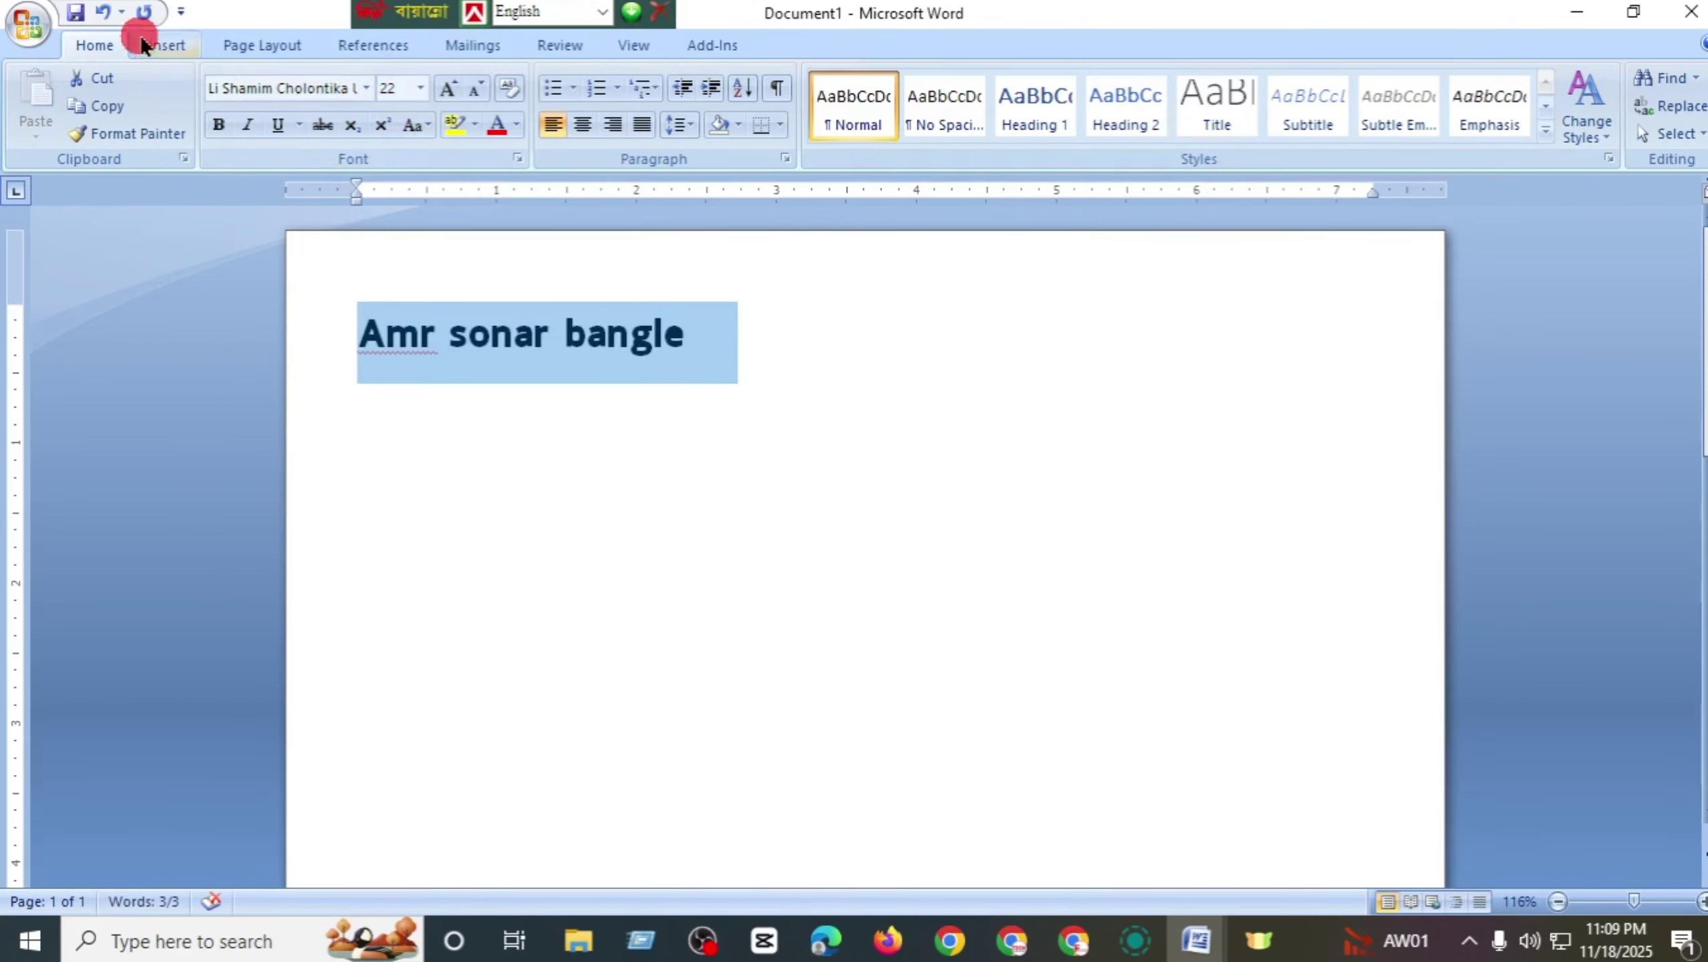
left_click(167, 45)
left_click(91, 47)
left_click(704, 347)
left_click(260, 328)
key("Delete")
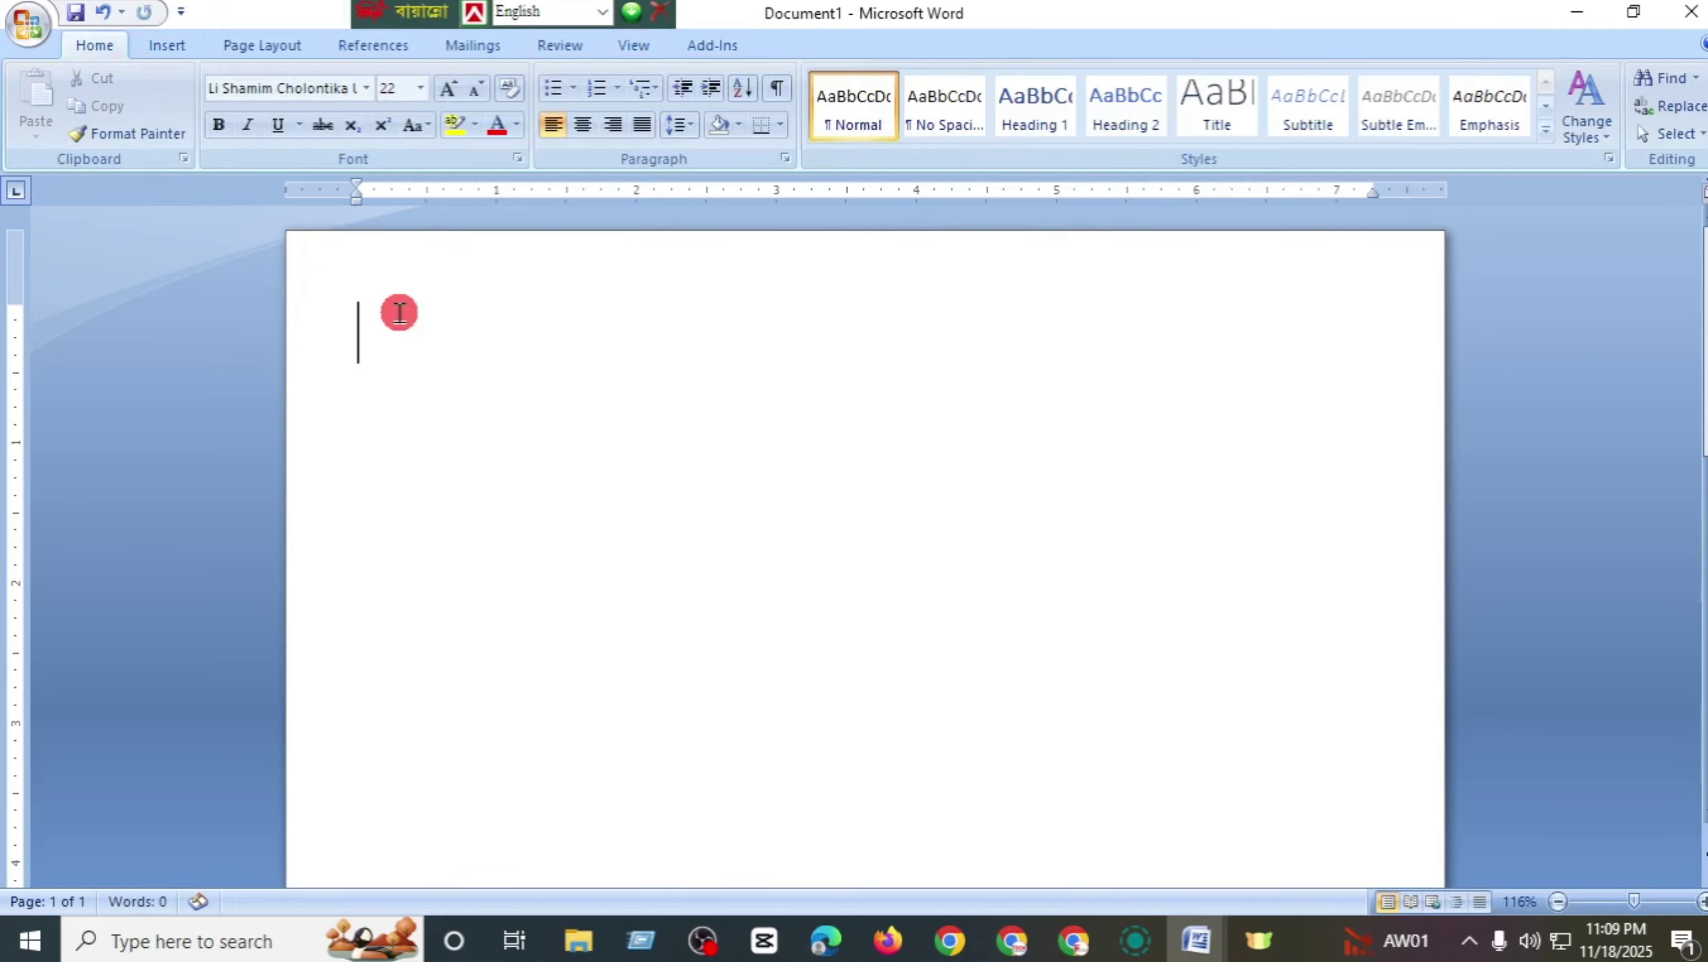
- Switch the Bijoy keyboard from English to Bijoy Classic and return to the empty page
mouse_move(457, 9)
left_mouse_down()
mouse_move(444, 77)
mouse_move(451, 10)
left_mouse_up()
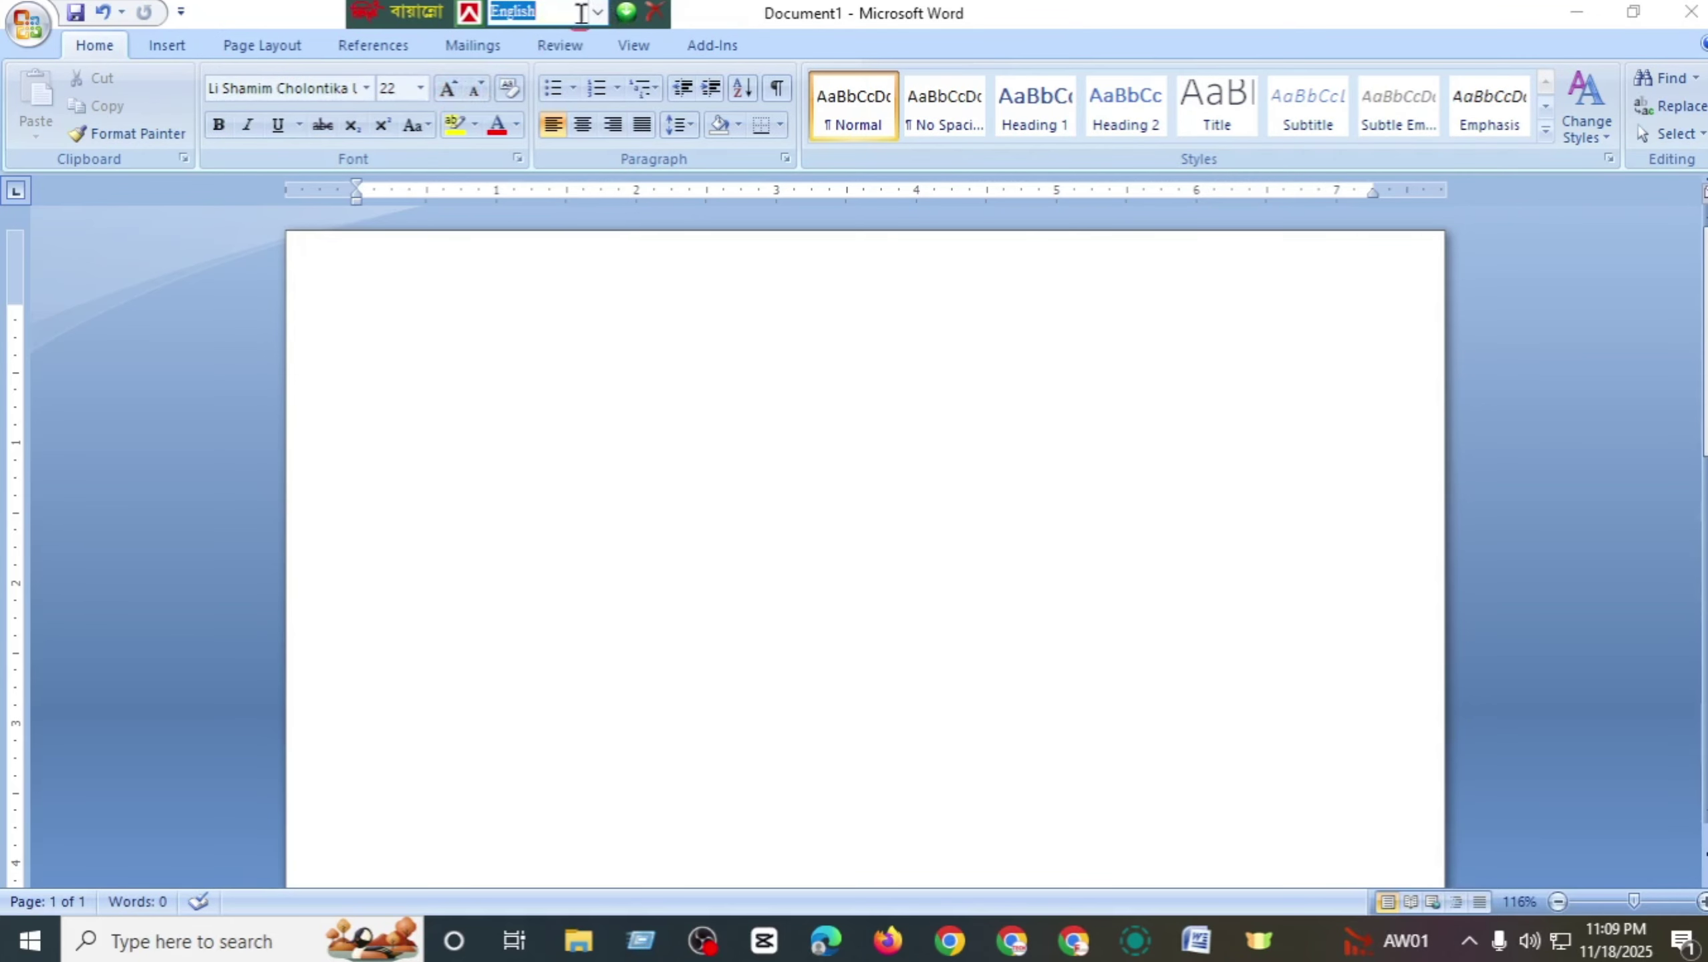
left_click(598, 16)
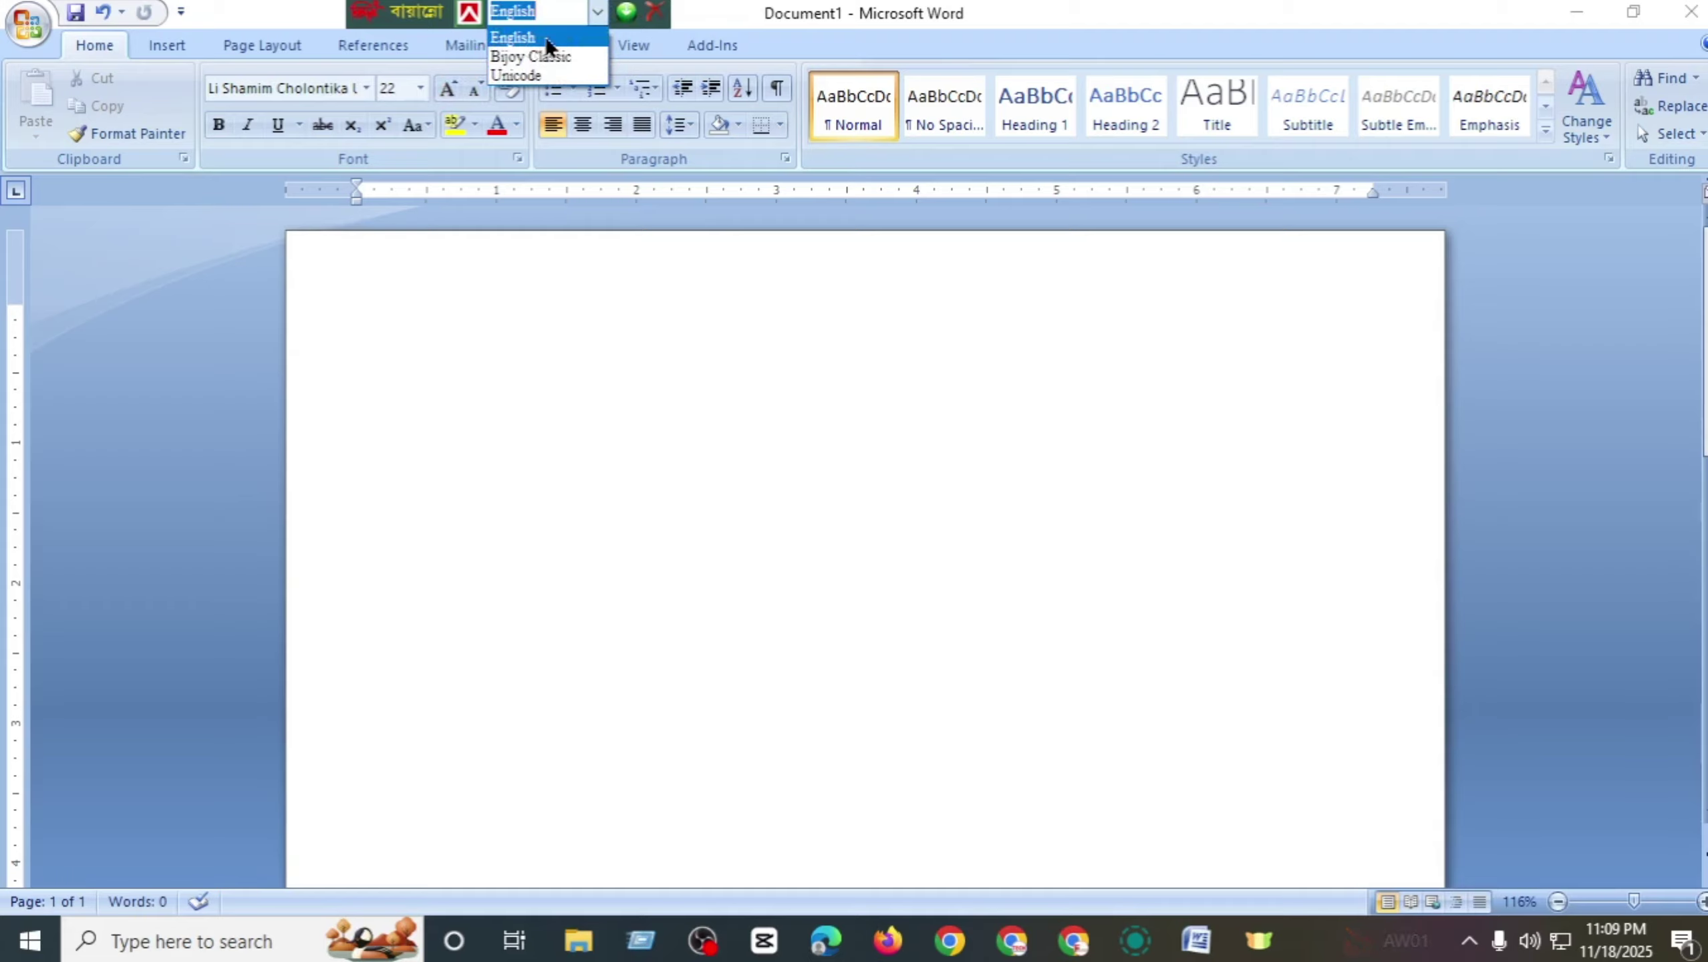
left_click(532, 57)
left_click(439, 336)
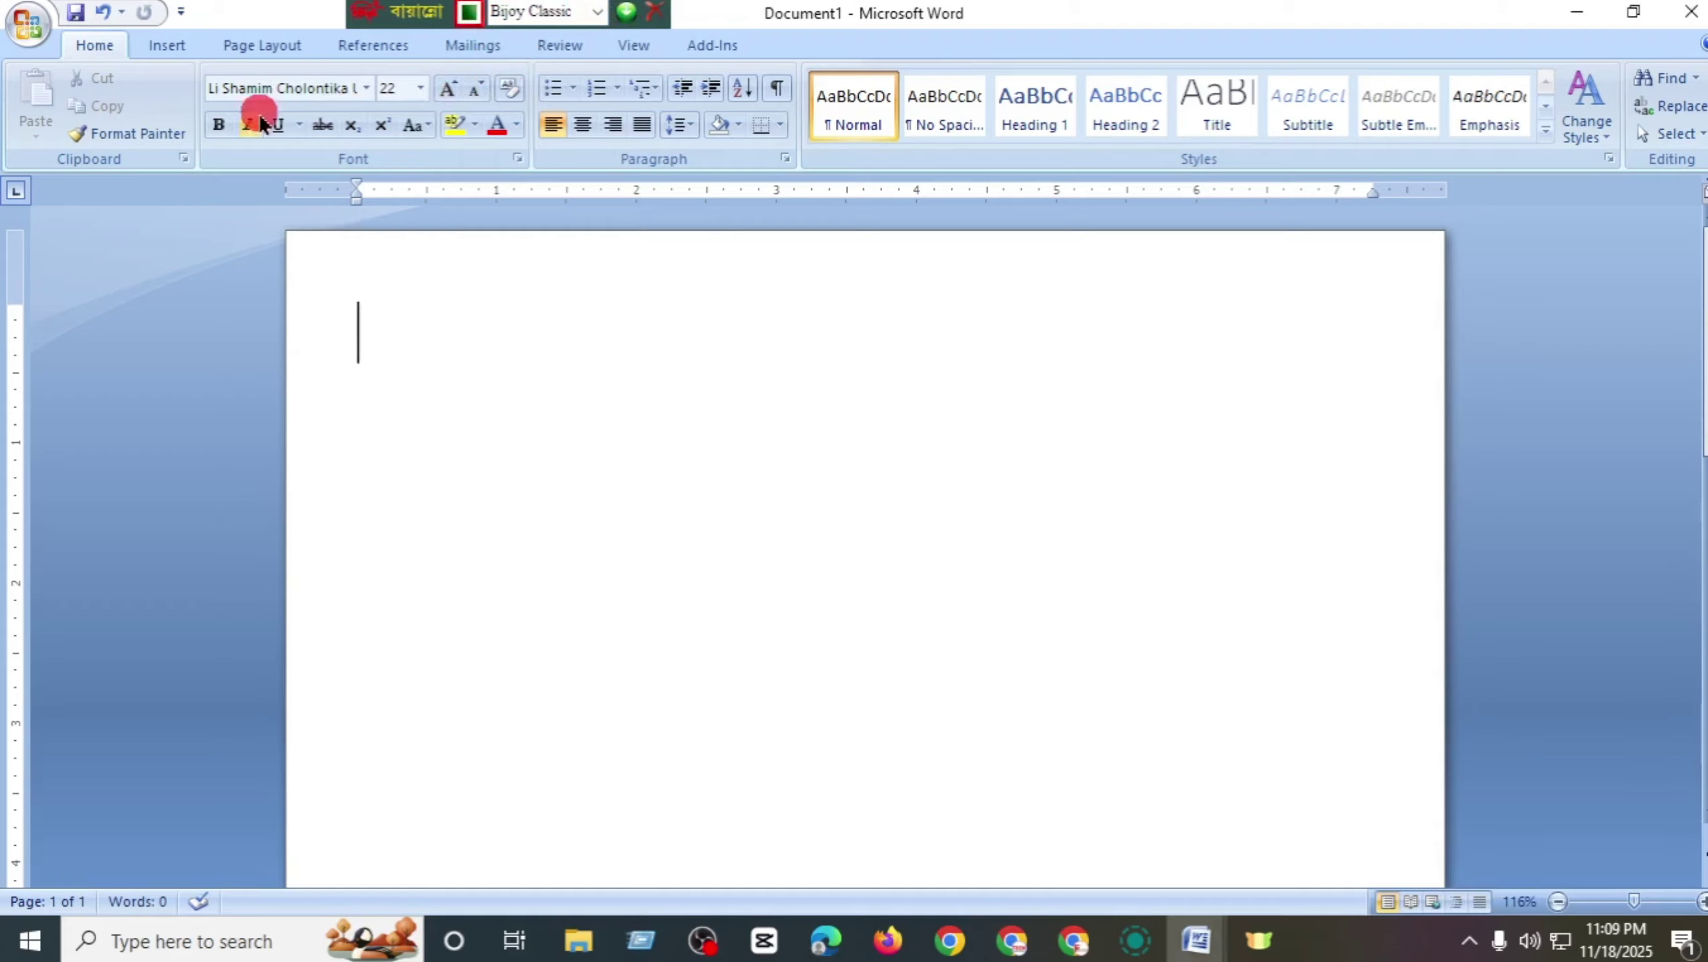
- Set the keyboard back to English and change the document font to SutonnyMJ
left_click(365, 88)
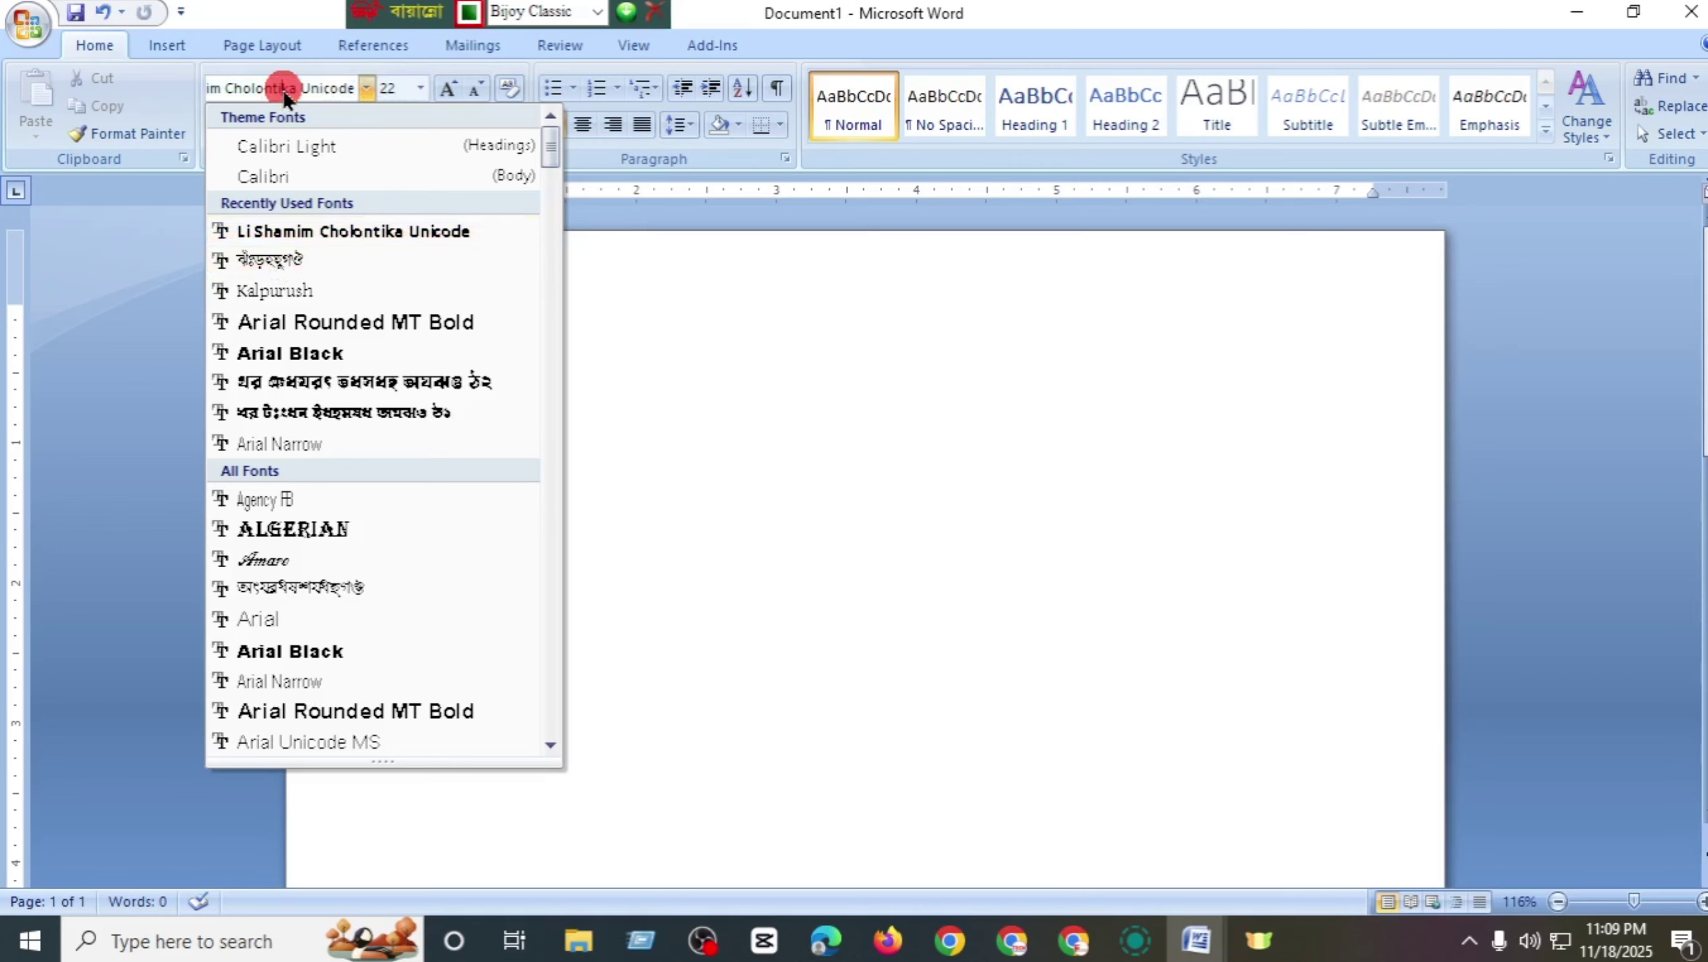
type("y")
key("BackSpace")
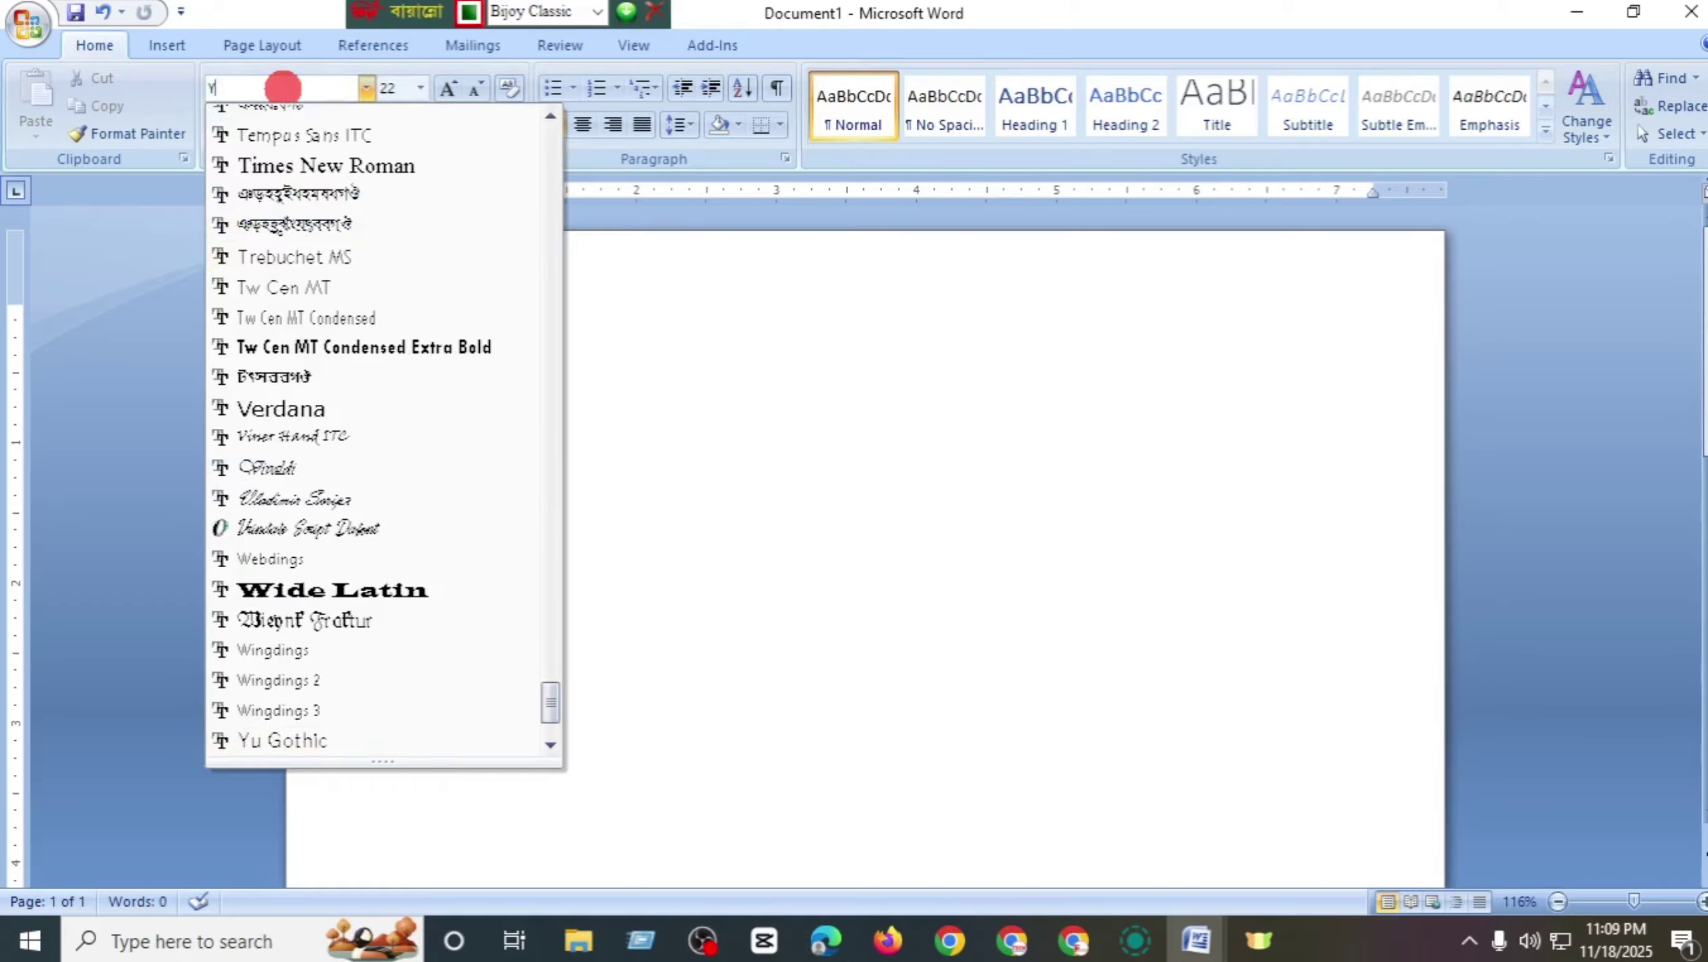
key("ctrl+alt+b")
type("SutonnyMJ")
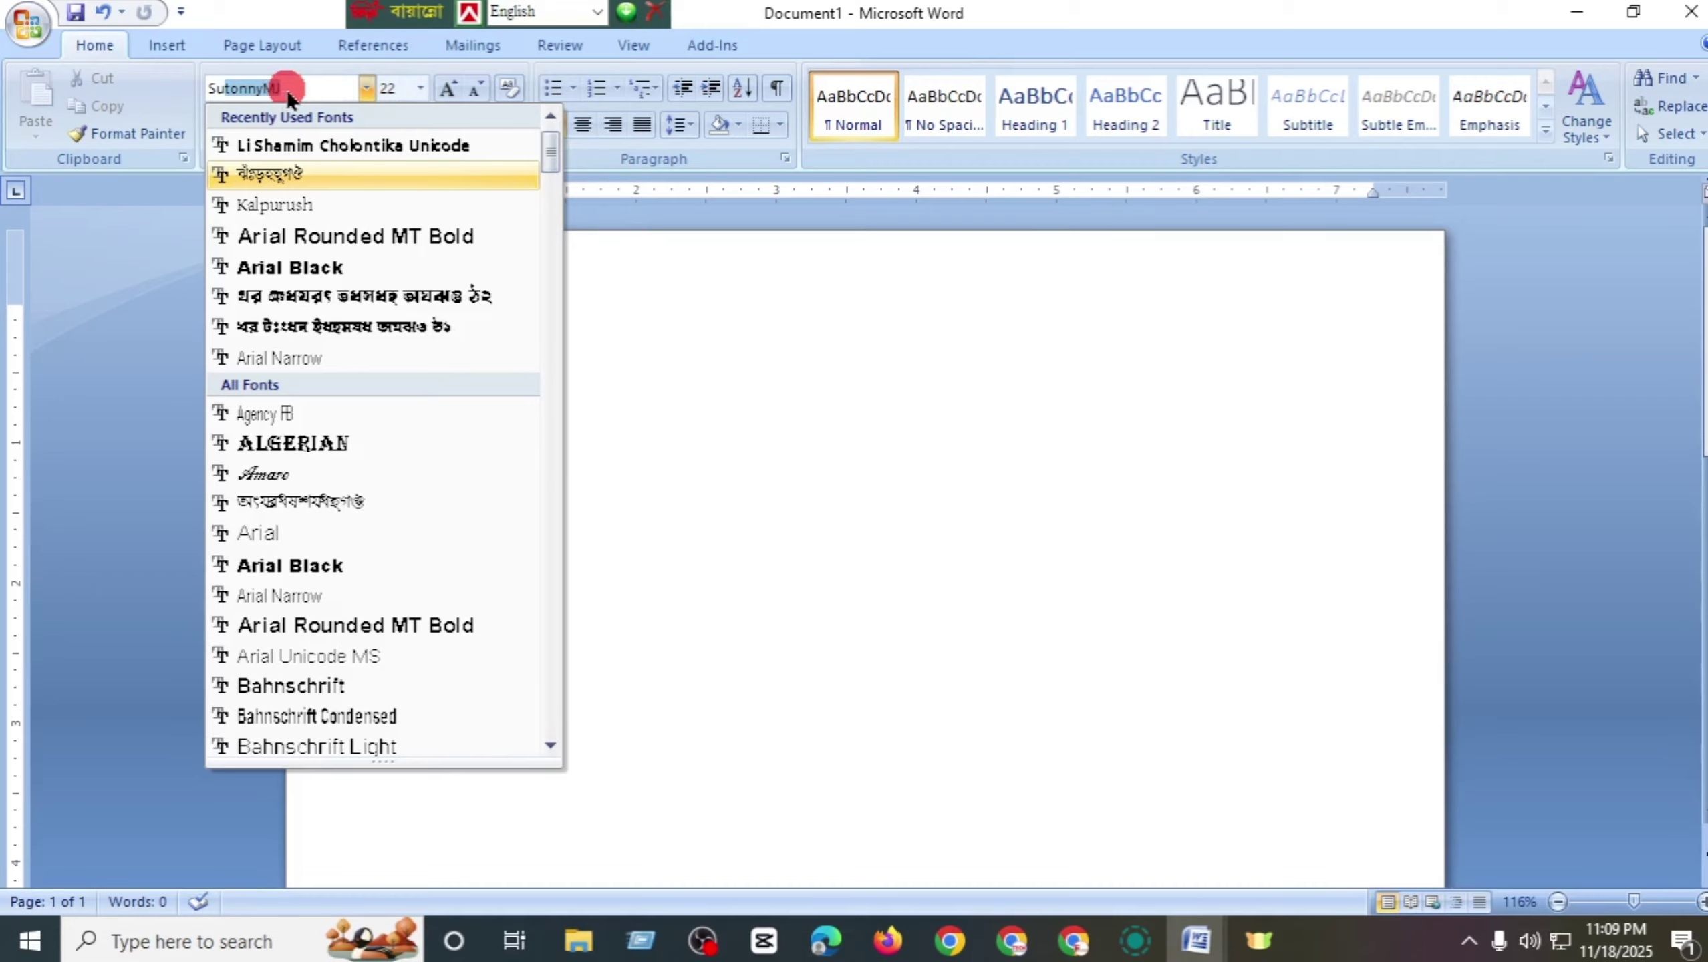
key("Return")
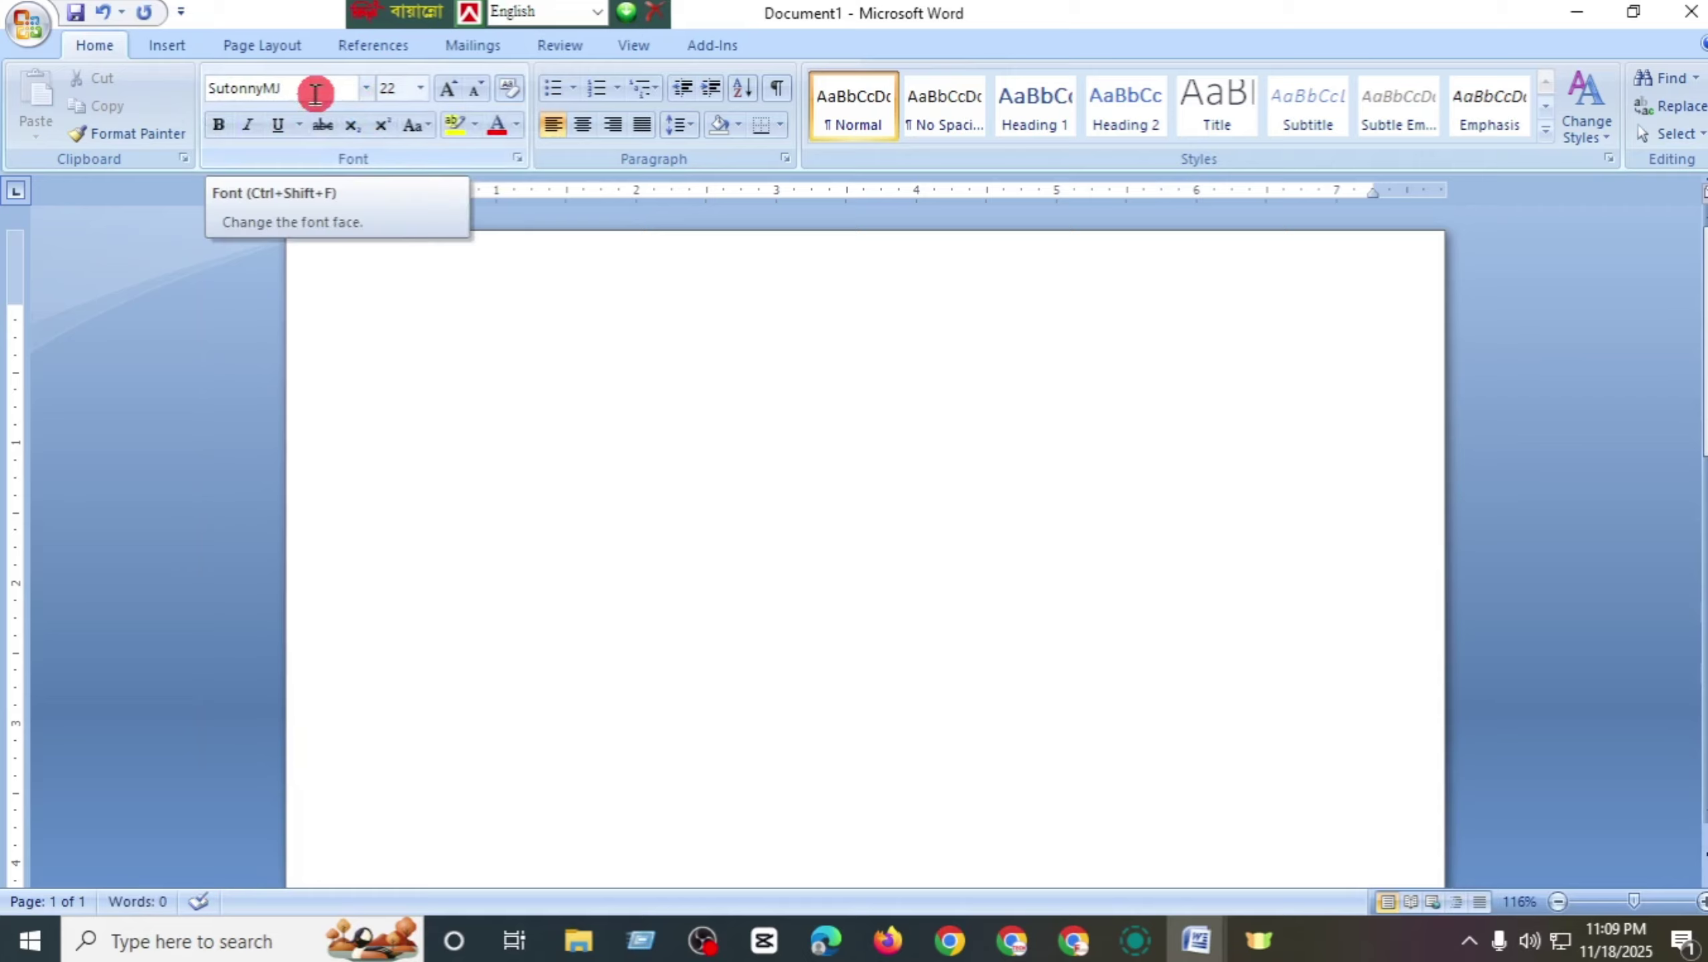
- Select the Bijoy Classic keyboard for Bangla typing and place the cursor on the page
left_click(583, 16)
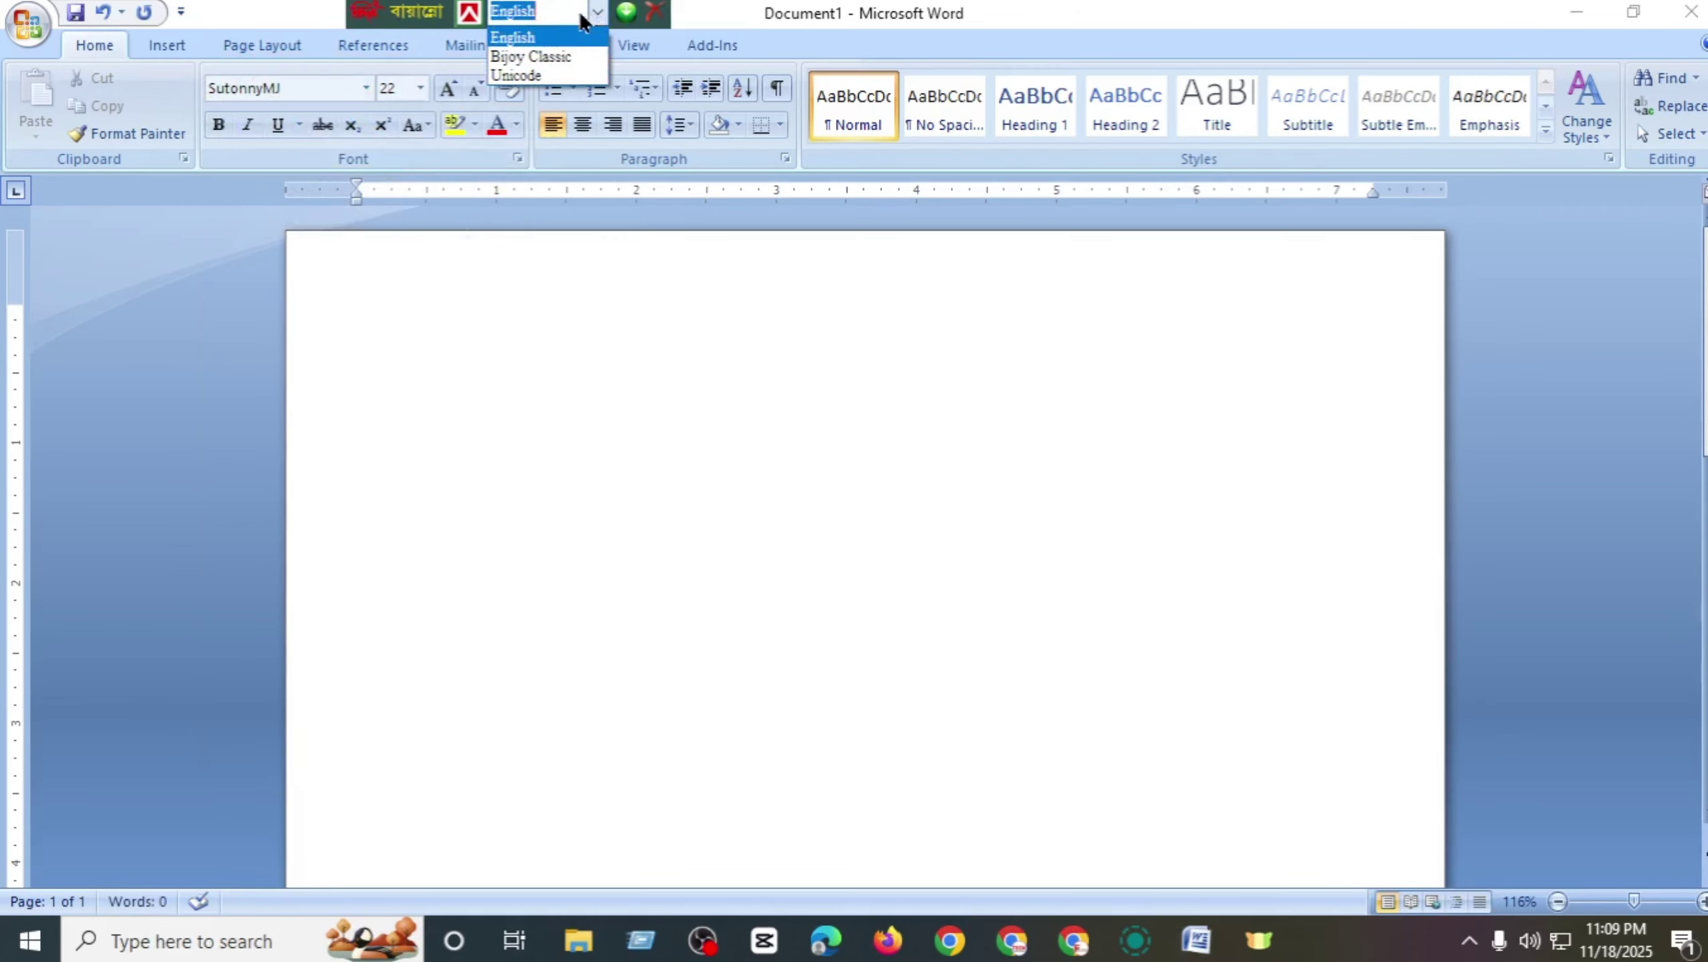
left_click(530, 56)
left_click(419, 346)
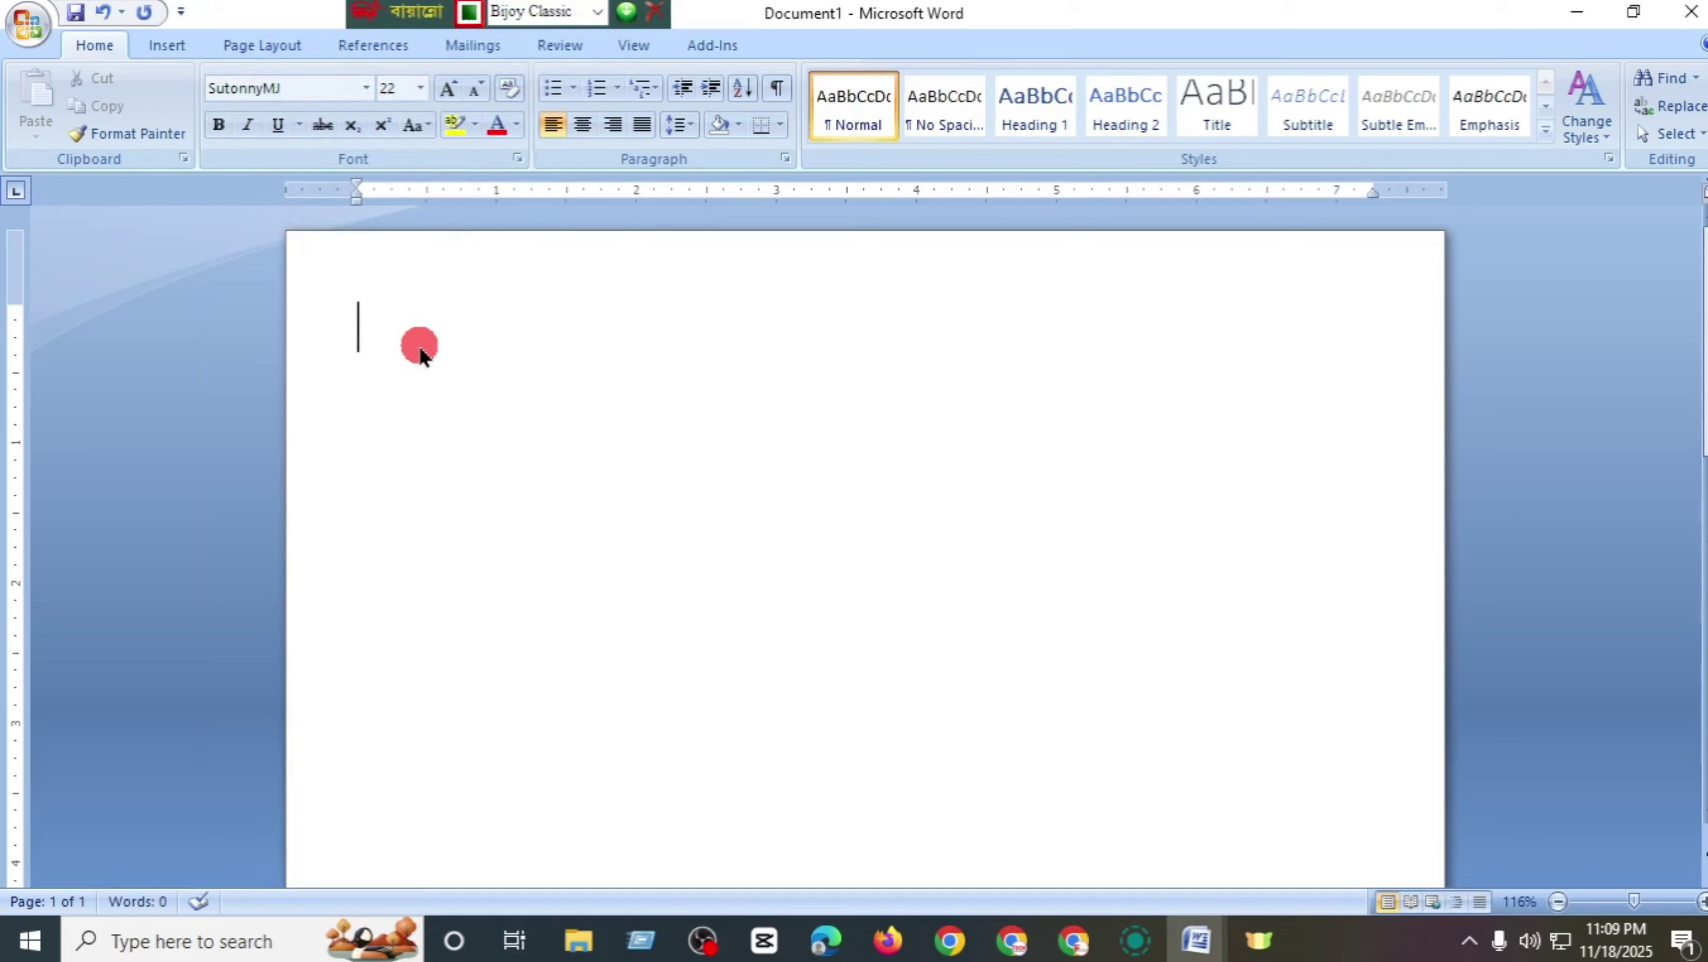
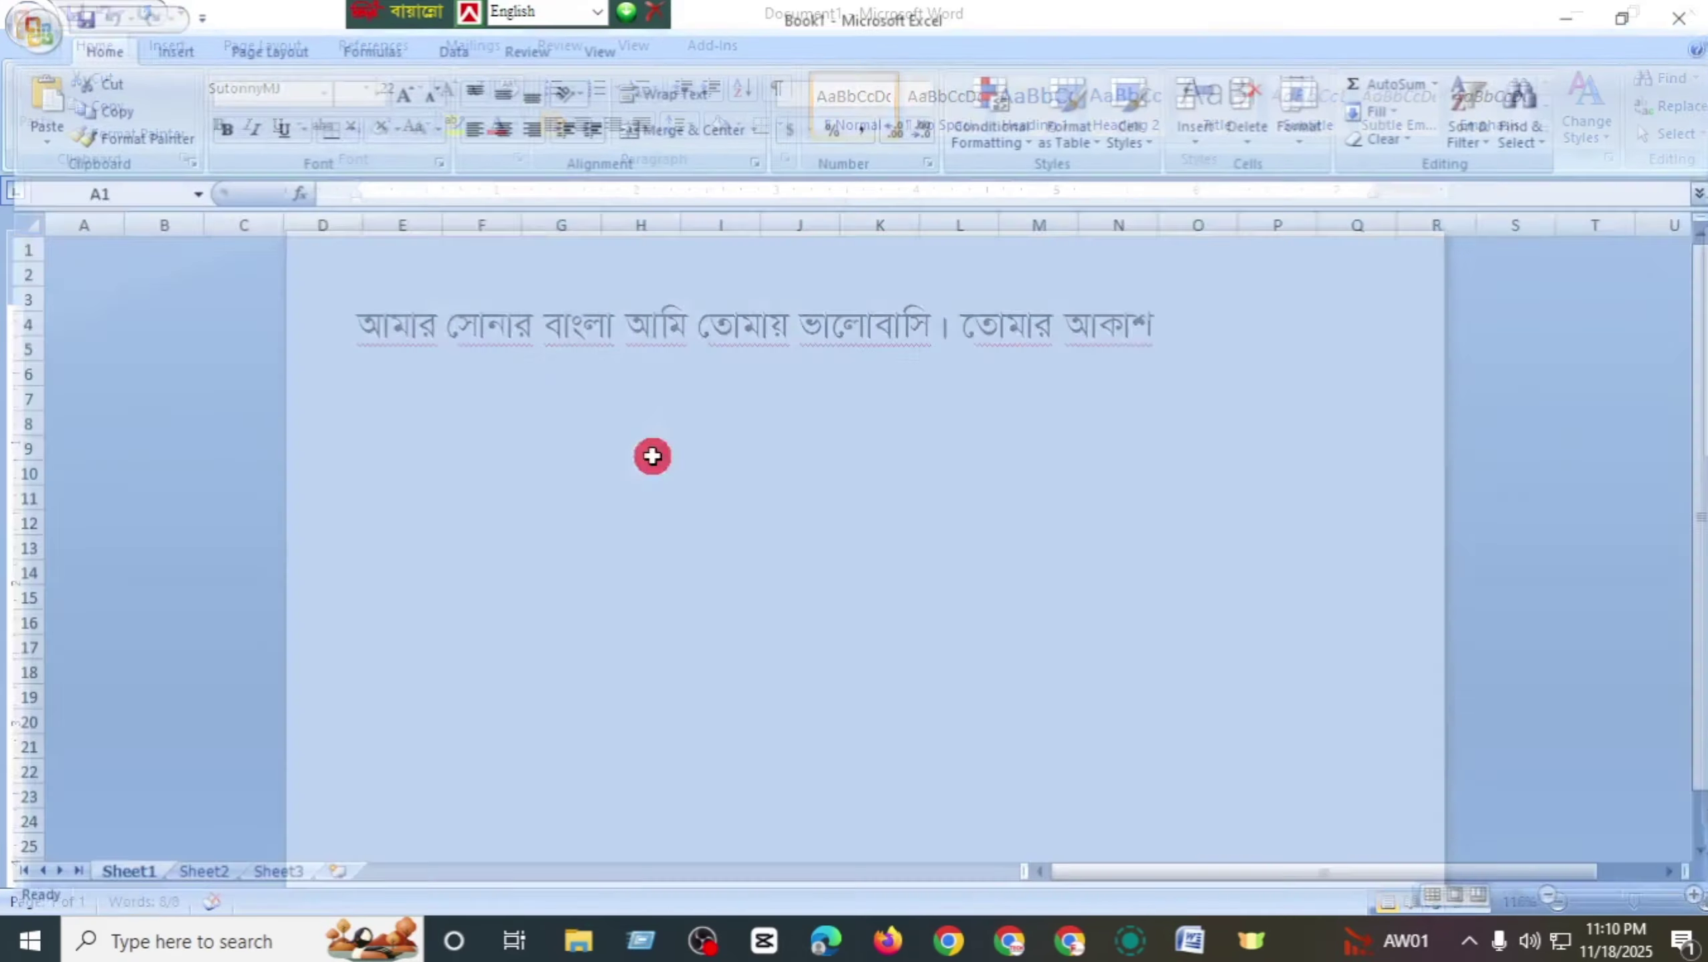
- In the blank Excel workbook, select cells B1:N14 and set the font to ArhialkhanMJ
left_click_drag(194, 255, 1099, 567)
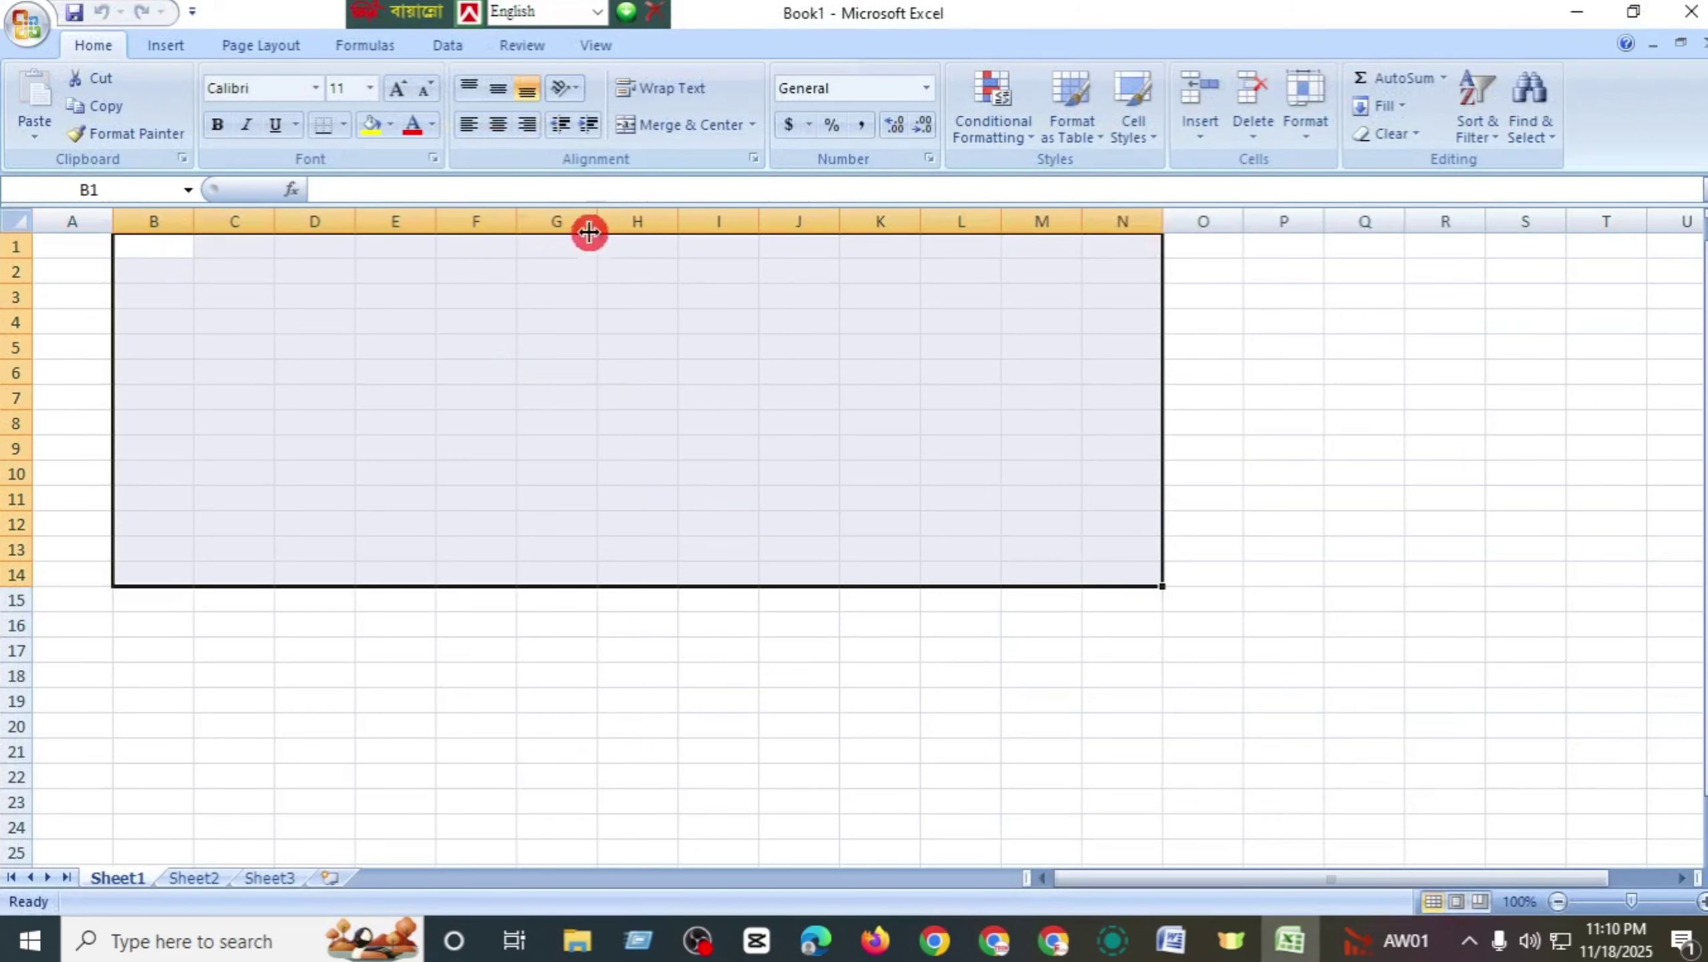
left_click(441, 181)
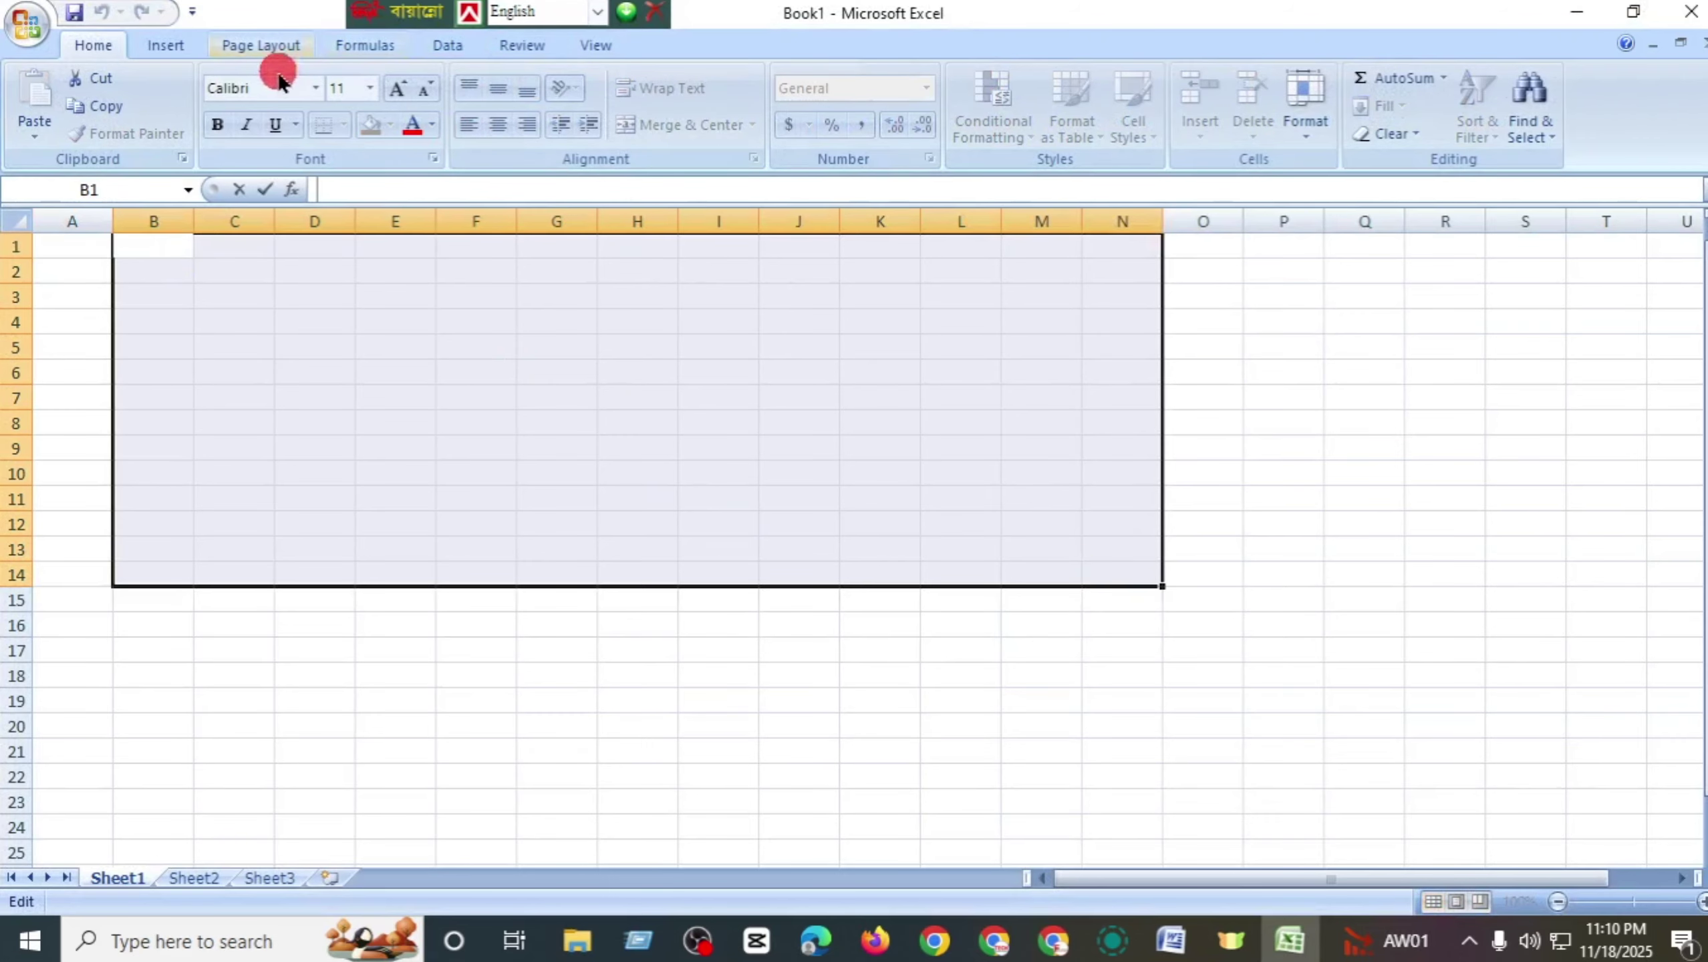
left_click(315, 89)
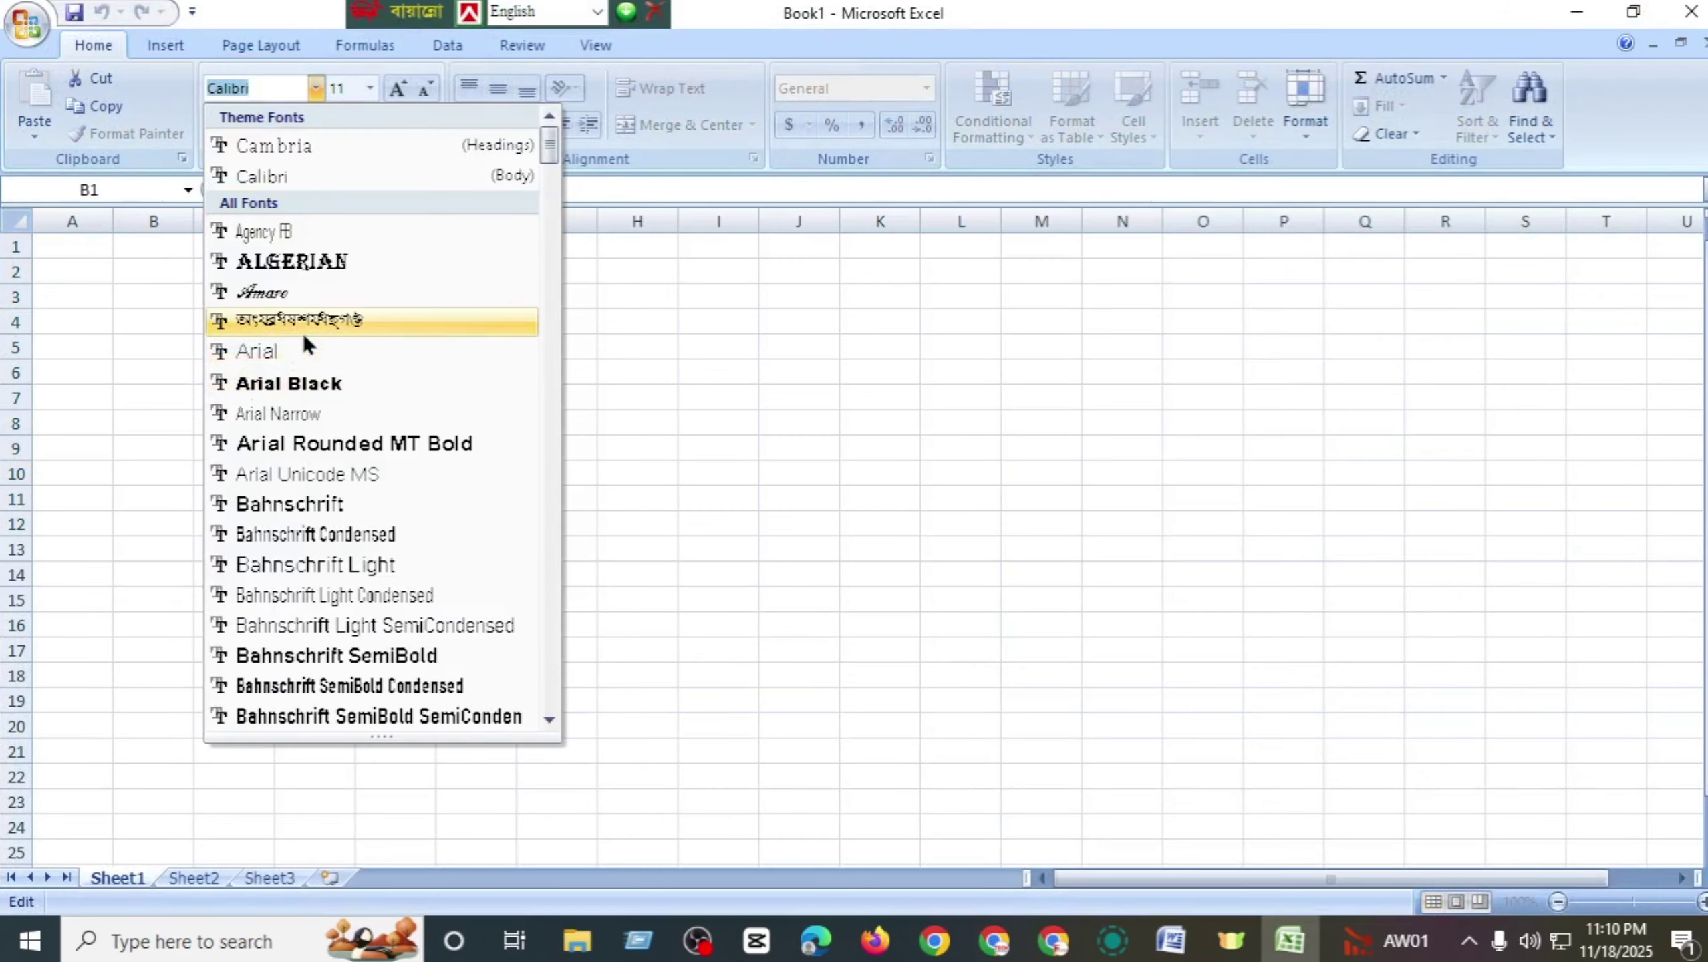
left_click(305, 321)
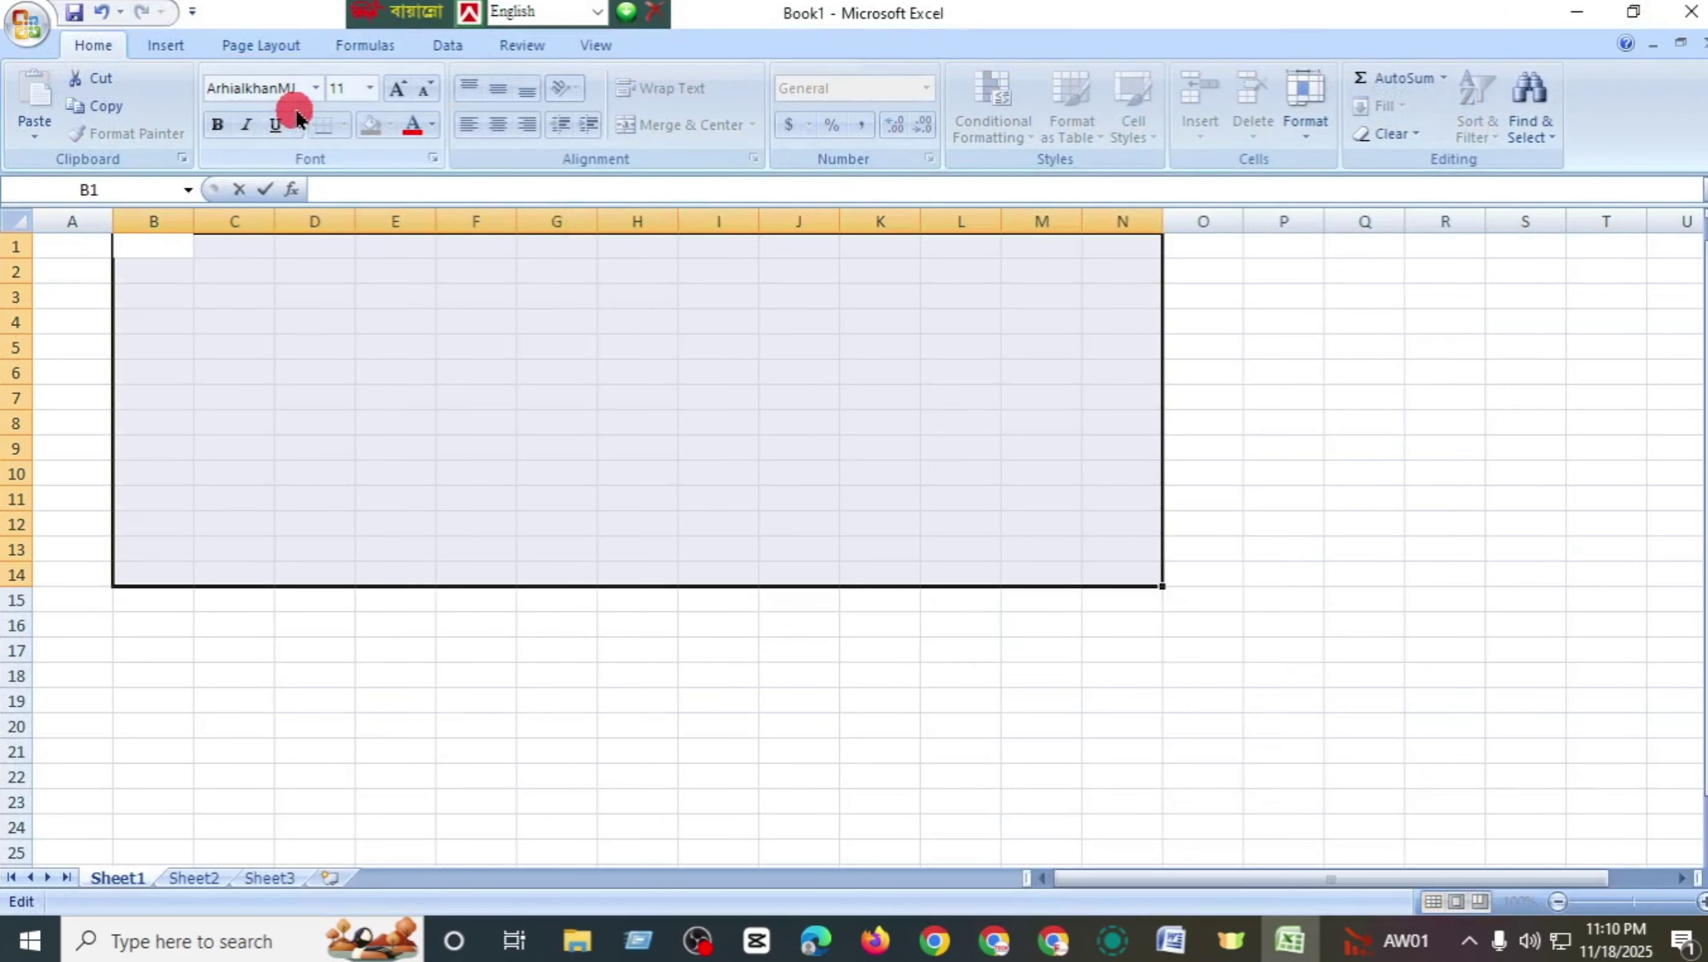
left_click(334, 89)
- View the Bijoy keyboard layout choices, and close Book1 without saving its changes
left_click(594, 17)
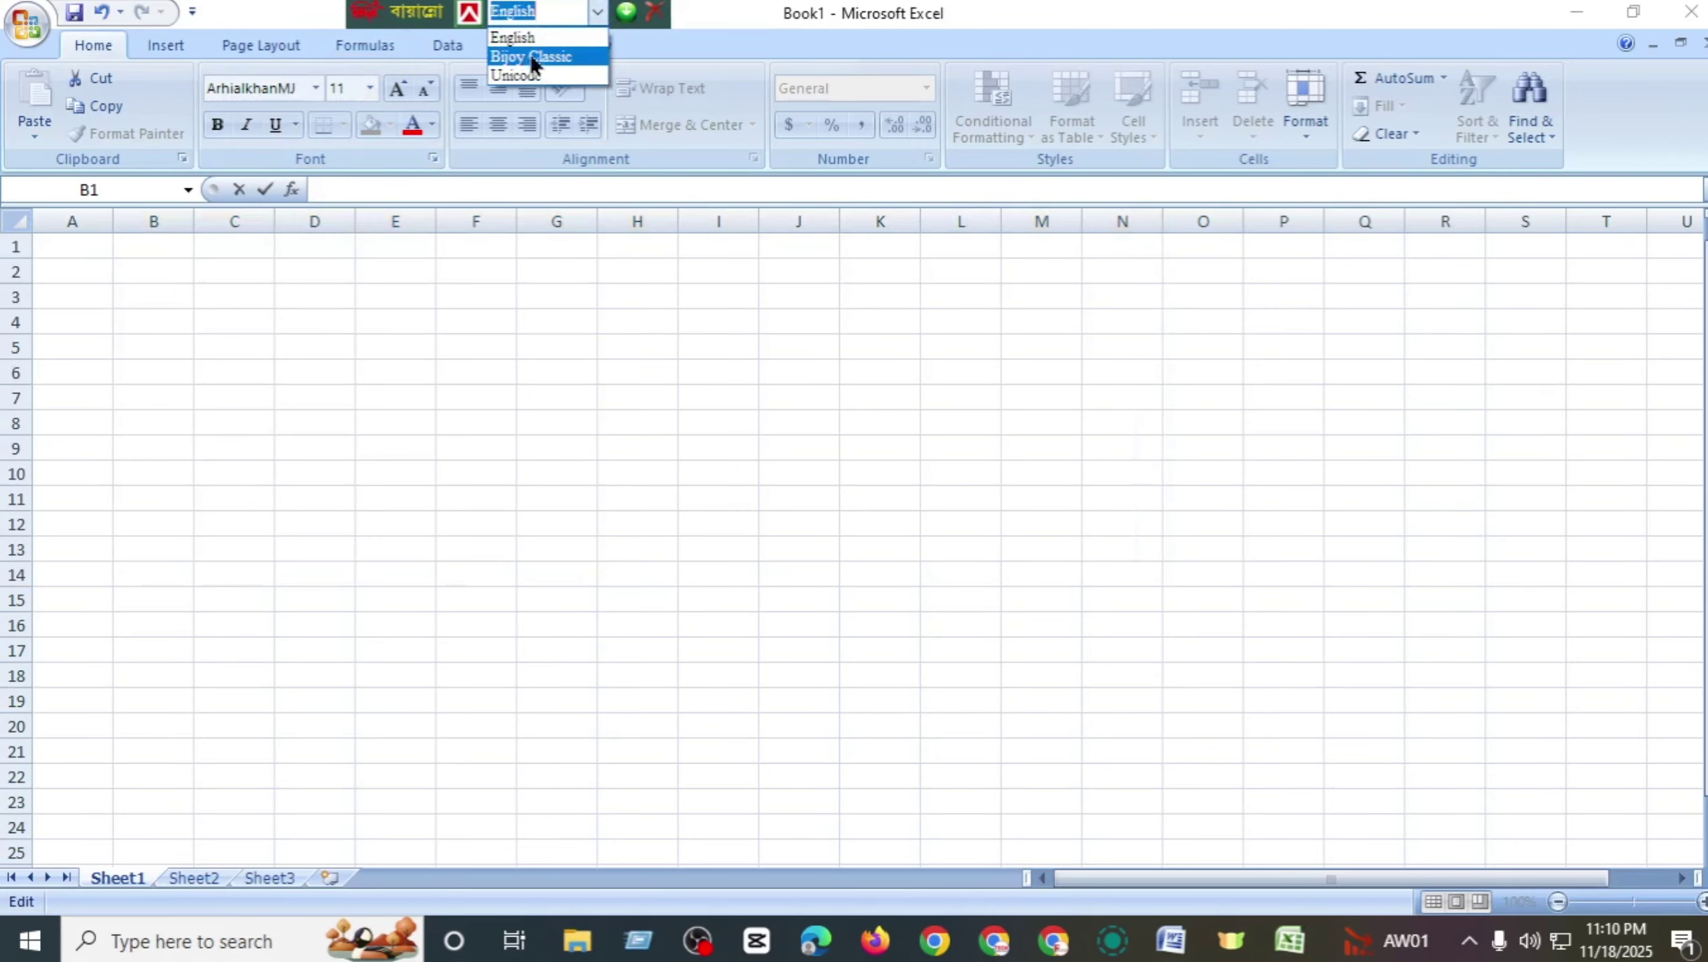
left_click(720, 390)
left_click(1690, 11)
left_click(862, 535)
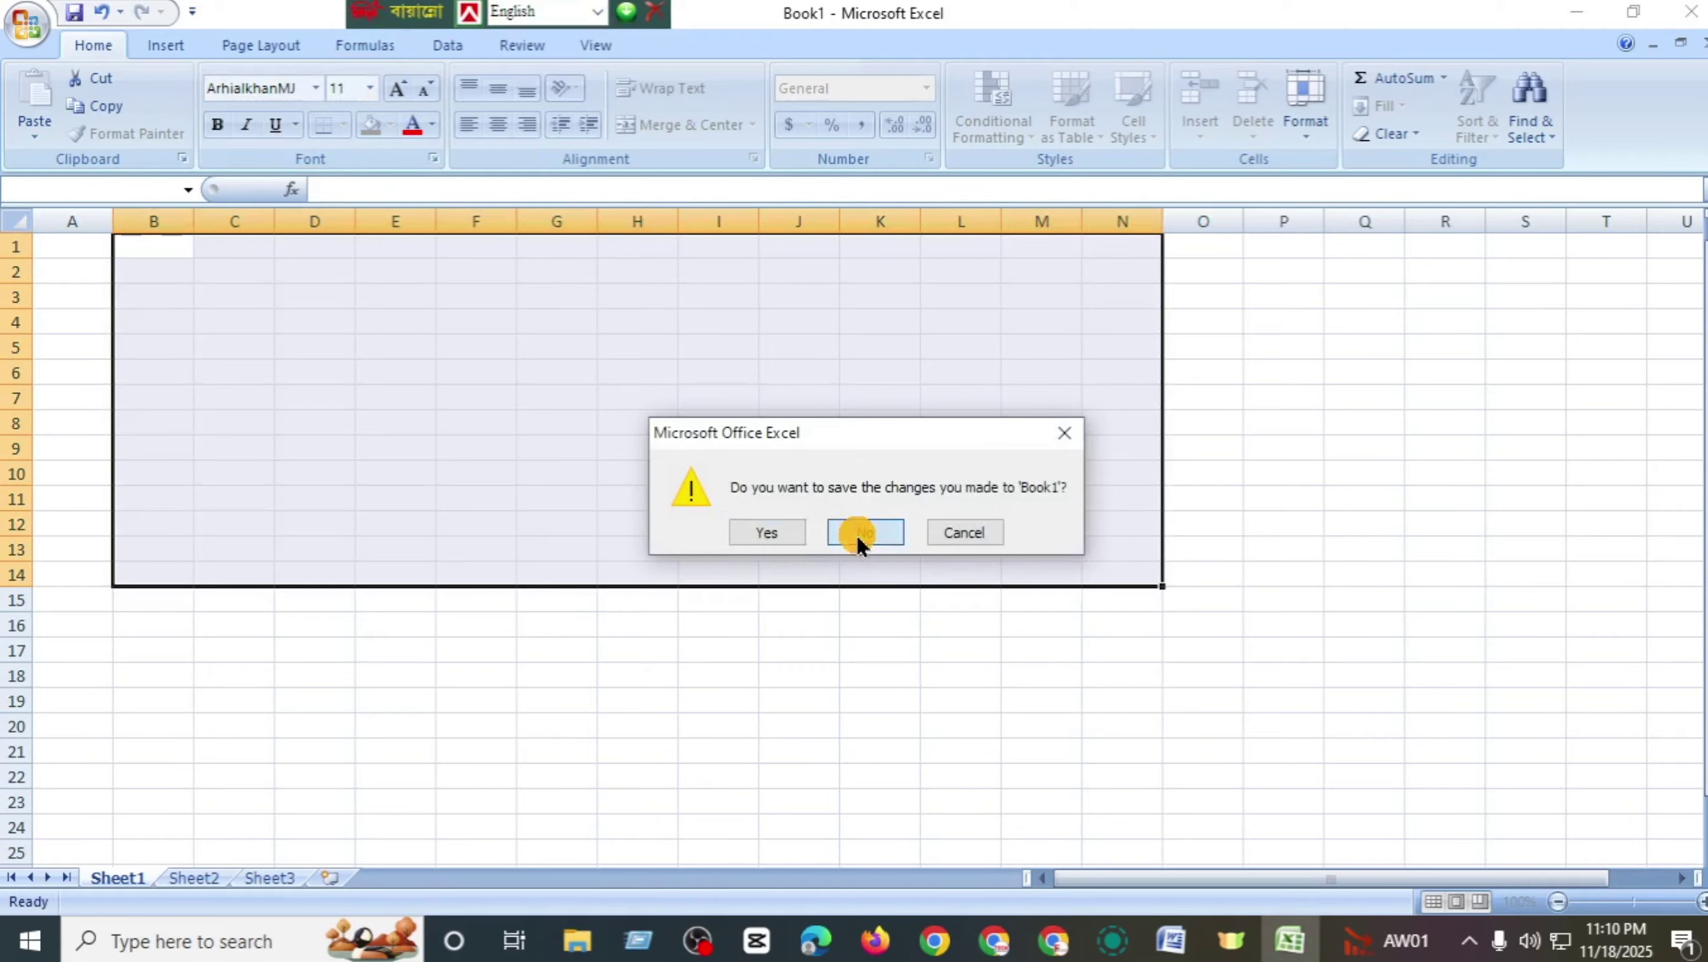
- Close Excel, discarding the workbook changes, and bring up the Basic Computer document in Word
left_click(1691, 12)
left_click(868, 526)
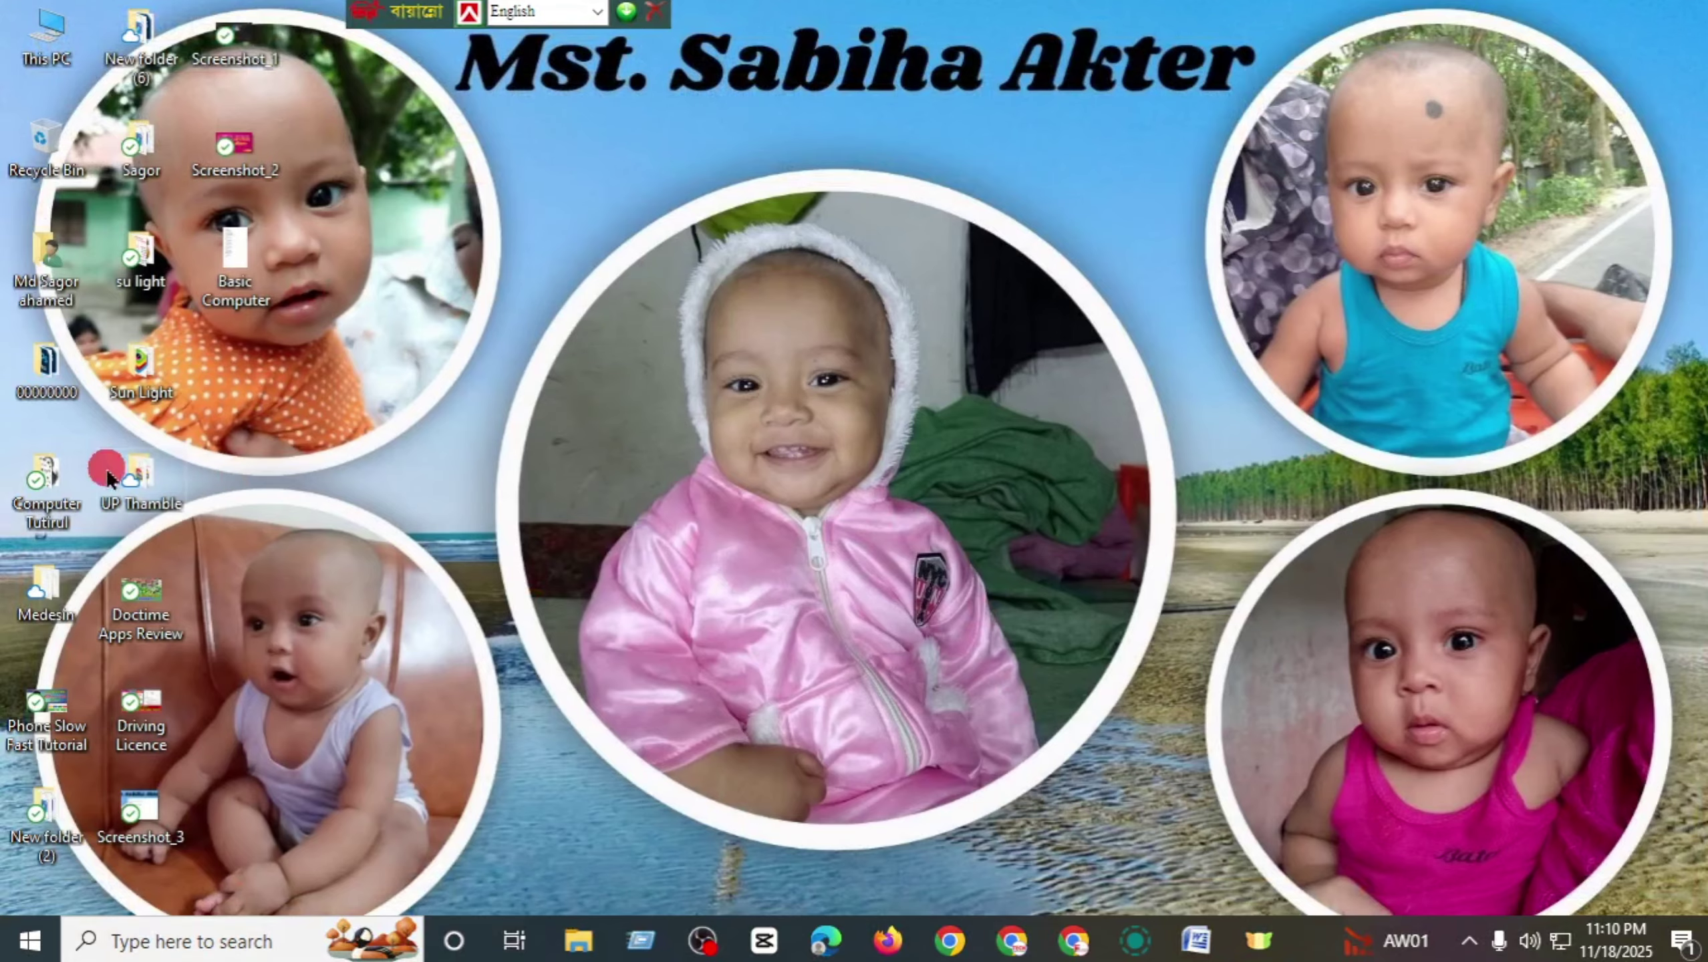
left_click(1196, 942)
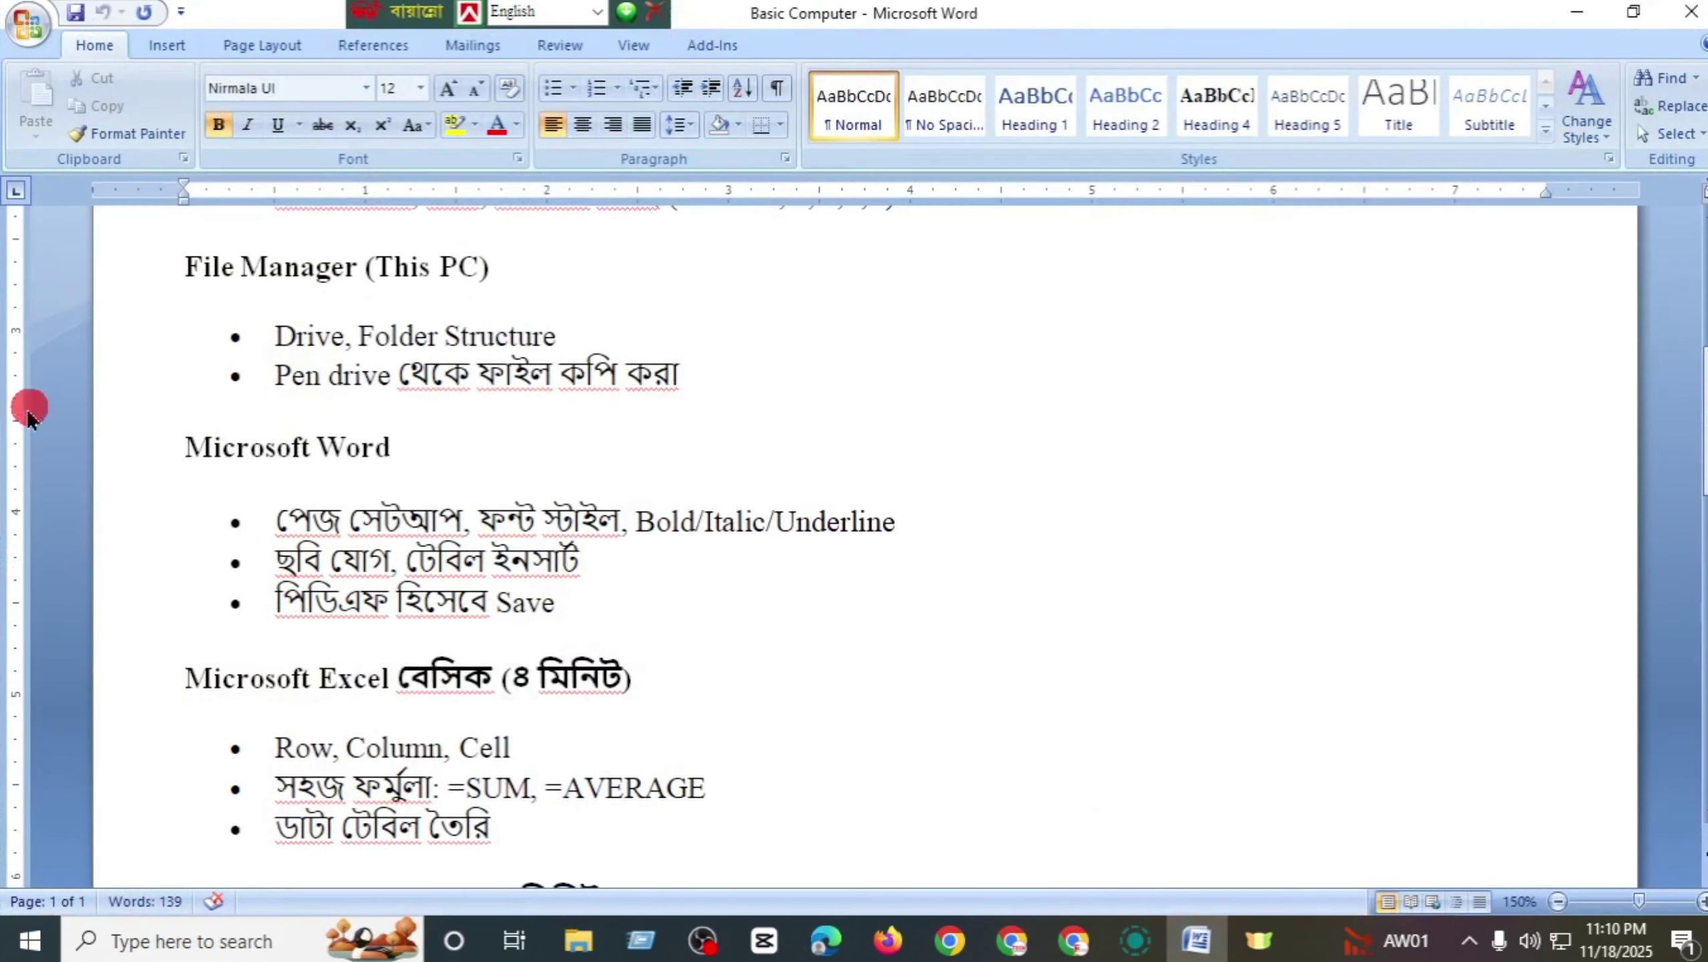
- Save the document to the Desktop as Basic Computer in Word Document format, and minimize Word
left_click(32, 20)
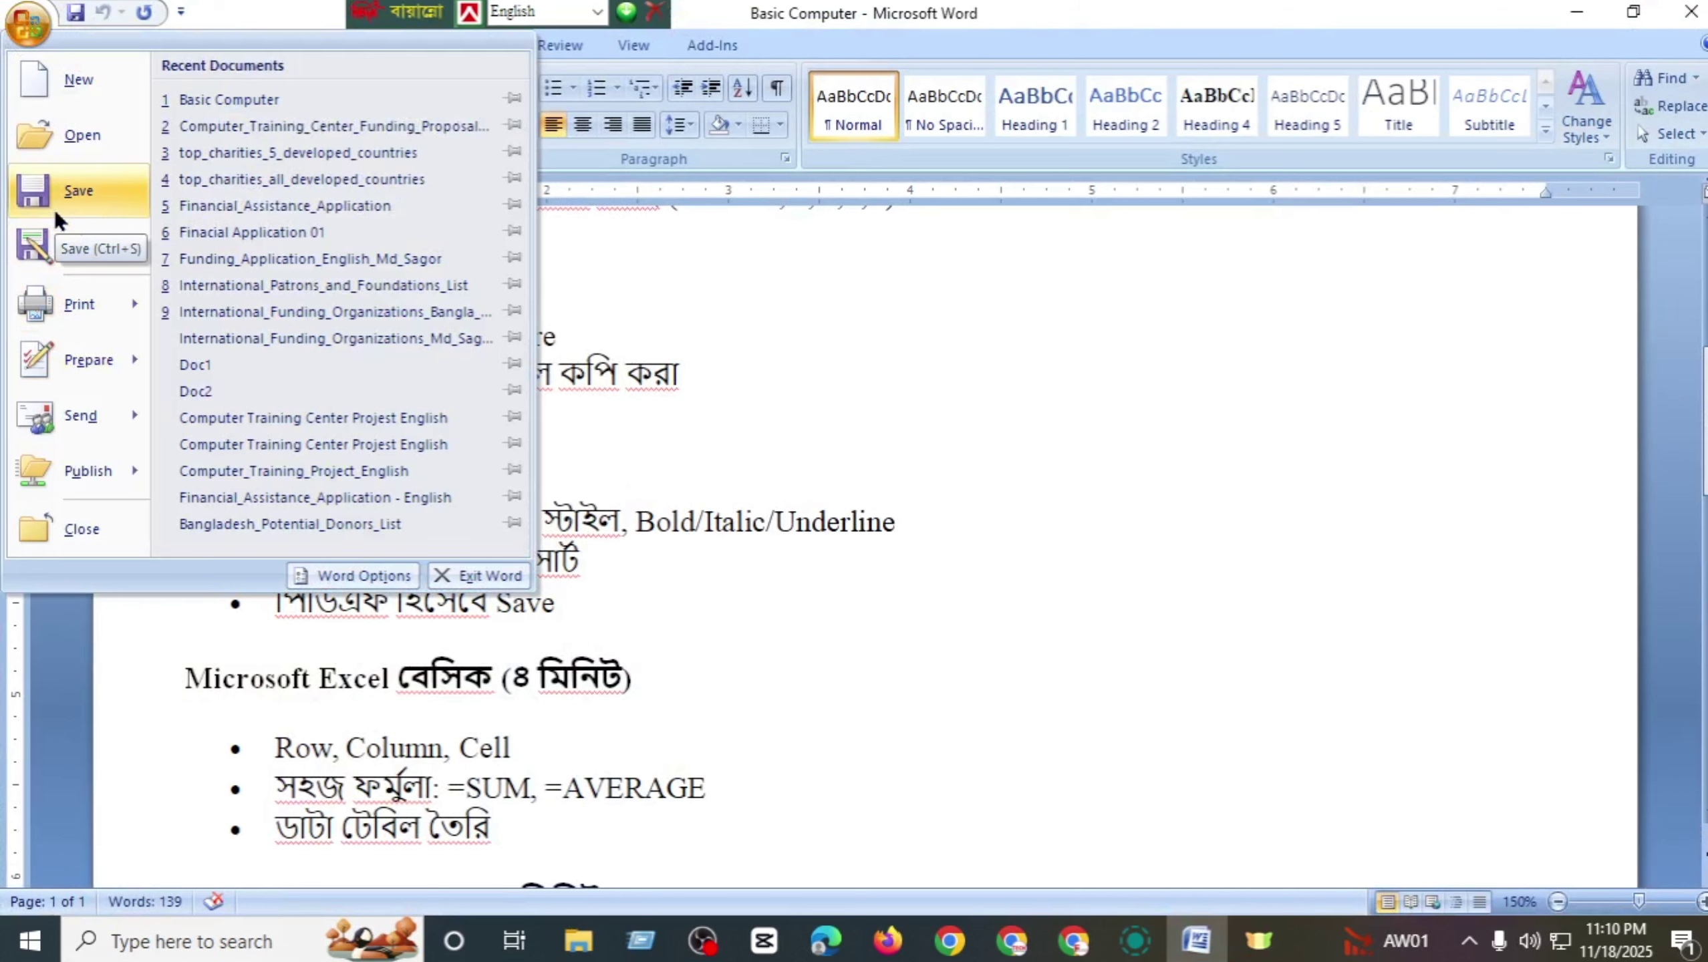
mouse_move(68, 232)
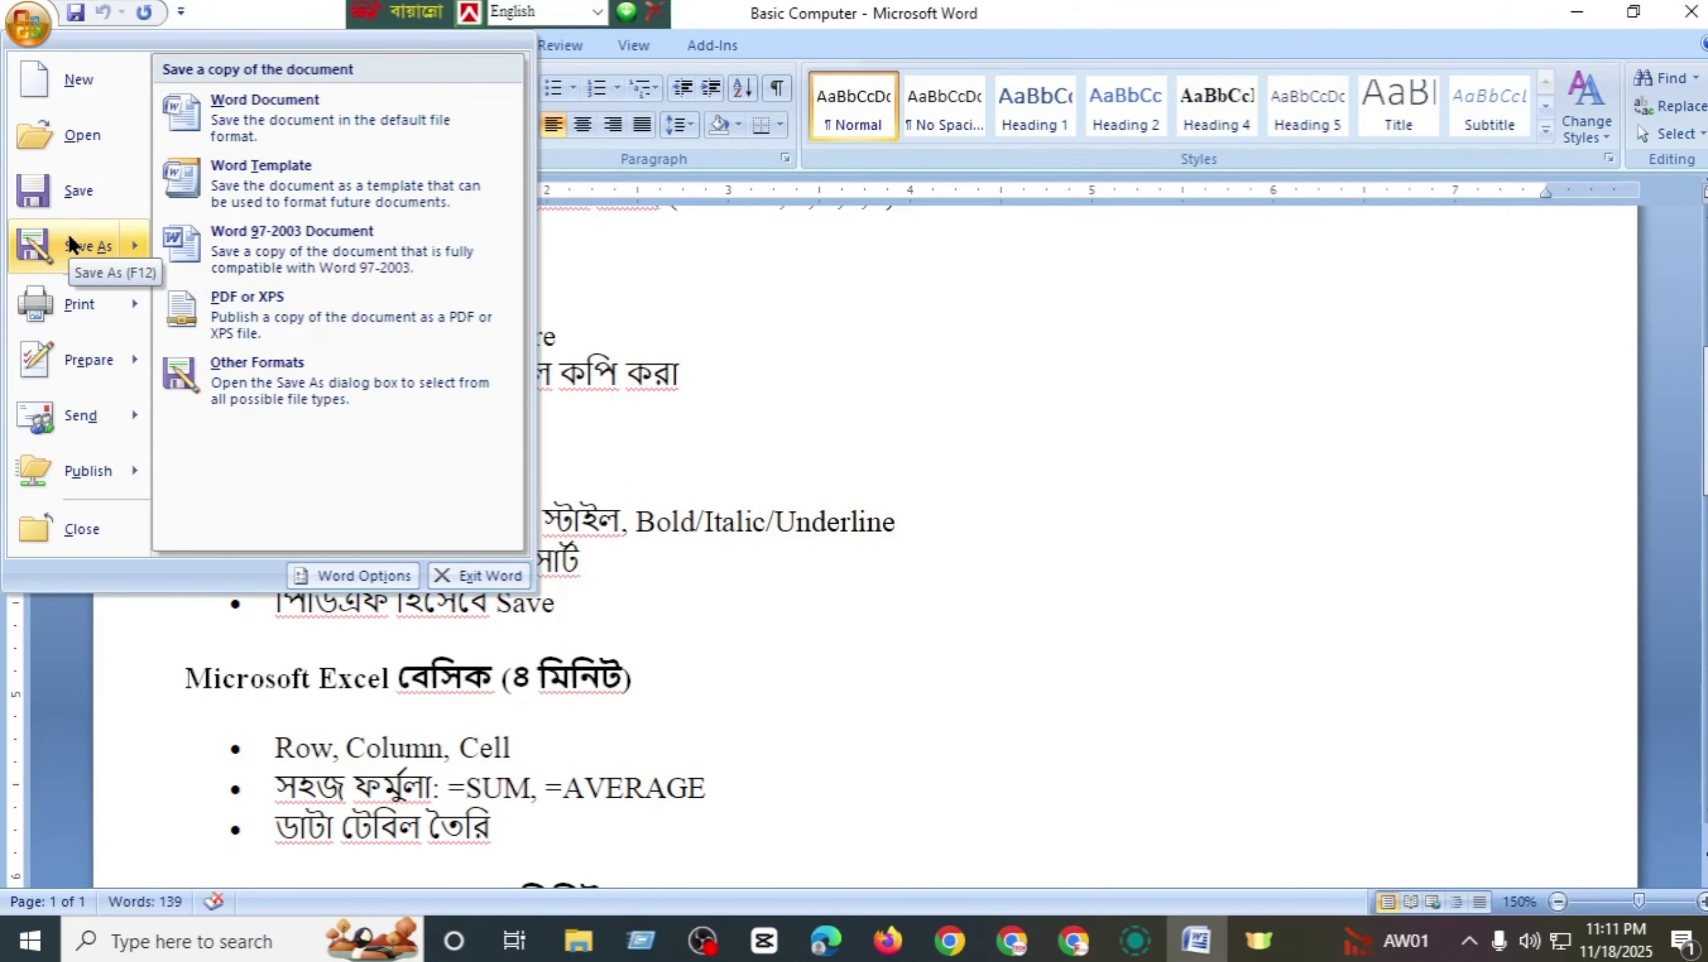
left_click(68, 234)
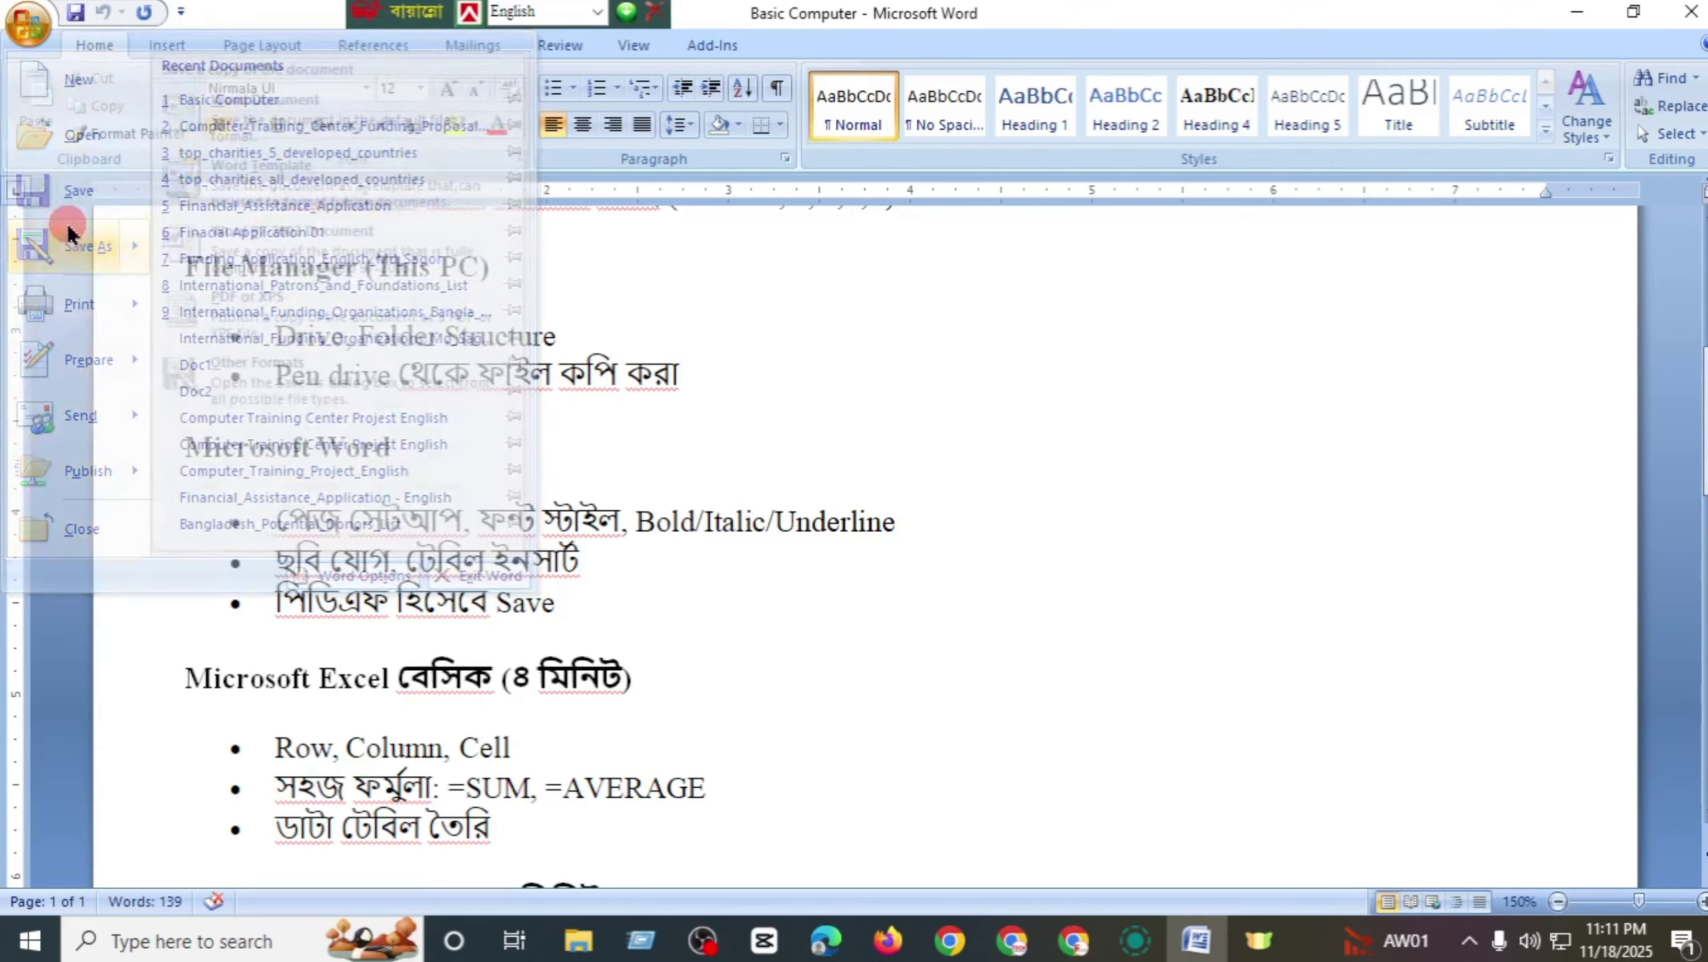
left_click(40, 204)
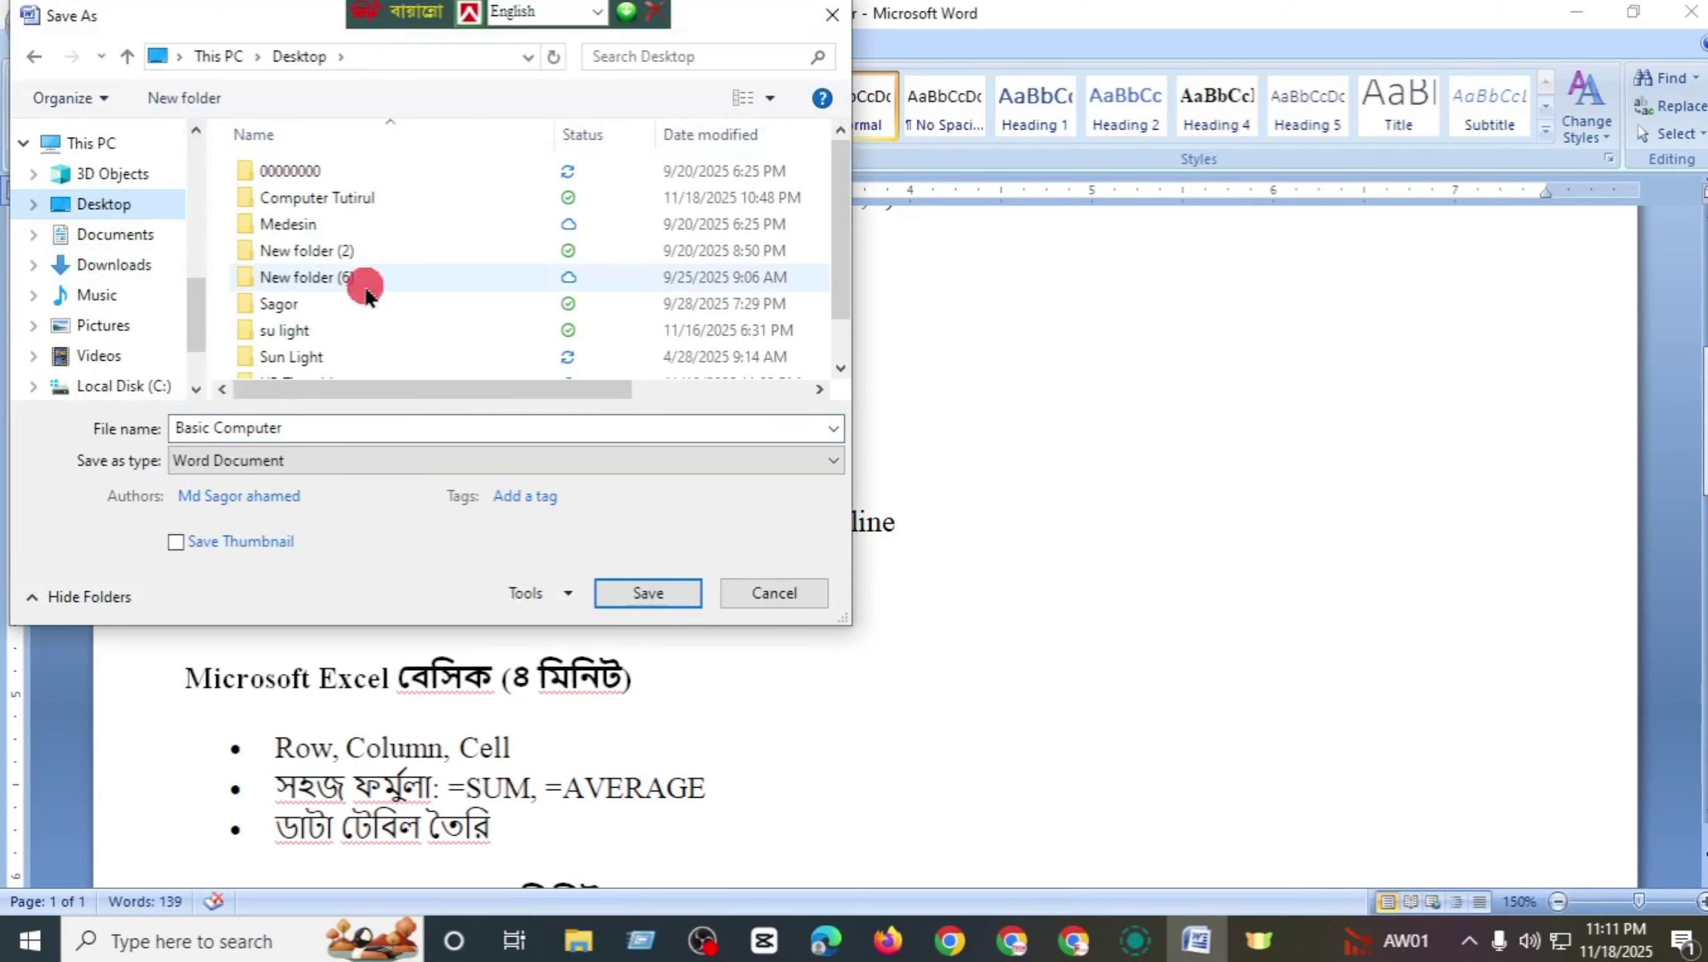
left_click_drag(846, 244, 838, 382)
left_click(629, 591)
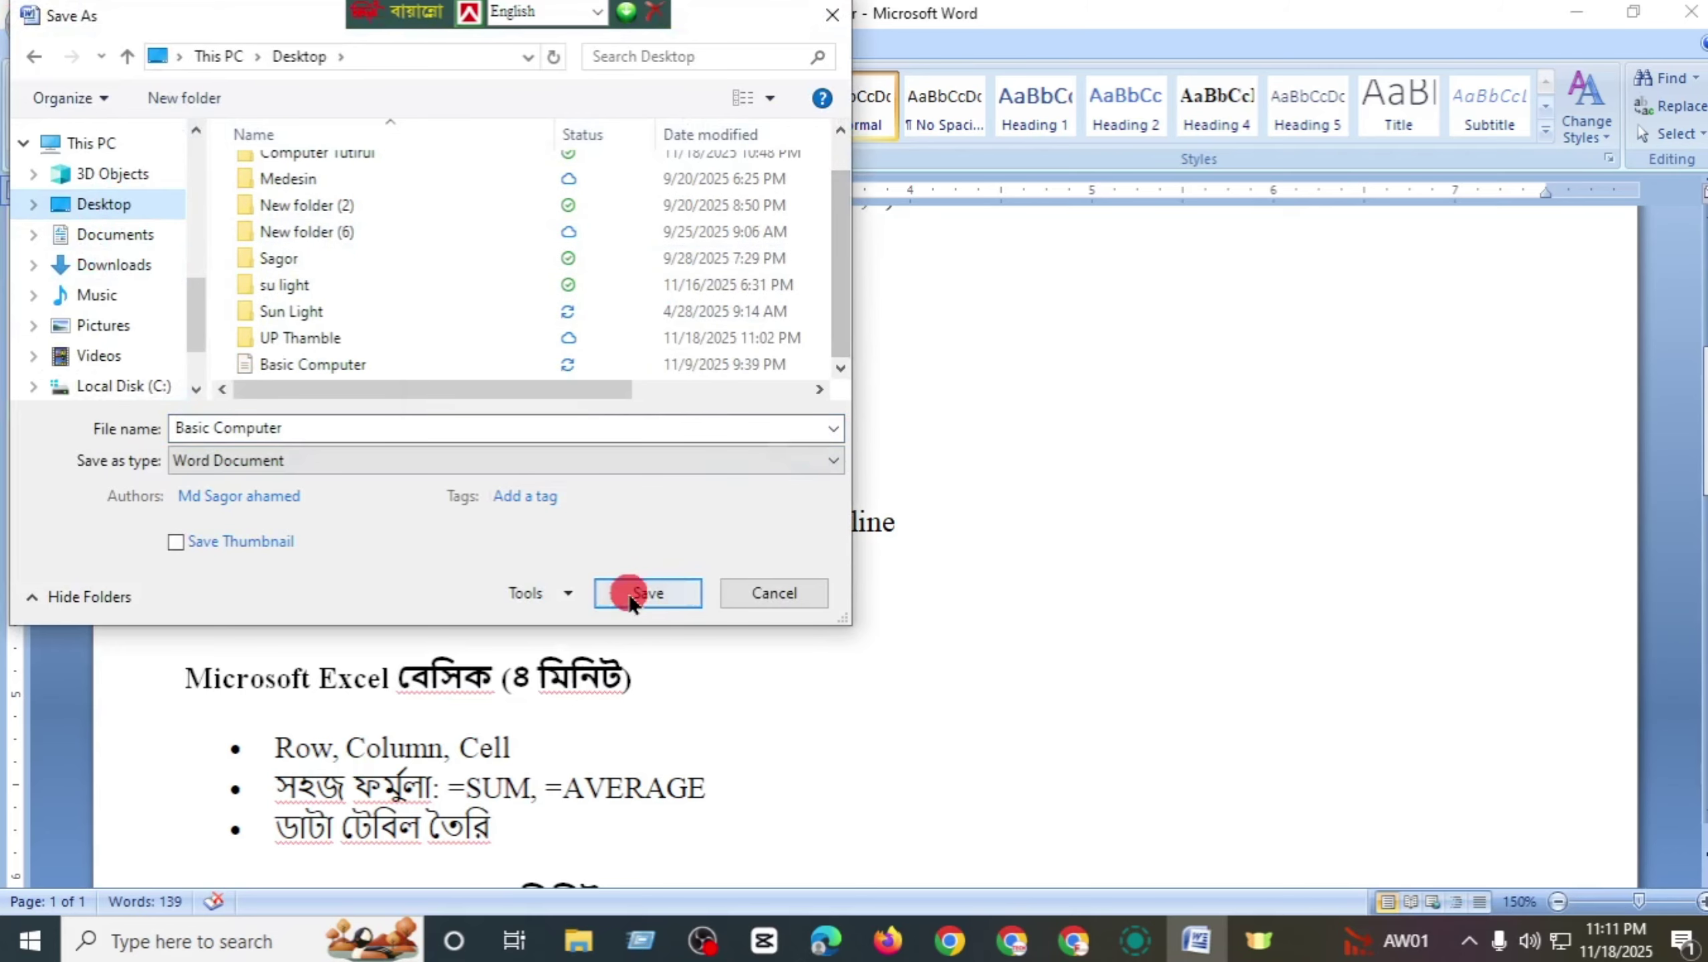
left_click(1575, 11)
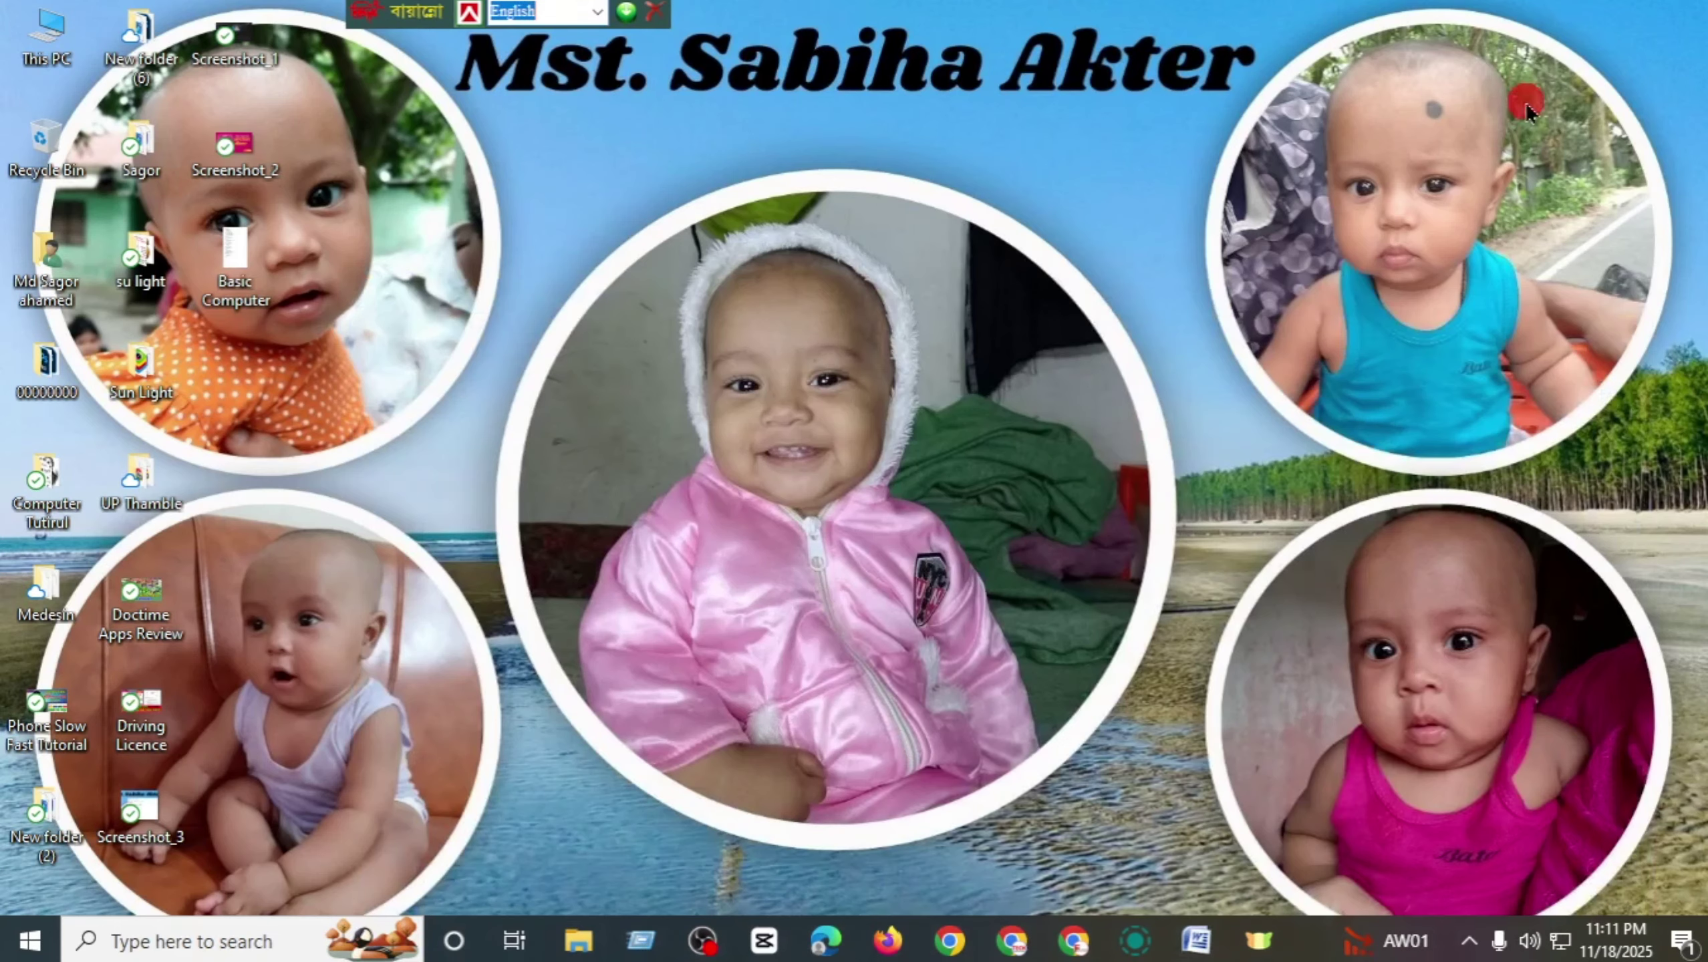
left_click(1476, 947)
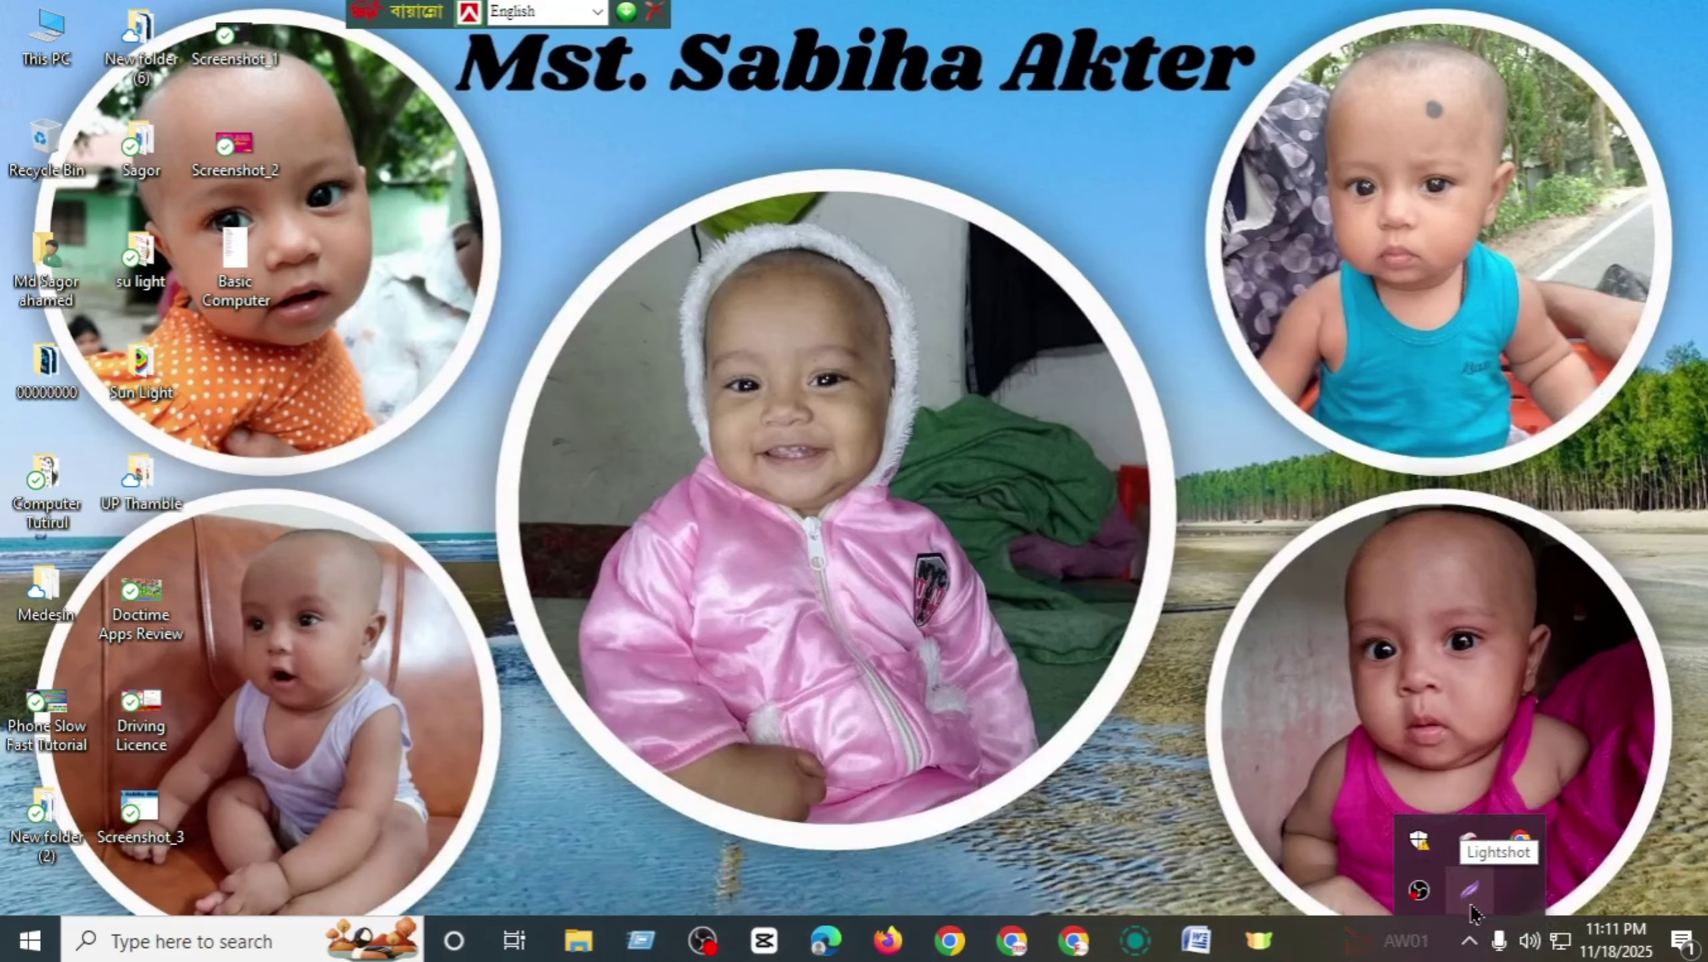
left_click(1476, 907)
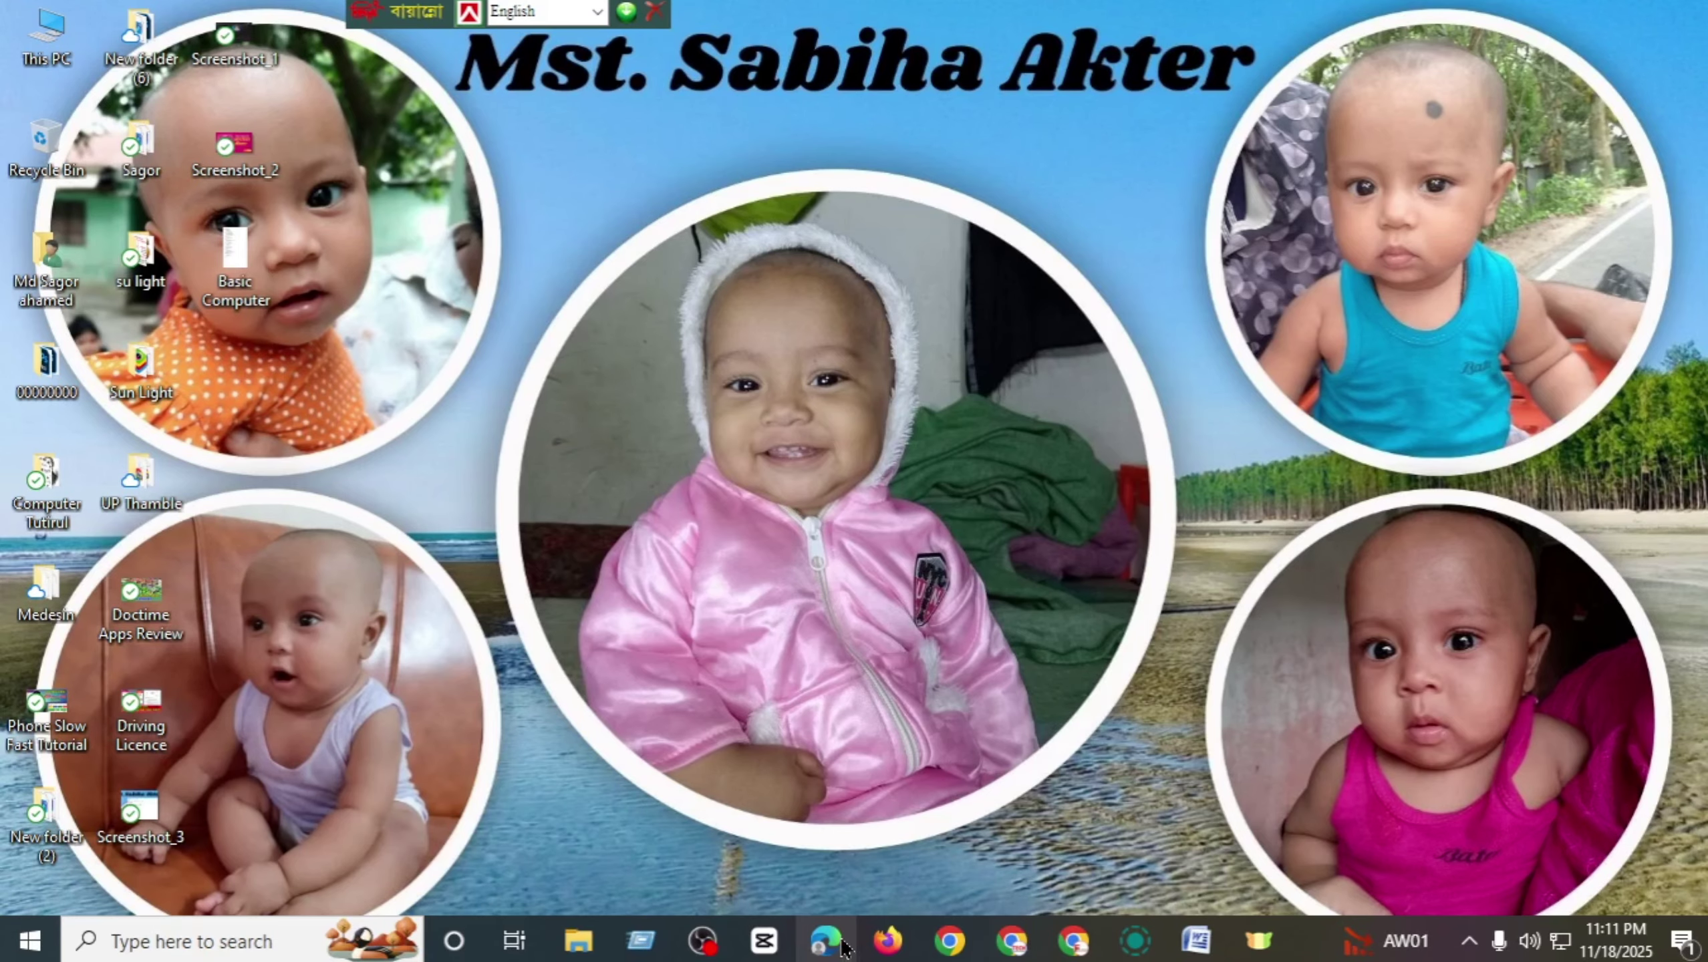
- Open Google Chrome and place the cursor in the Google search box on the new tab page
left_click(949, 941)
left_click(778, 564)
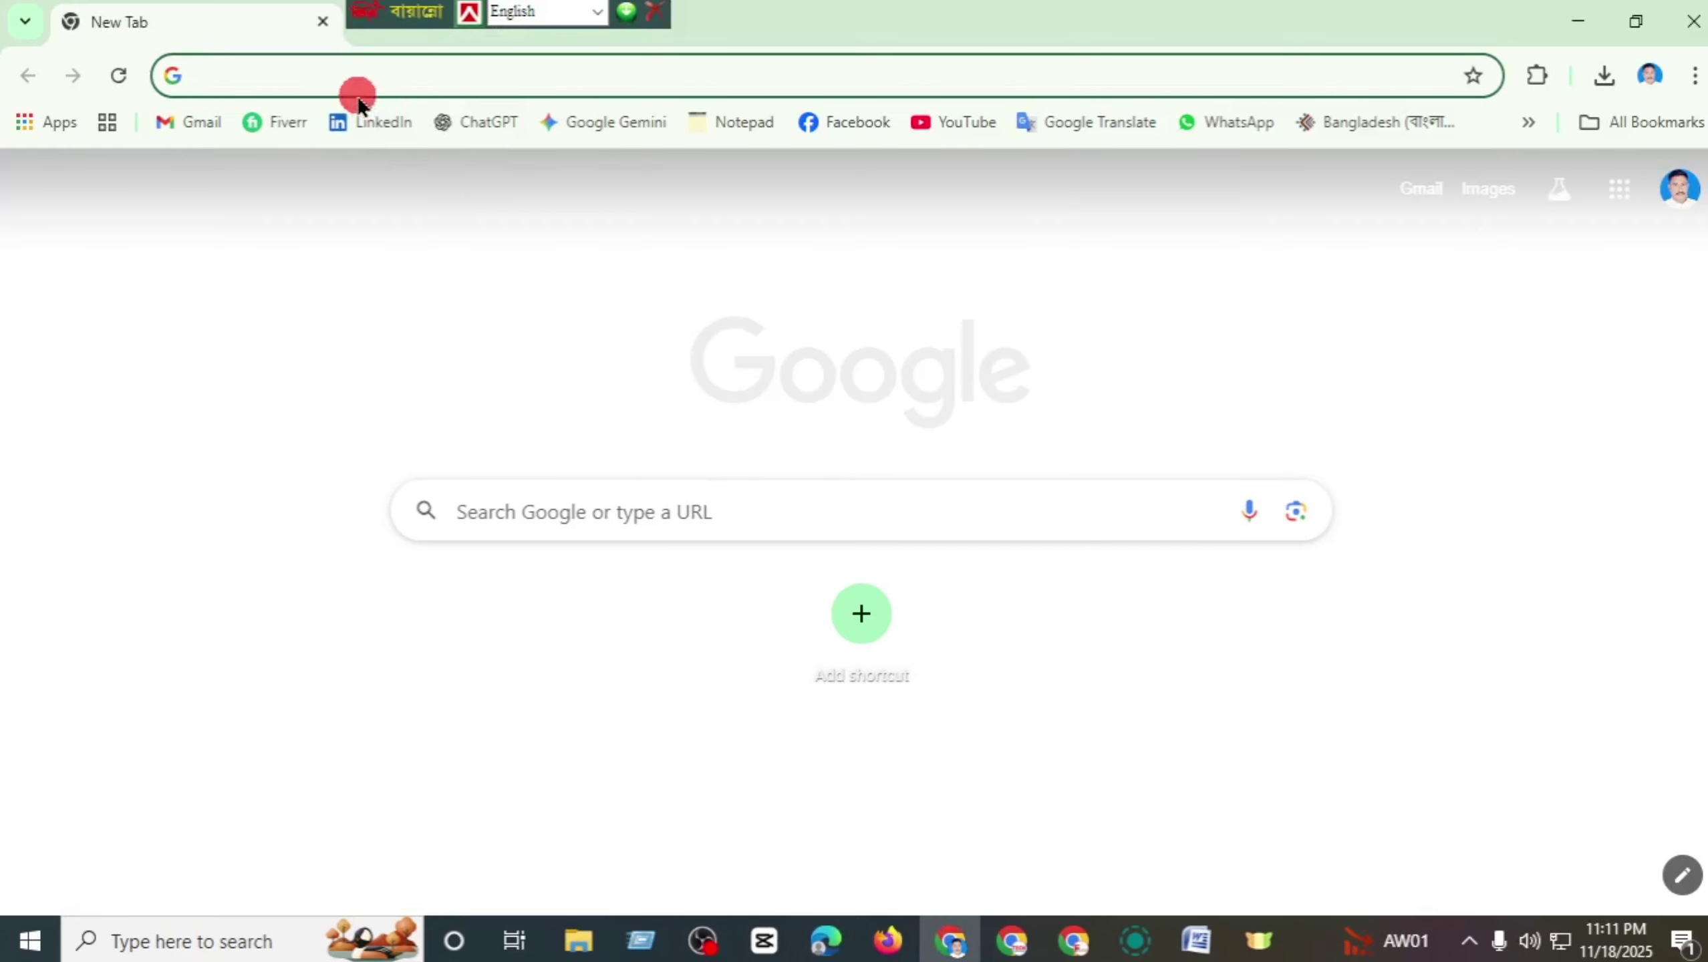
left_click(355, 70)
left_click(488, 514)
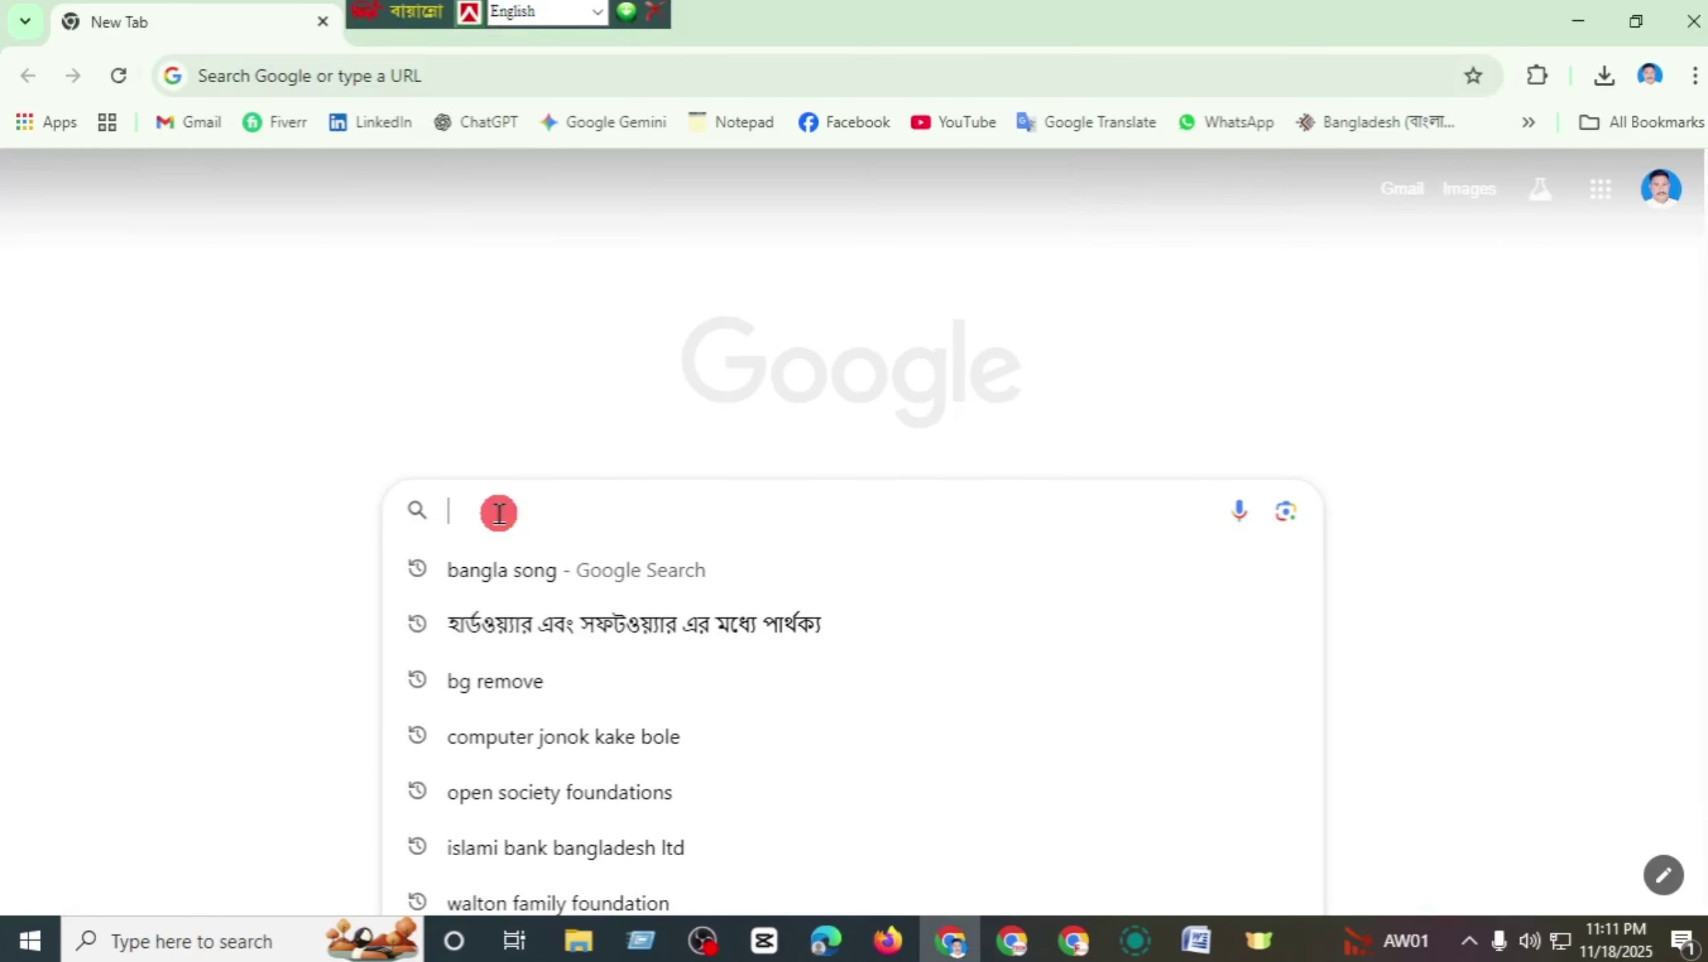
- Search Google for "Bangladesh" and bring up the results page
type("e")
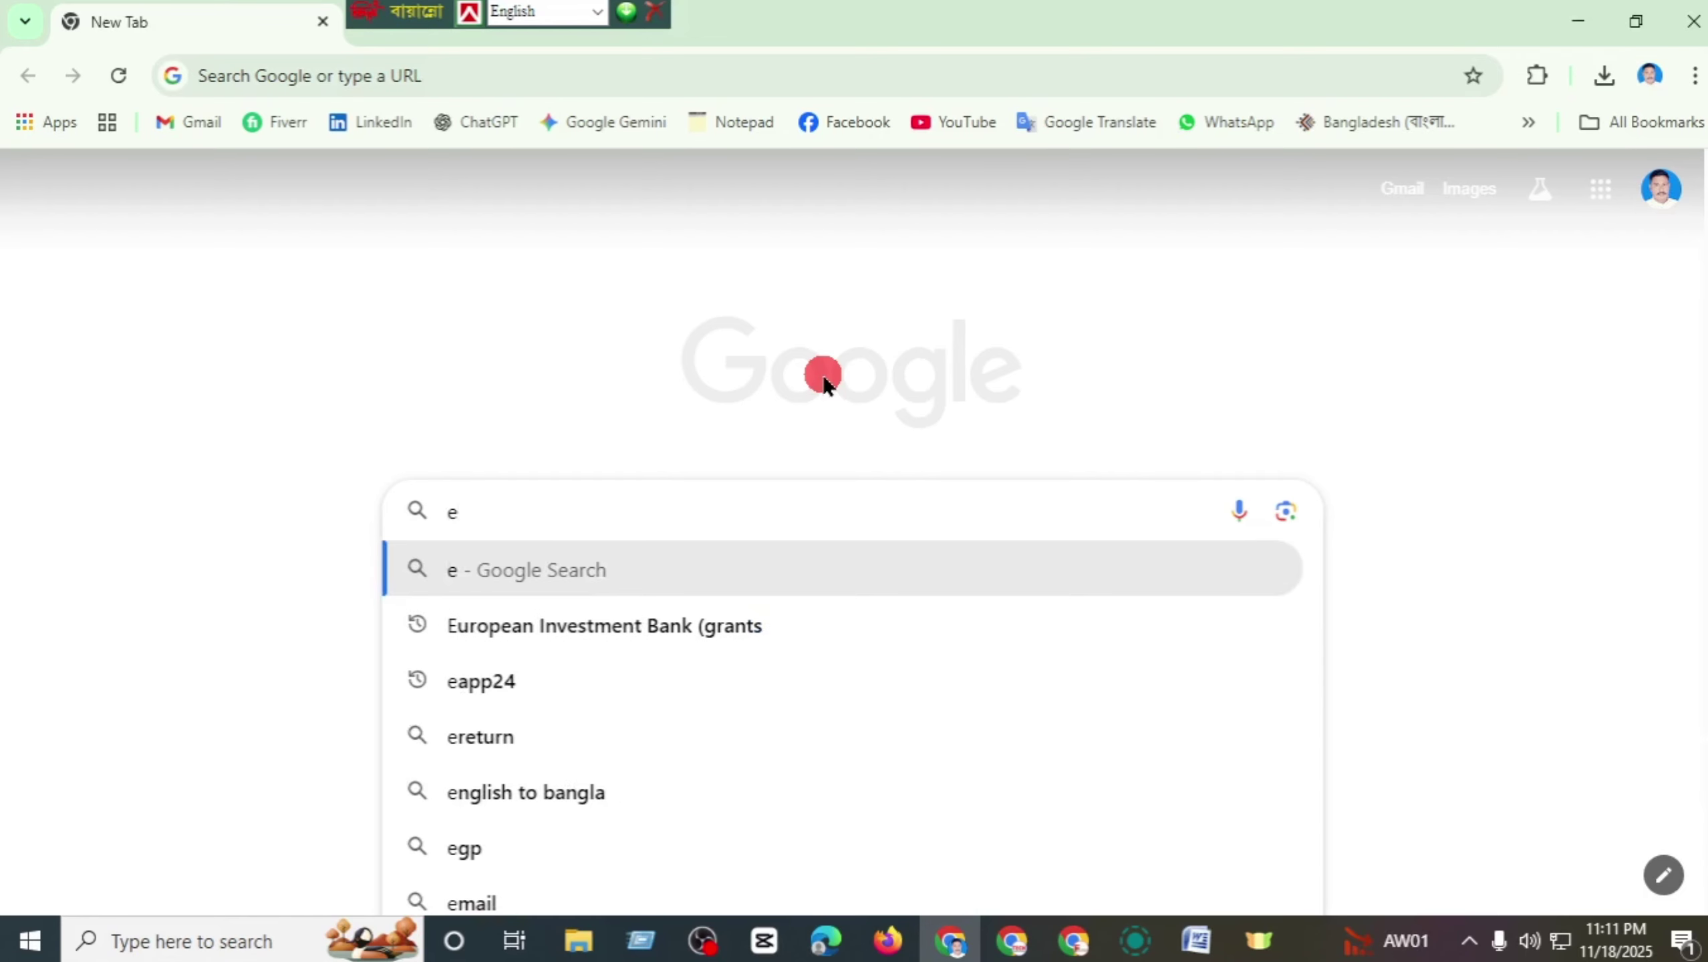
key("Escape")
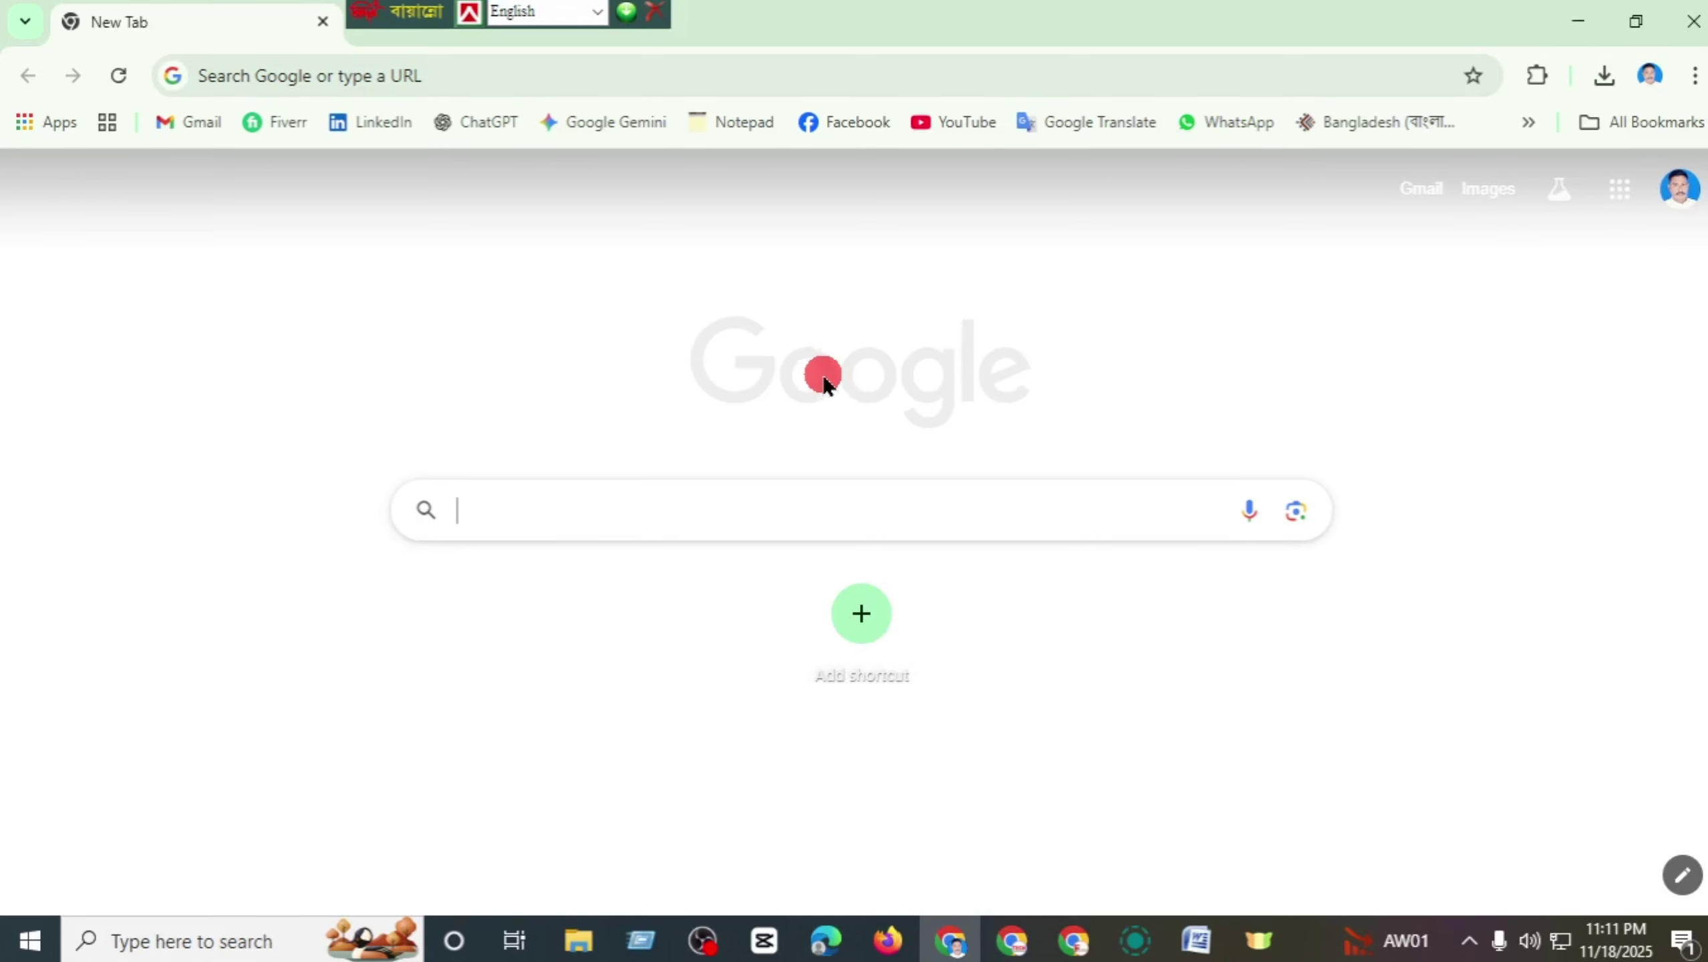
type("Bang")
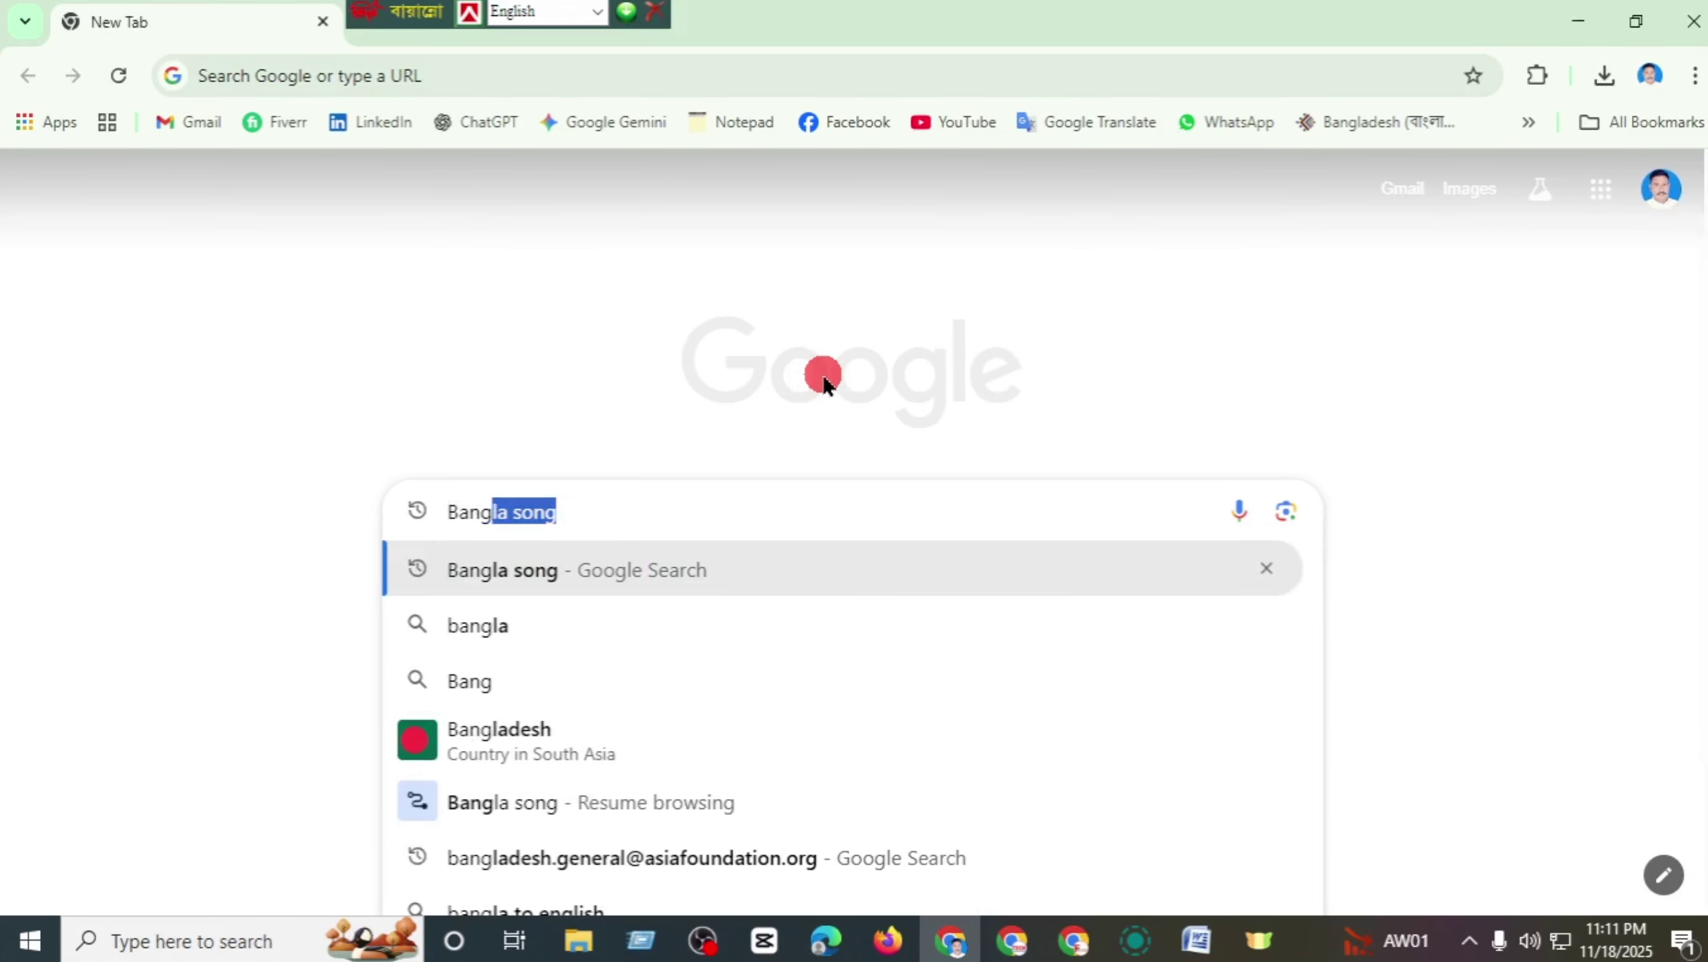
type("gl")
key("BackSpace")
key("BackSpace")
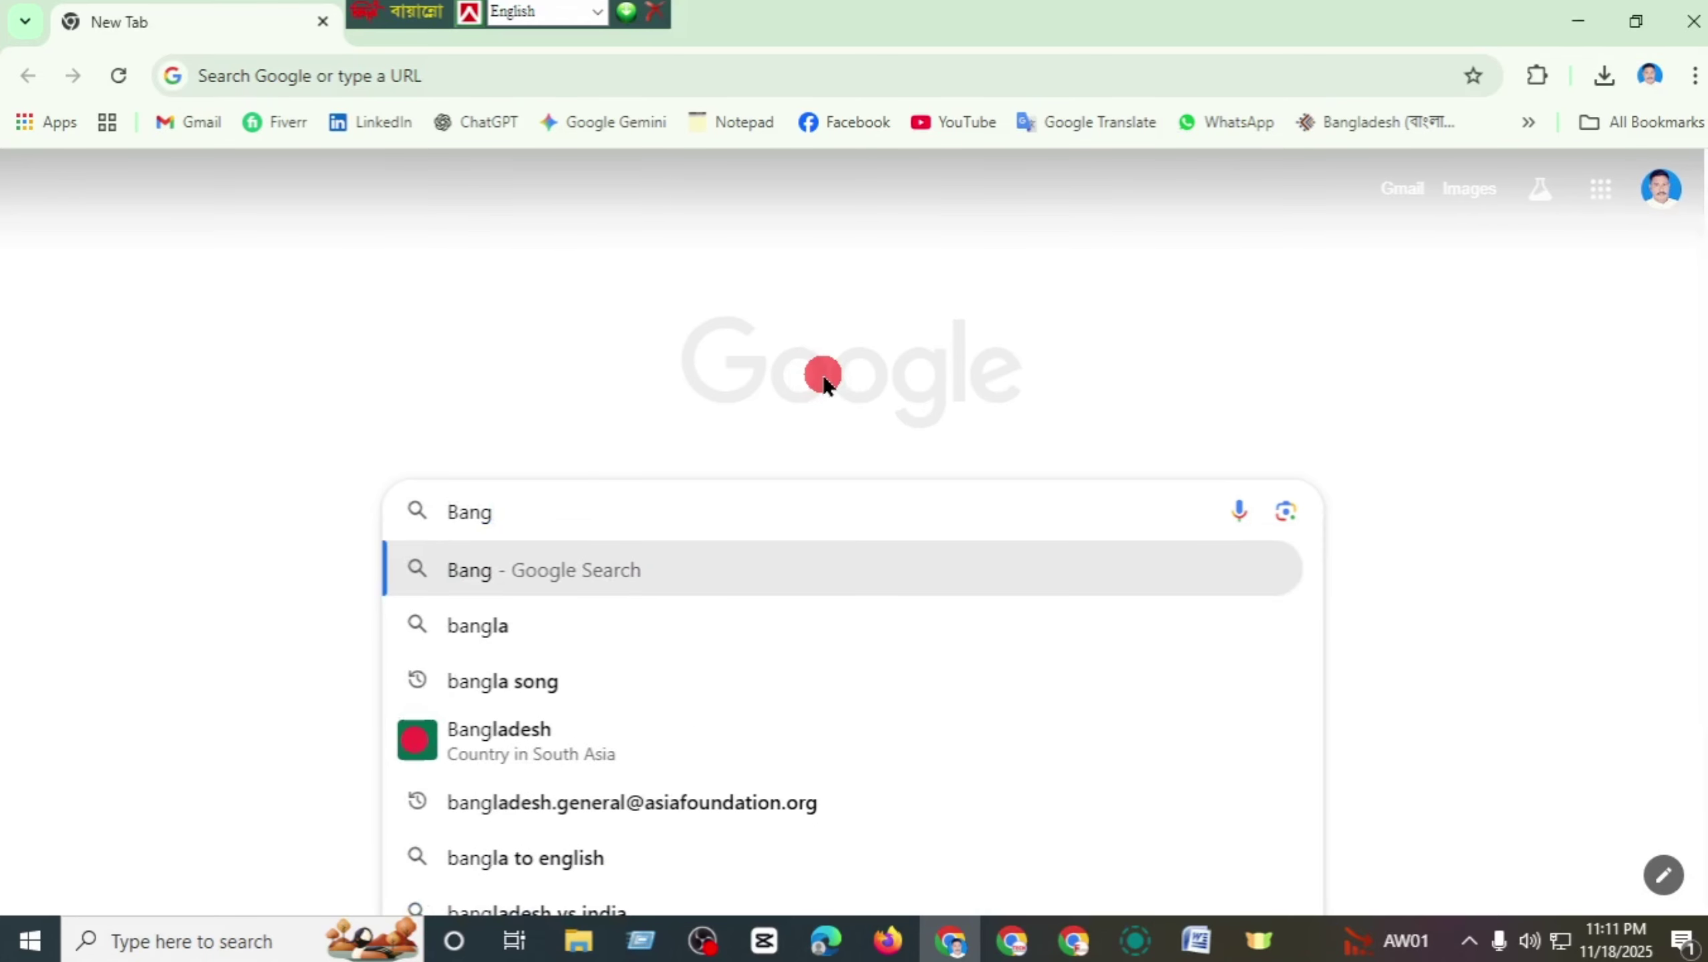
type("ladesh")
key("Return")
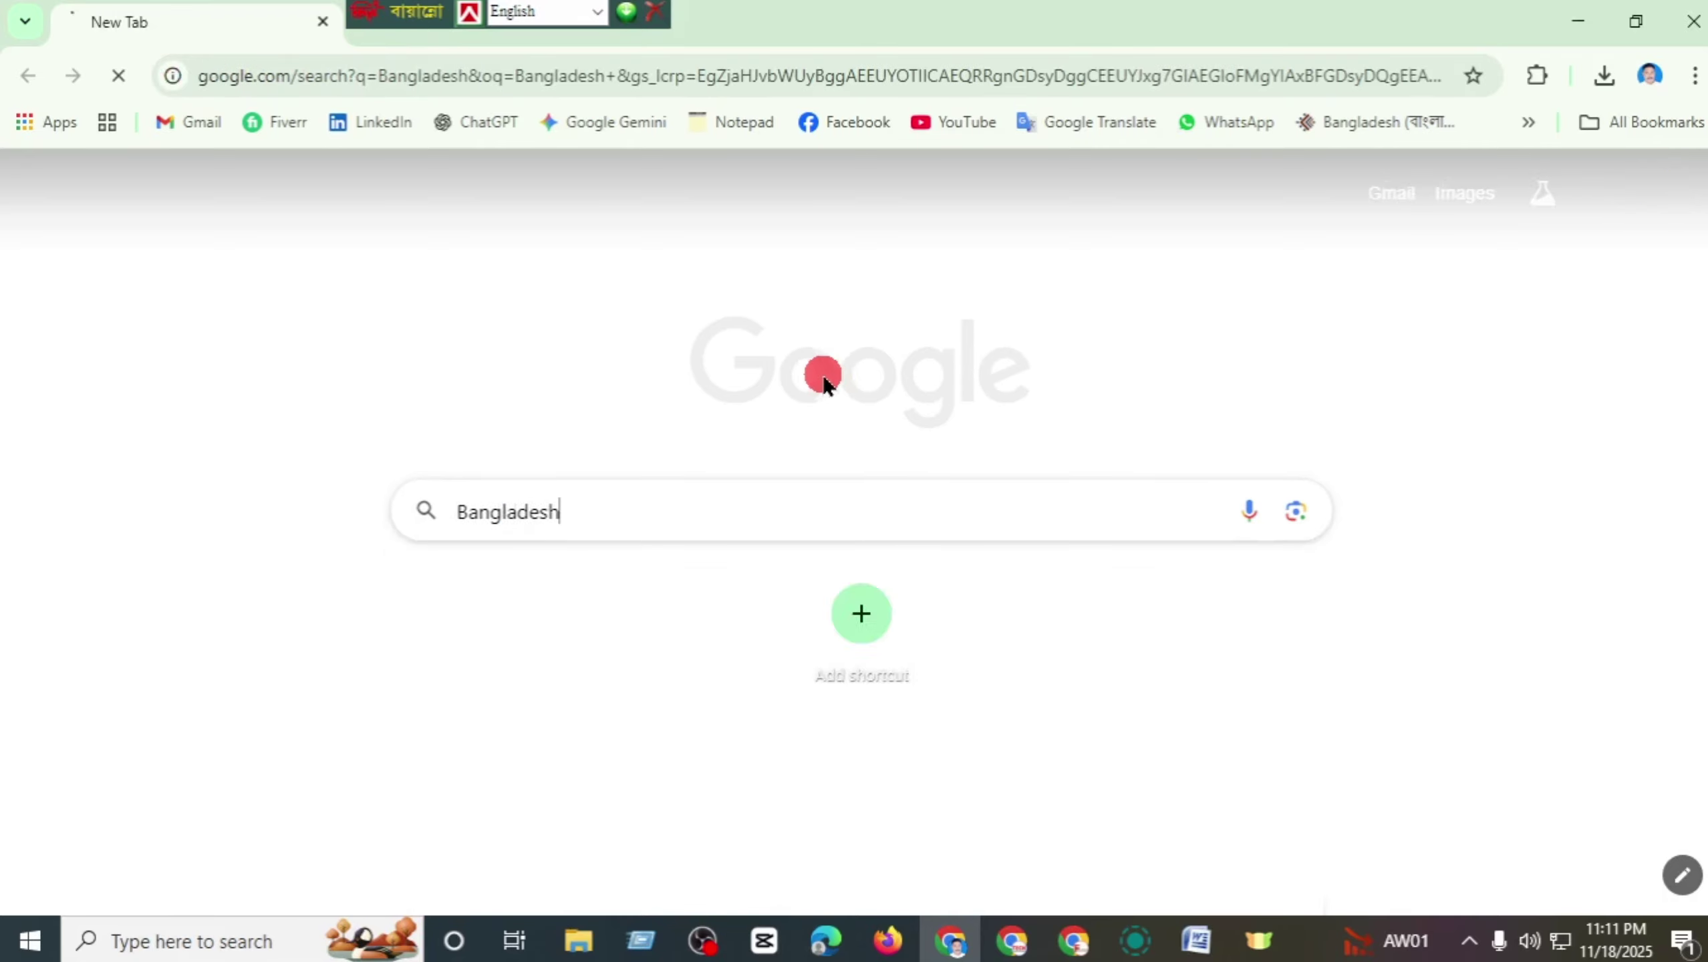
scroll(1702, 374, "down", 10)
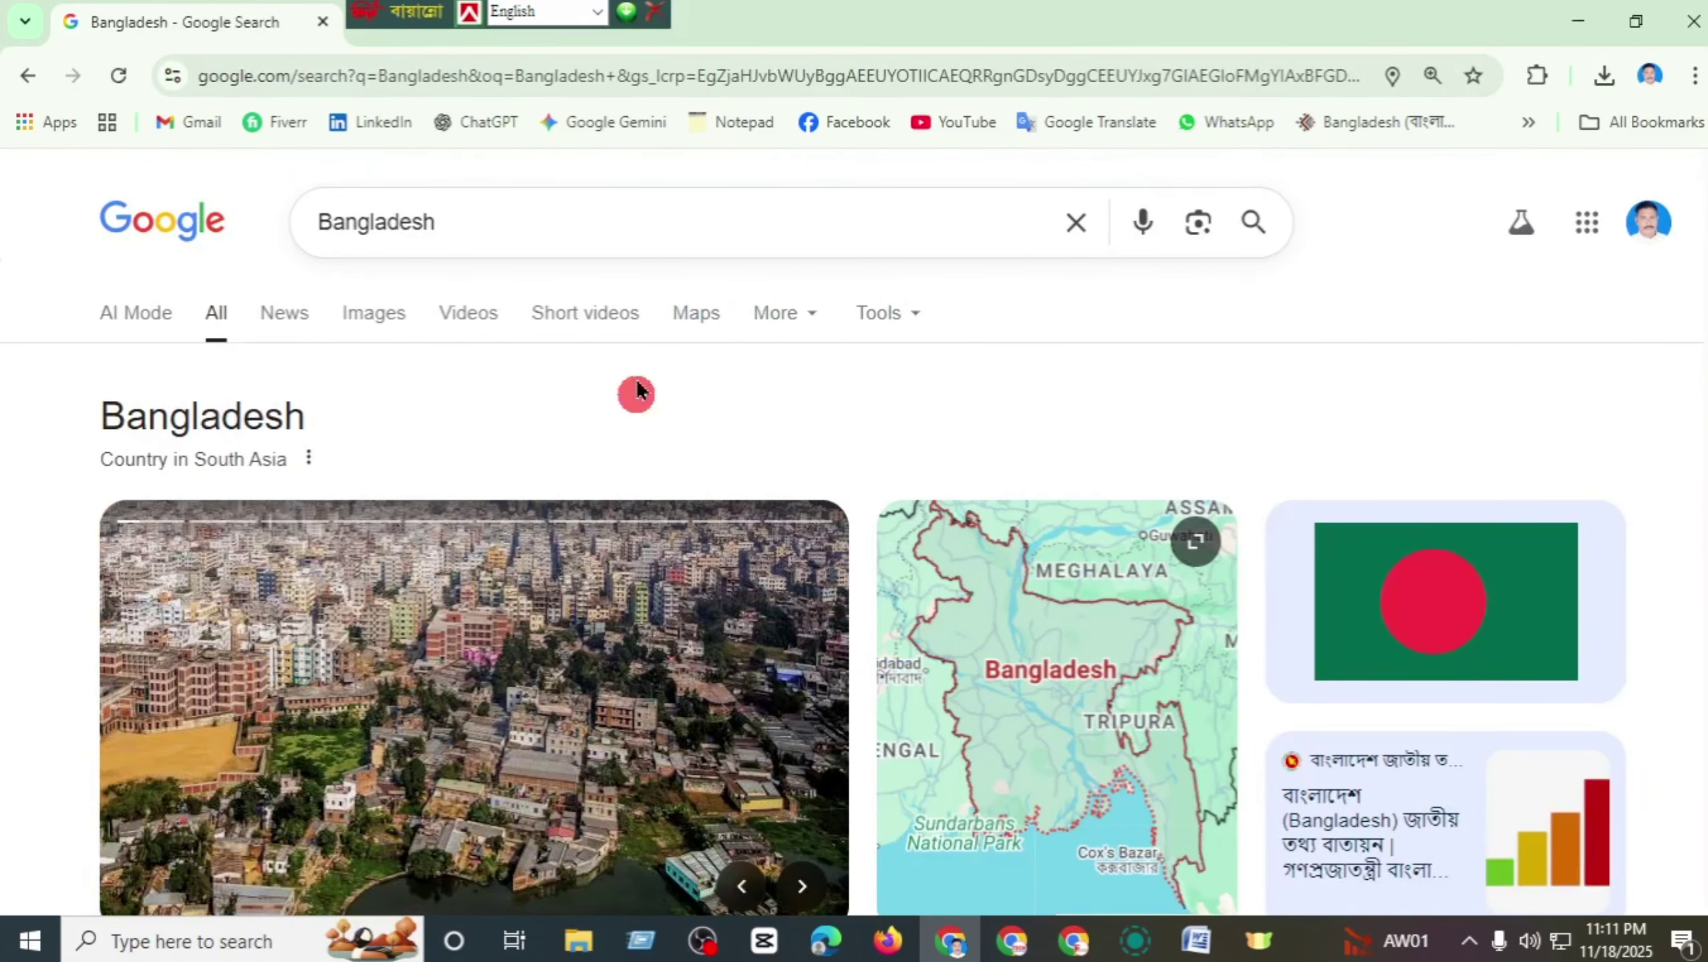
- Set the Bijoy keyboard to Unicode and search Google for "বাংলাদেশ" in place of the English query
left_click(506, 14)
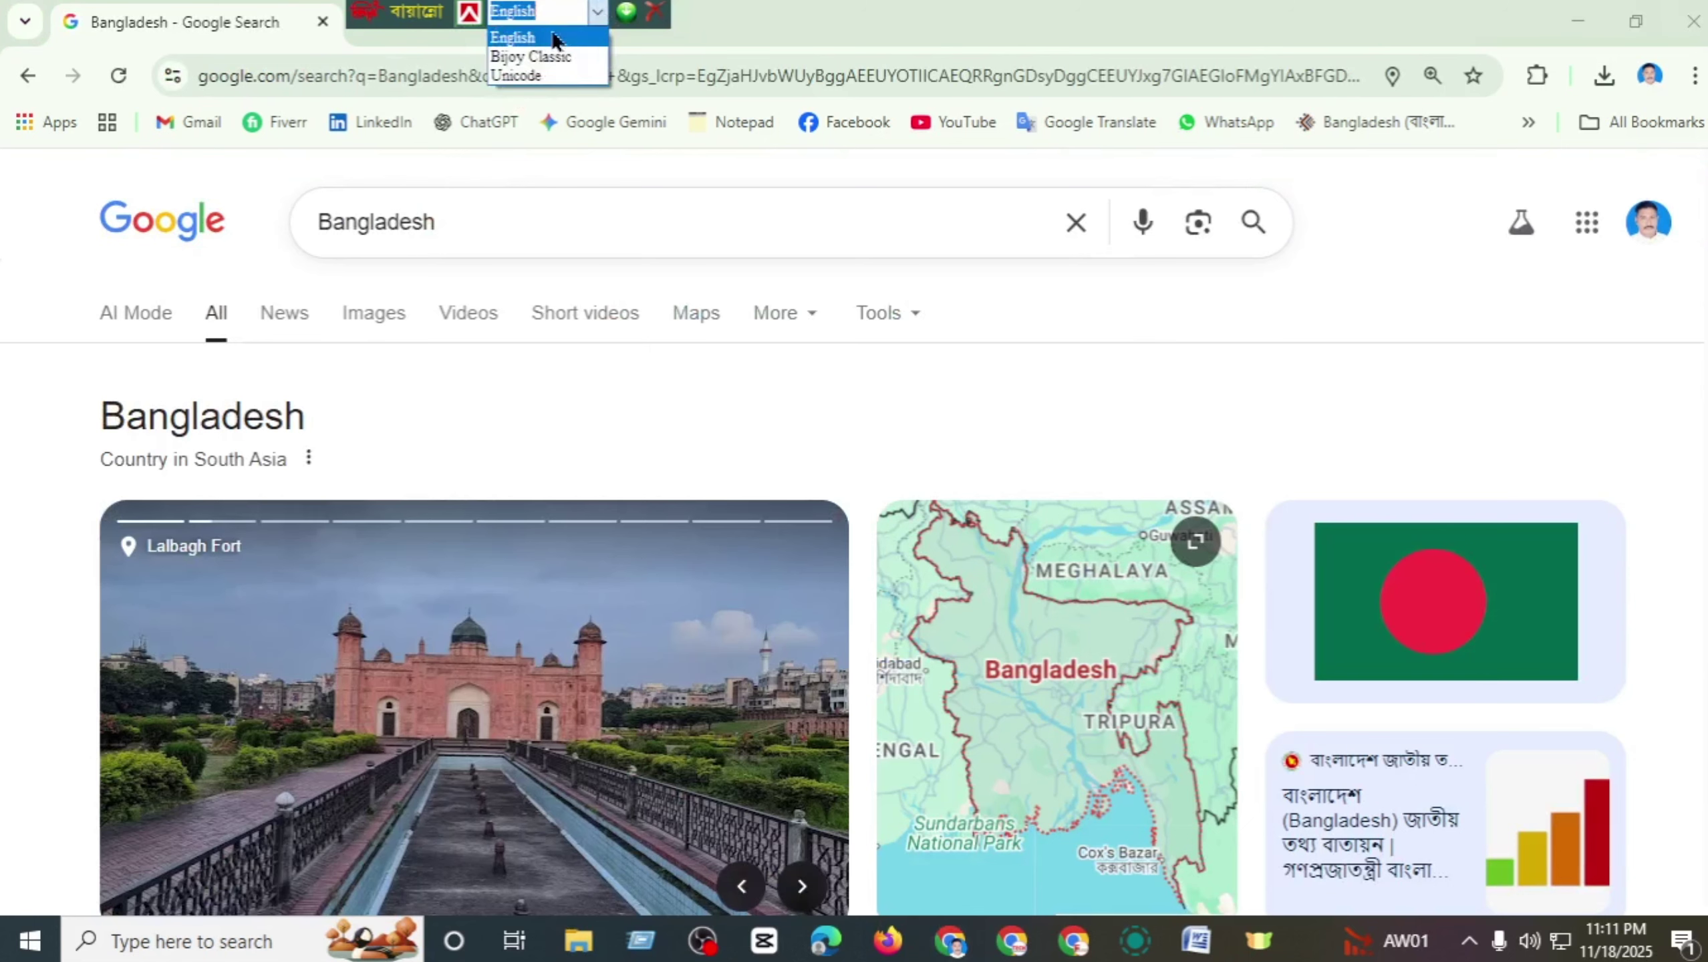
left_click(516, 76)
left_click_drag(461, 220, 310, 227)
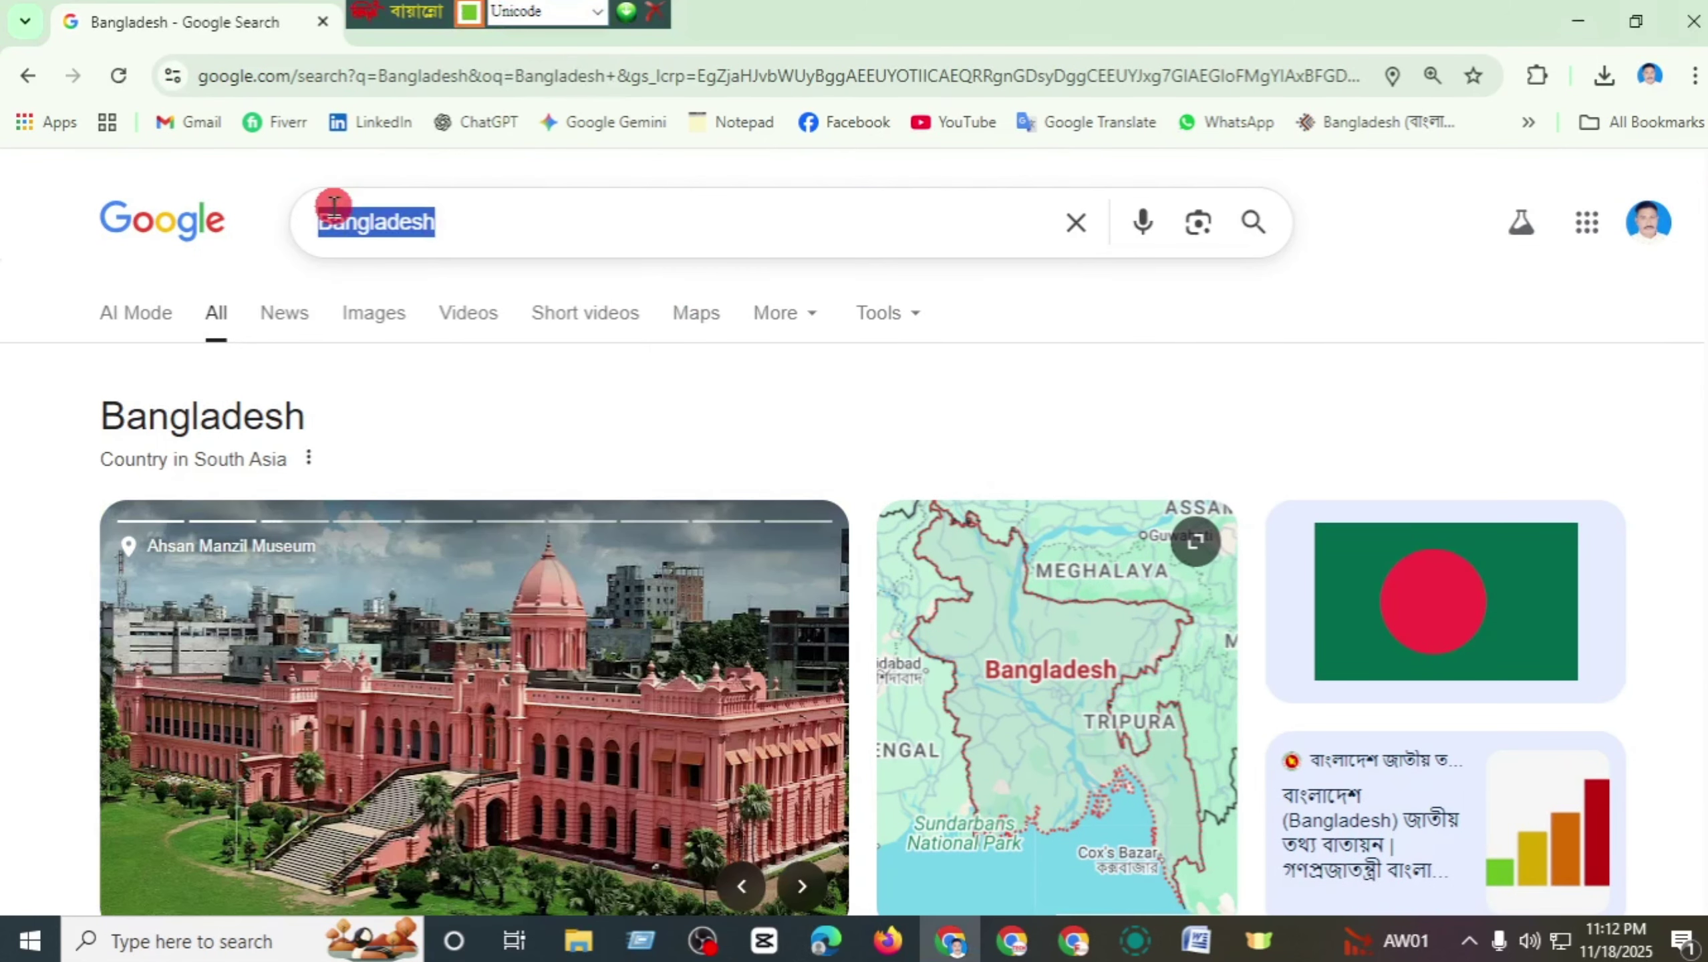
type("আ")
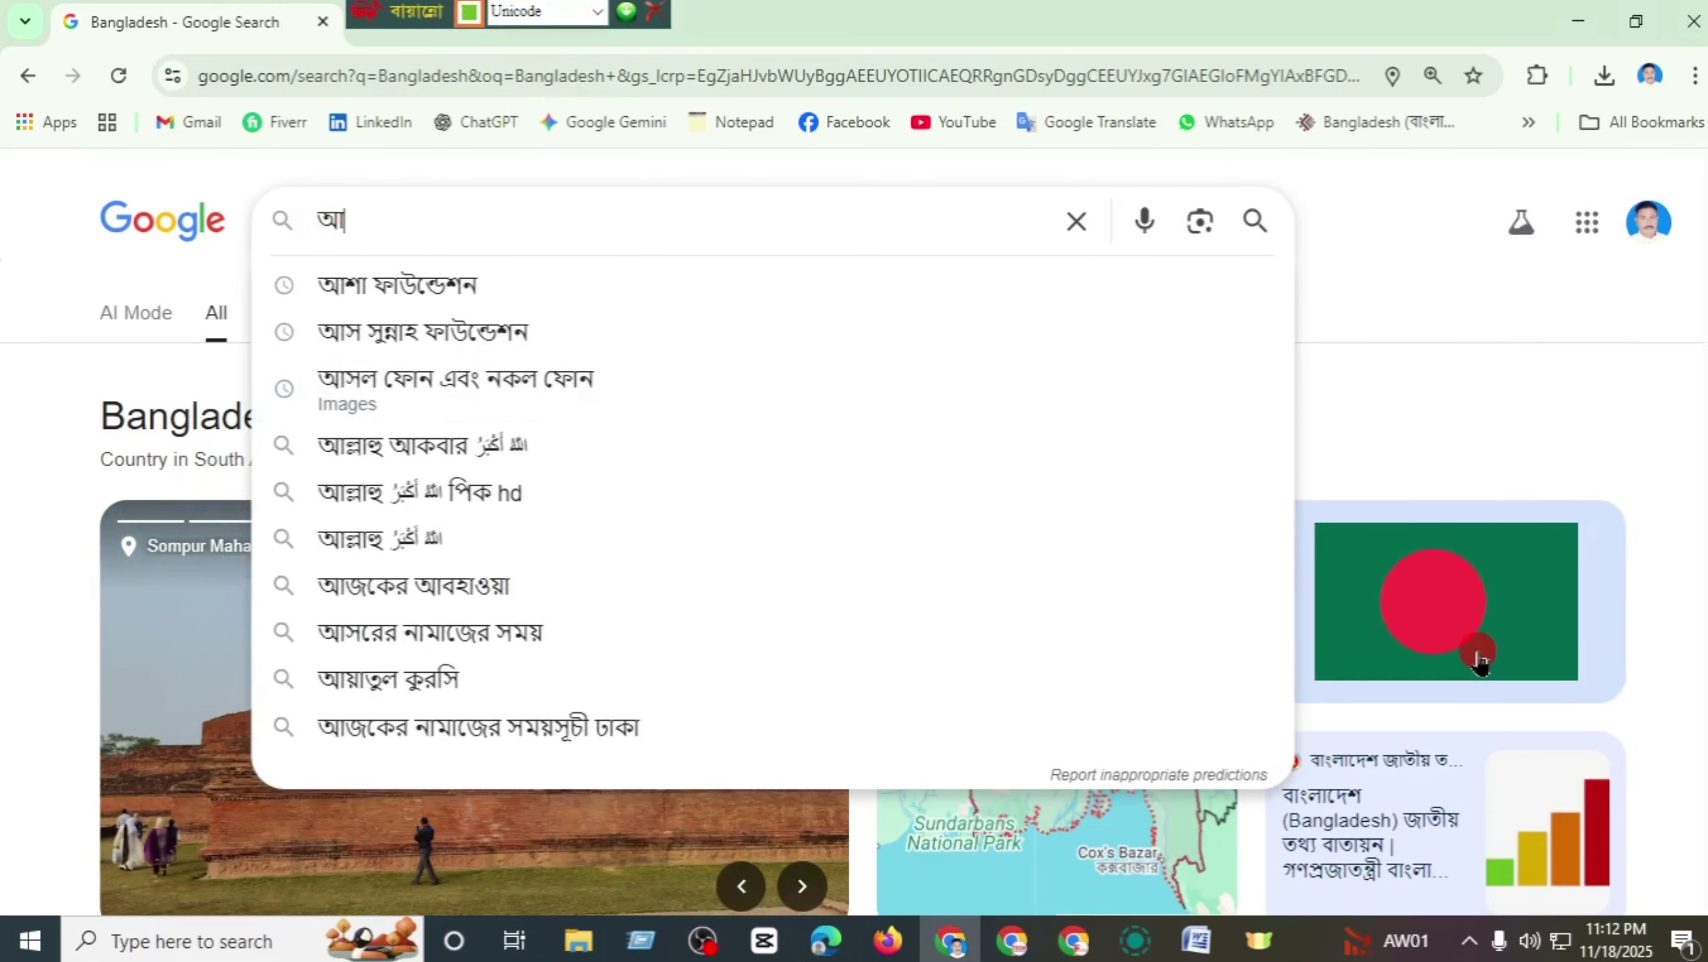
key("BackSpace")
type("বাং")
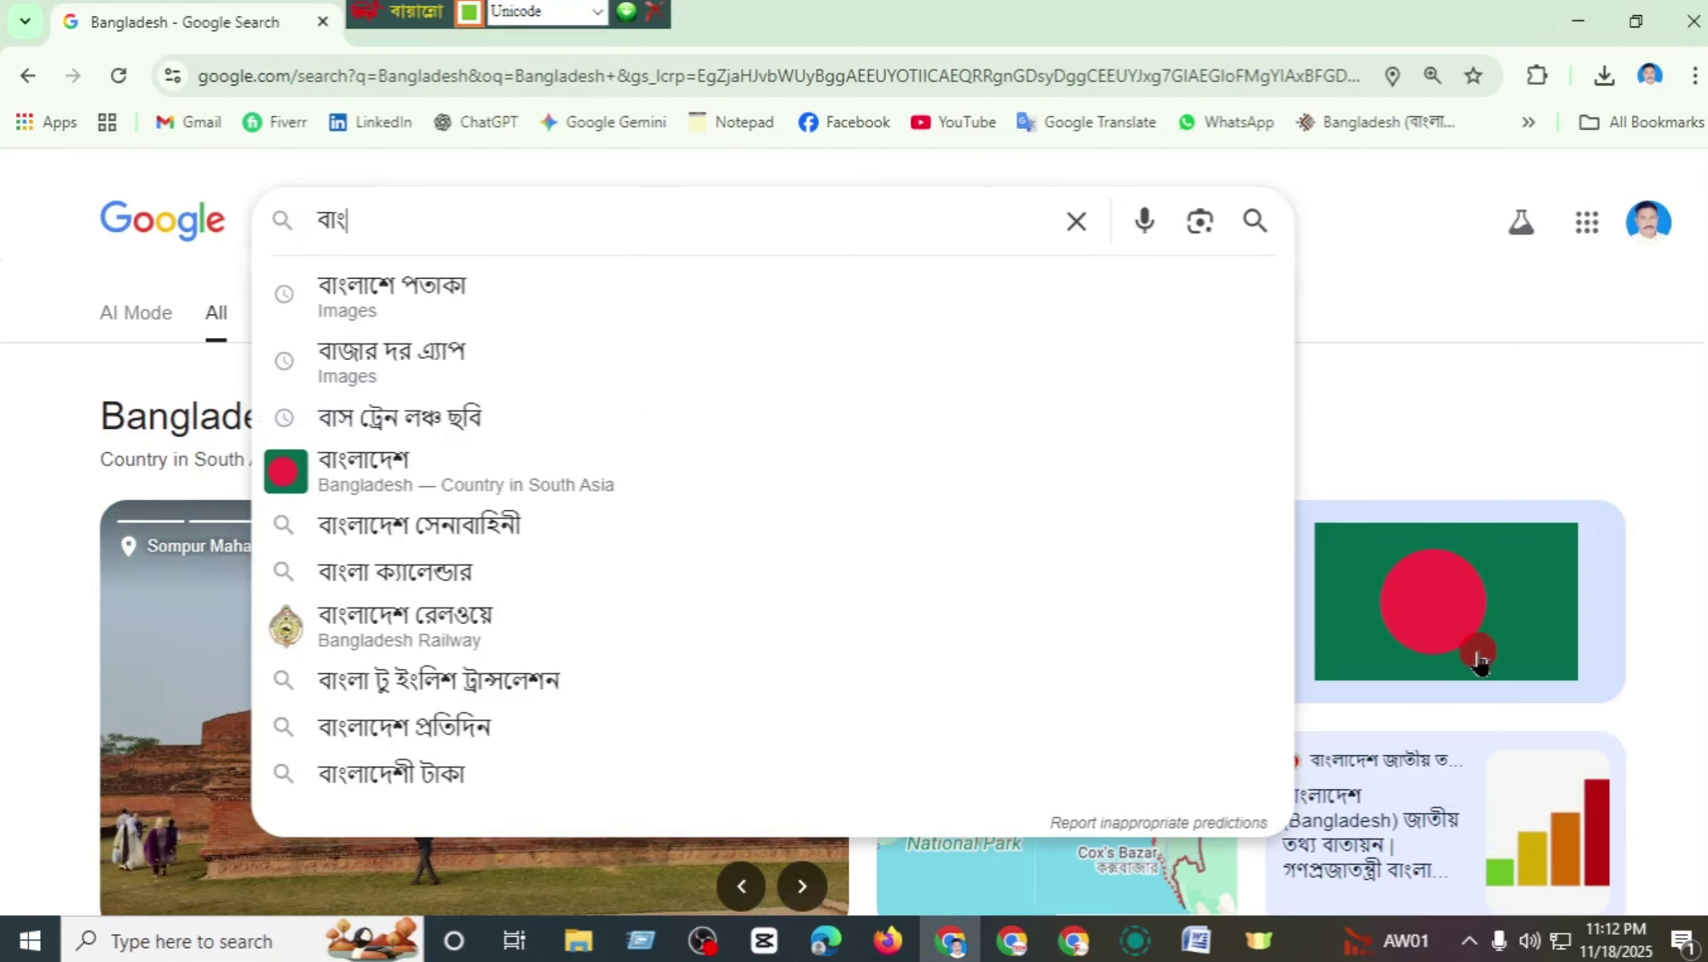
type("লাদেশ")
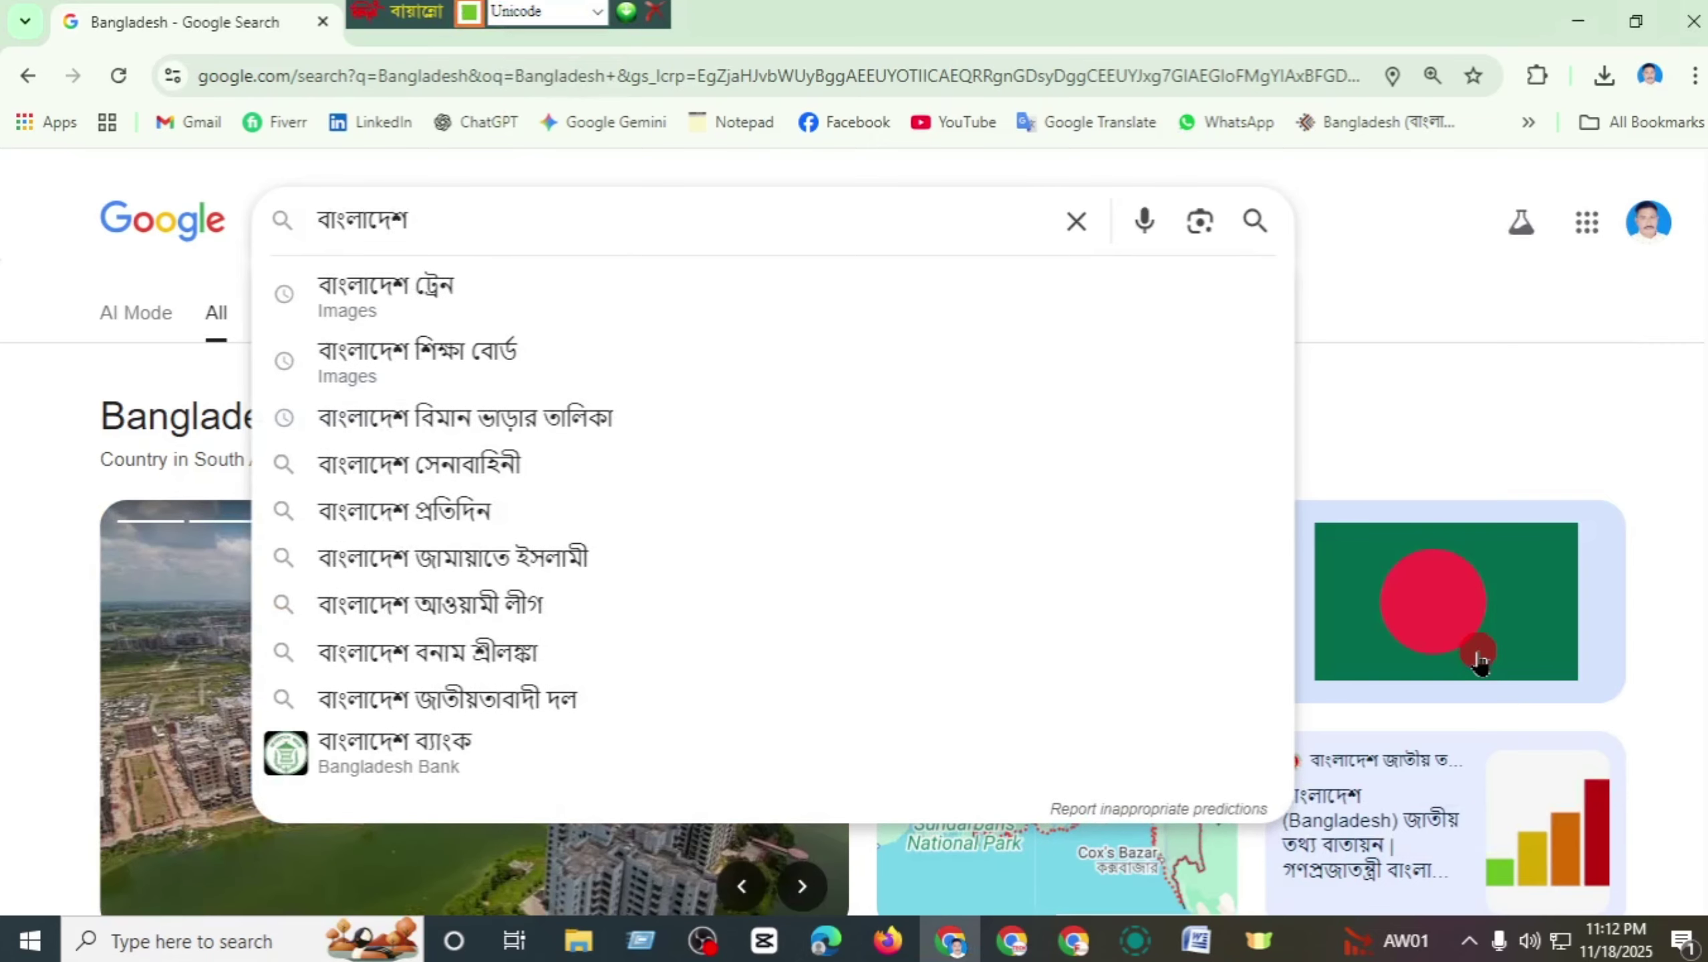
key("Return")
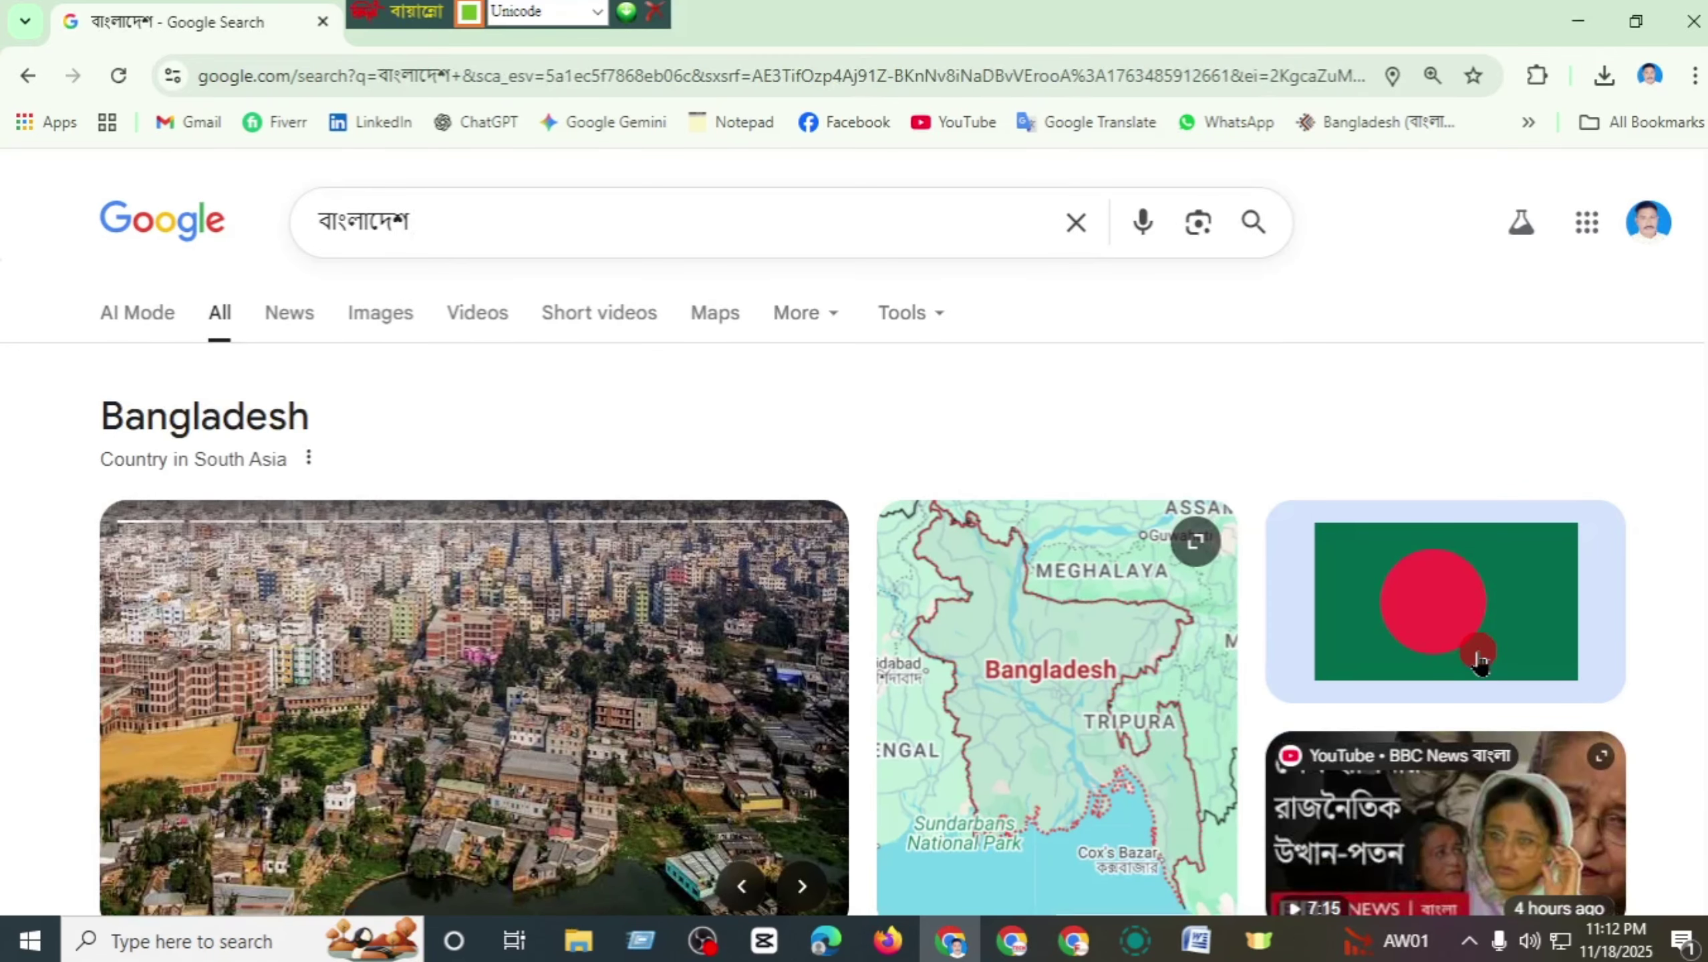
- Look through the keyboard choices and the Bangla search results, and move the Bijoy toolbar clear of the new-tab control
left_click(582, 11)
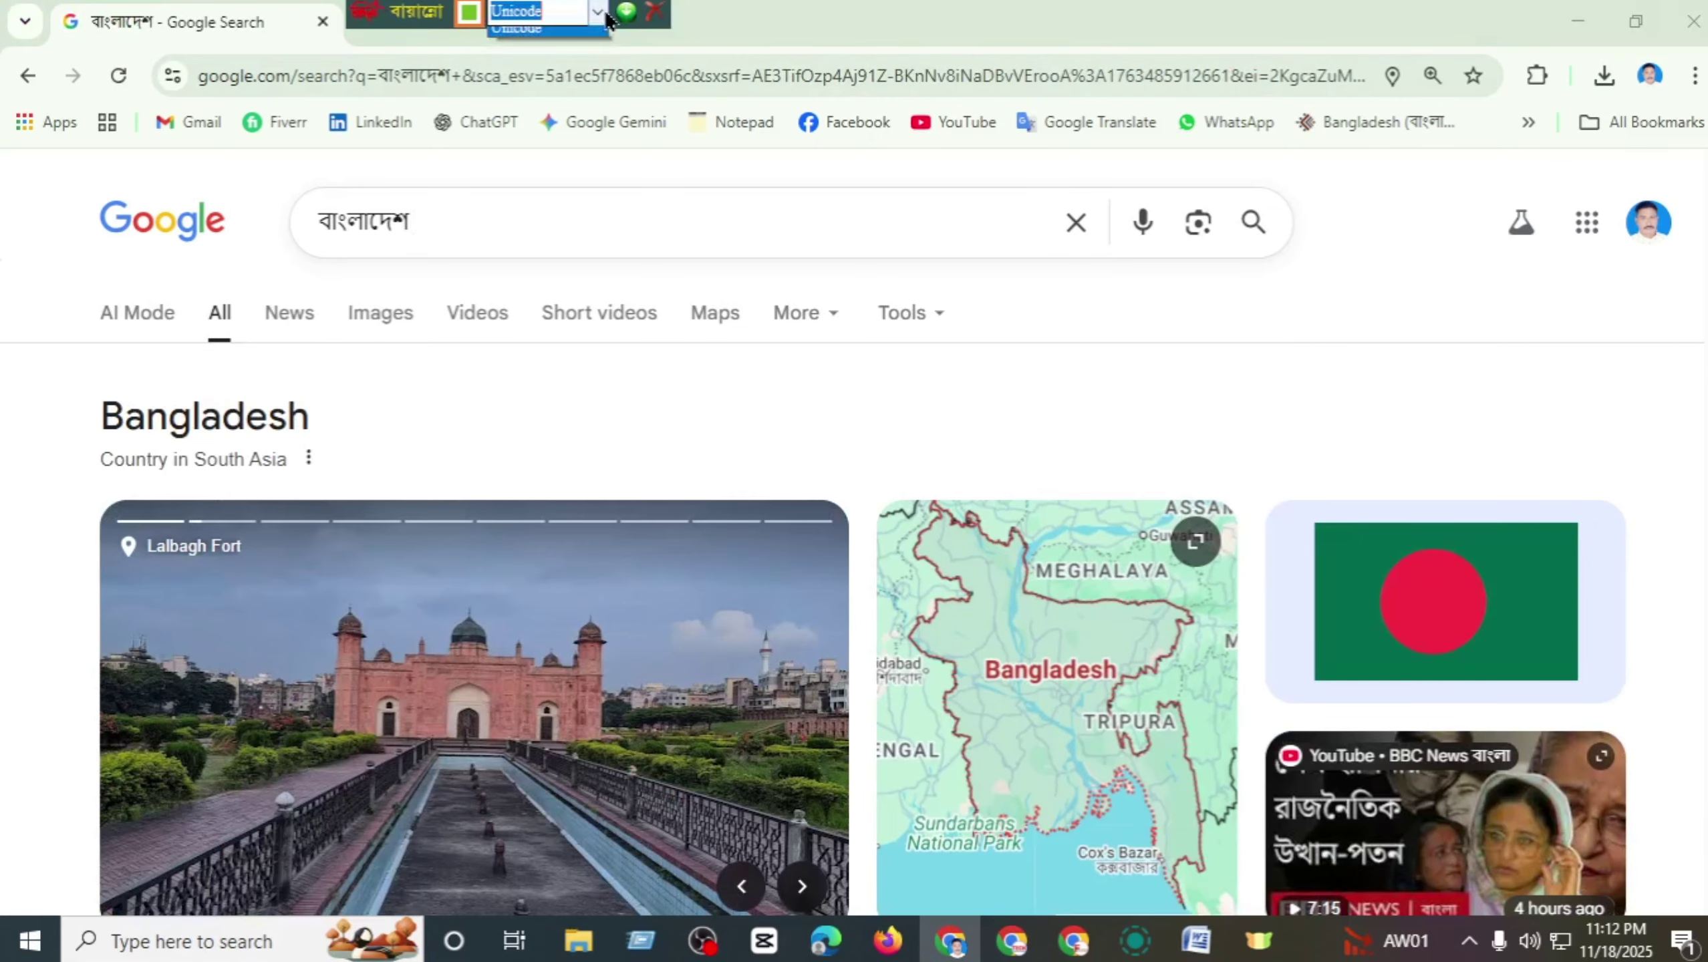
left_click(449, 211)
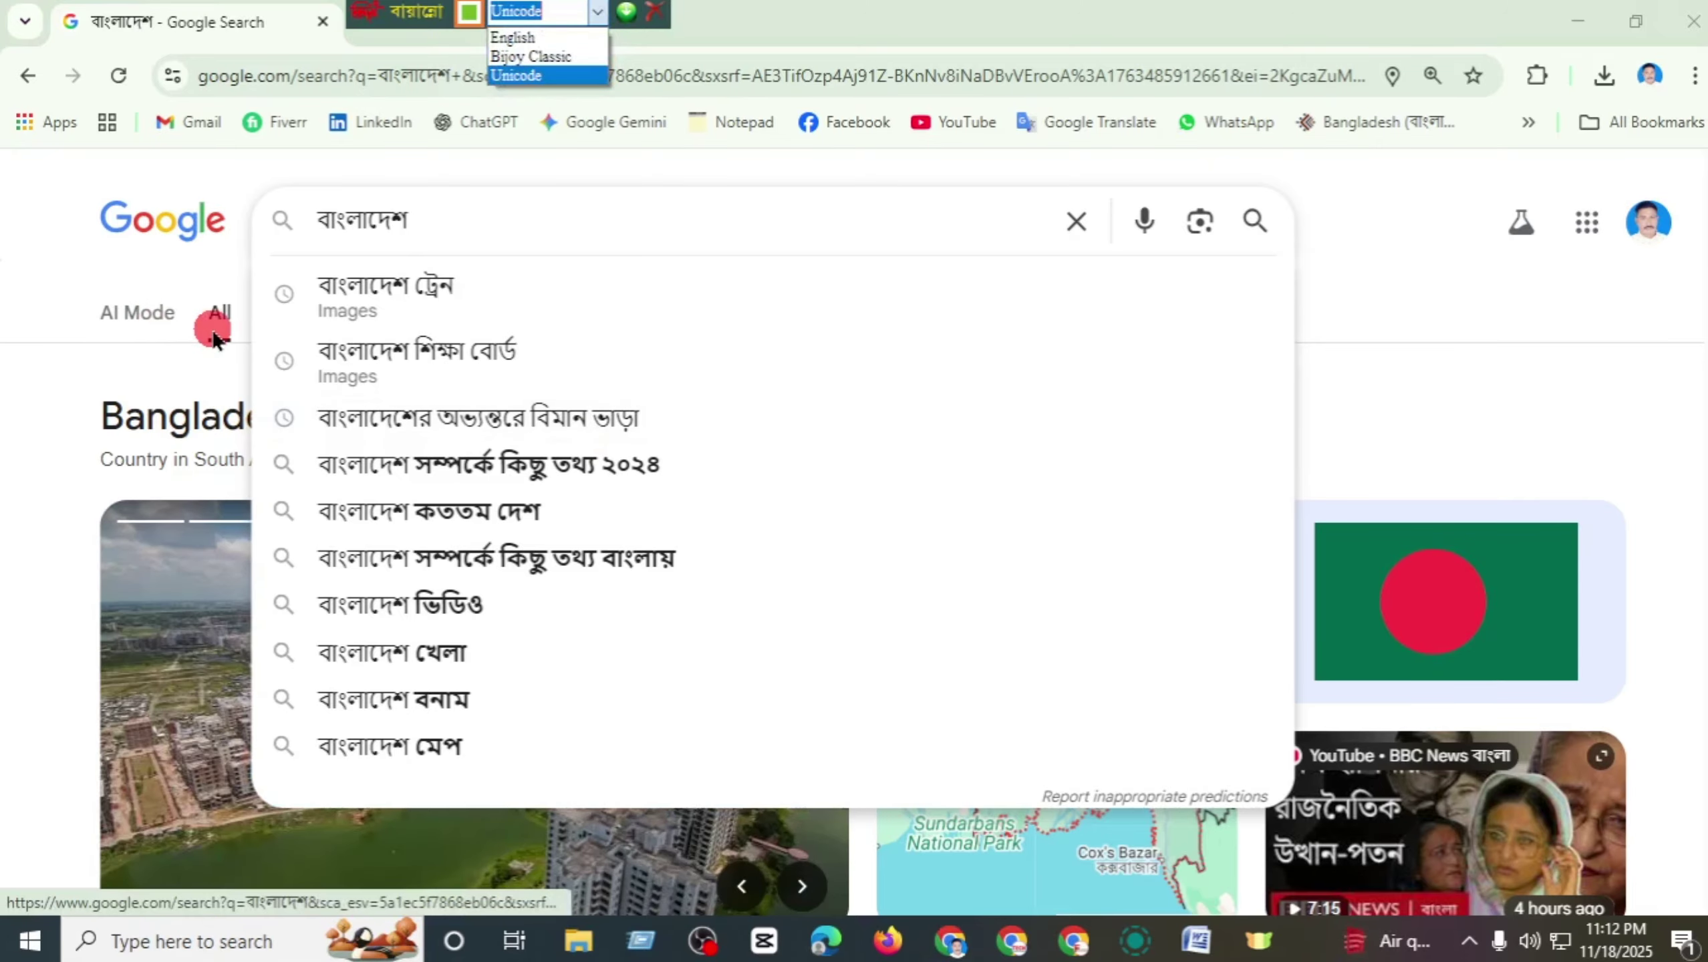
left_click(1318, 393)
scroll(1704, 467, "down", 15)
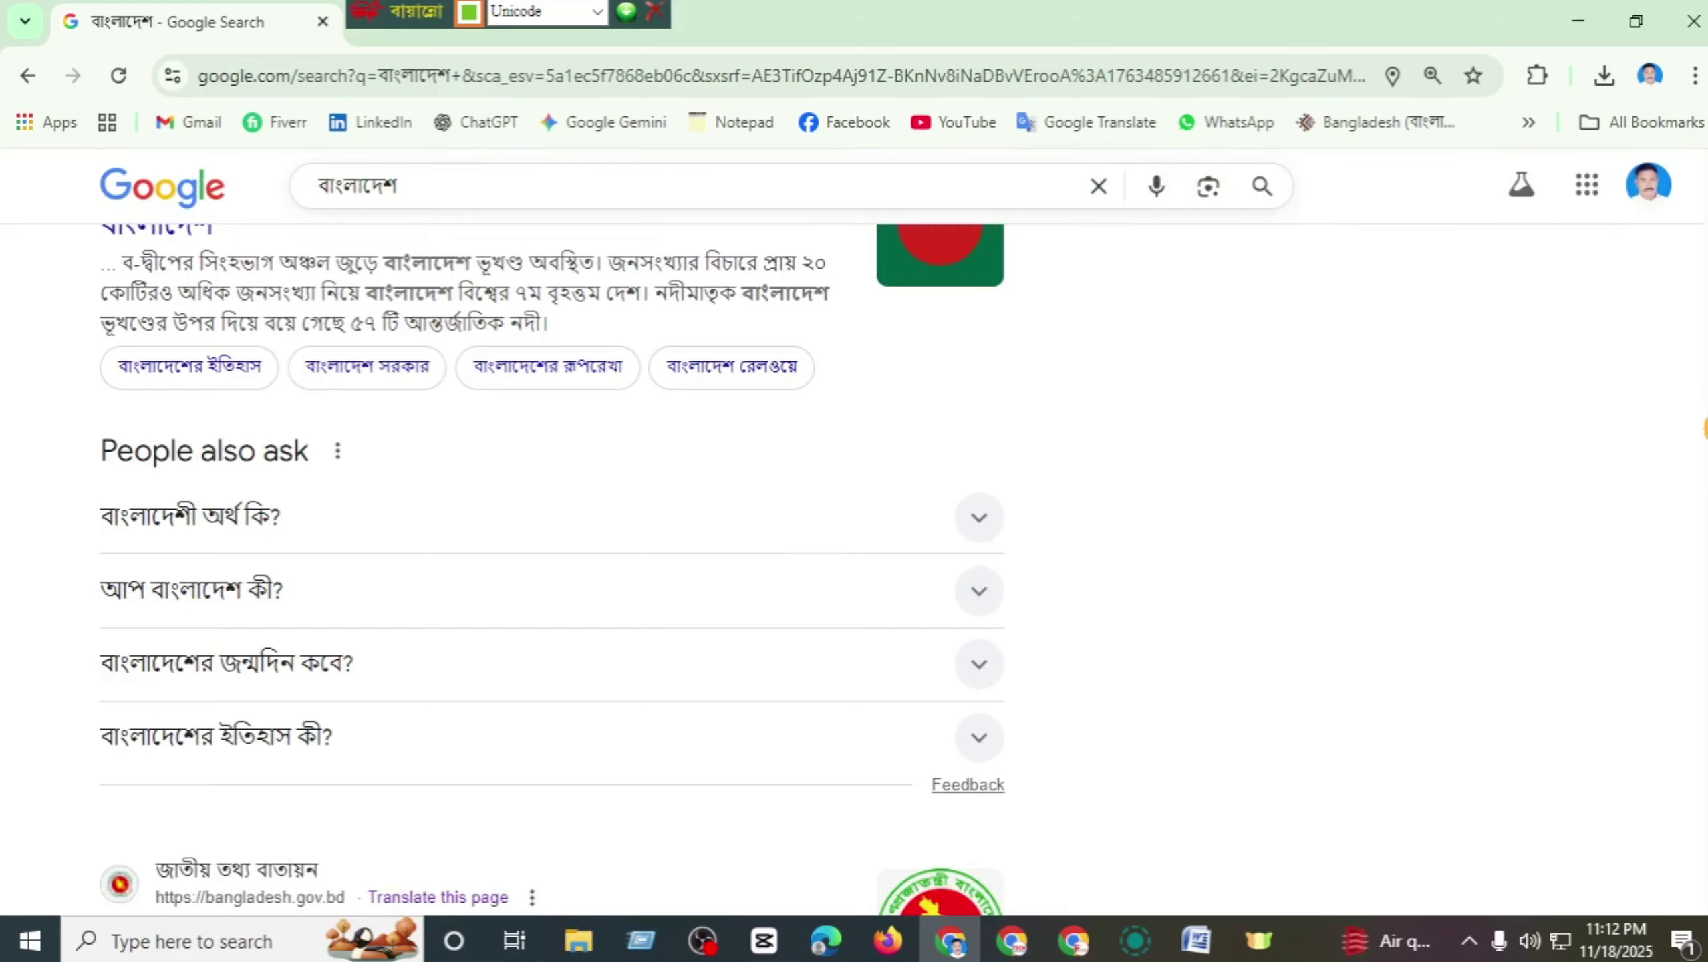
scroll(1704, 428, "up", 15)
left_click_drag(444, 7, 783, 10)
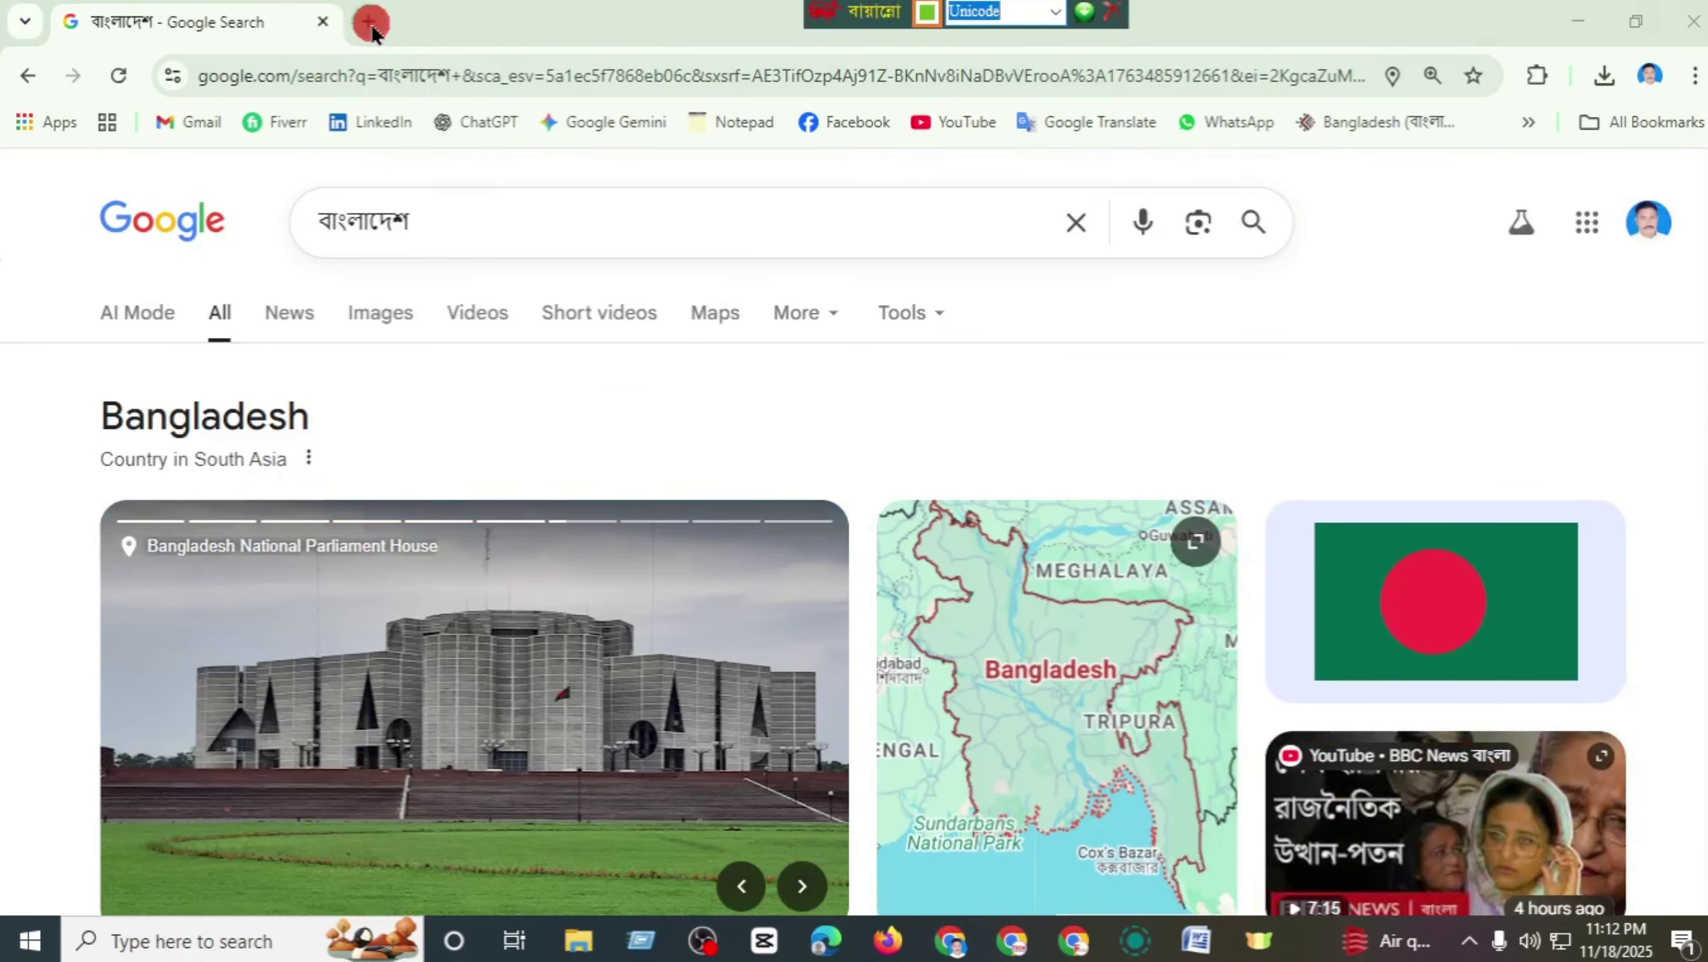
- Open two blank browser tabs and close both of them
left_click(370, 24)
left_click(670, 22)
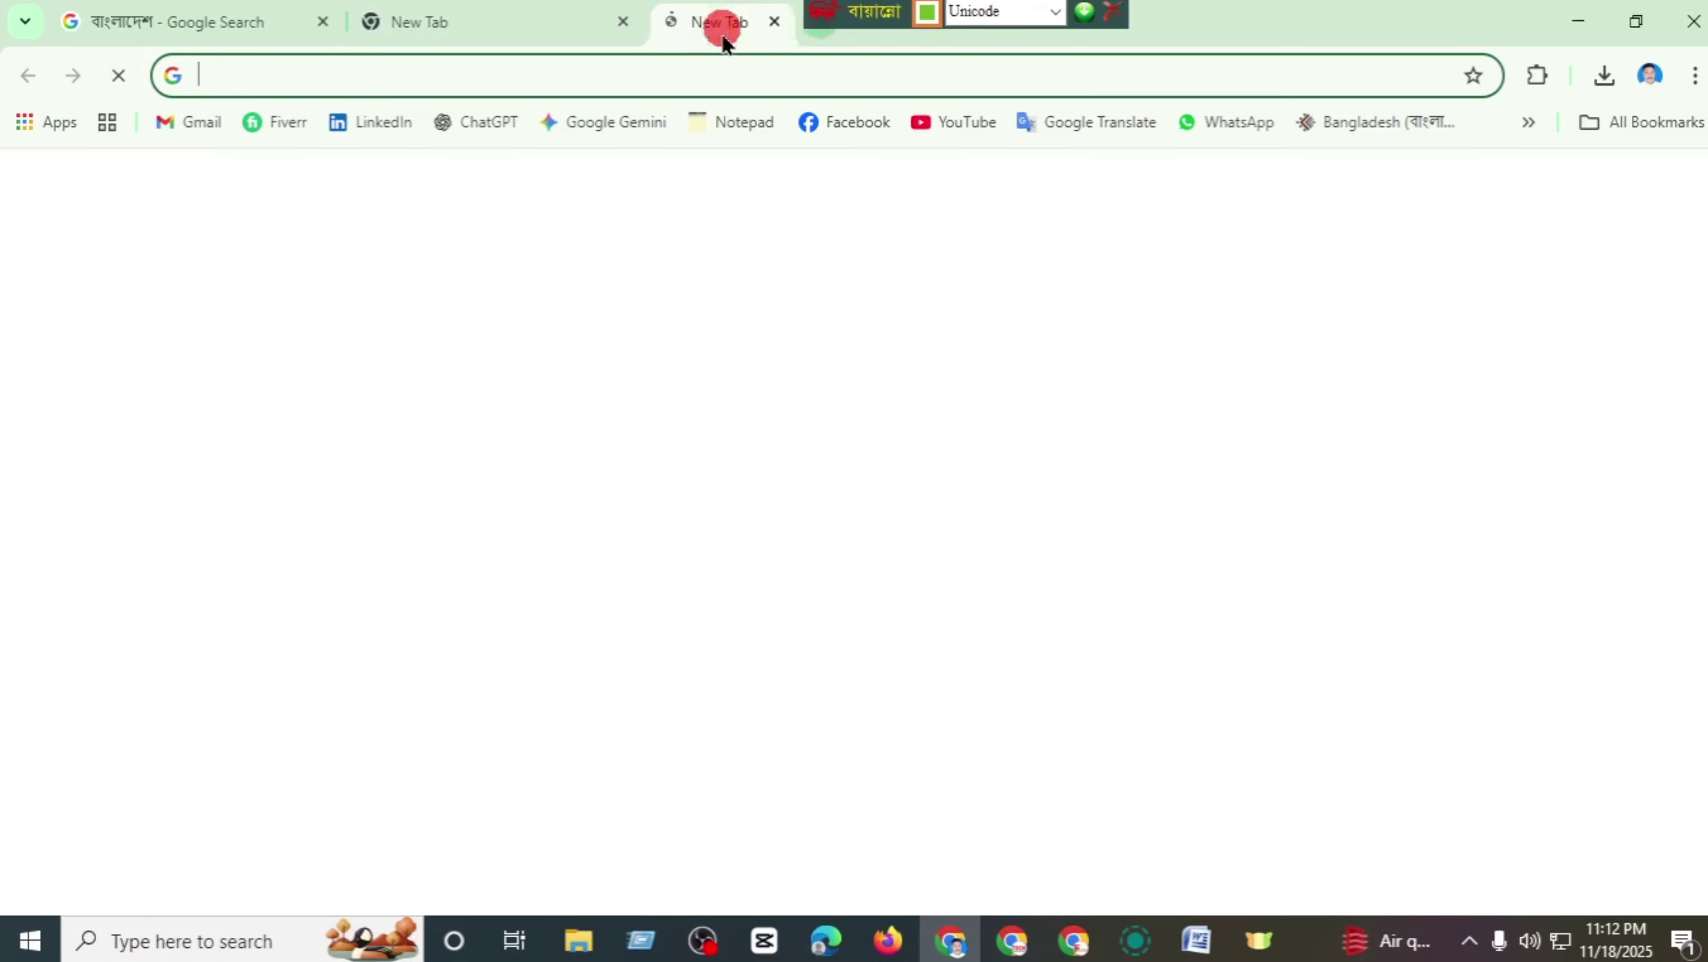
left_click(623, 23)
left_click(613, 21)
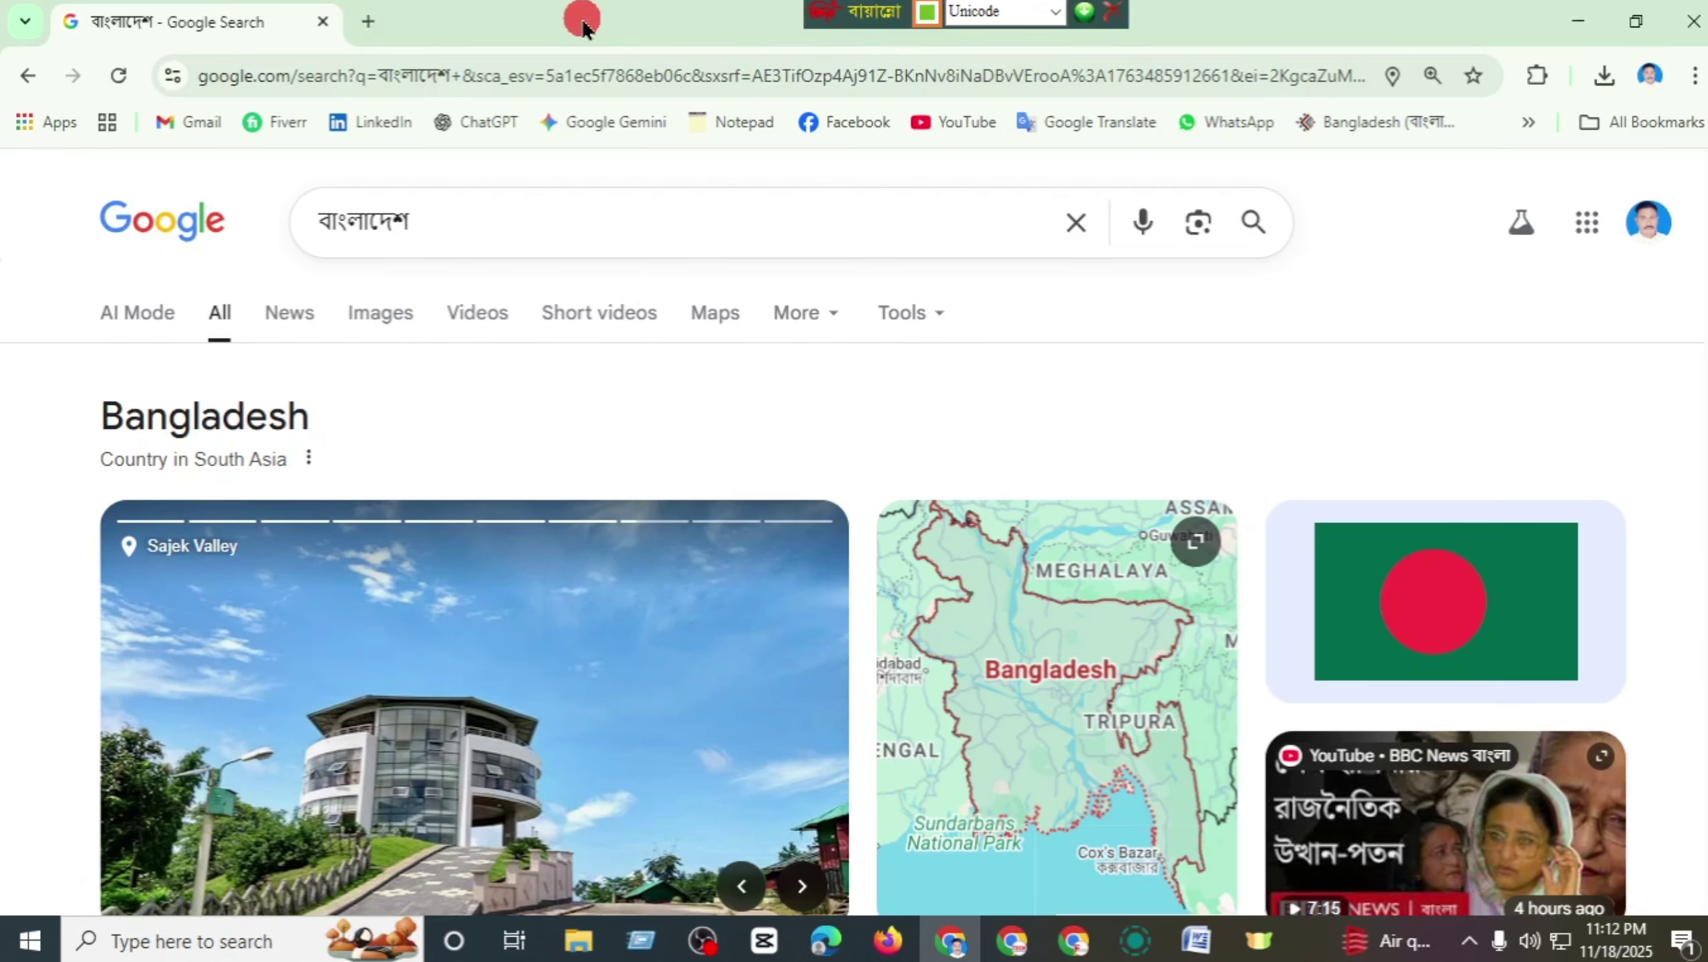
- Open a new browser tab and run the recent search "বাংলাদেশ" from the Google search suggestions
left_click(384, 28)
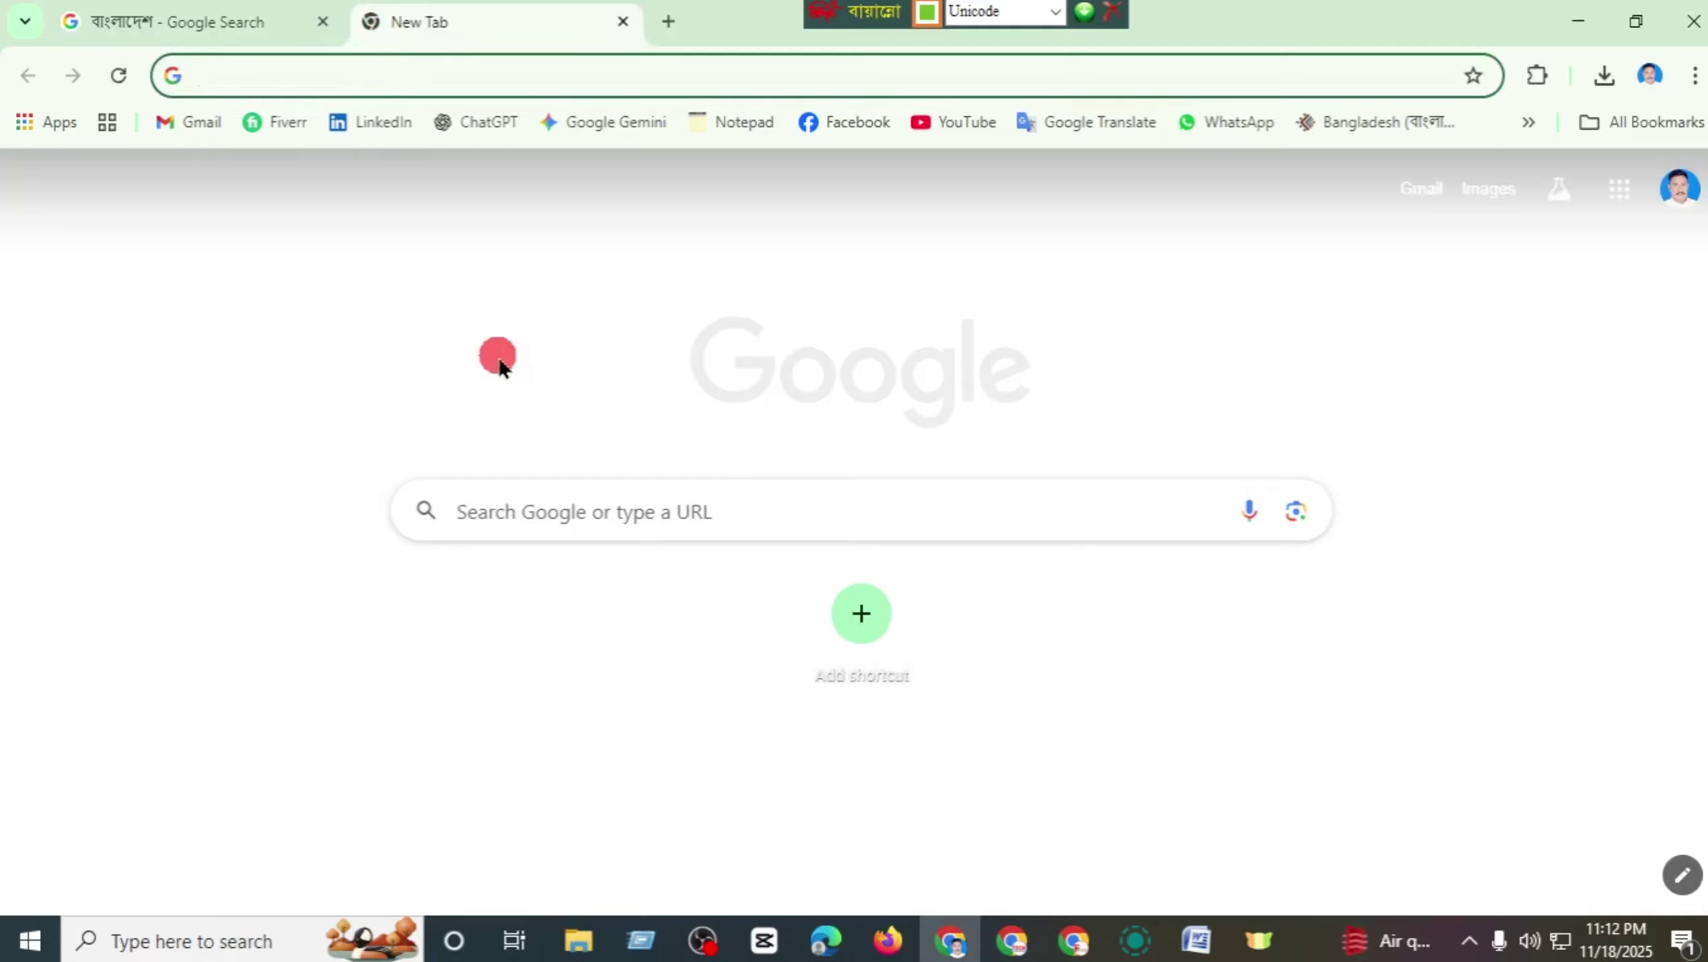
left_click(542, 489)
left_click(275, 76)
key("Escape")
left_click(500, 507)
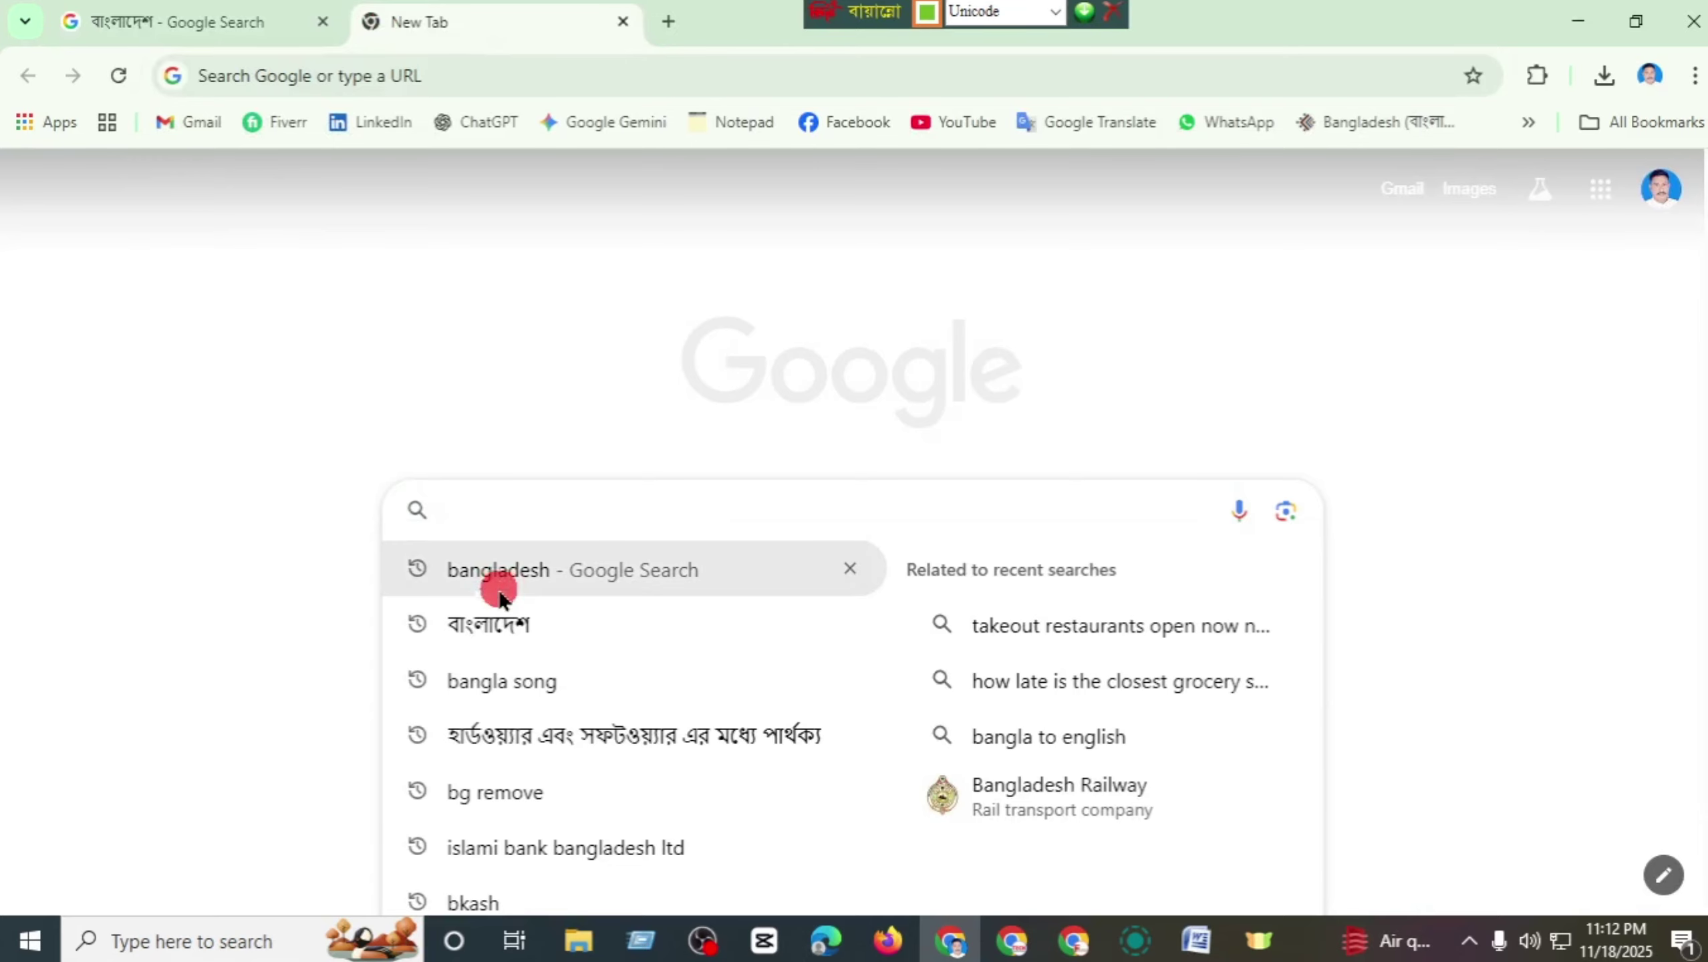
left_click(489, 620)
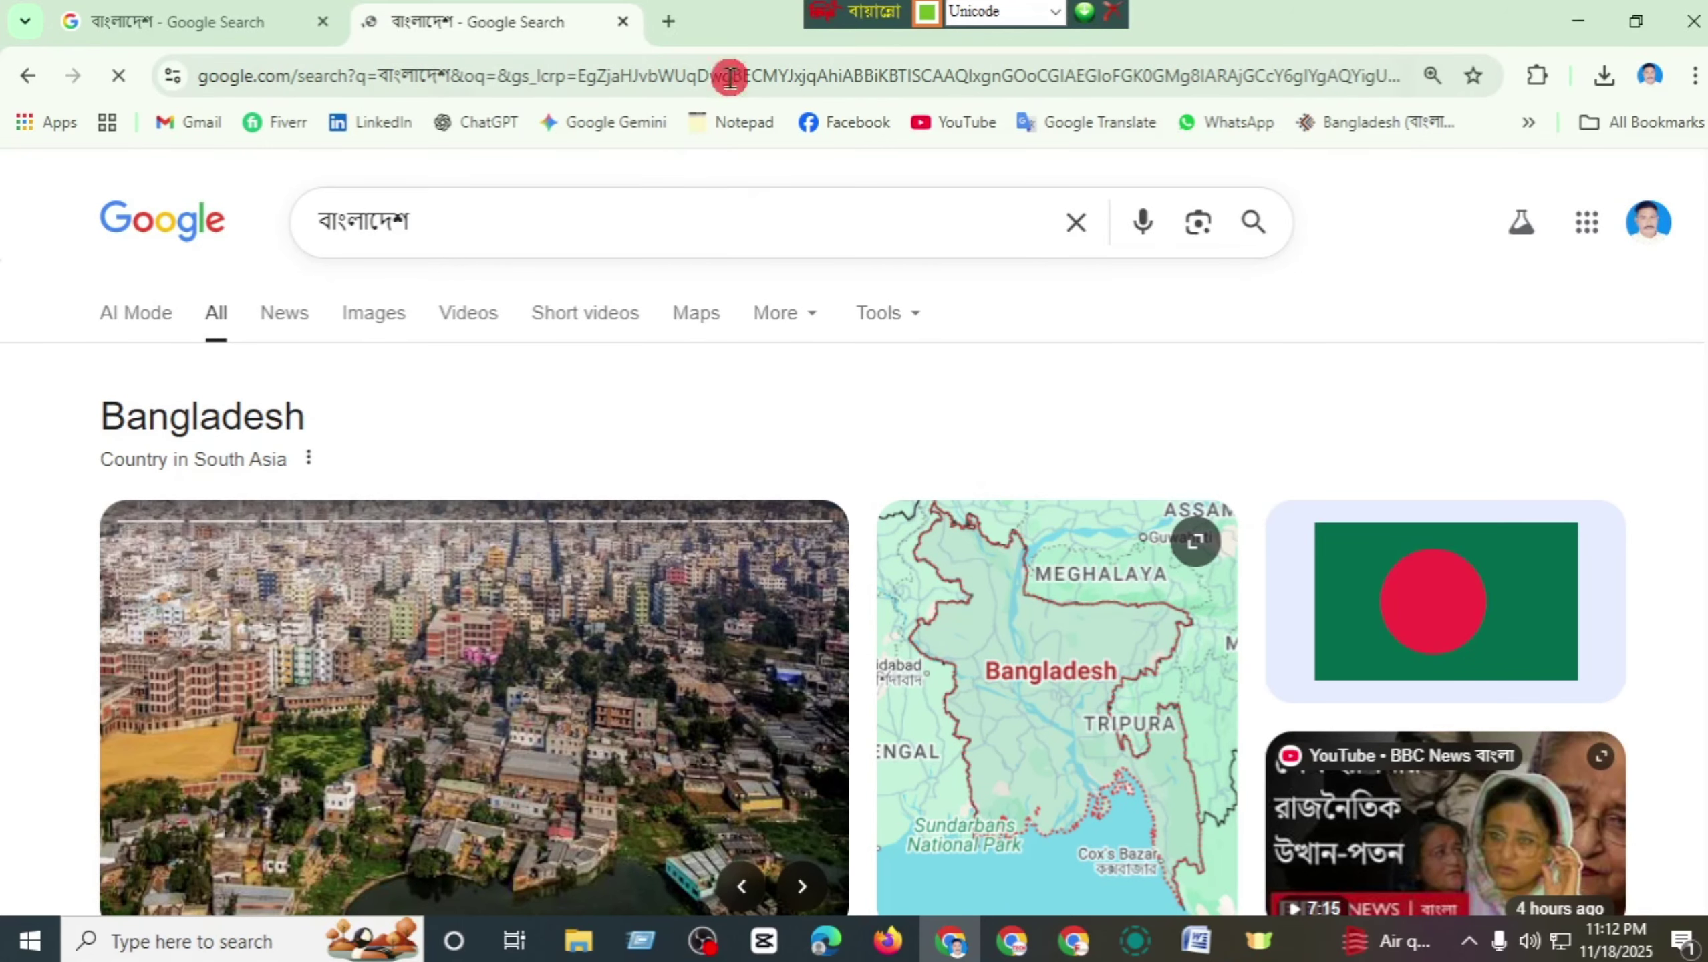
- Look over the browser's main menu options and return to the first "বাংলাদেশ" search tab
left_click(1694, 76)
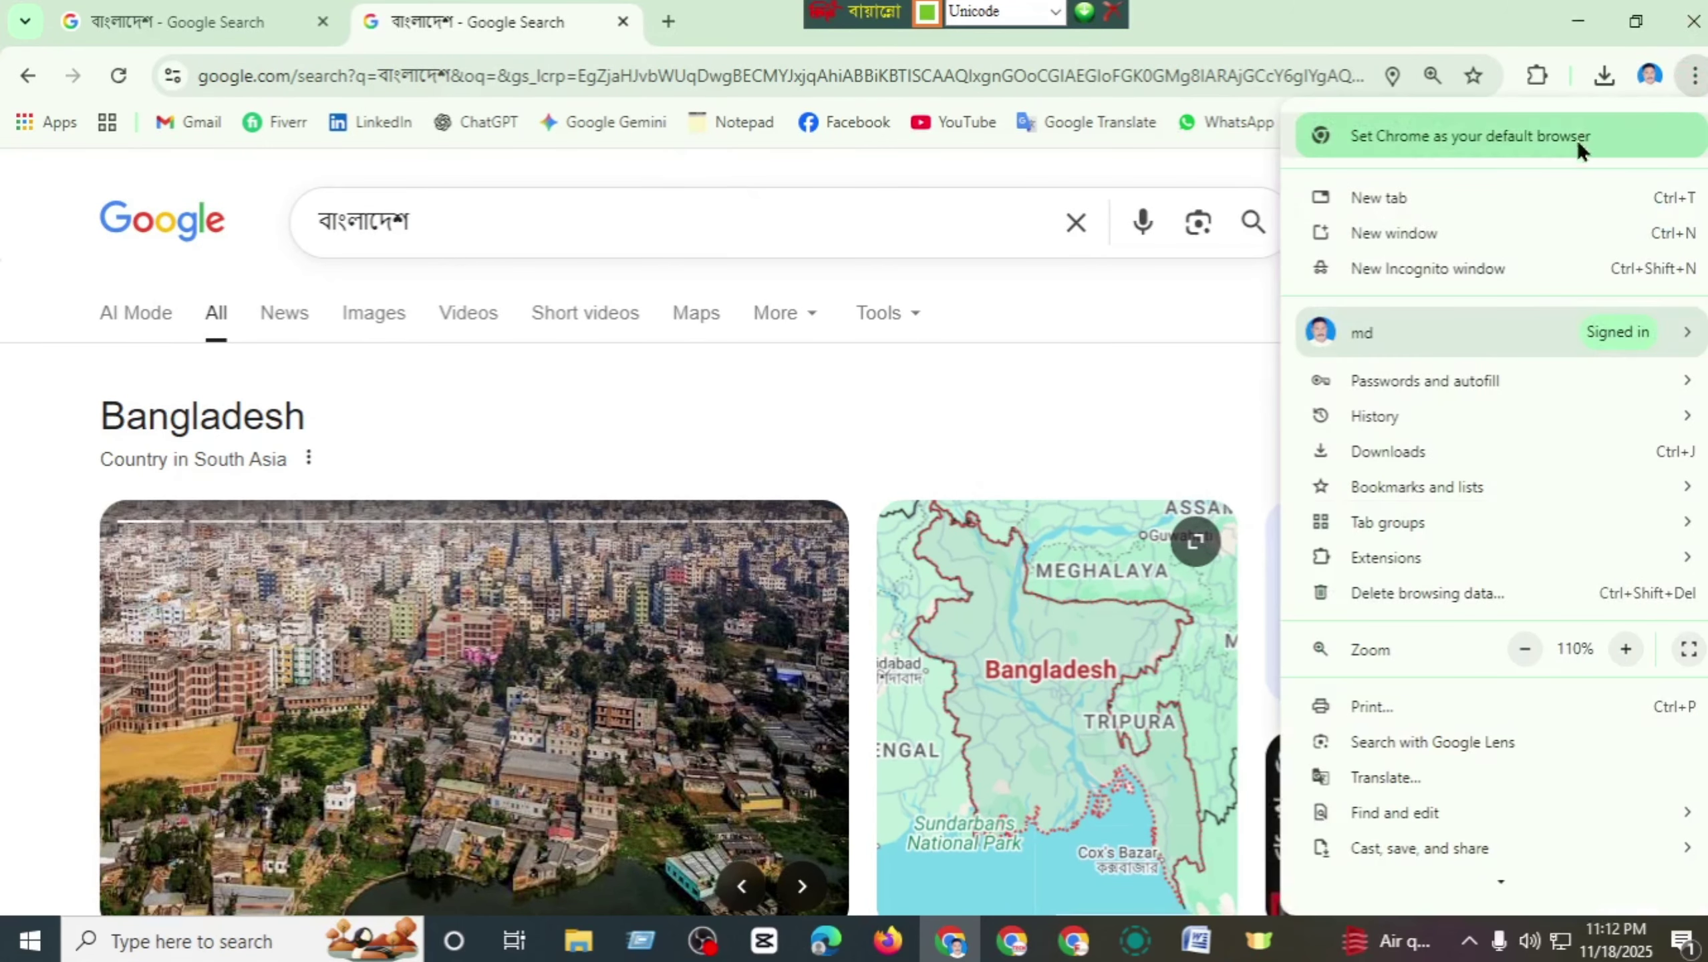
scroll(1475, 686, "down", 1)
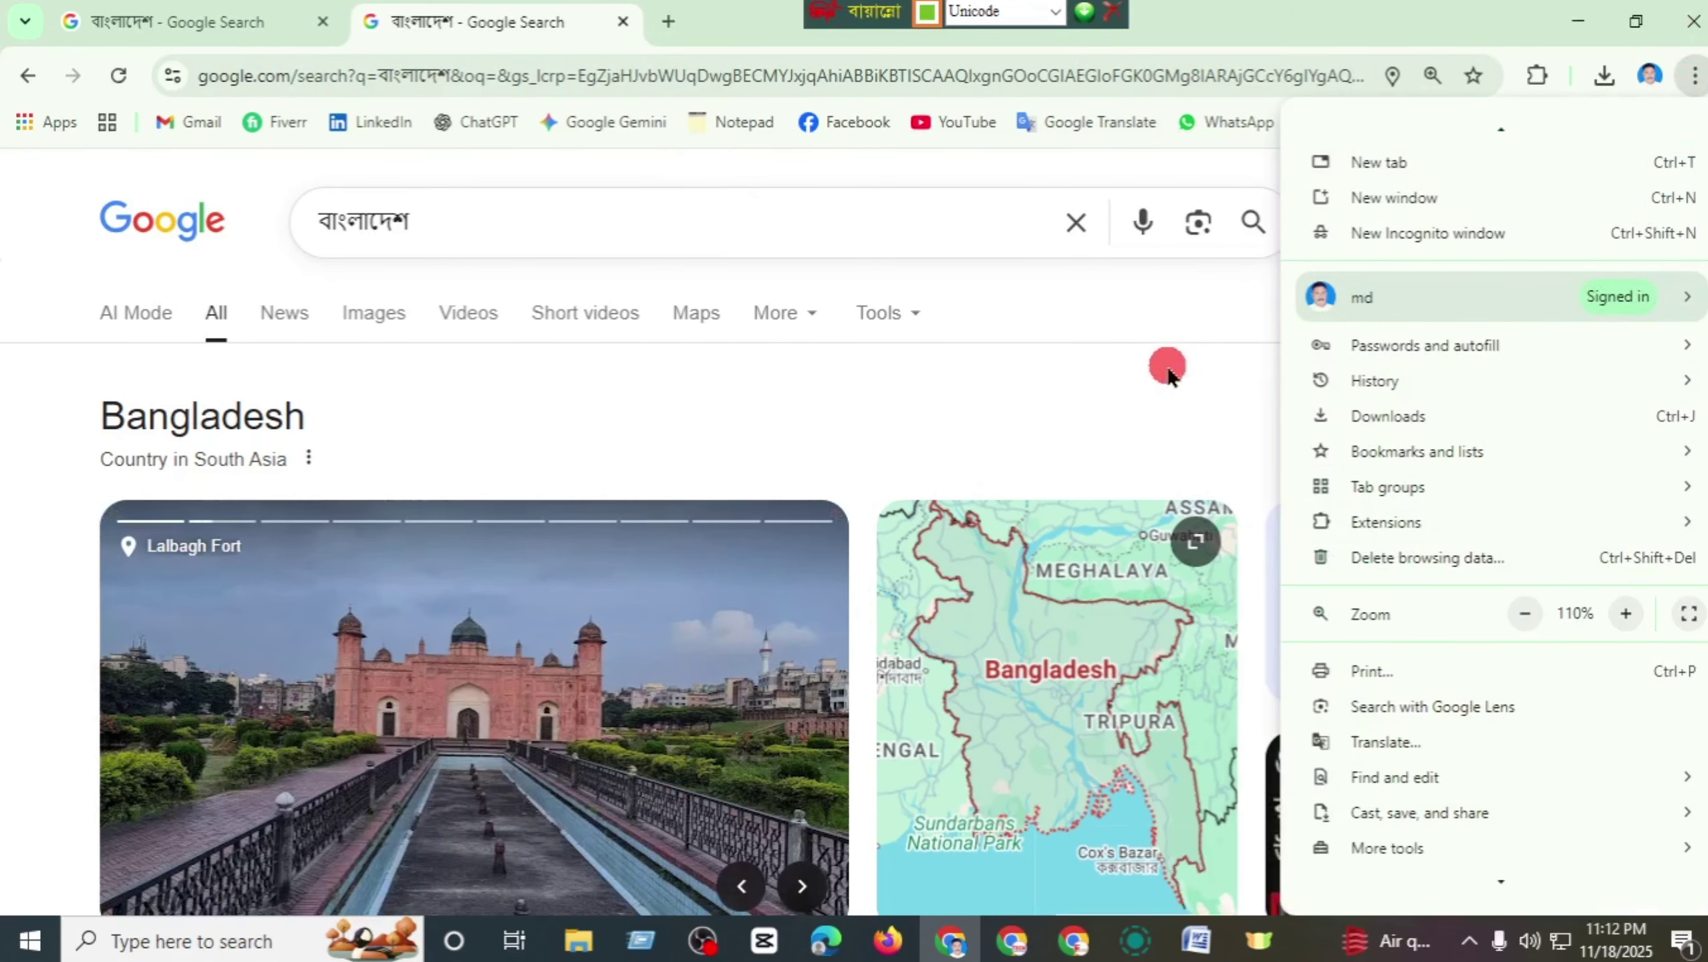
left_click(248, 15)
left_click(248, 15)
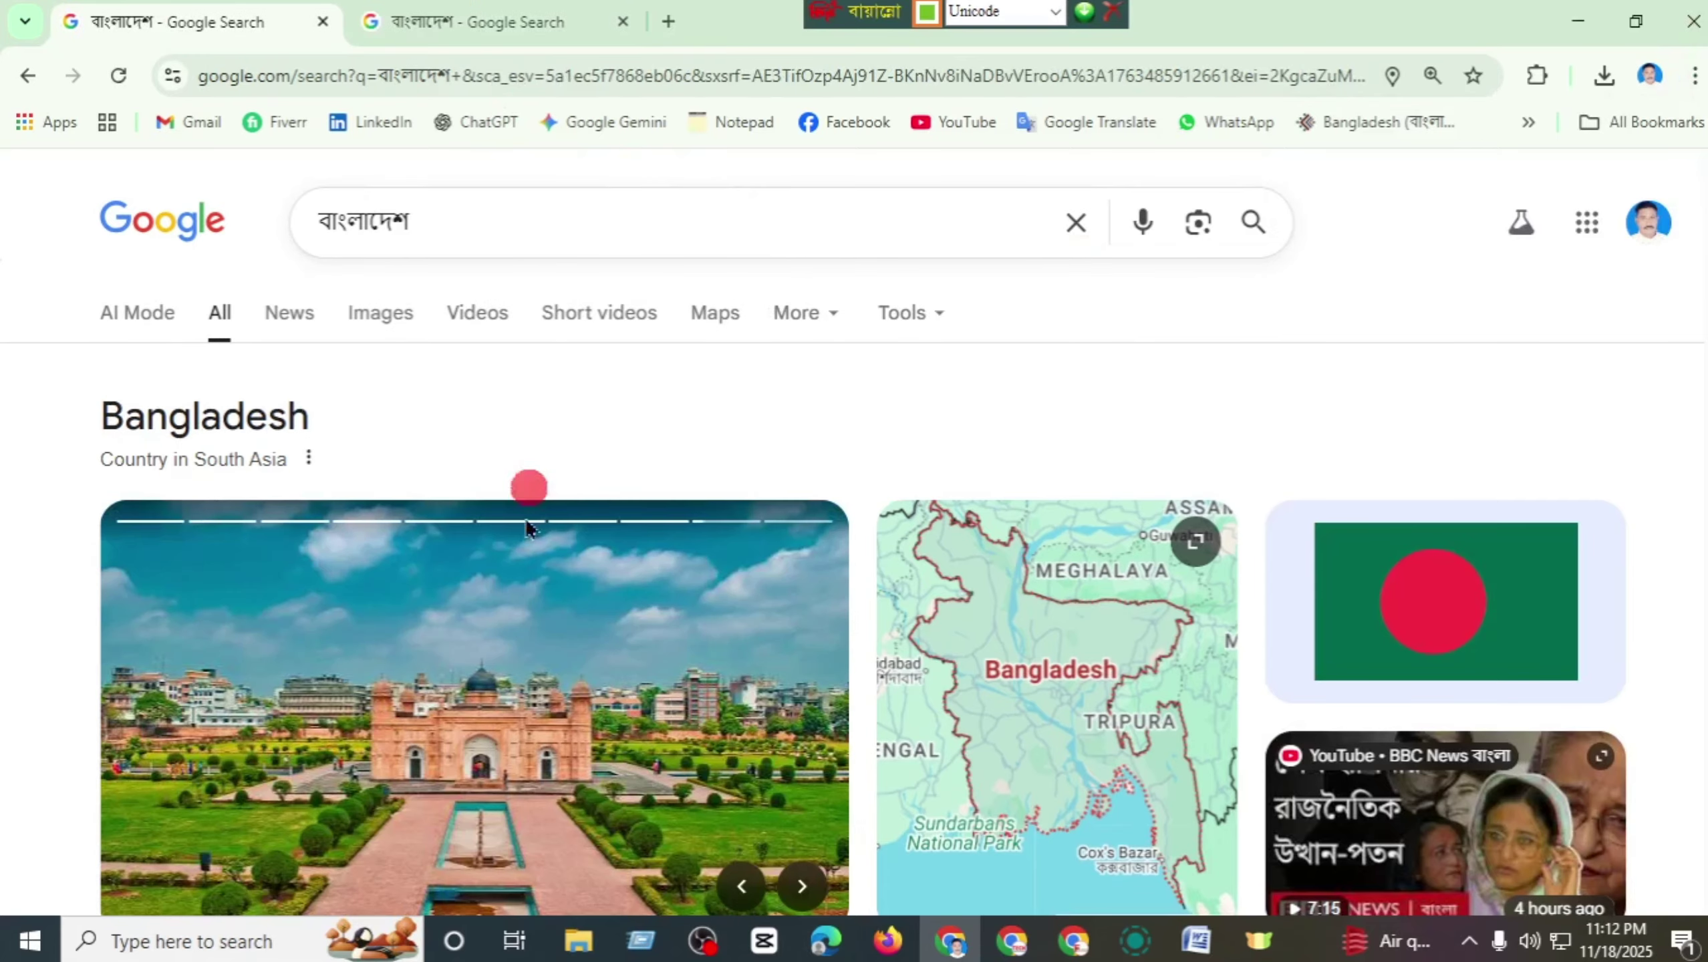
- Show the image results for "বাংলাদেশ" and save the first Bangladesh flag picture as a PNG named download in the Downloads folder
scroll(1676, 217, "down", 5)
scroll(1529, 183, "up", 5)
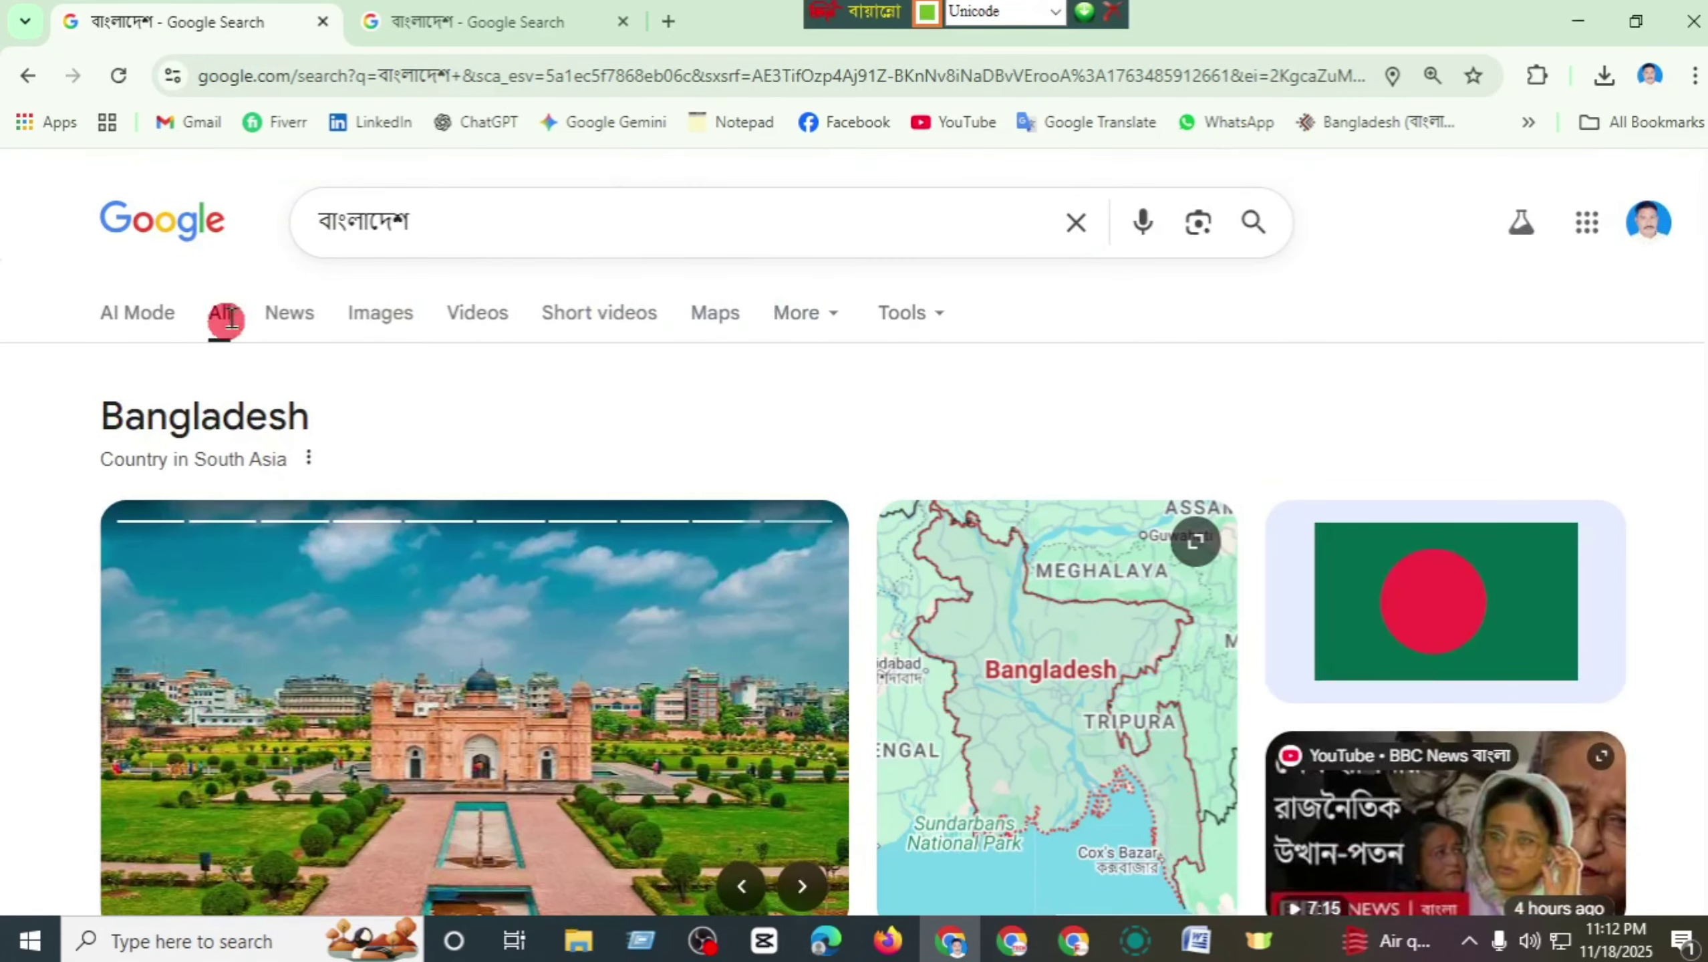
left_click(390, 317)
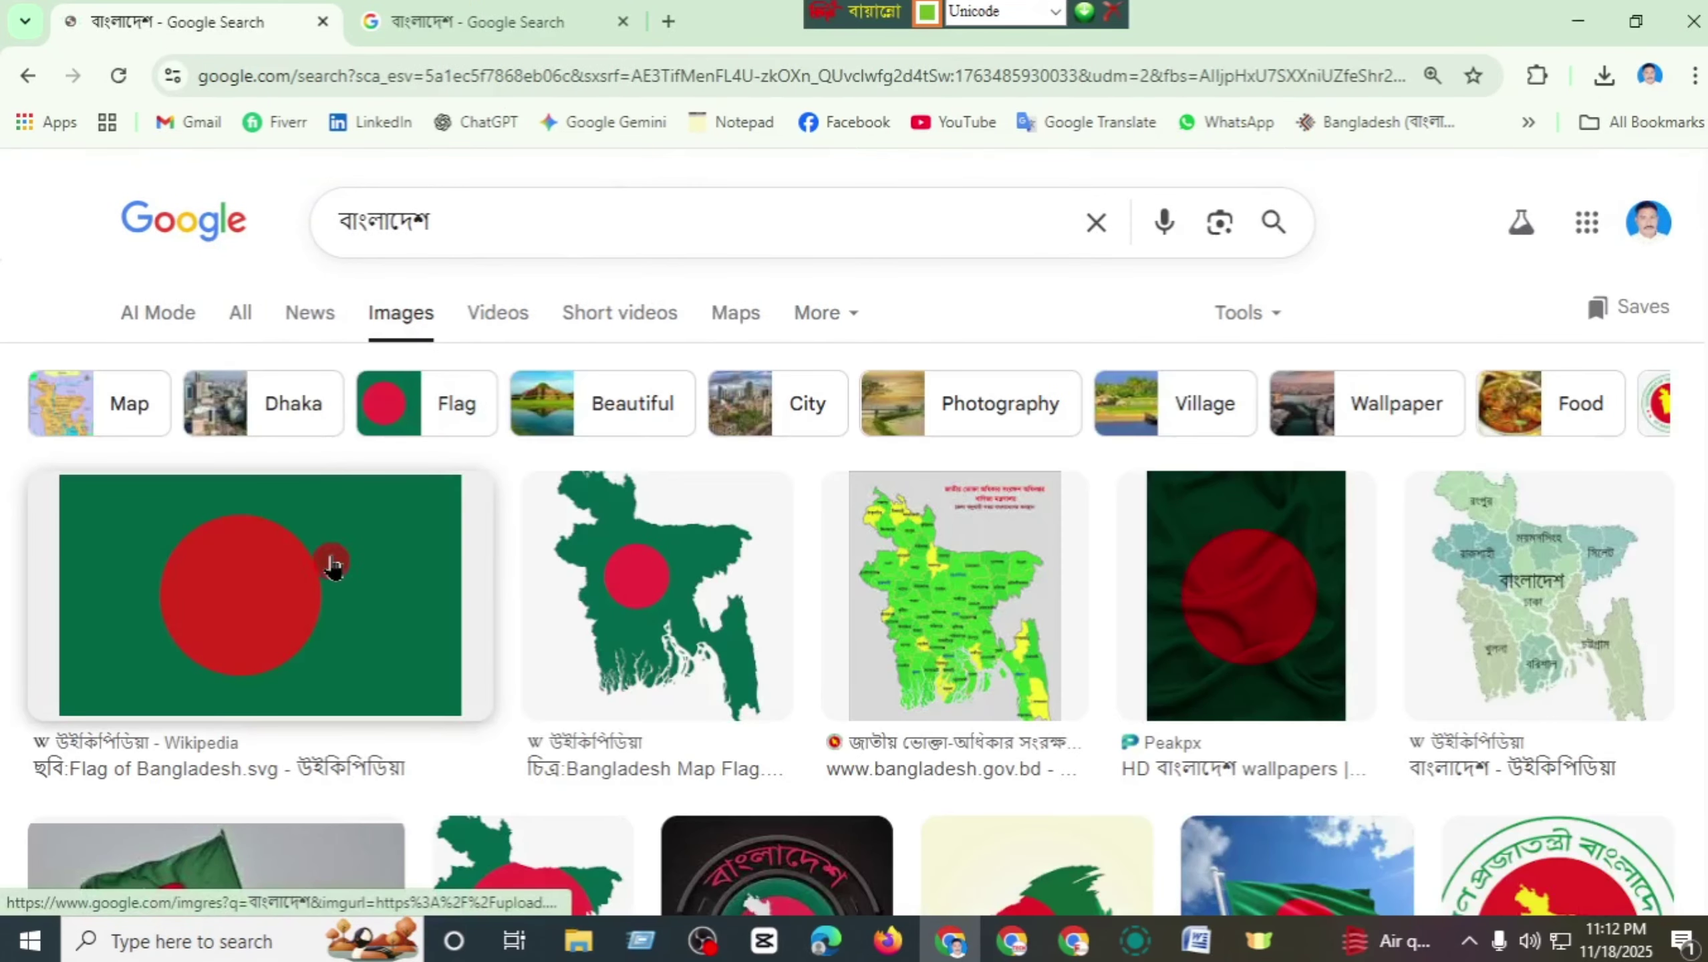
right_click(276, 589)
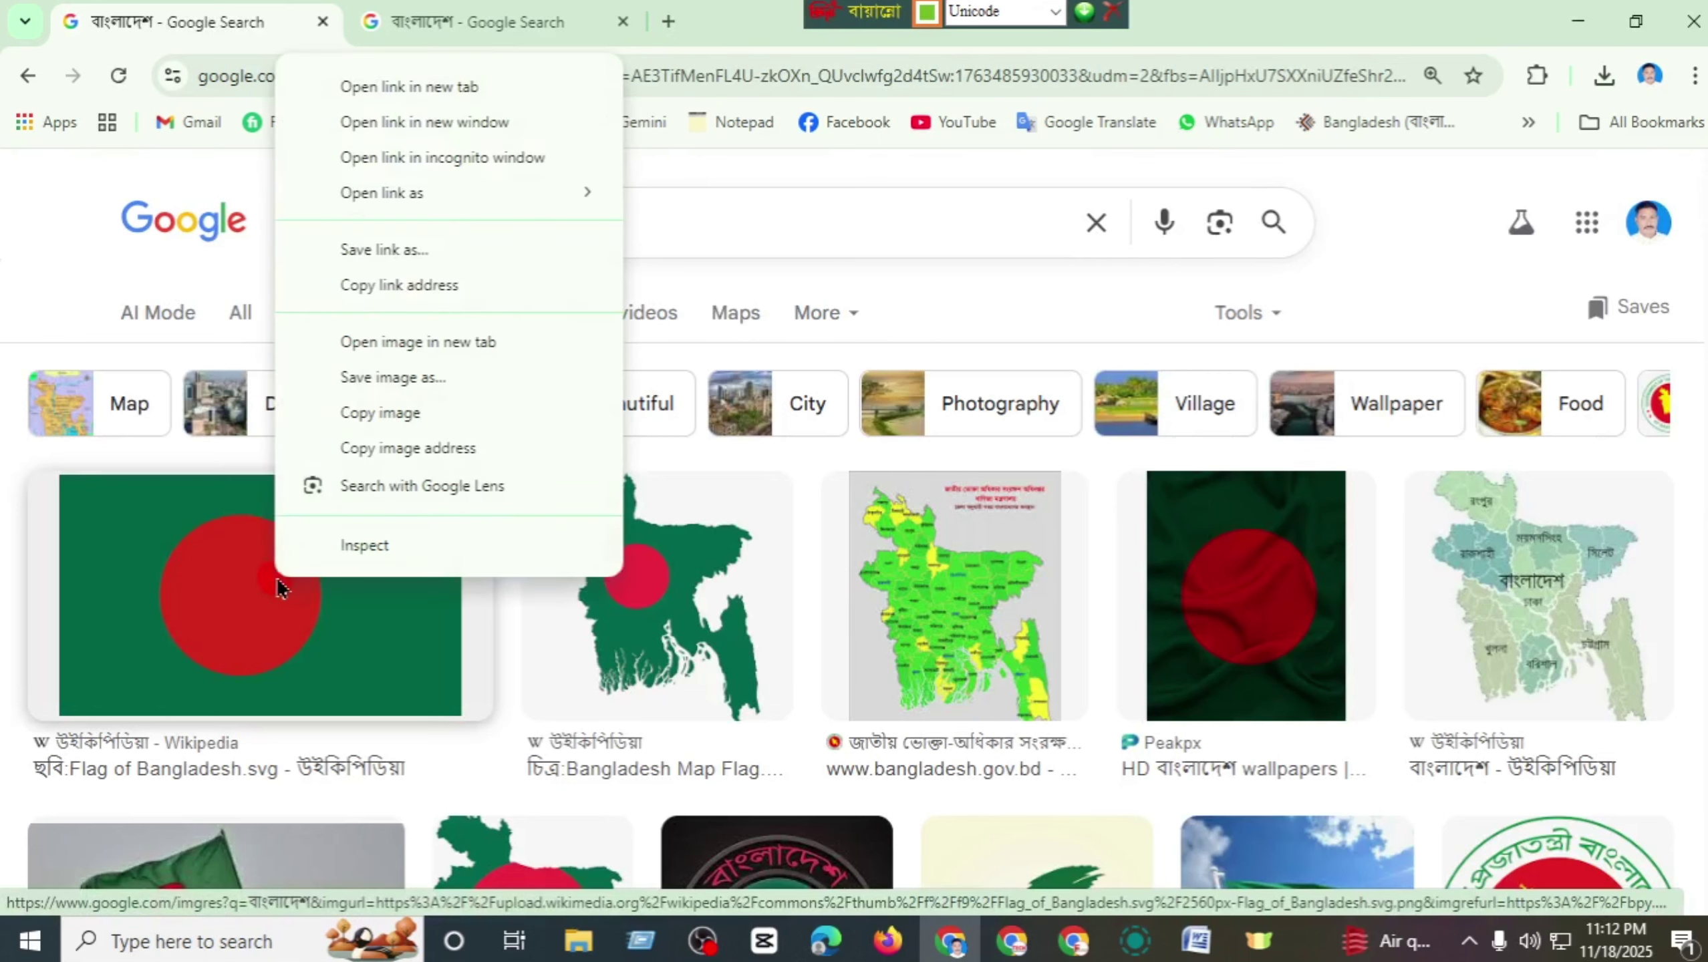
left_click(430, 378)
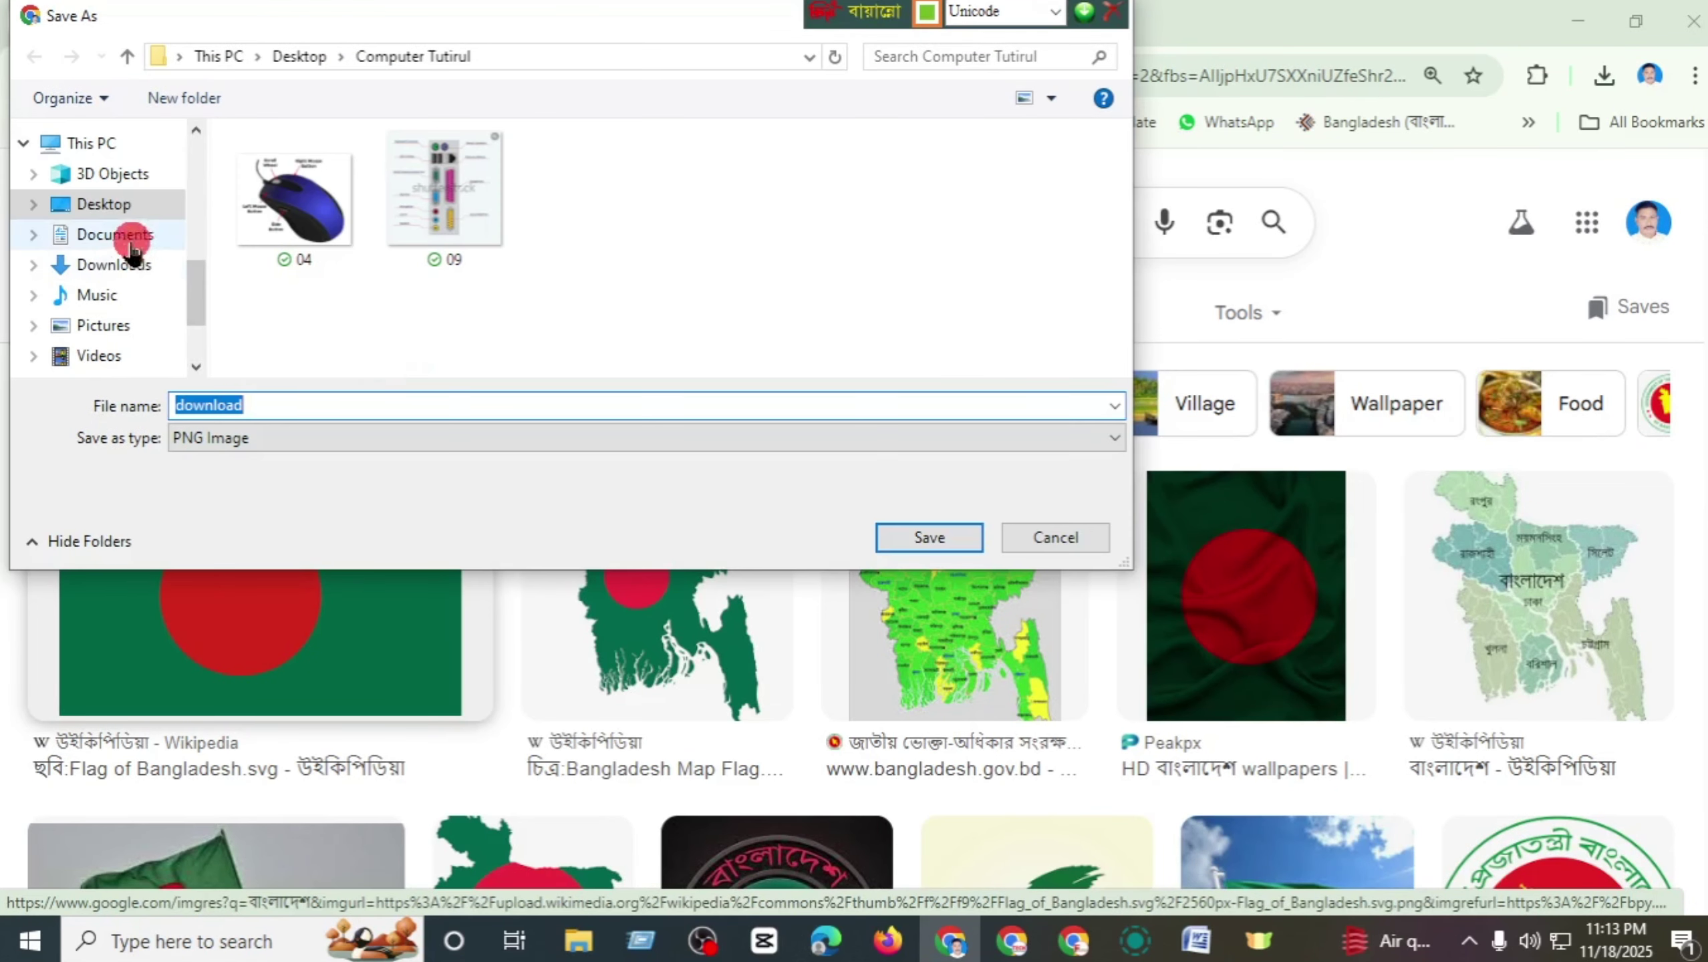
left_click(114, 265)
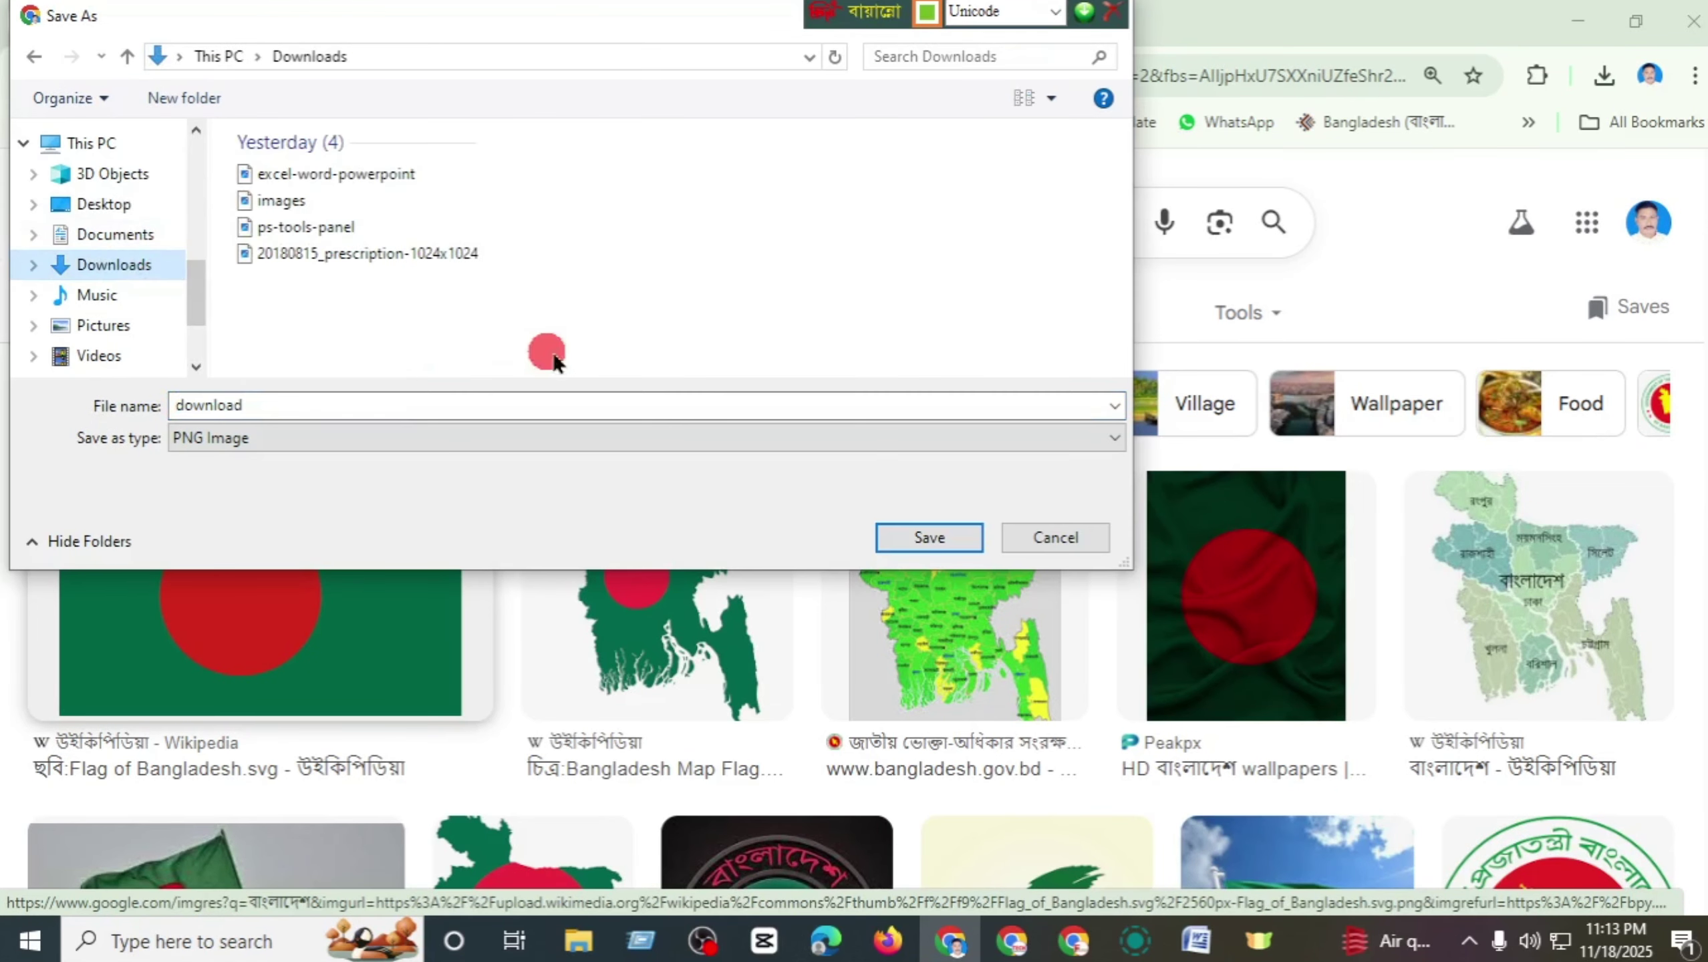
left_click(951, 528)
- Open the downloaded download.png to view the flag picture, and close the image viewer
right_click(1394, 158)
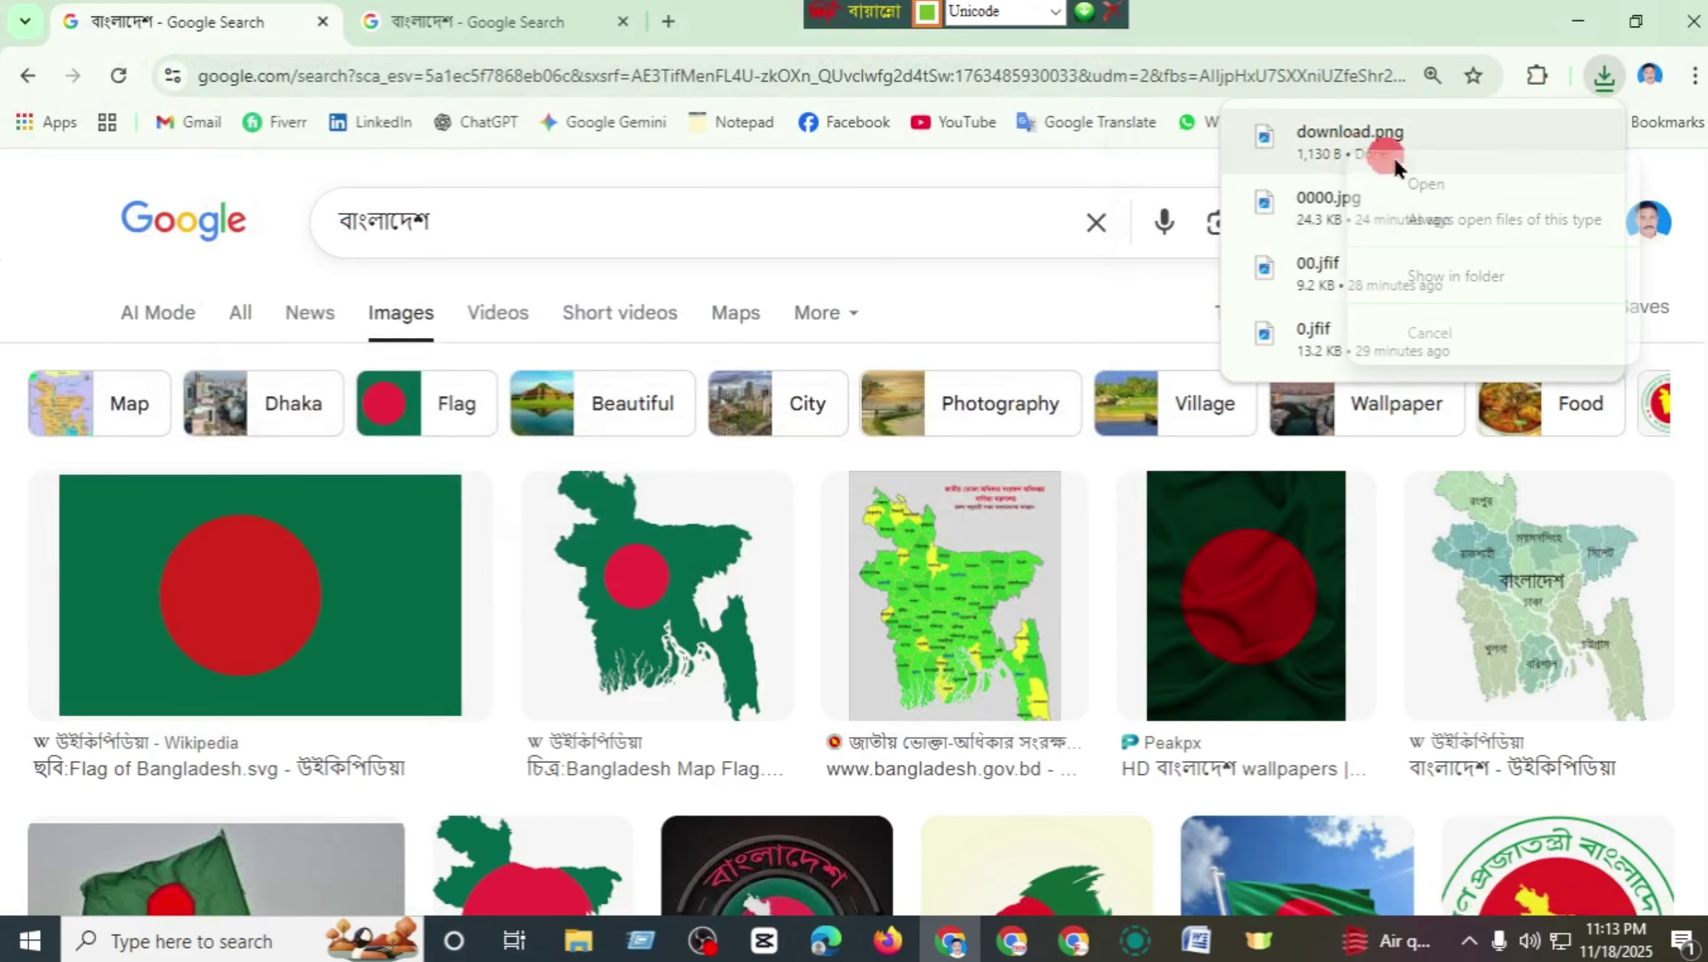
left_click(1414, 180)
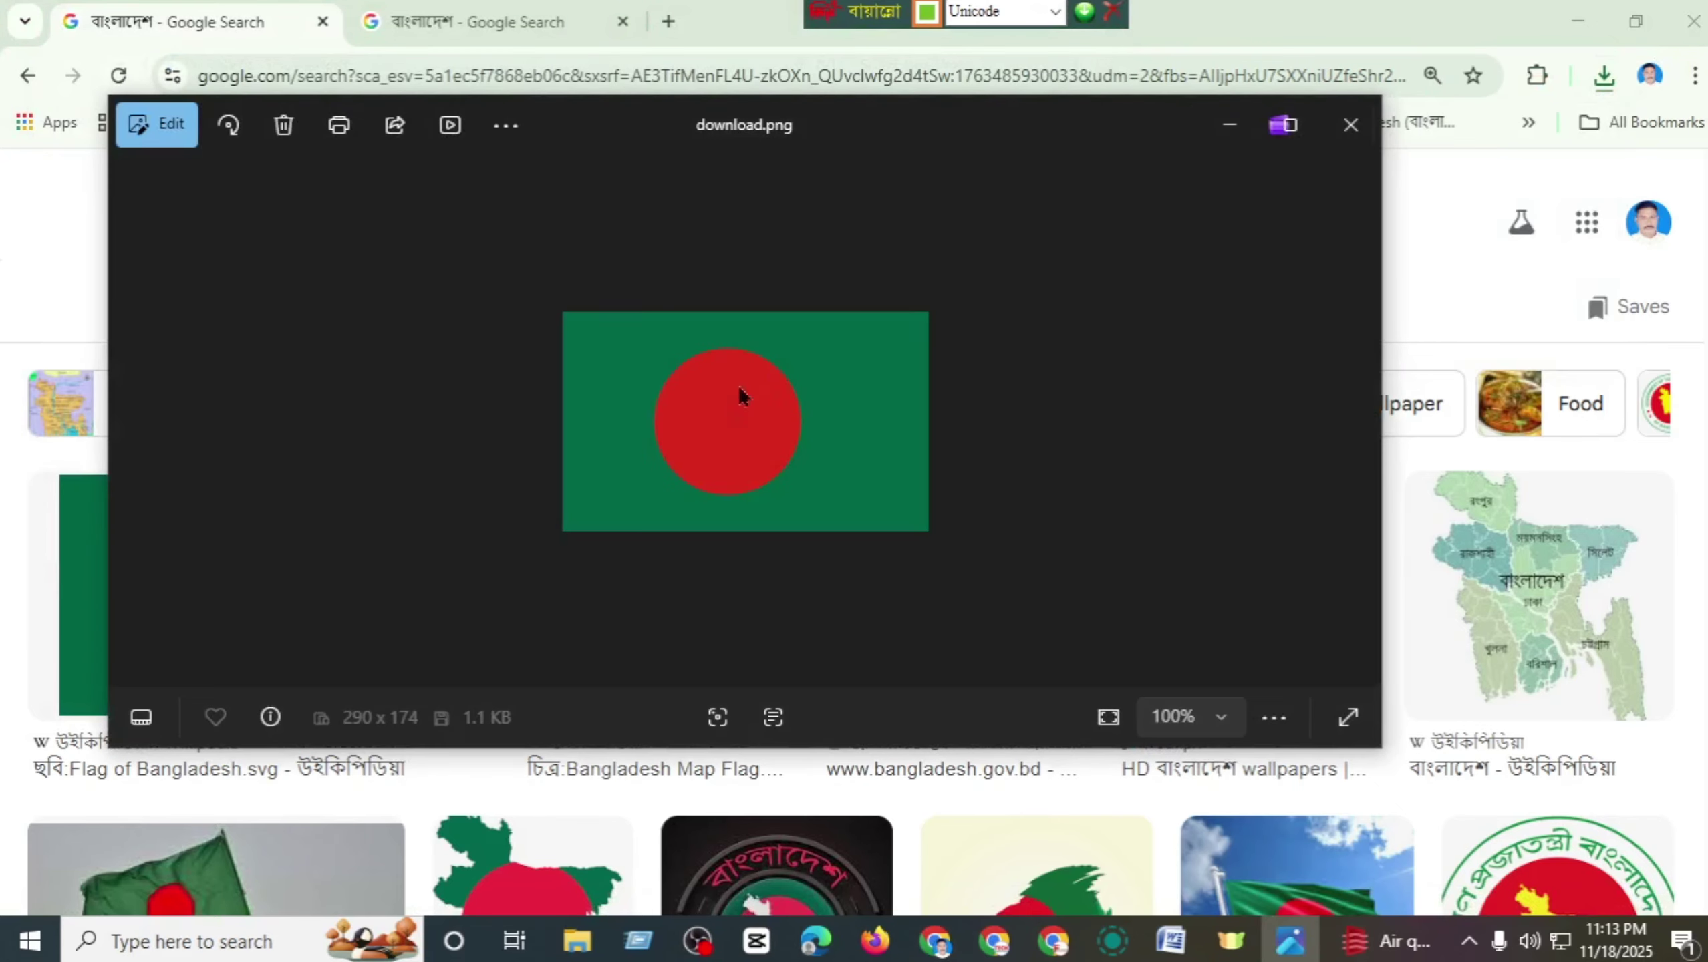
left_click(1349, 125)
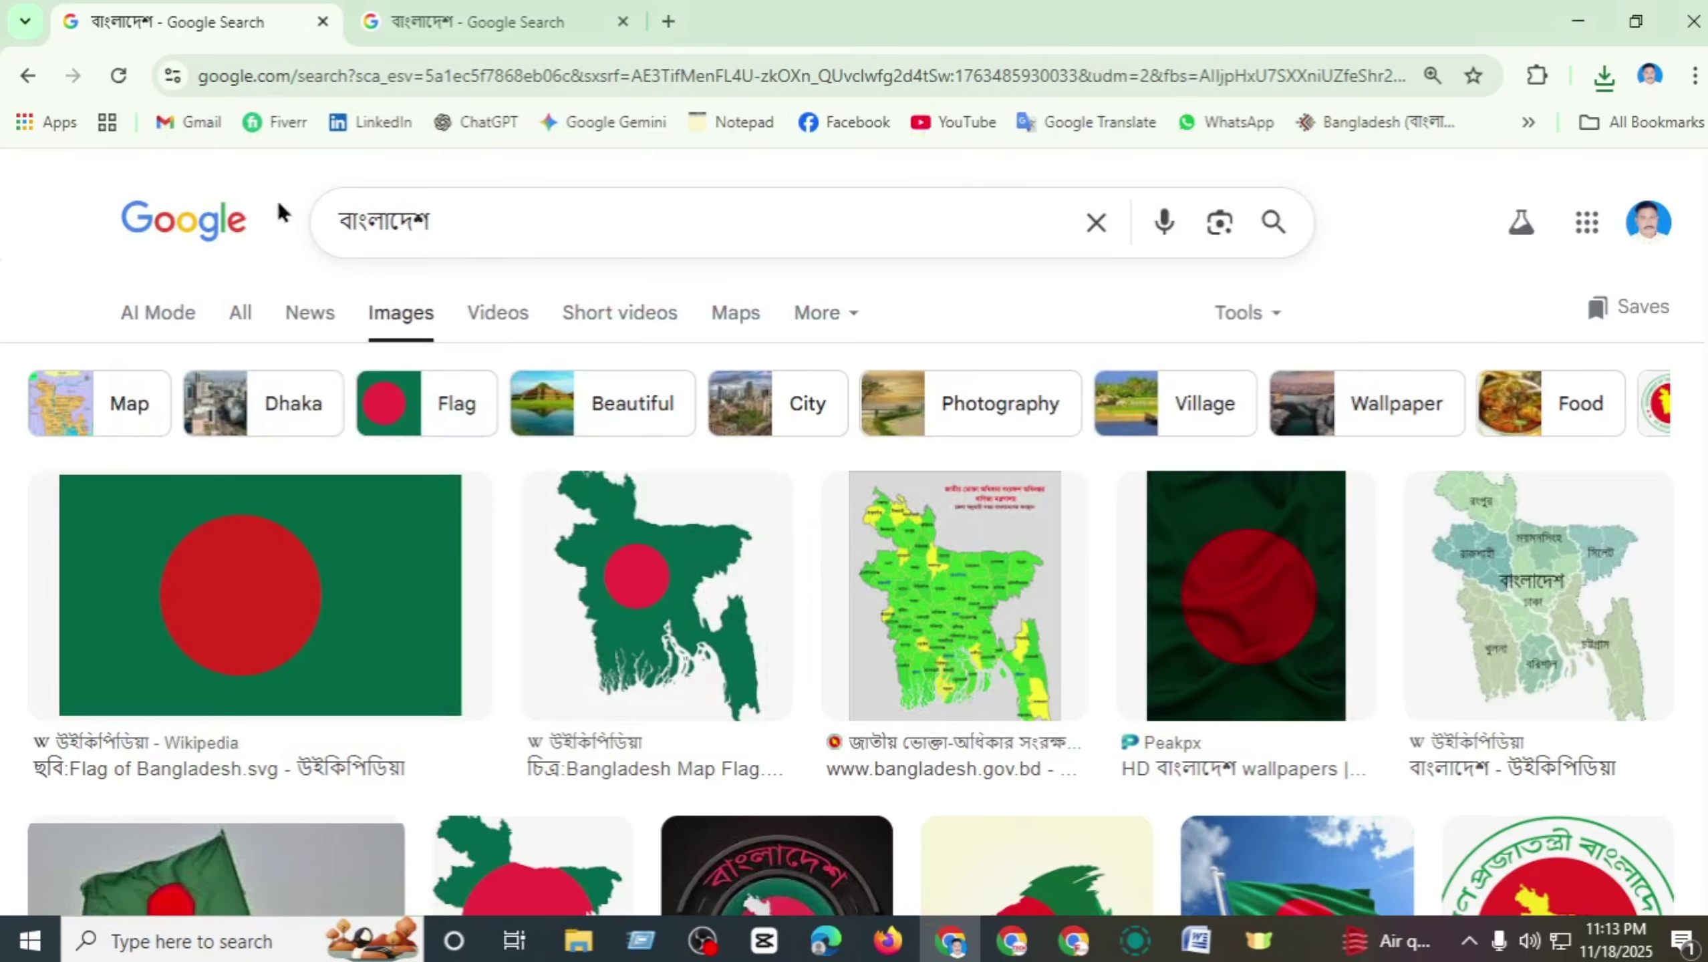
- Copy the link address of the first Bangladesh flag image in the results
right_click(292, 553)
left_click(1212, 938)
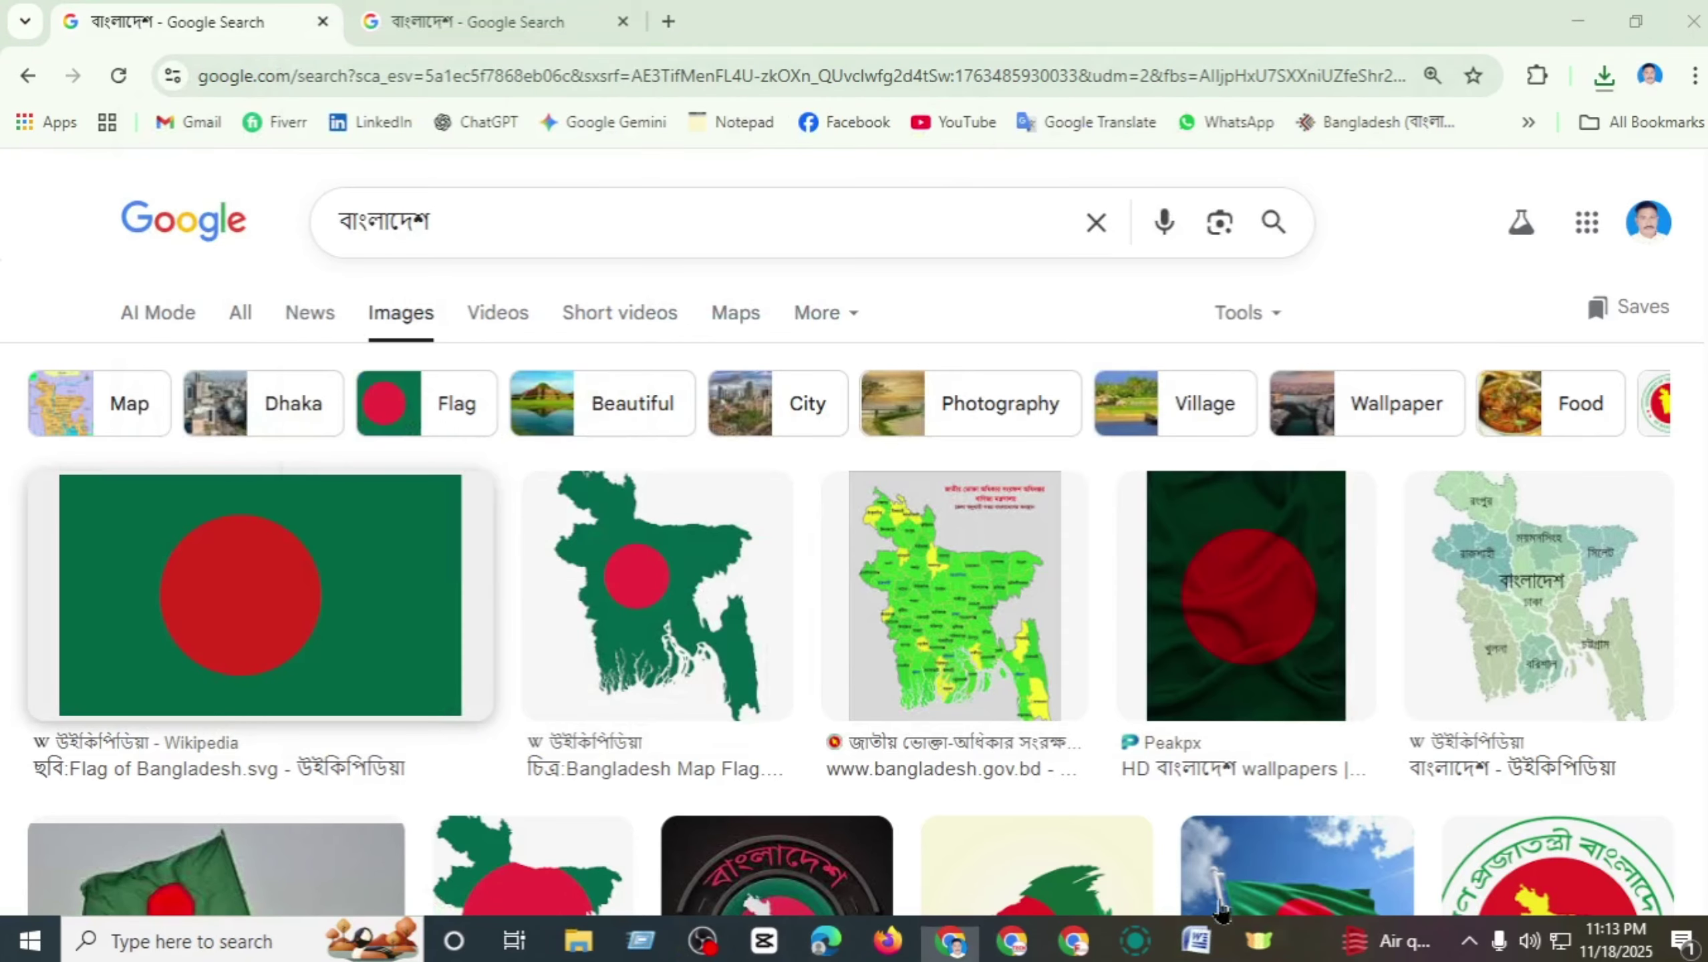
right_click(375, 614)
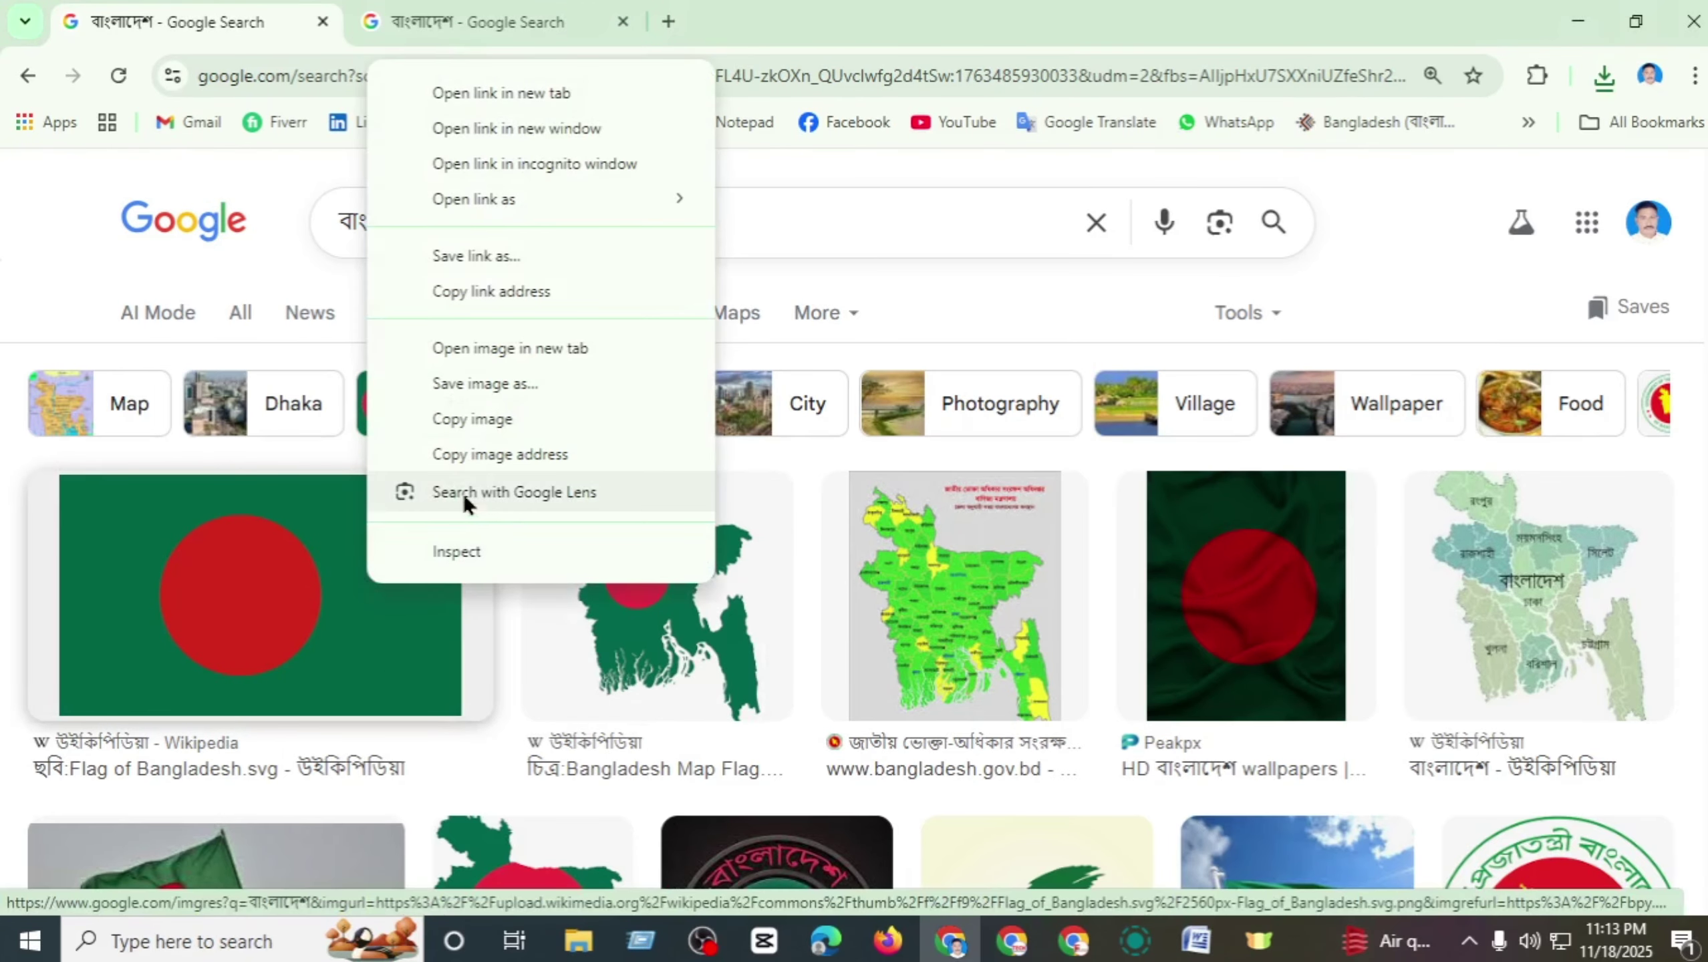
left_click(527, 291)
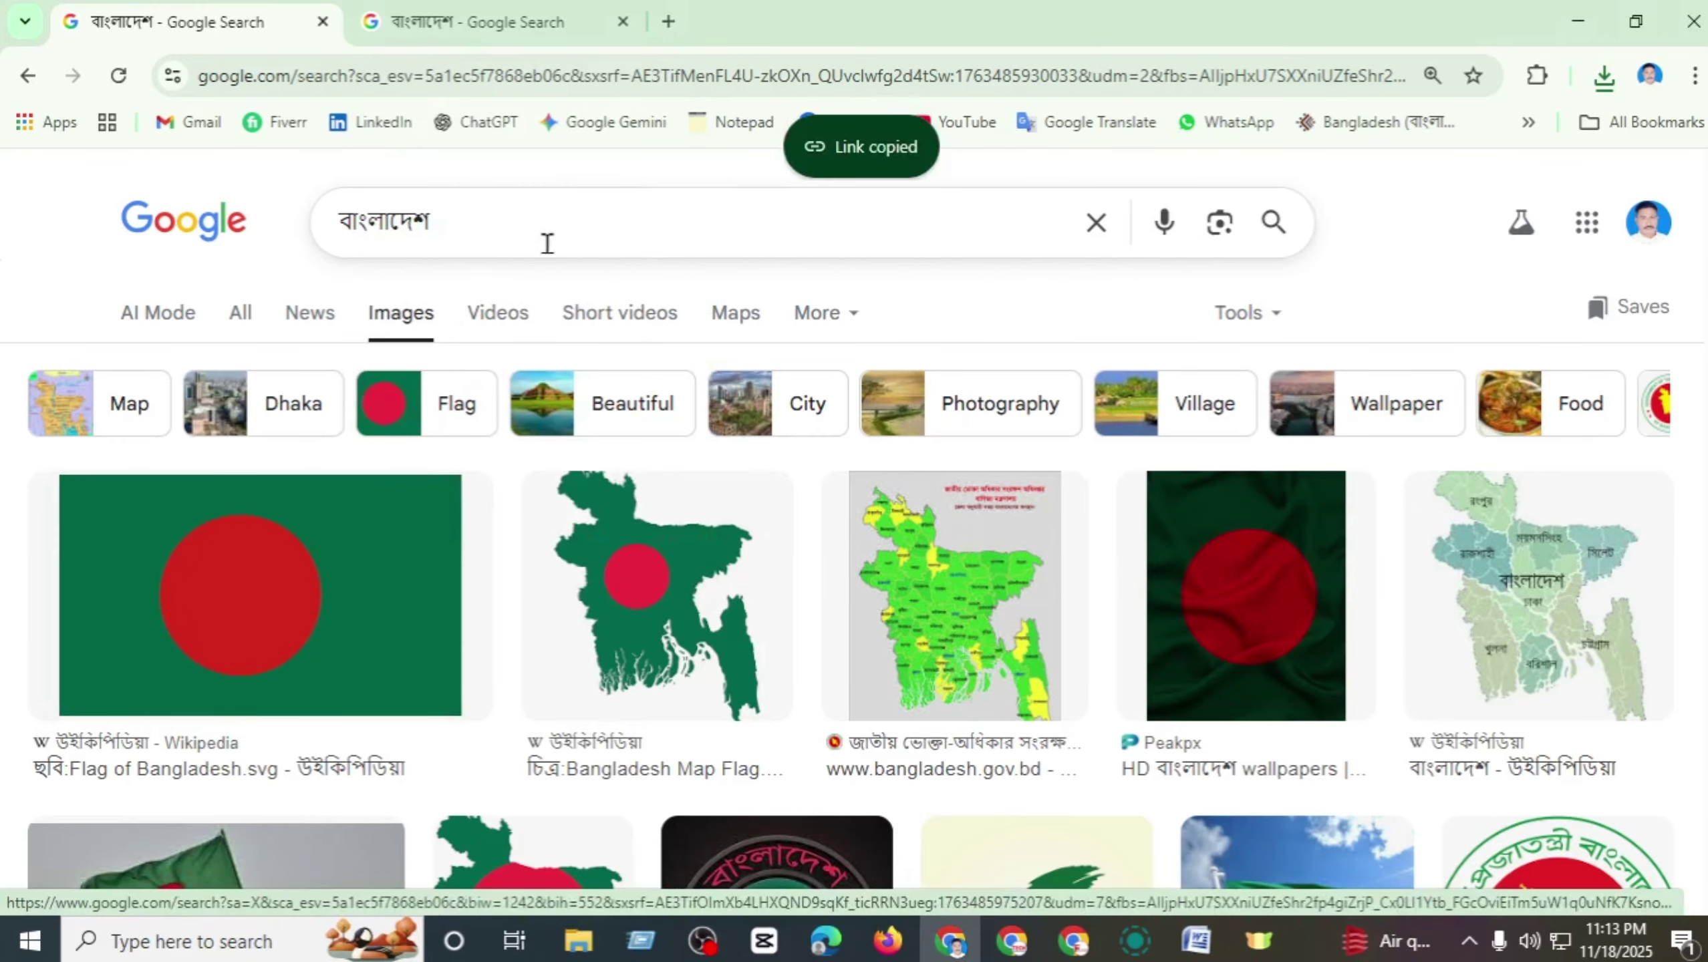
- Paste the copied image link into the address of a new browser tab and load the page
left_click(669, 22)
left_click(652, 84)
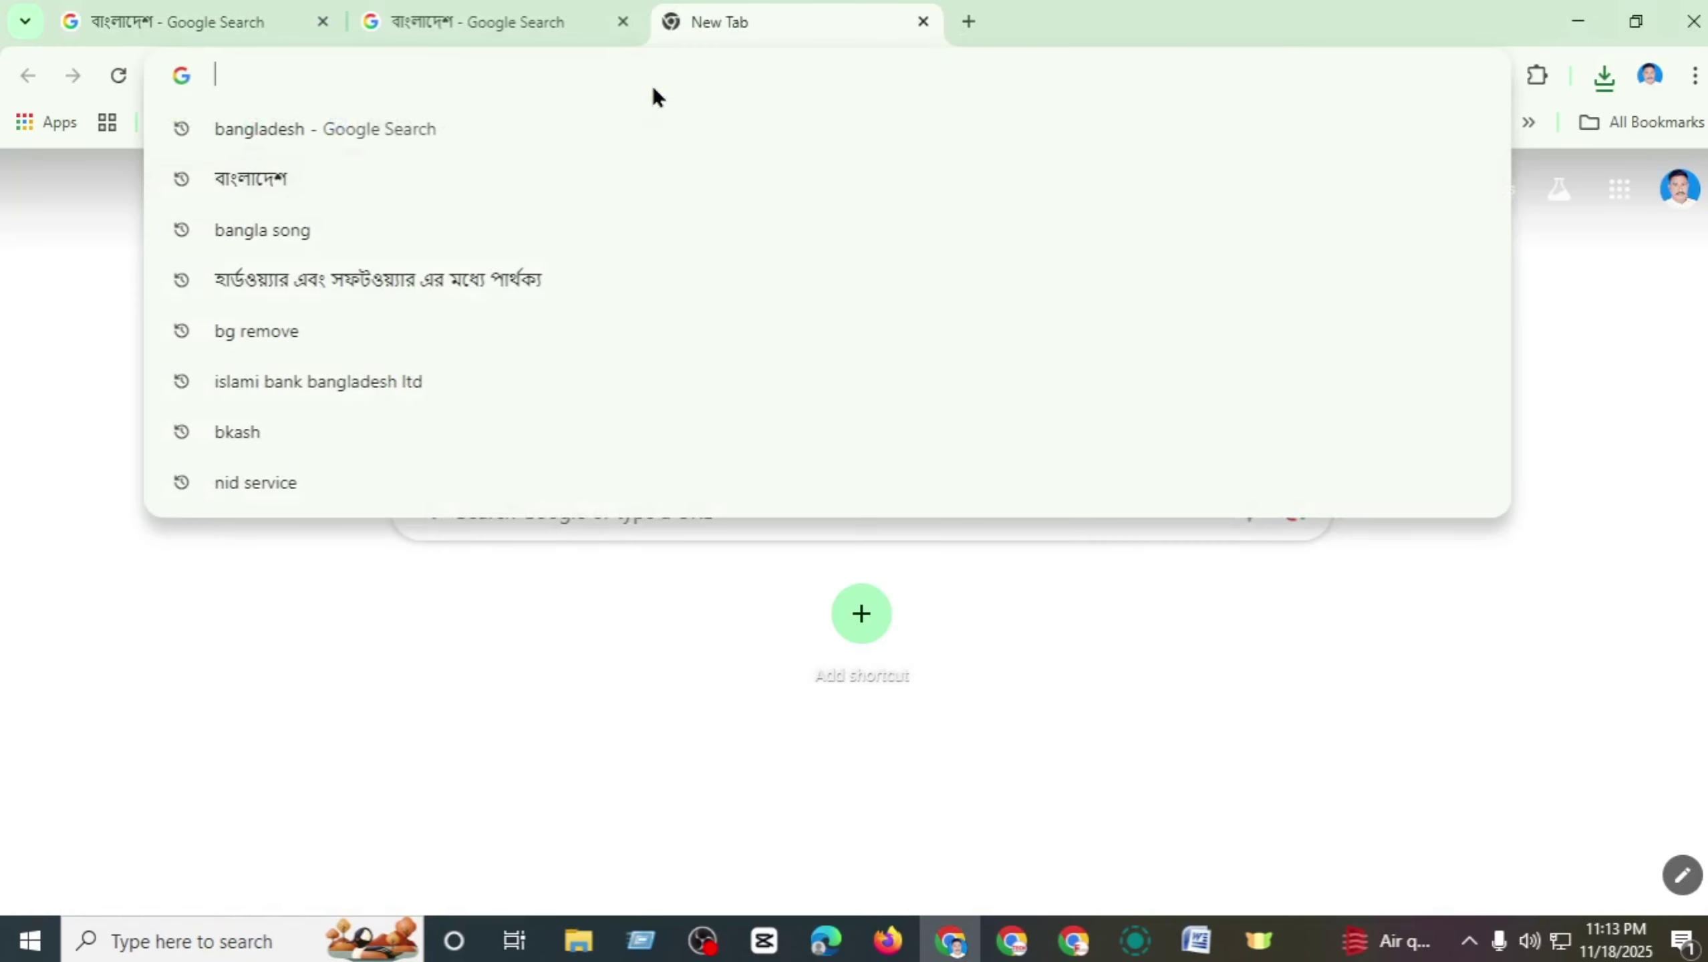
right_click(369, 62)
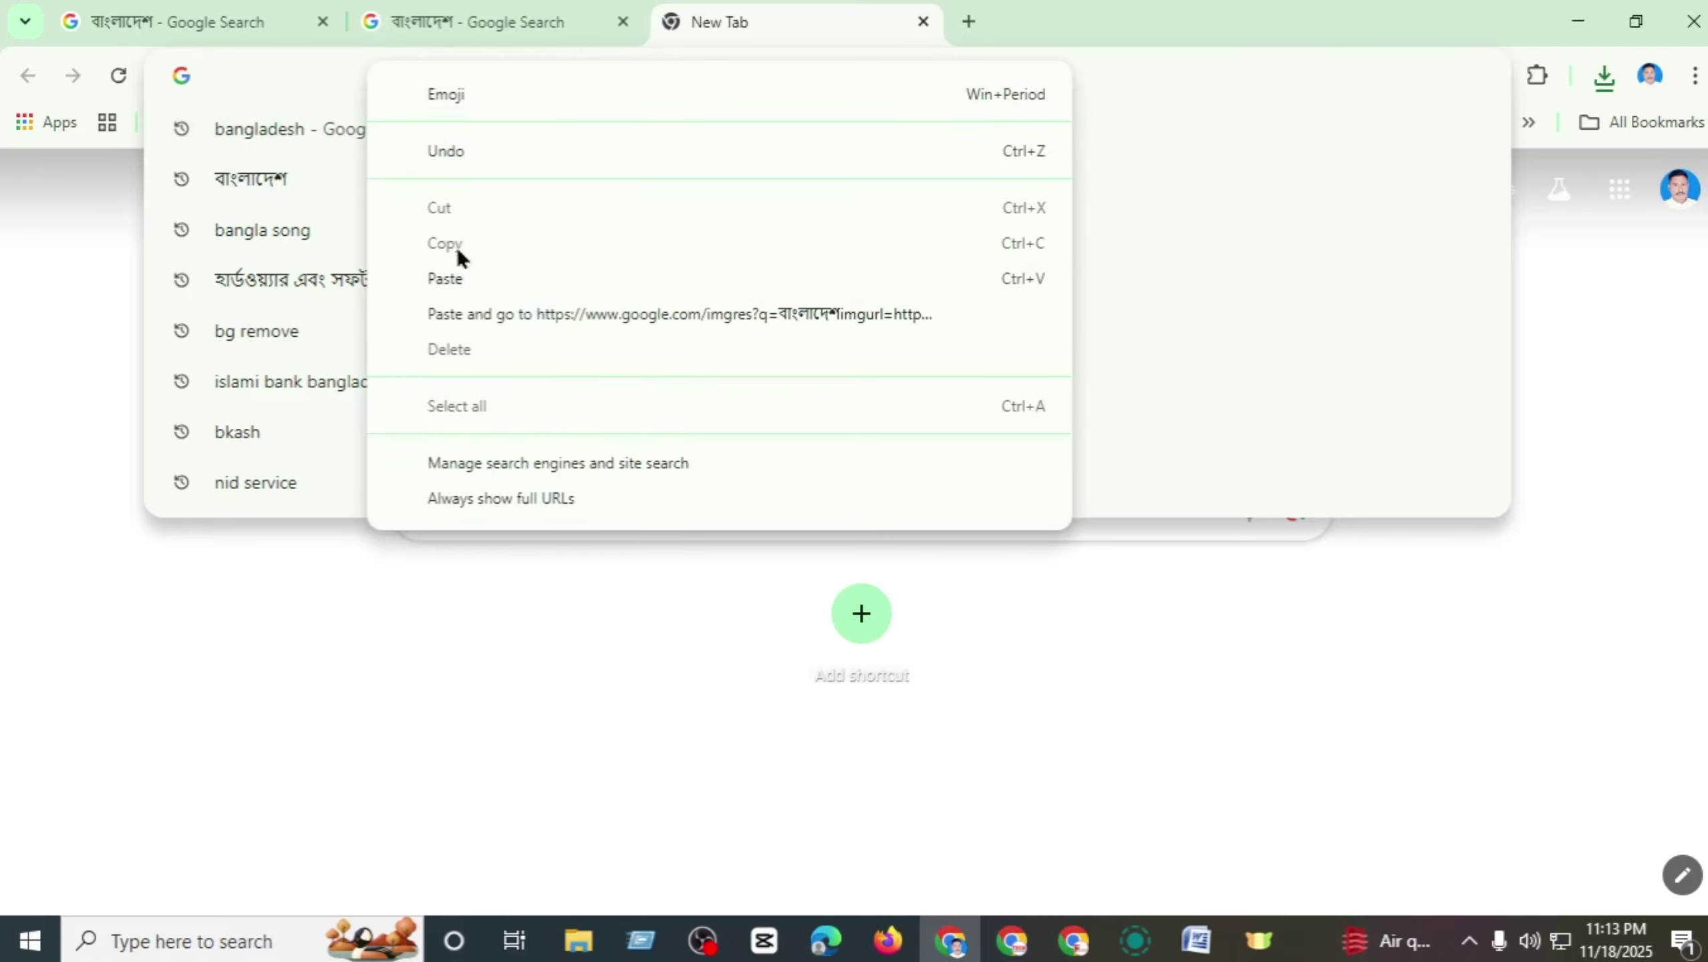
left_click(459, 277)
key("Return")
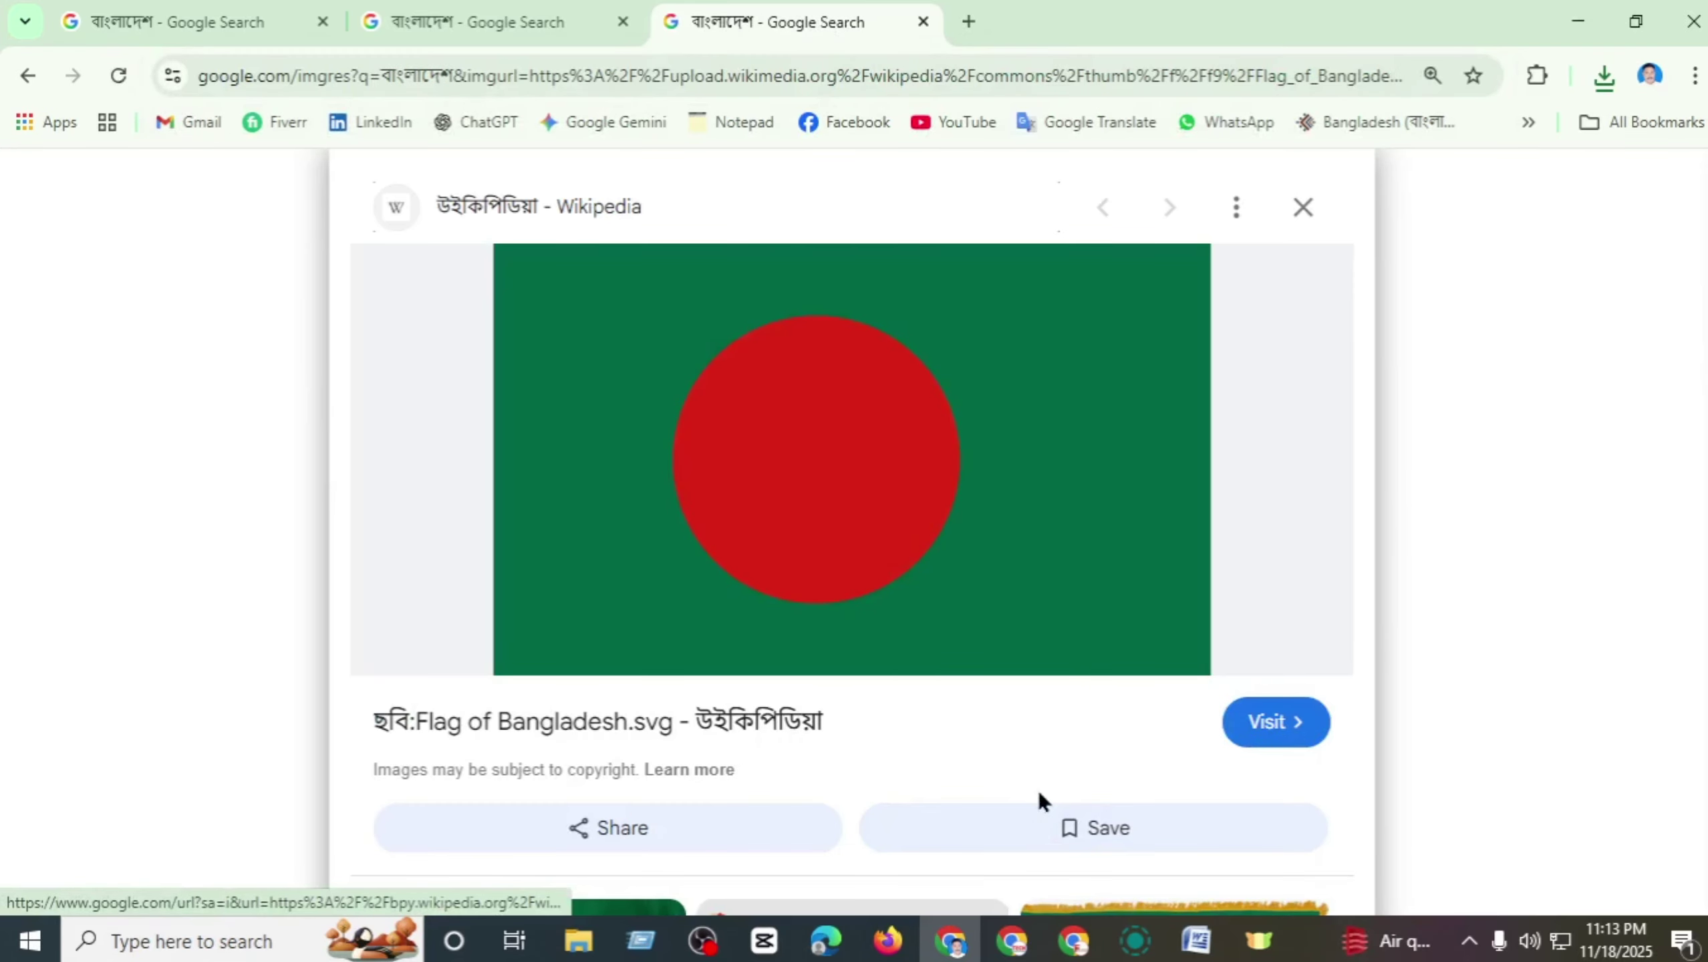
- Minimize and restore the browser window, and close the flag image tab and the second search tab
left_click(1576, 20)
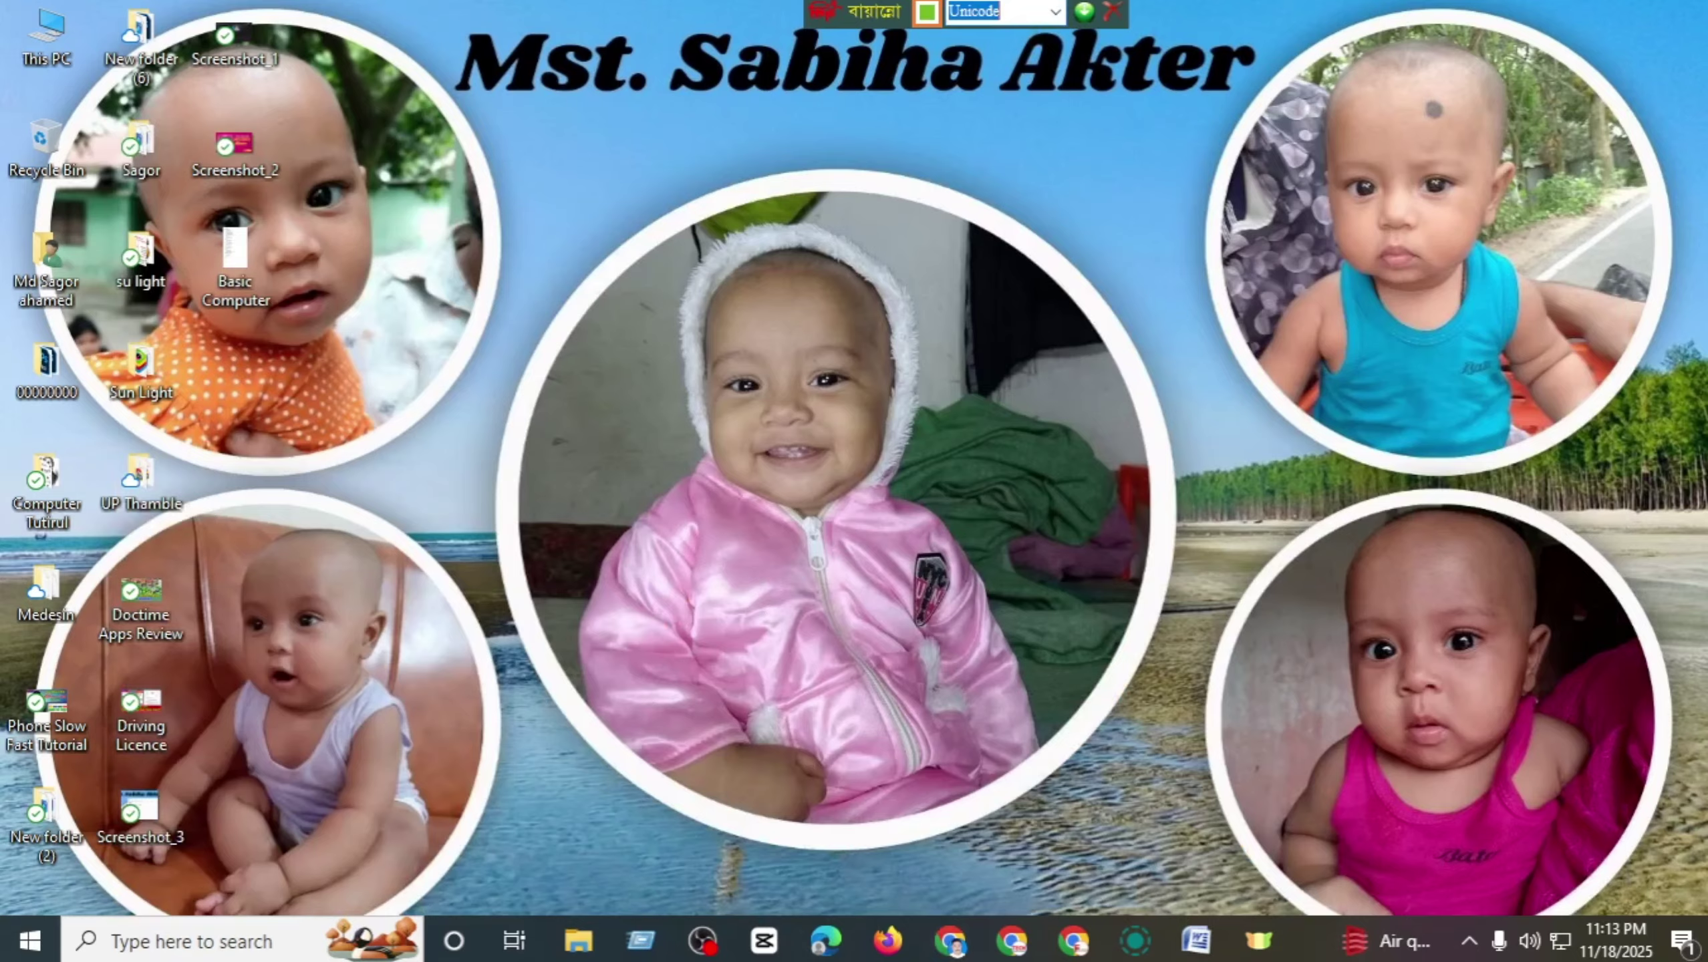
left_click(976, 943)
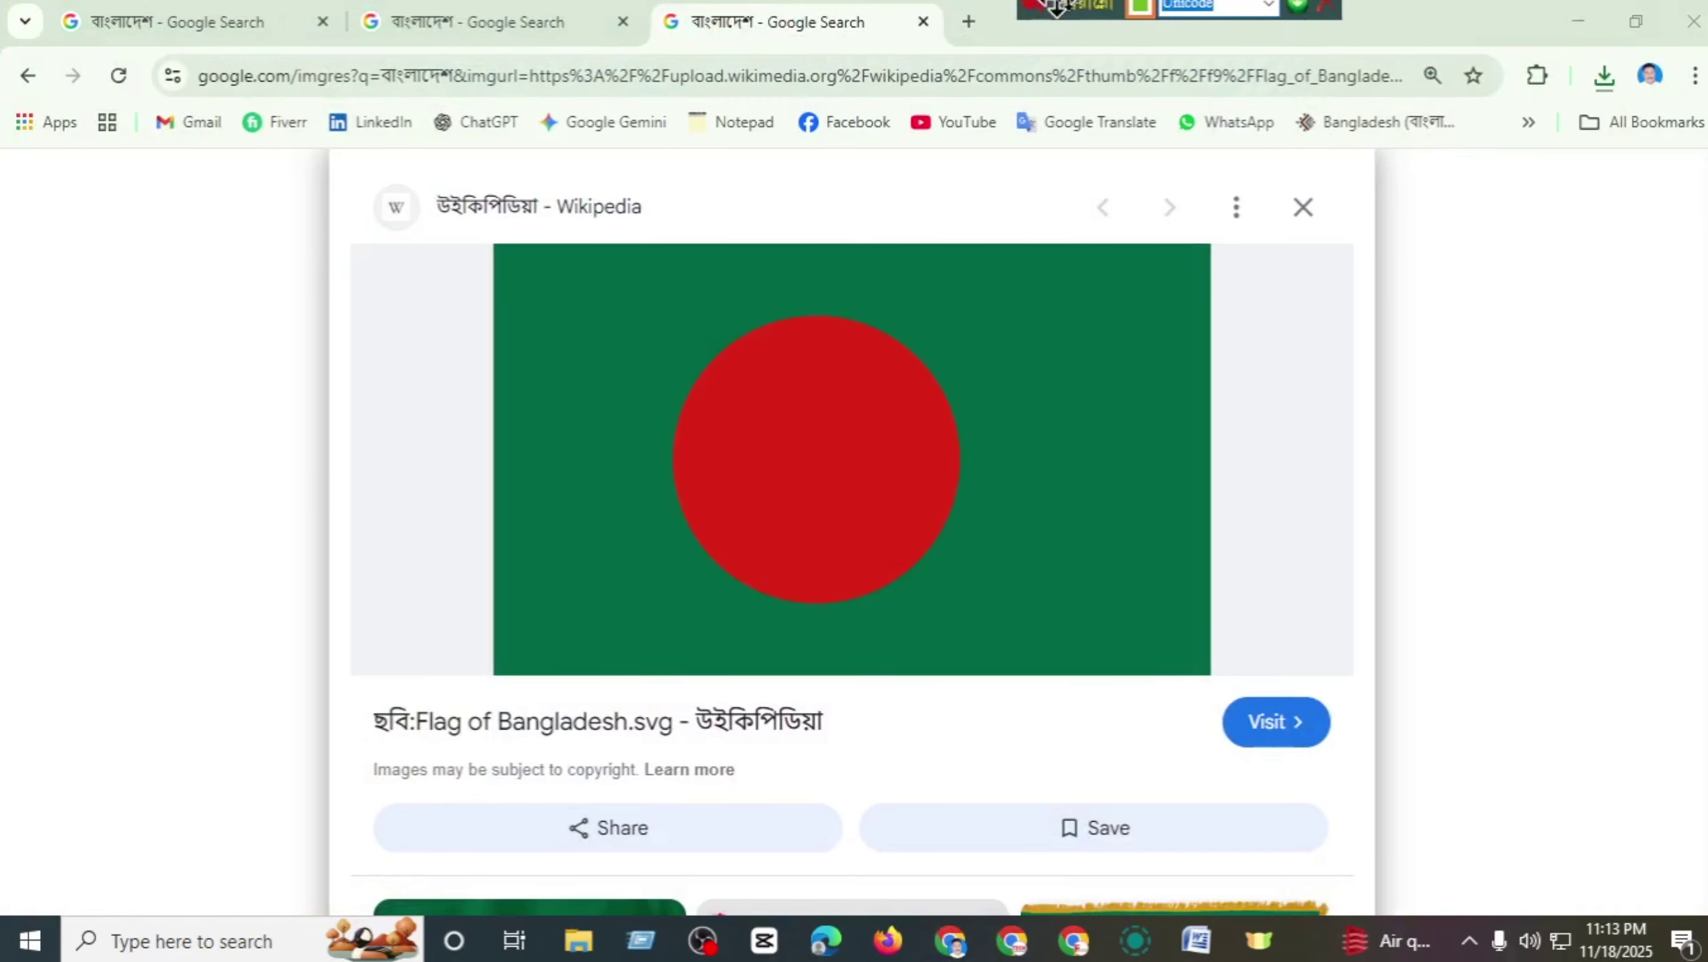
left_click(923, 21)
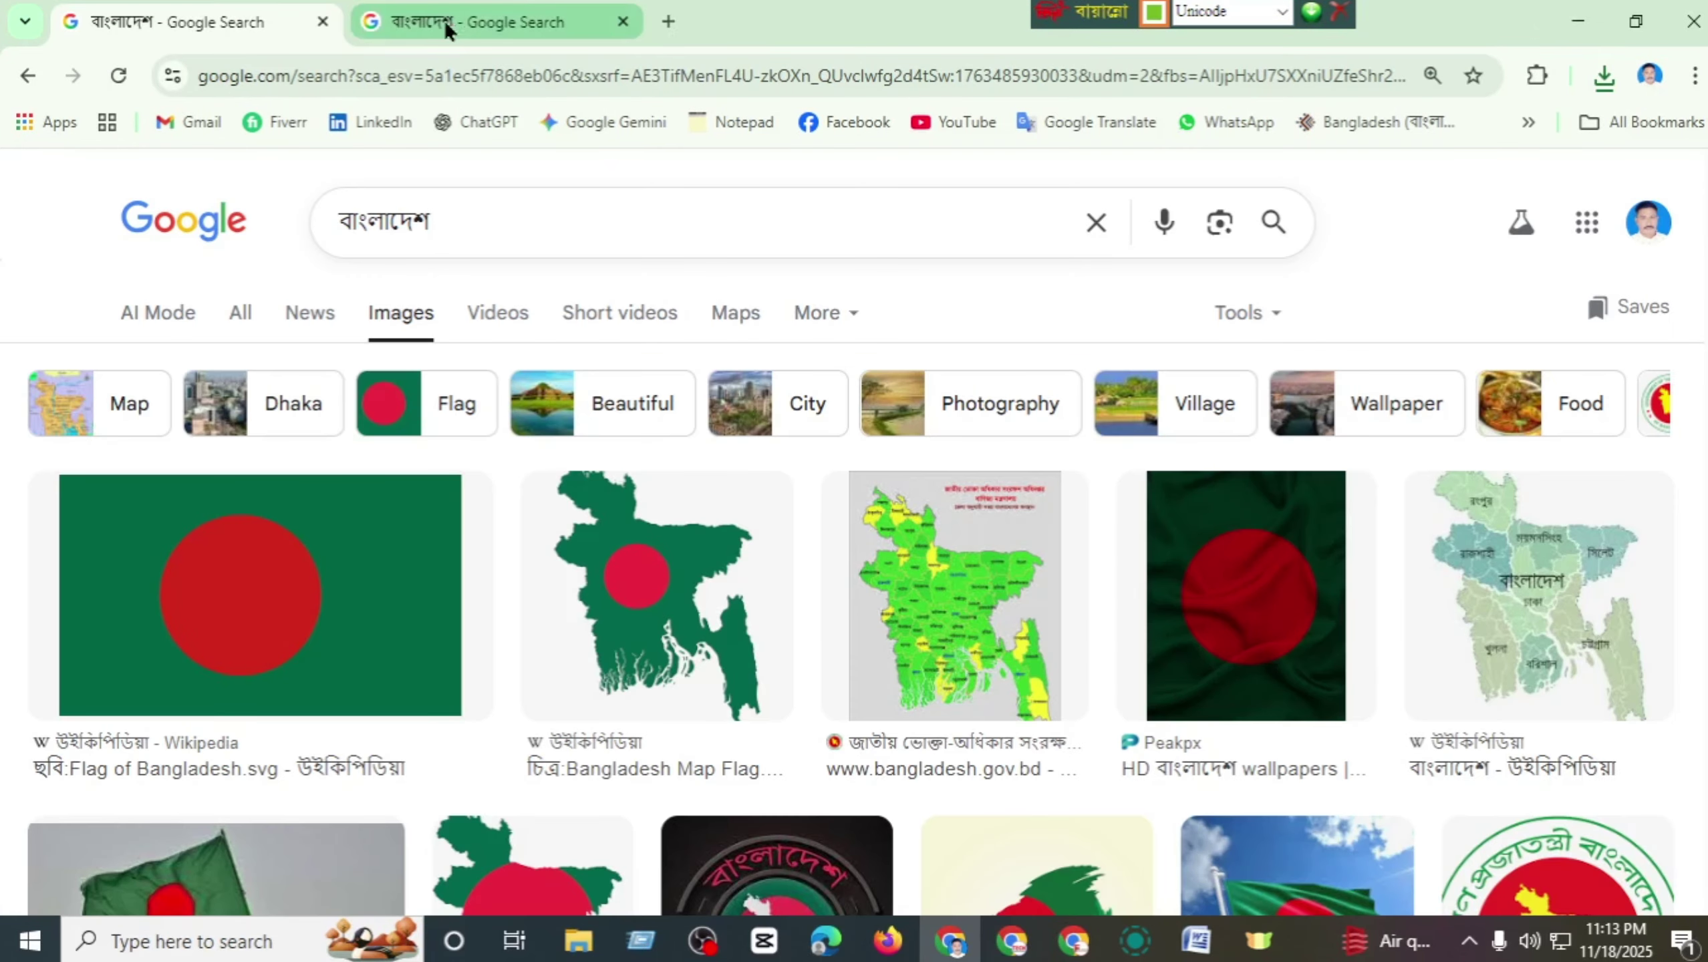
left_click(623, 23)
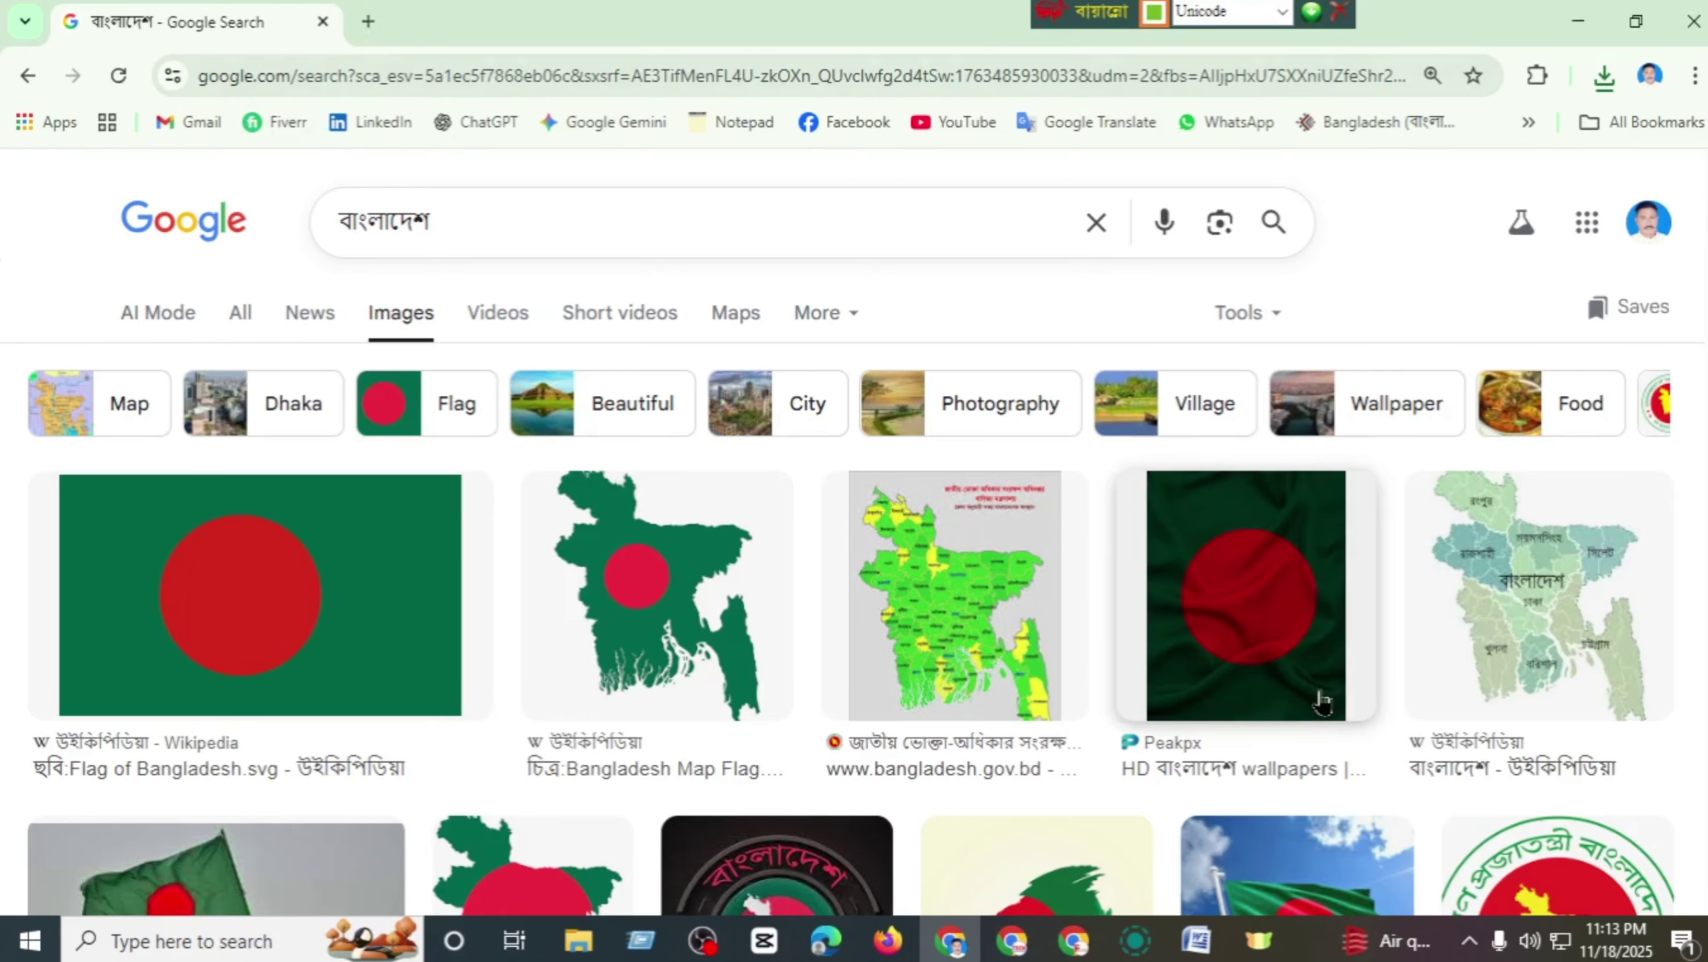
- Switch to Mouse Highlight, reapply its current pointer and click highlight settings, and minimize its window
left_click(1270, 940)
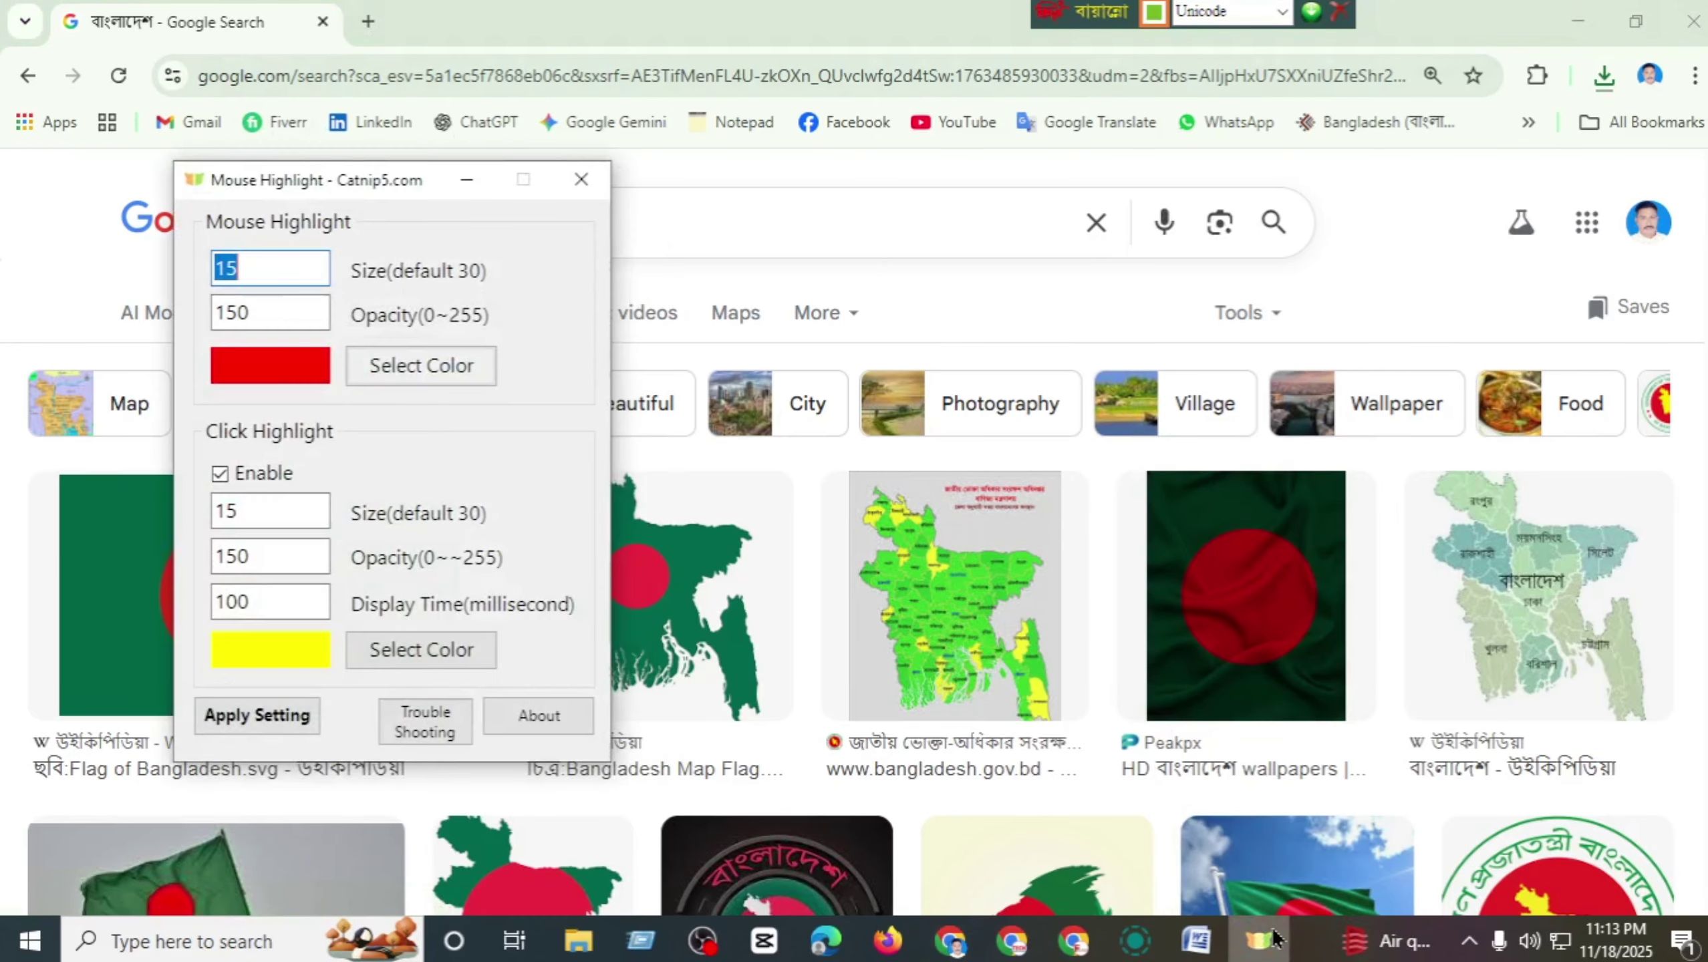
left_click(461, 178)
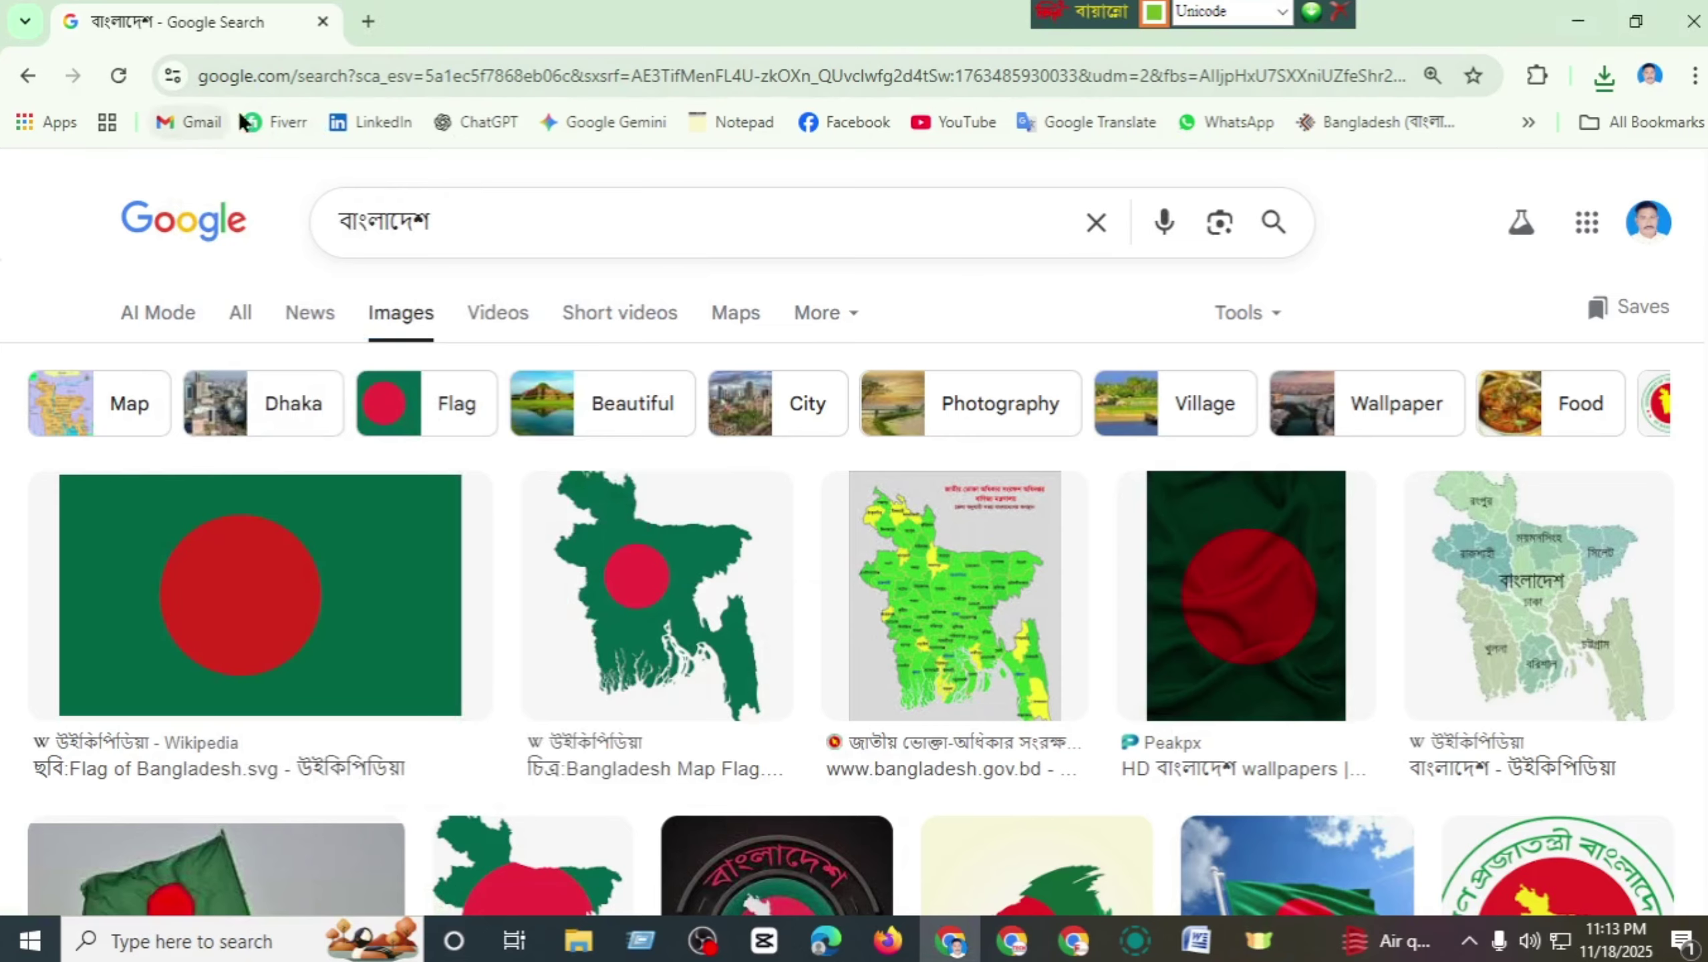
left_click(1271, 942)
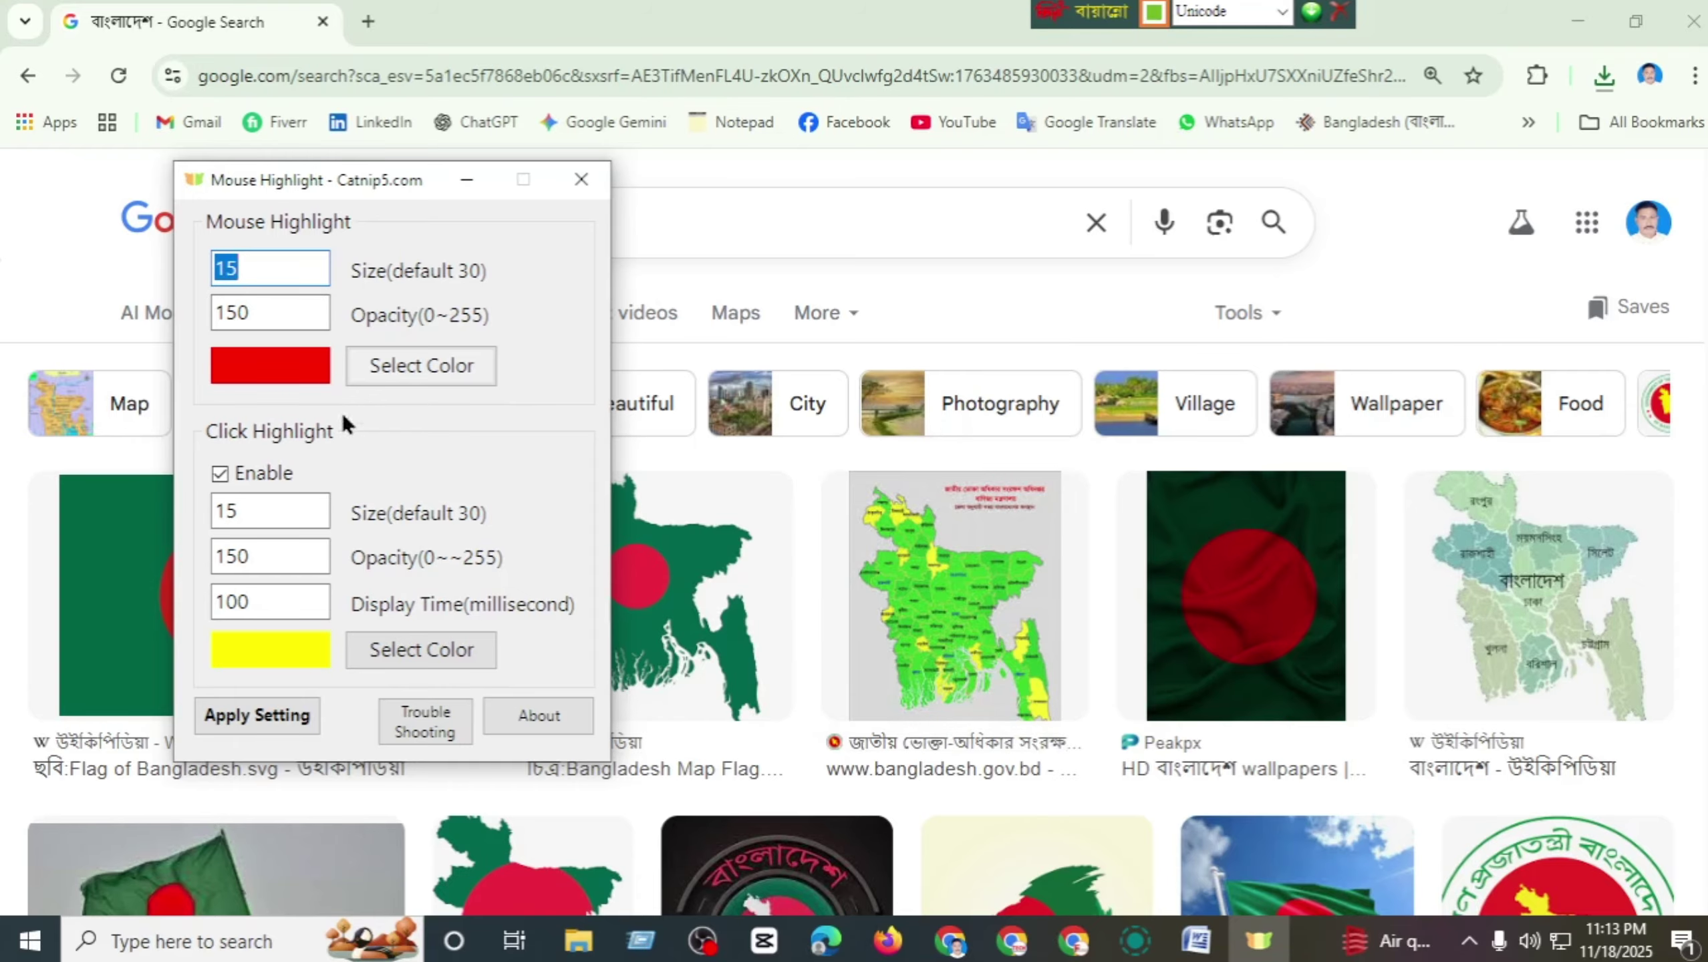
left_click(257, 714)
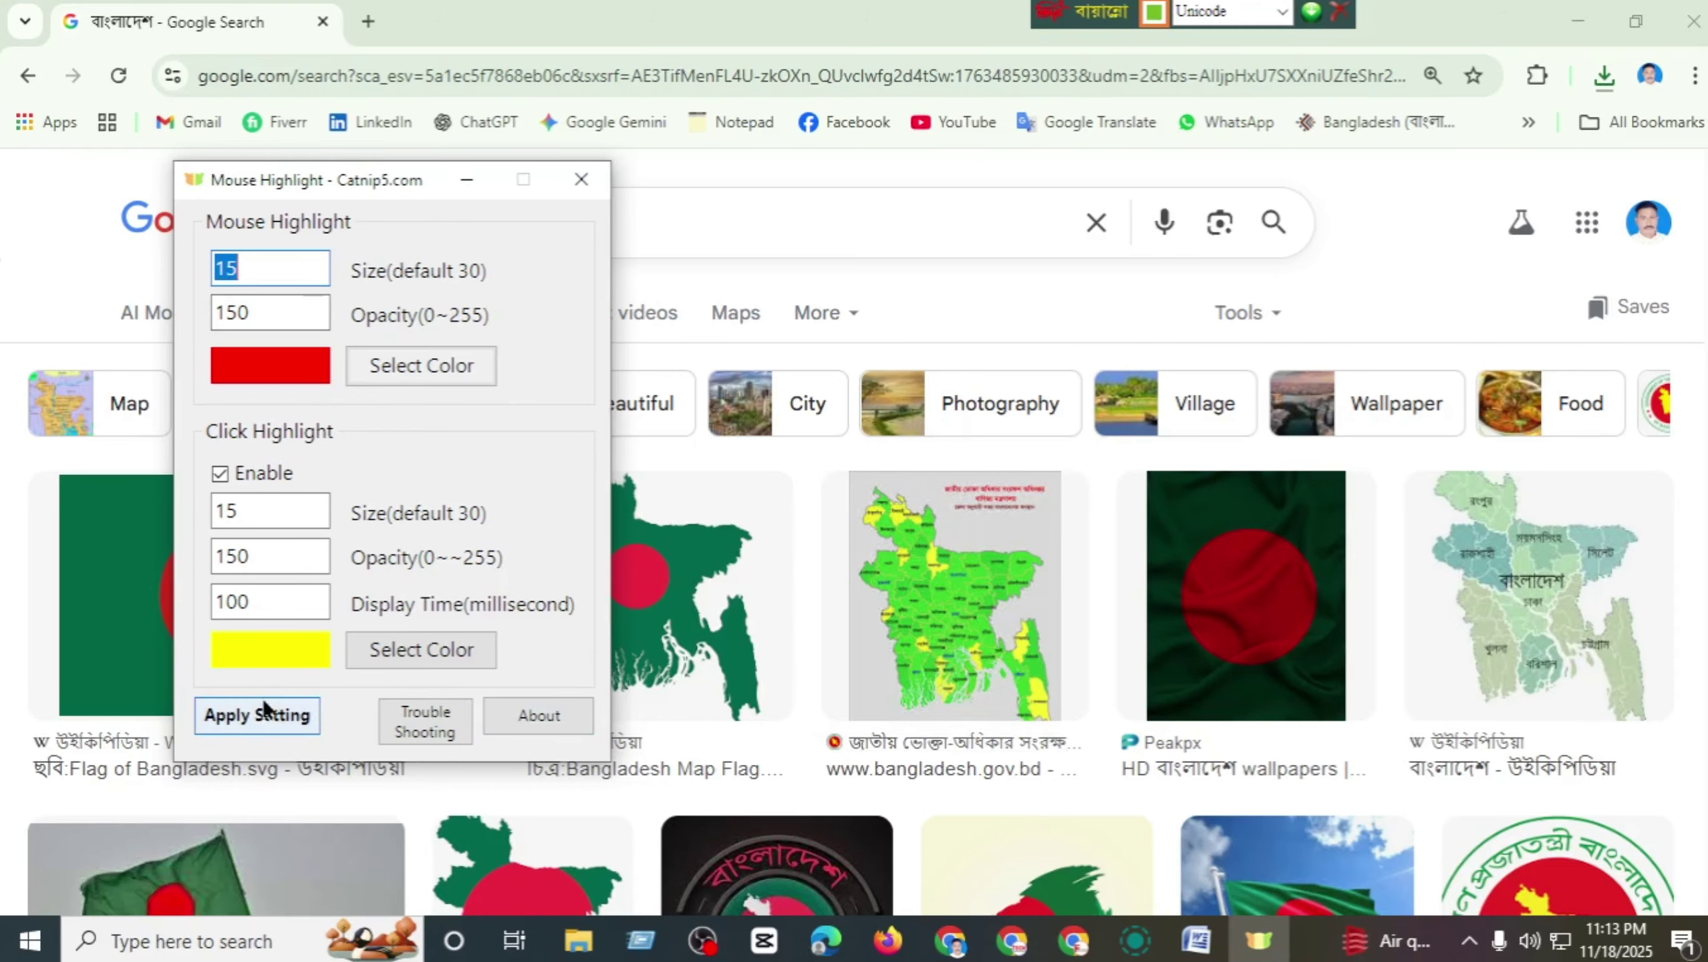
left_click(477, 179)
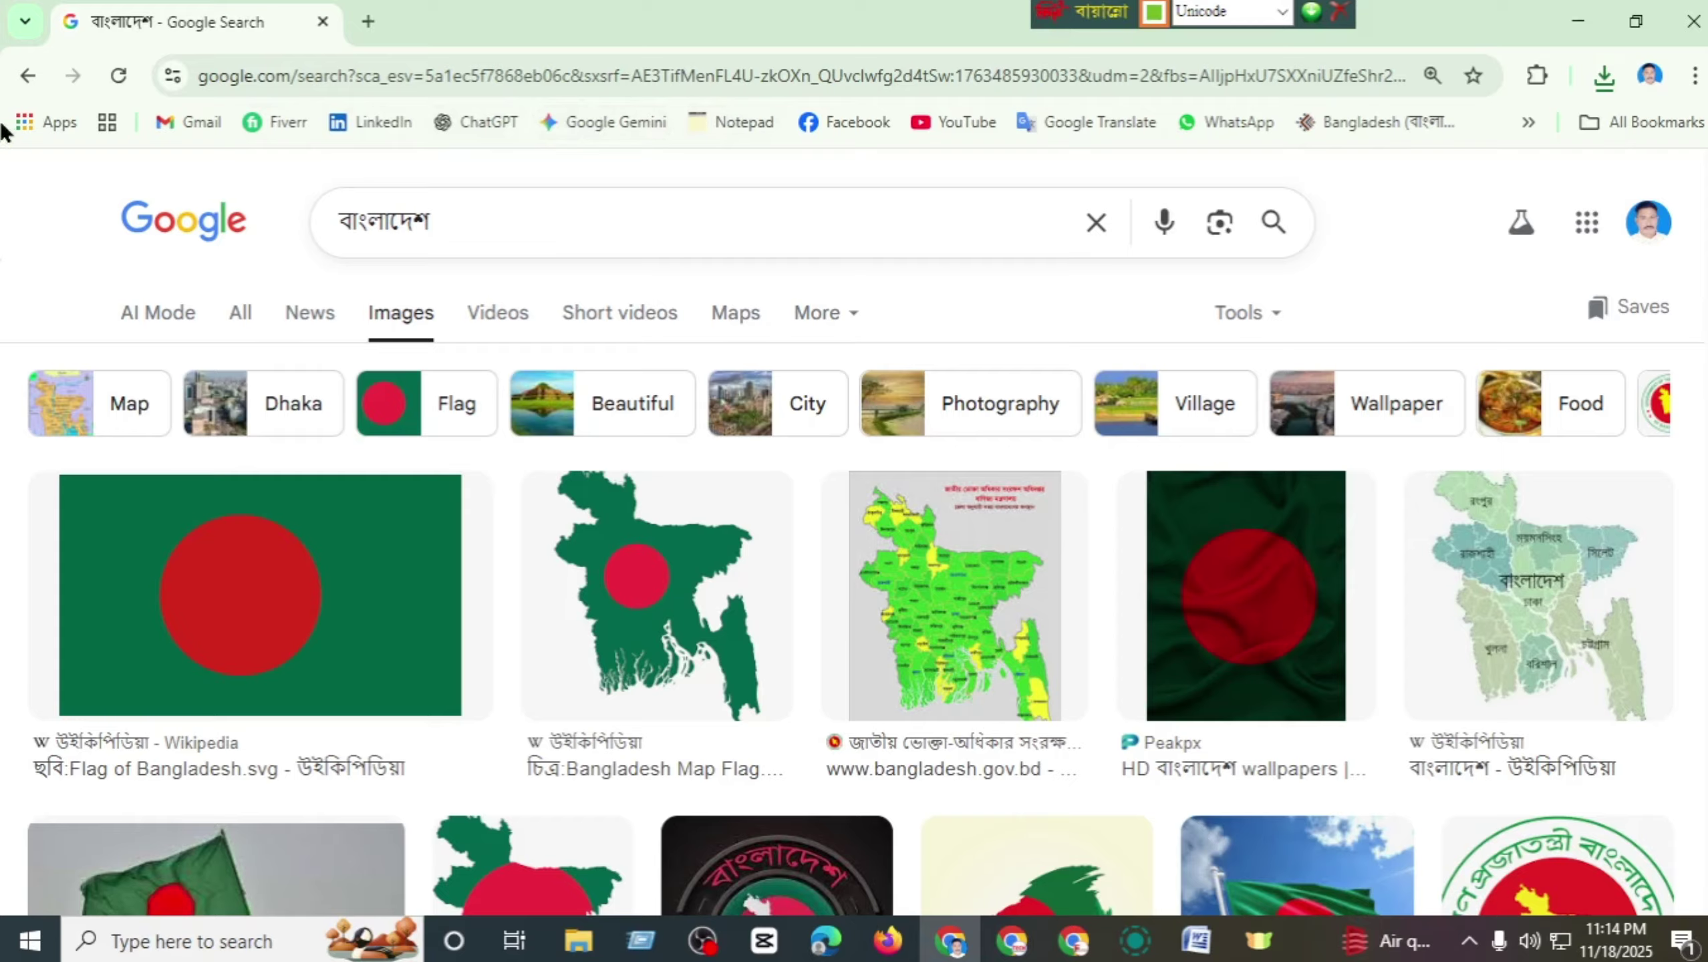
- Load the bookmarked Gmail inbox in the search tab and add a blank browser tab beside it, ending on the inbox
left_click(198, 117)
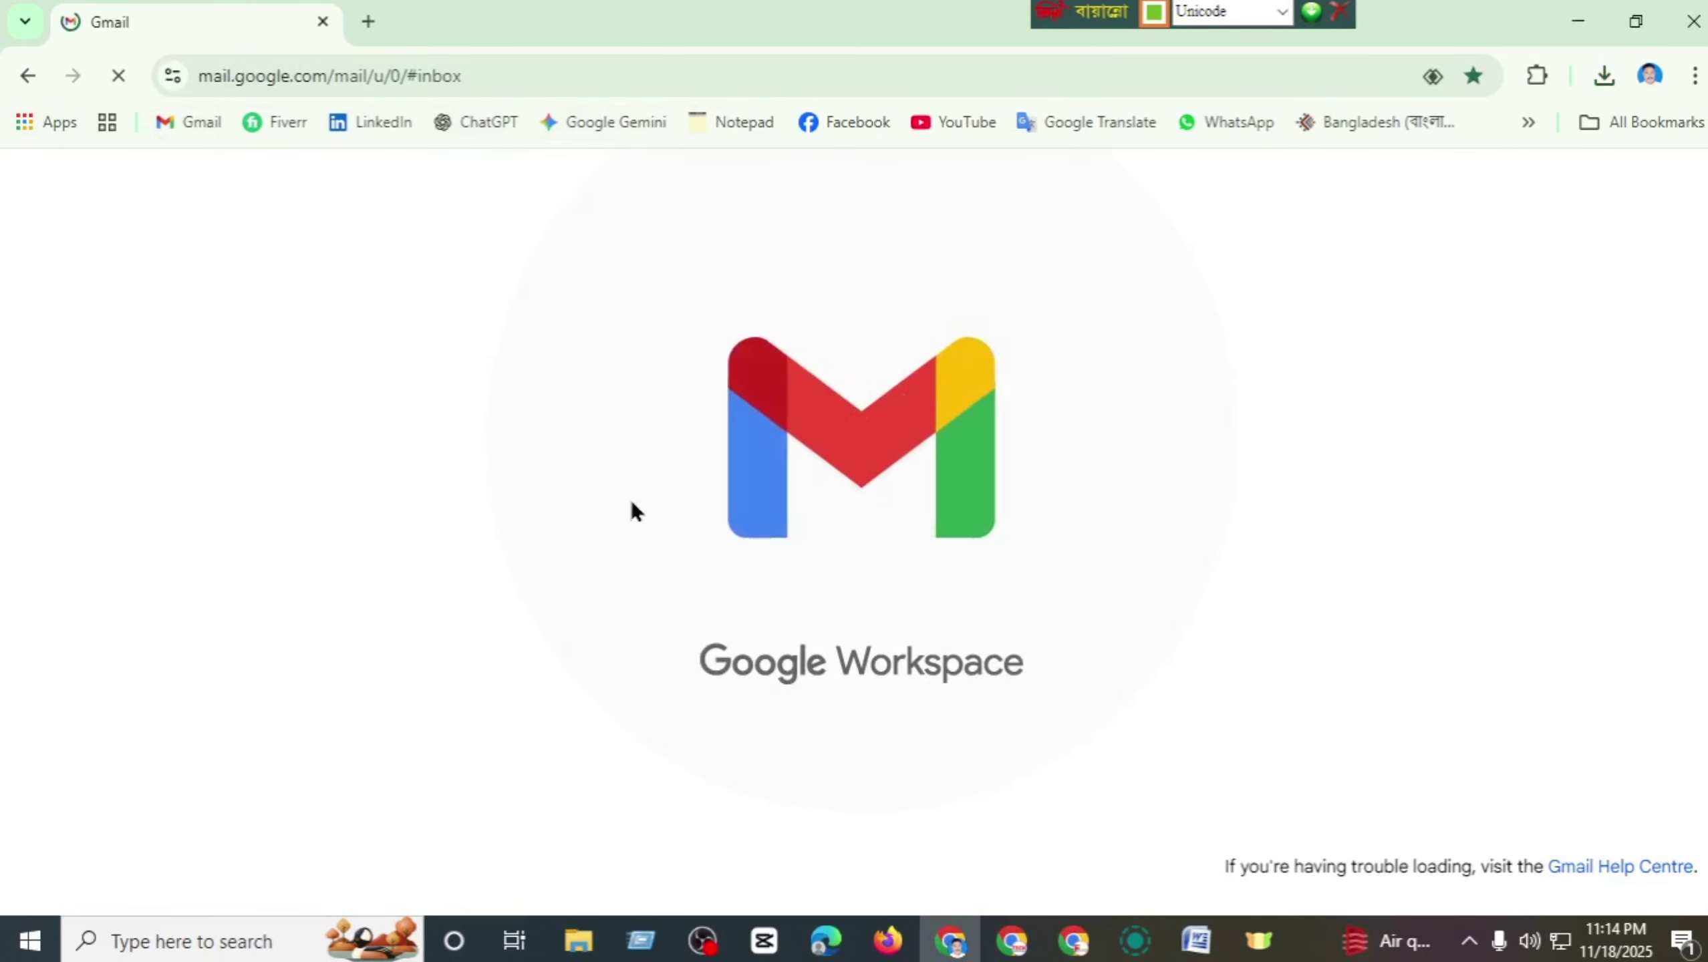
left_click(368, 21)
left_click(352, 69)
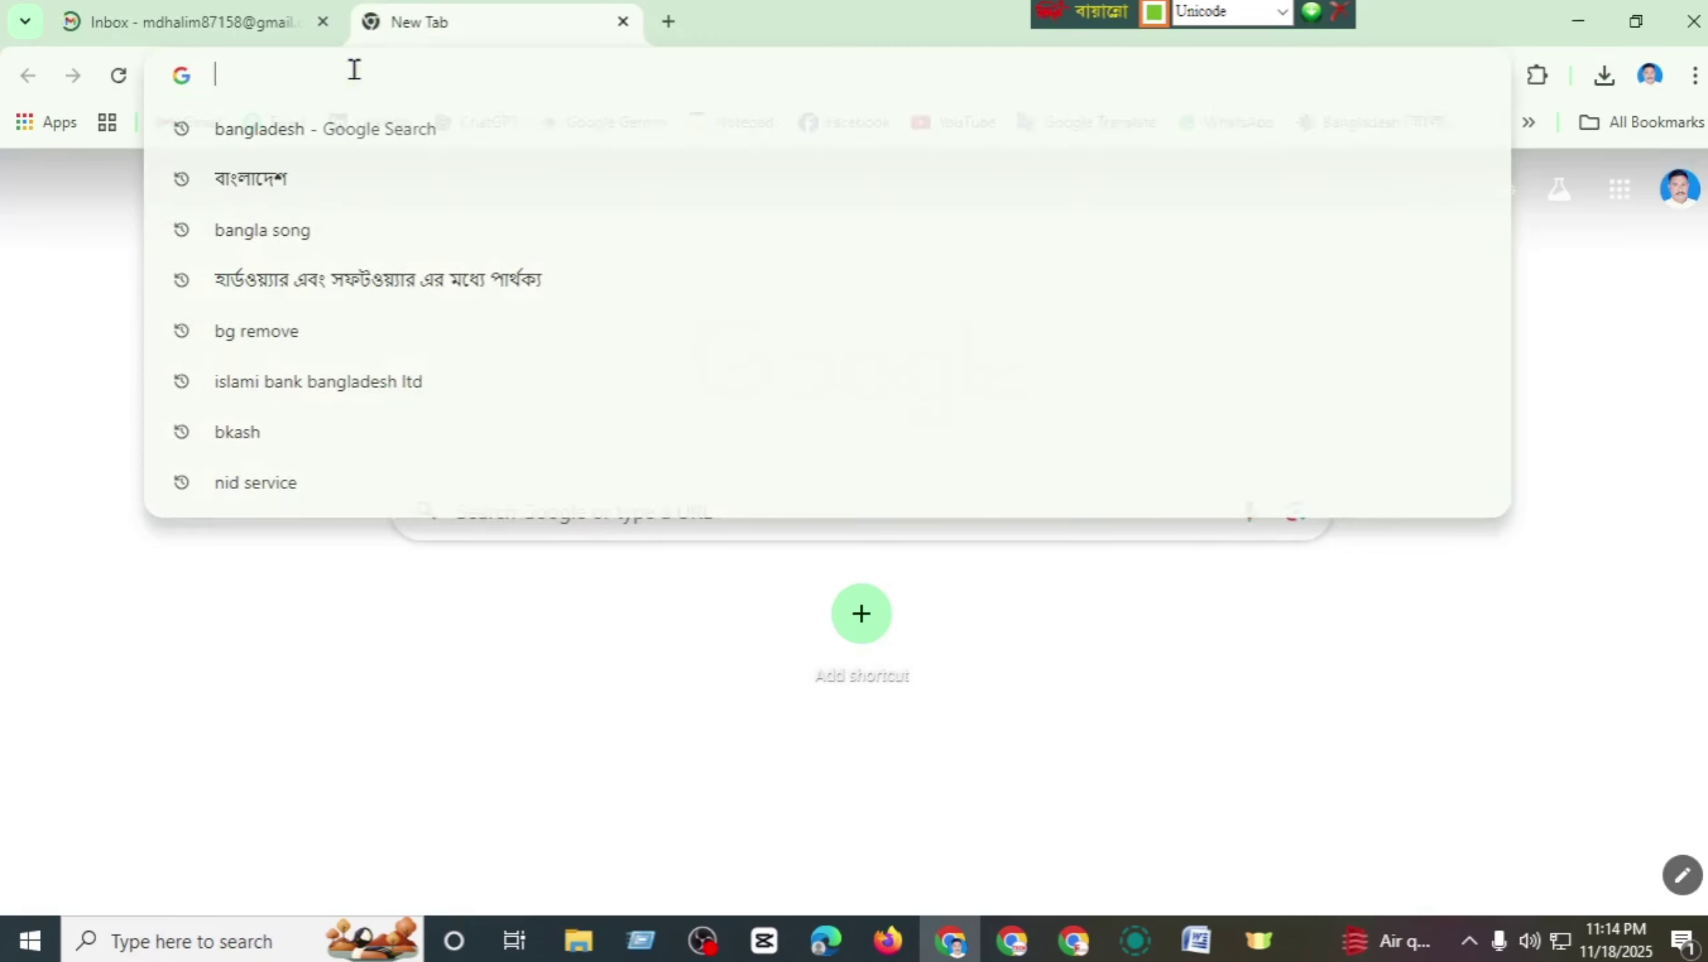
type("ু")
key("BackSpace")
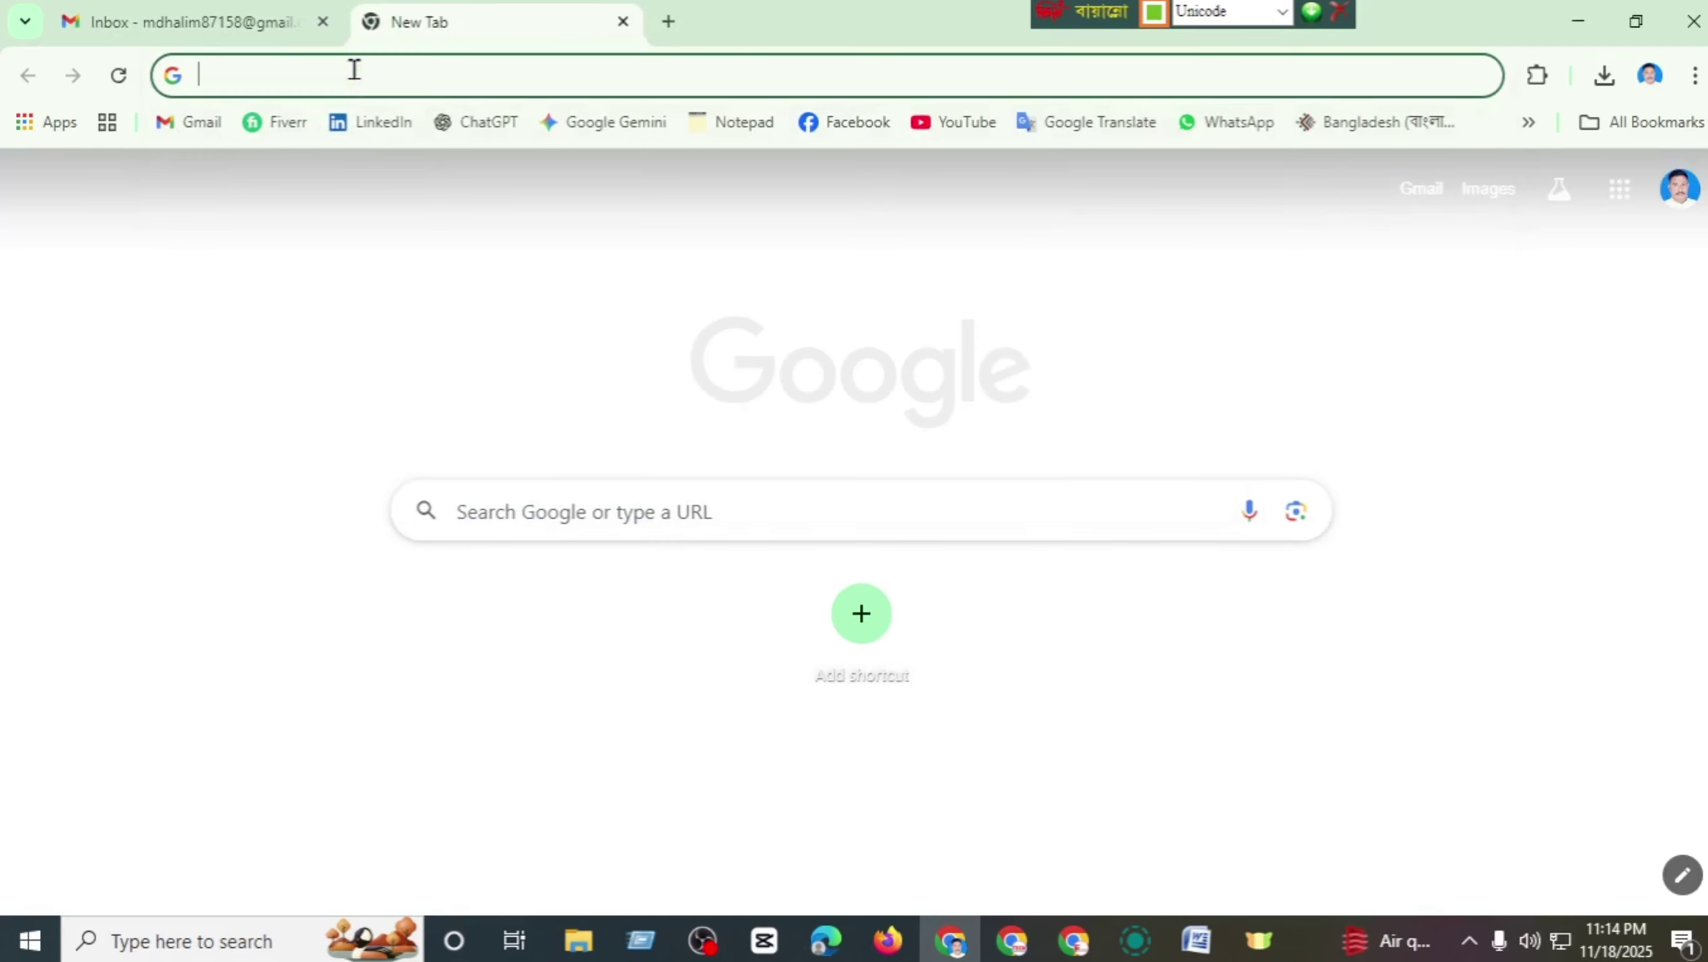
left_click(118, 20)
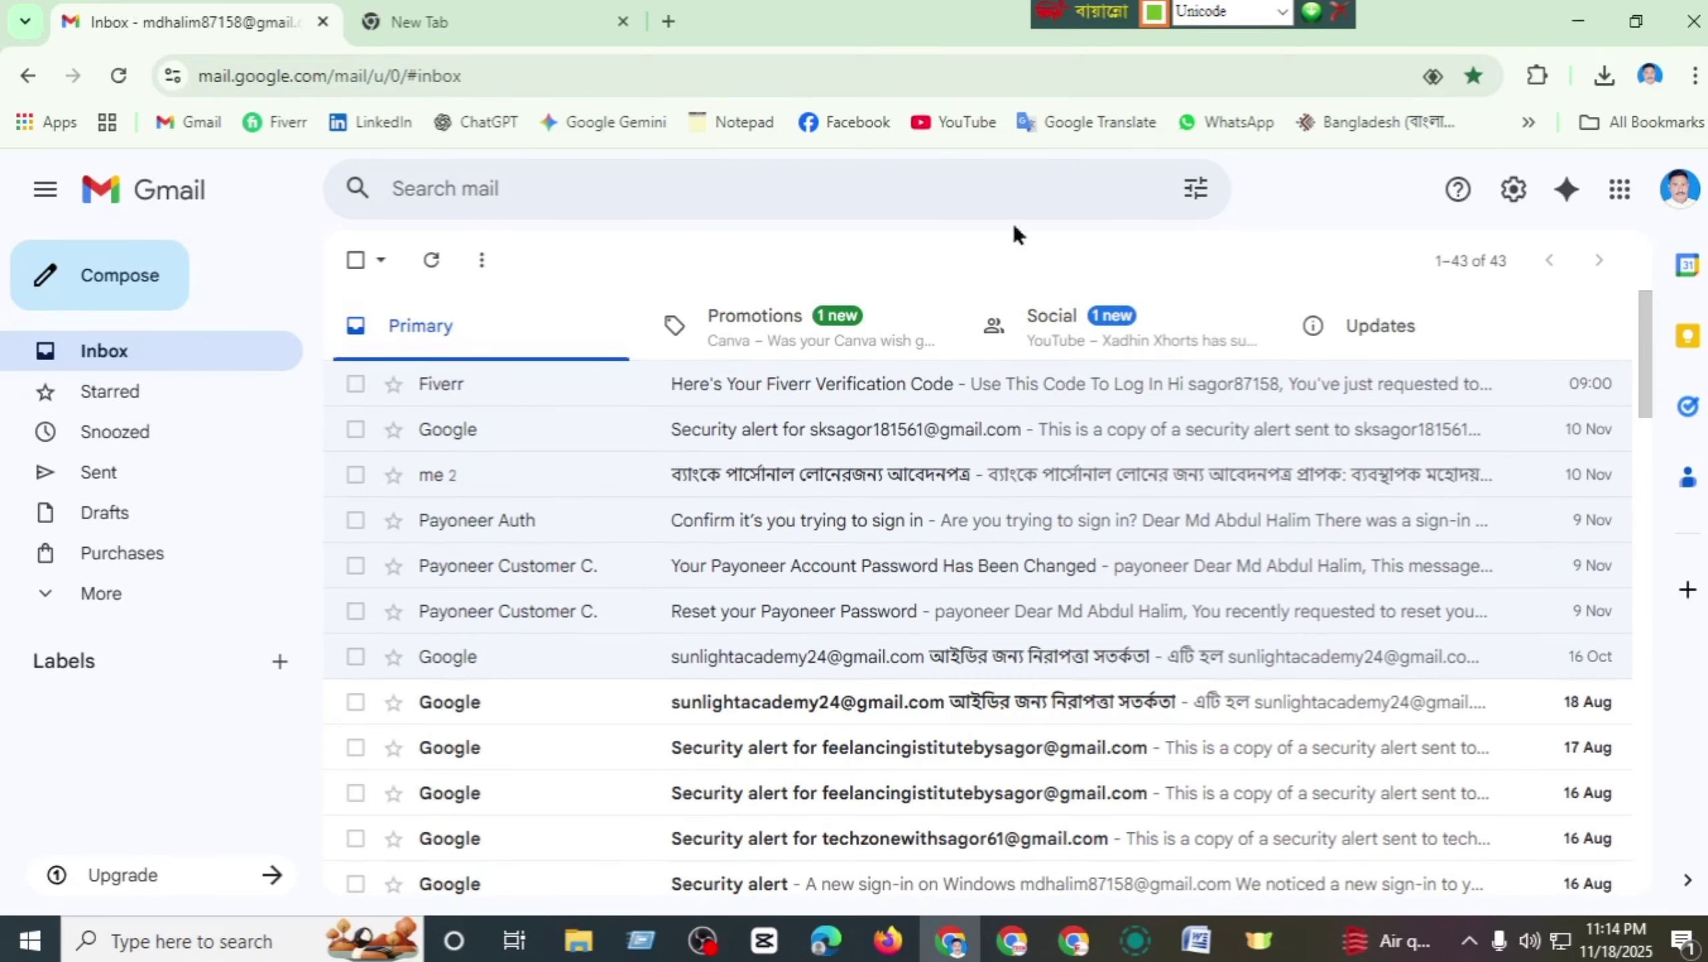
- Start a new email, address it to the signed-in account's own e-mail copied from the account details, and go to the subject
left_click(139, 278)
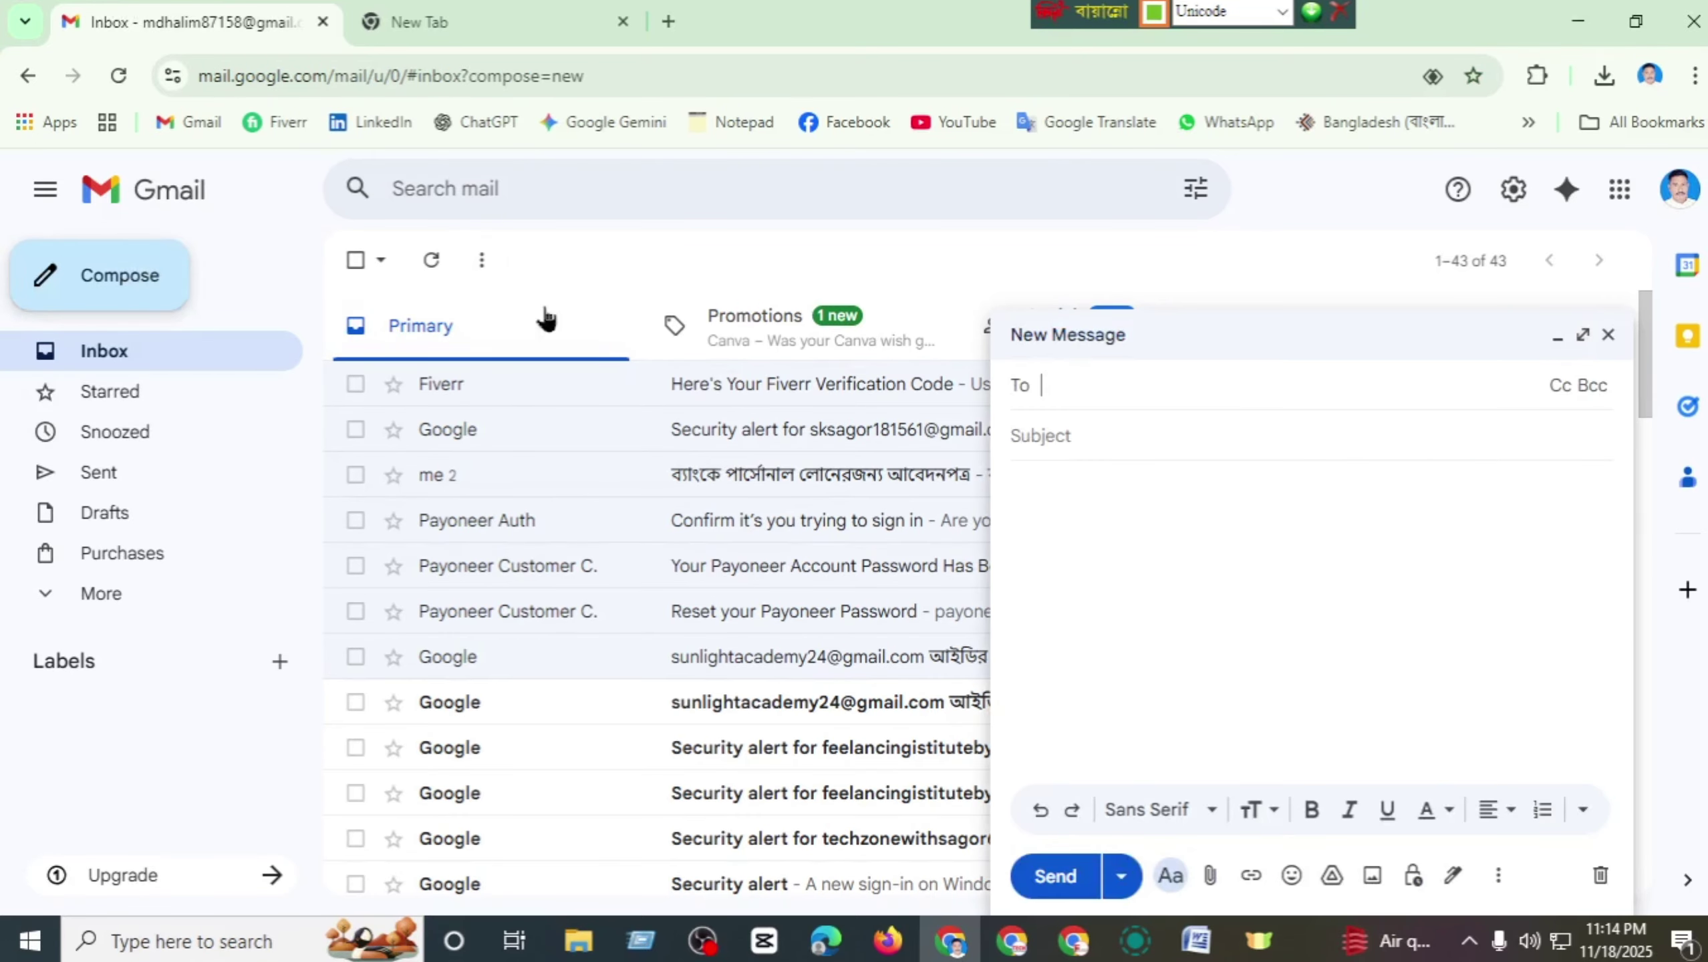
left_click(1679, 202)
triple_click(1460, 269)
right_click(1462, 268)
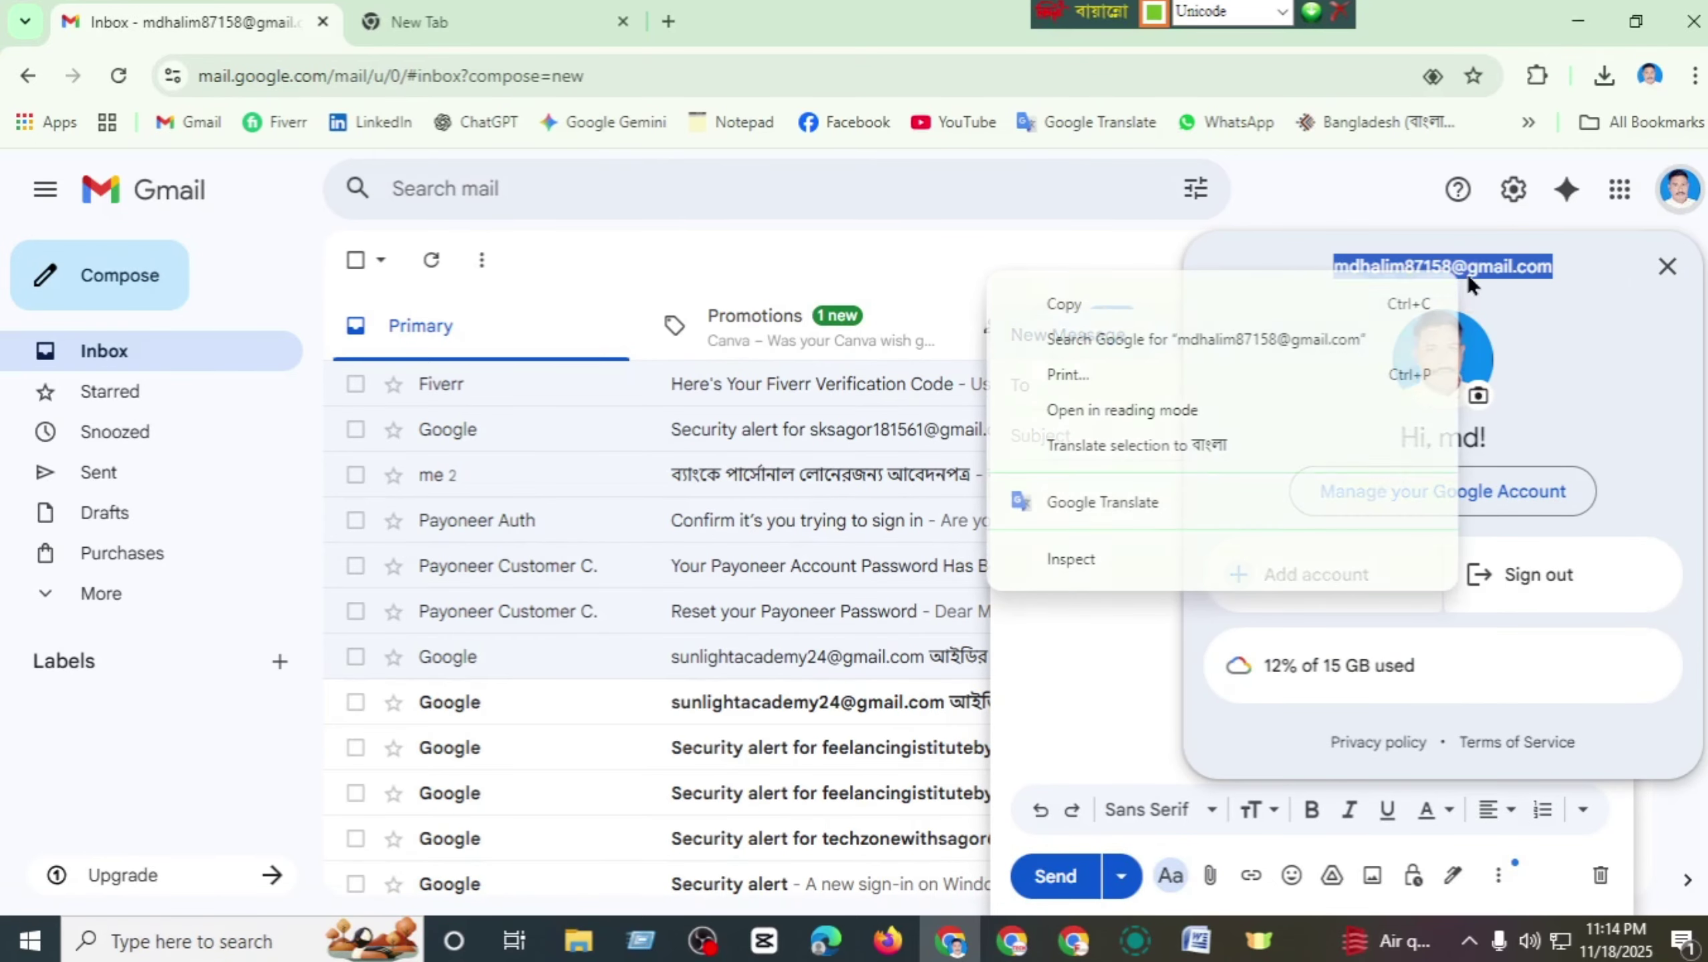
left_click(1410, 297)
left_click(1047, 375)
right_click(1049, 372)
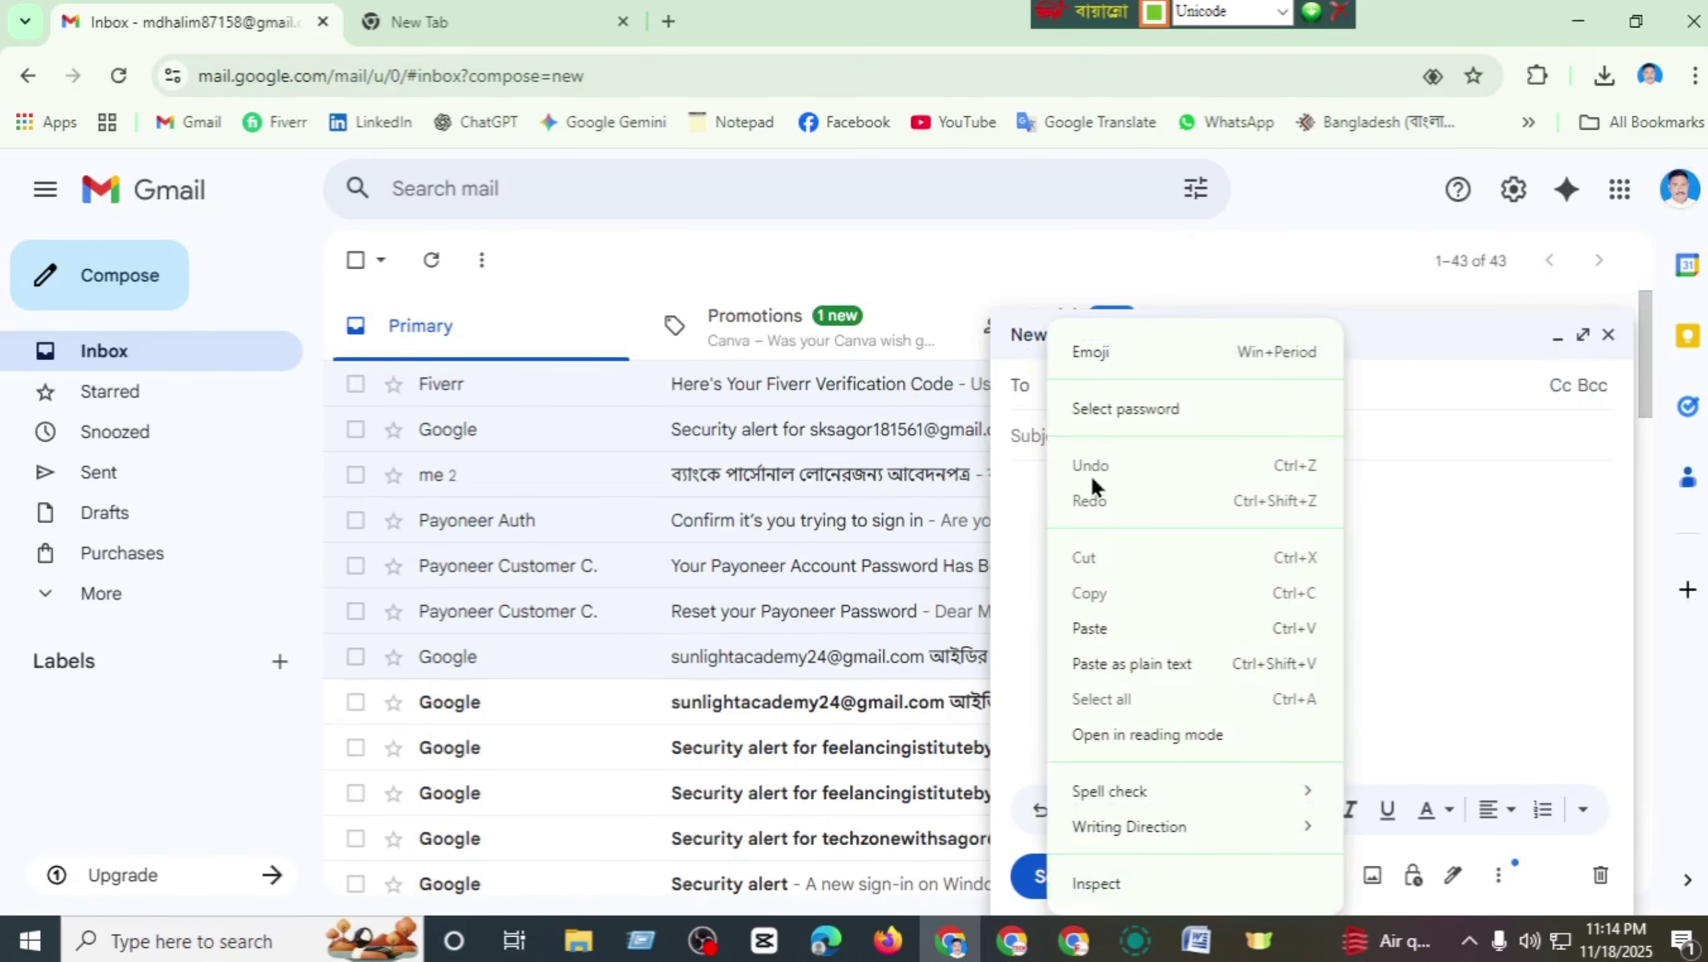
left_click(1096, 622)
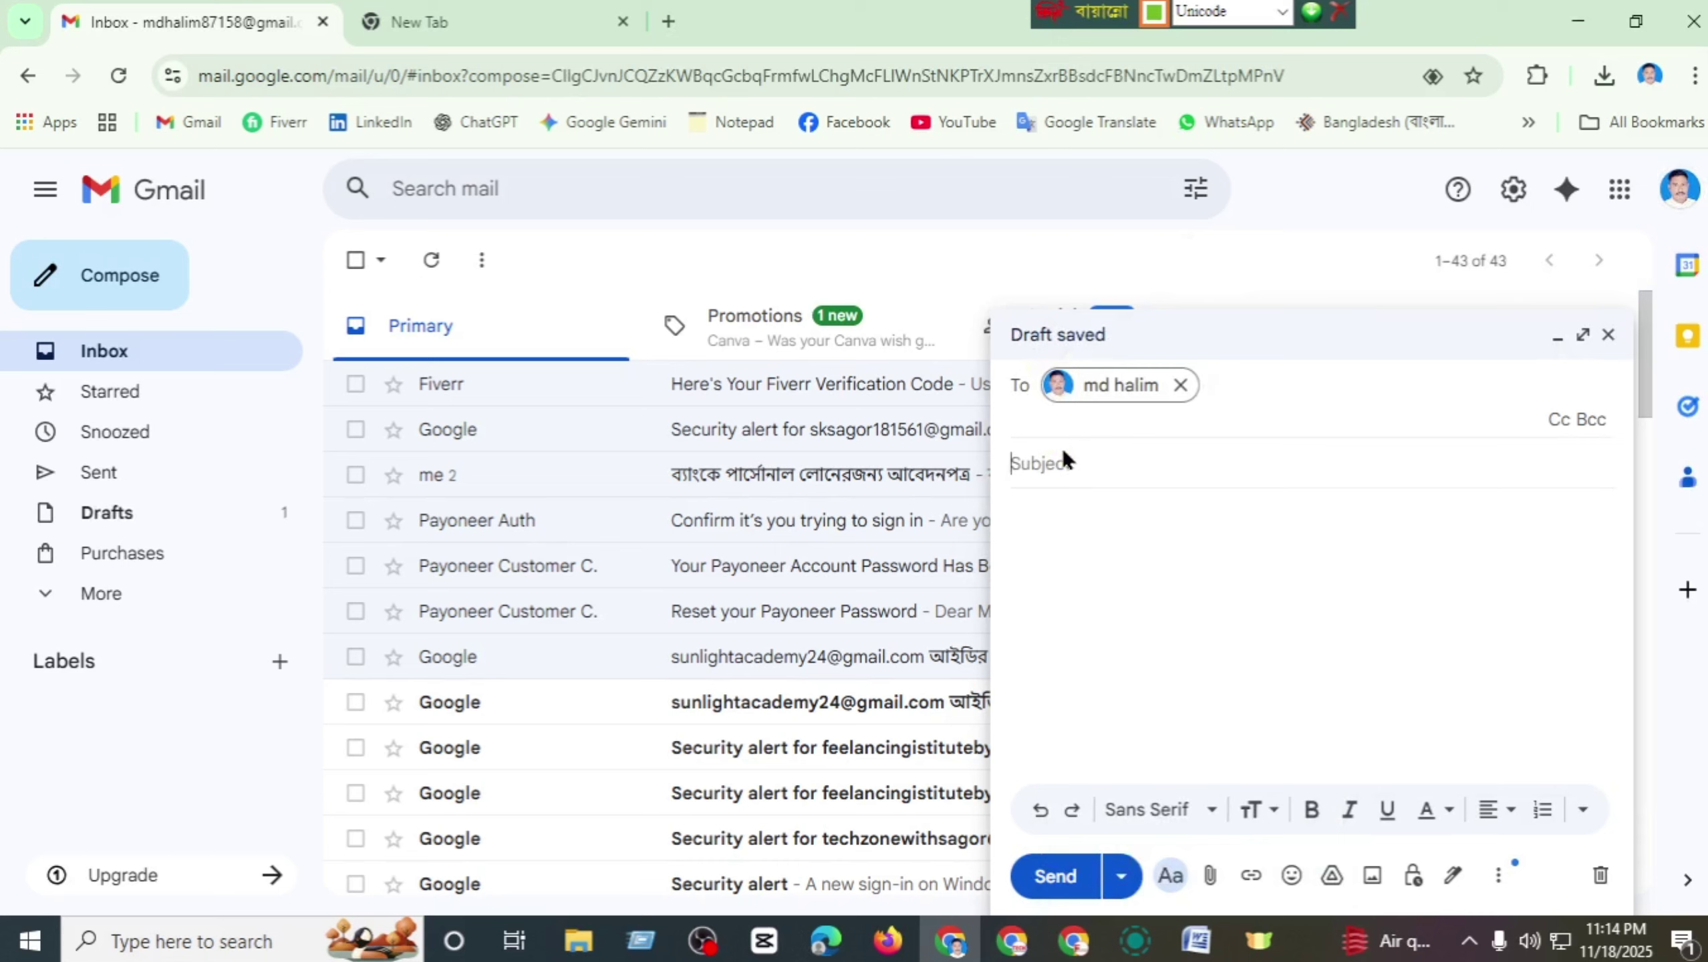
left_click(1062, 449)
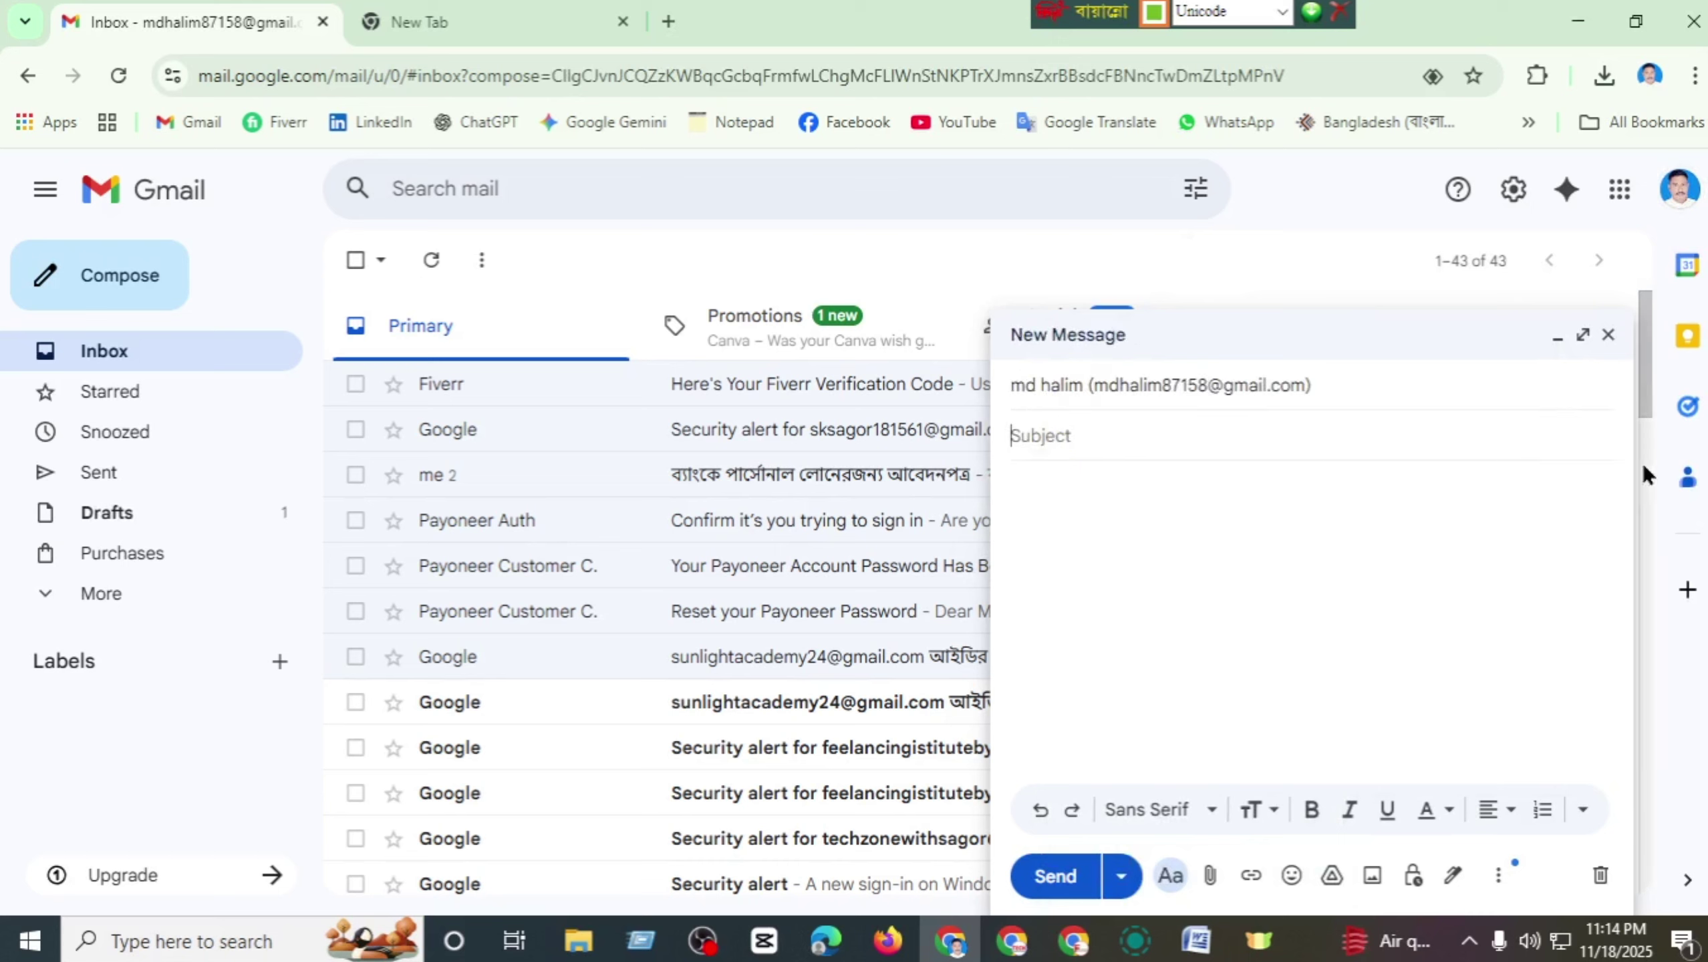
- Enter ছবি as the email's subject and place the cursor in the message body
type("ড়হ")
key("BackSpace")
key("BackSpace")
key("BackSpace")
key("BackSpace")
key("BackSpace")
key("BackSpace")
type("হ")
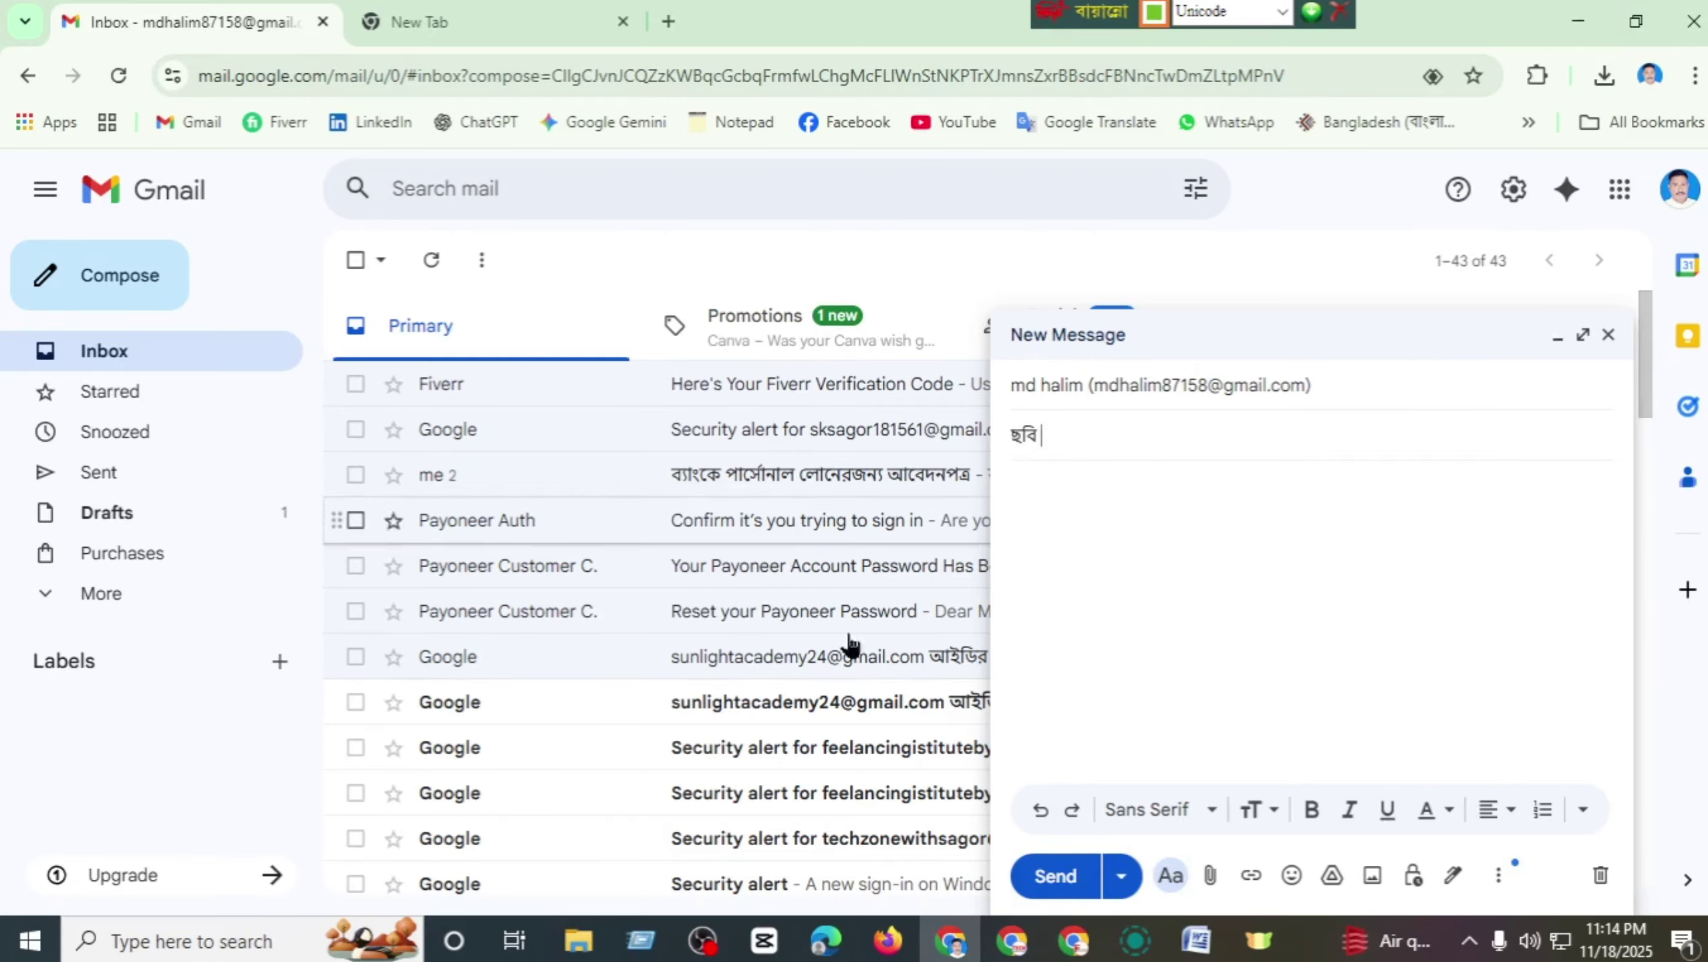
left_click(1105, 488)
- Search Google images for বাংলাদেশ in the blank tab and copy the link of the first Bangladesh flag image
left_click(480, 13)
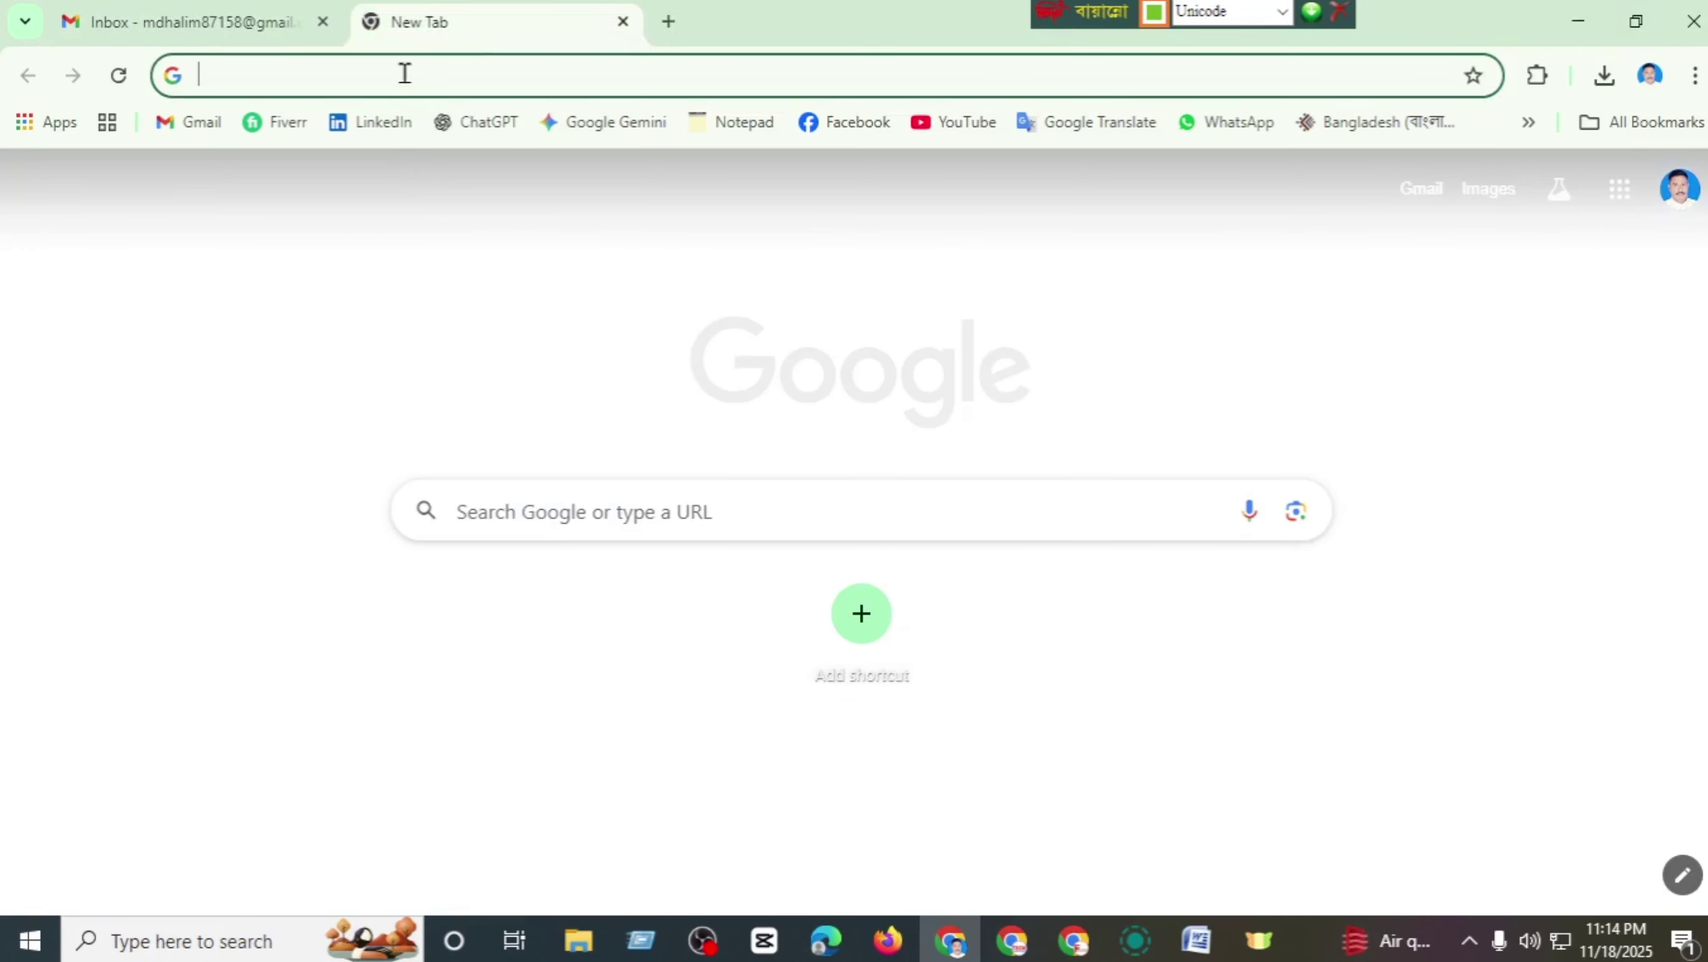
left_click(405, 69)
left_click(235, 177)
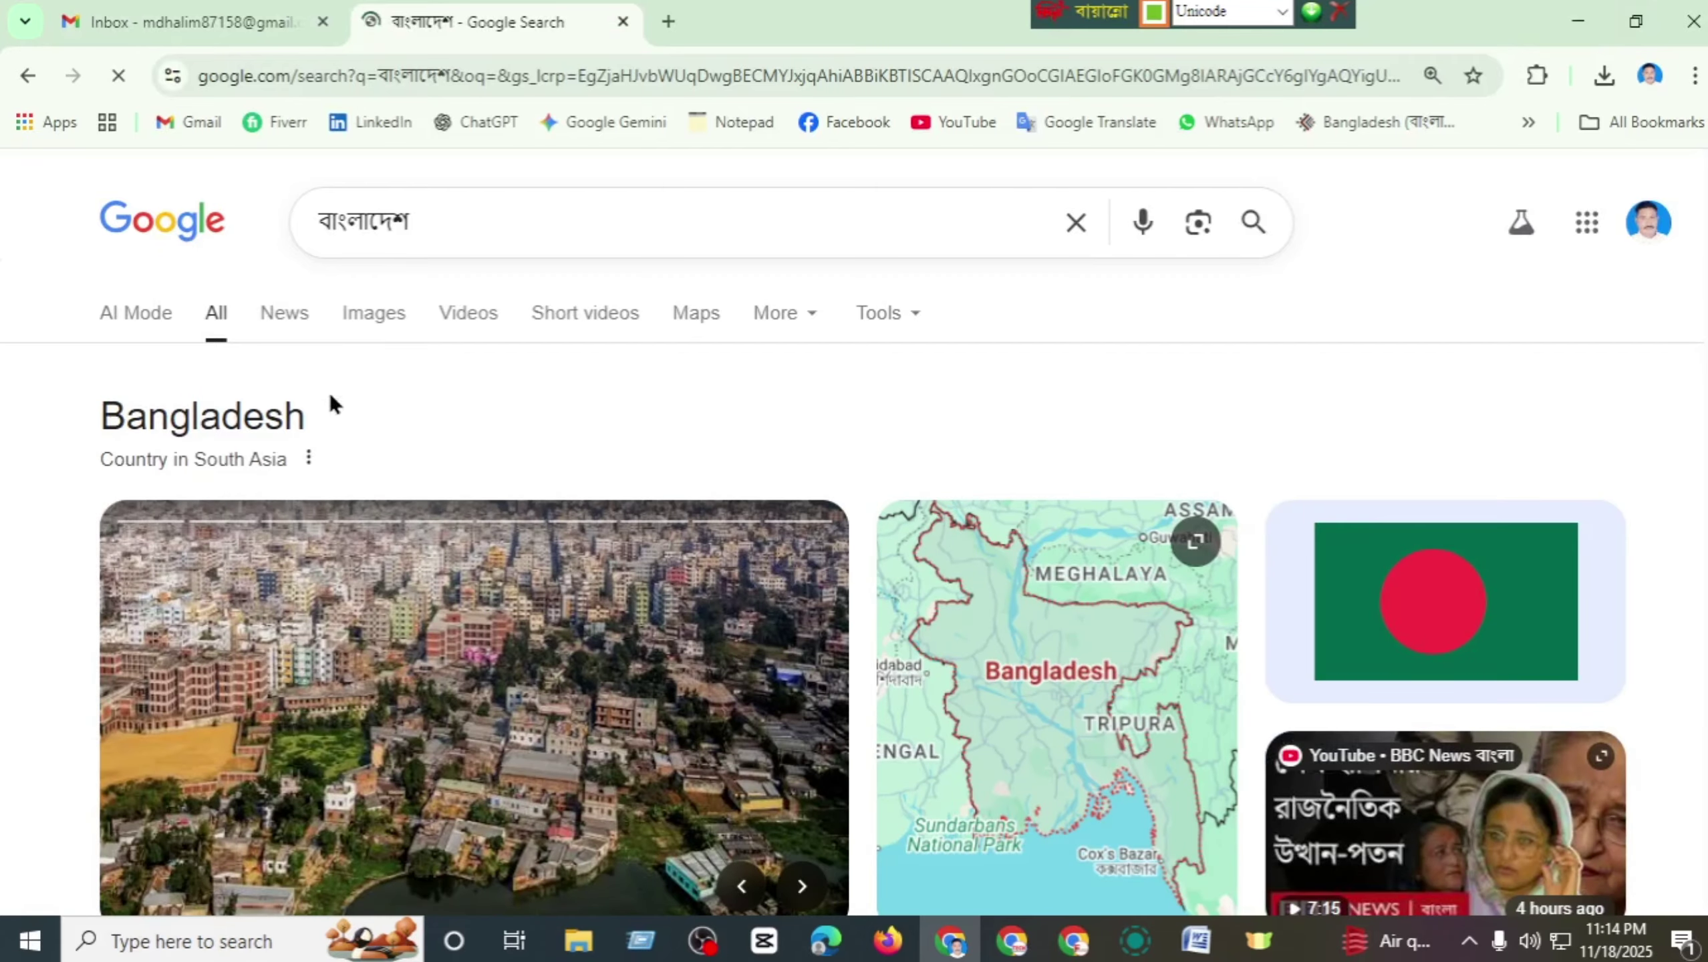
left_click(344, 325)
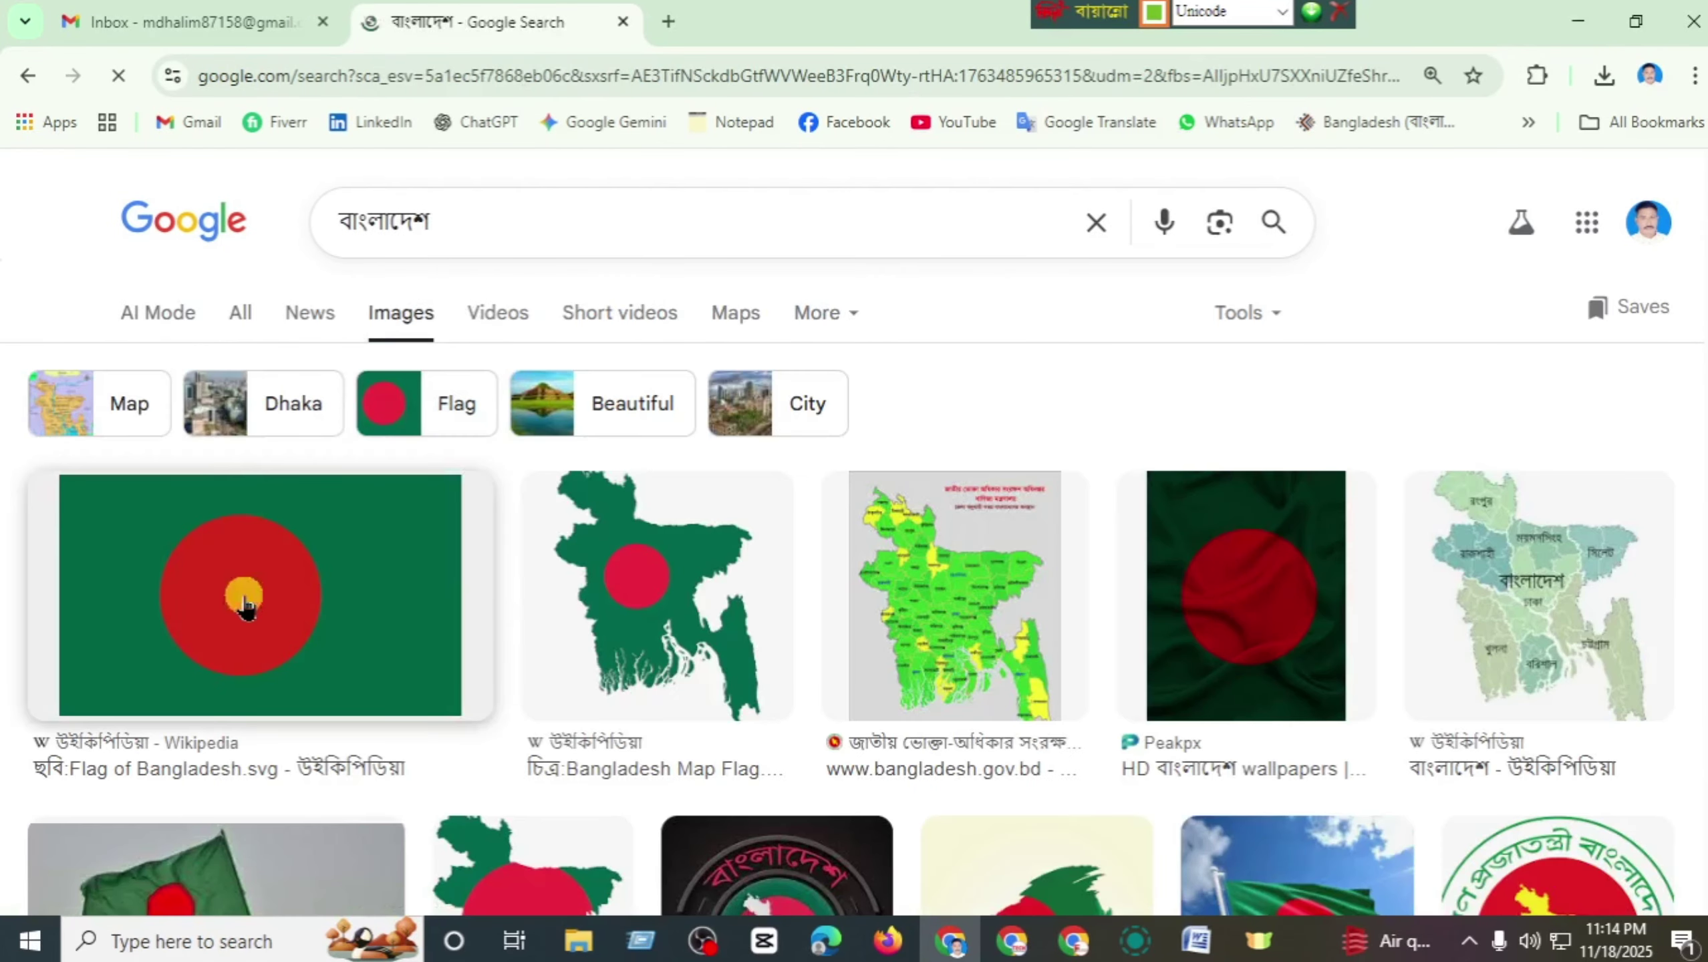
right_click(244, 598)
left_click(335, 307)
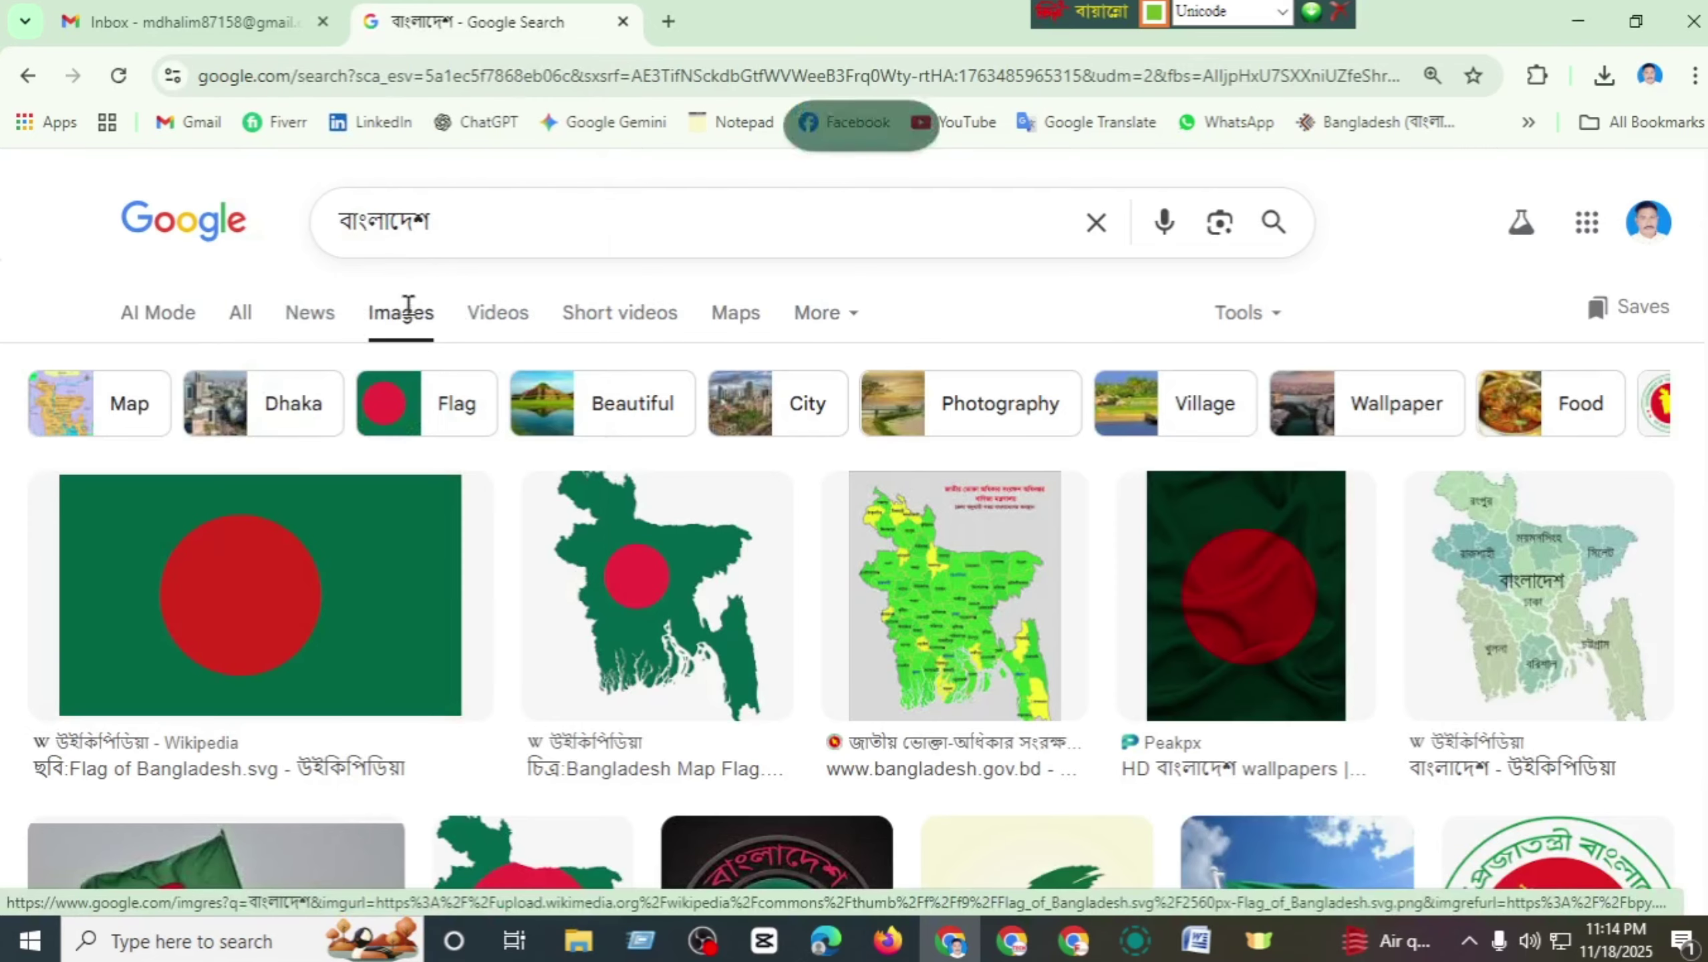
- Paste the flag image link into the email body in Gmail and send the message
left_click(188, 22)
right_click(1071, 502)
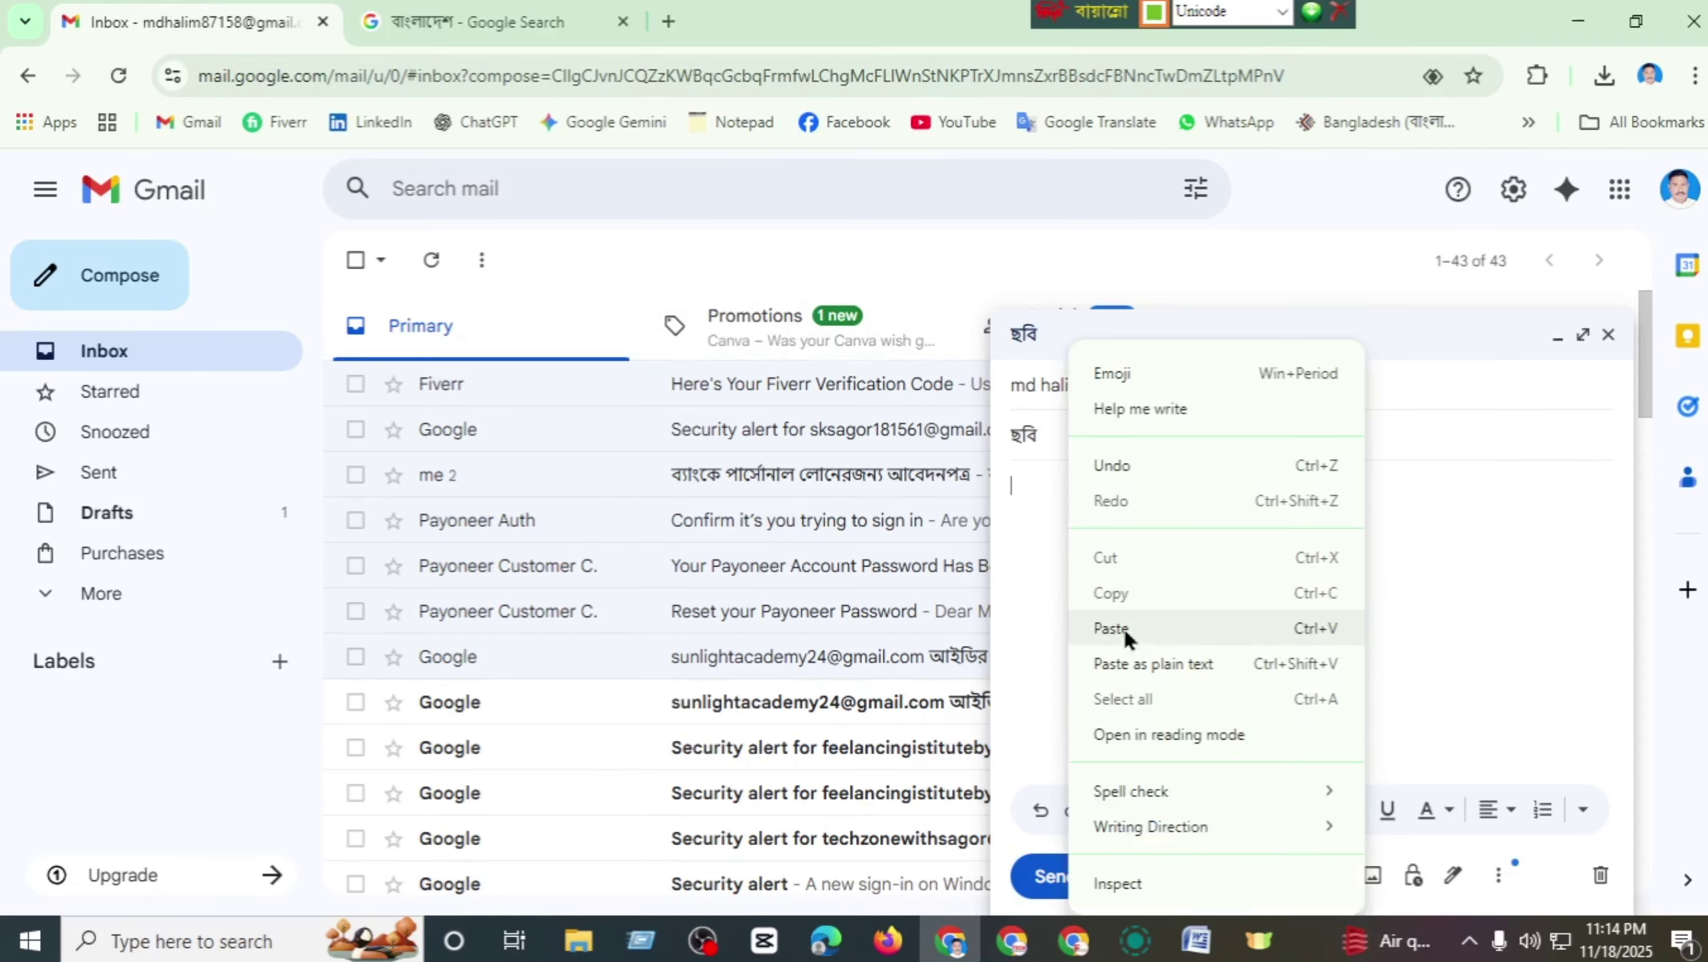
left_click(1115, 627)
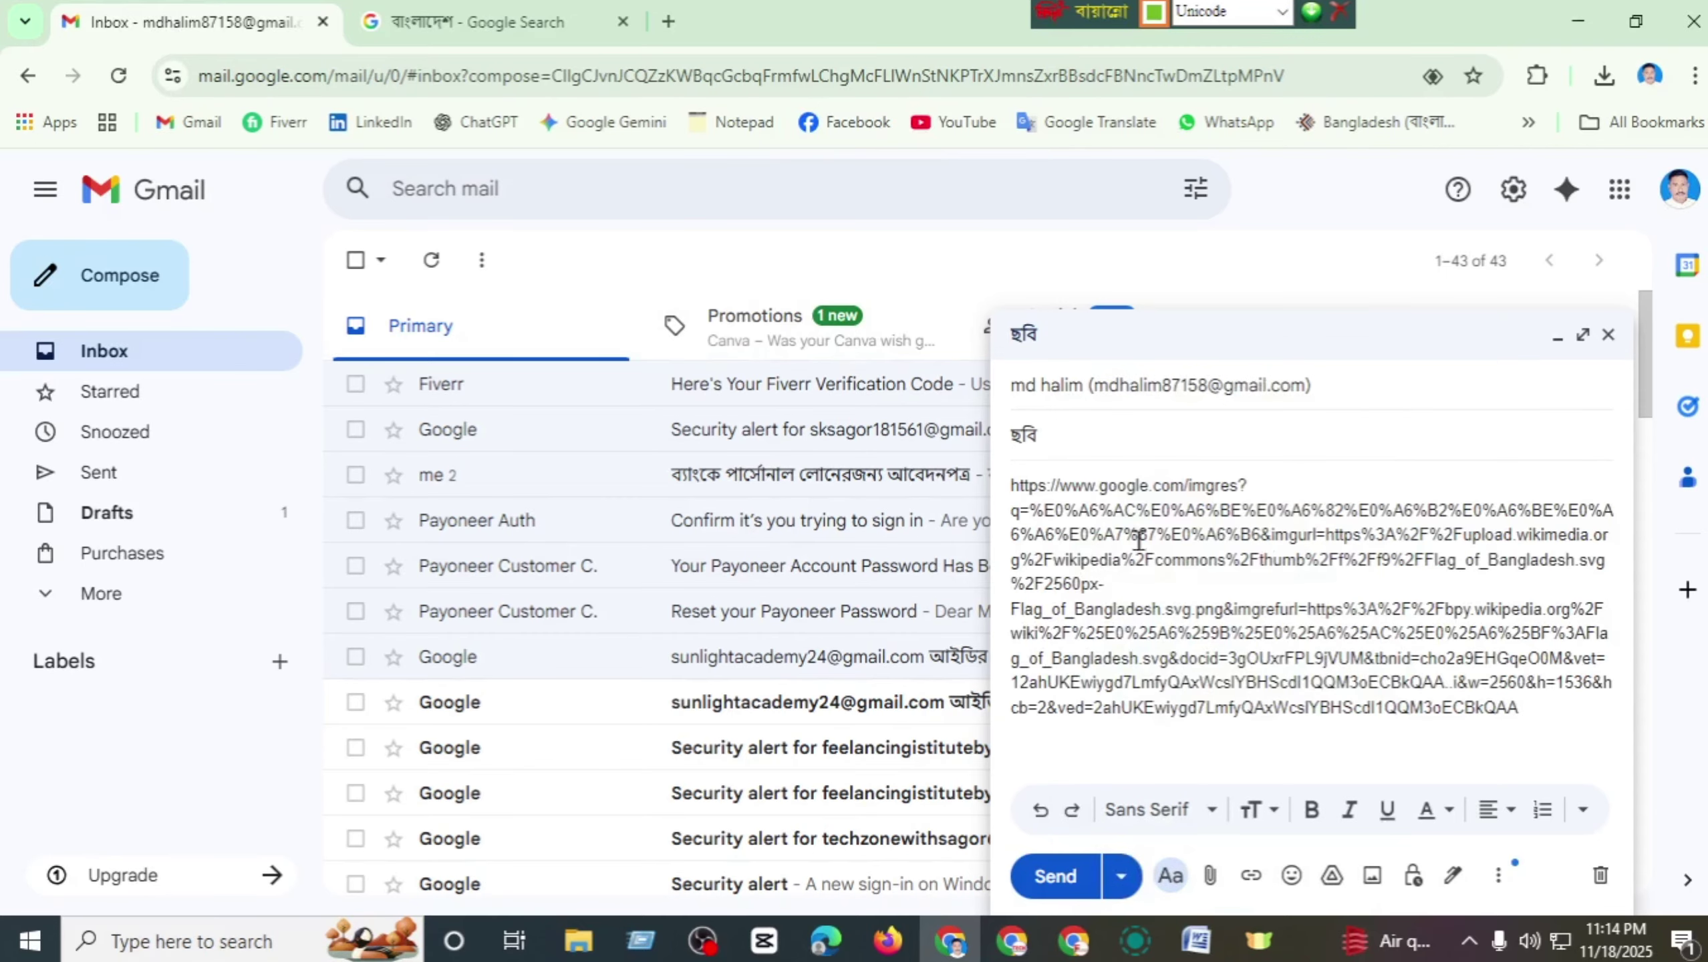
left_click(1063, 878)
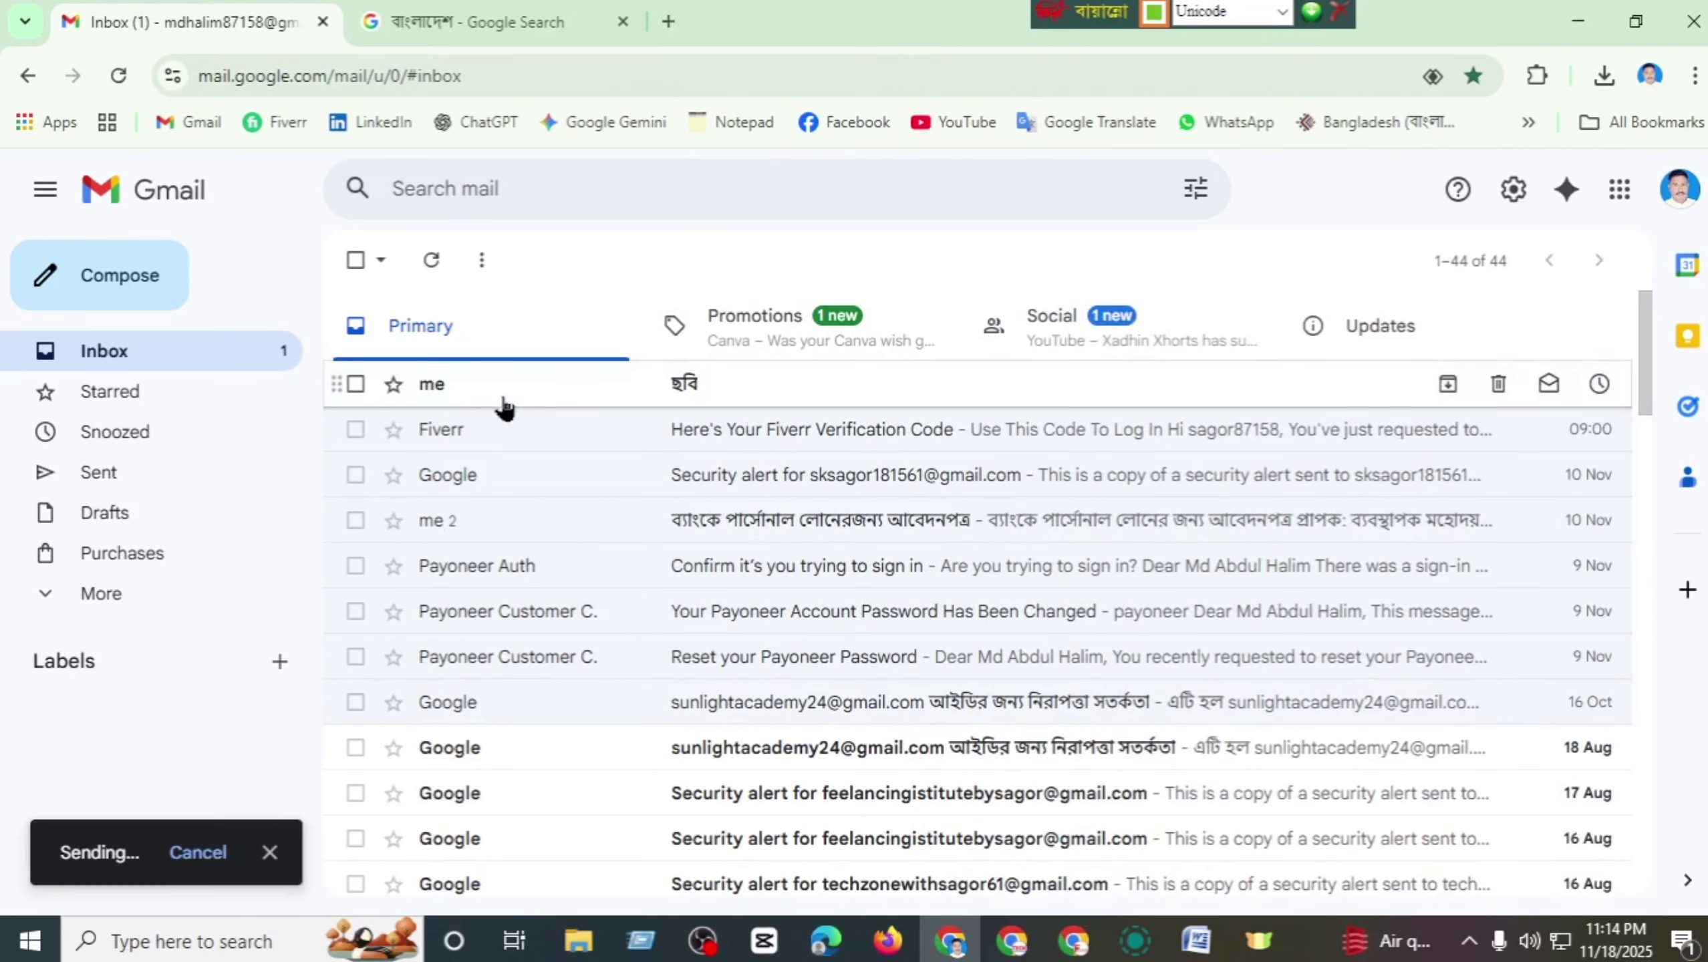
- Read the received ছবি email, follow its image link, close the resulting tab, and return to the image search tab
left_click(577, 401)
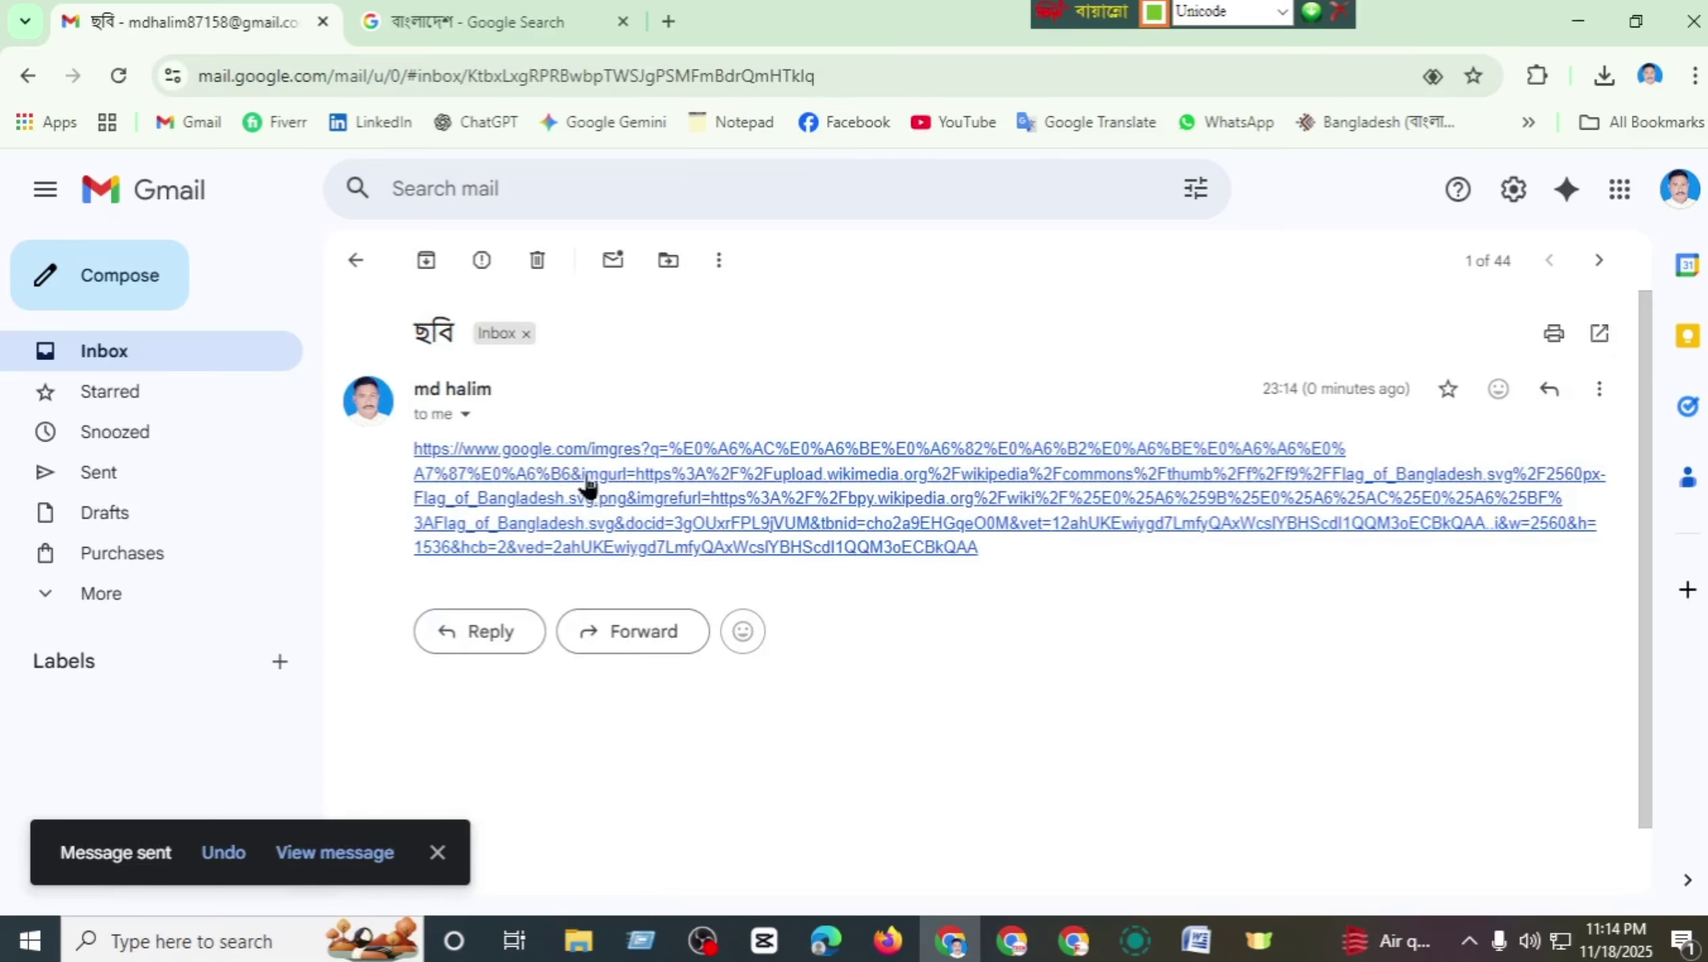
left_click(578, 483)
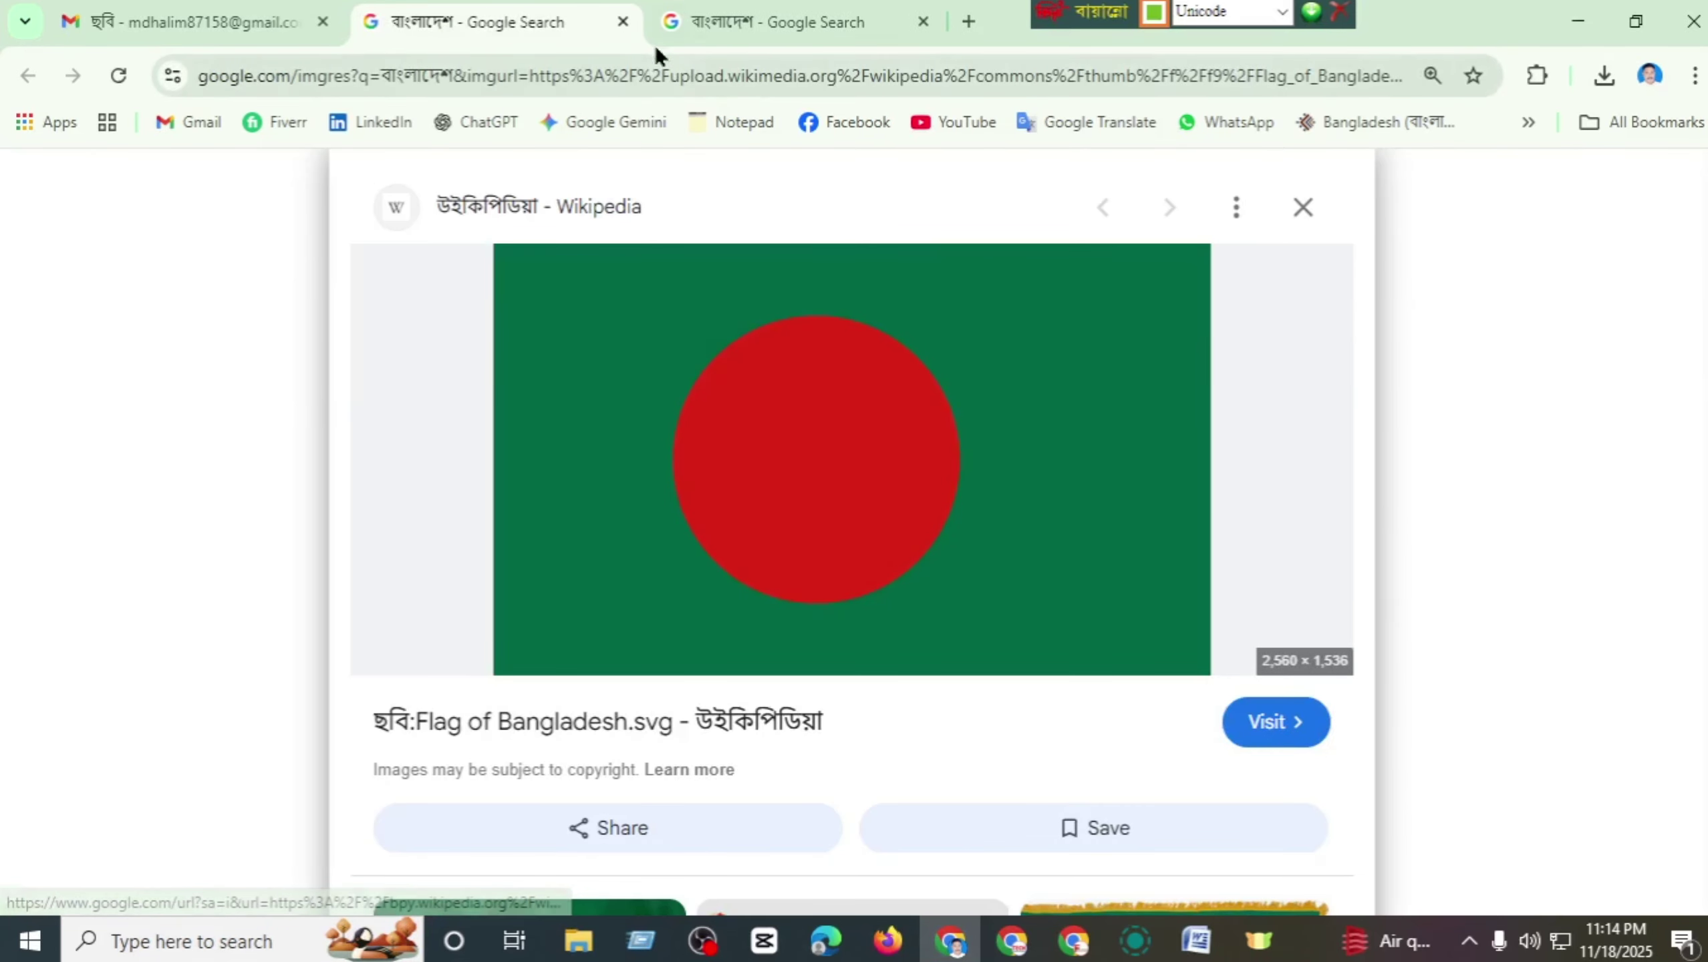
left_click(623, 22)
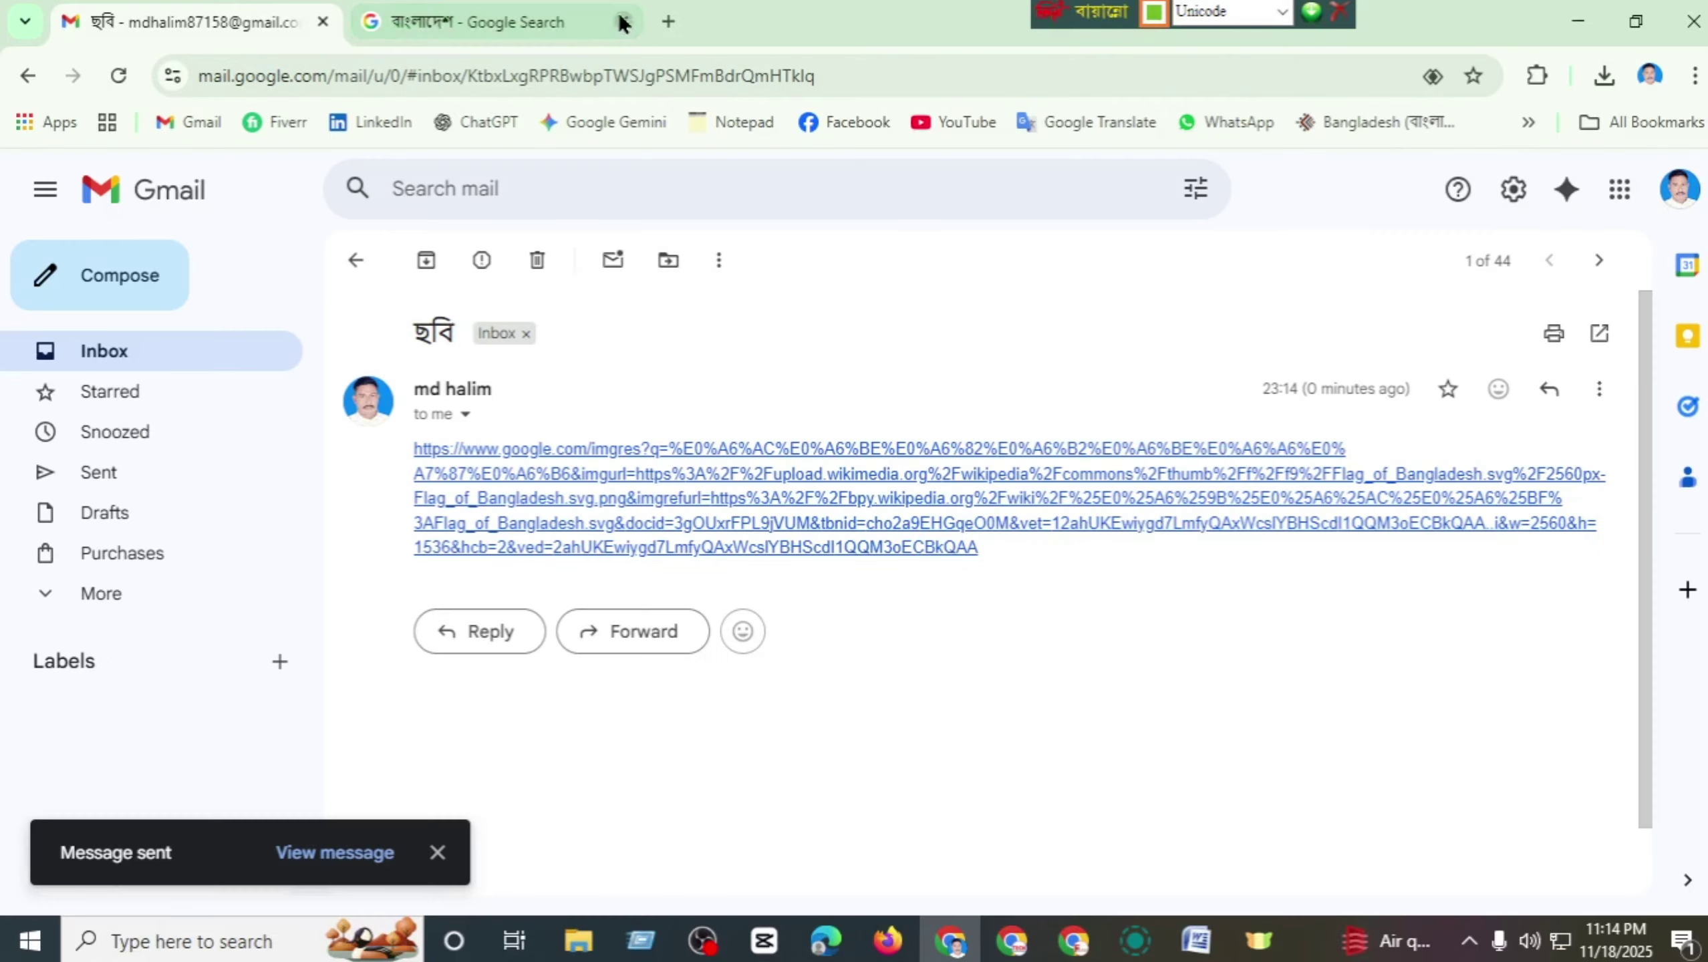
left_click(505, 22)
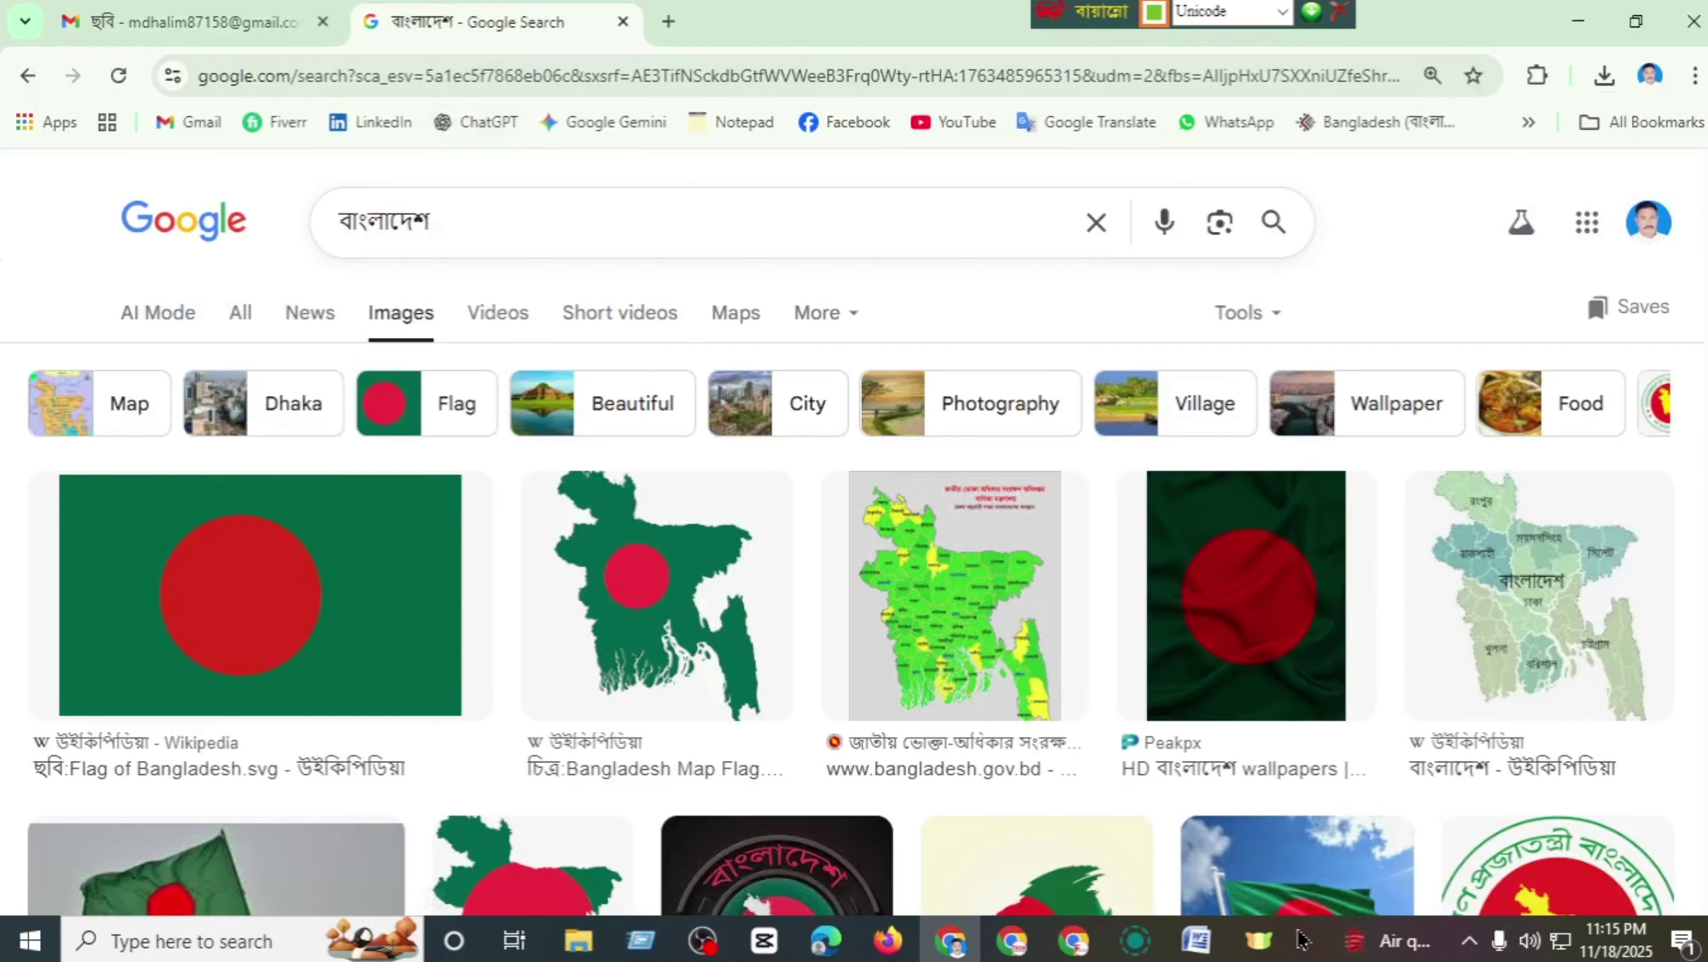
- Switch to Mouse Highlight, reapply its settings with pointer size 15, run its troubleshooting option, and minimize its window
left_click(1258, 941)
left_click(269, 268)
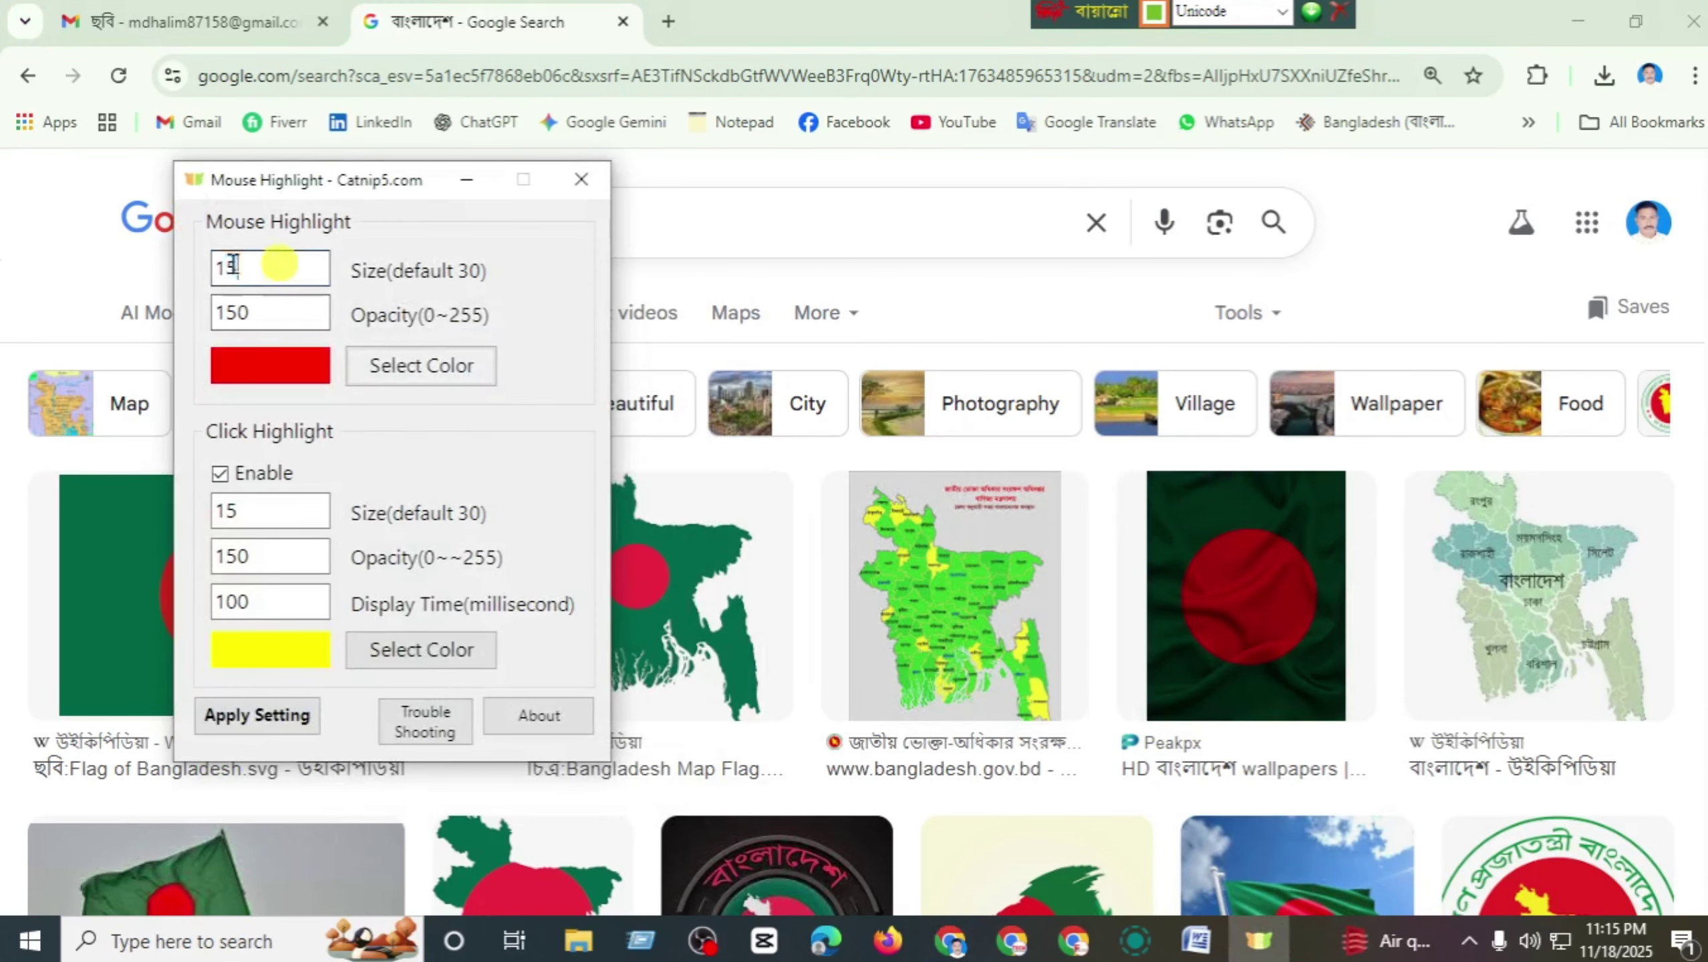
double_click(269, 268)
key("End")
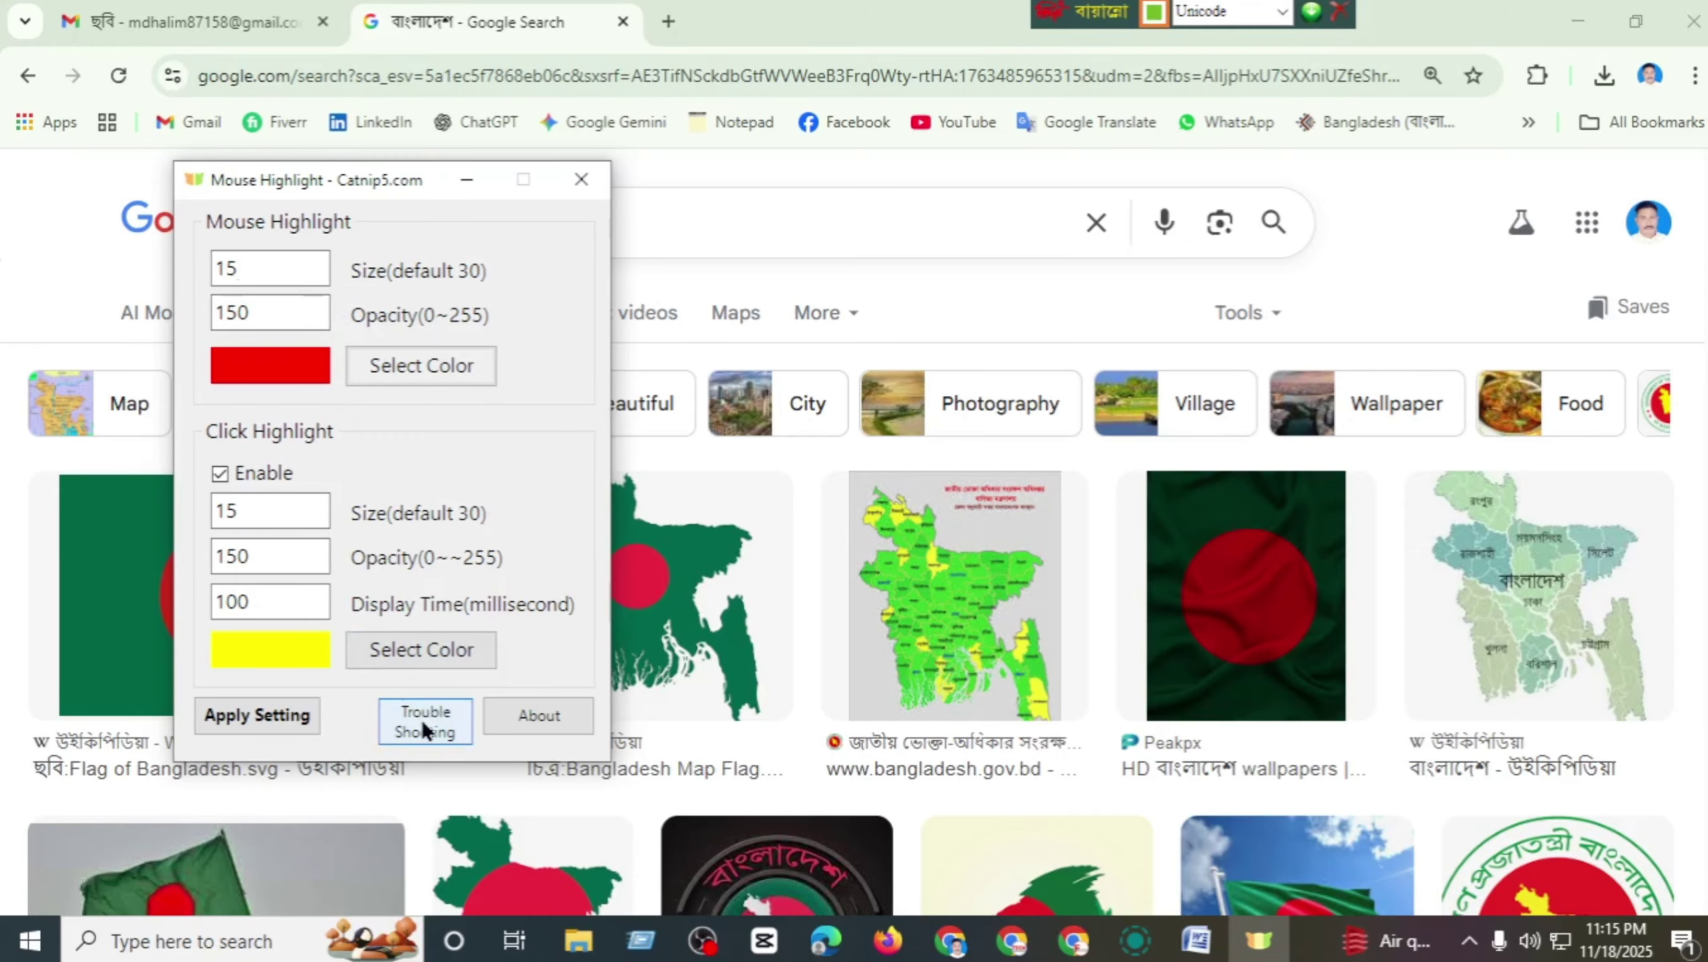
left_click(281, 718)
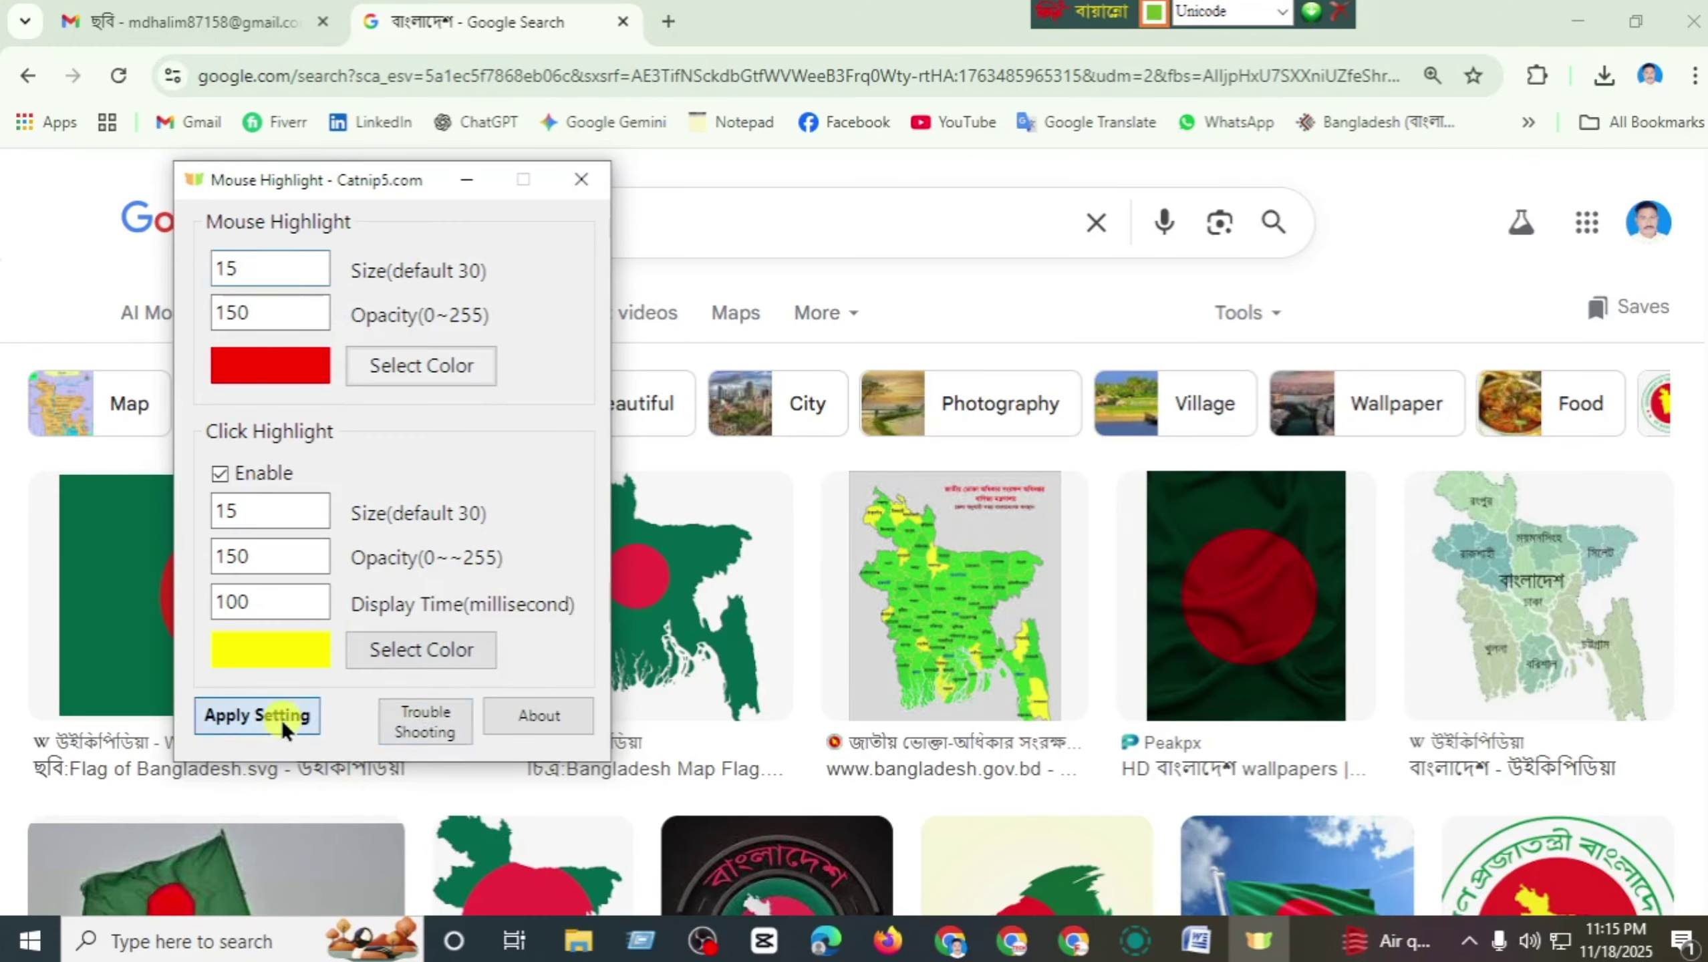
left_click(416, 726)
left_click(869, 557)
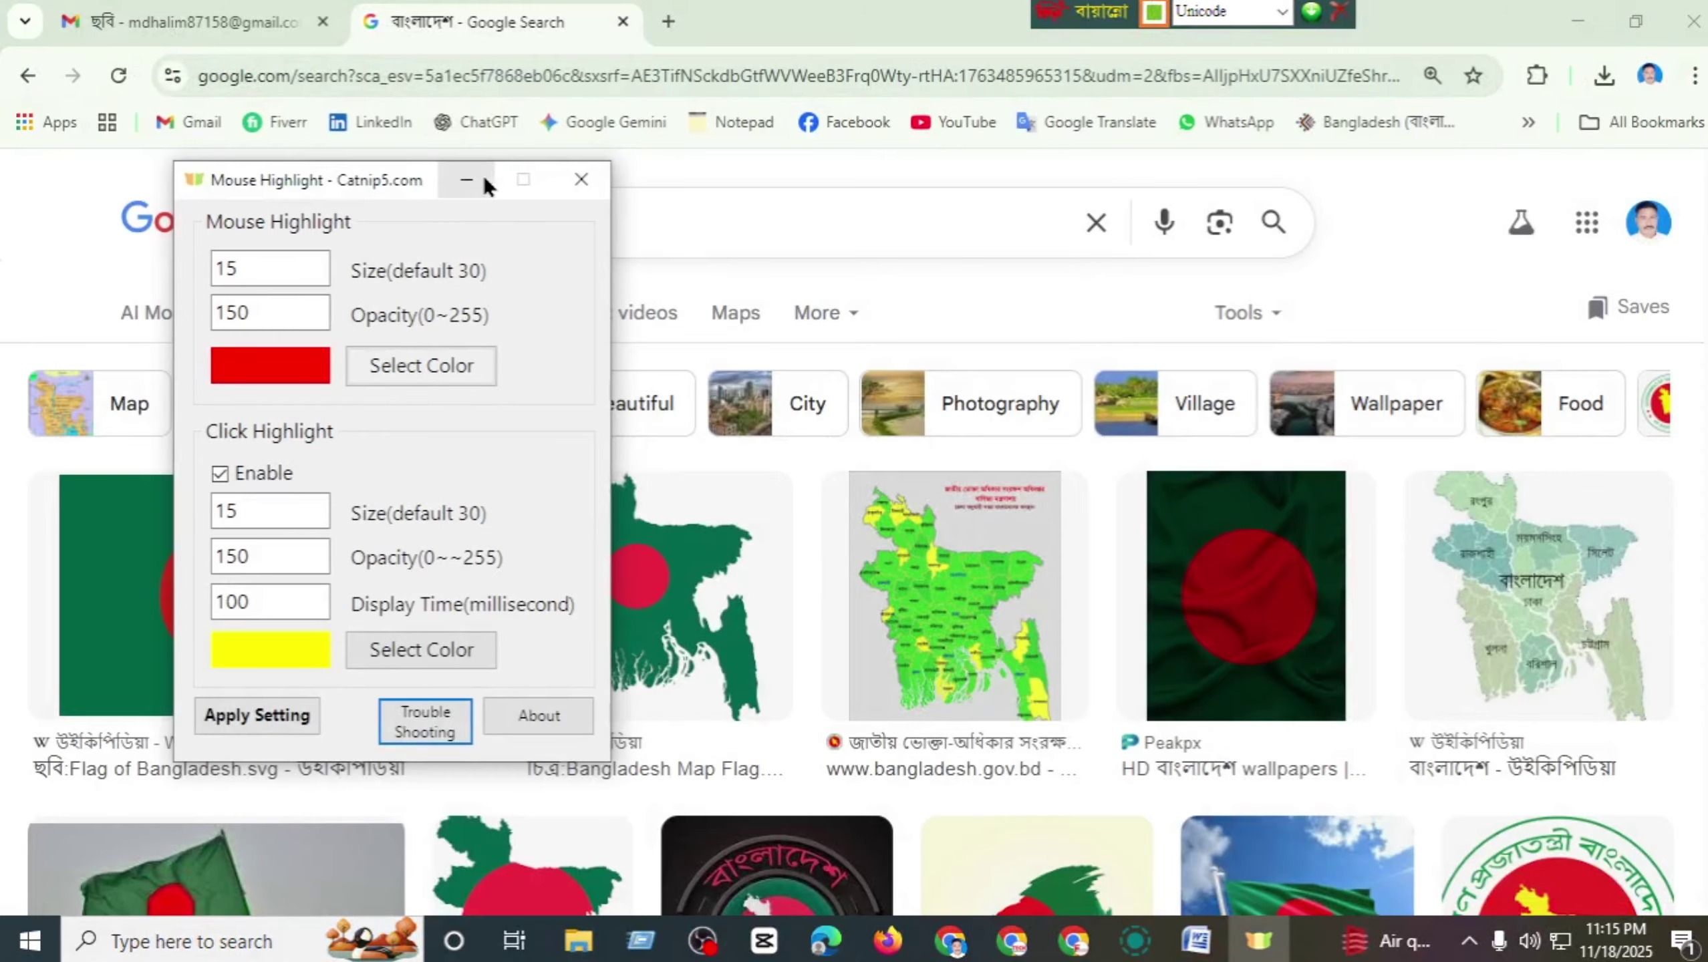
left_click(466, 179)
- Bookmark the বাংলাদেশ image search page in the Other bookmarks folder under its default name
left_click(1471, 77)
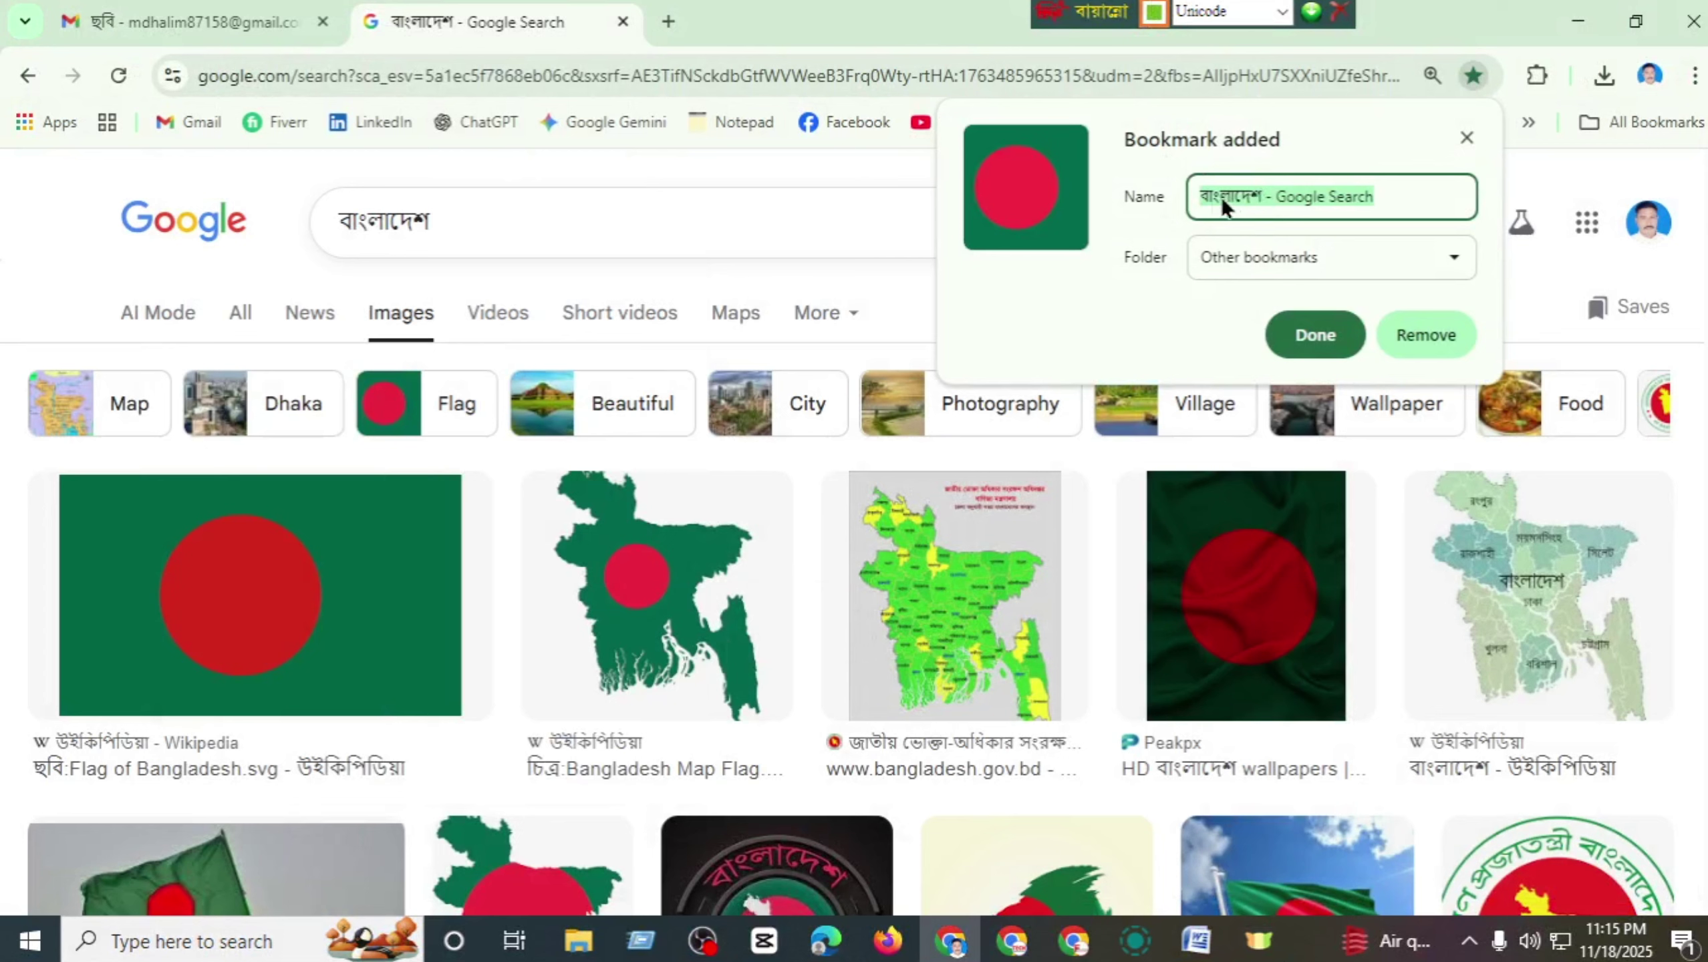
left_click(1311, 257)
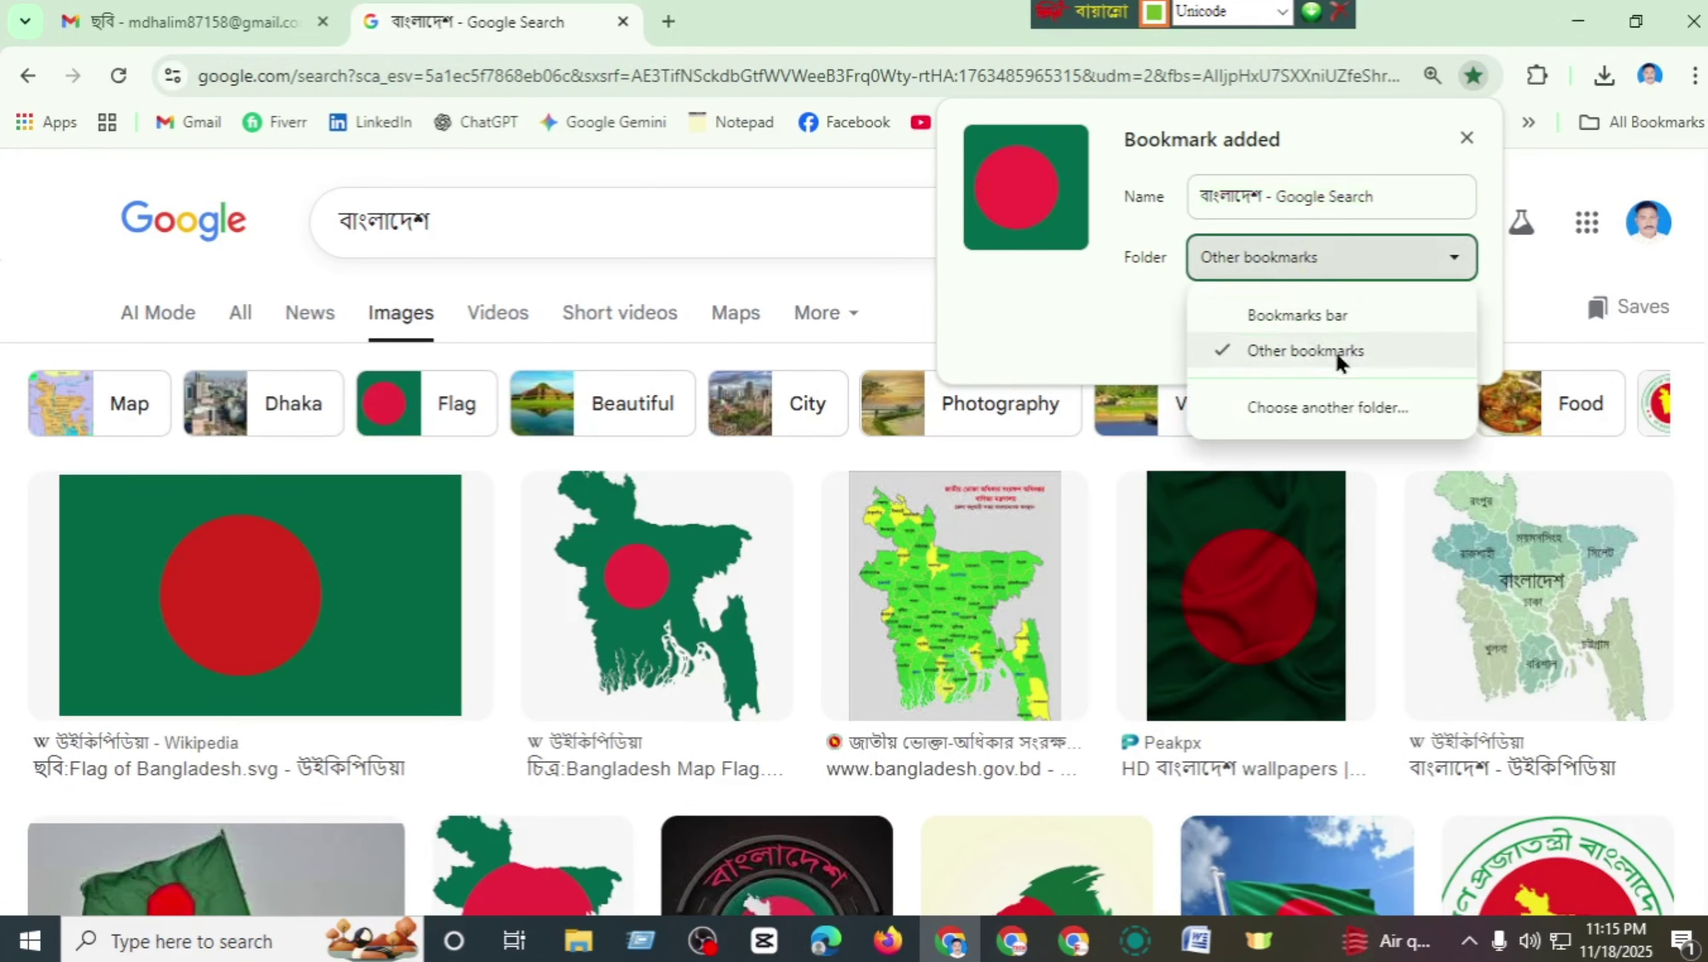
left_click(1506, 192)
left_click(1472, 79)
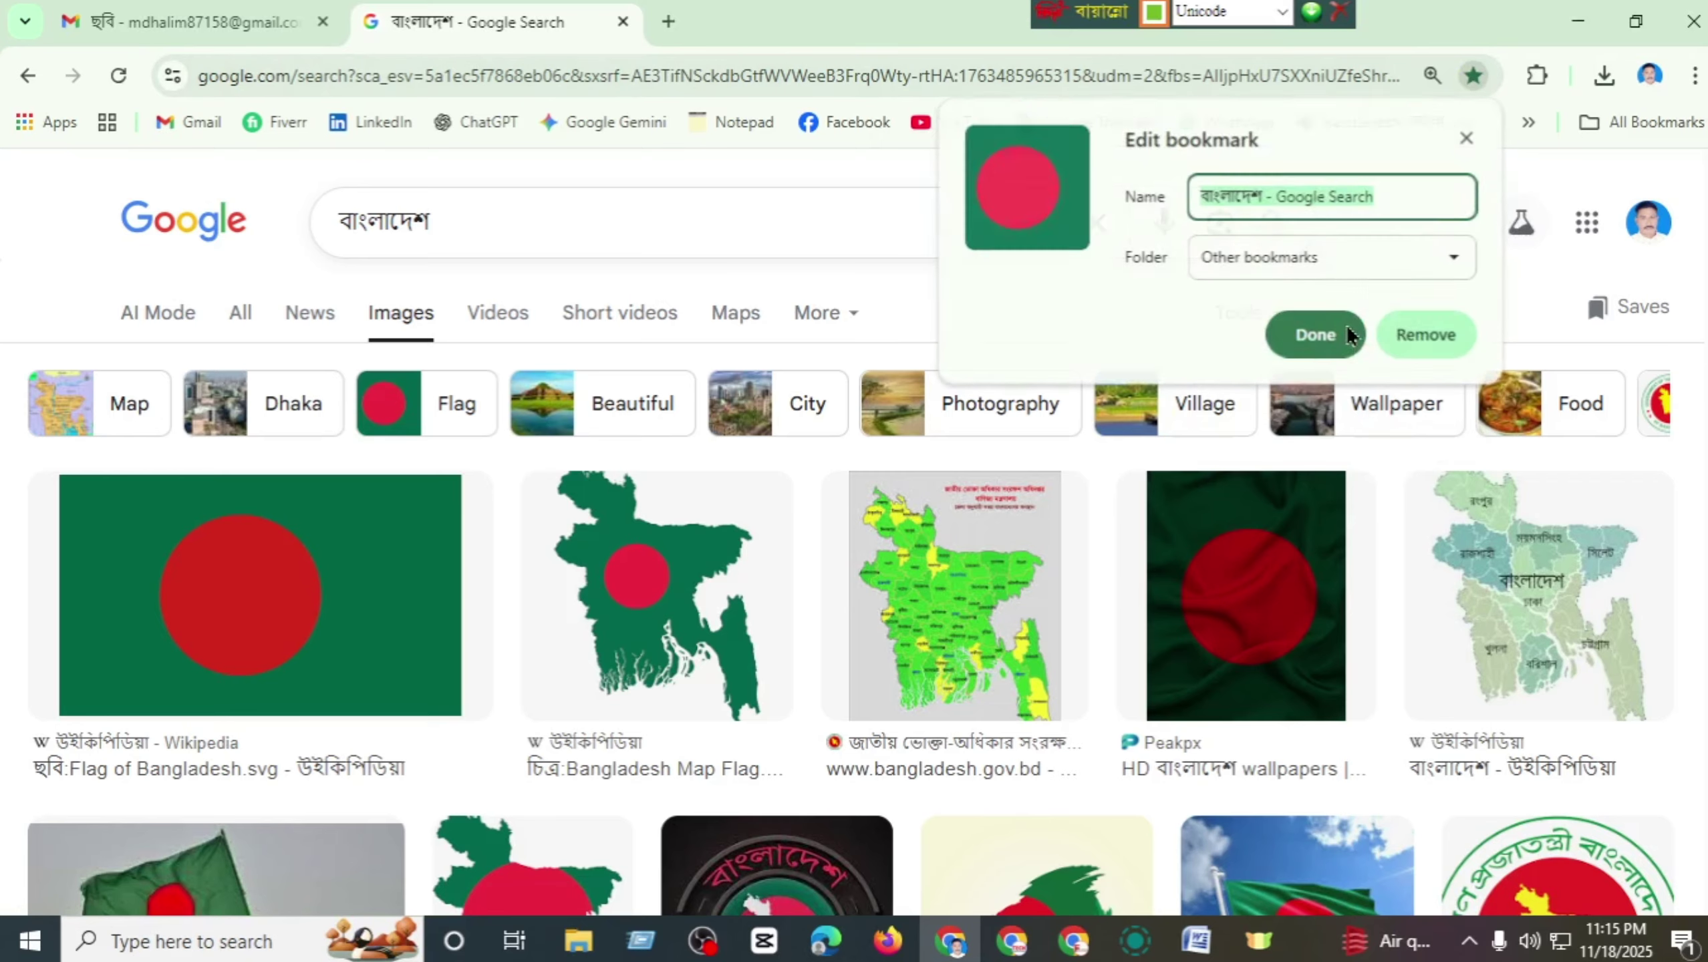
left_click(1318, 334)
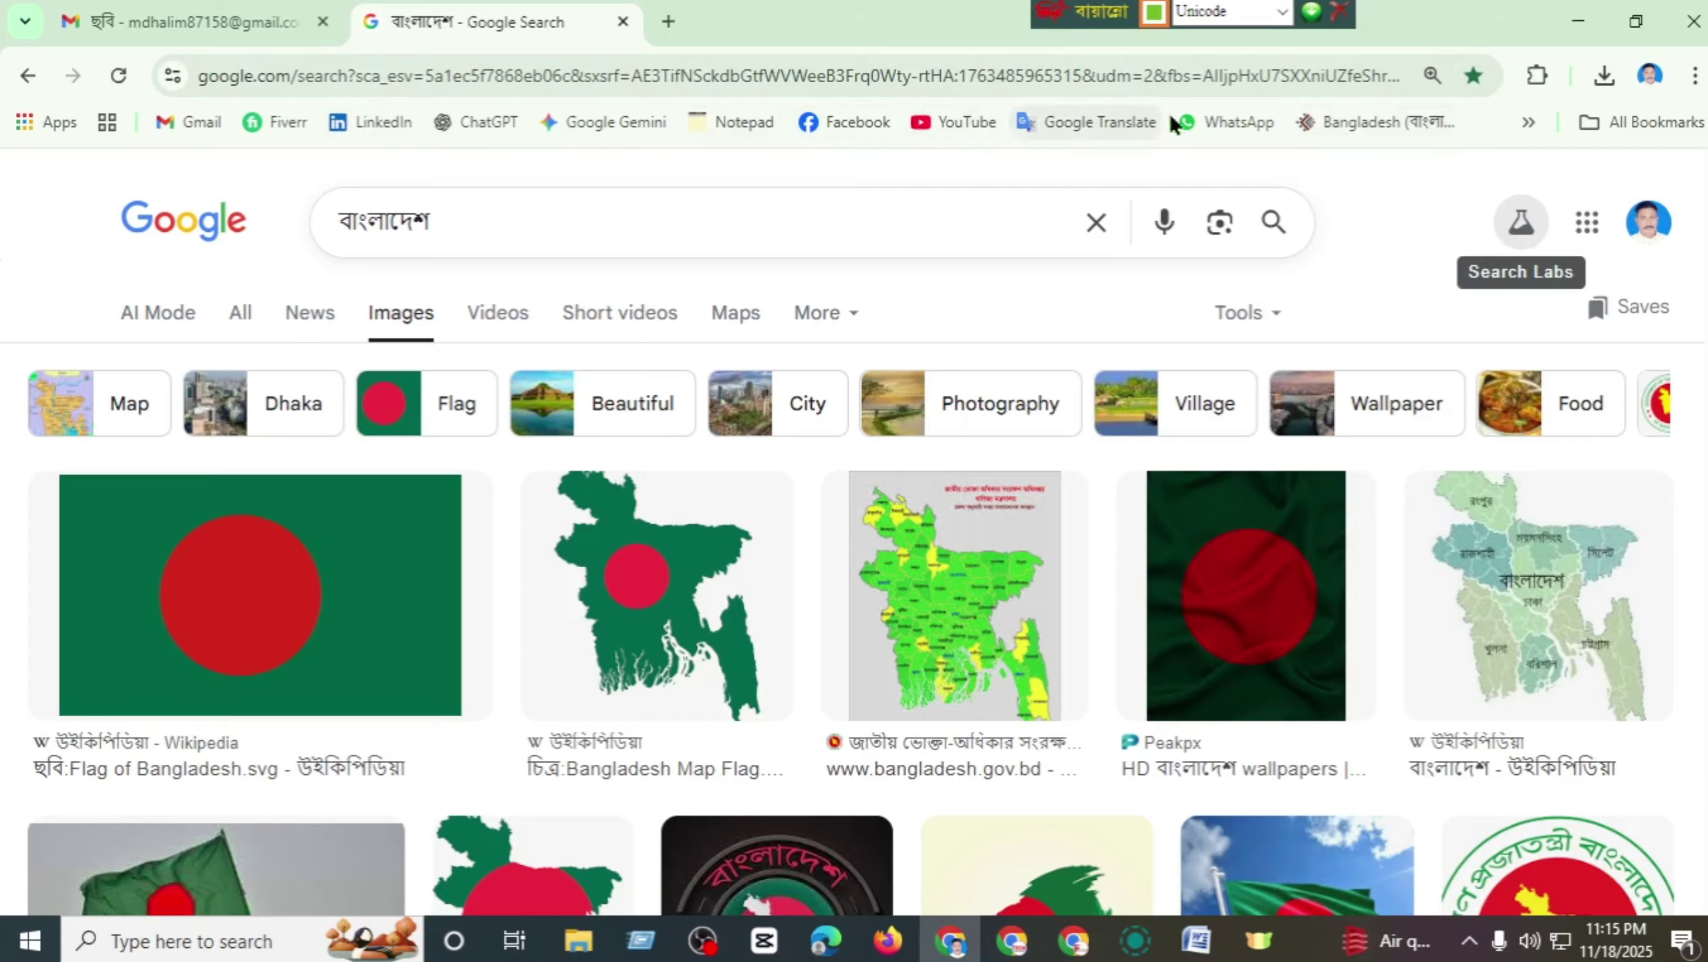
- Look through the saved bookmarks that do not fit on the bookmarks bar
left_click(1530, 121)
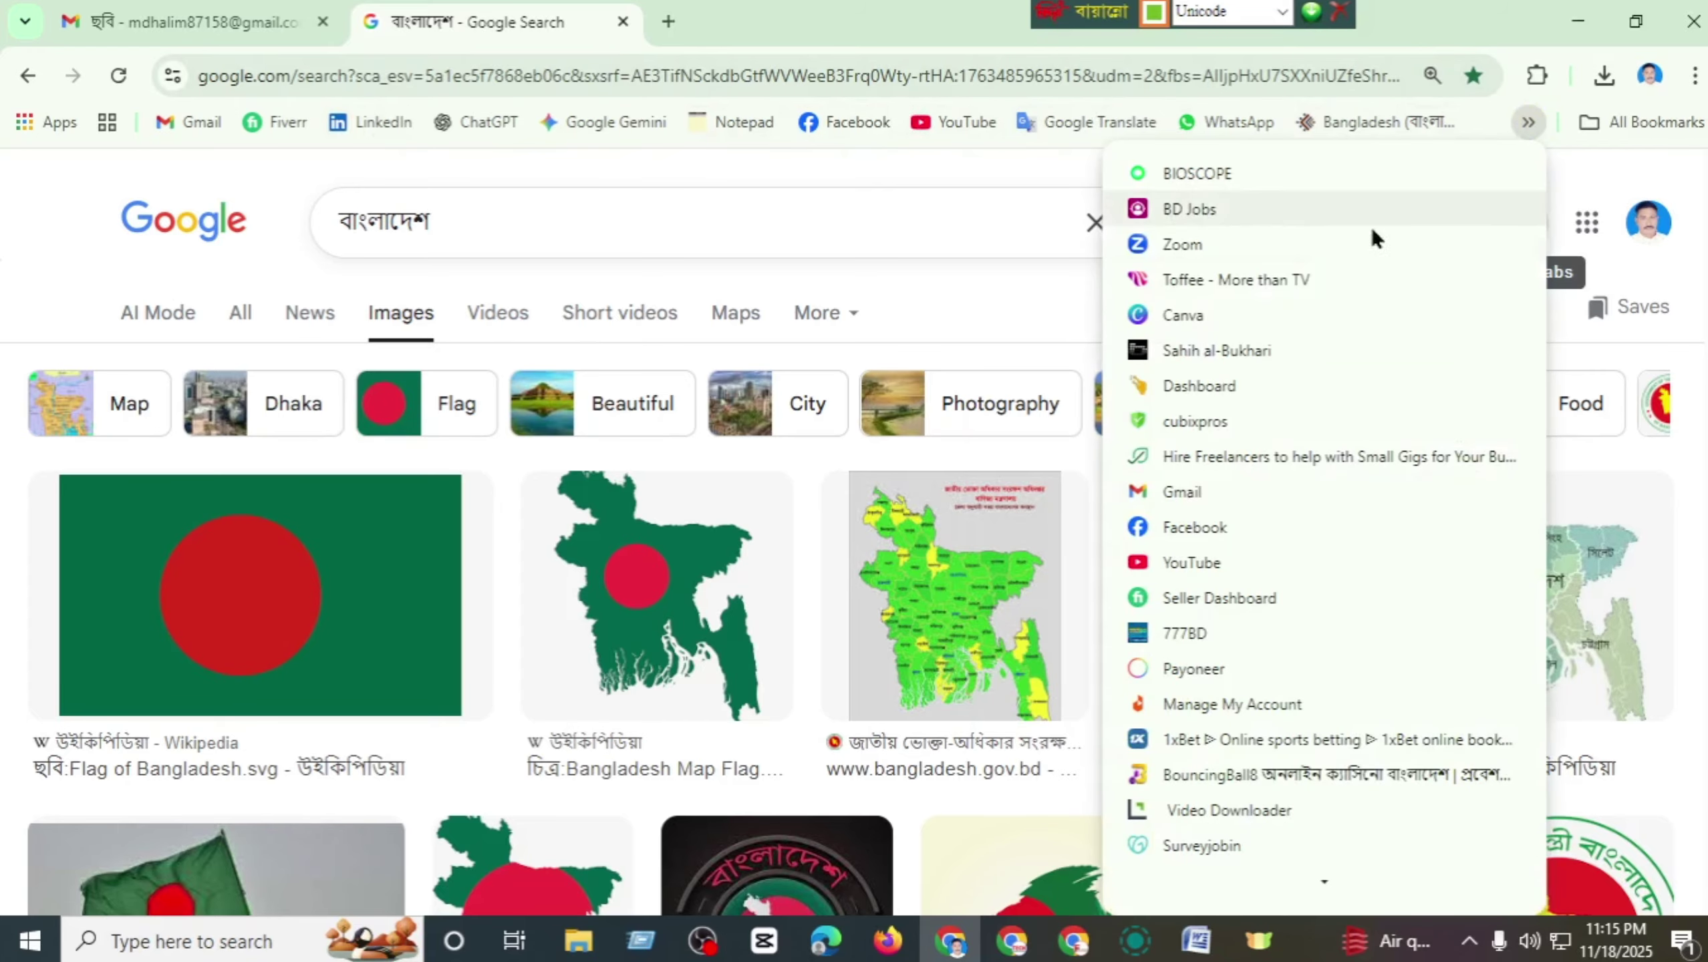
scroll(1165, 876, "down", 3)
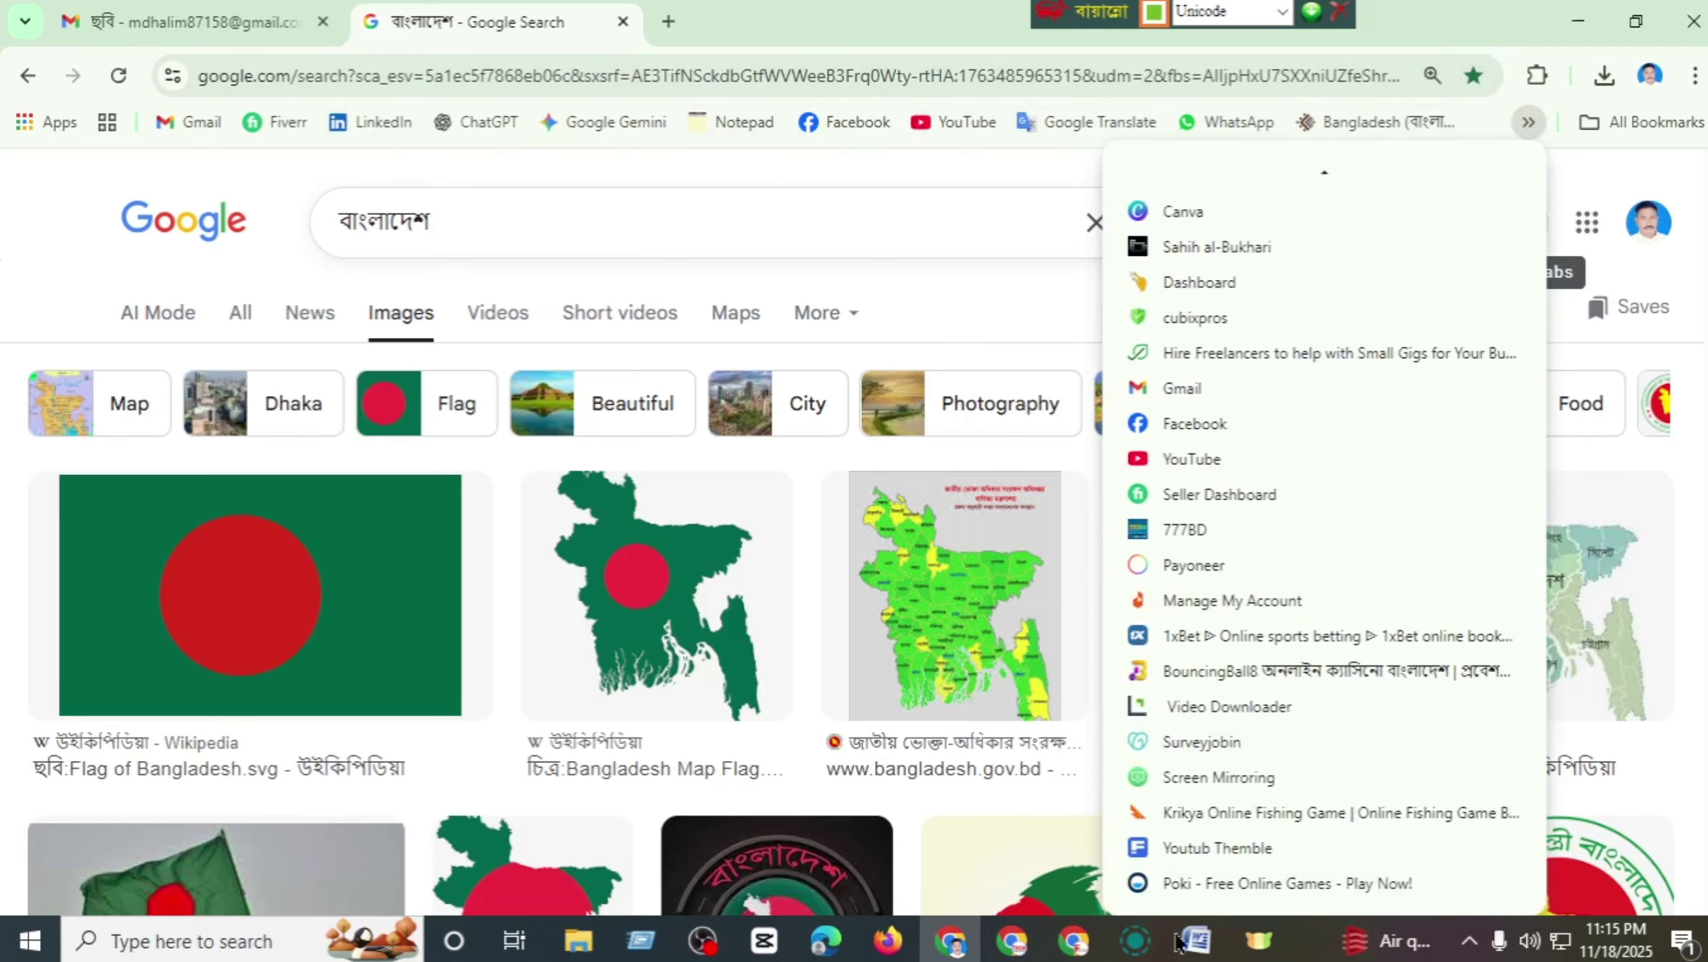
scroll(1226, 156, "up", 1)
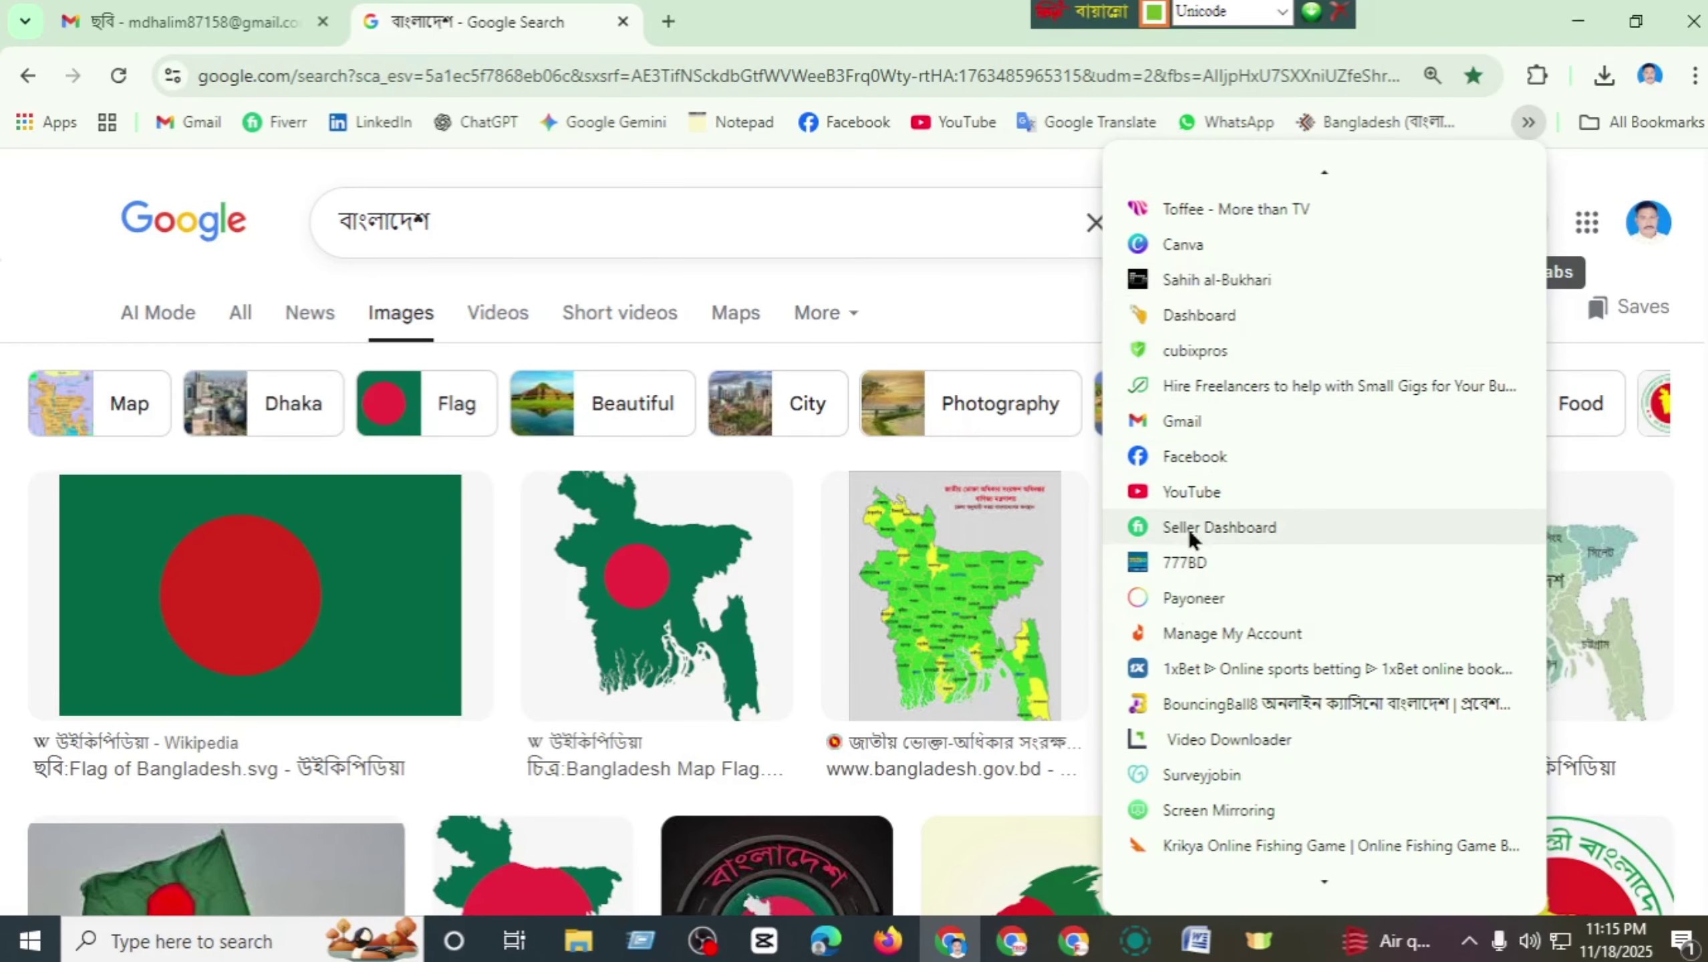
key("Escape")
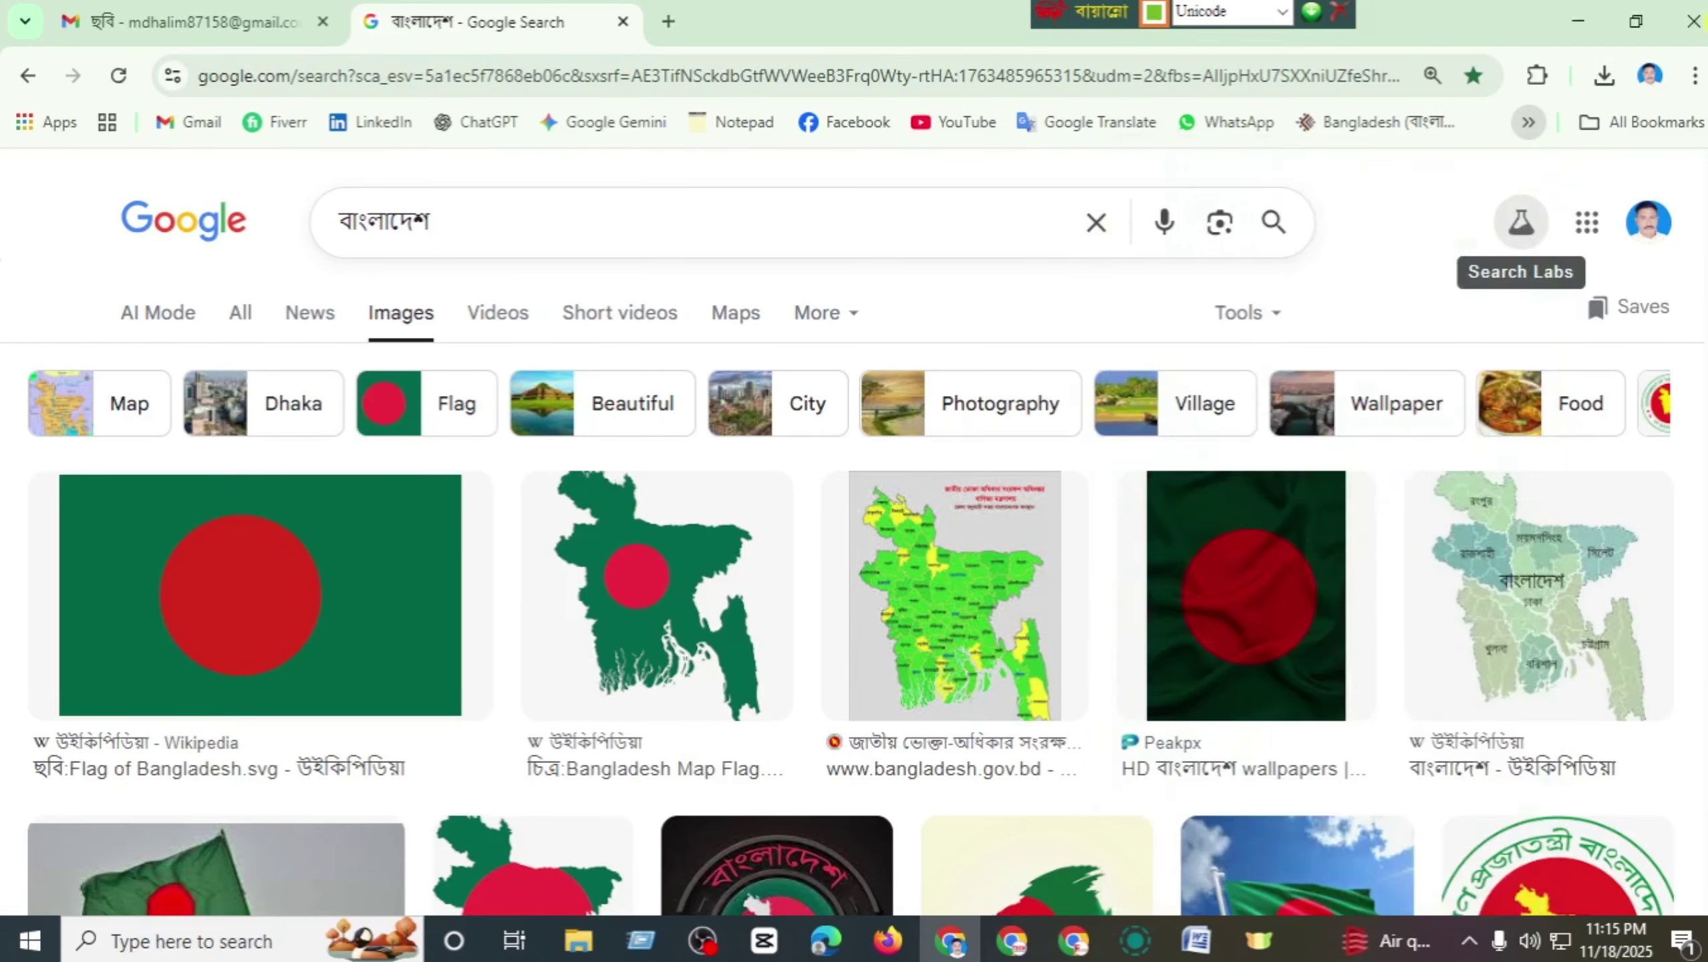
- Minimize the browser to the desktop and select Unicode as the Bijoy typing layout
left_click(1577, 21)
left_click(1214, 10)
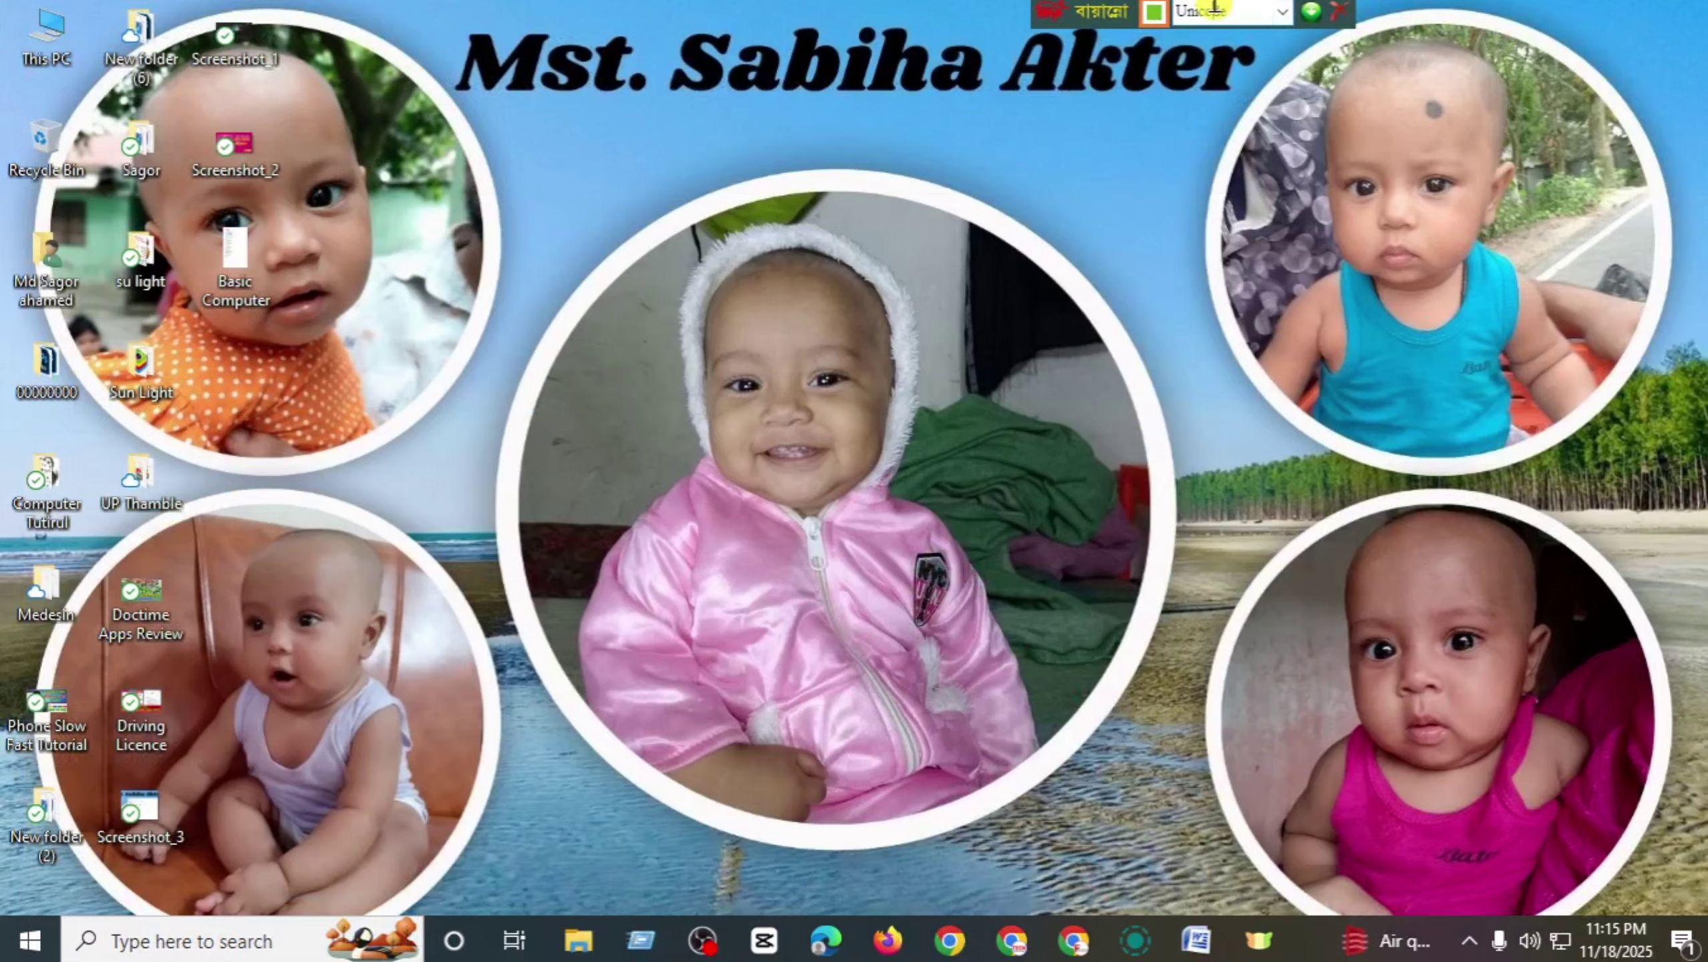
double_click(1204, 8)
left_click(1210, 102)
- Switch to OBS, pause and resume the screen recording, and minimize its window
left_click(702, 941)
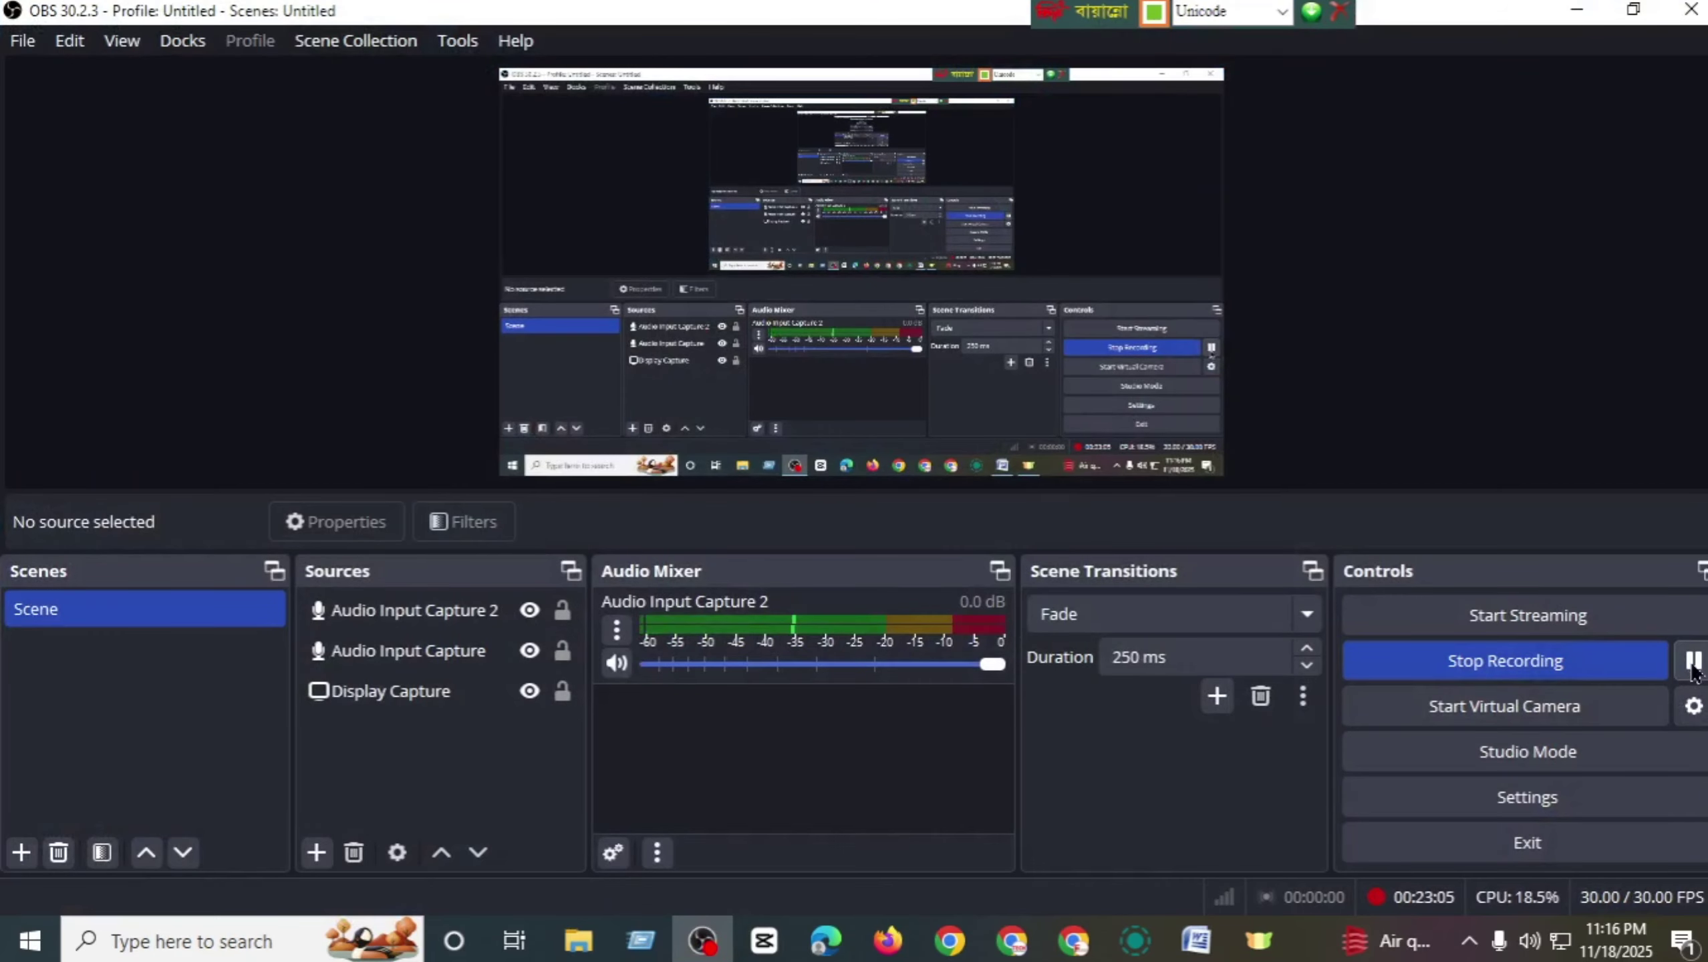
left_click(1693, 660)
left_click(1693, 660)
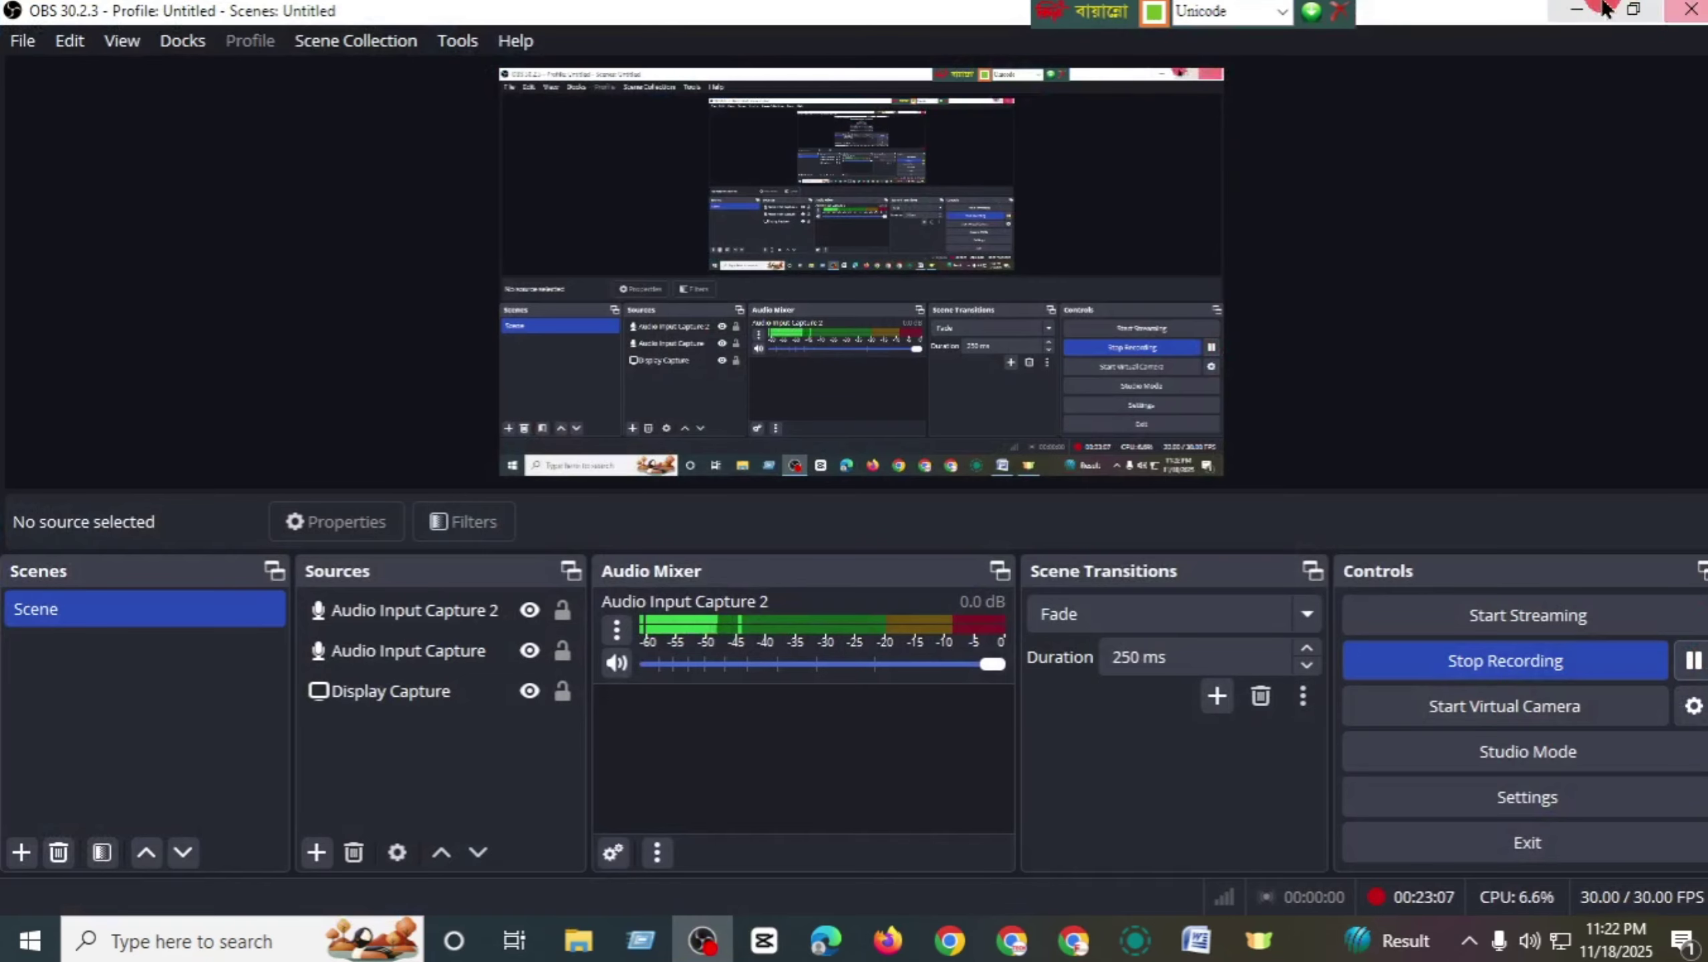
left_click(1576, 10)
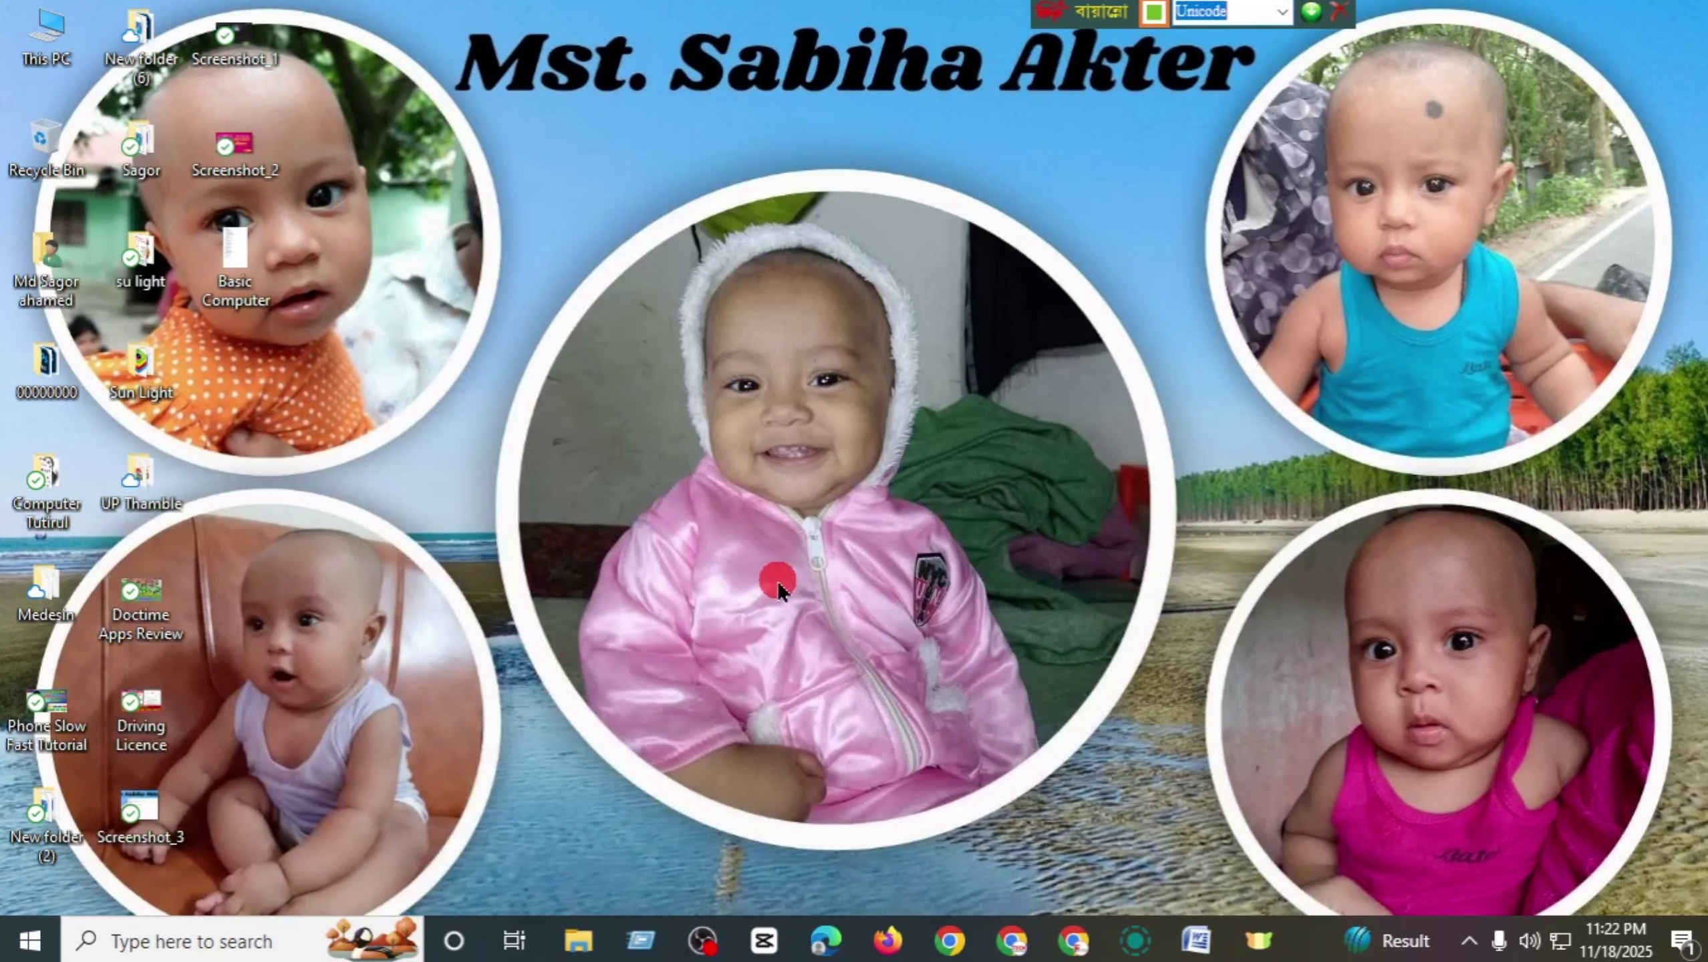
- Start a new Paint 3D drawing and draw a cross from one horizontal and one vertical blue marker stroke
left_click(29, 940)
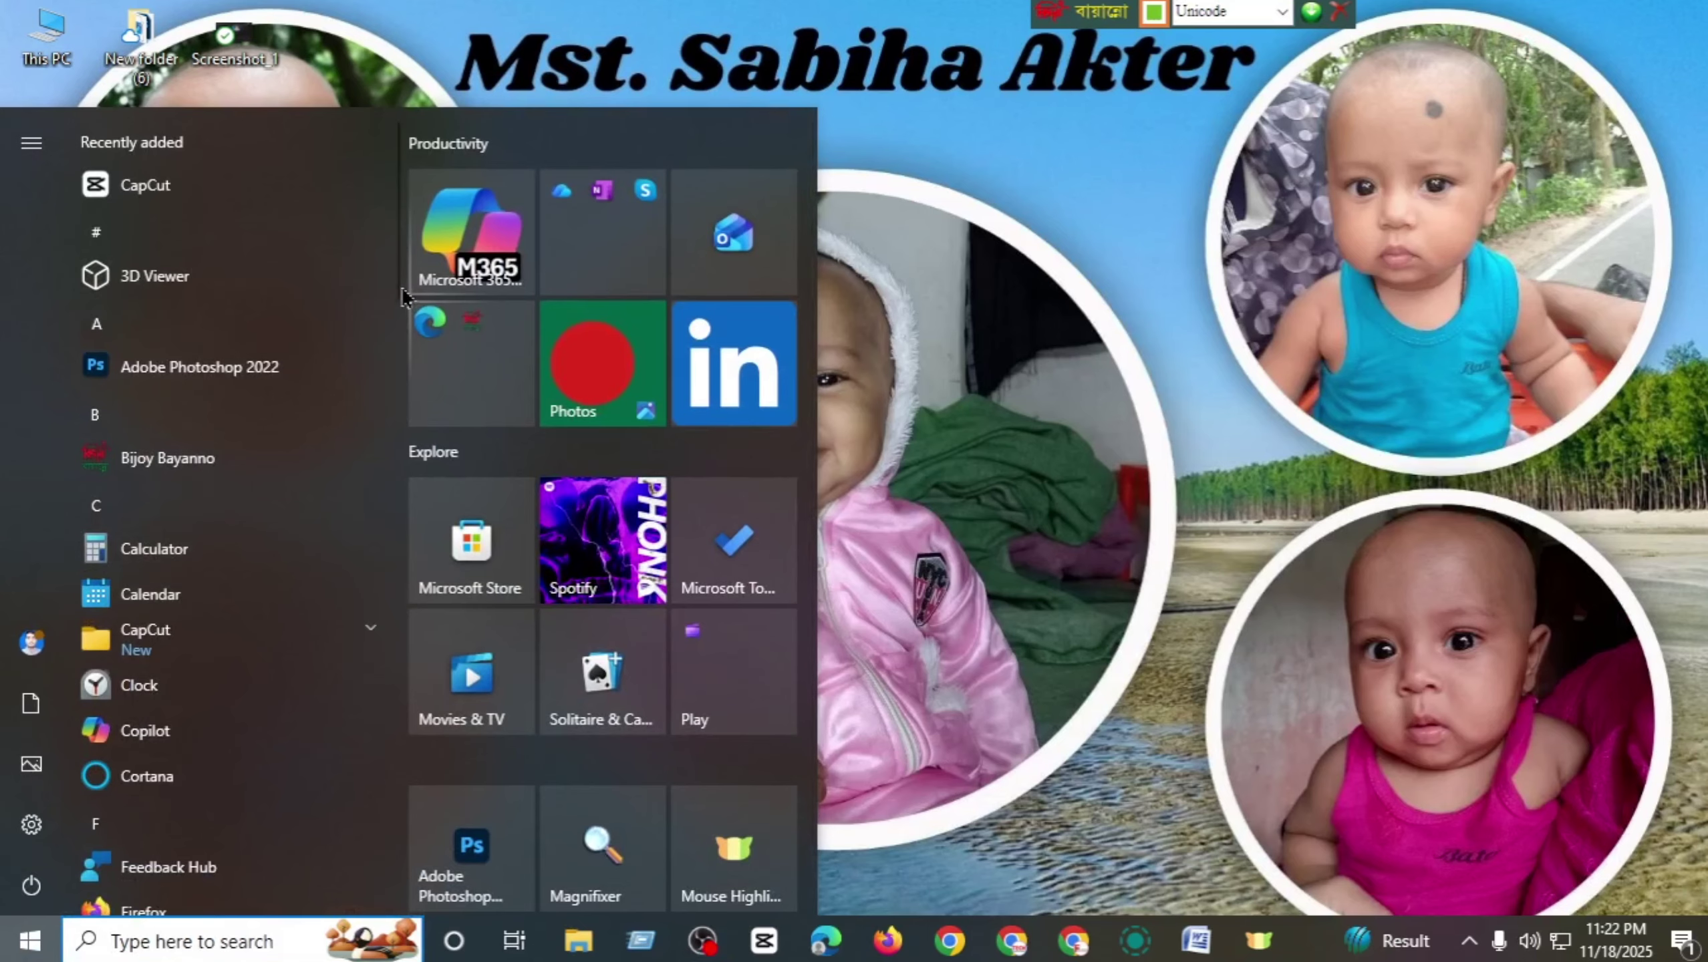
left_click_drag(412, 286, 346, 636)
left_click(174, 583)
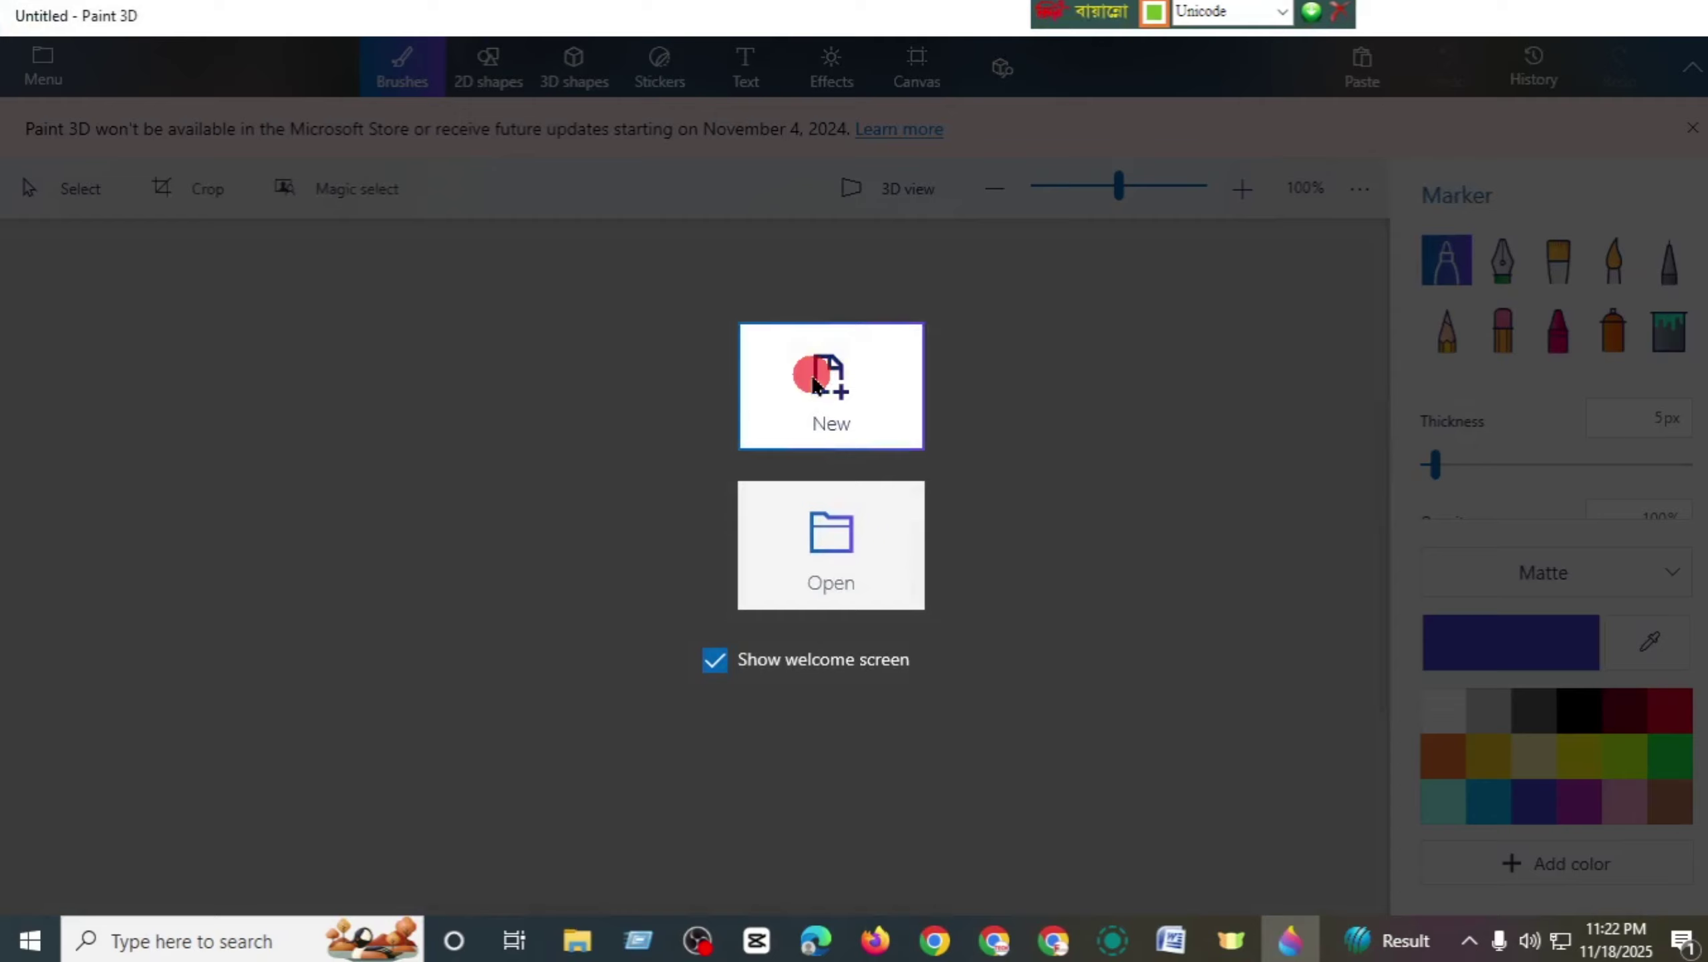
left_click(820, 377)
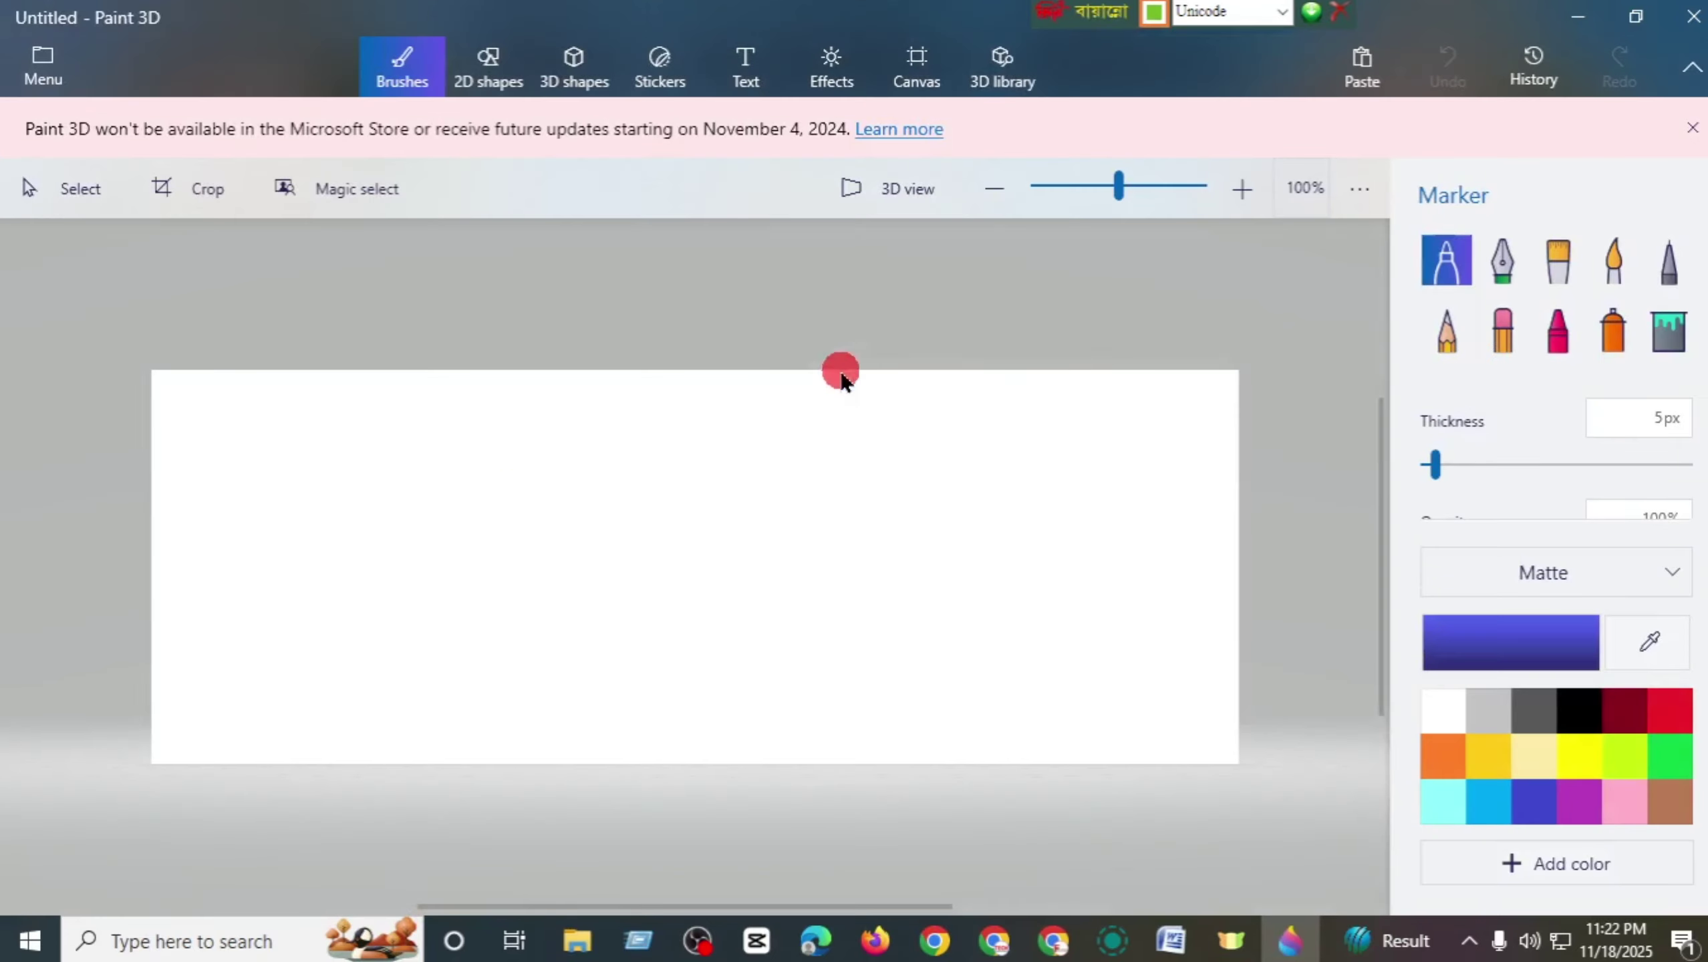
left_click_drag(528, 582, 1101, 598)
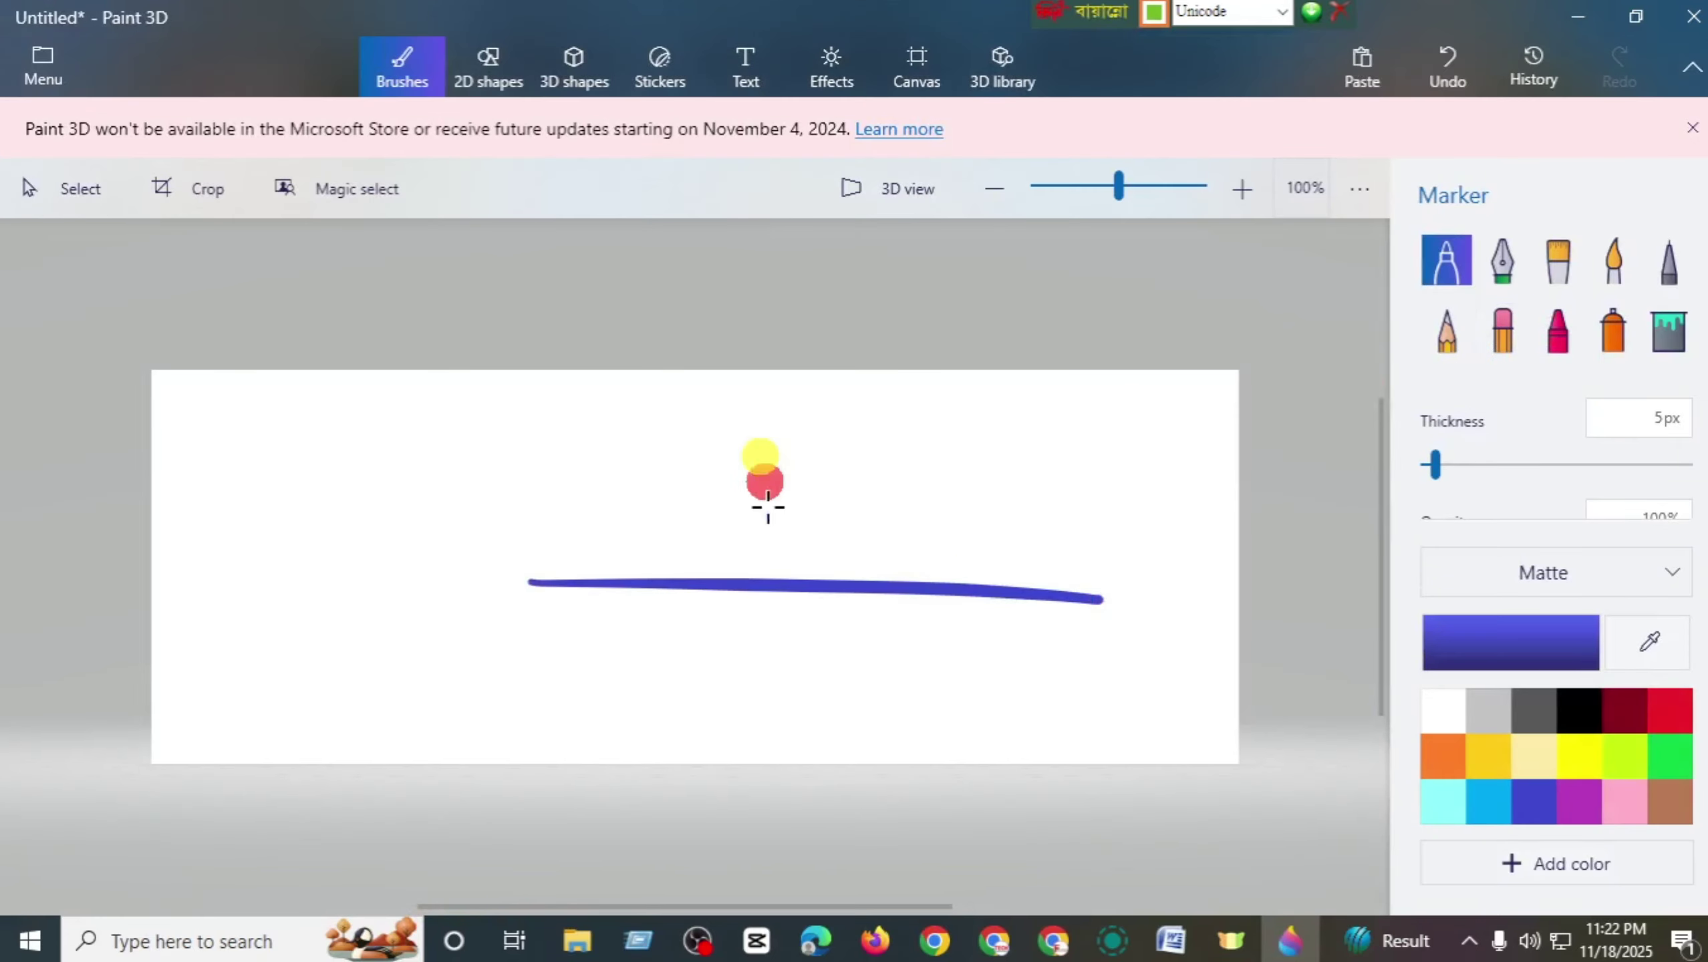
left_click_drag(759, 456, 786, 691)
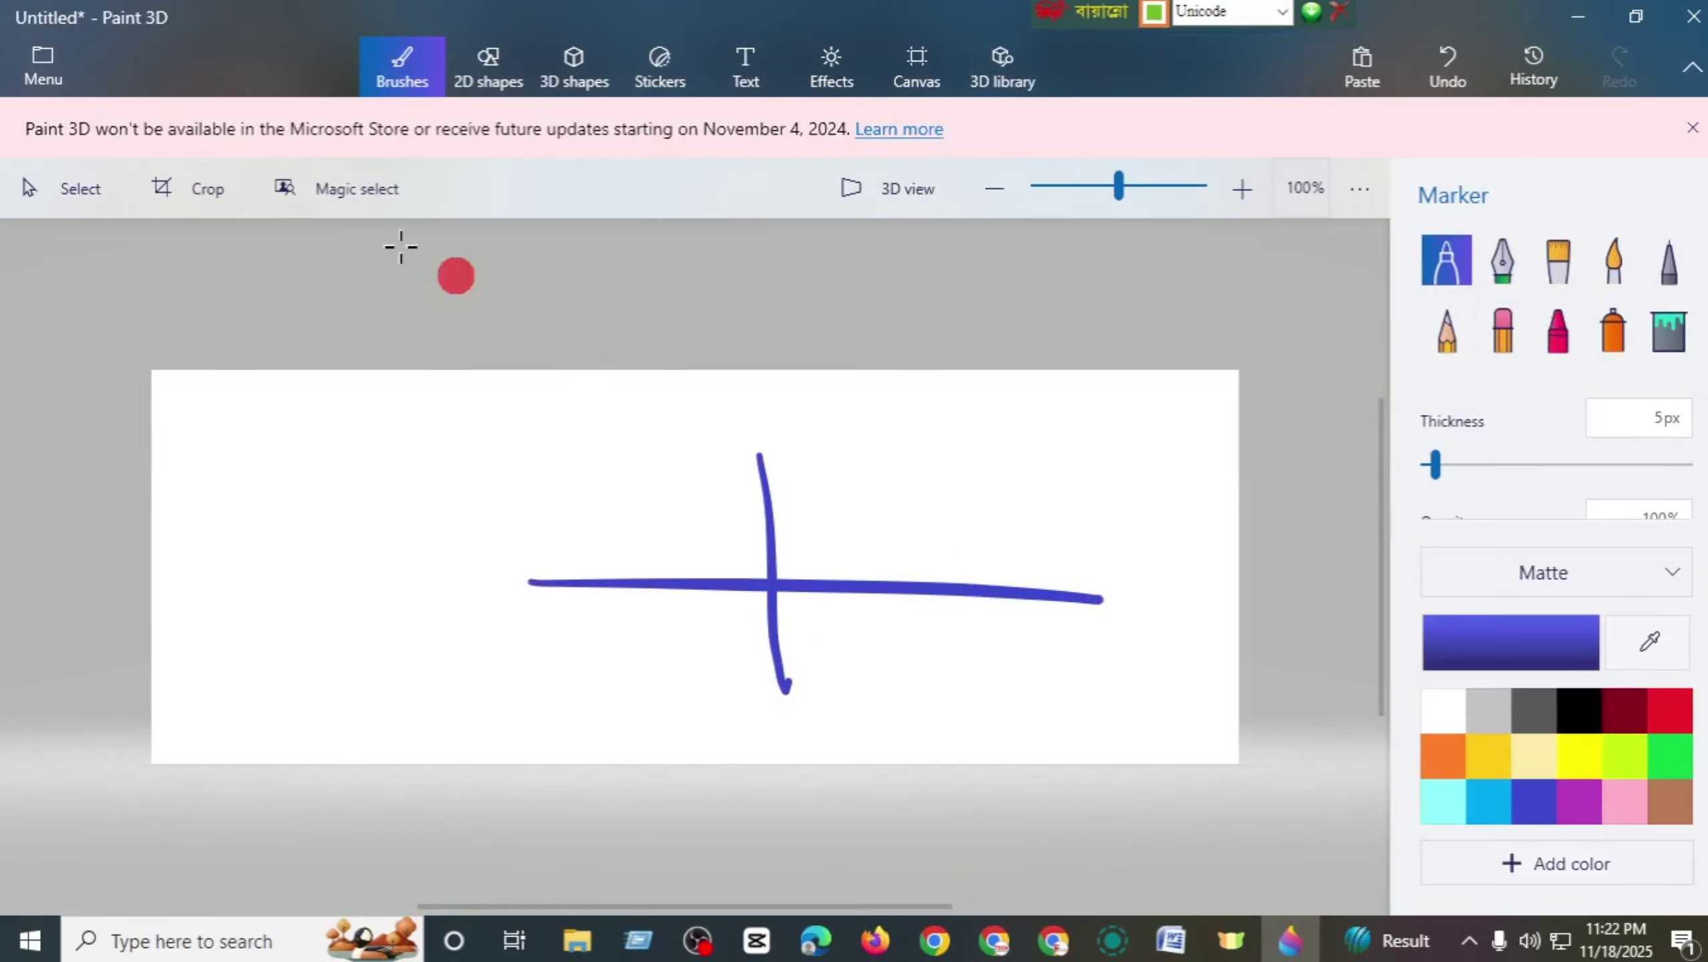
- Show the 3D shapes options and close Paint 3D without saving the drawing
left_click(661, 94)
left_click(601, 94)
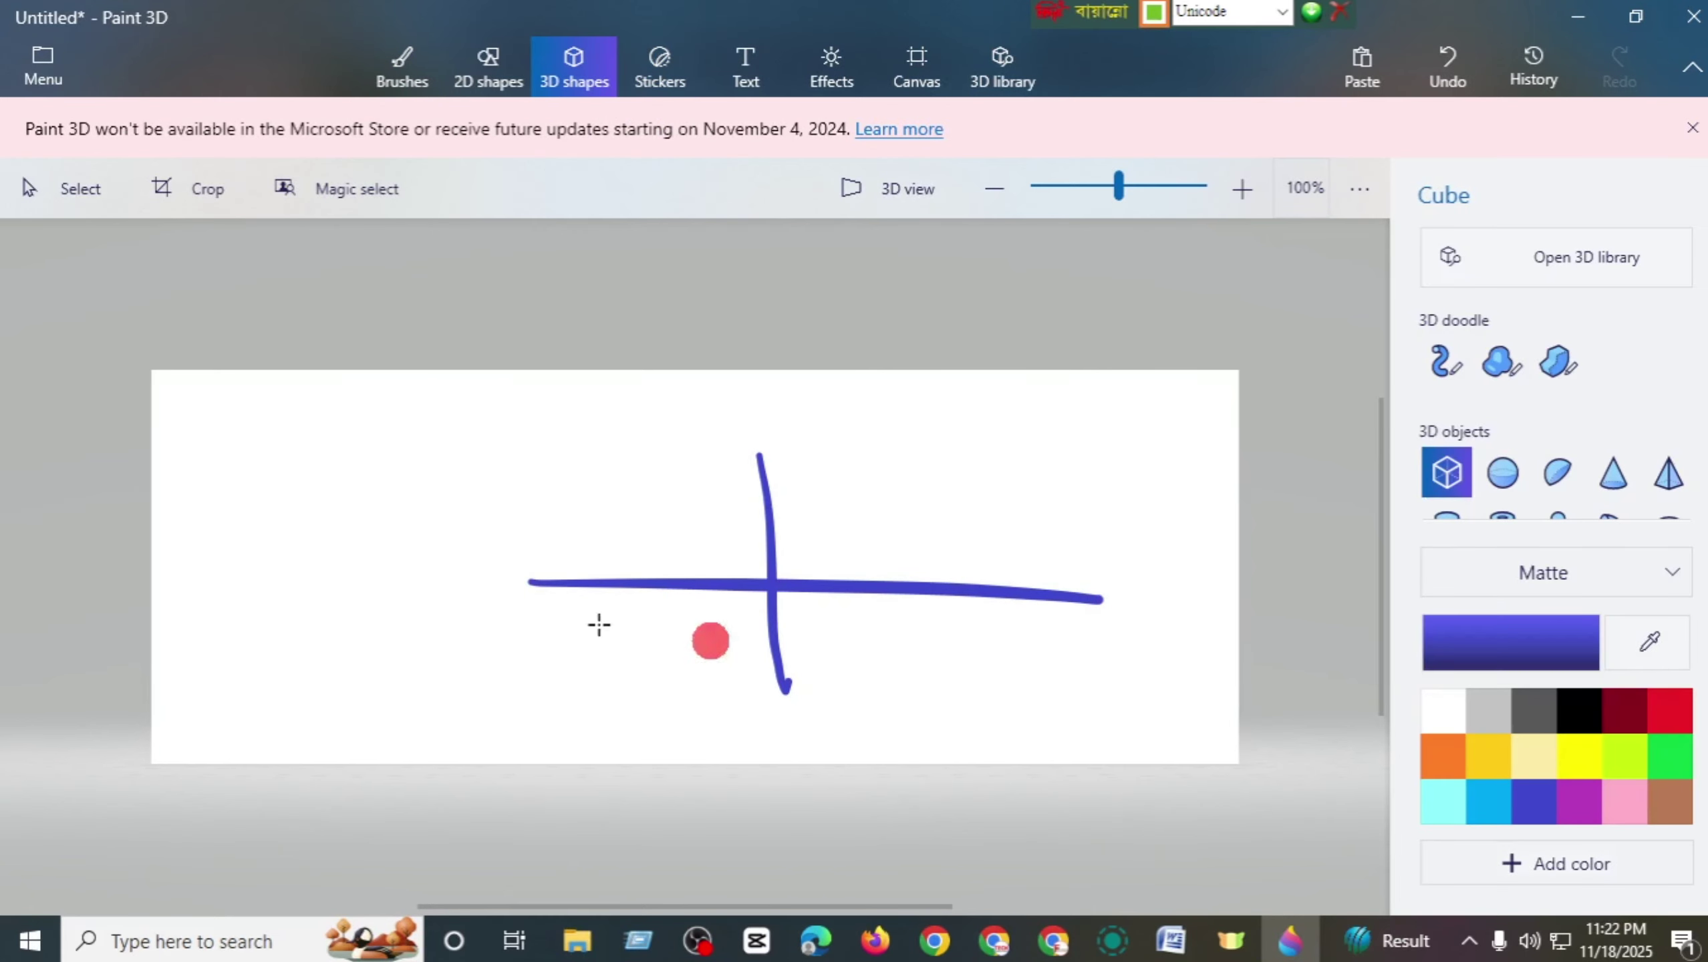
left_click(1692, 15)
left_click(820, 522)
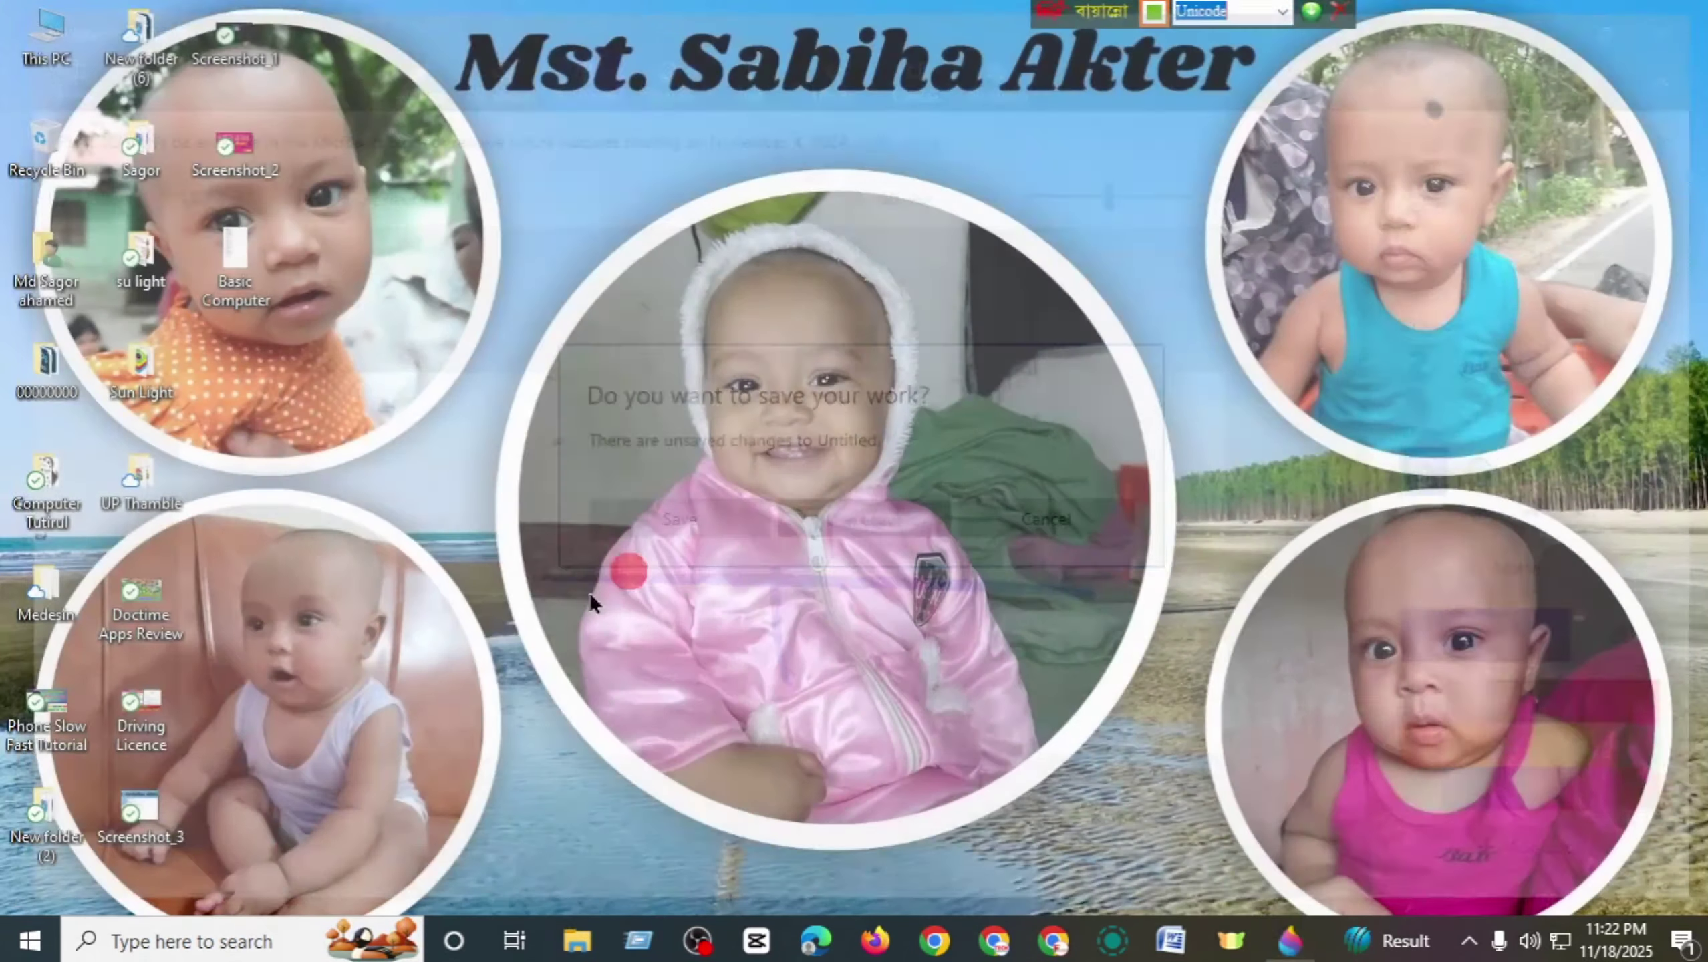
key("super")
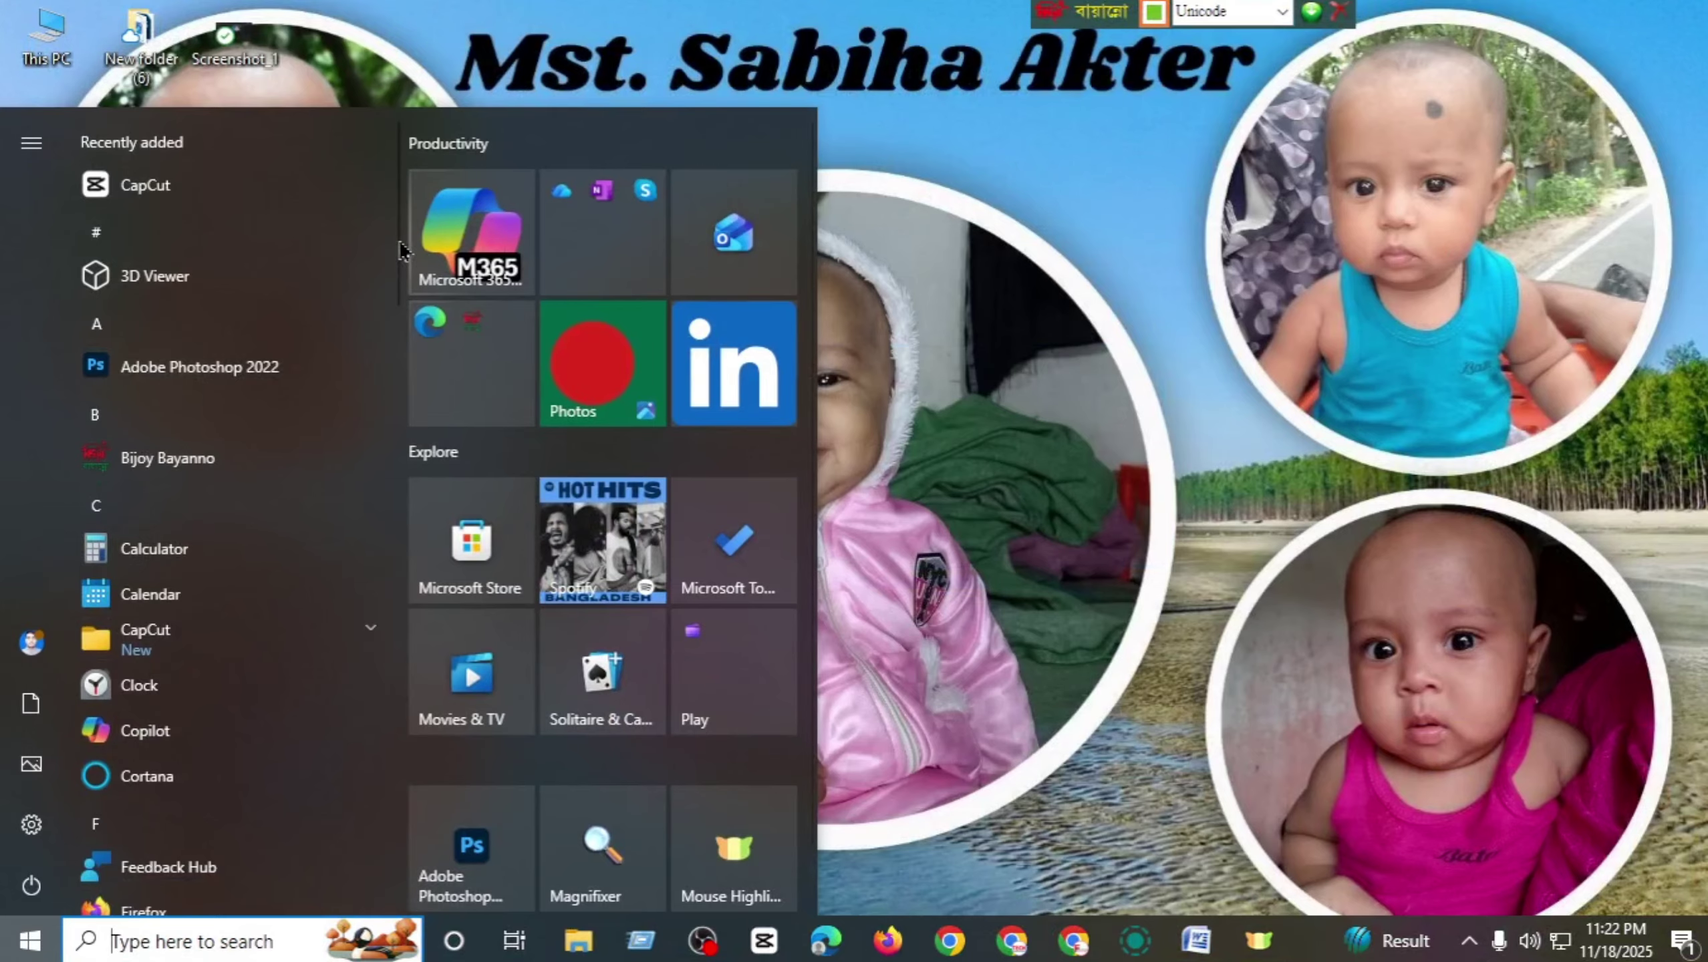
mouse_move(402, 251)
left_mouse_down()
mouse_move(395, 843)
mouse_move(387, 639)
left_mouse_up()
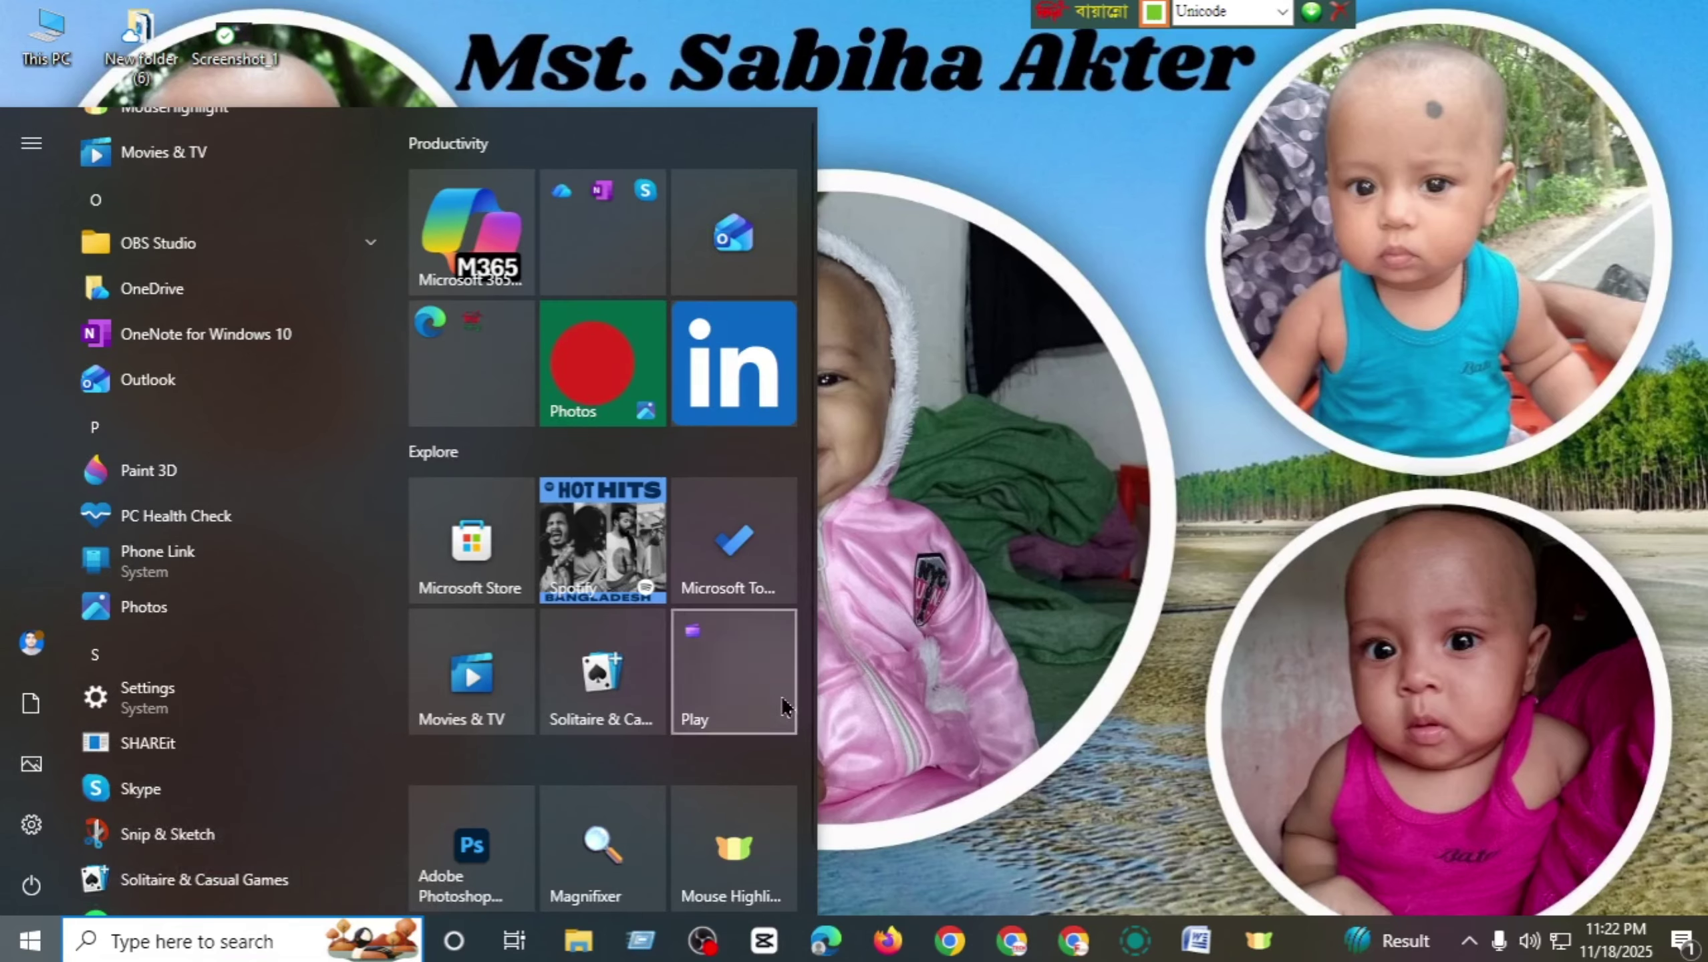
left_click(981, 693)
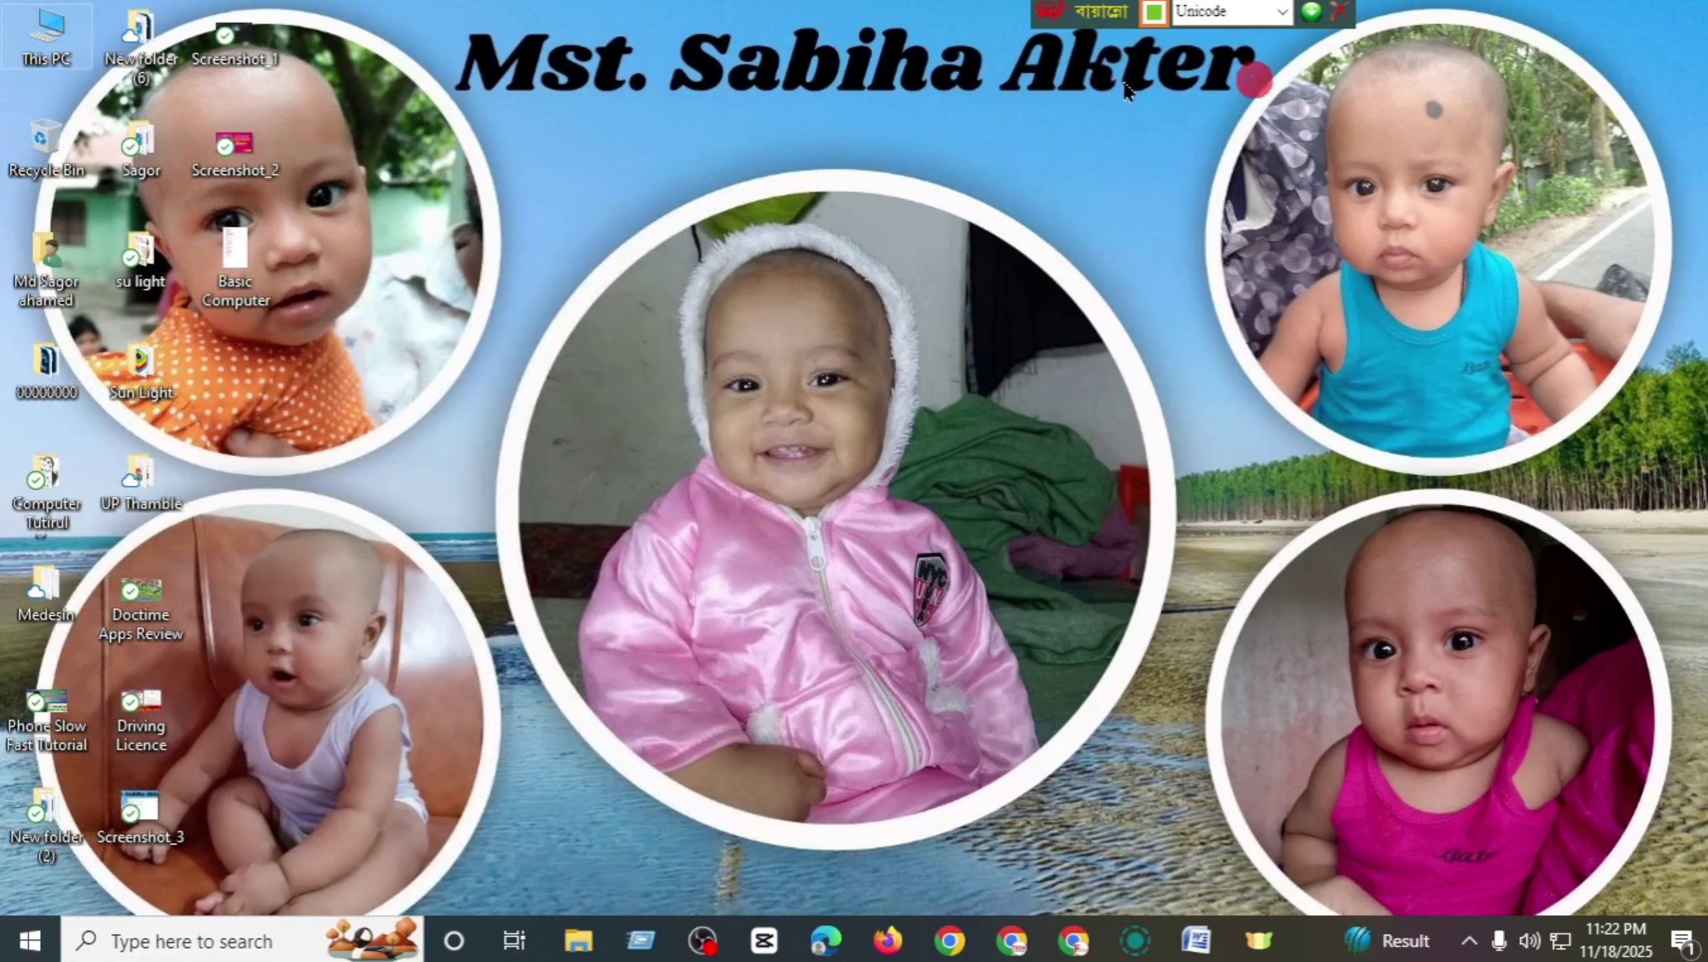
- Open the Screenshot_2 image from the desktop, launch Snip & Sketch, and move its window clear of the image
double_click(236, 266)
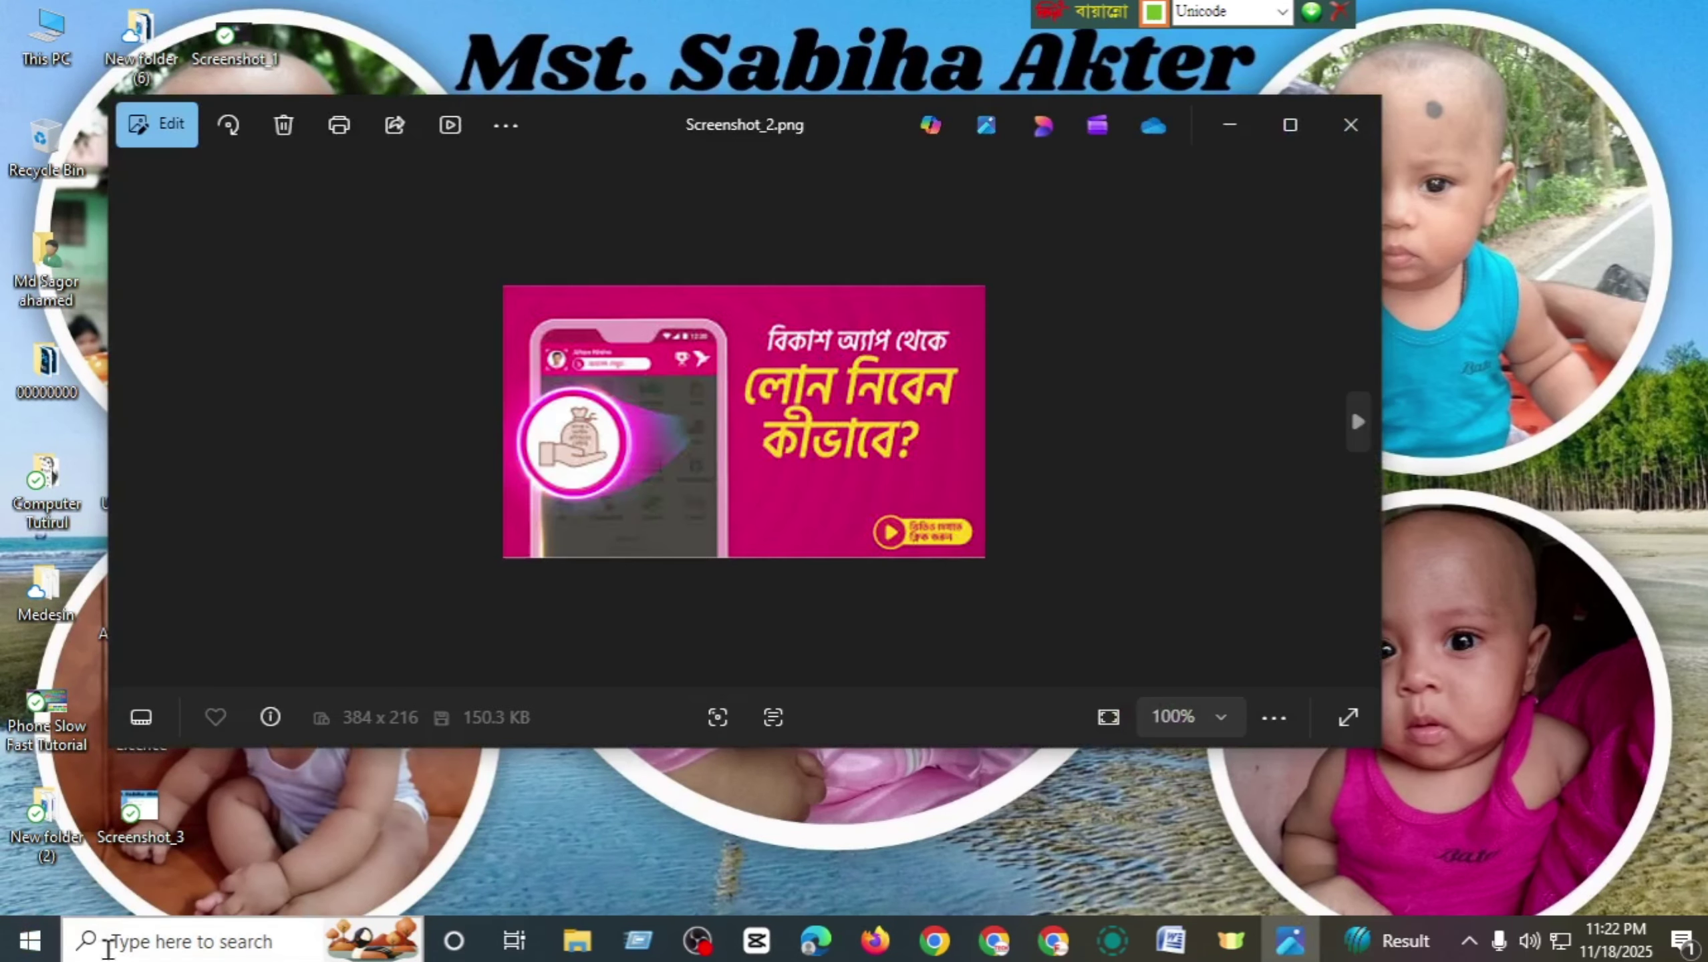
left_click(30, 941)
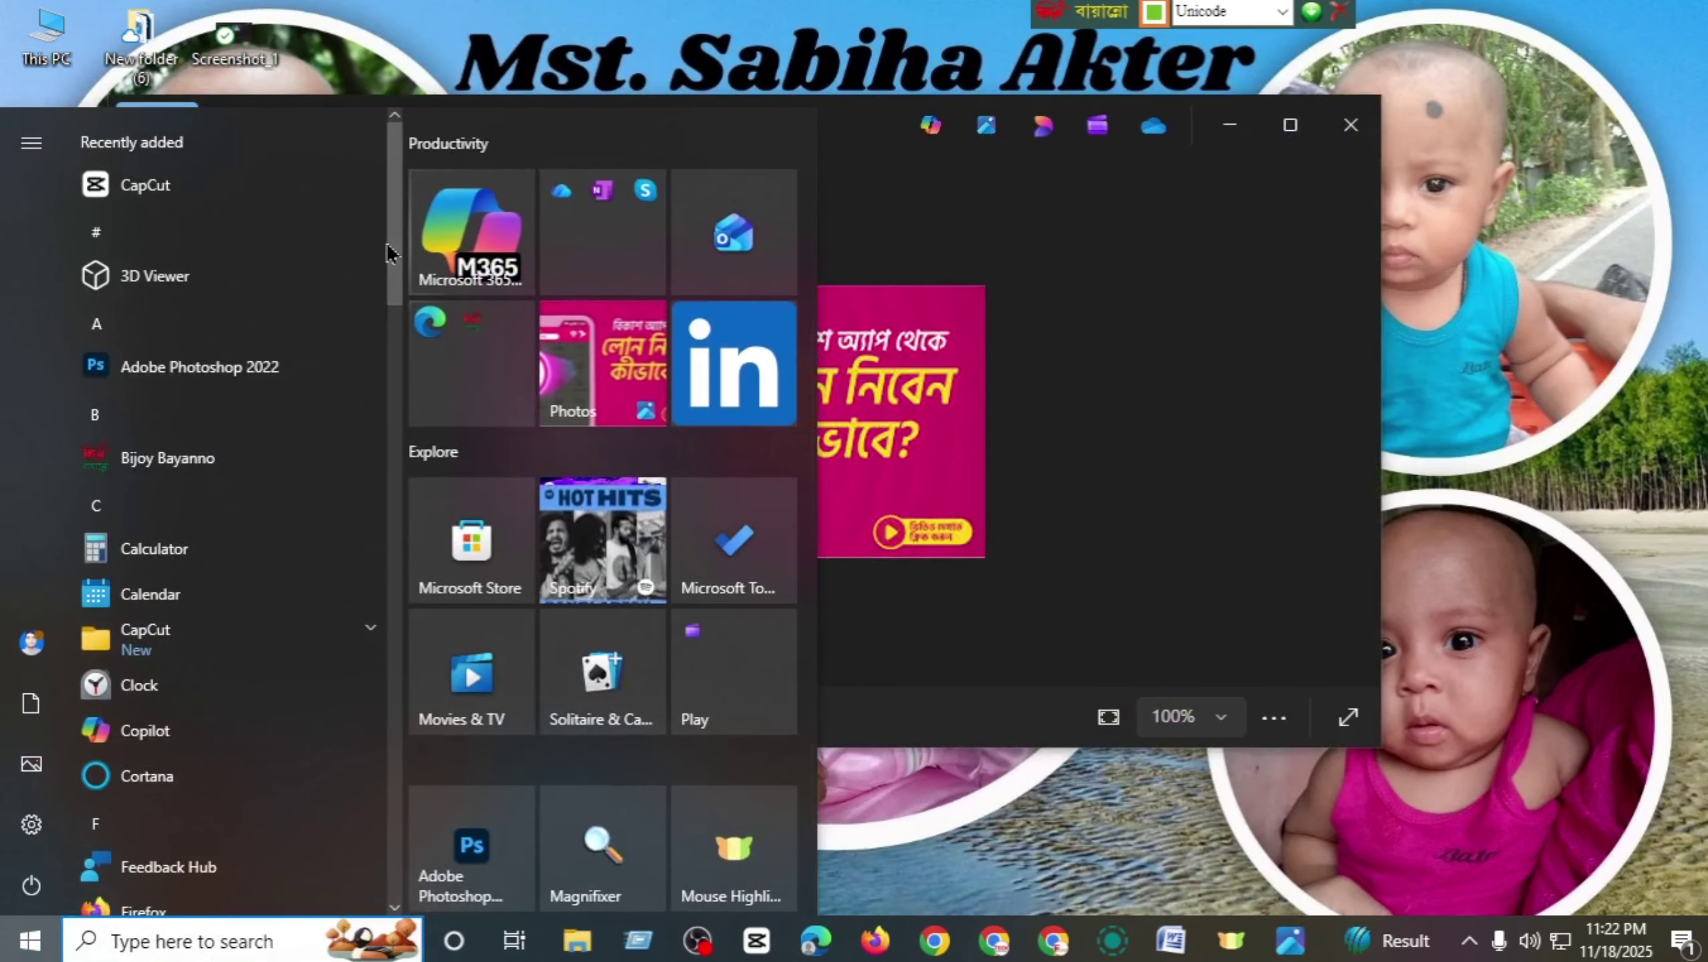
left_click_drag(387, 259, 368, 861)
scroll(368, 861, "up", 4)
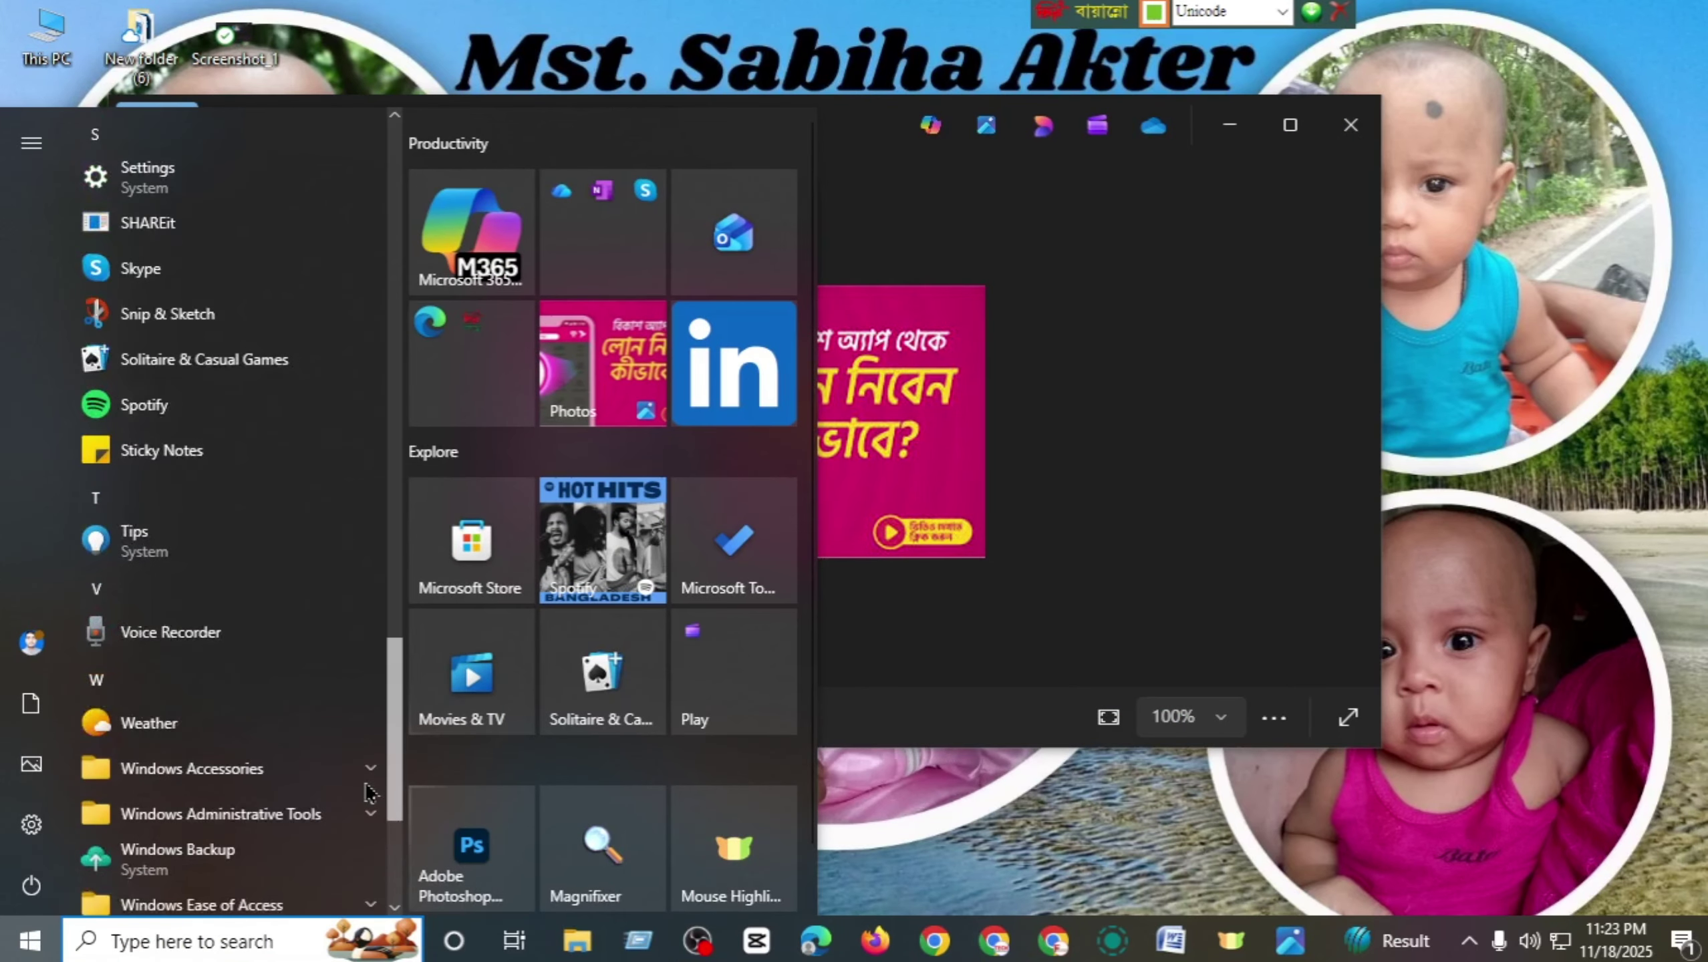
left_click(167, 339)
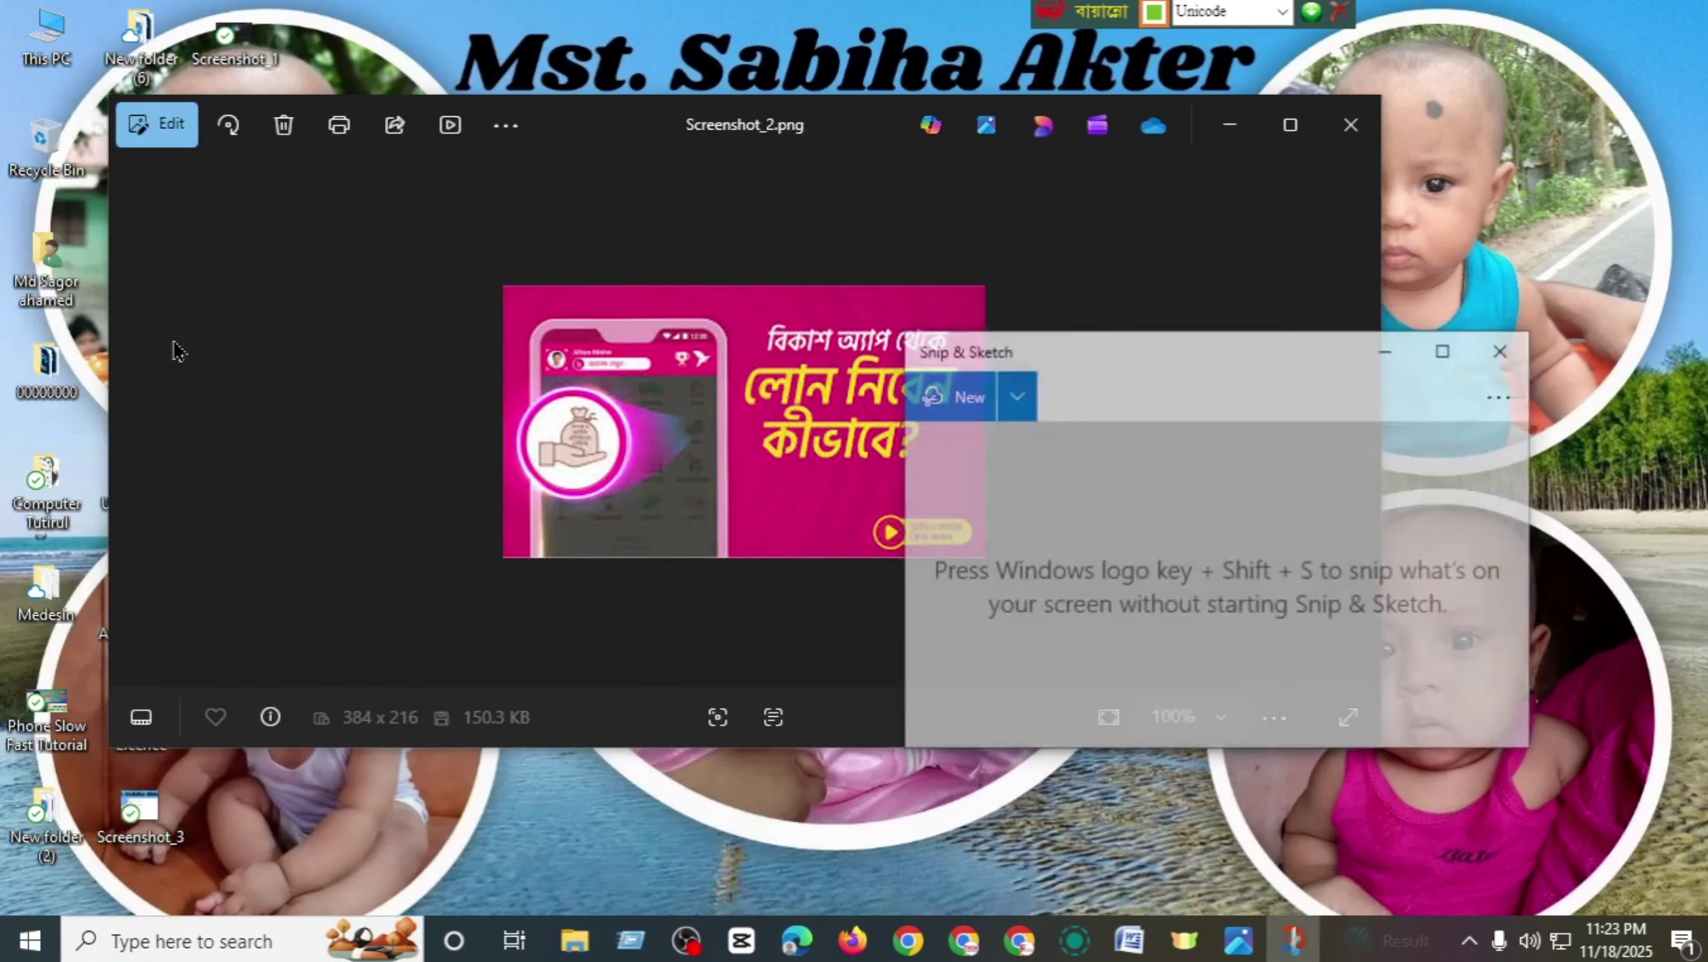
left_click_drag(1135, 379, 1602, 670)
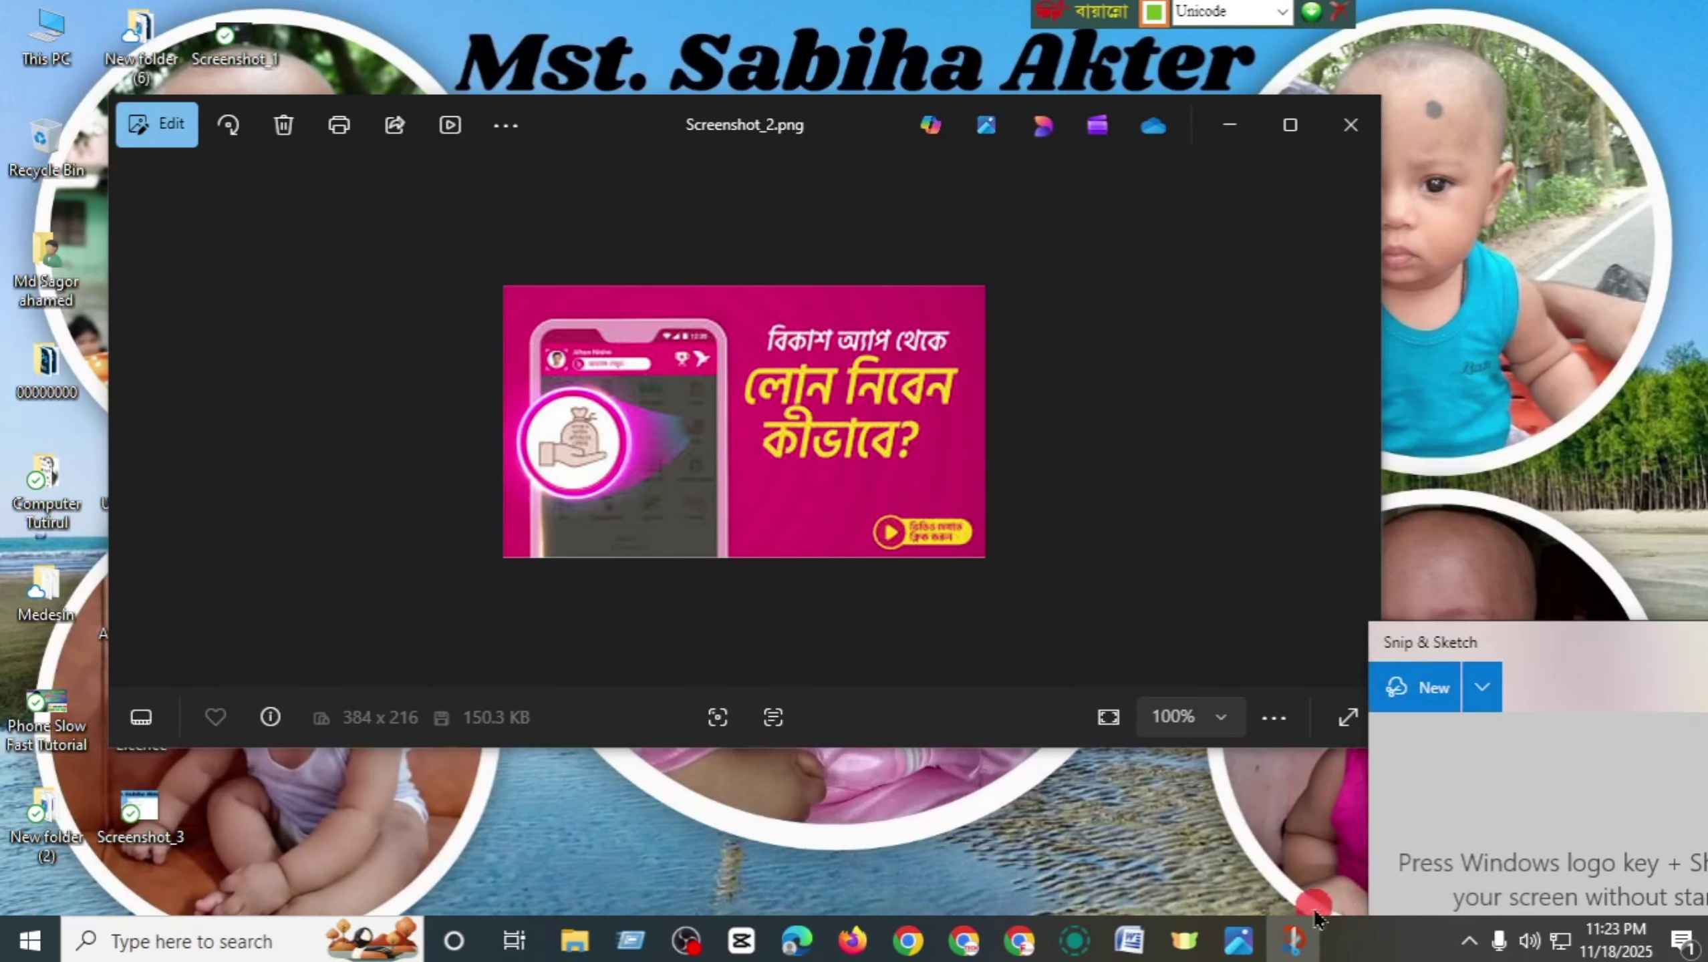
left_click(1184, 942)
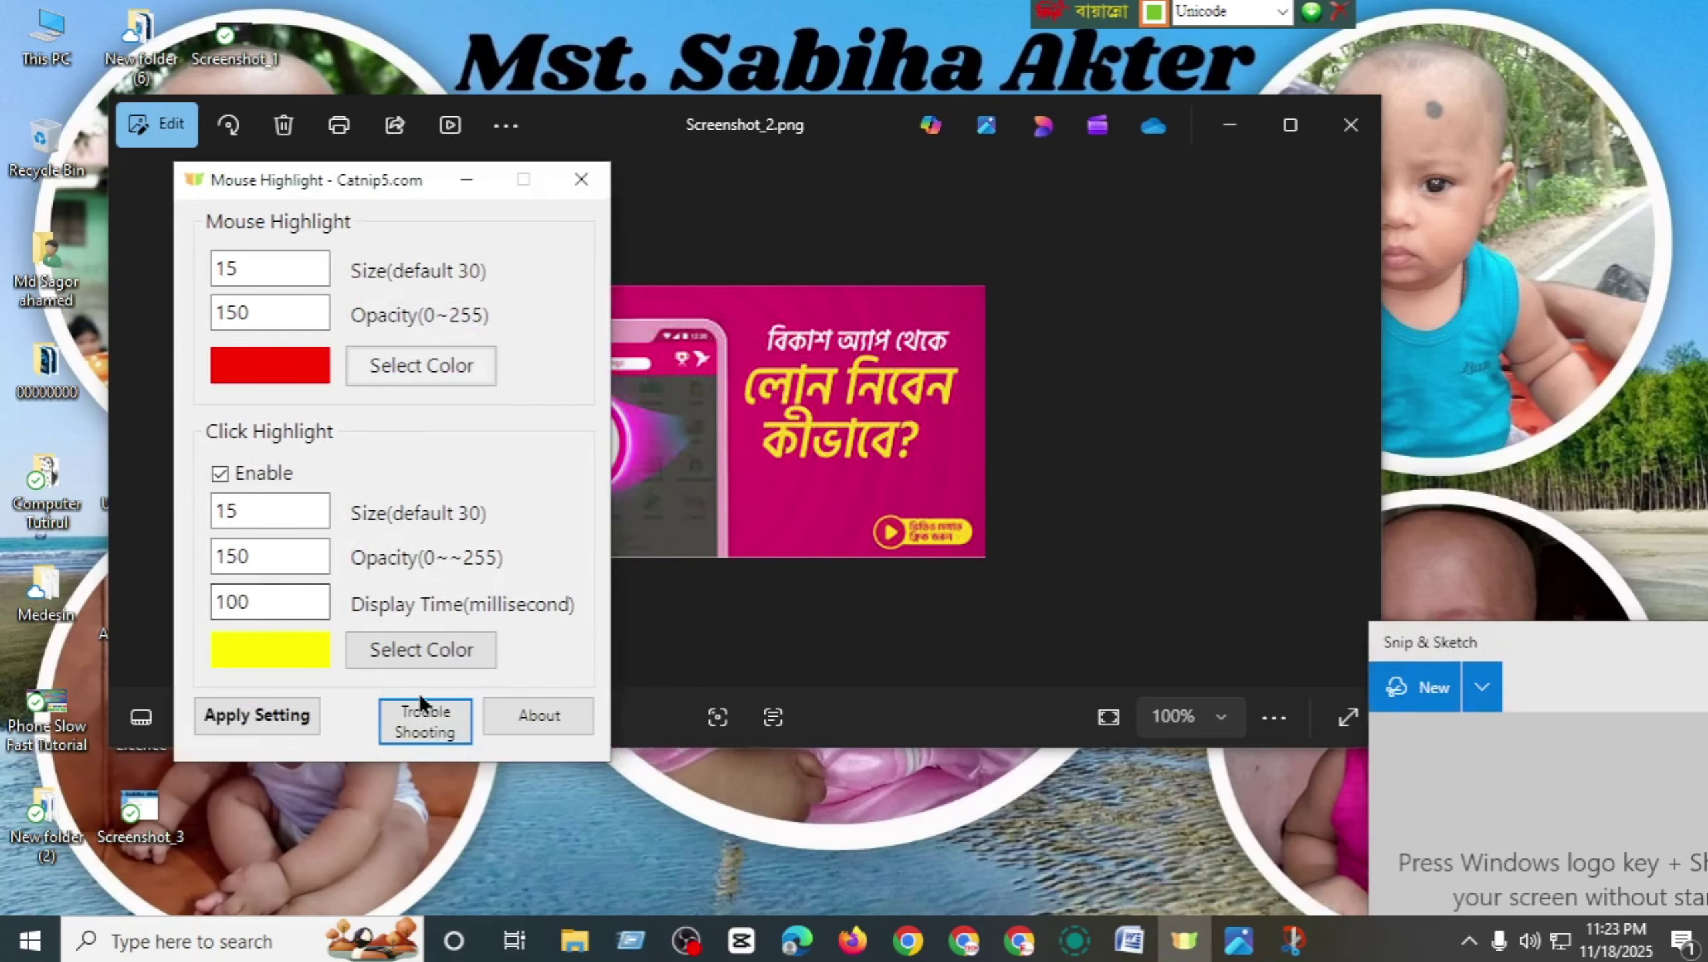
left_click(429, 379)
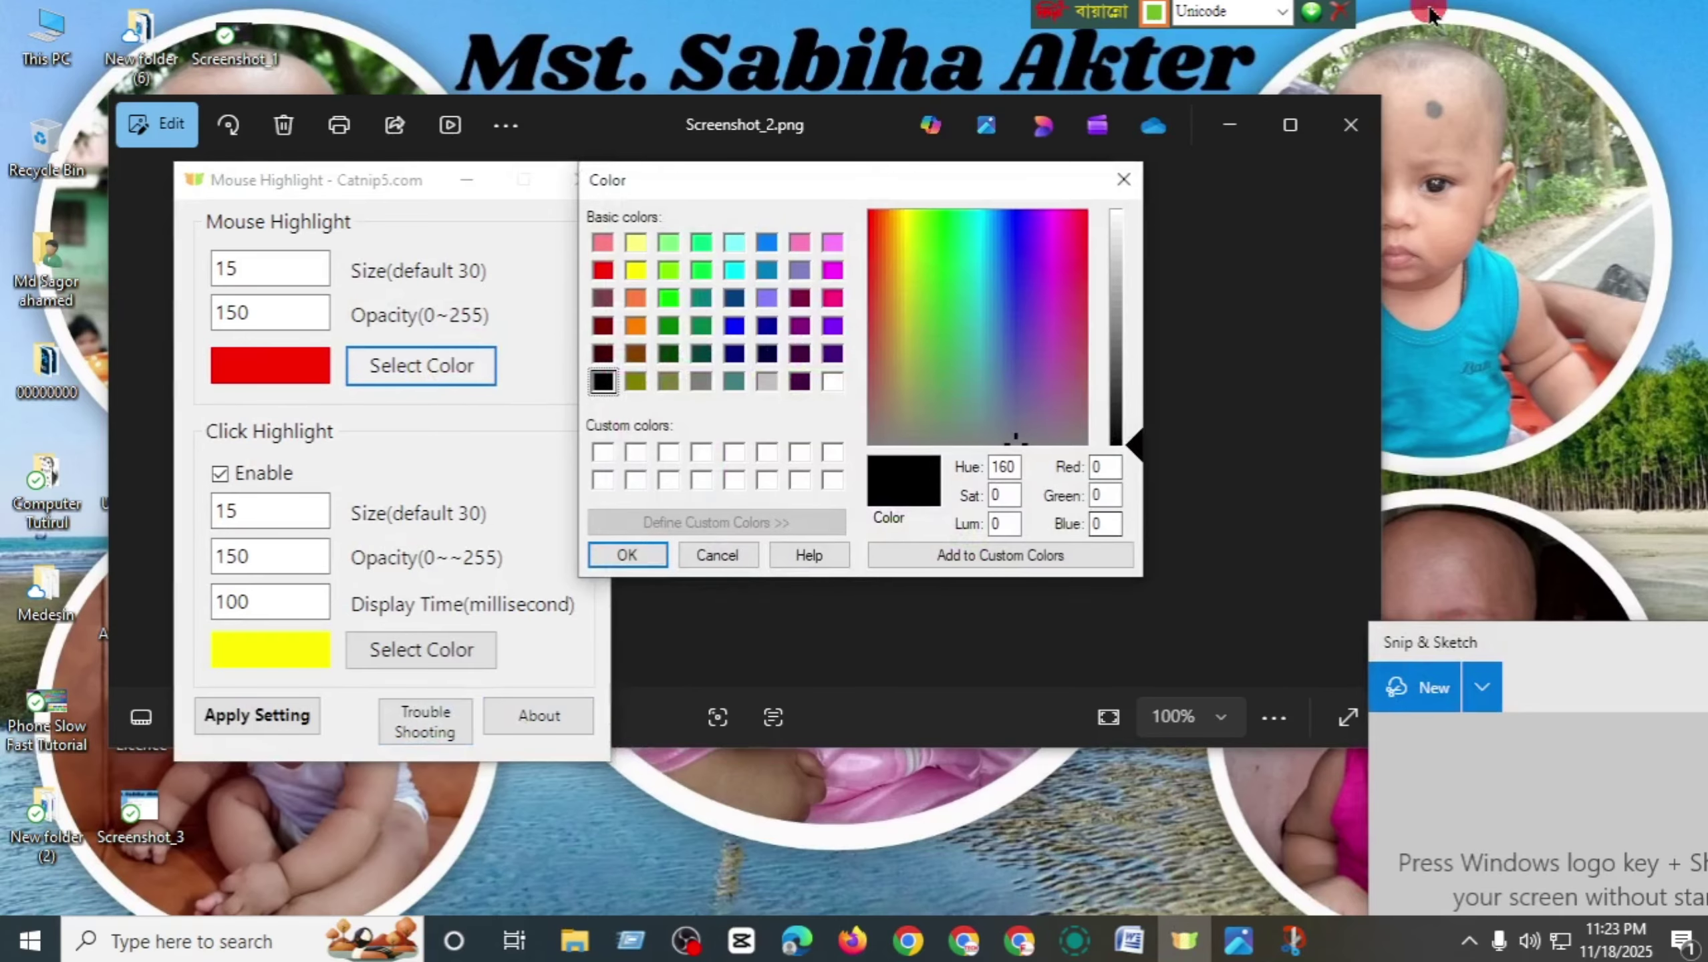
left_click(1122, 179)
left_click(576, 180)
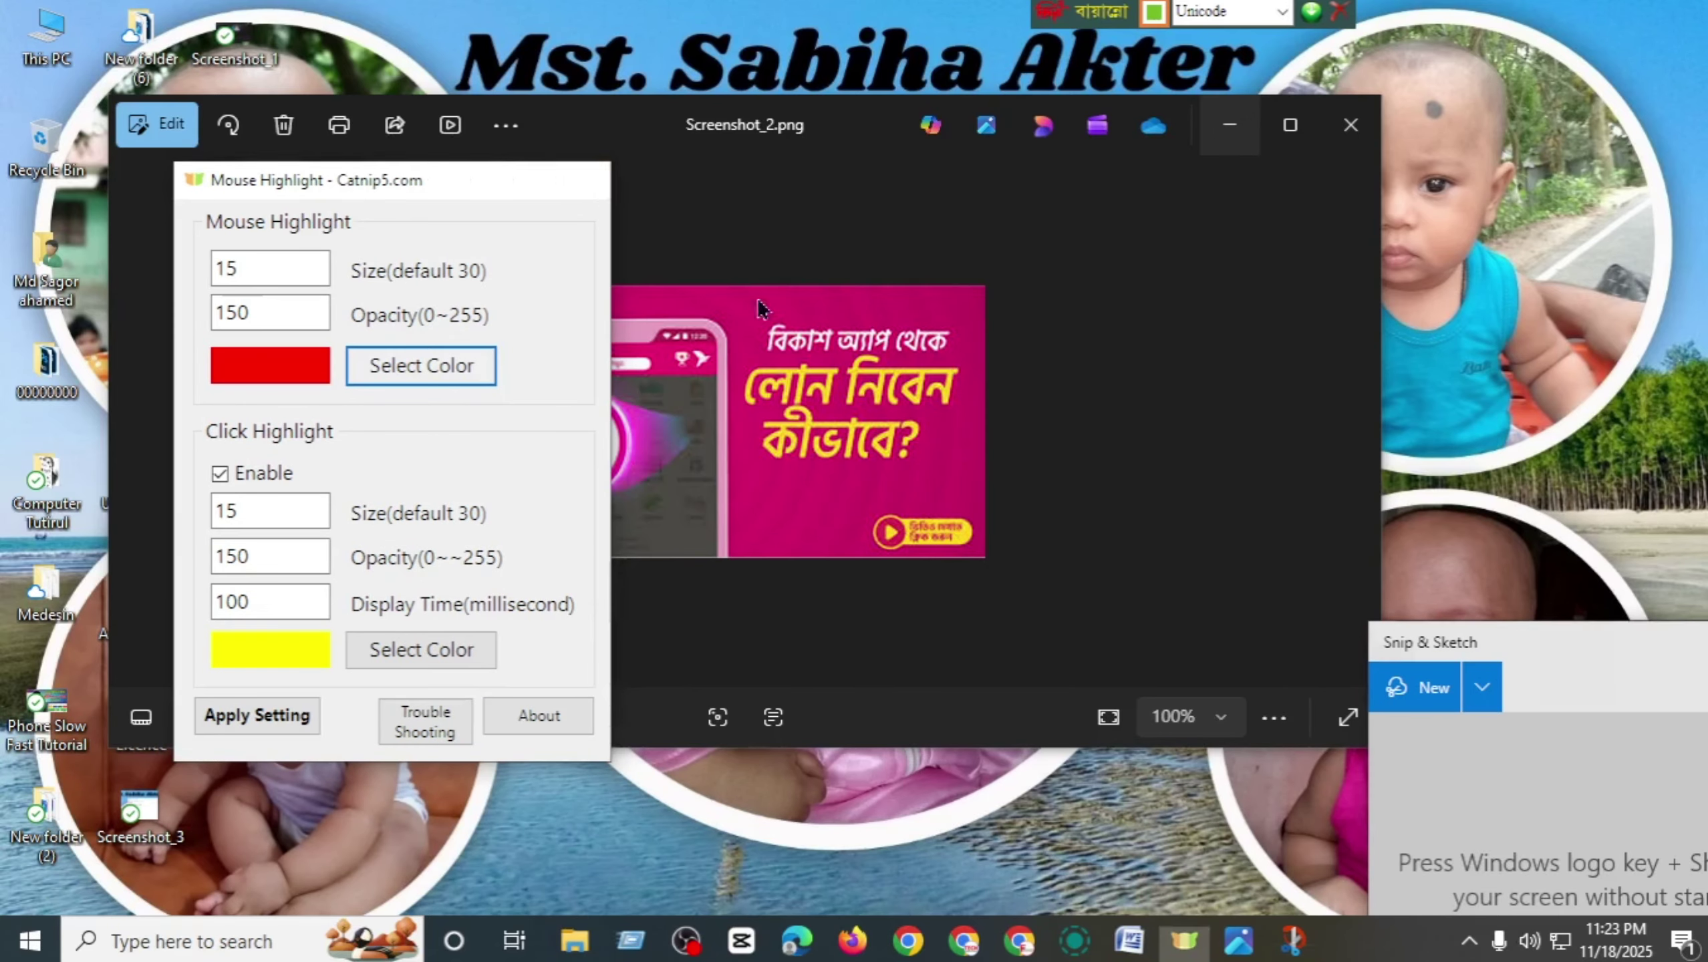
- Capture a rectangular snip around the pink Screenshot_2 image and bring the snip window fully into view
left_click(1431, 689)
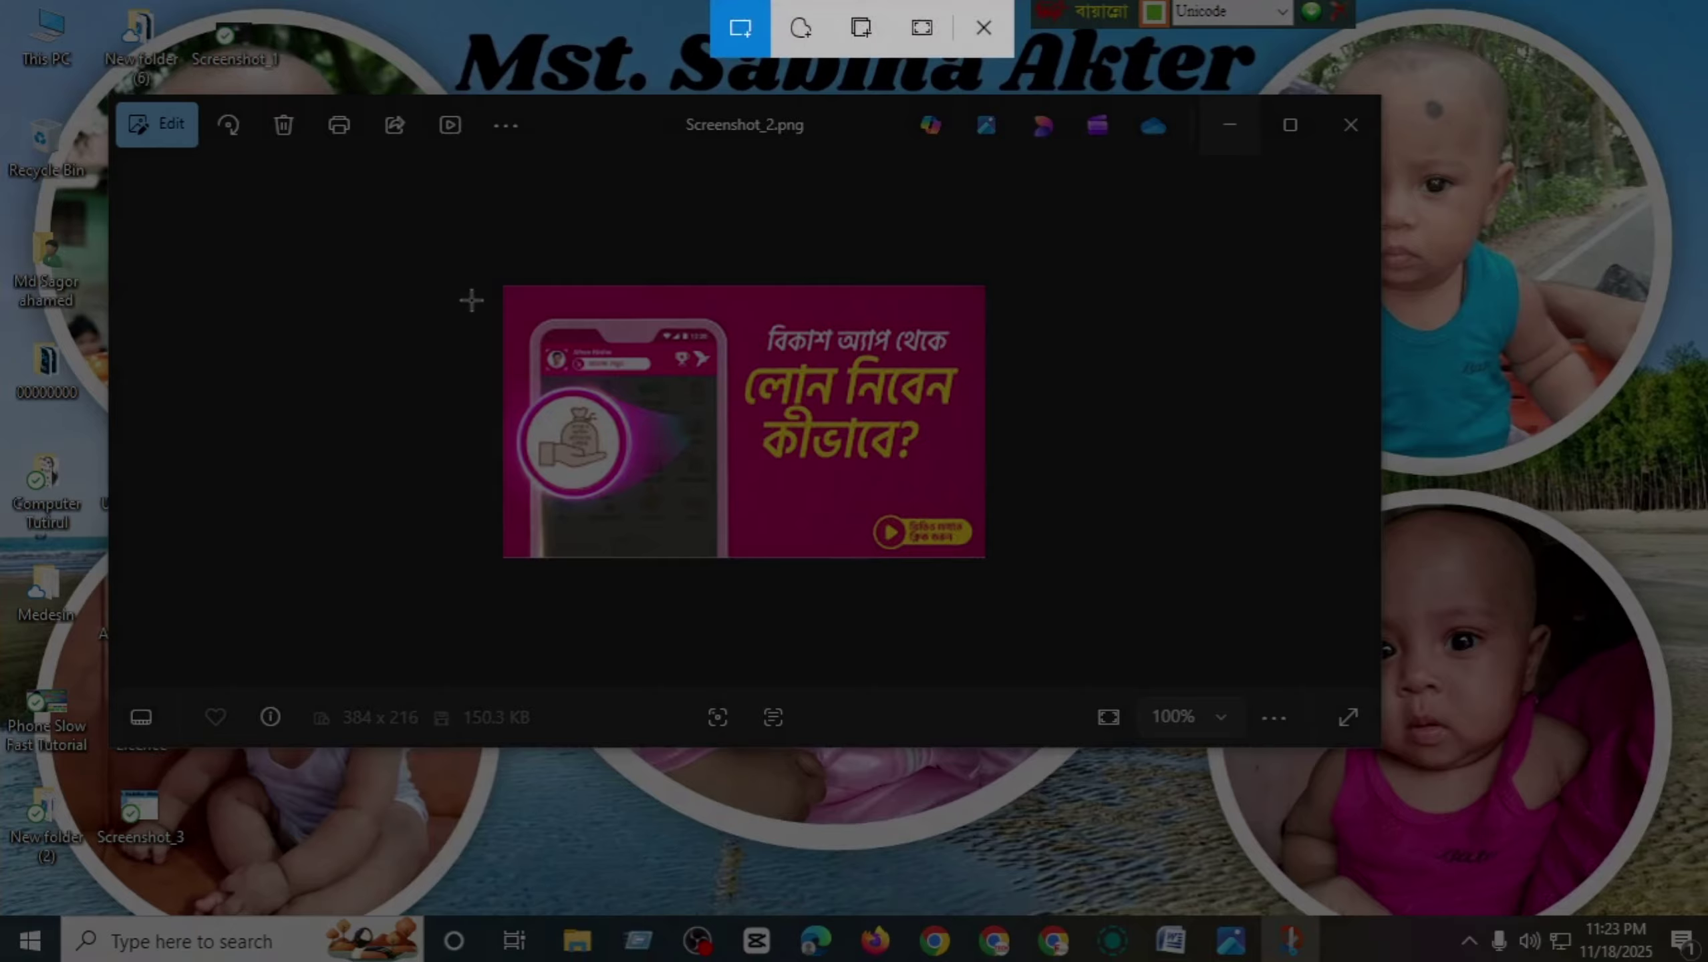
left_click_drag(473, 273, 1099, 600)
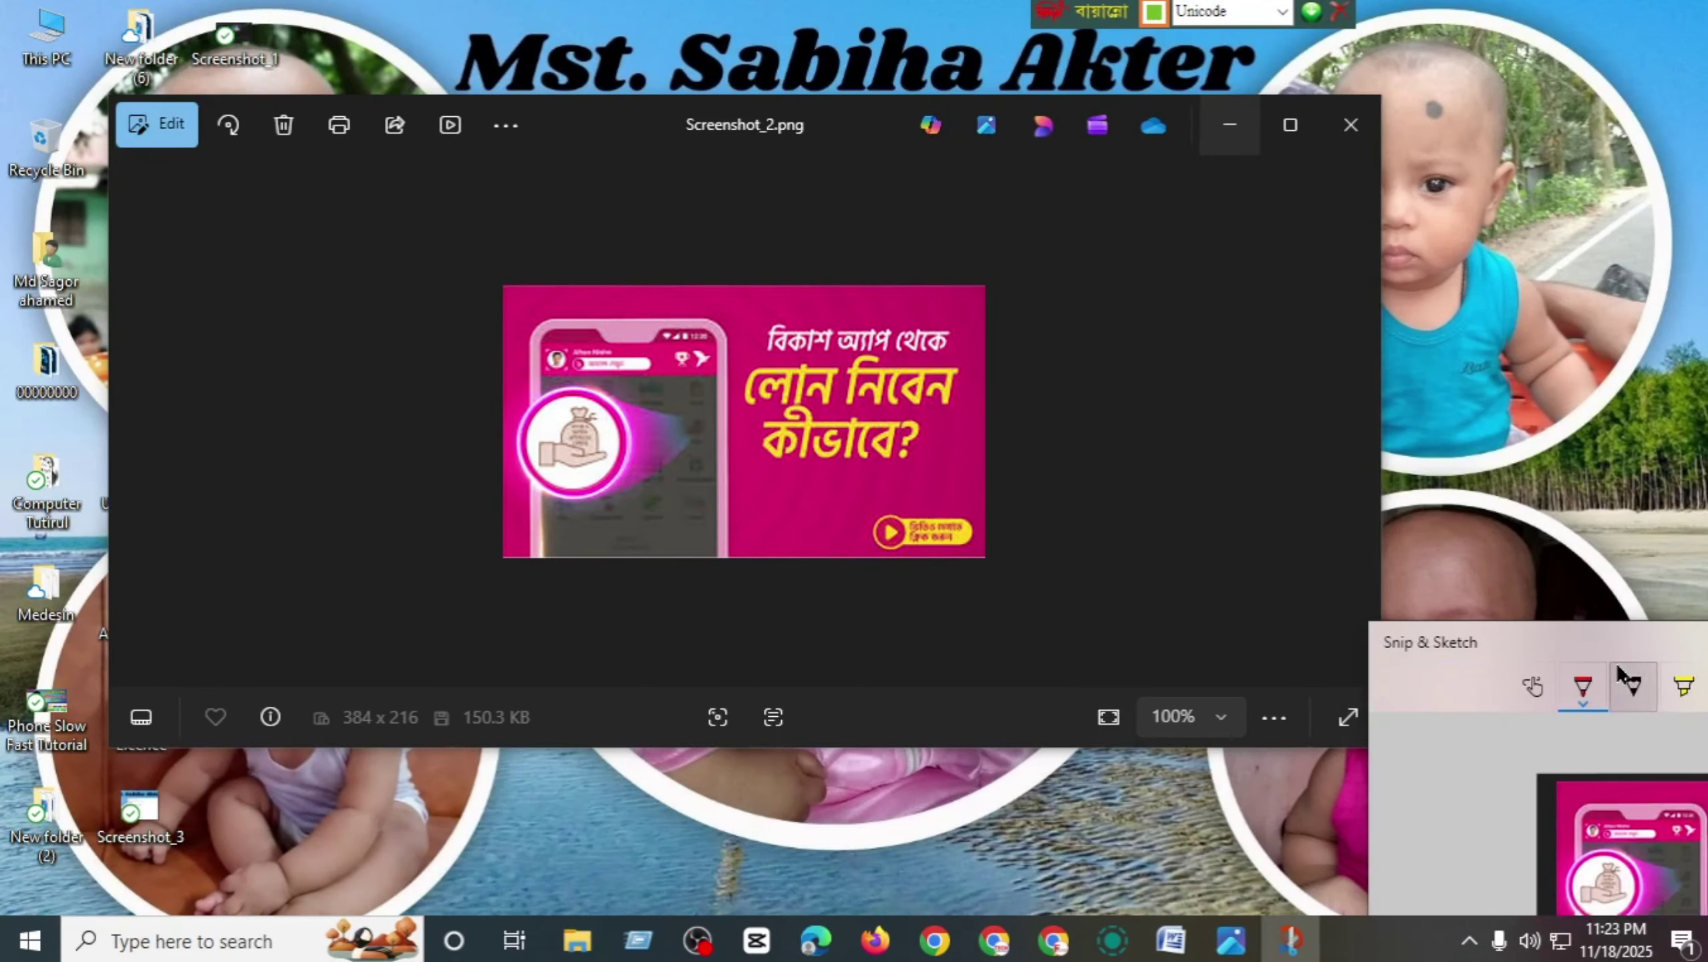
left_click(1619, 680)
left_click_drag(1004, 362, 718, 330)
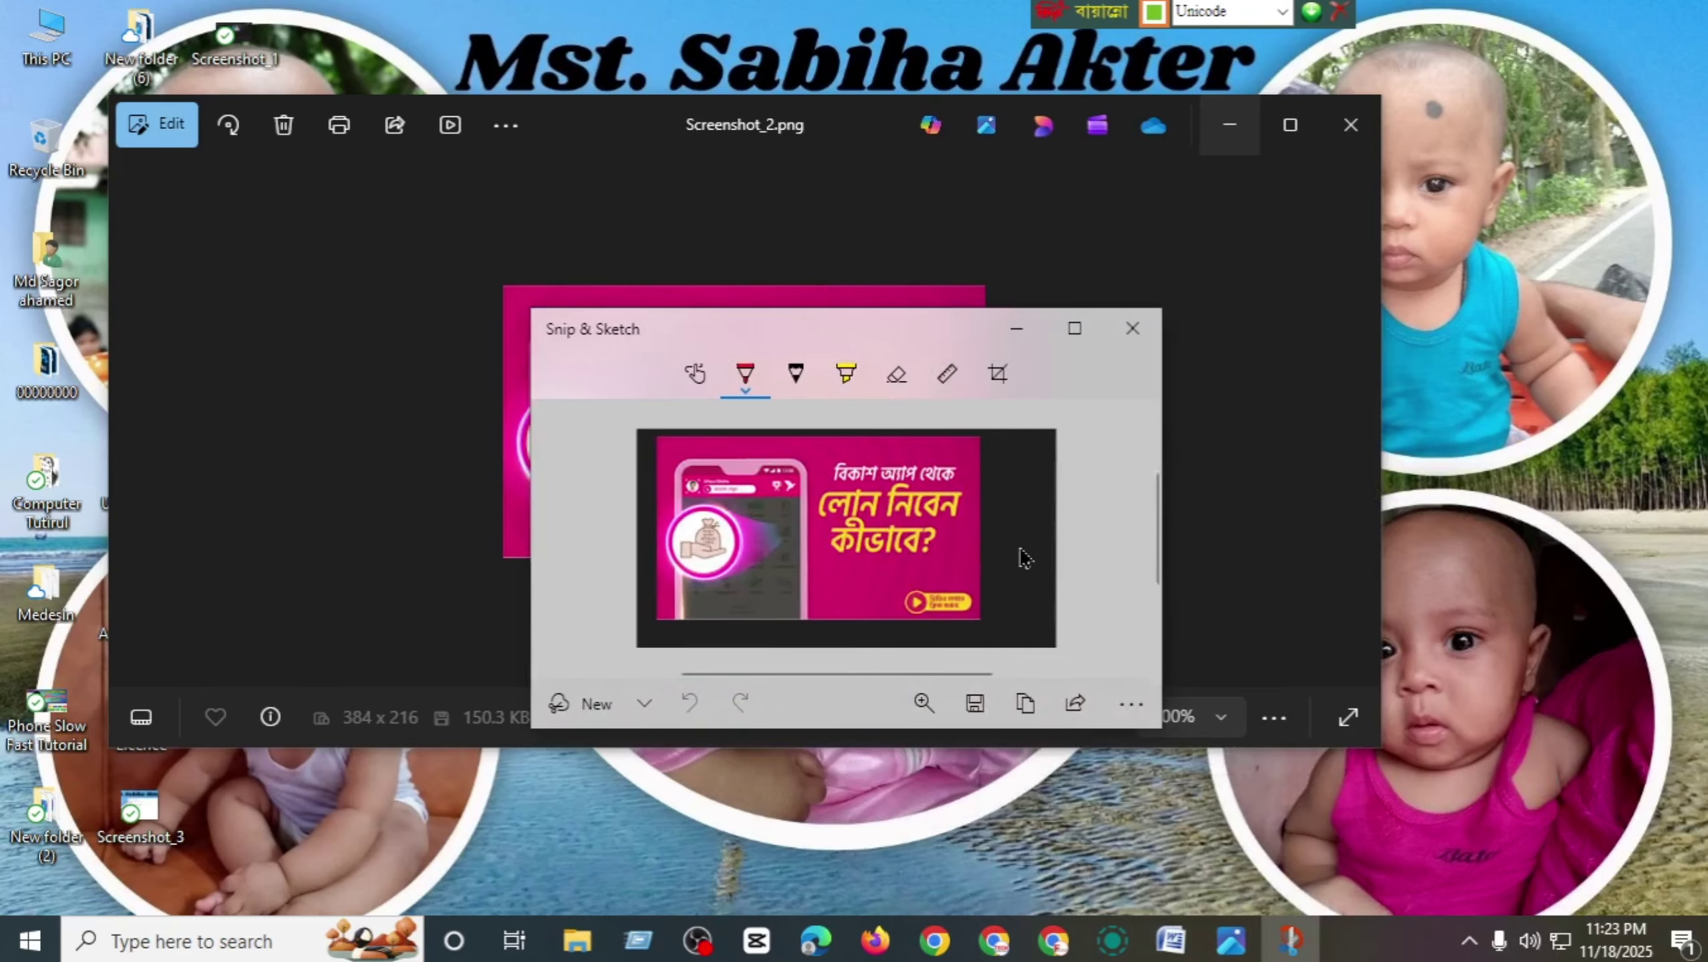
- Save the snip to the Desktop as a PNG under the suggested file name and copy it to the clipboard
left_click(975, 702)
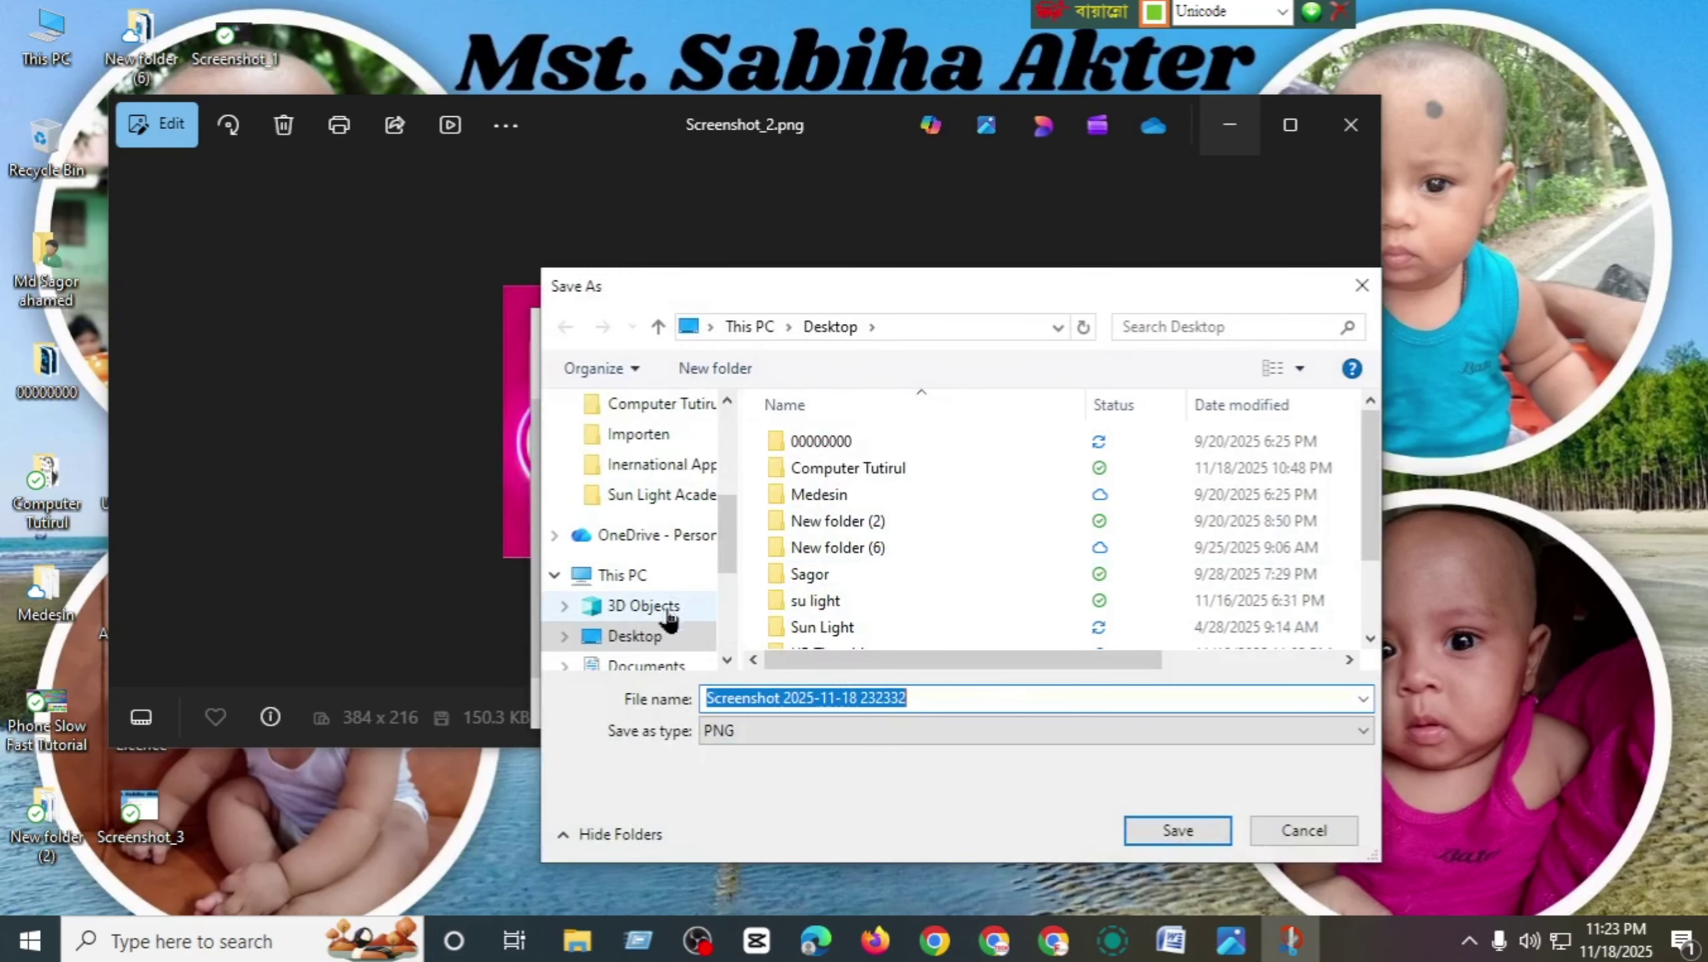
left_click(1164, 820)
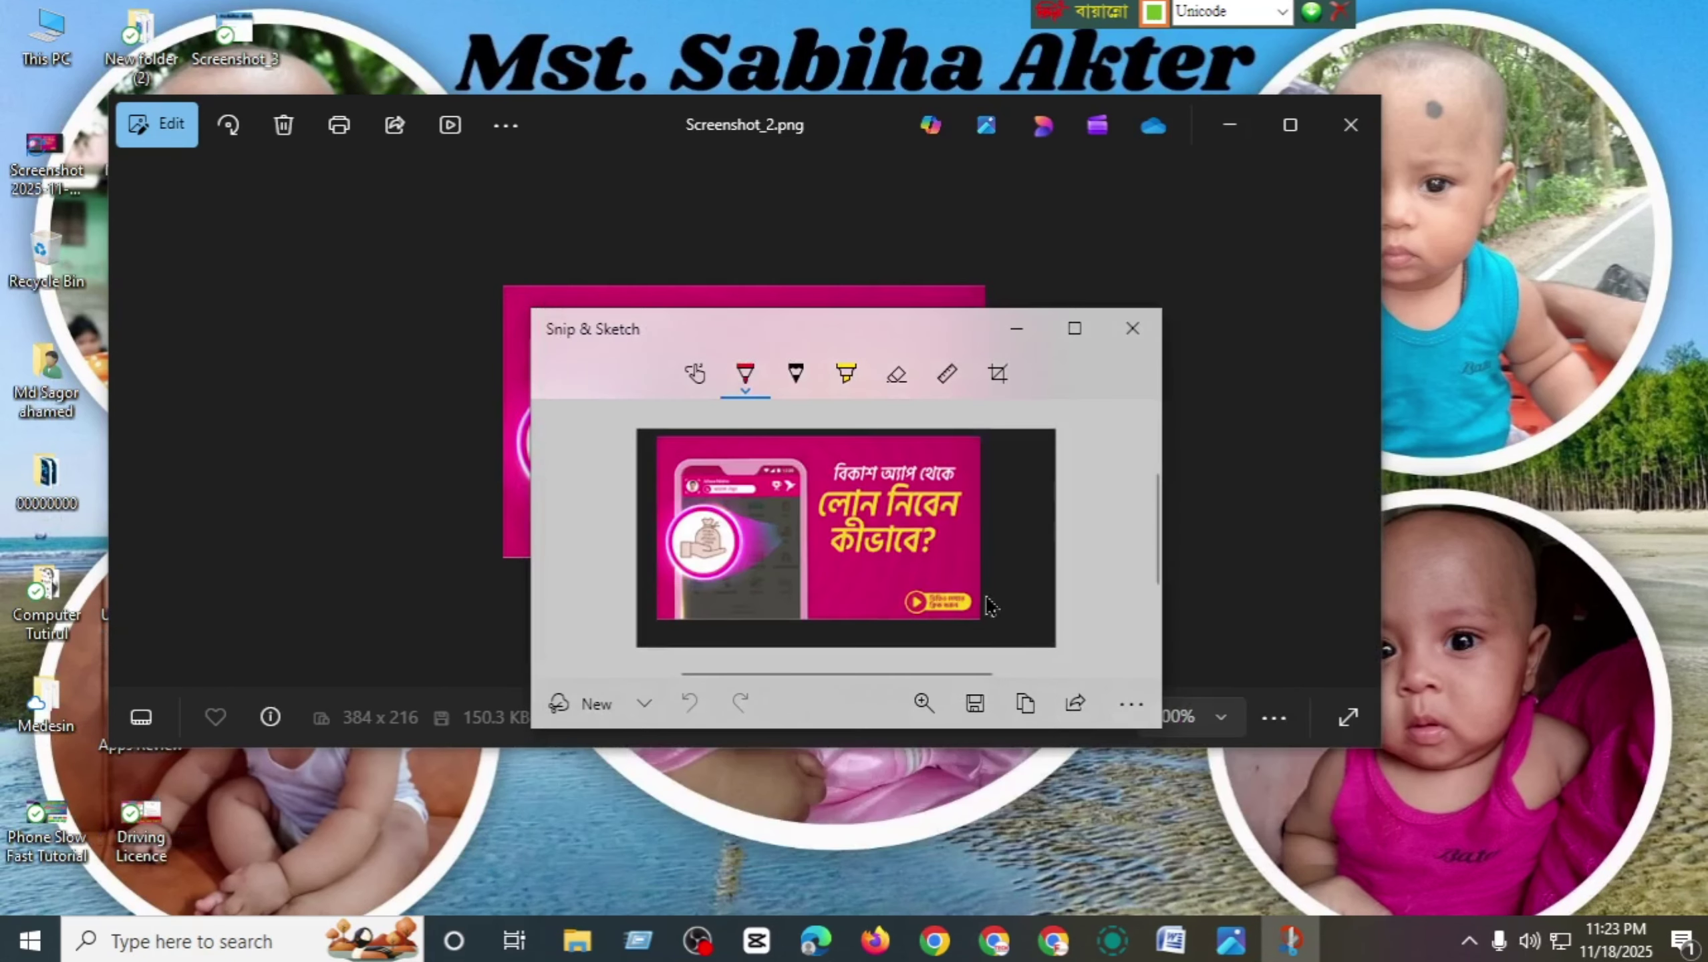
left_click(1025, 703)
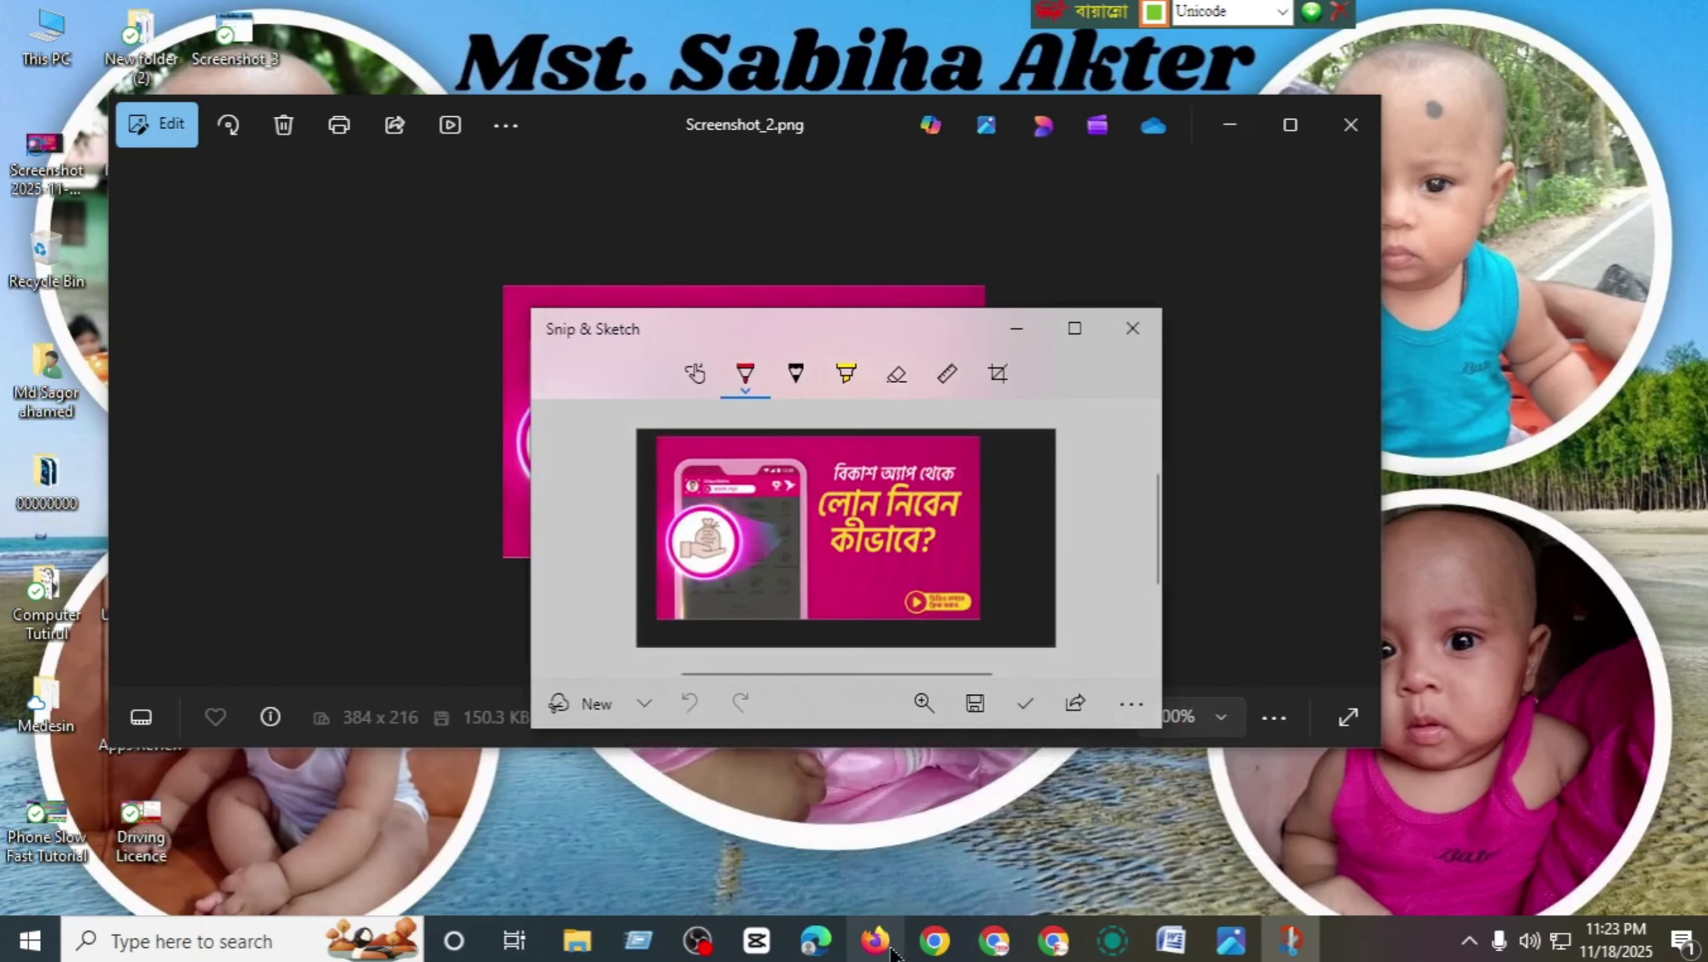
- Switch to Chrome, open WhatsApp from the bookmarks, and paste and send the copied snip in the message-yourself chat
left_click(934, 941)
left_click(804, 535)
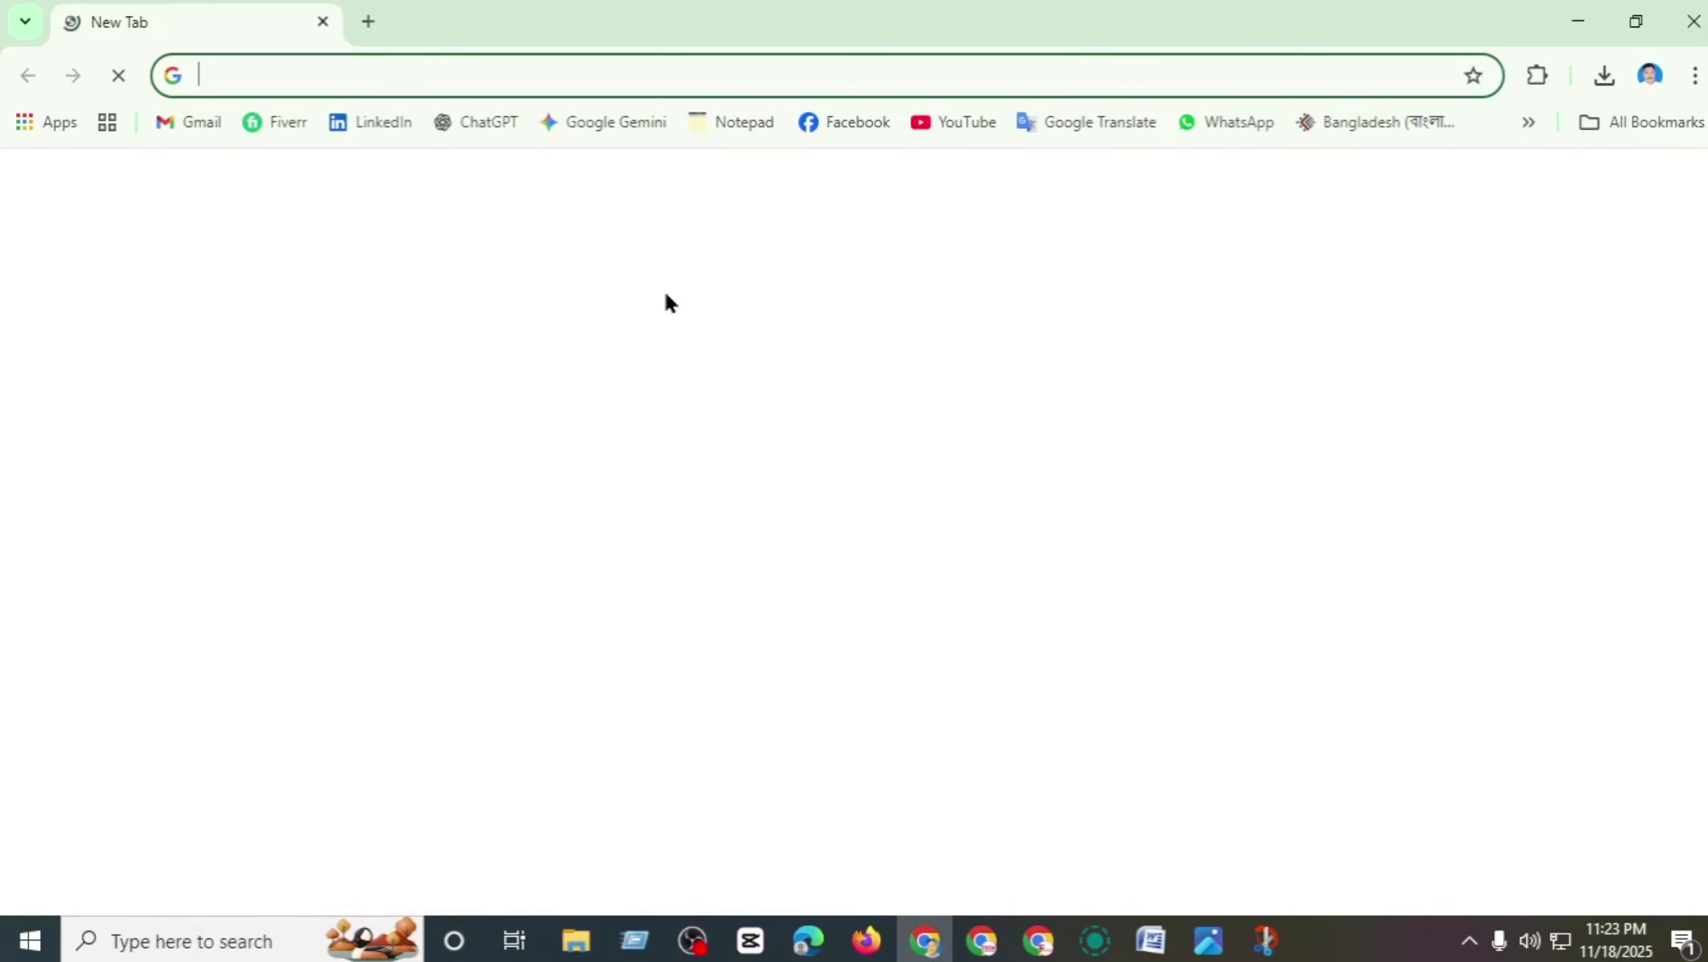
left_click(1199, 120)
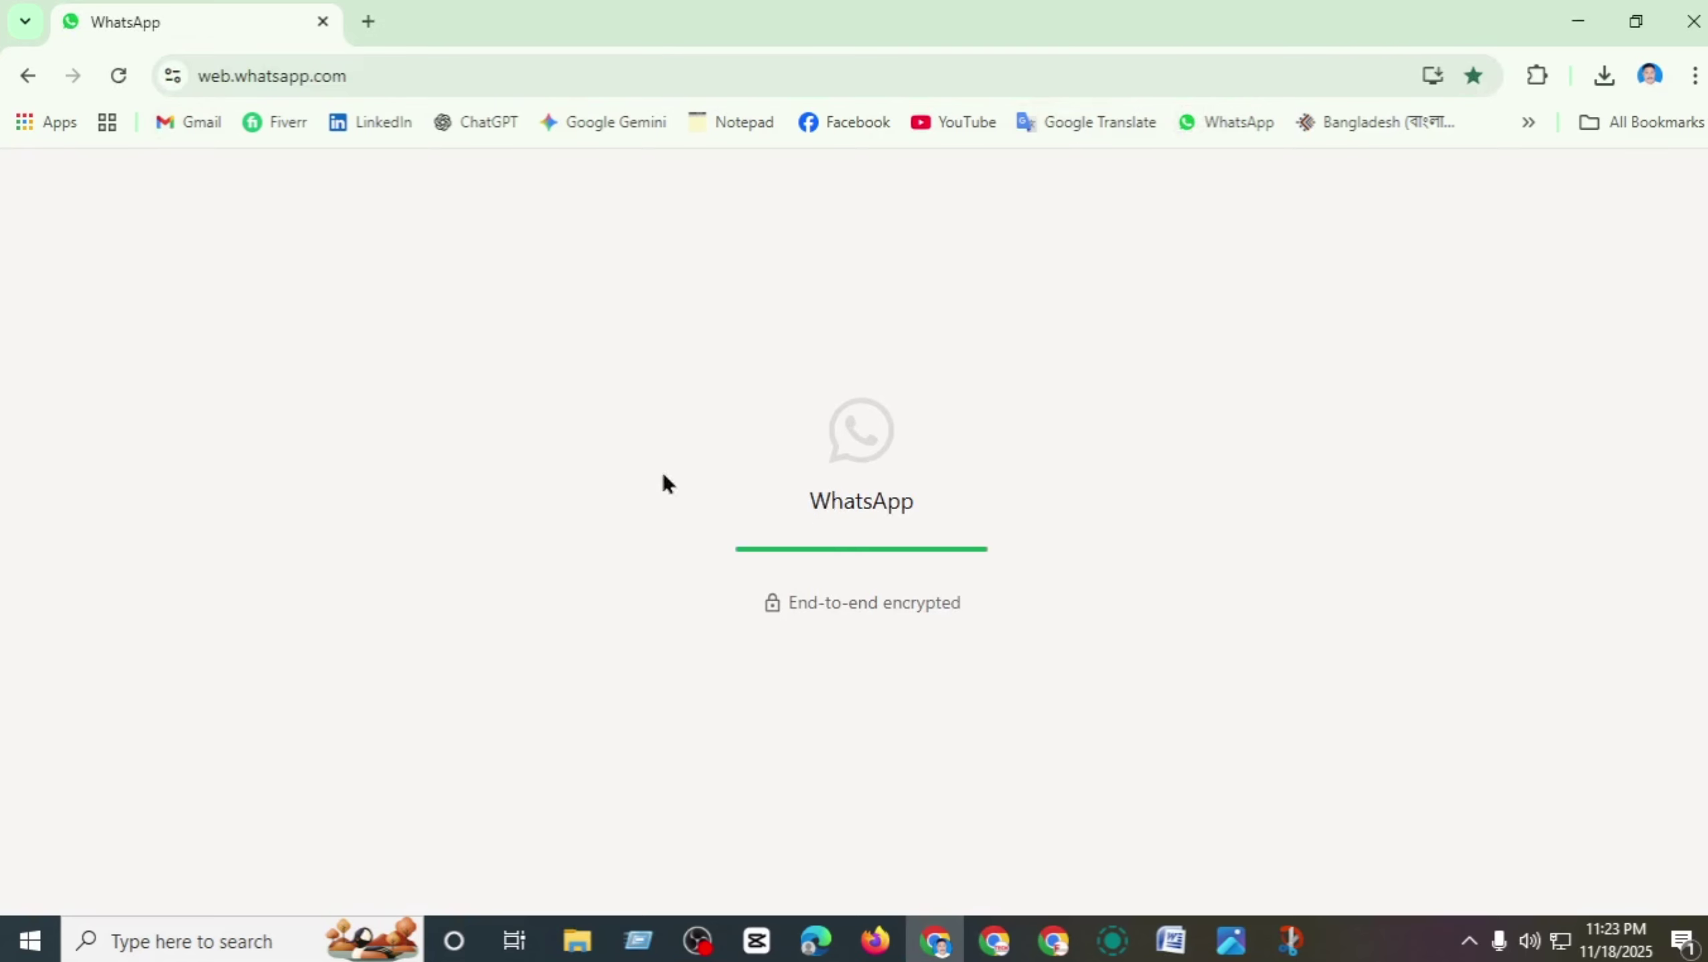
left_click(354, 488)
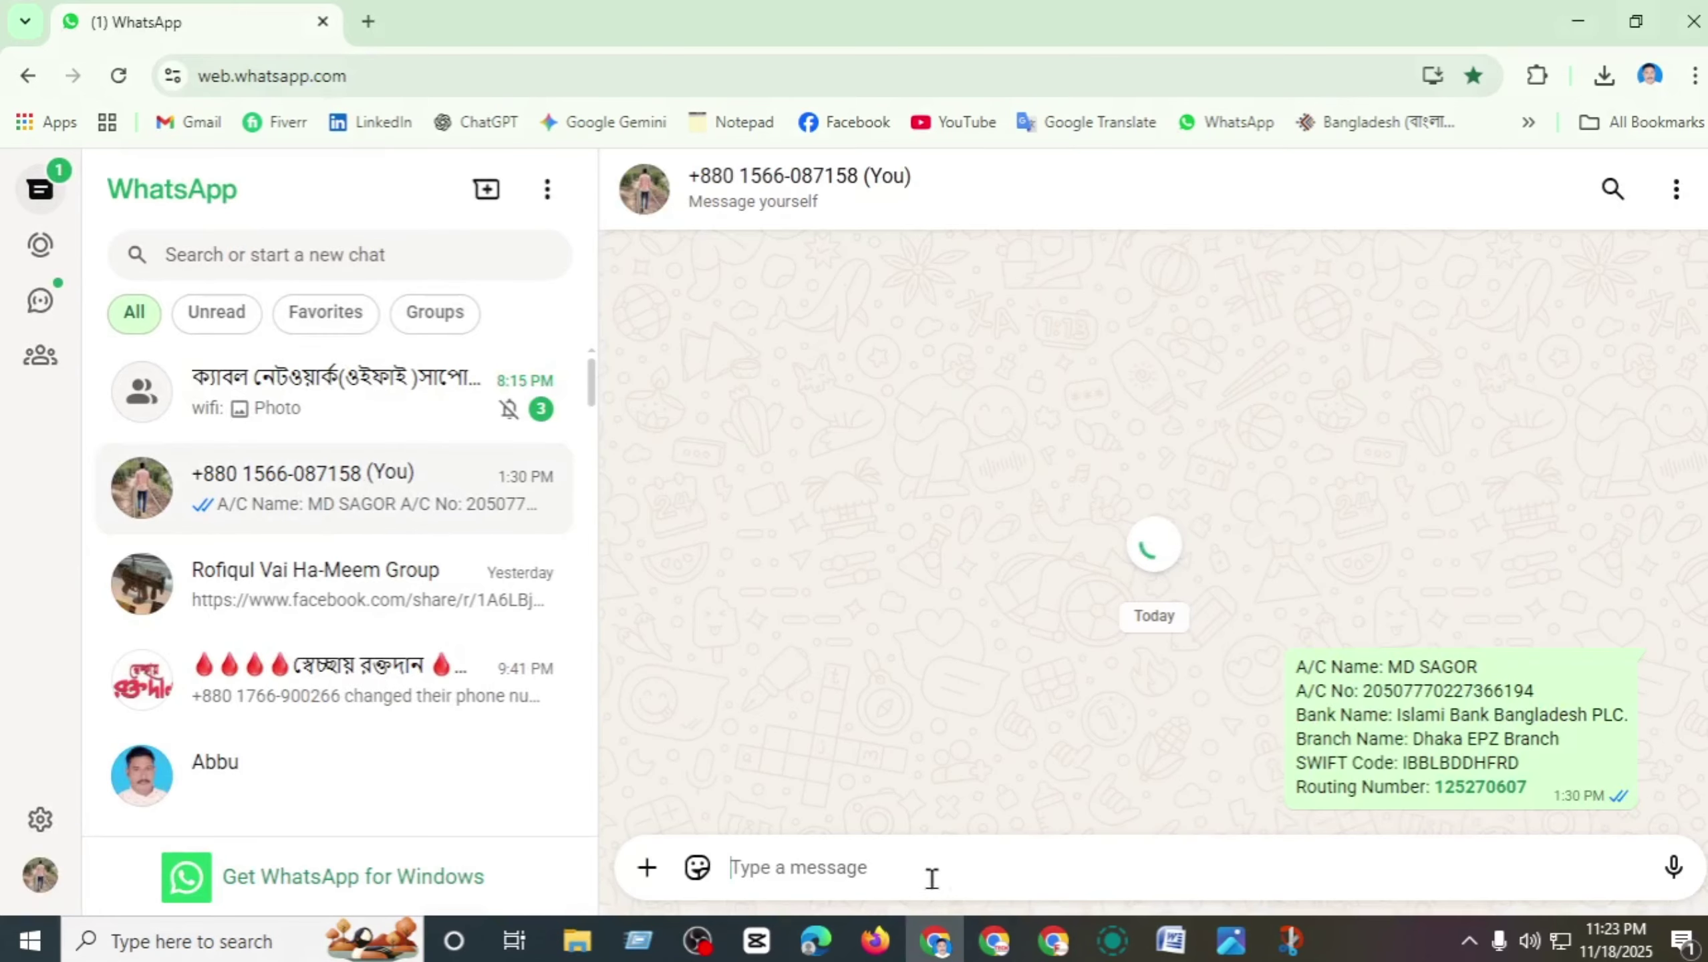
right_click(931, 878)
left_click(989, 590)
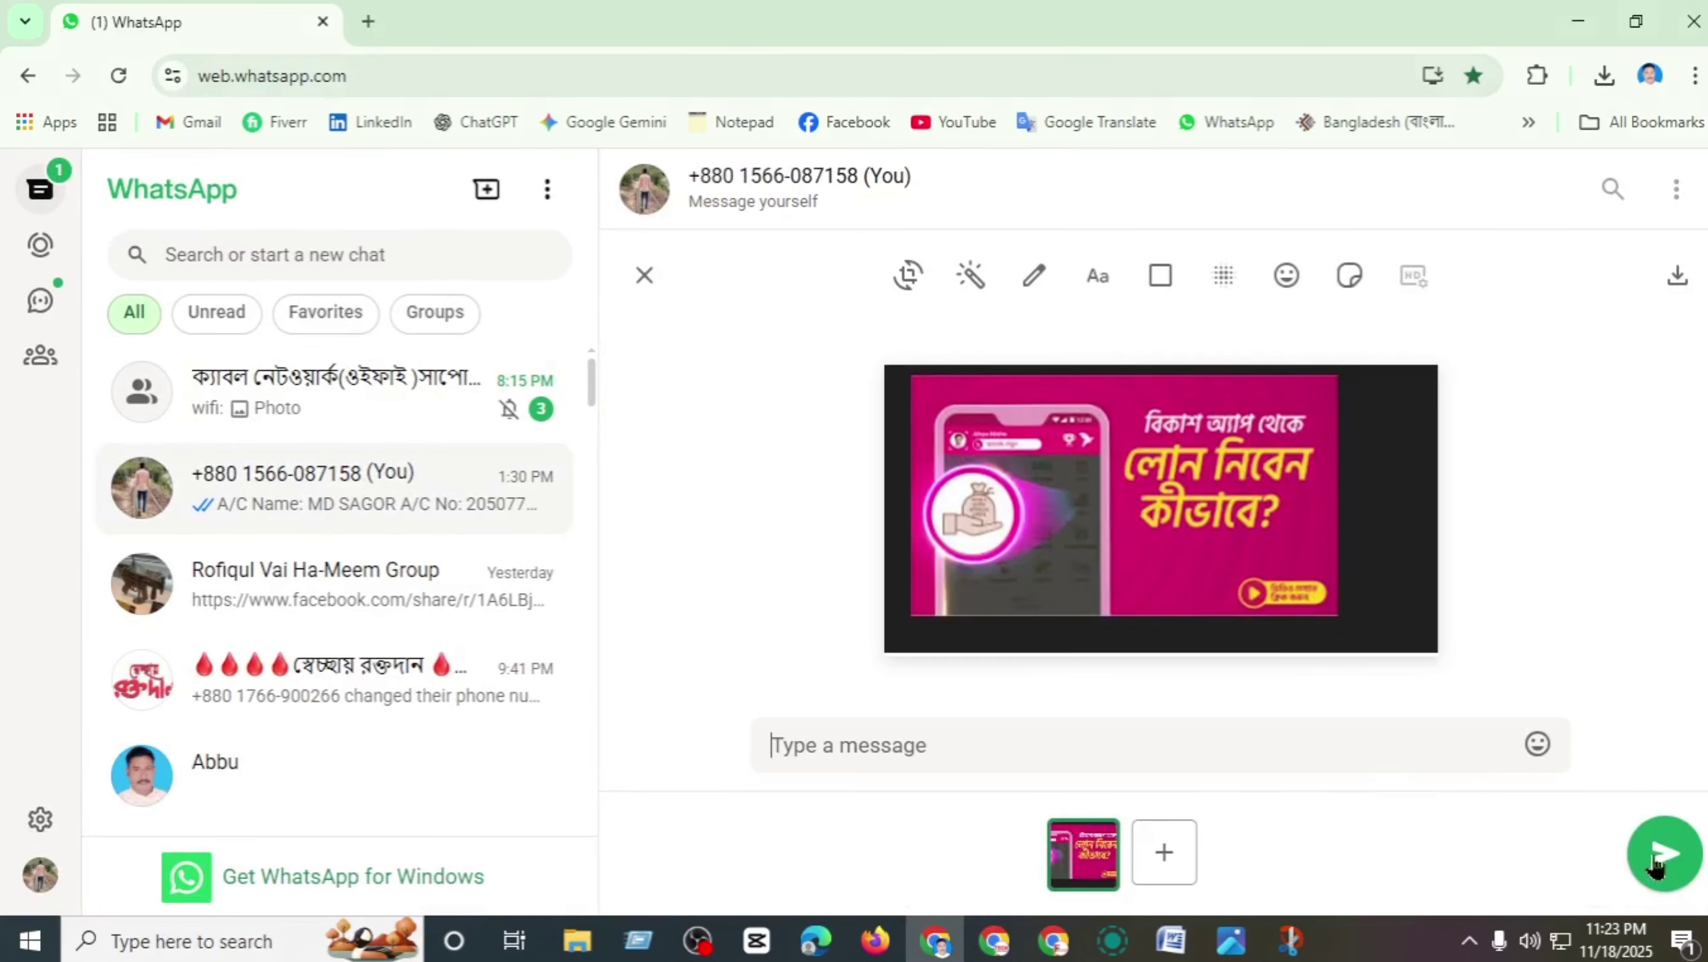
left_click(1656, 866)
- View the unread photos in the cable network support group chat
left_click(322, 539)
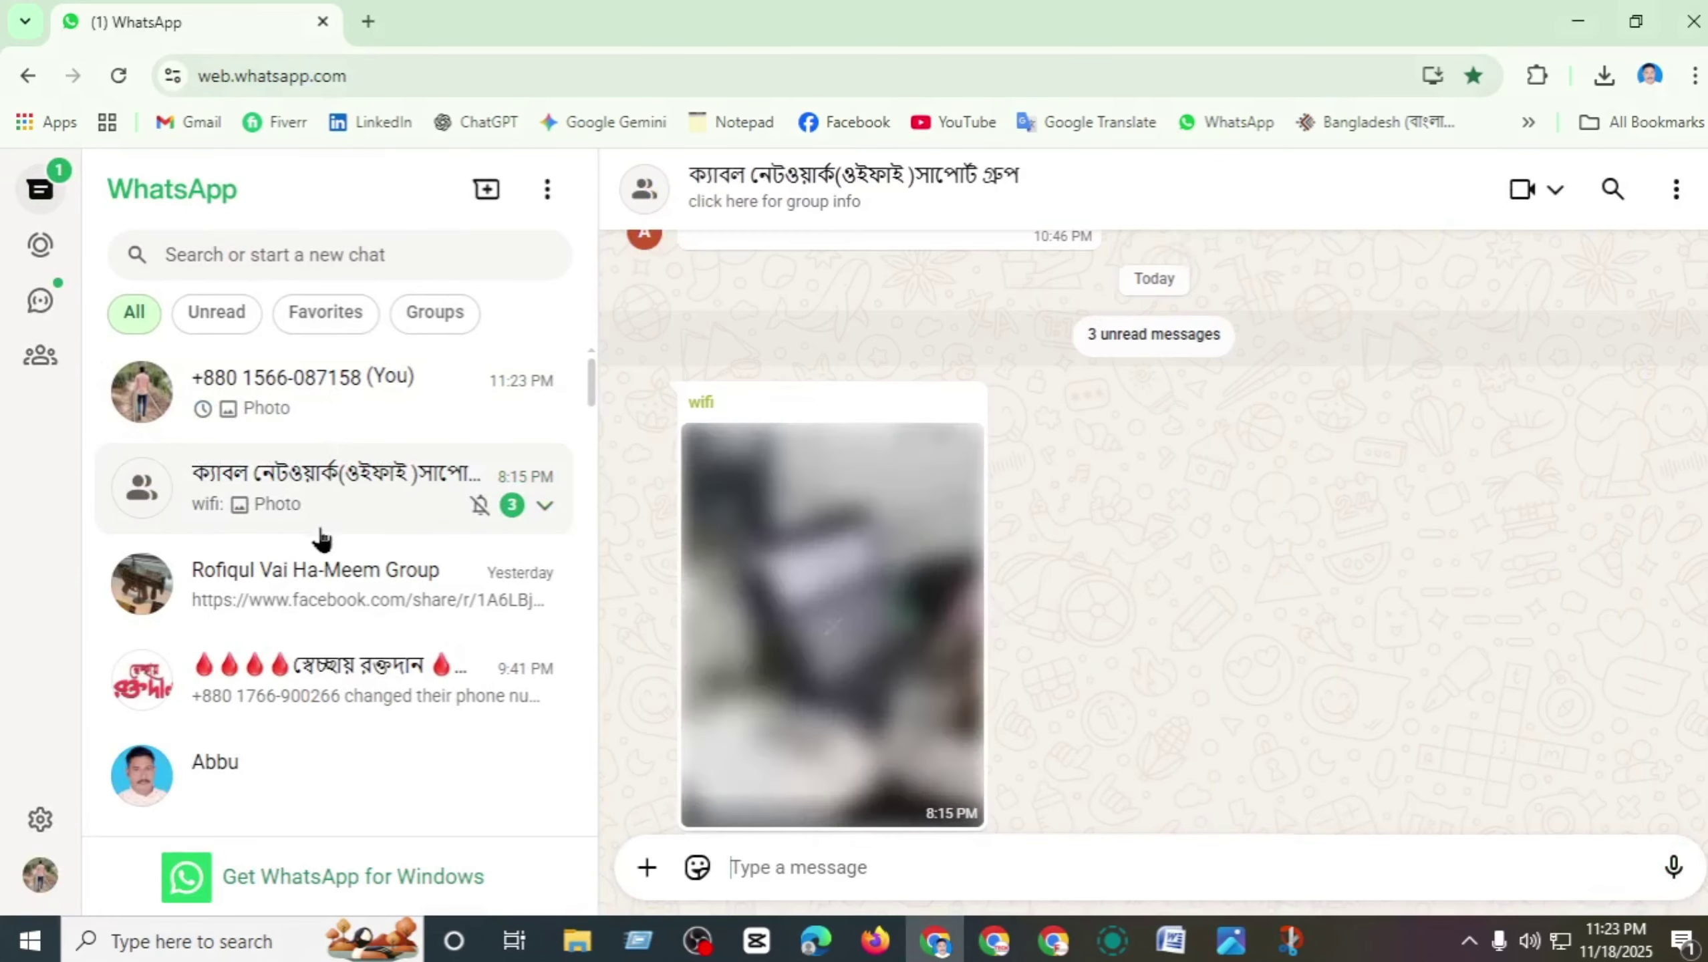
left_click(342, 434)
left_click(367, 505)
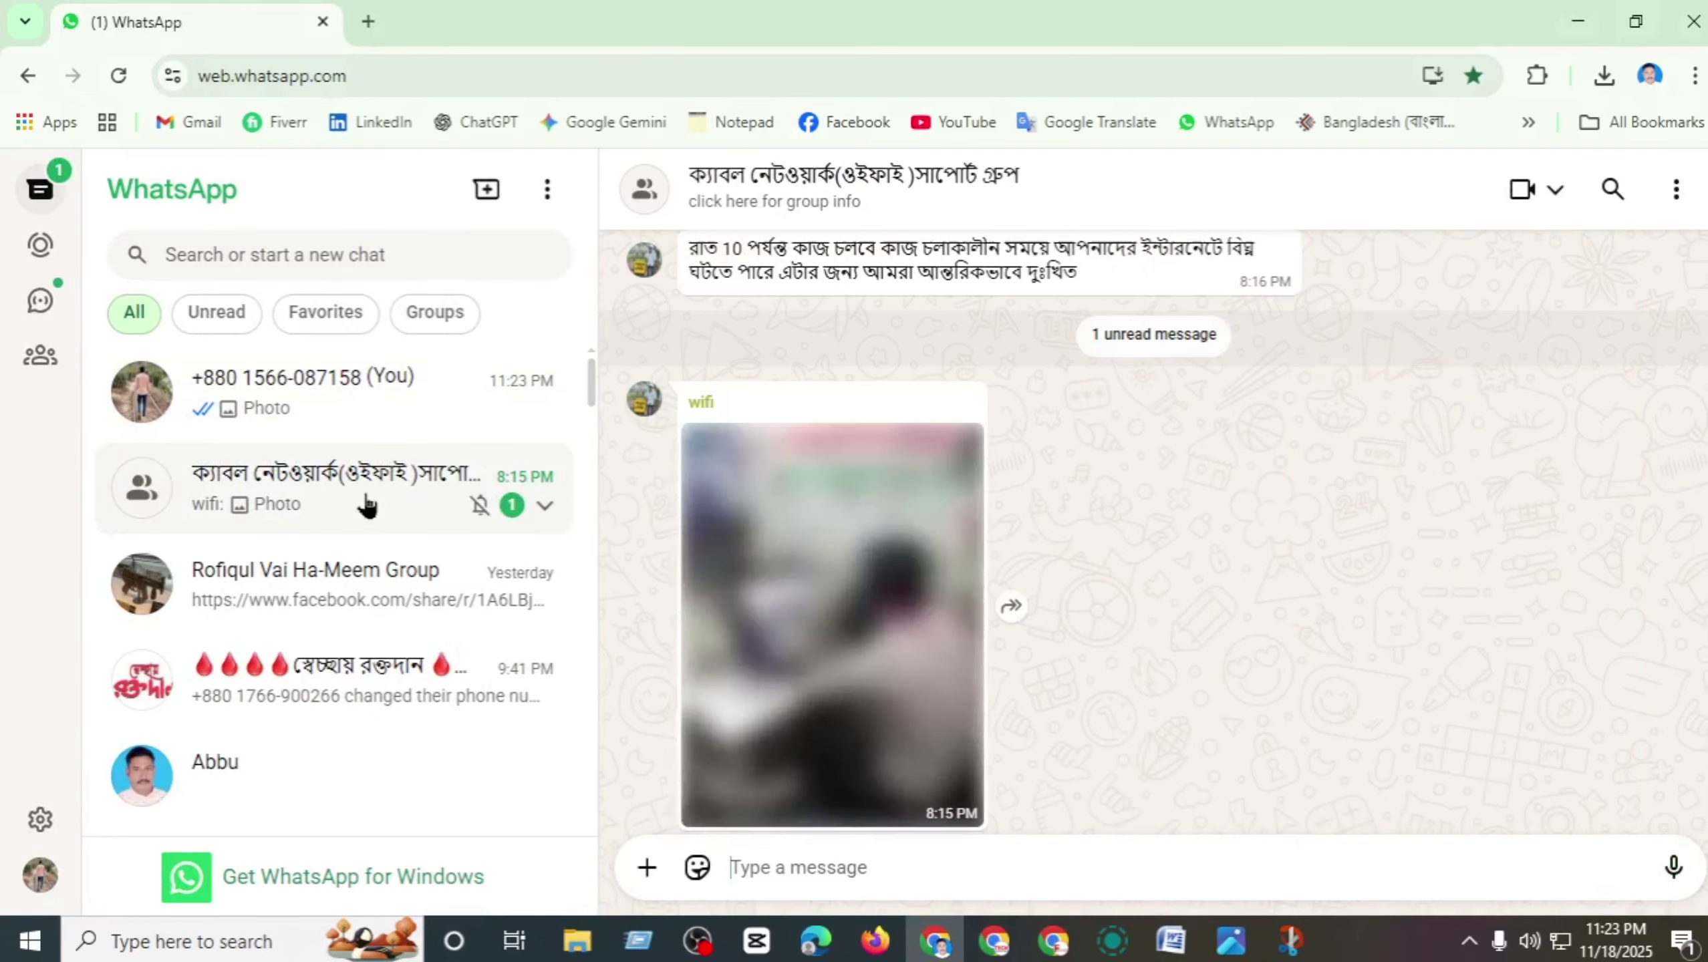
- Minimize the browser and close both the Screenshot_2 image viewer and Snip & Sketch
left_click(1577, 20)
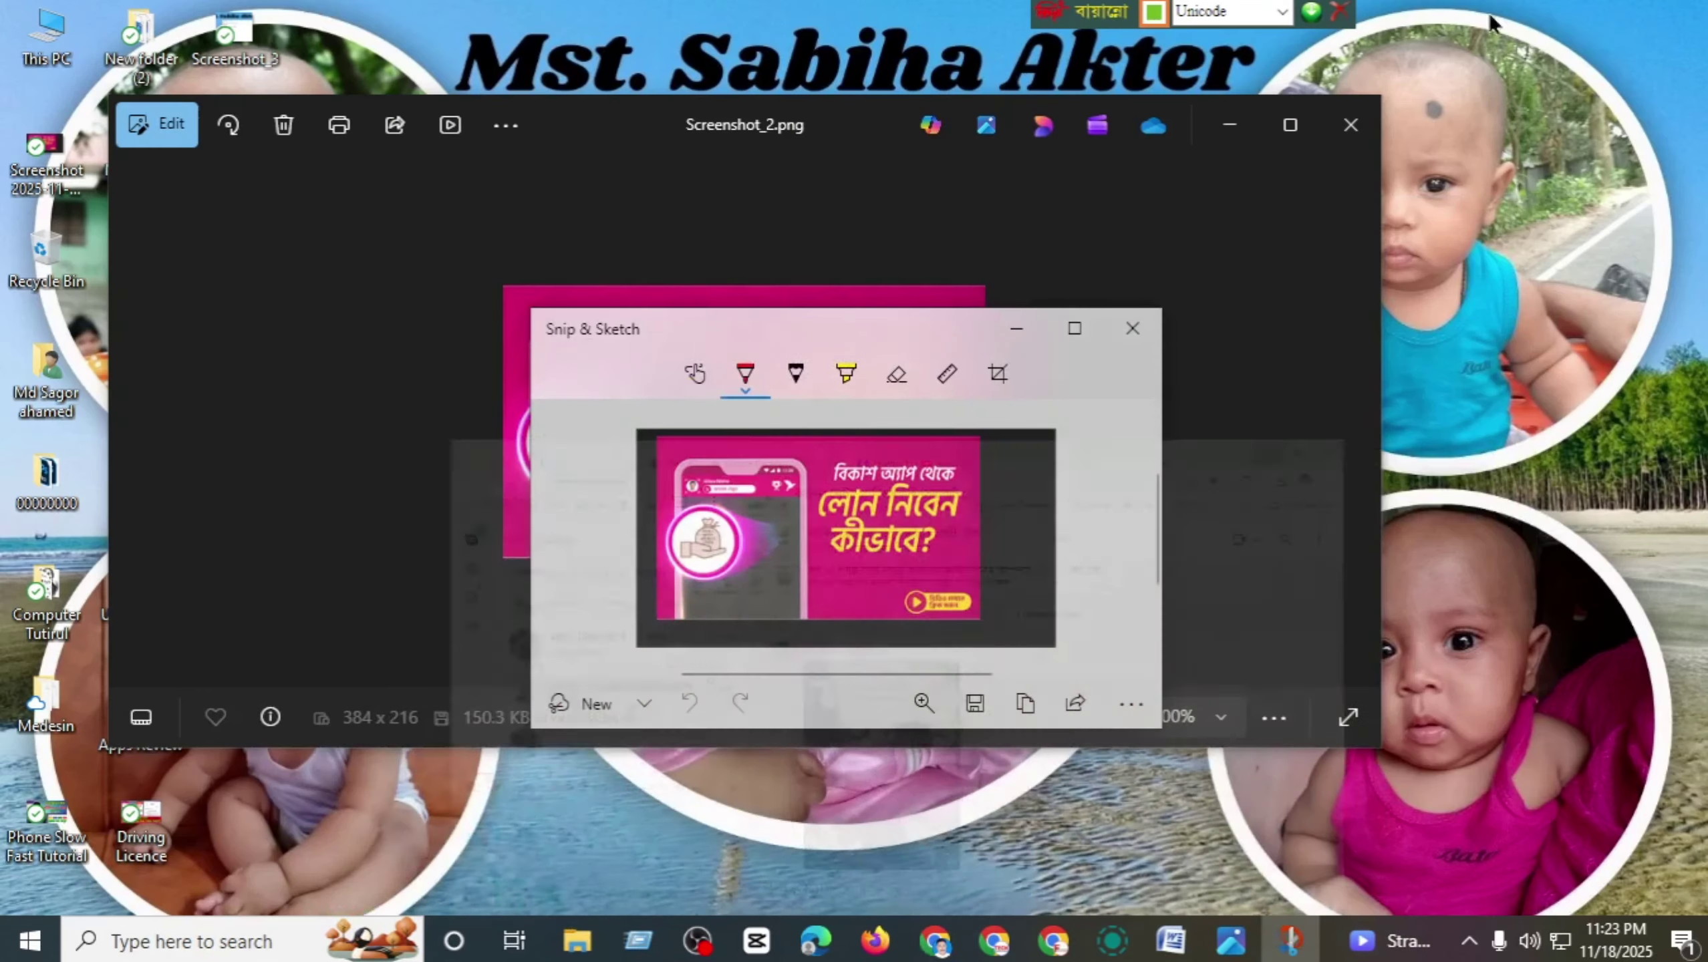
left_click(1351, 125)
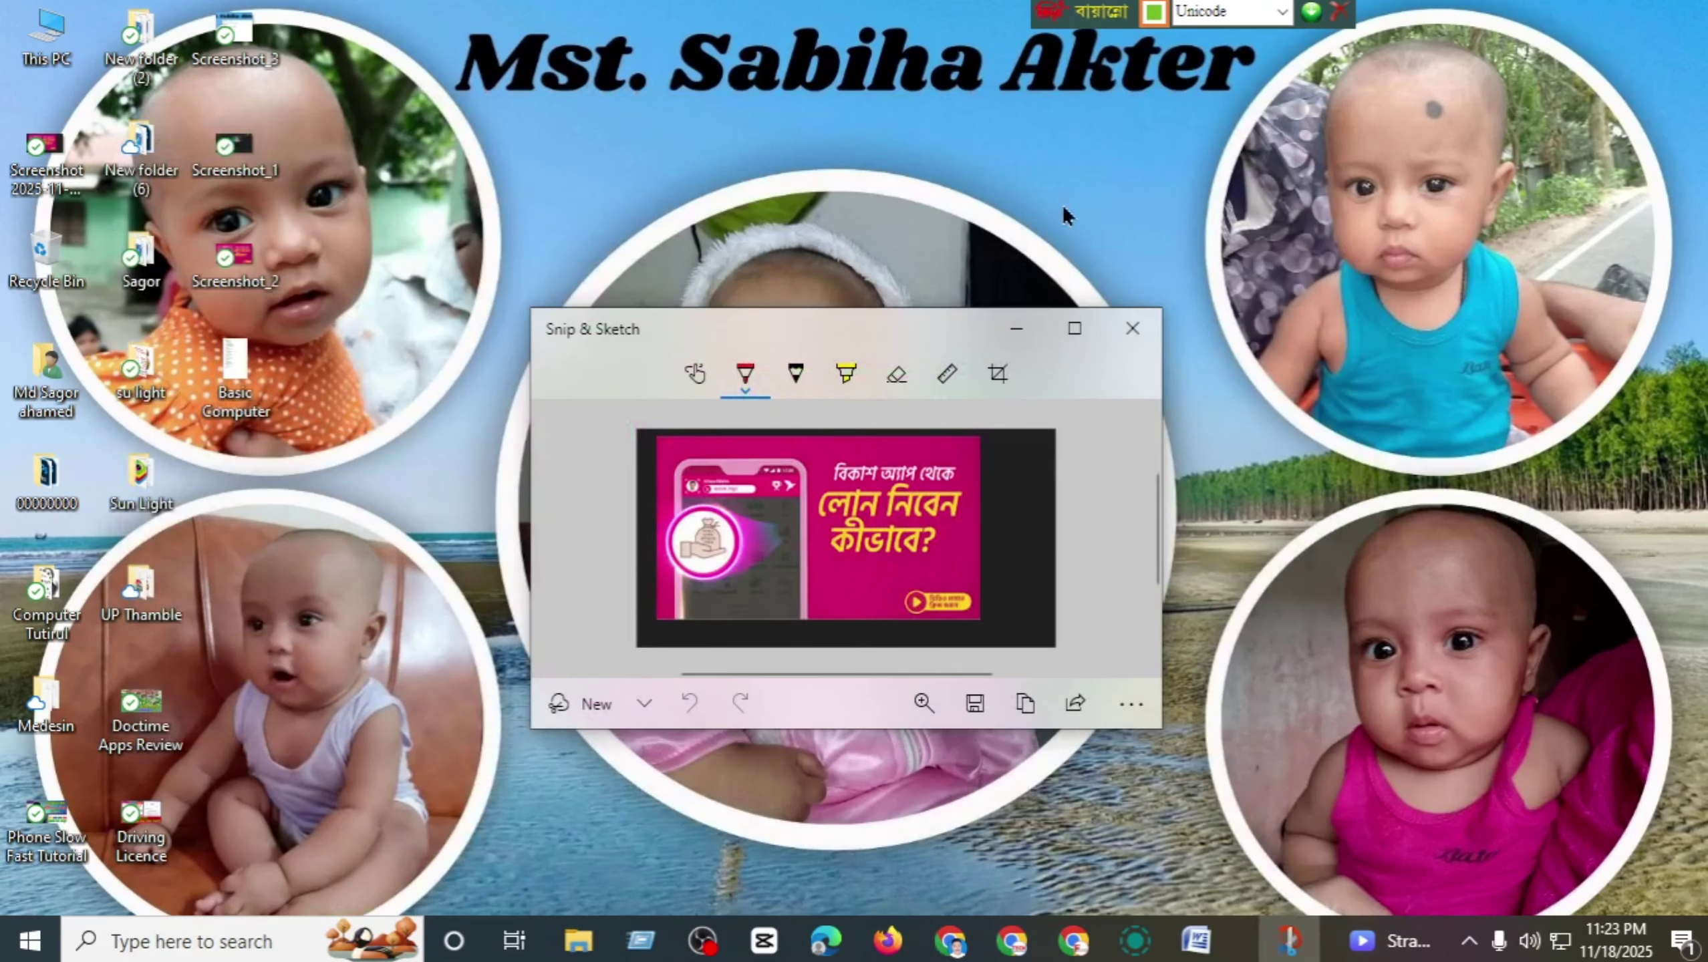
left_click(1109, 345)
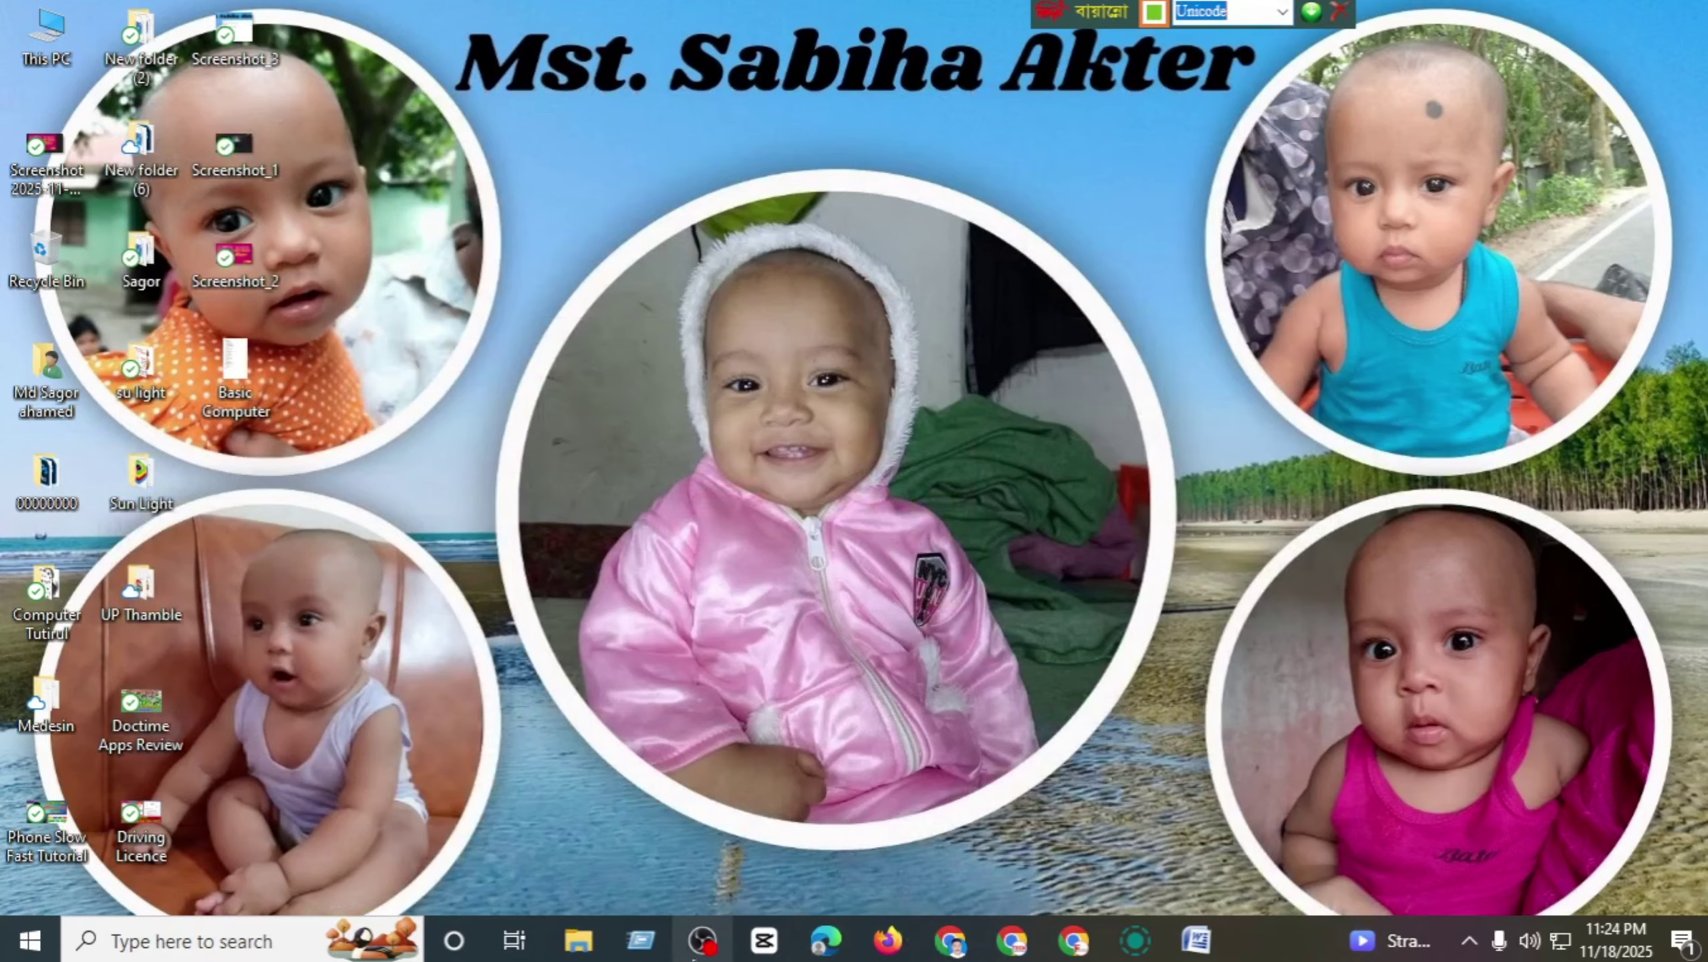
left_click(702, 940)
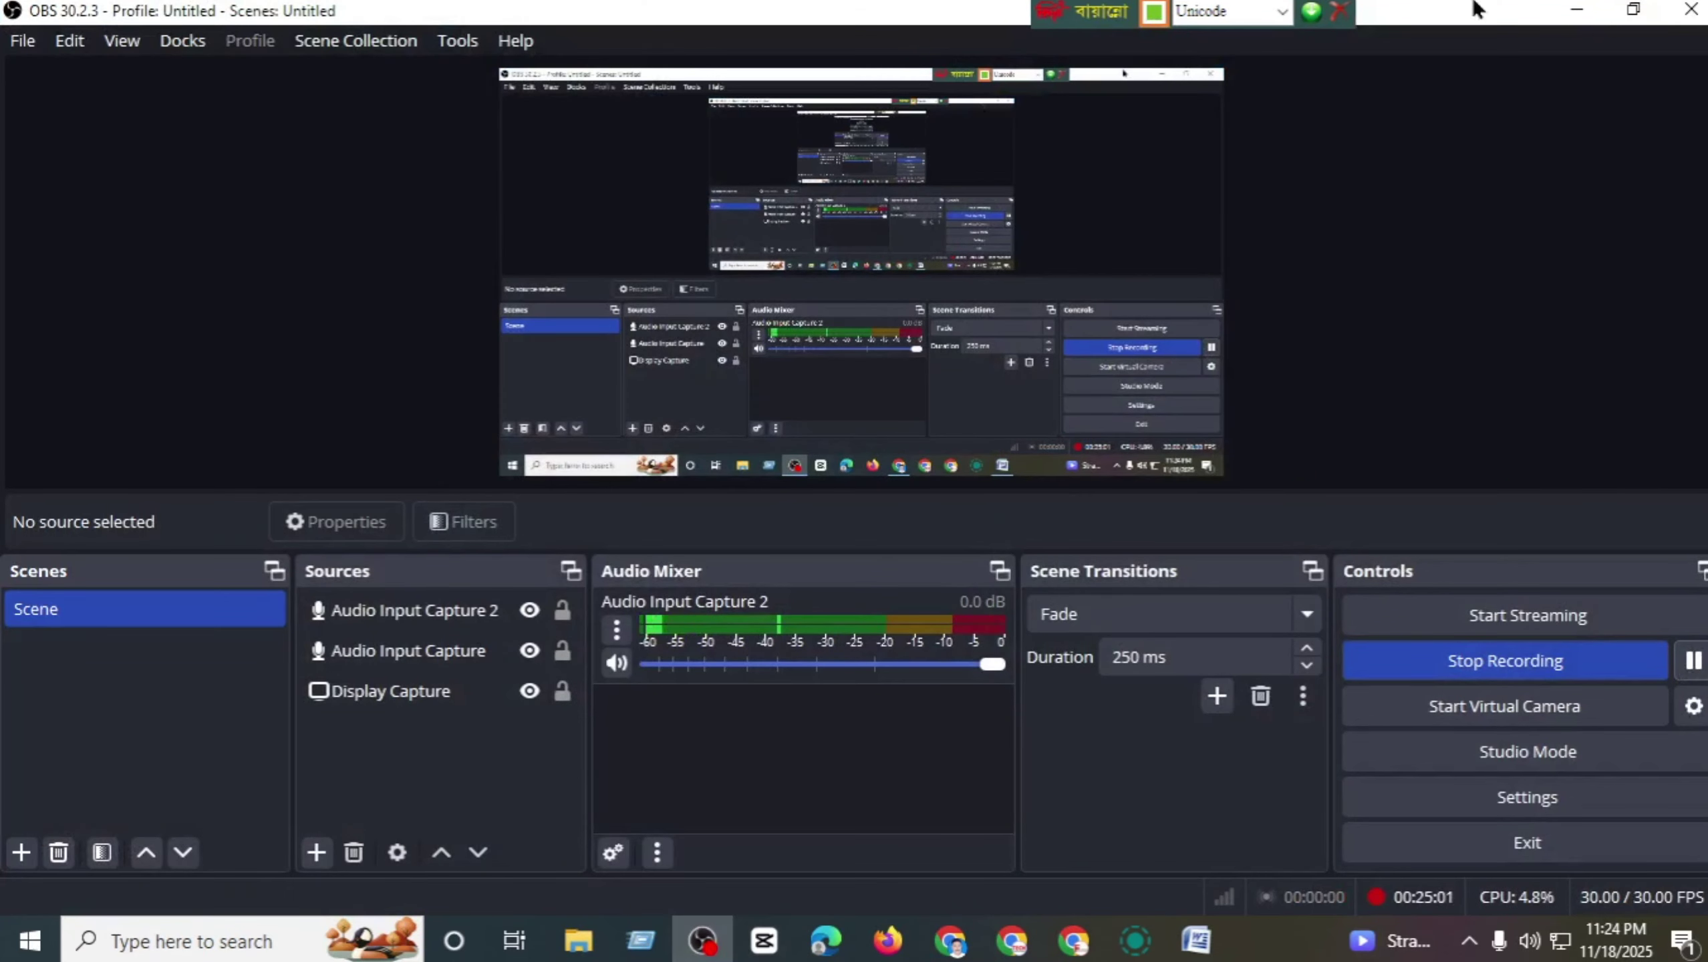
left_click(1575, 9)
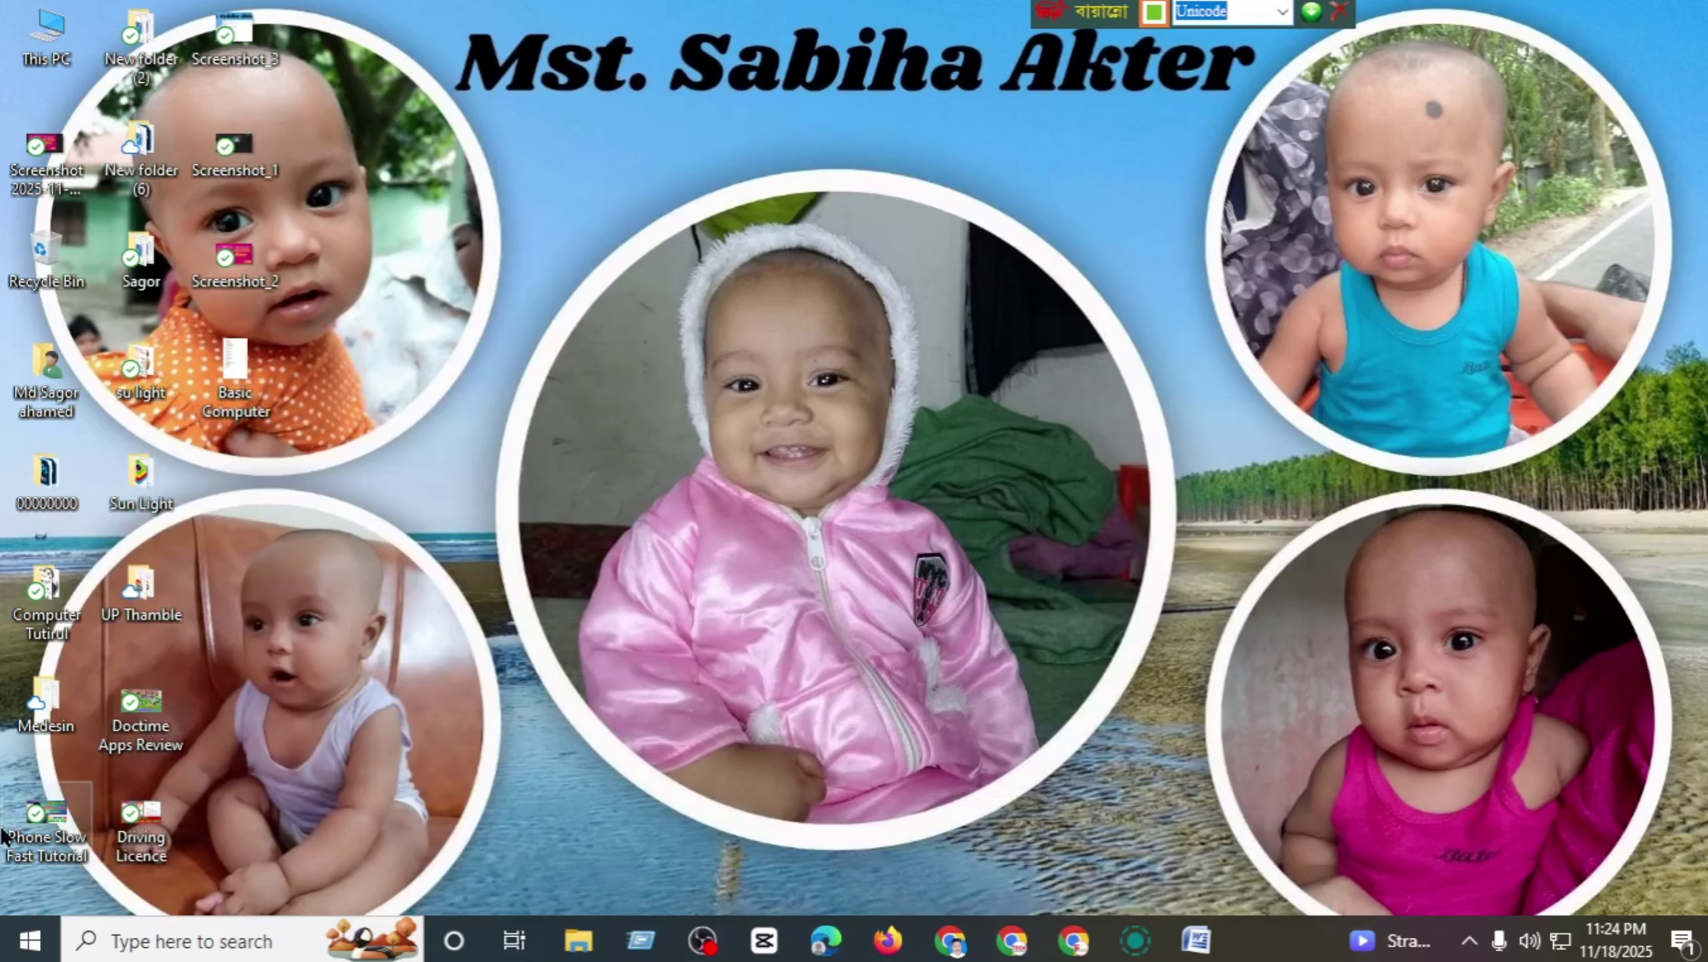
- Show the current network connection, and open the notification centre with its quick actions
left_click(1559, 956)
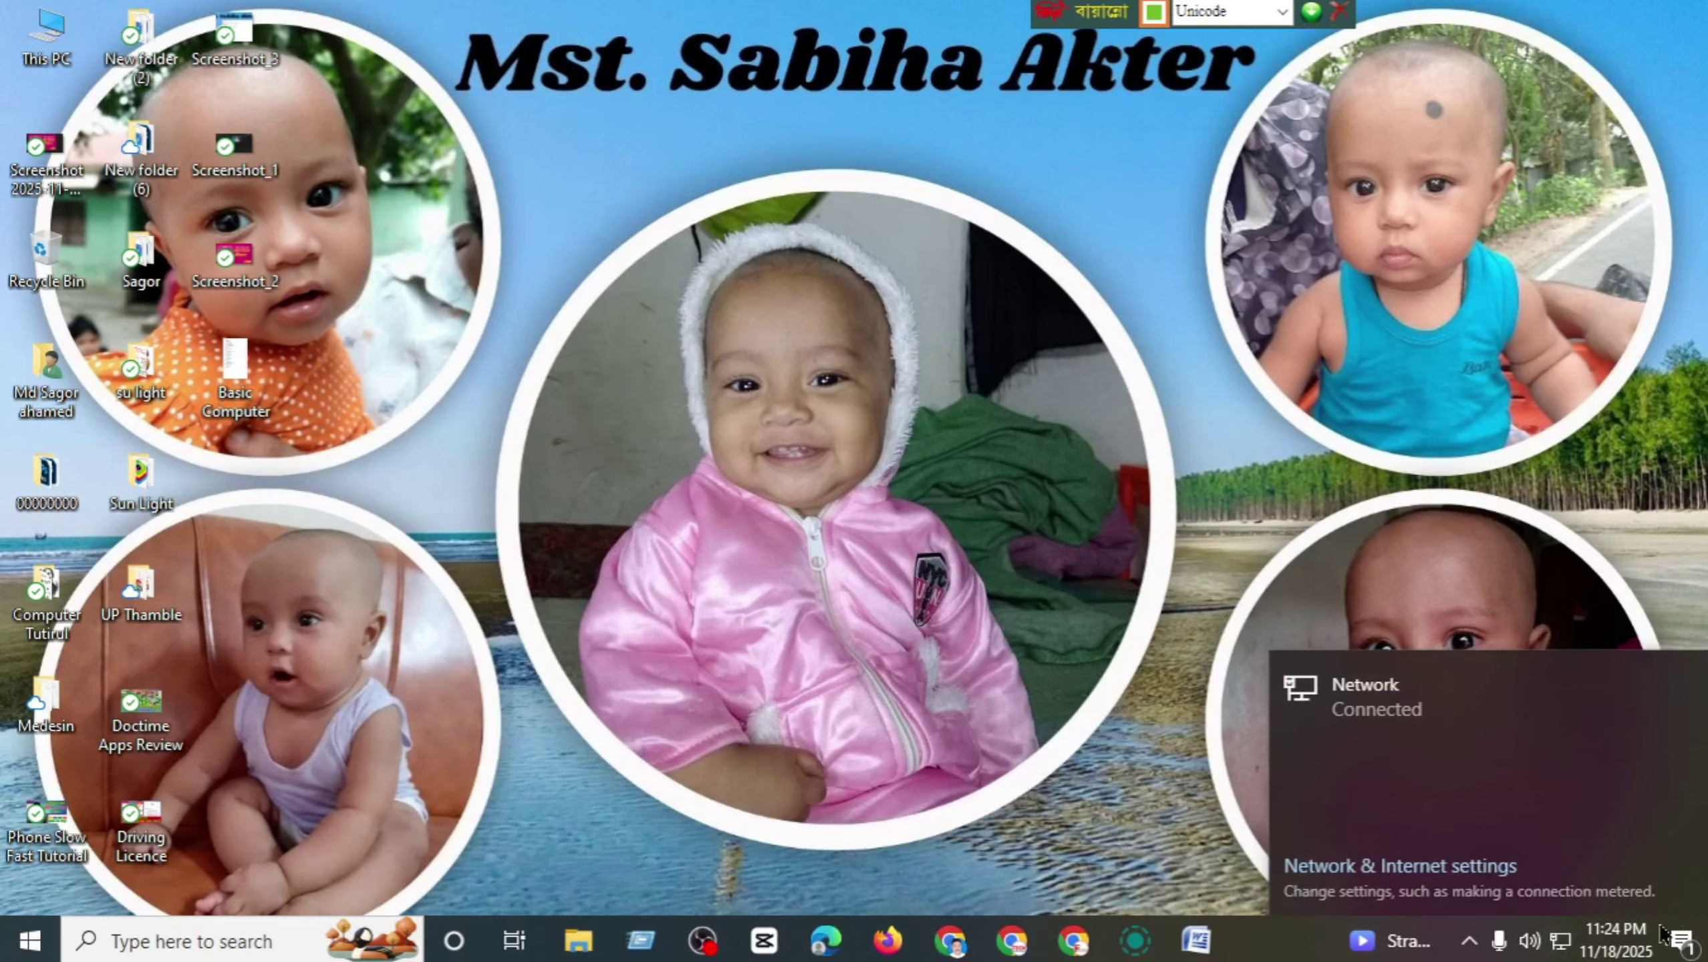
left_click(1704, 950)
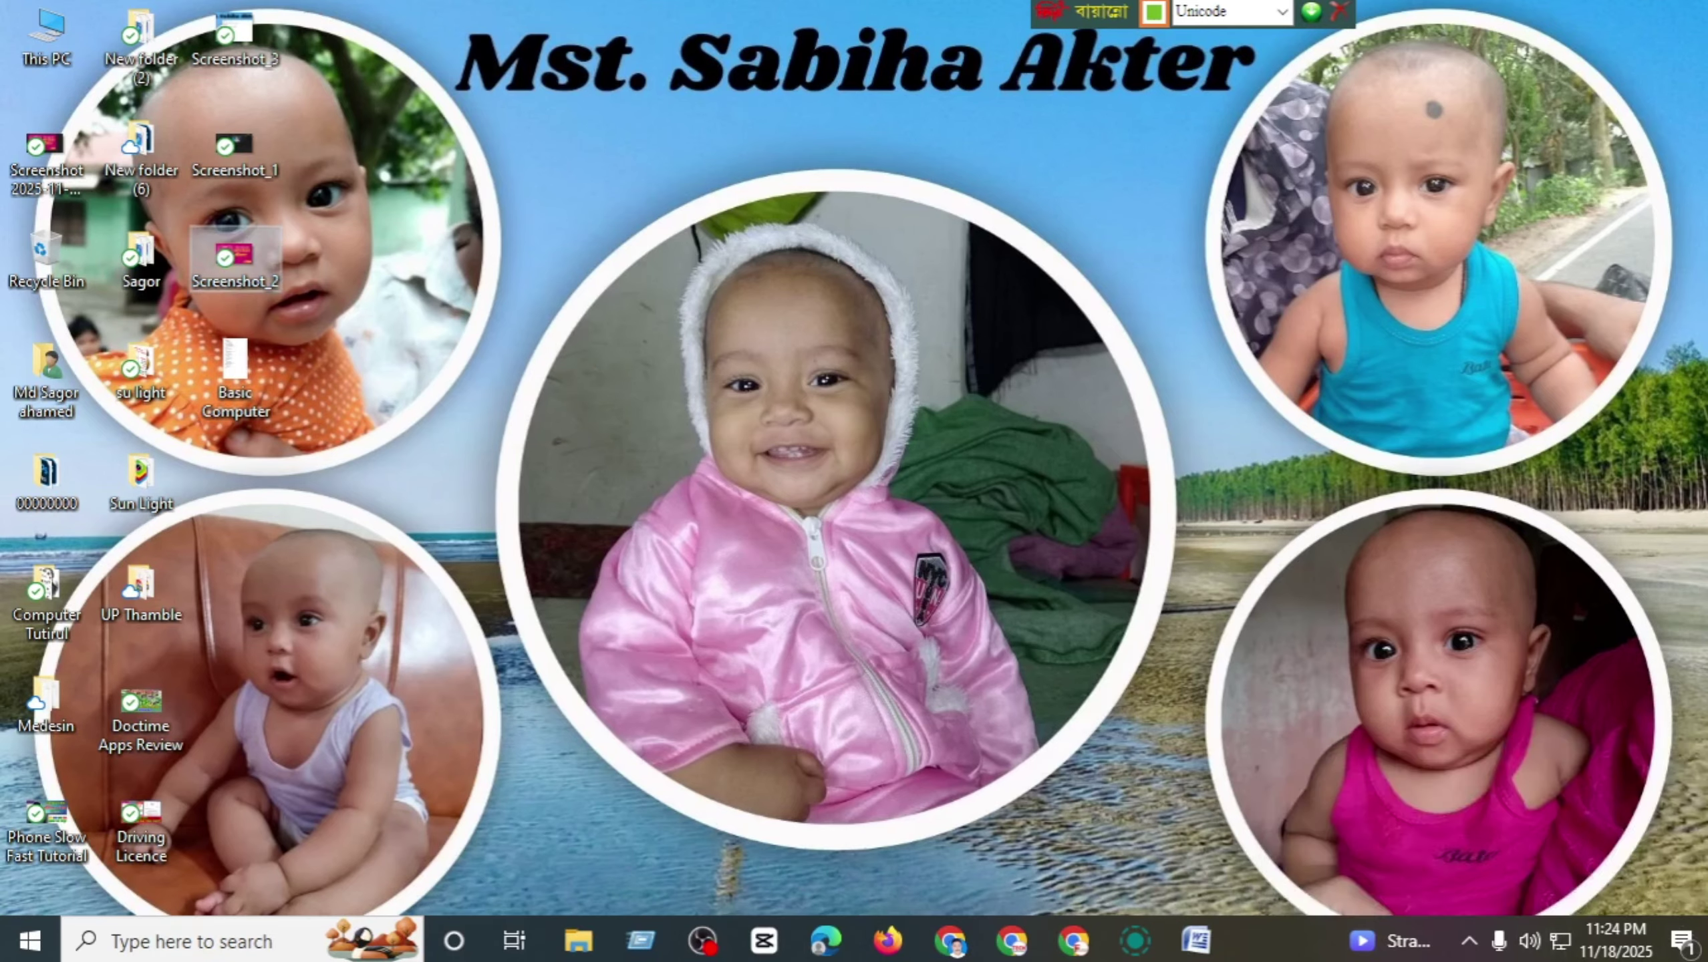
left_click(1697, 953)
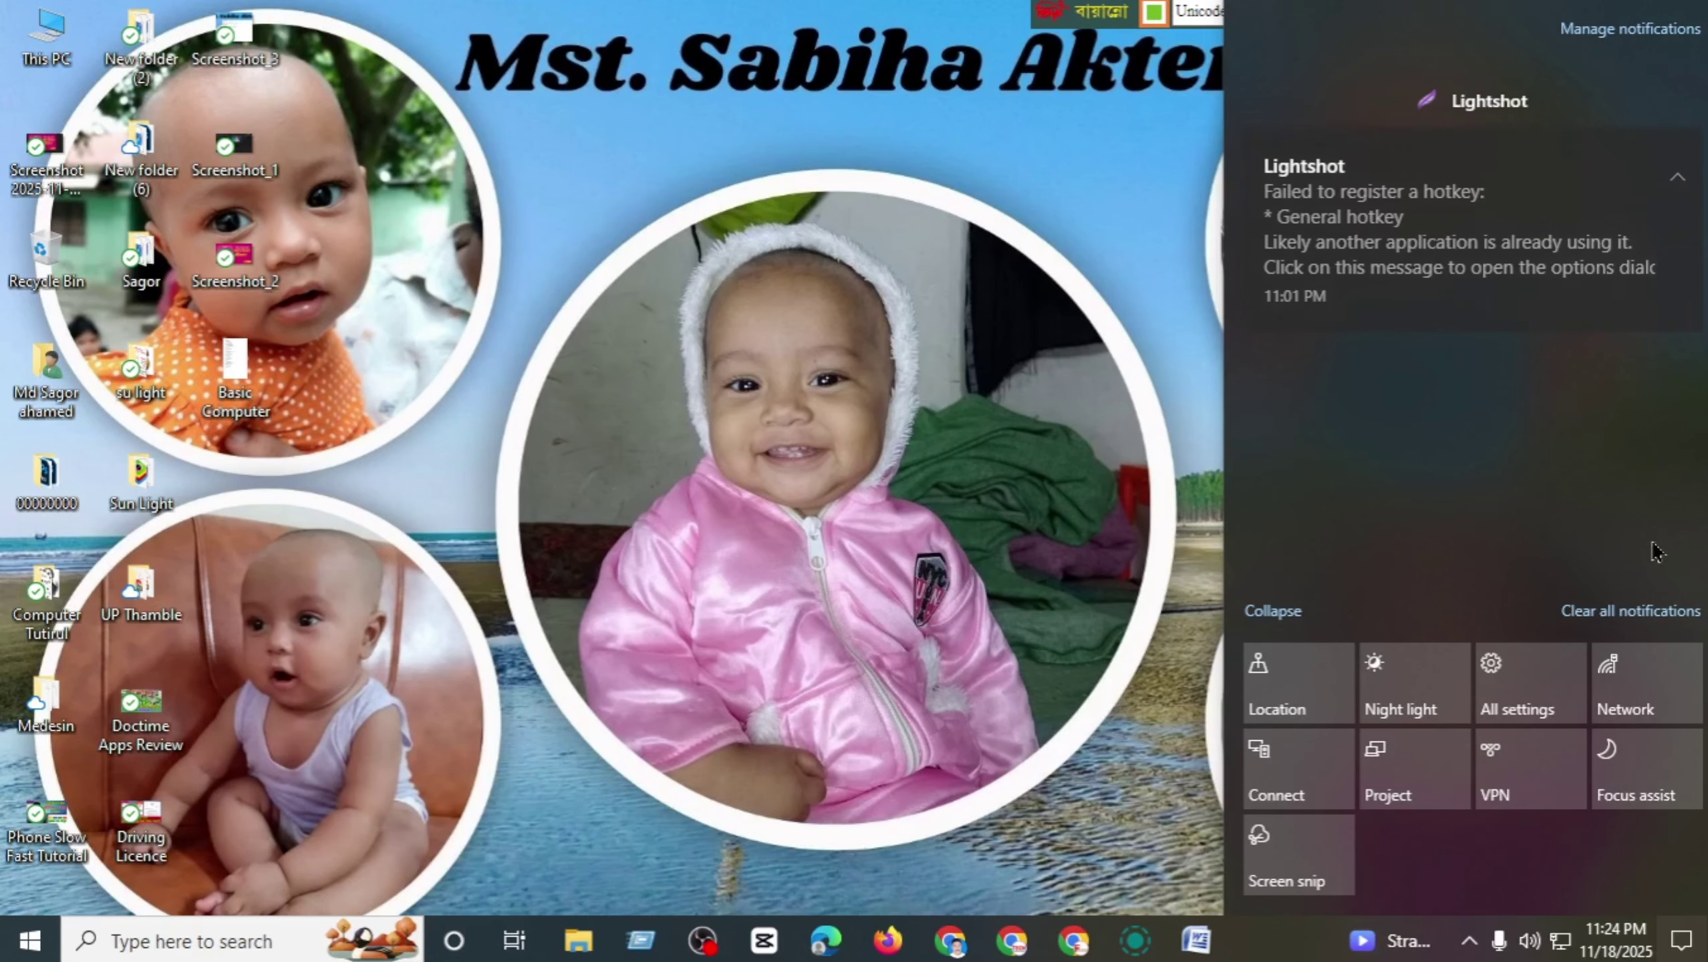
- View the Network & Internet status settings and return to the desktop
left_click(1609, 708)
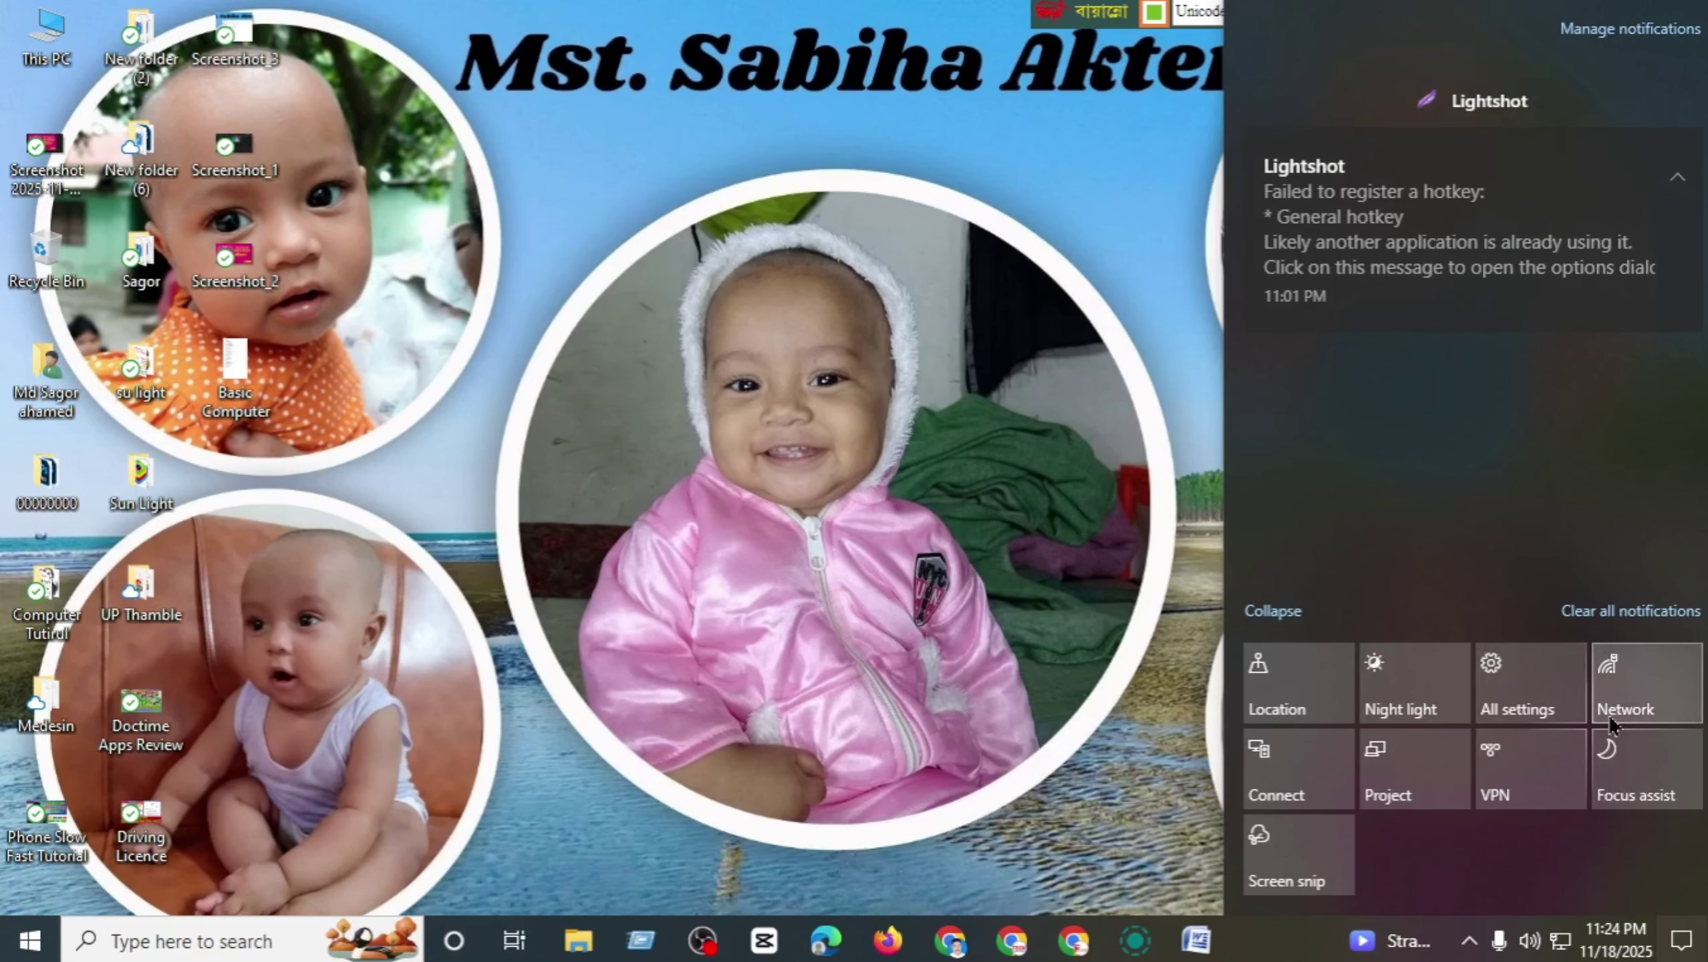
left_click(1623, 708)
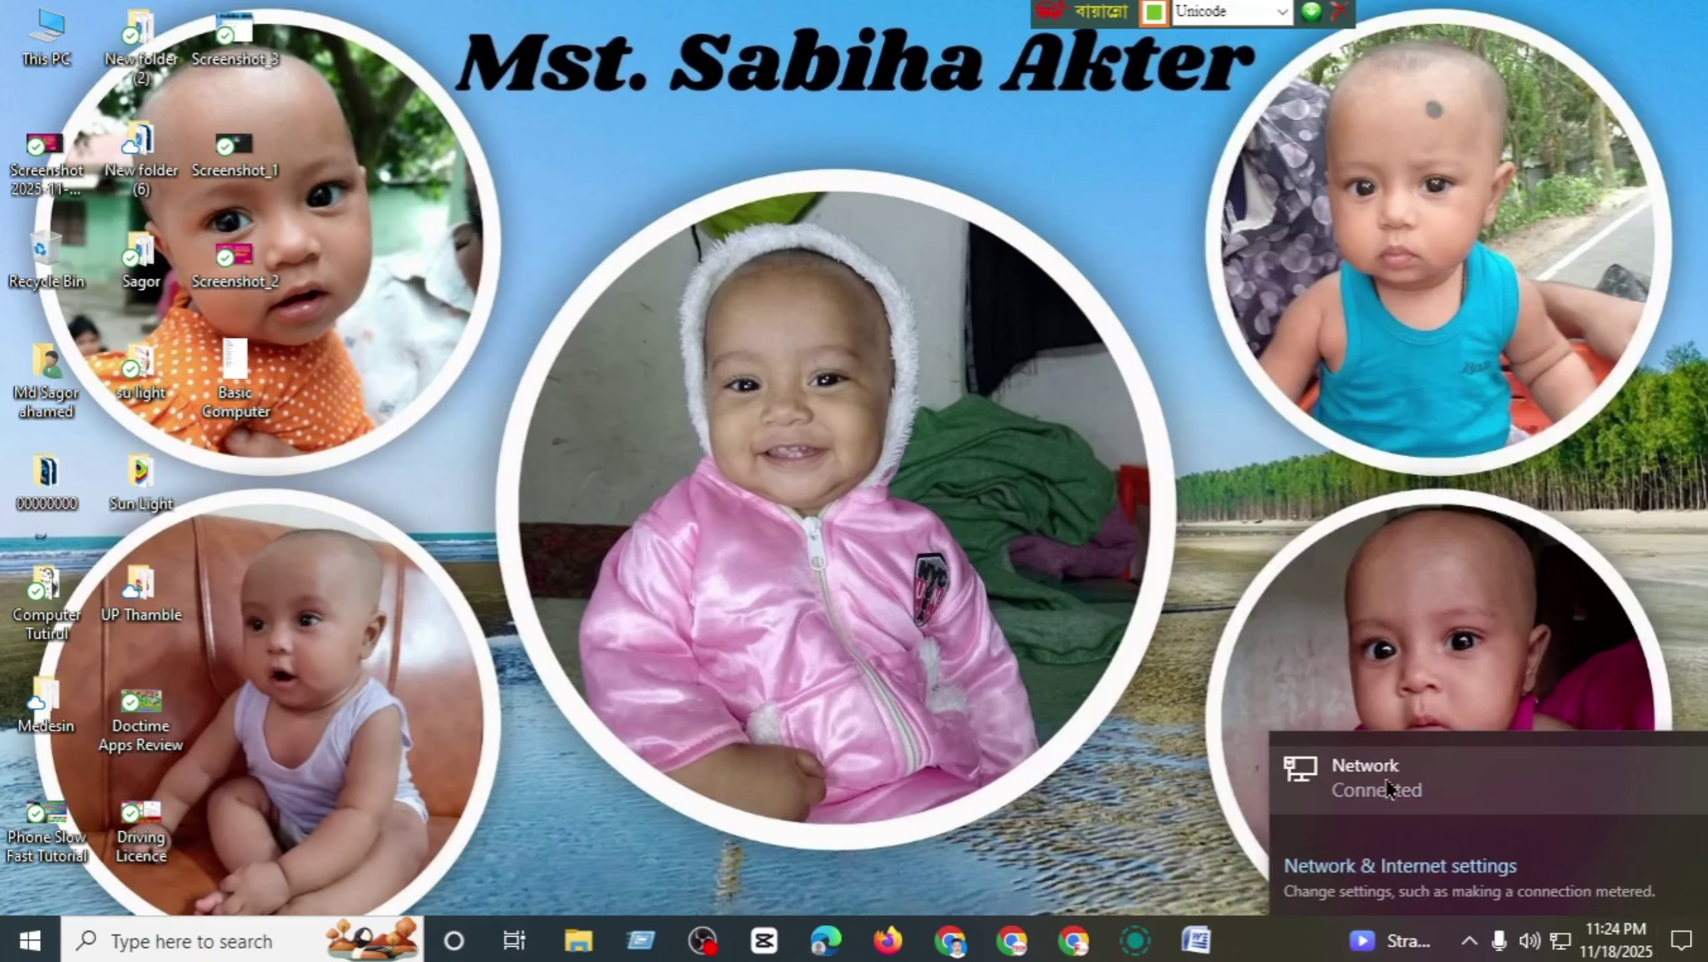
left_click(1391, 869)
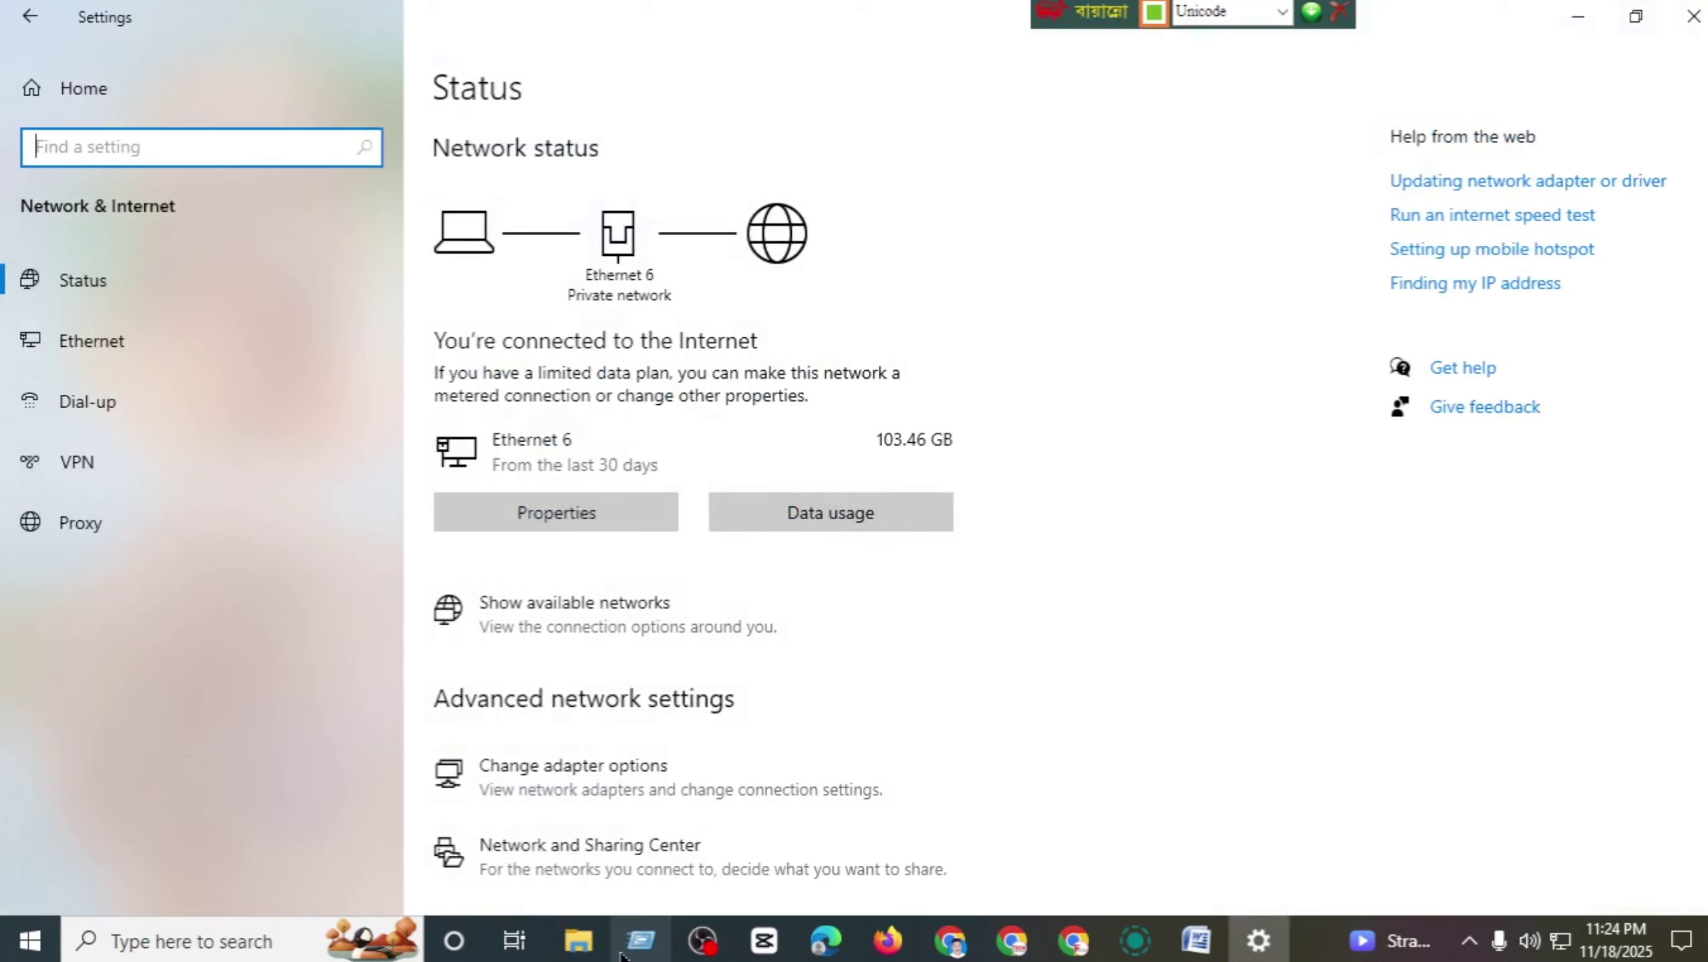
left_click(1706, 946)
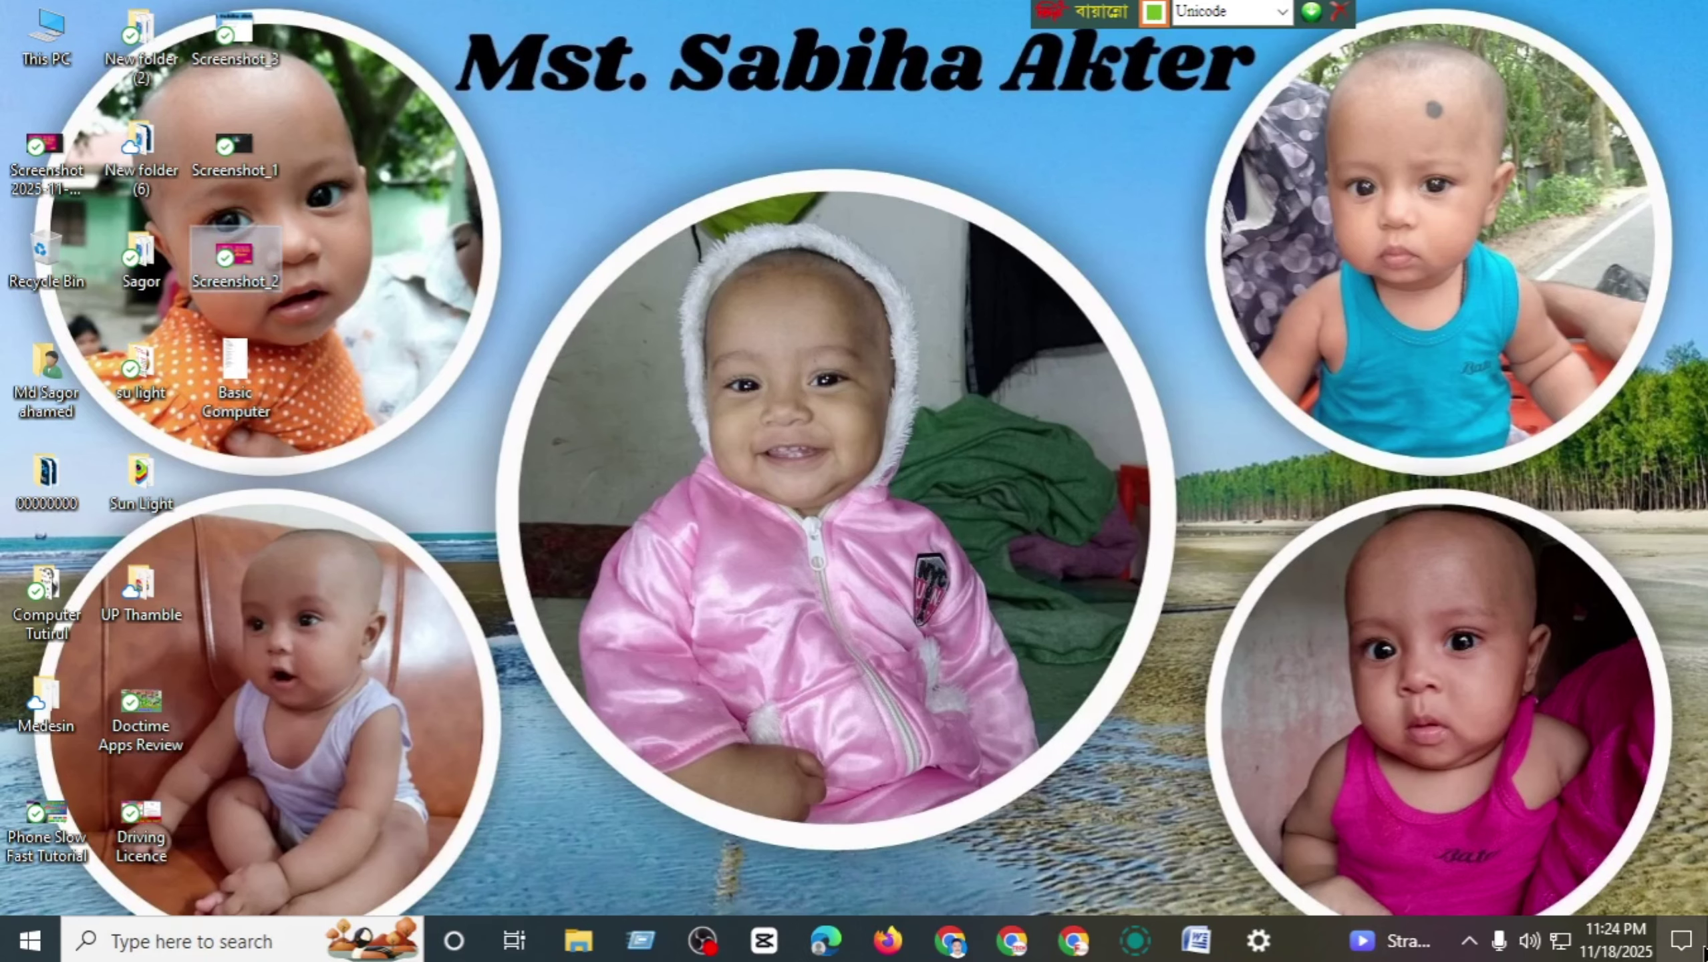
- Check the network connection from the notification centre's quick actions and dismiss it
left_click(1681, 943)
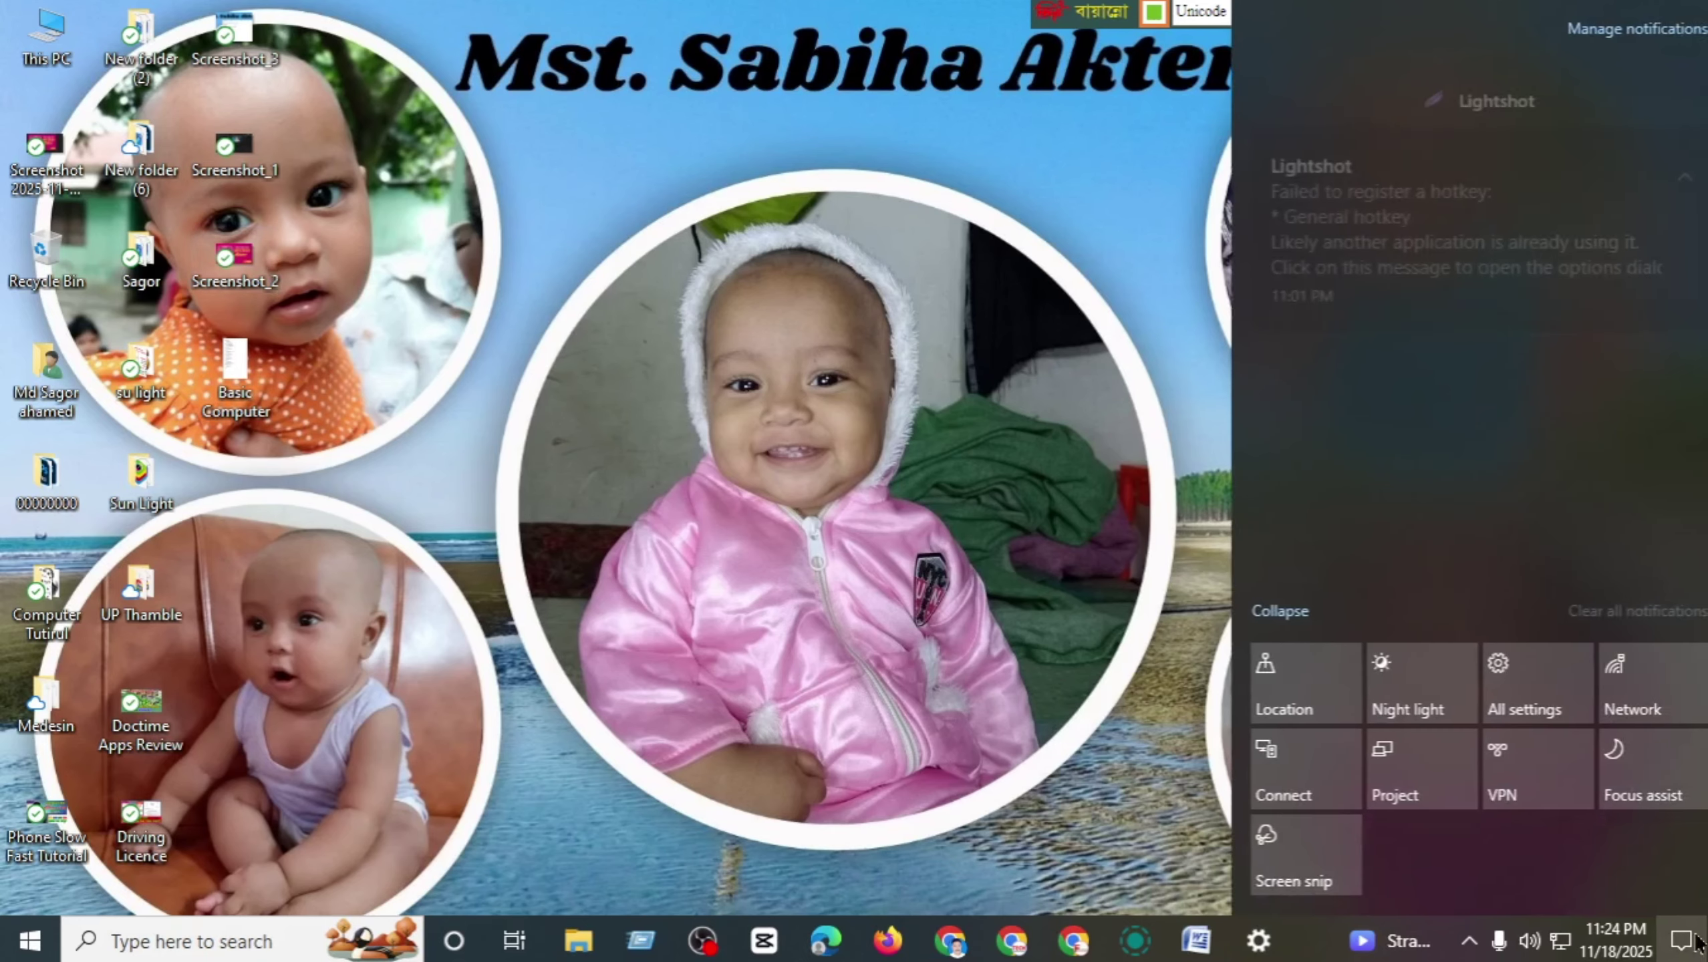
left_click(1625, 712)
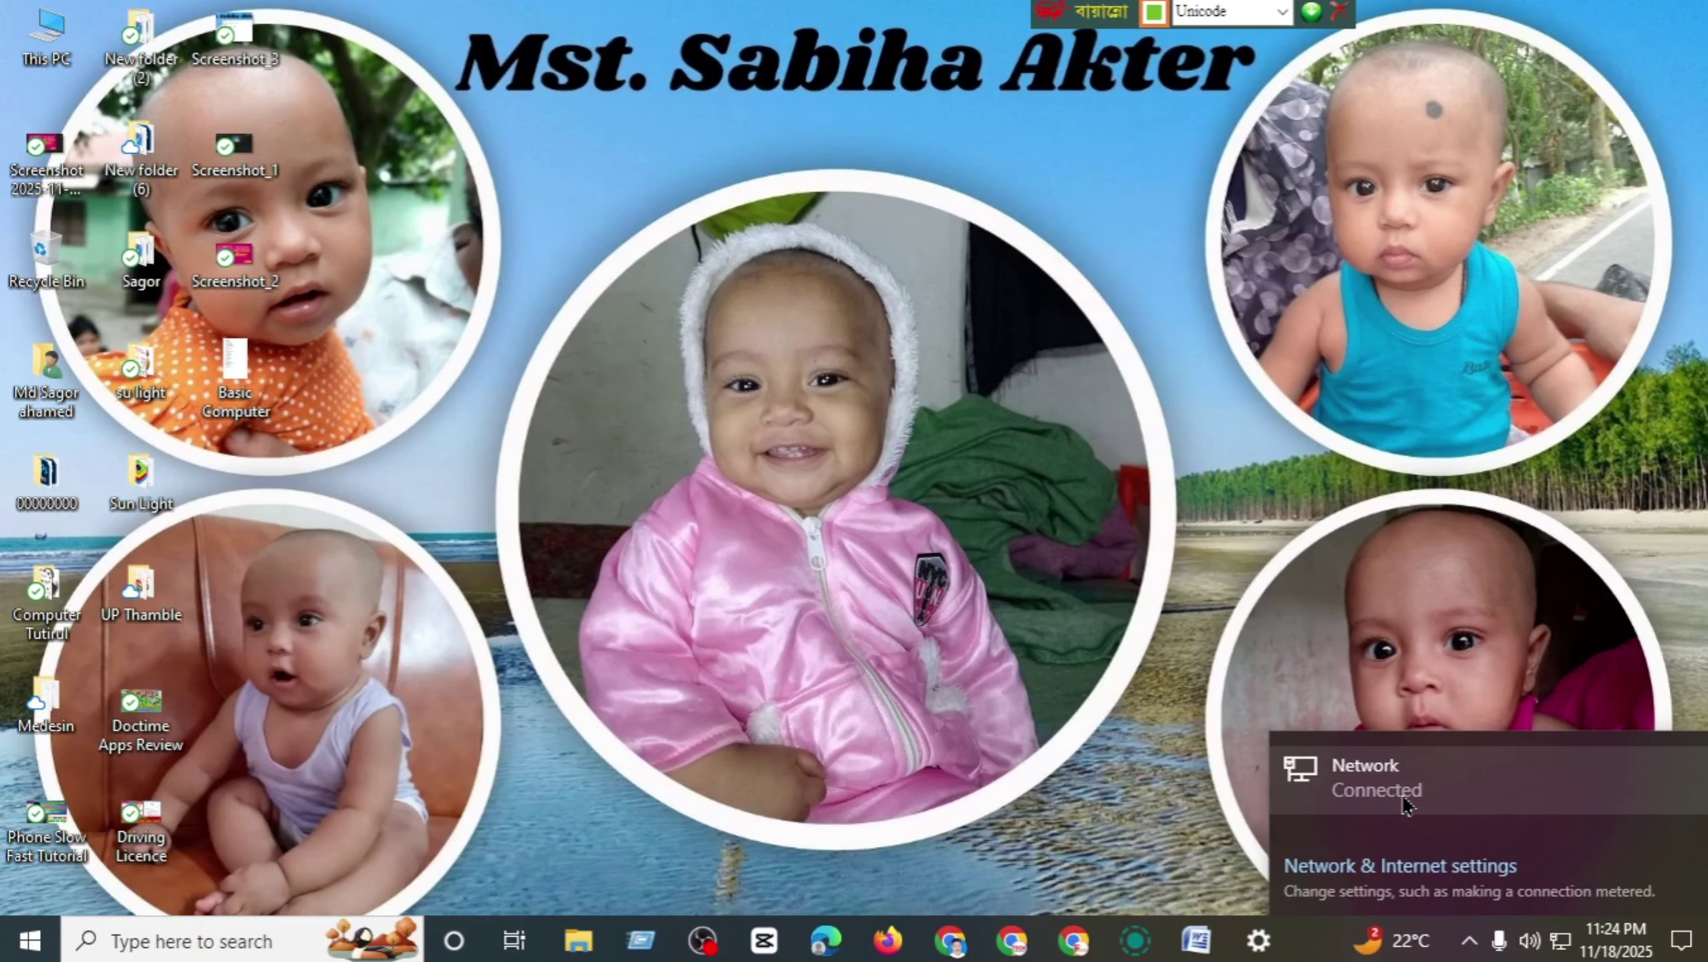
left_click(1084, 730)
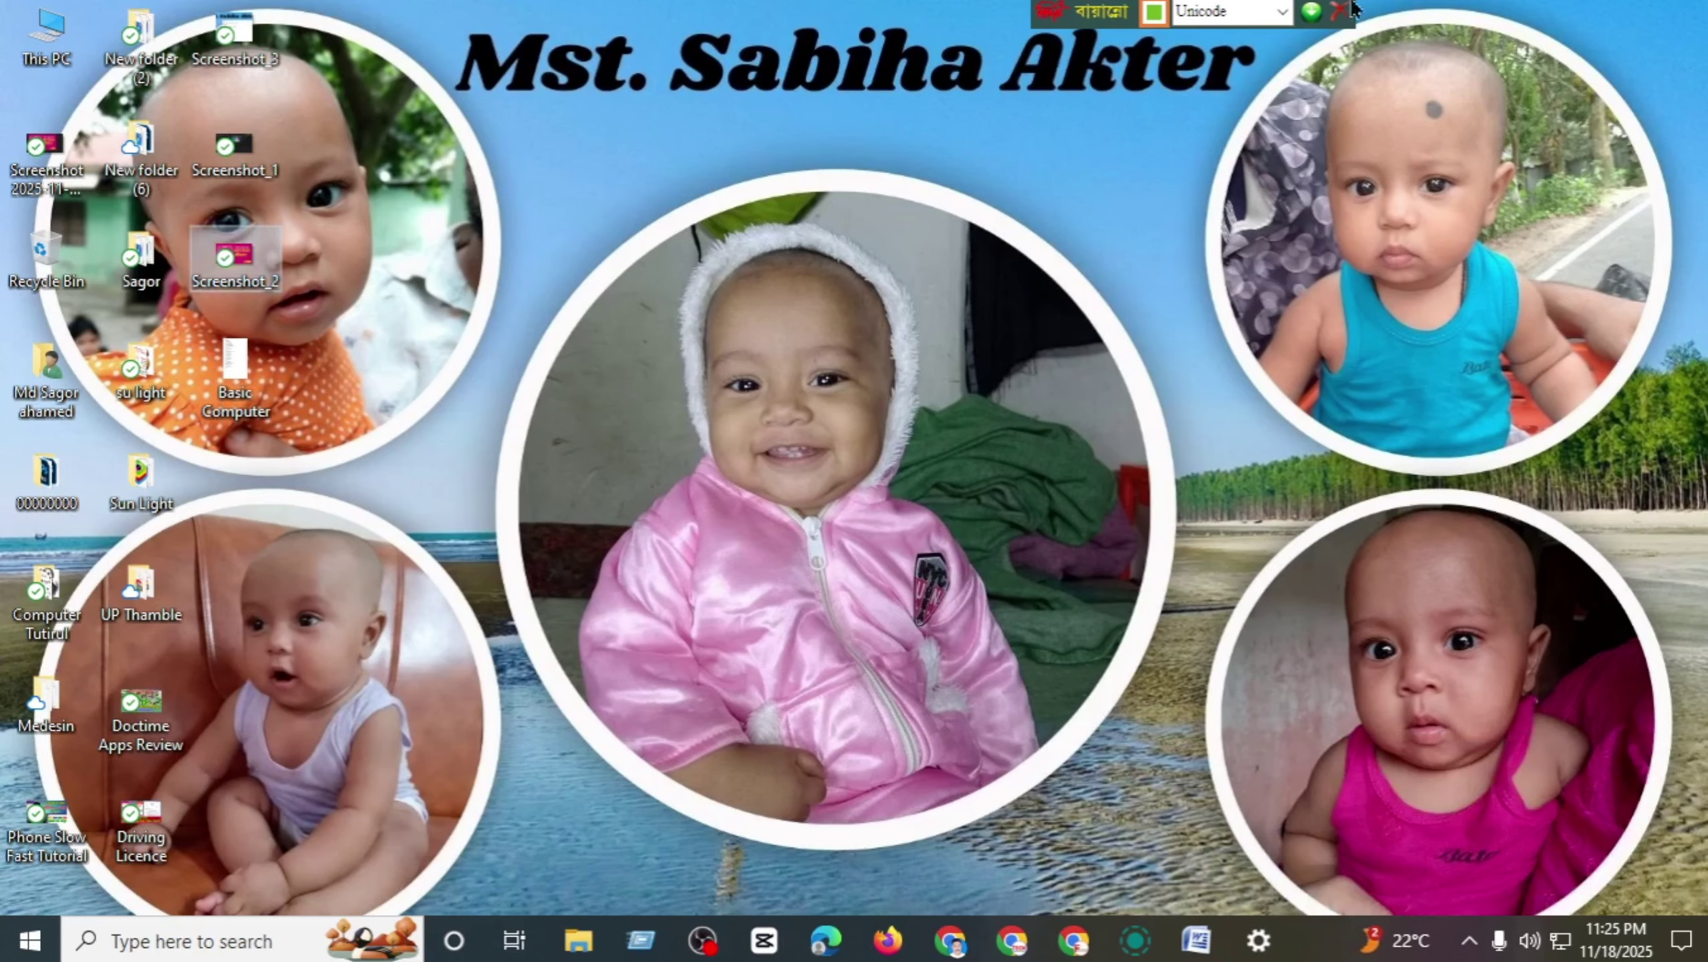
- Replace the WhatsApp page in Chrome with a new blank tab, and minimize the browser
left_click(951, 941)
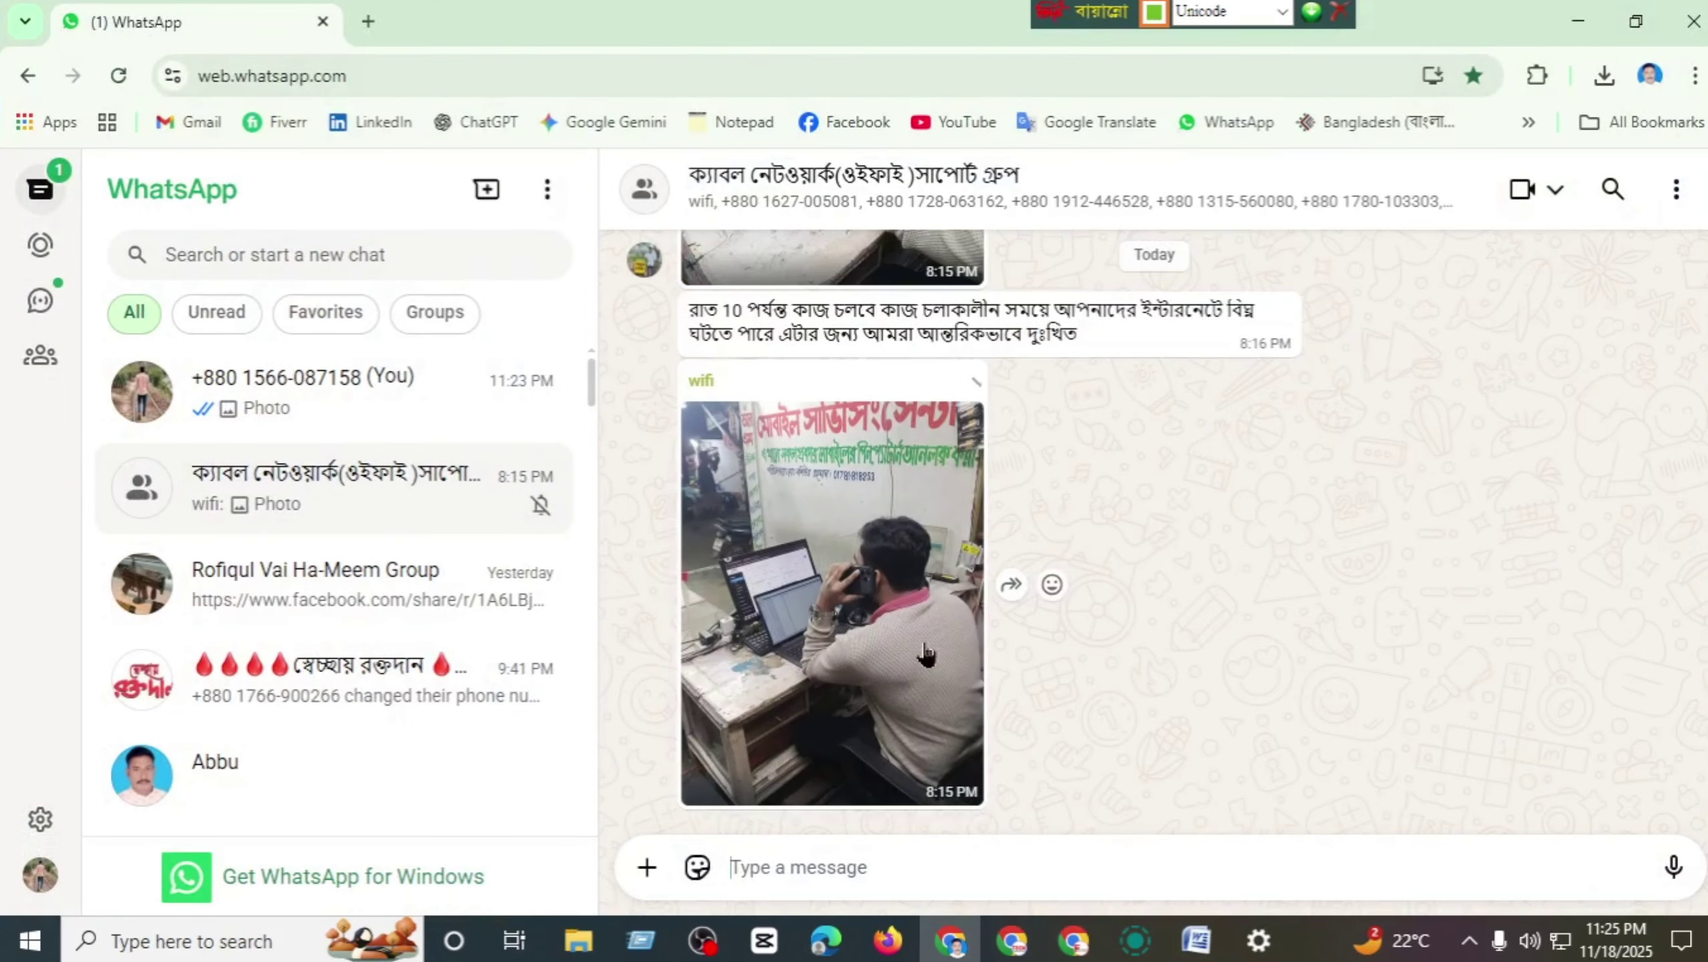
left_click(363, 27)
left_click(325, 24)
left_click(324, 79)
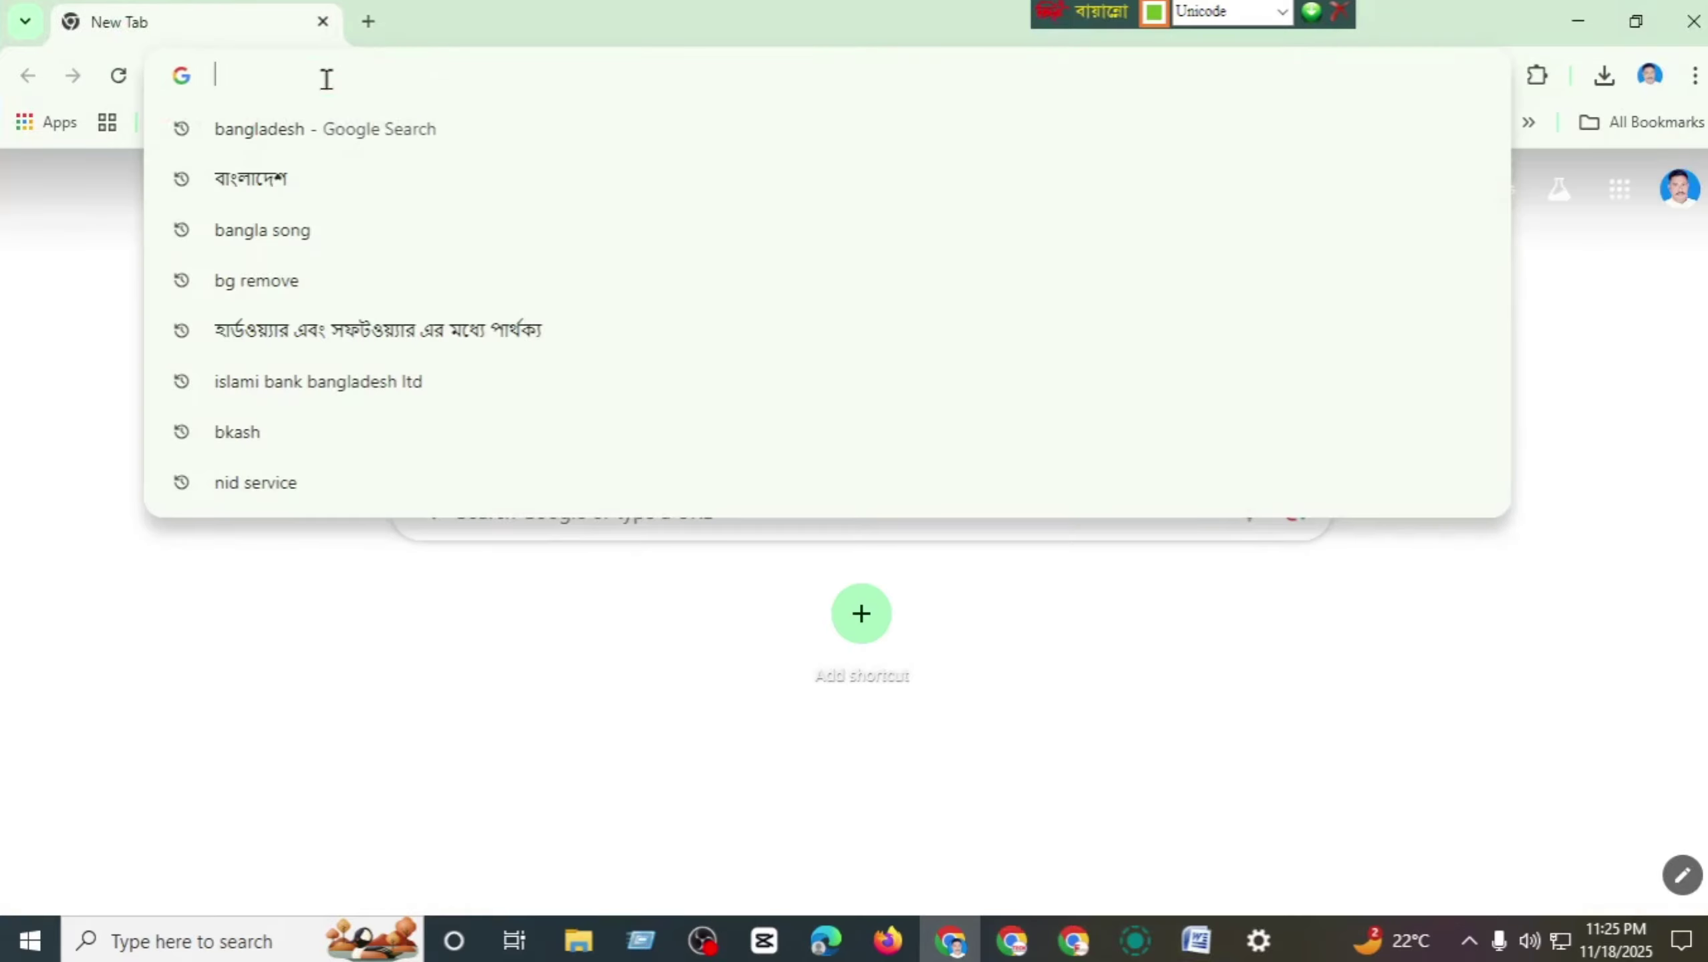
left_click(8, 170)
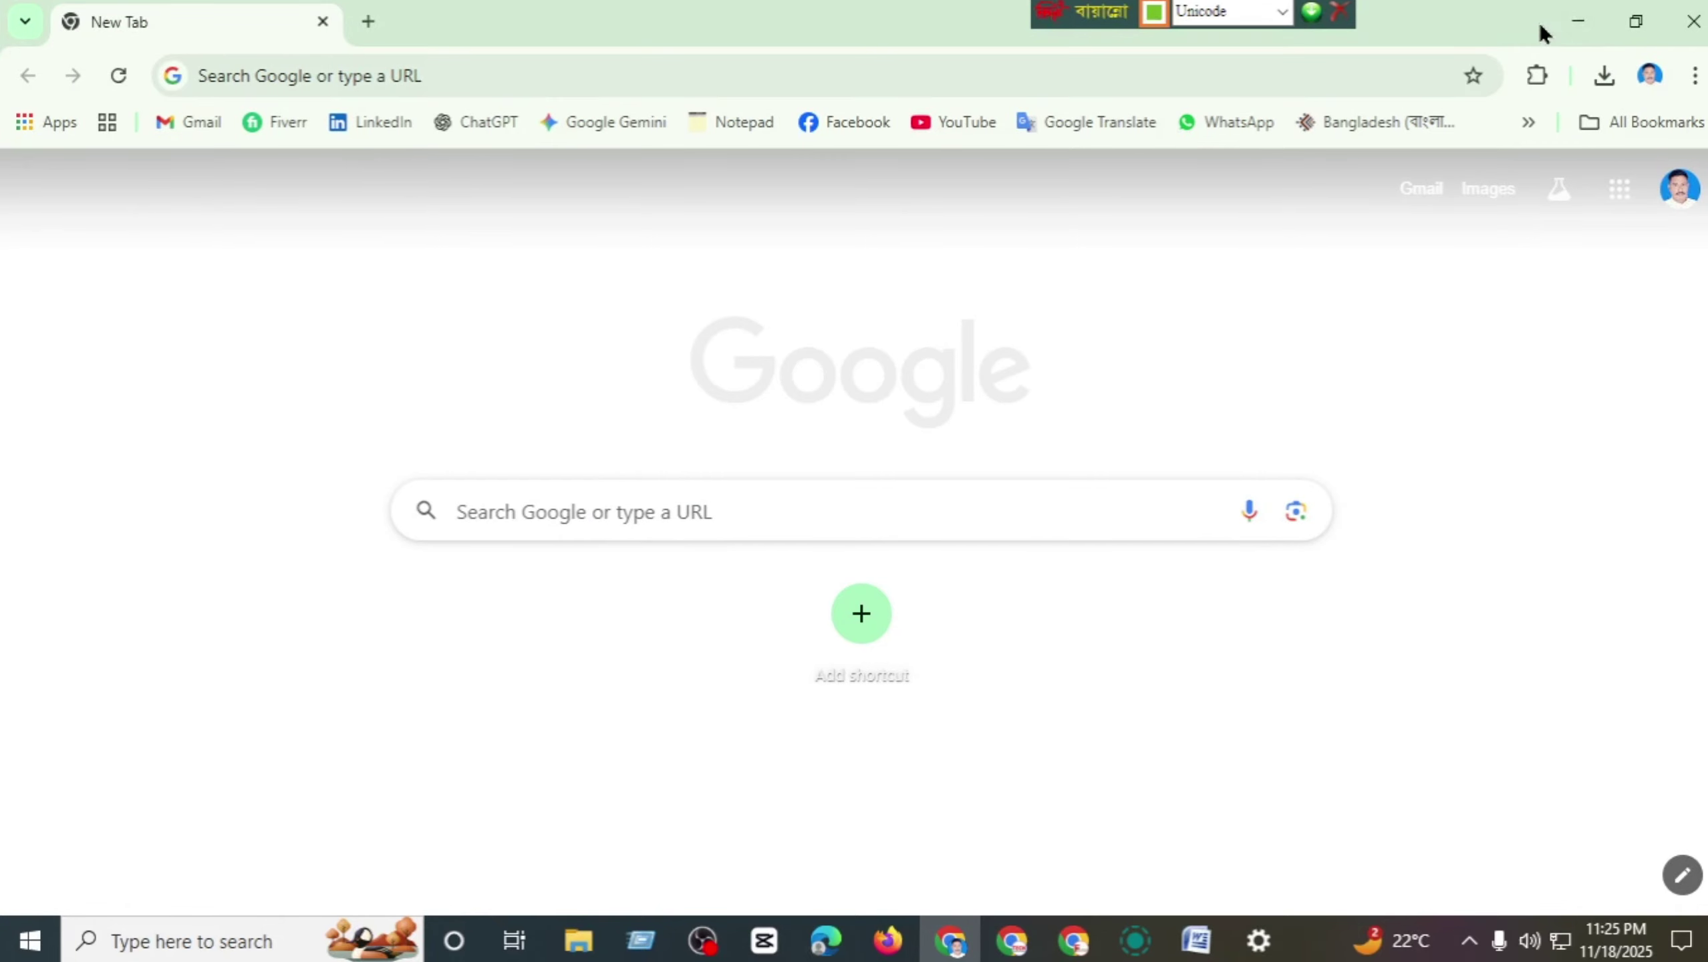
left_click(1576, 21)
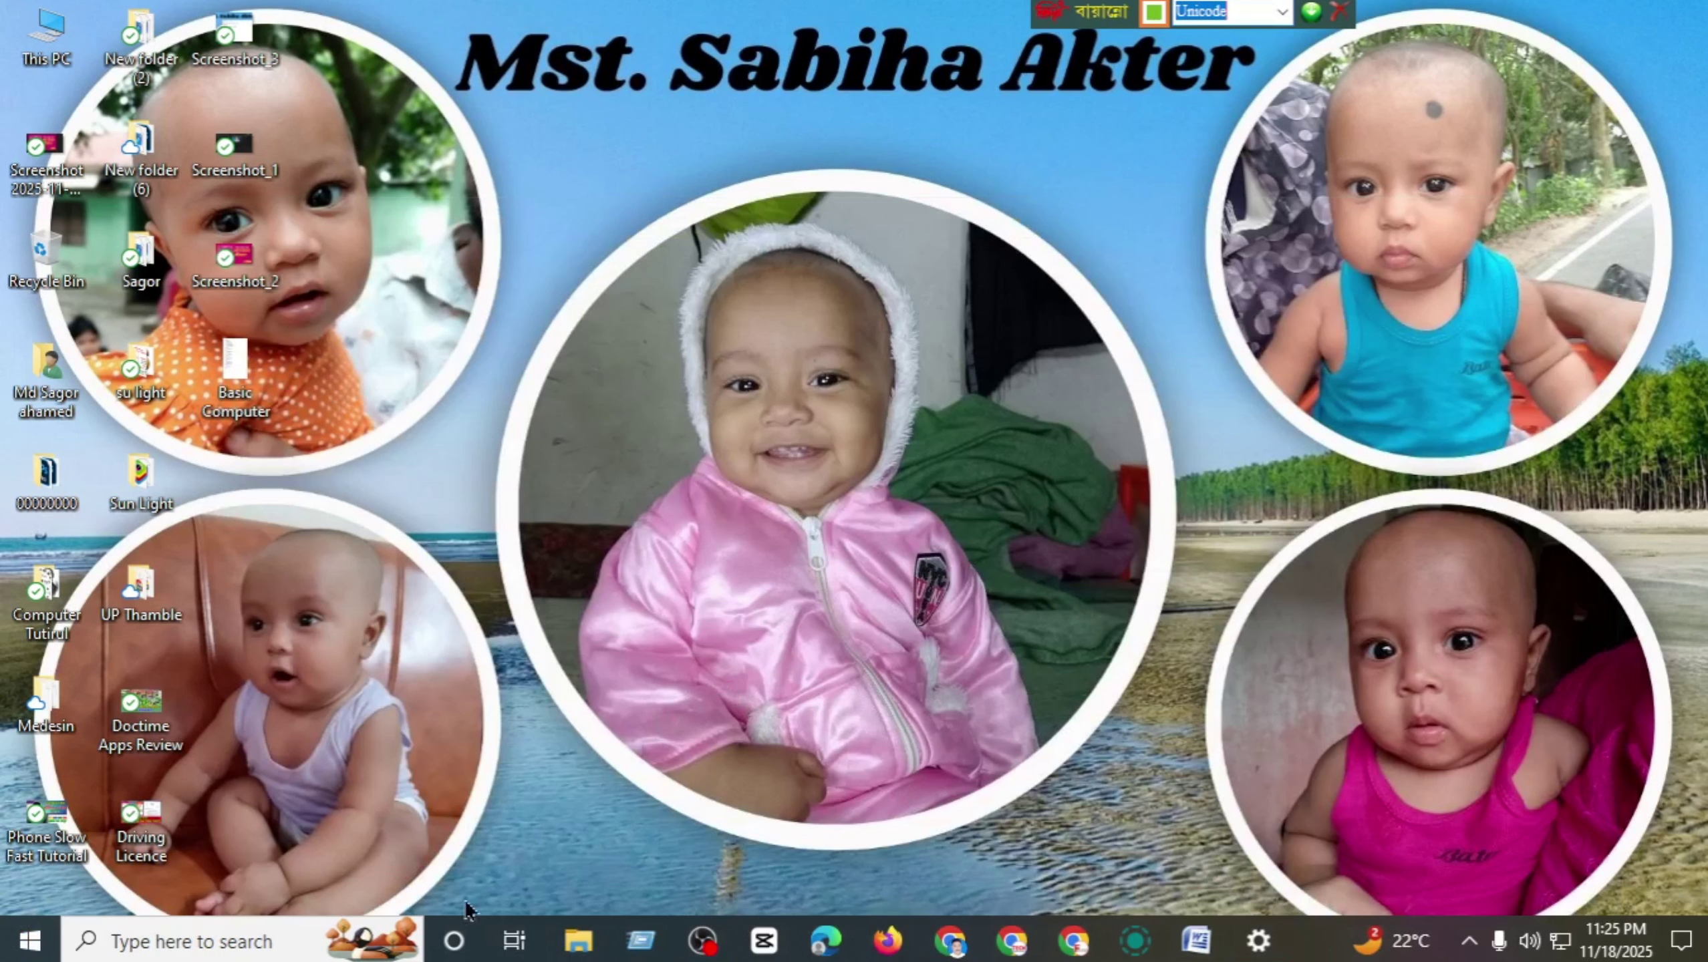
- Open the Microsoft Store and start installing the free game Hill Climb Racing from the trending games
left_click(29, 941)
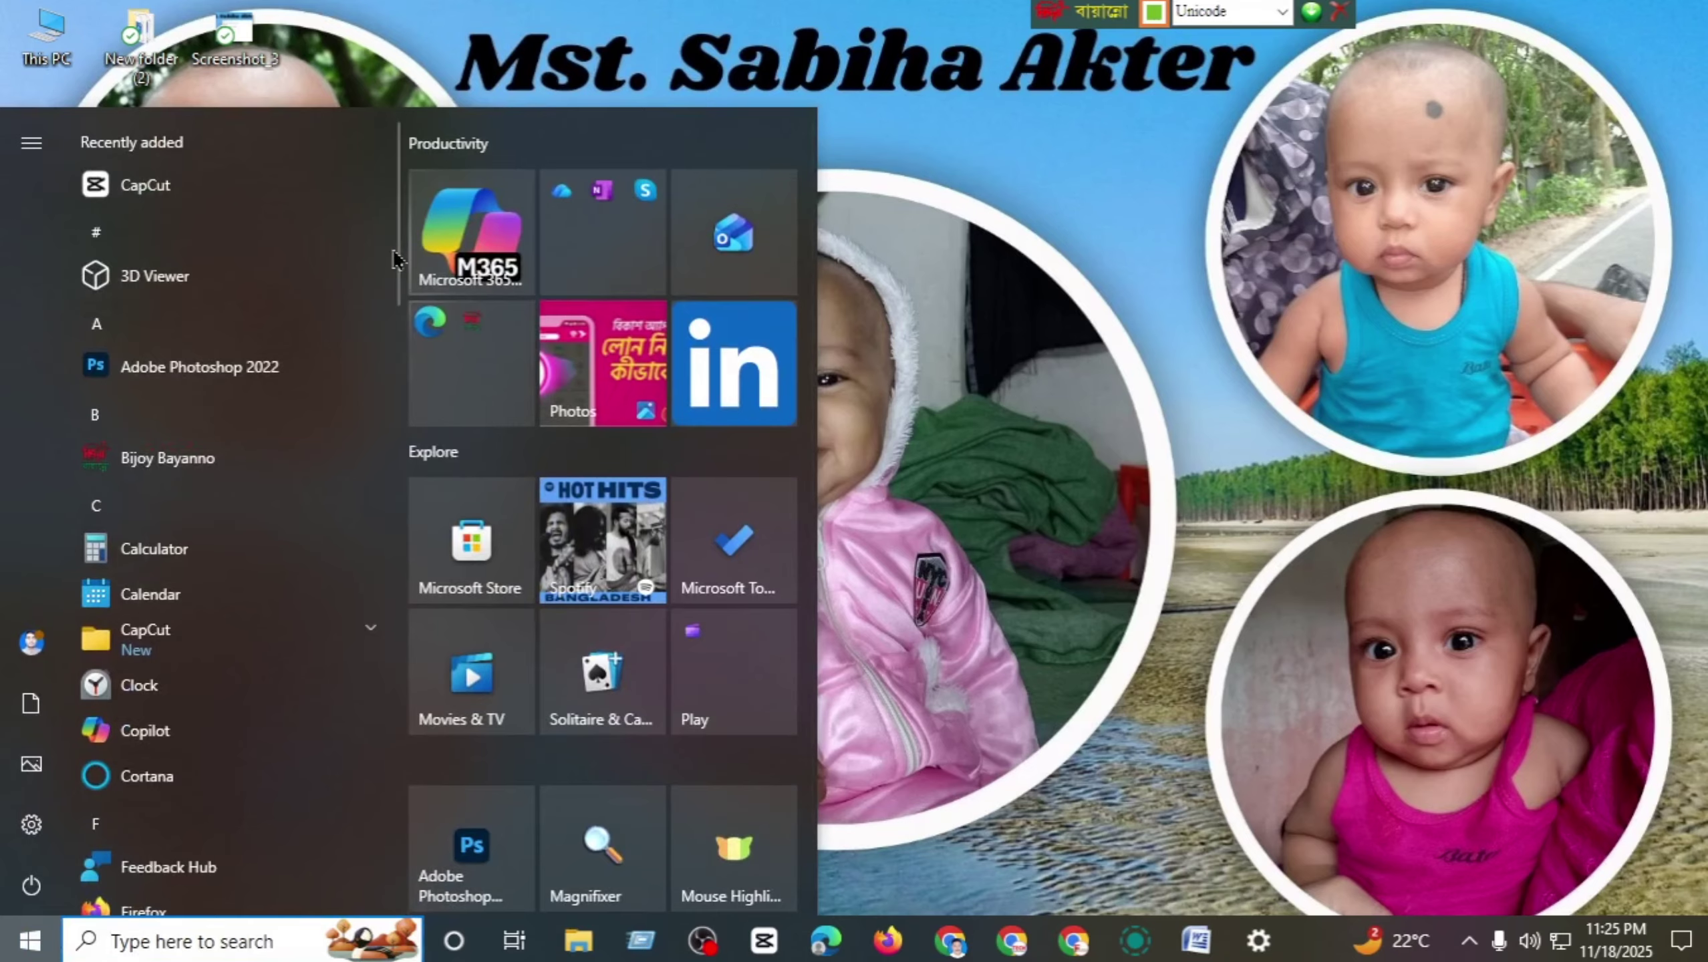
left_click_drag(396, 262, 404, 533)
left_click(161, 642)
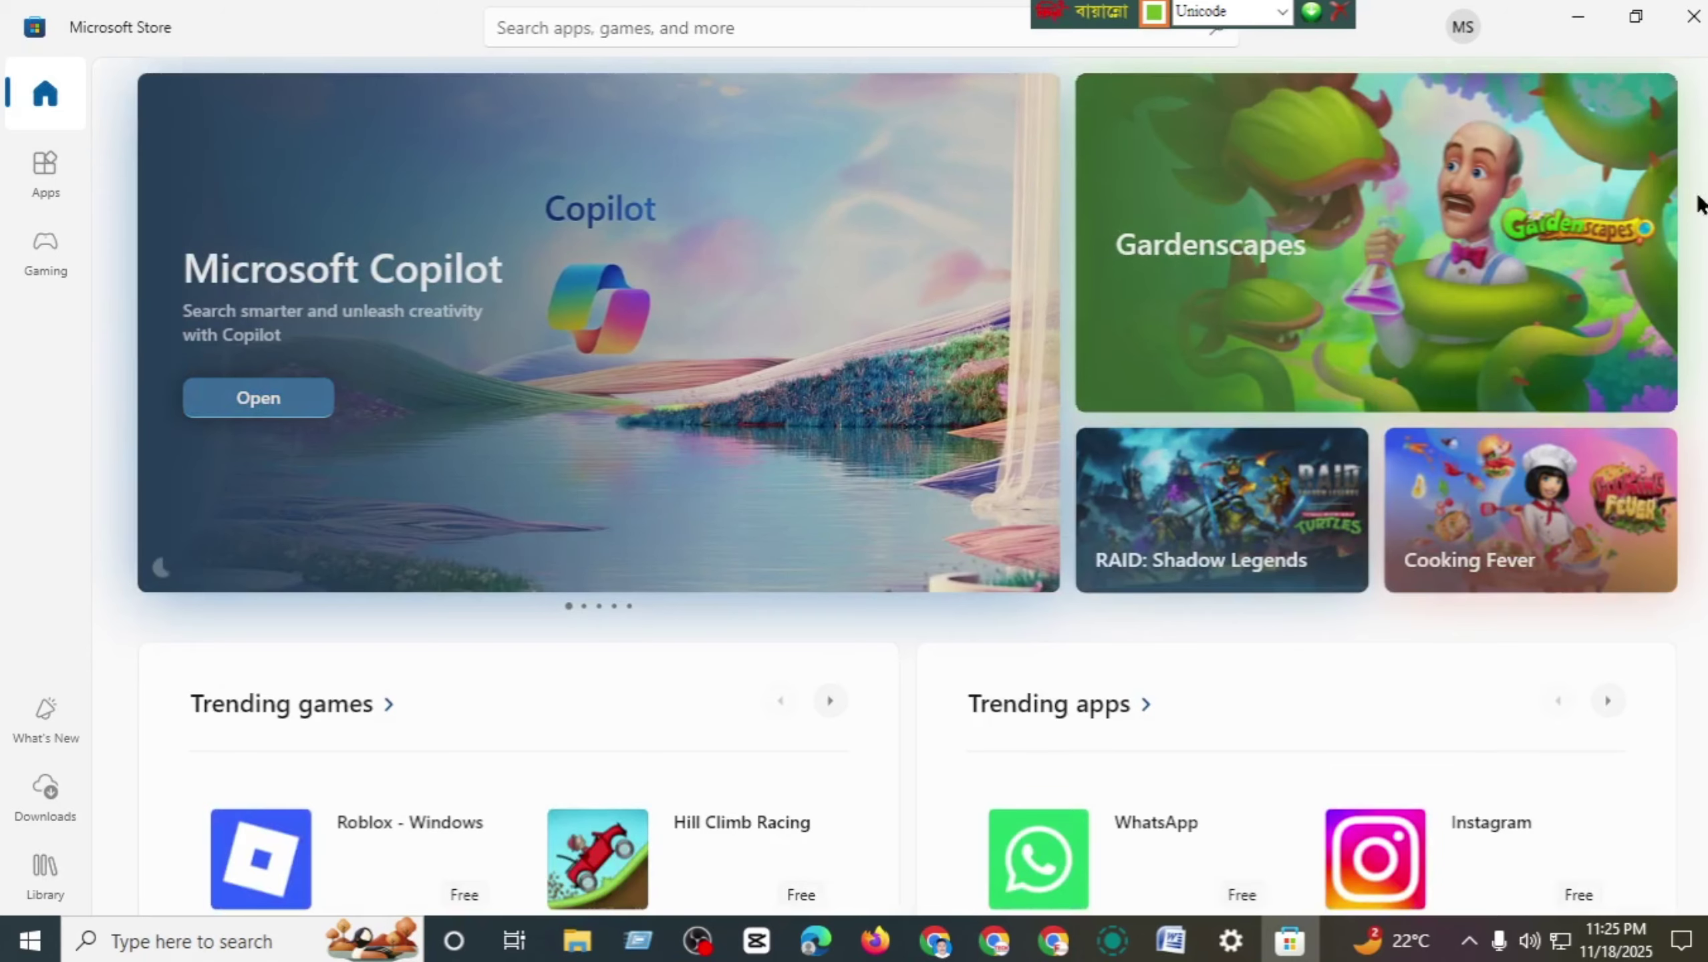
scroll(1517, 393, "down", 10)
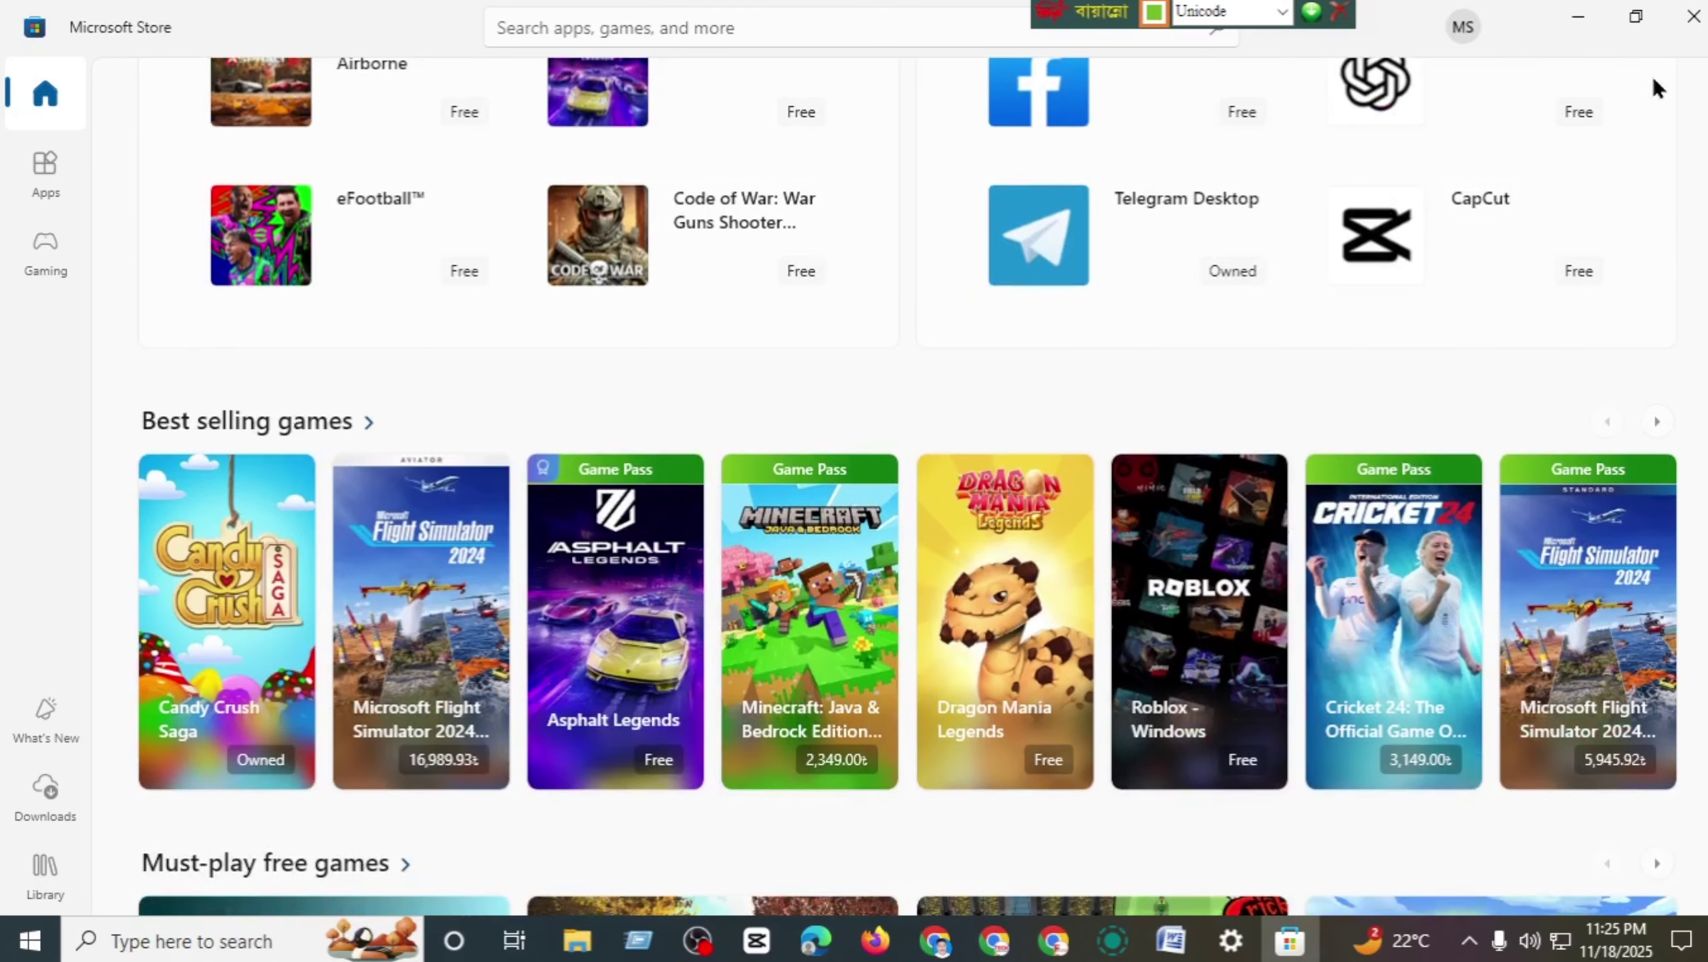
scroll(943, 472, "up", 10)
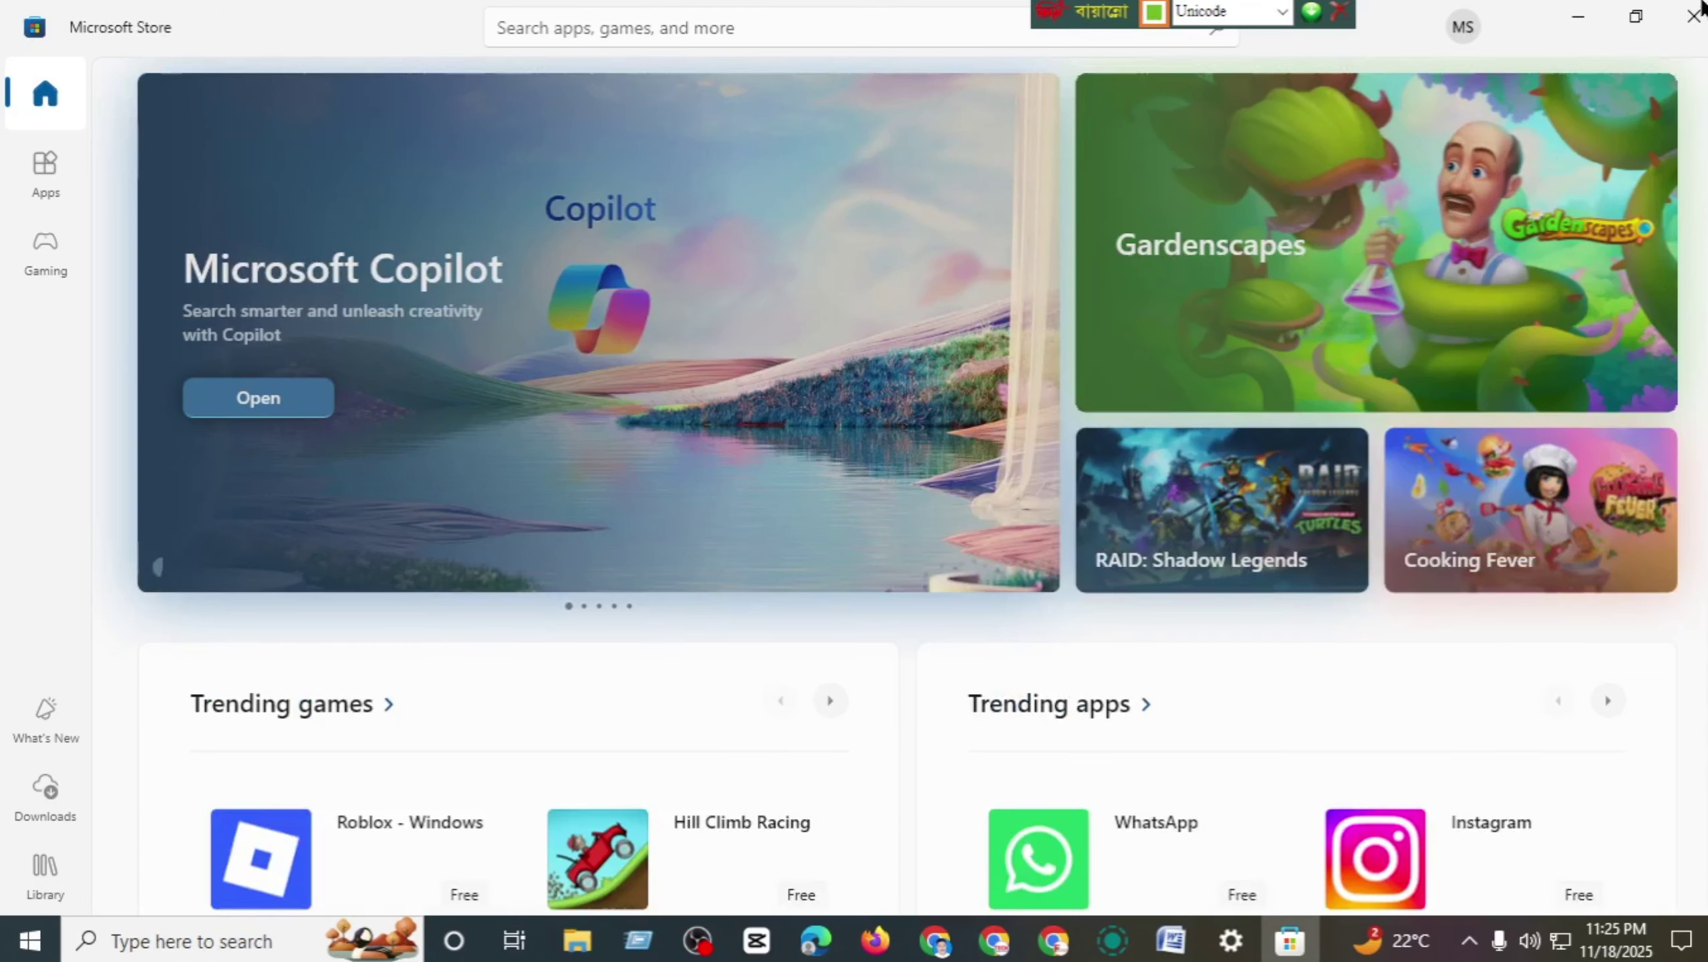
left_click(706, 817)
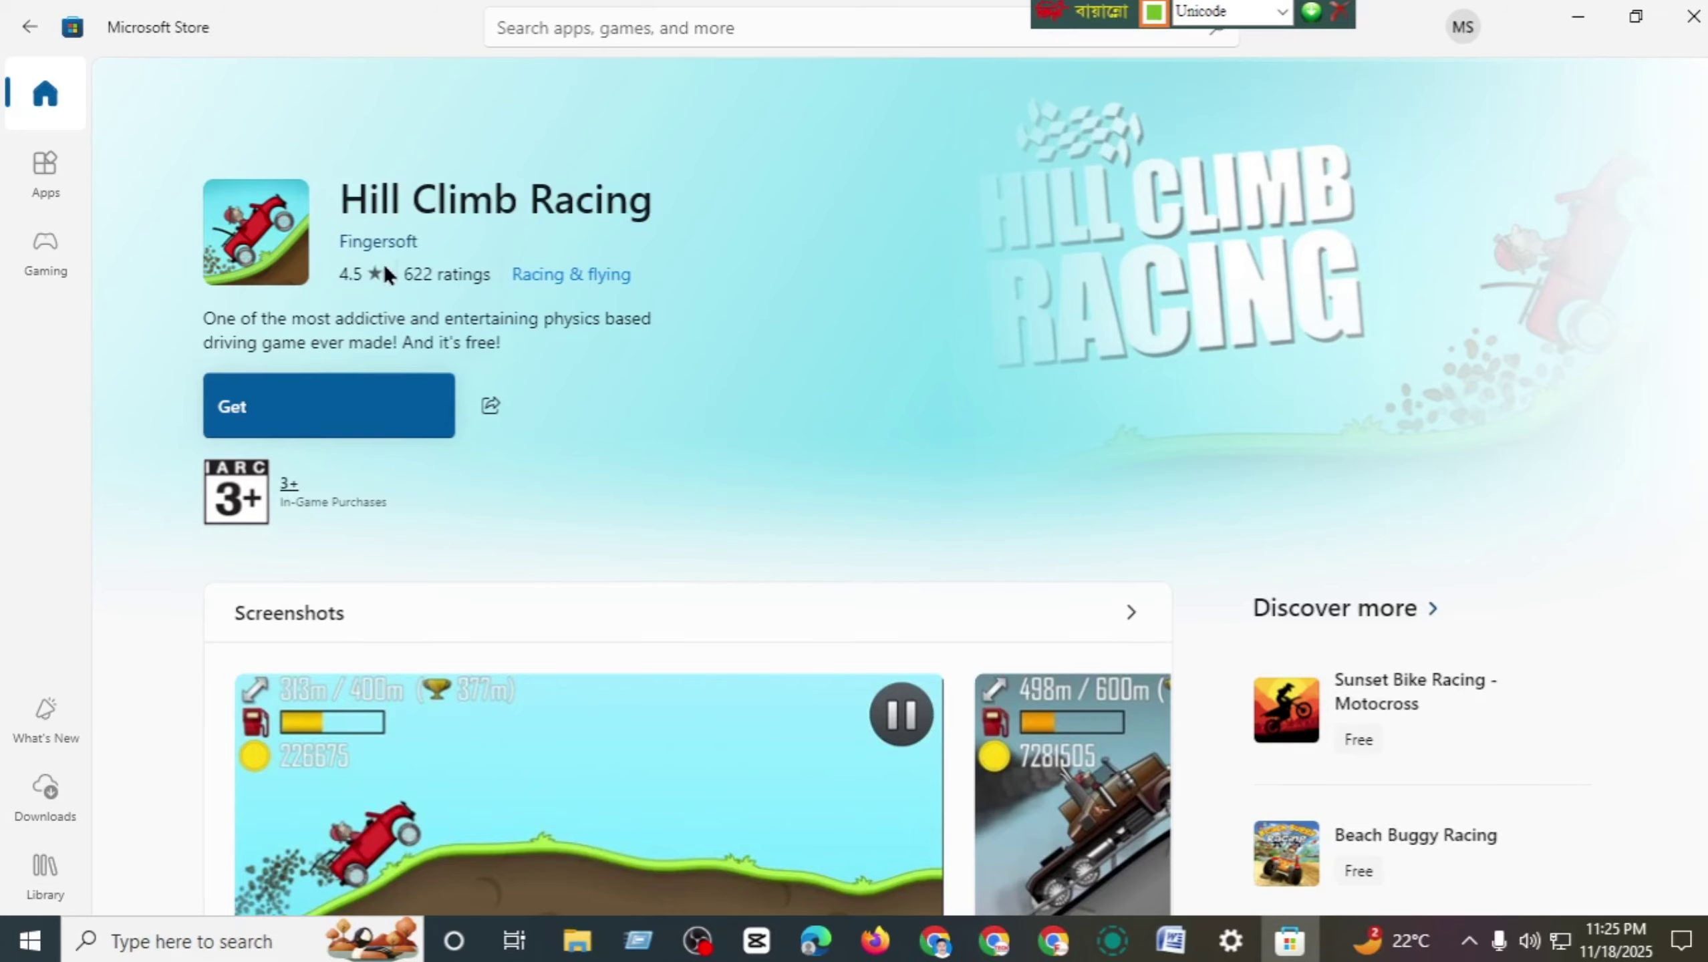
left_click(323, 411)
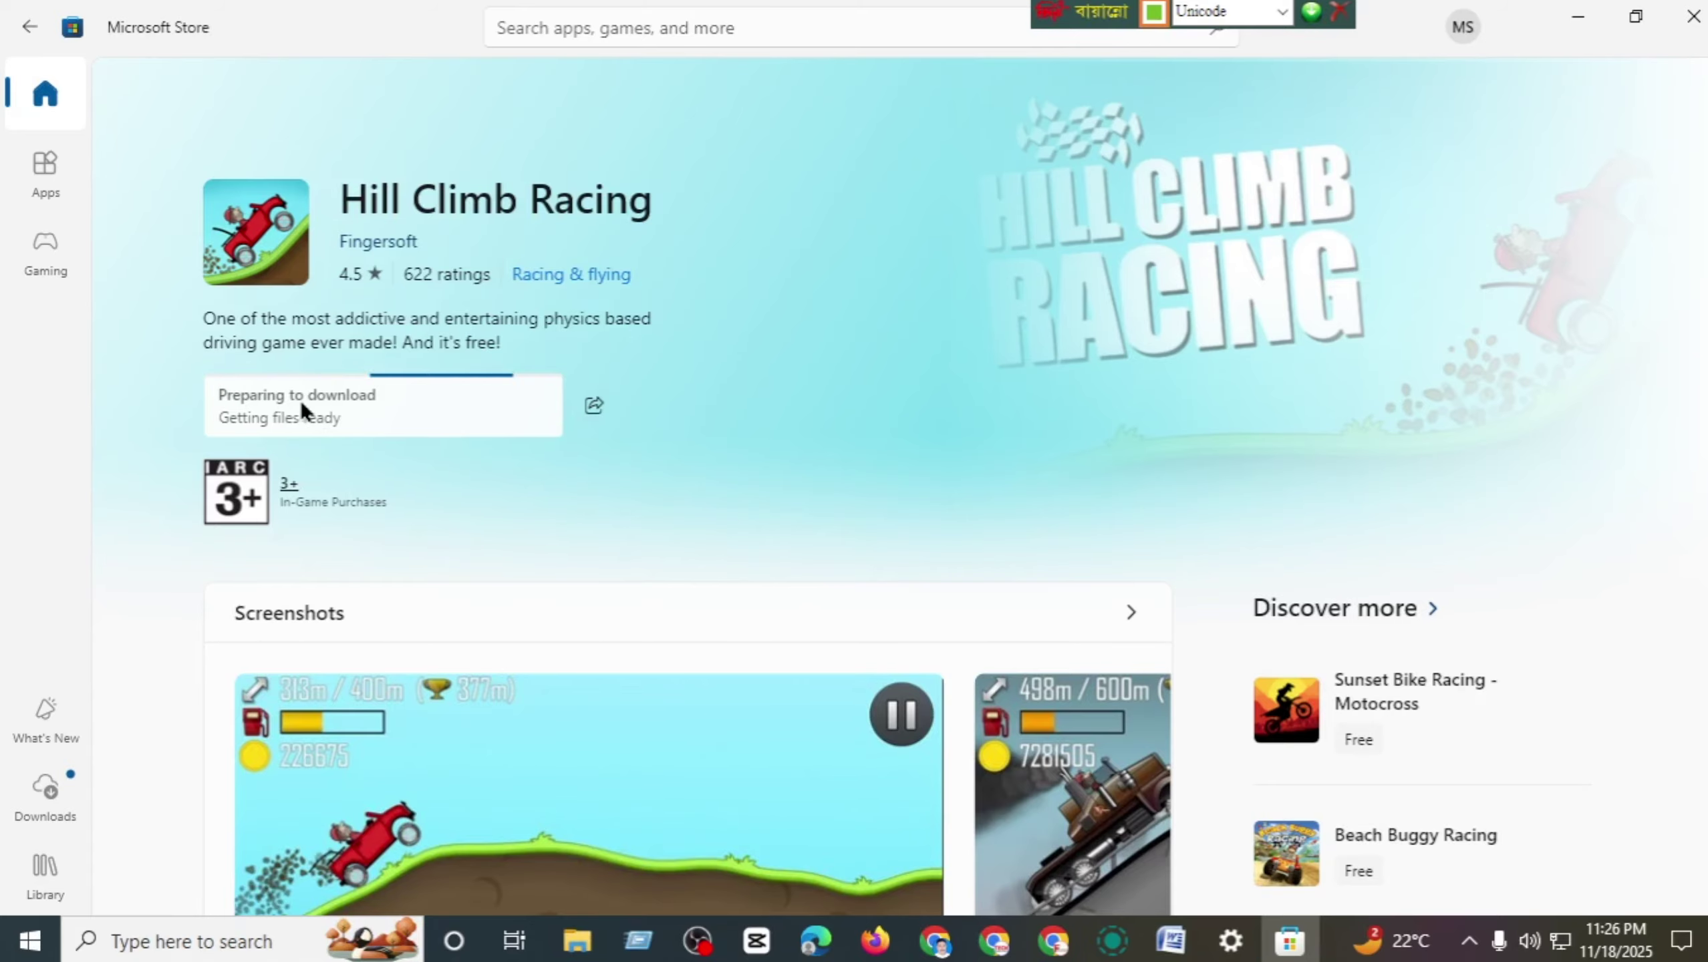
- Search the store for "quick share", view the Quick Share app page, and return to the store home page
left_click(575, 27)
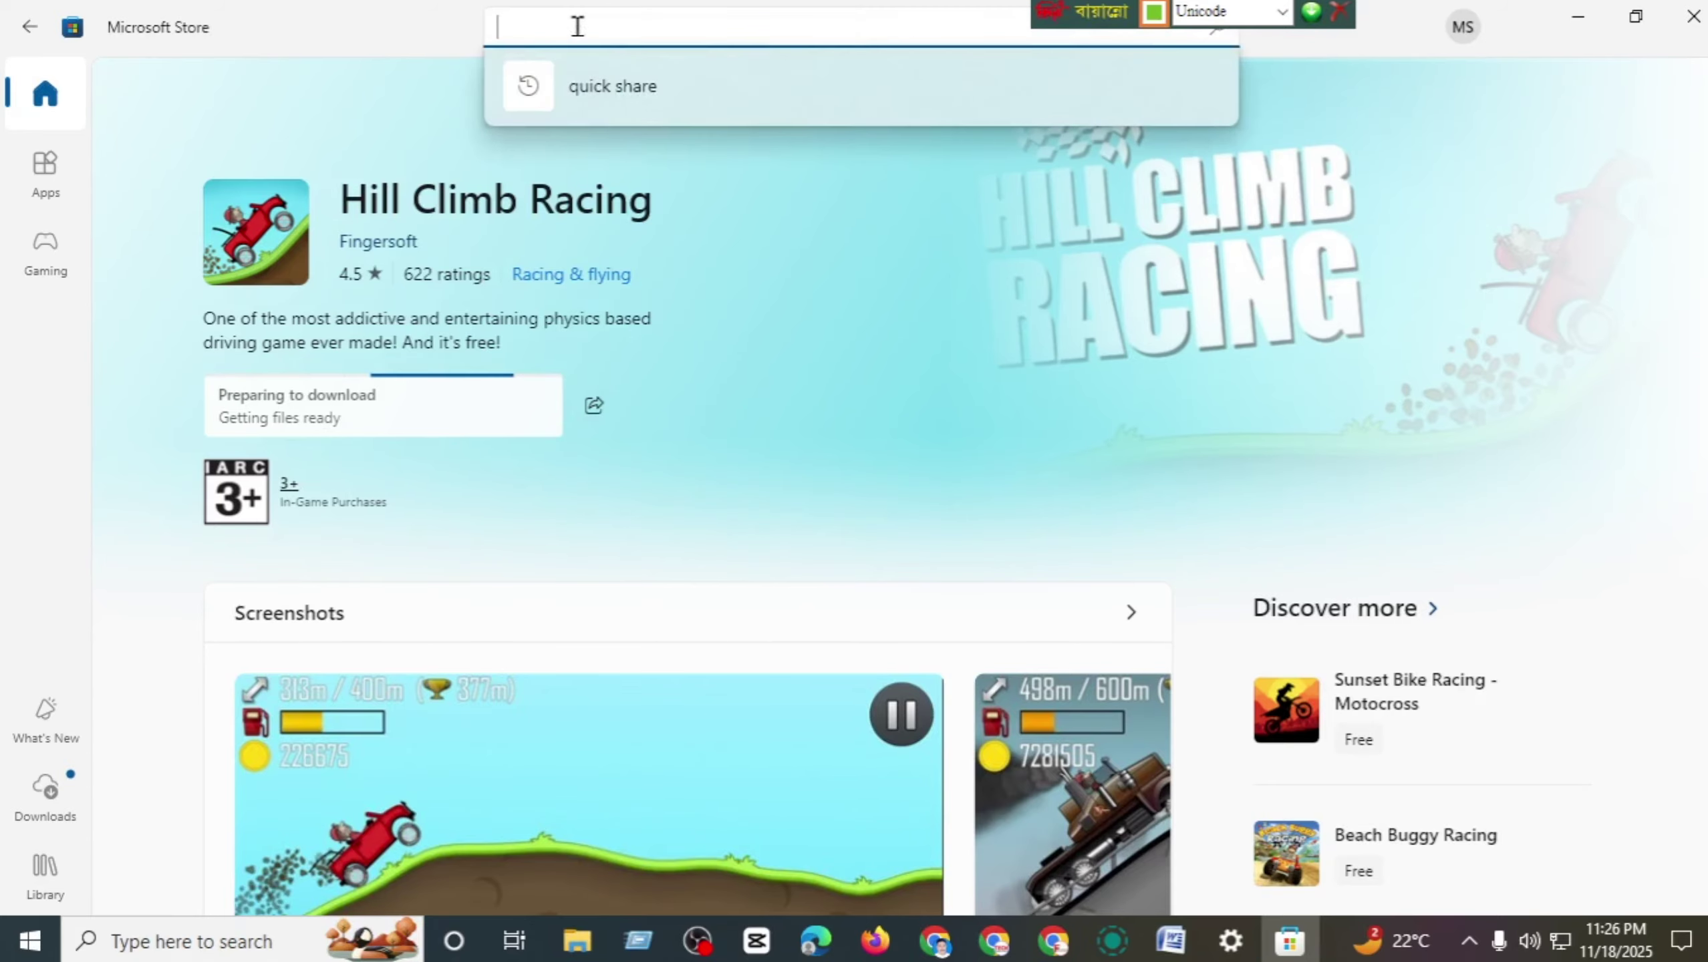
left_click(605, 87)
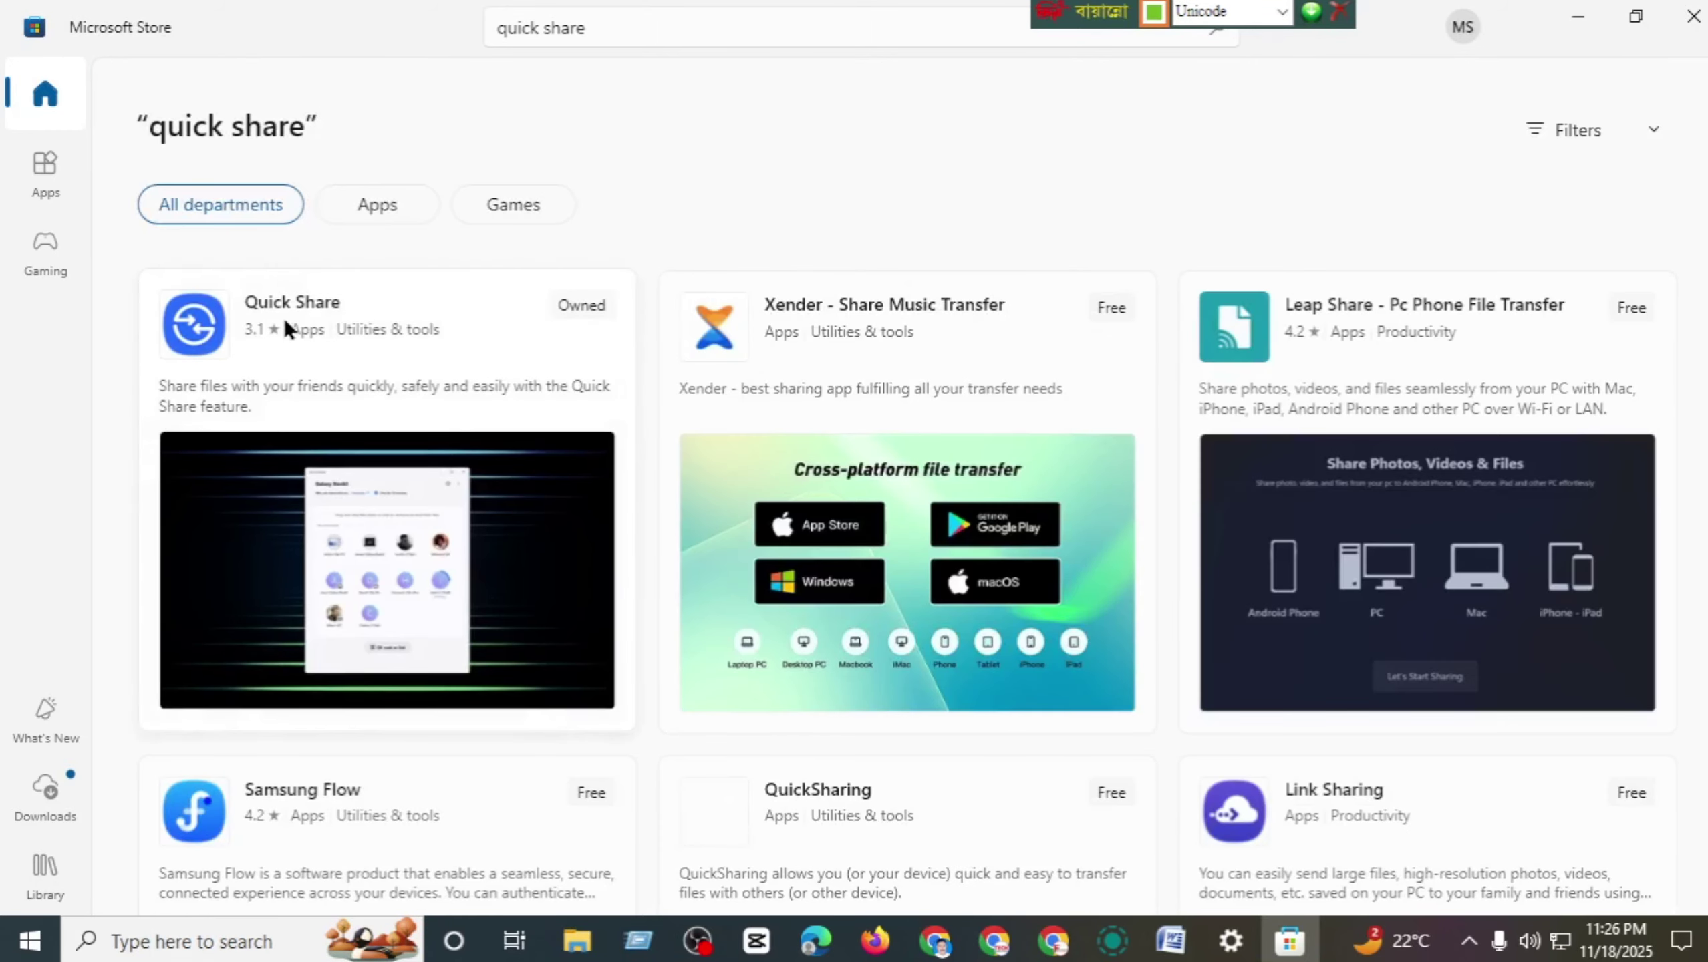
left_click(251, 328)
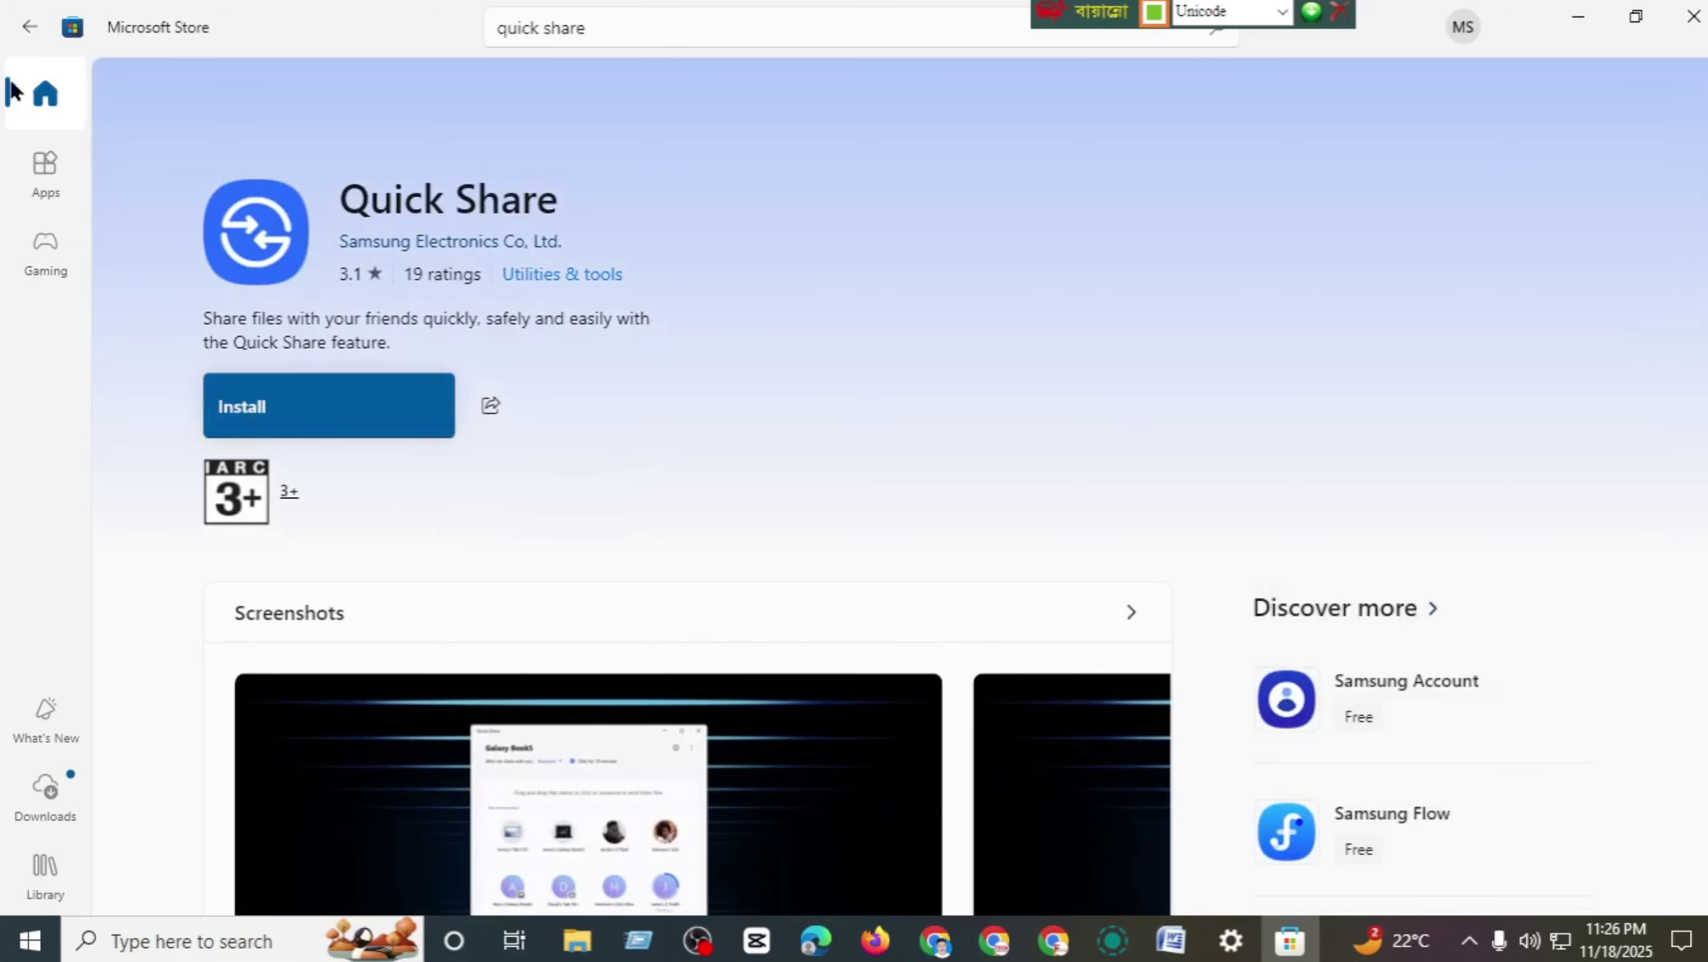
left_click(28, 28)
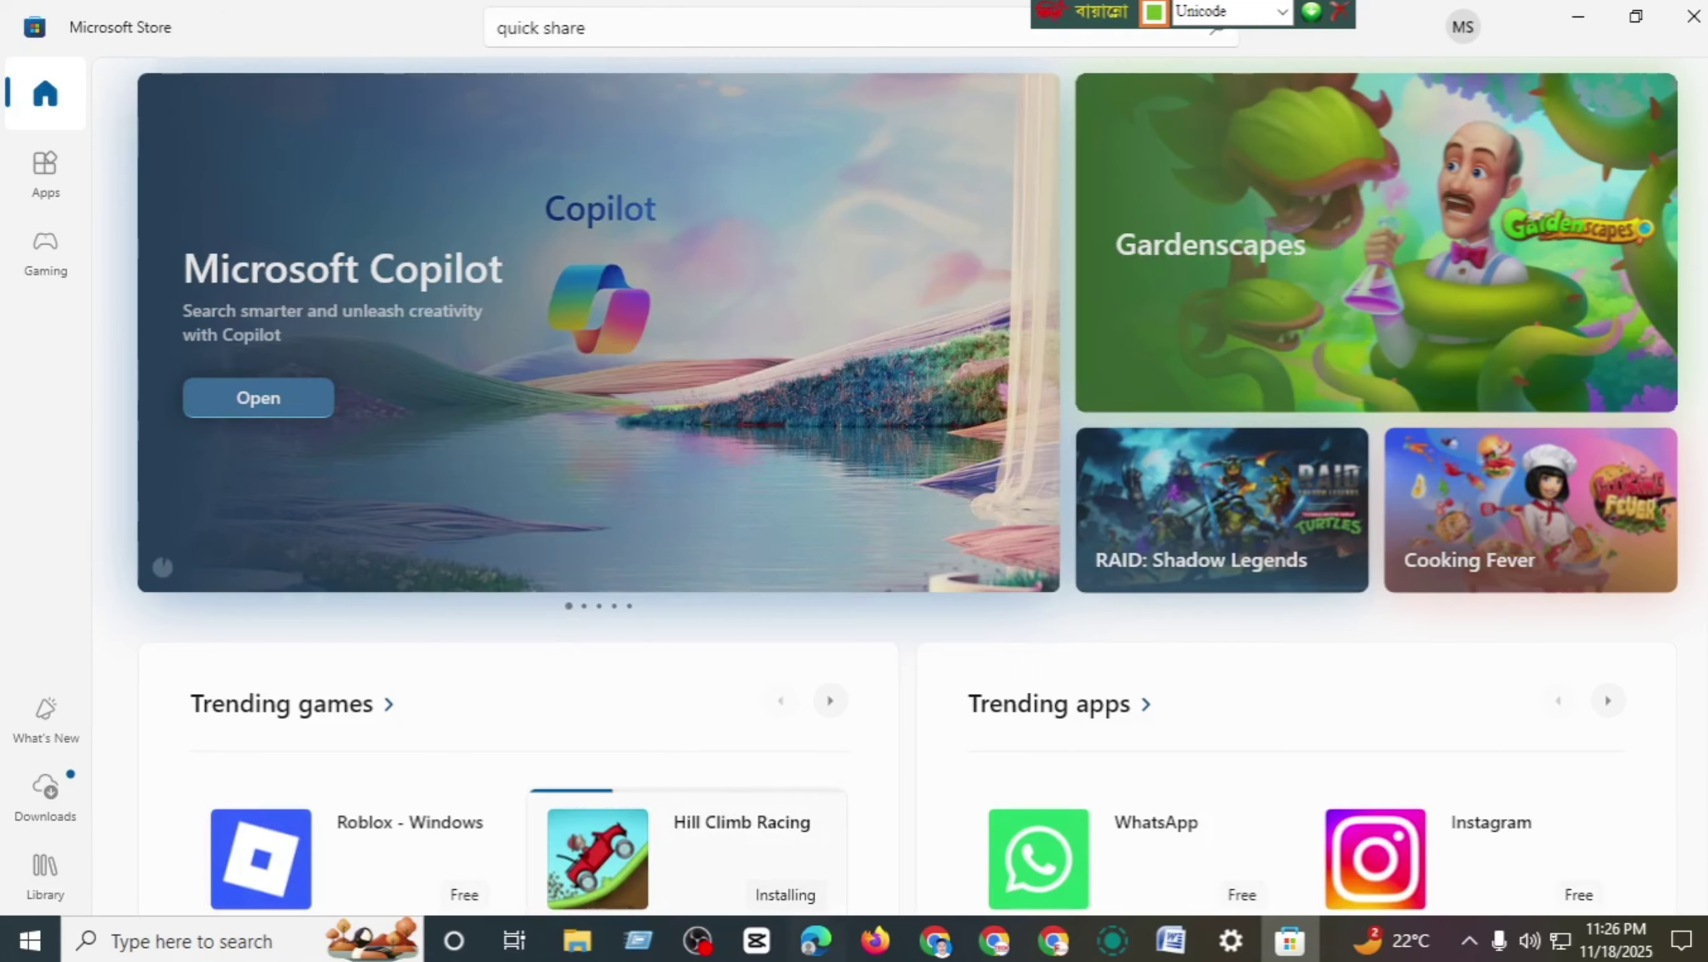
- Check the Hill Climb Racing download, switch briefly to Chrome, and return to the Microsoft Store
left_click(754, 866)
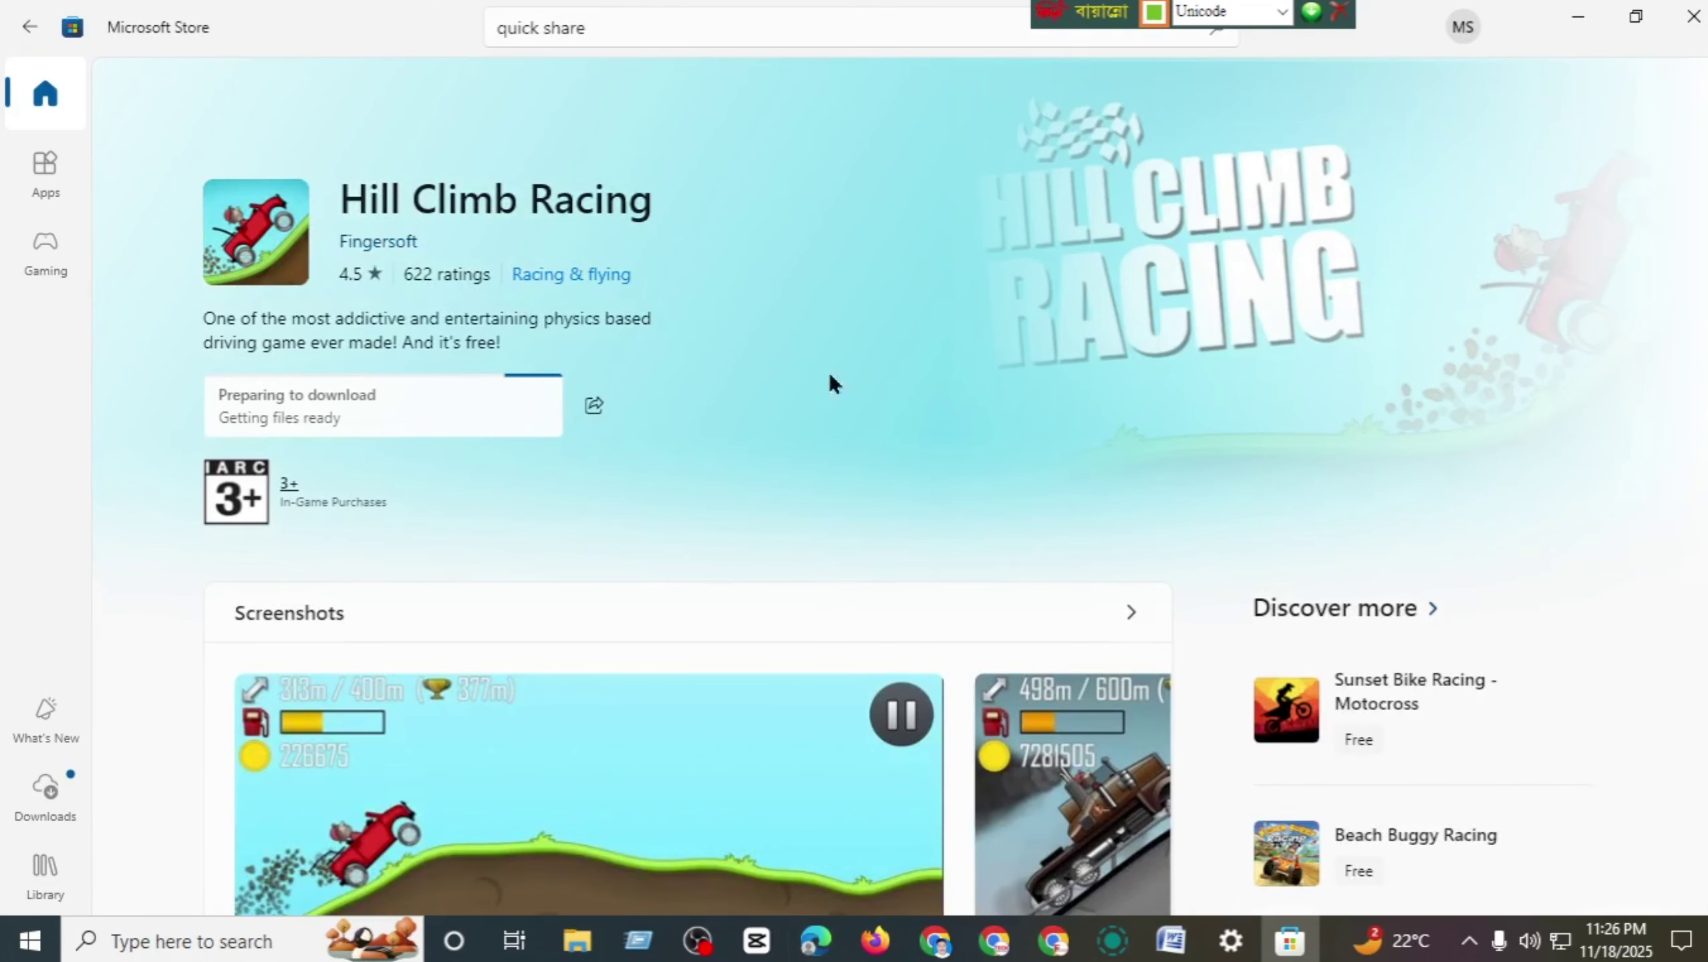
left_click(1577, 20)
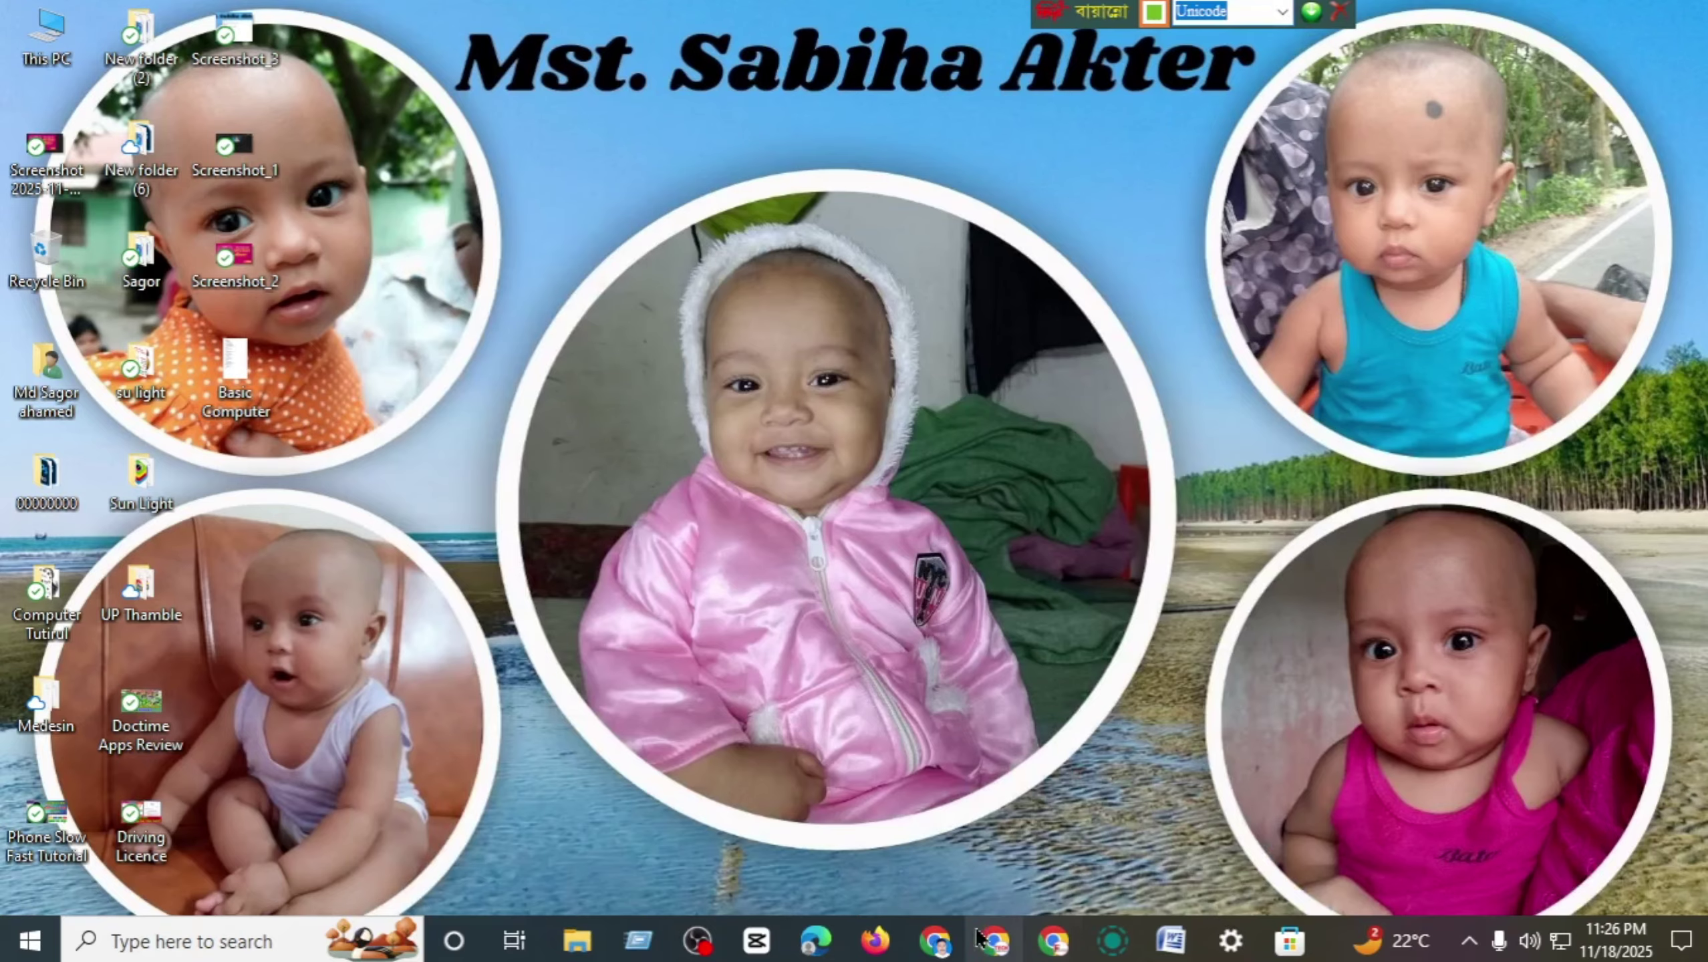
left_click(935, 940)
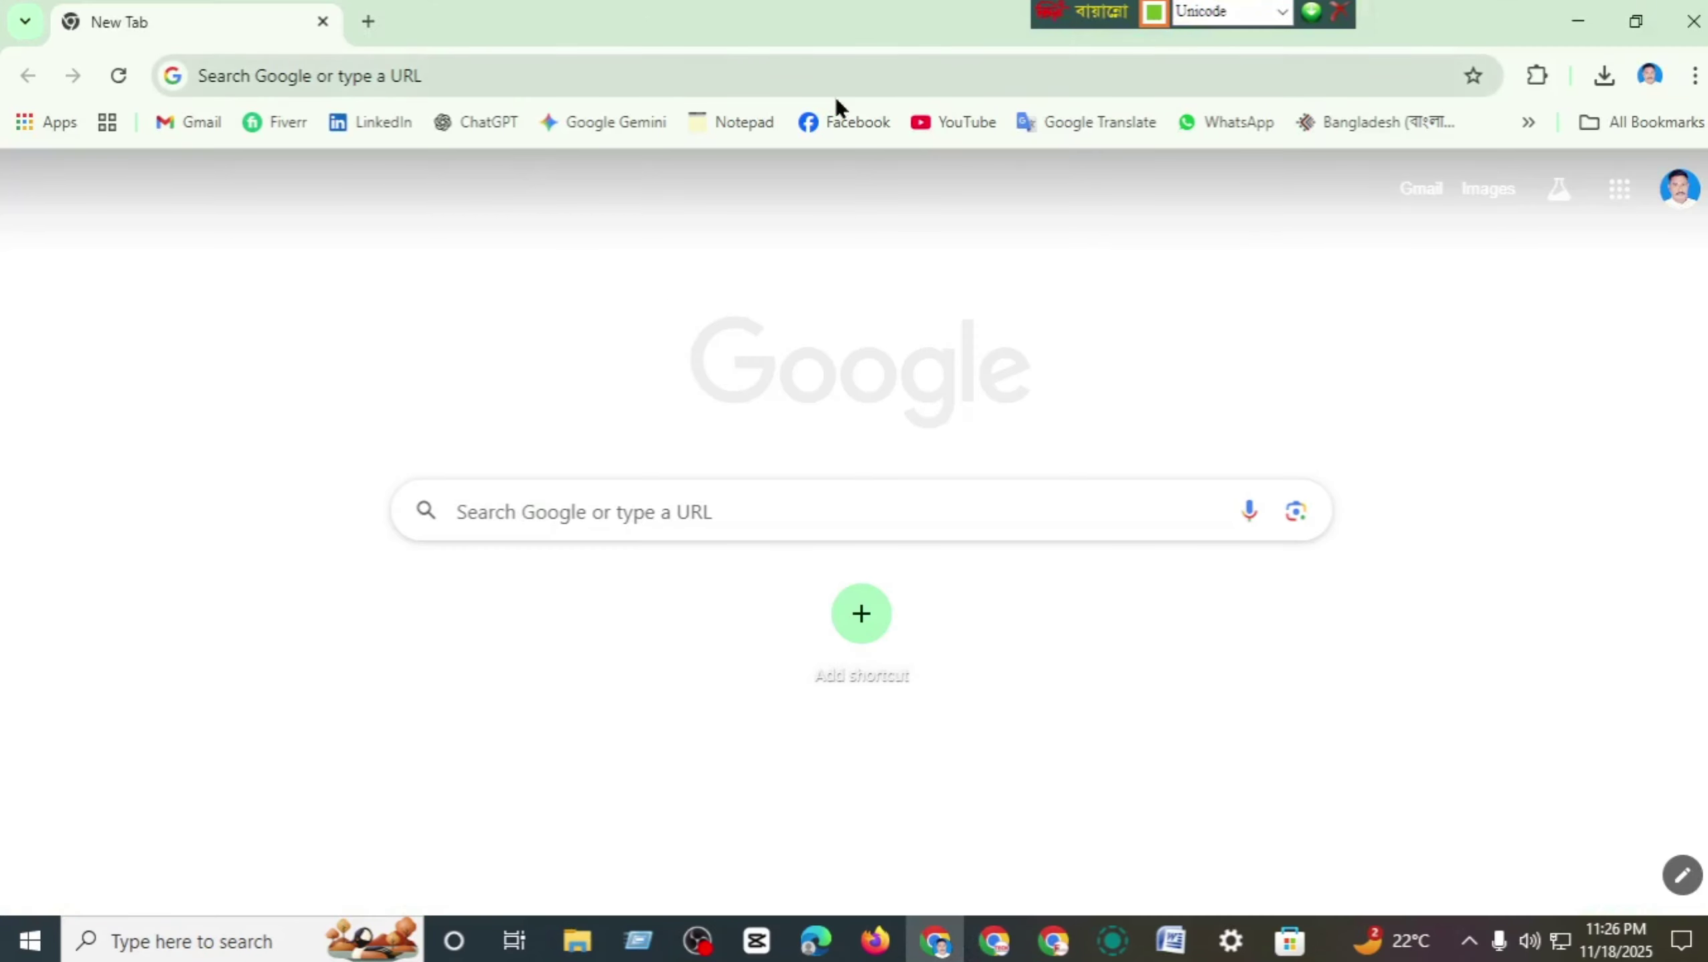
left_click(1290, 944)
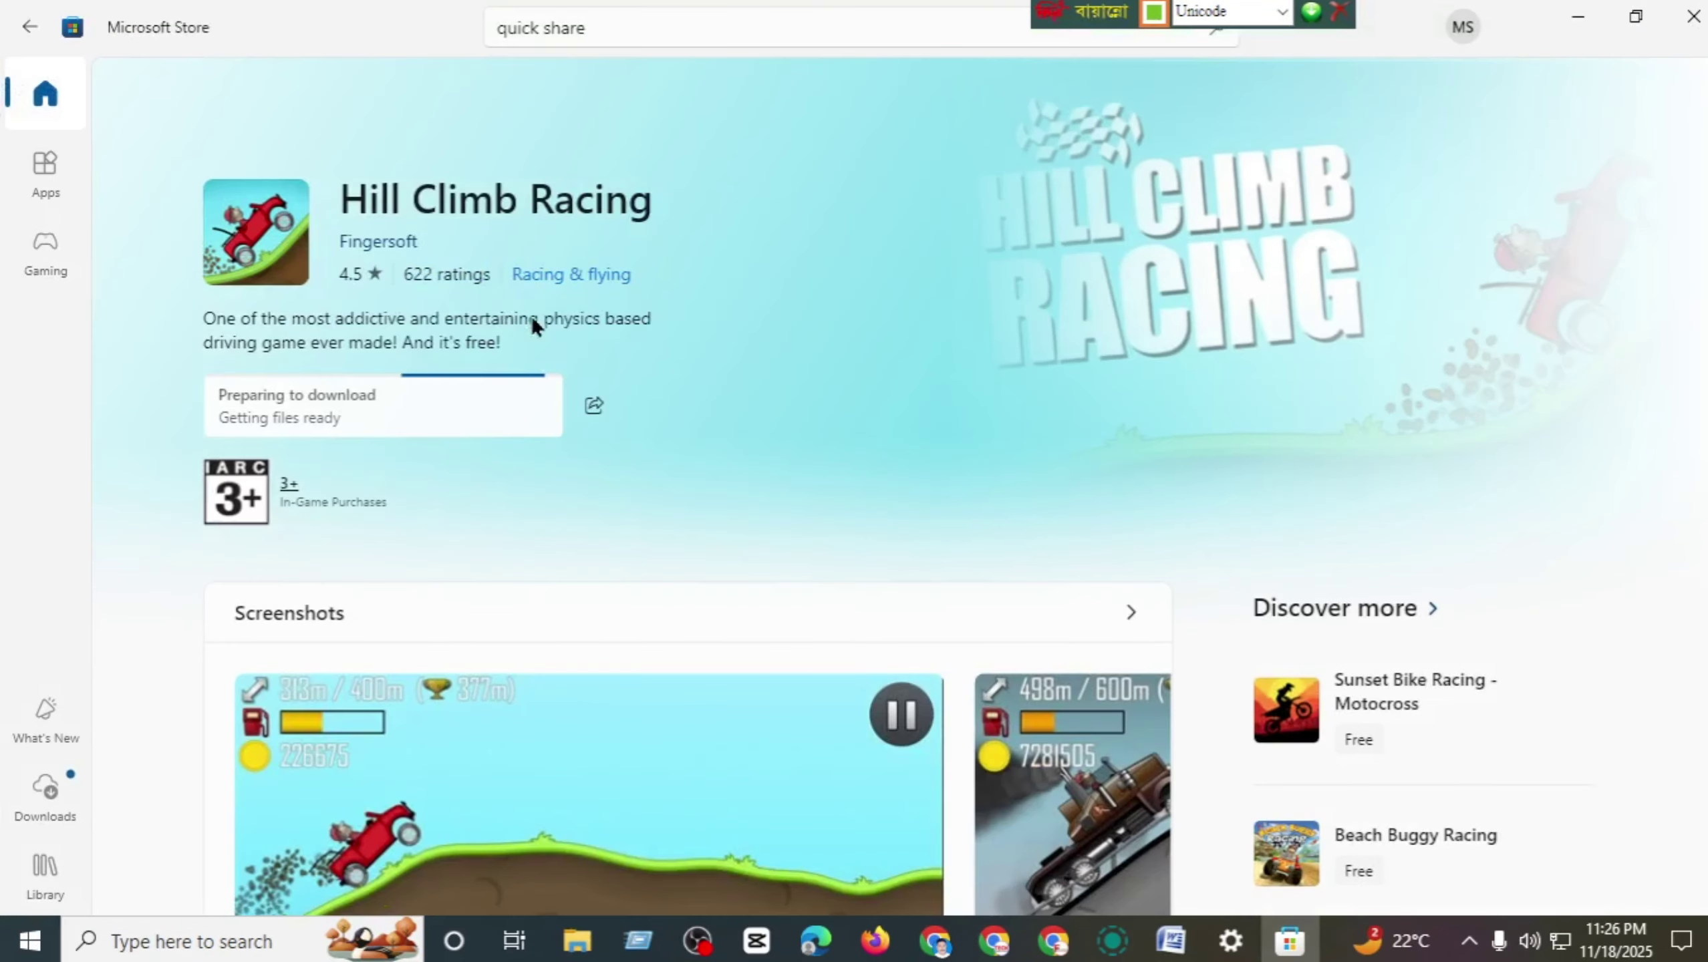
- Clear the store's search text and set the Bijoy Bayanno keyboard to English
left_click(501, 28)
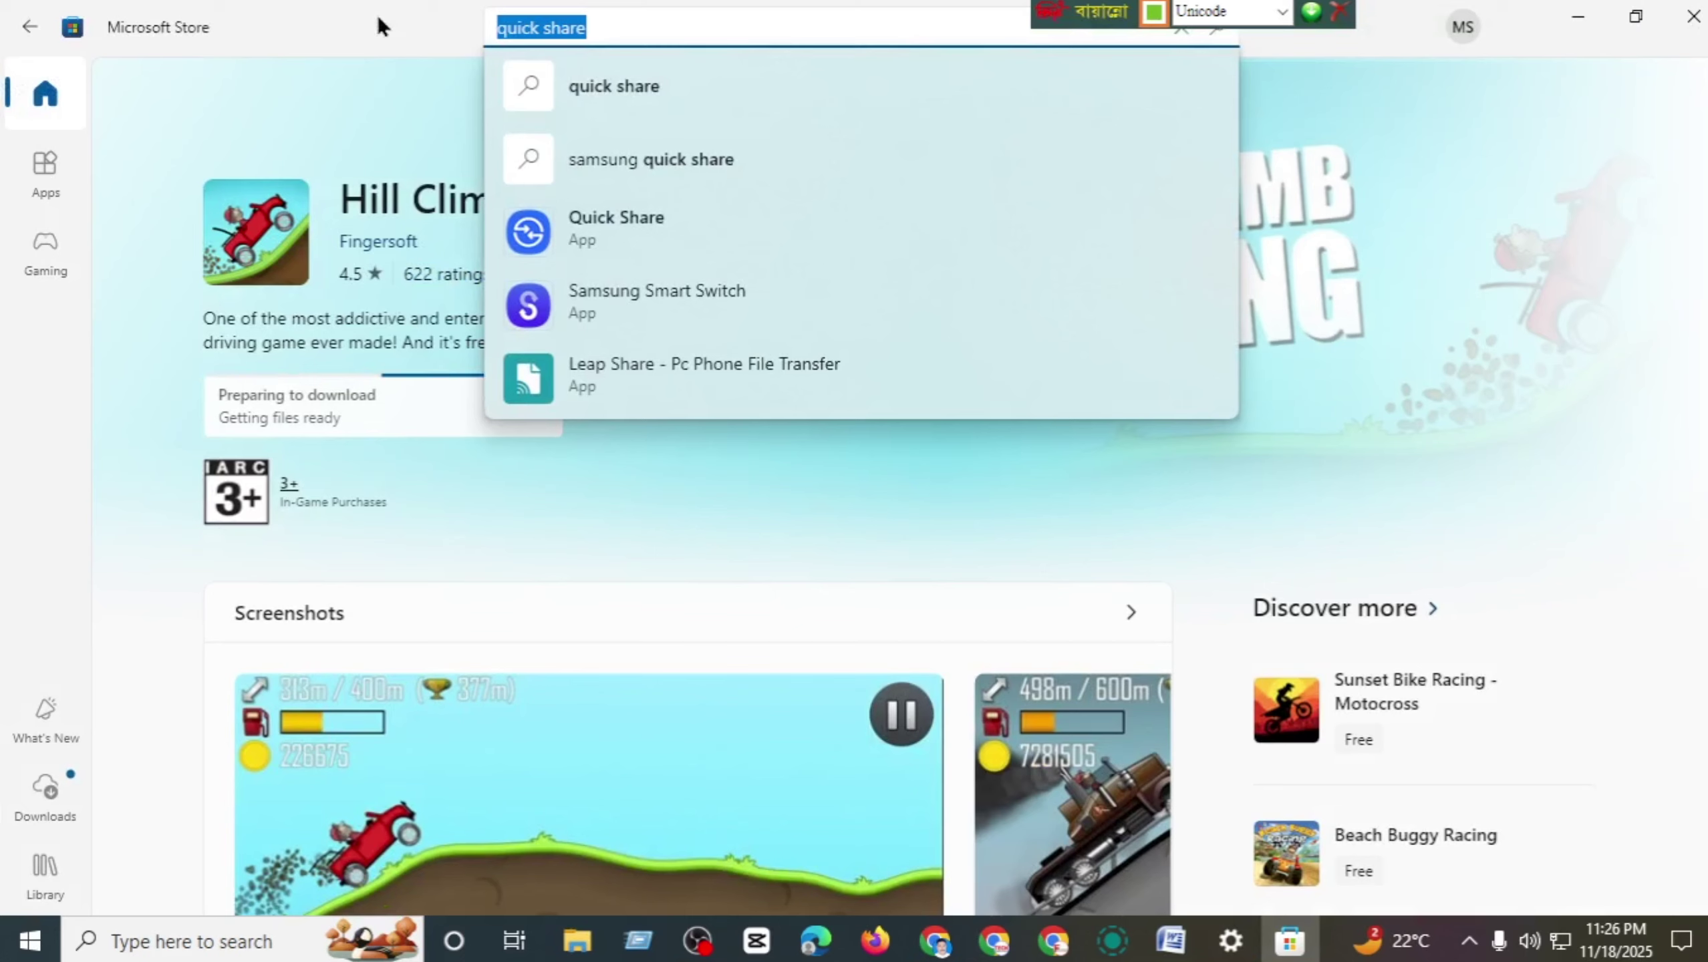
key("BackSpace")
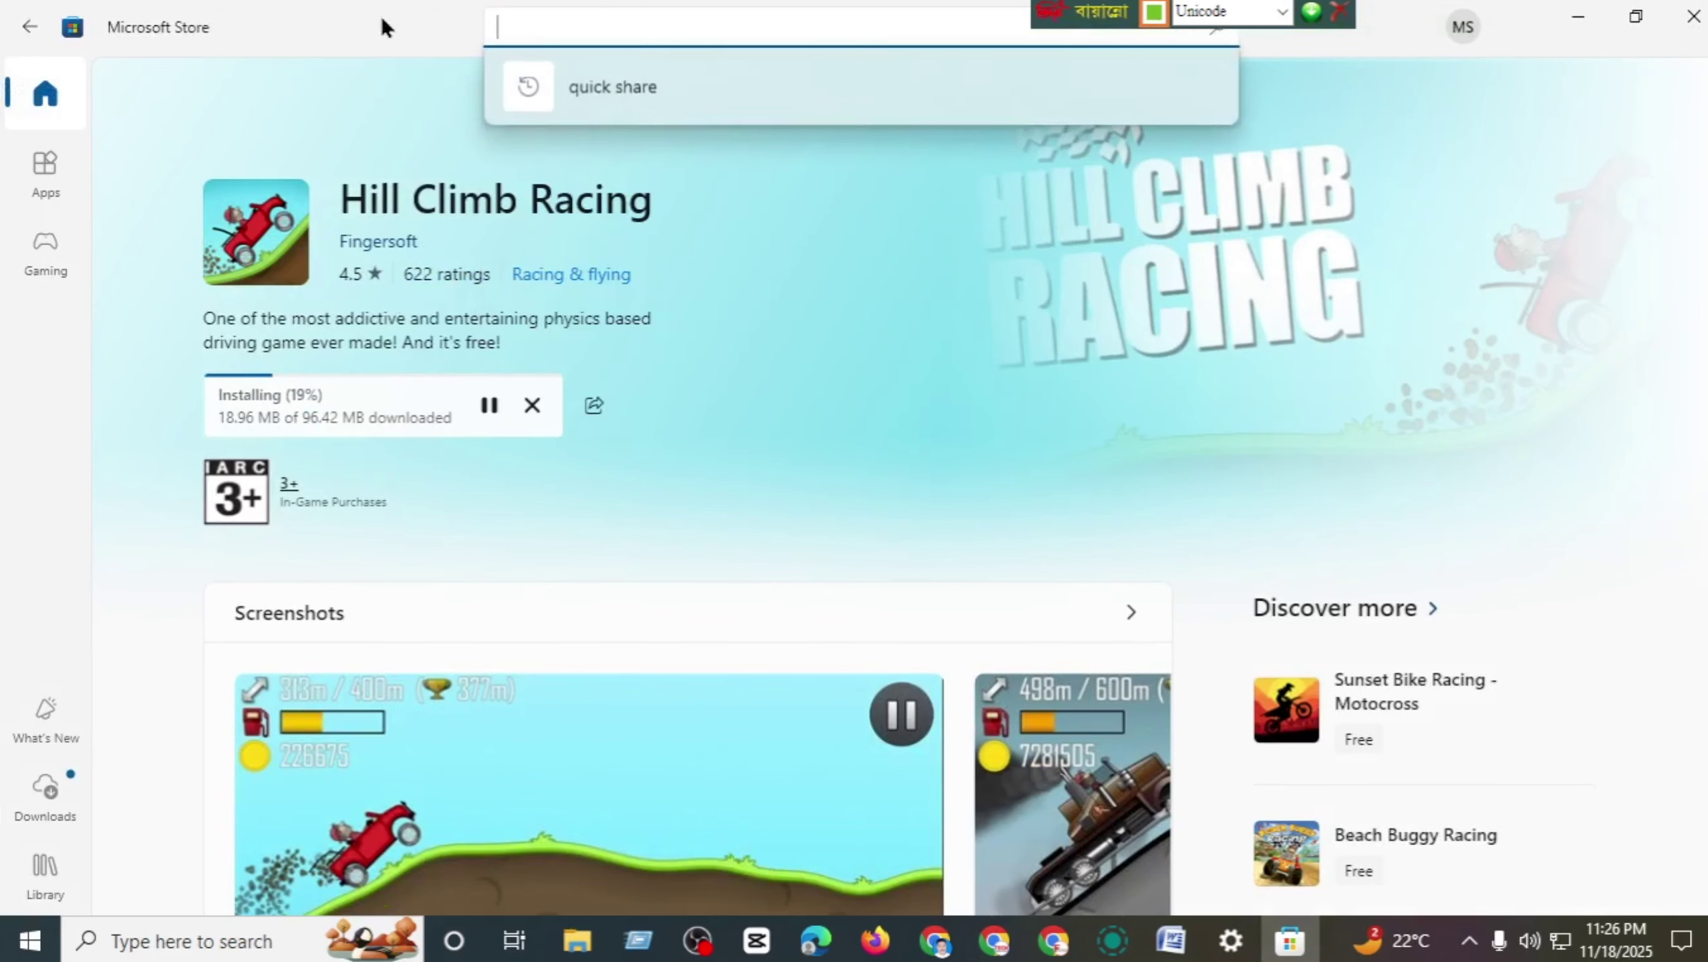
left_click(1243, 9)
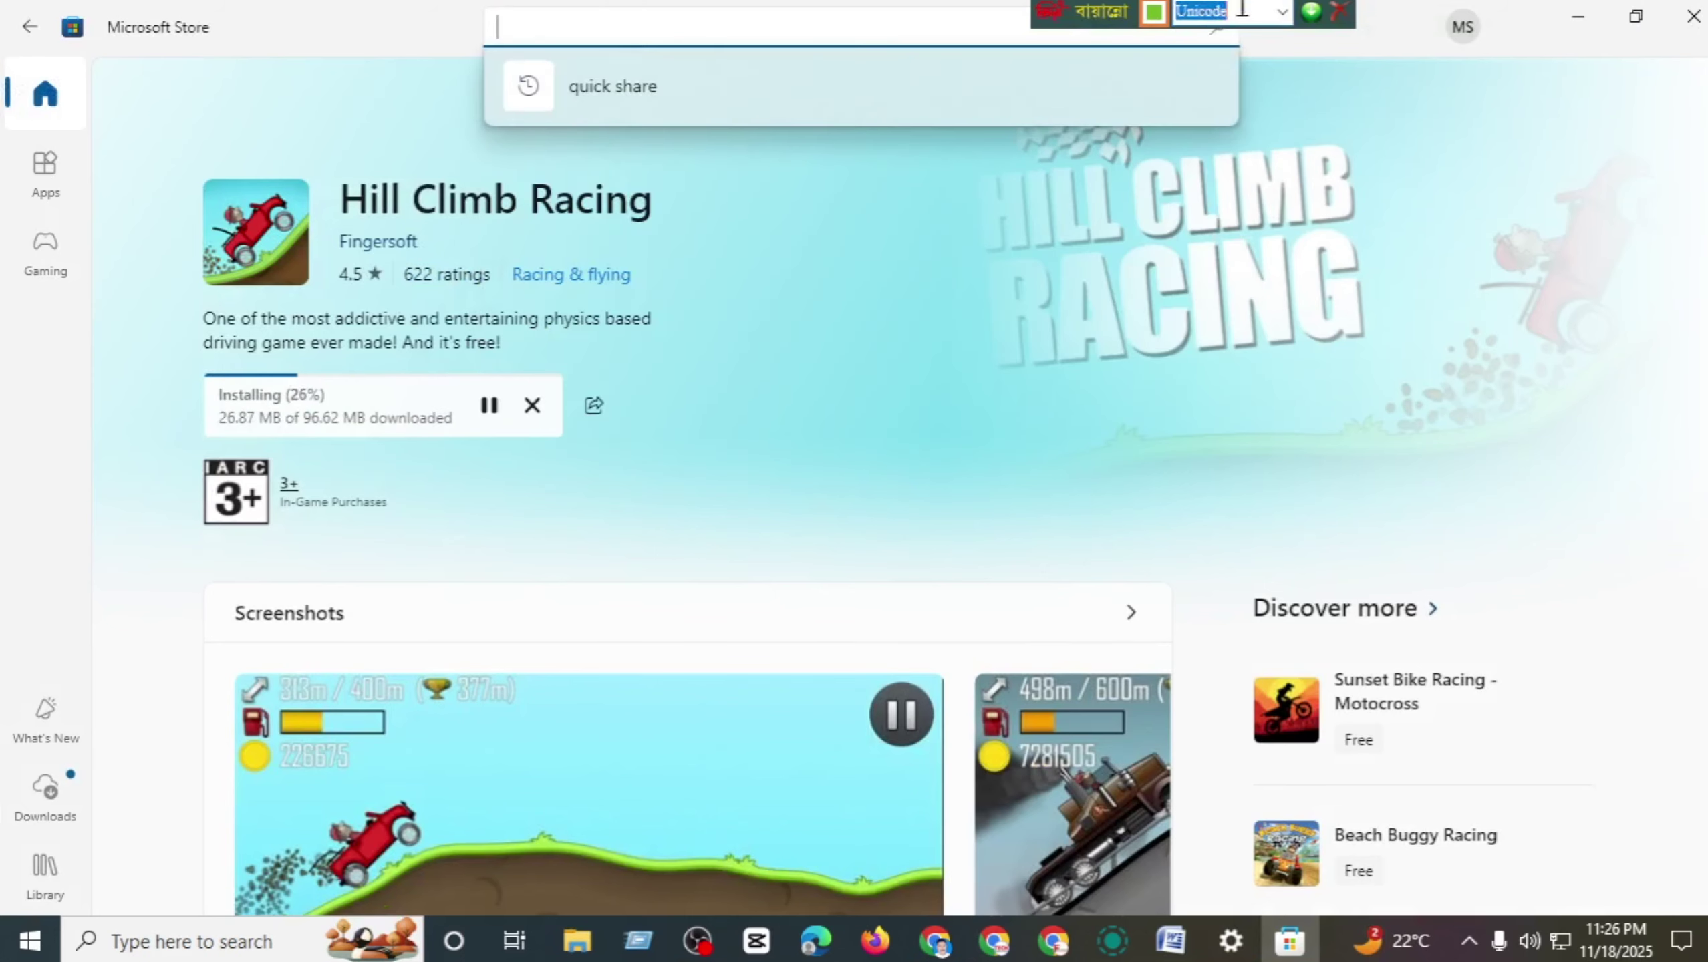
left_click(1281, 14)
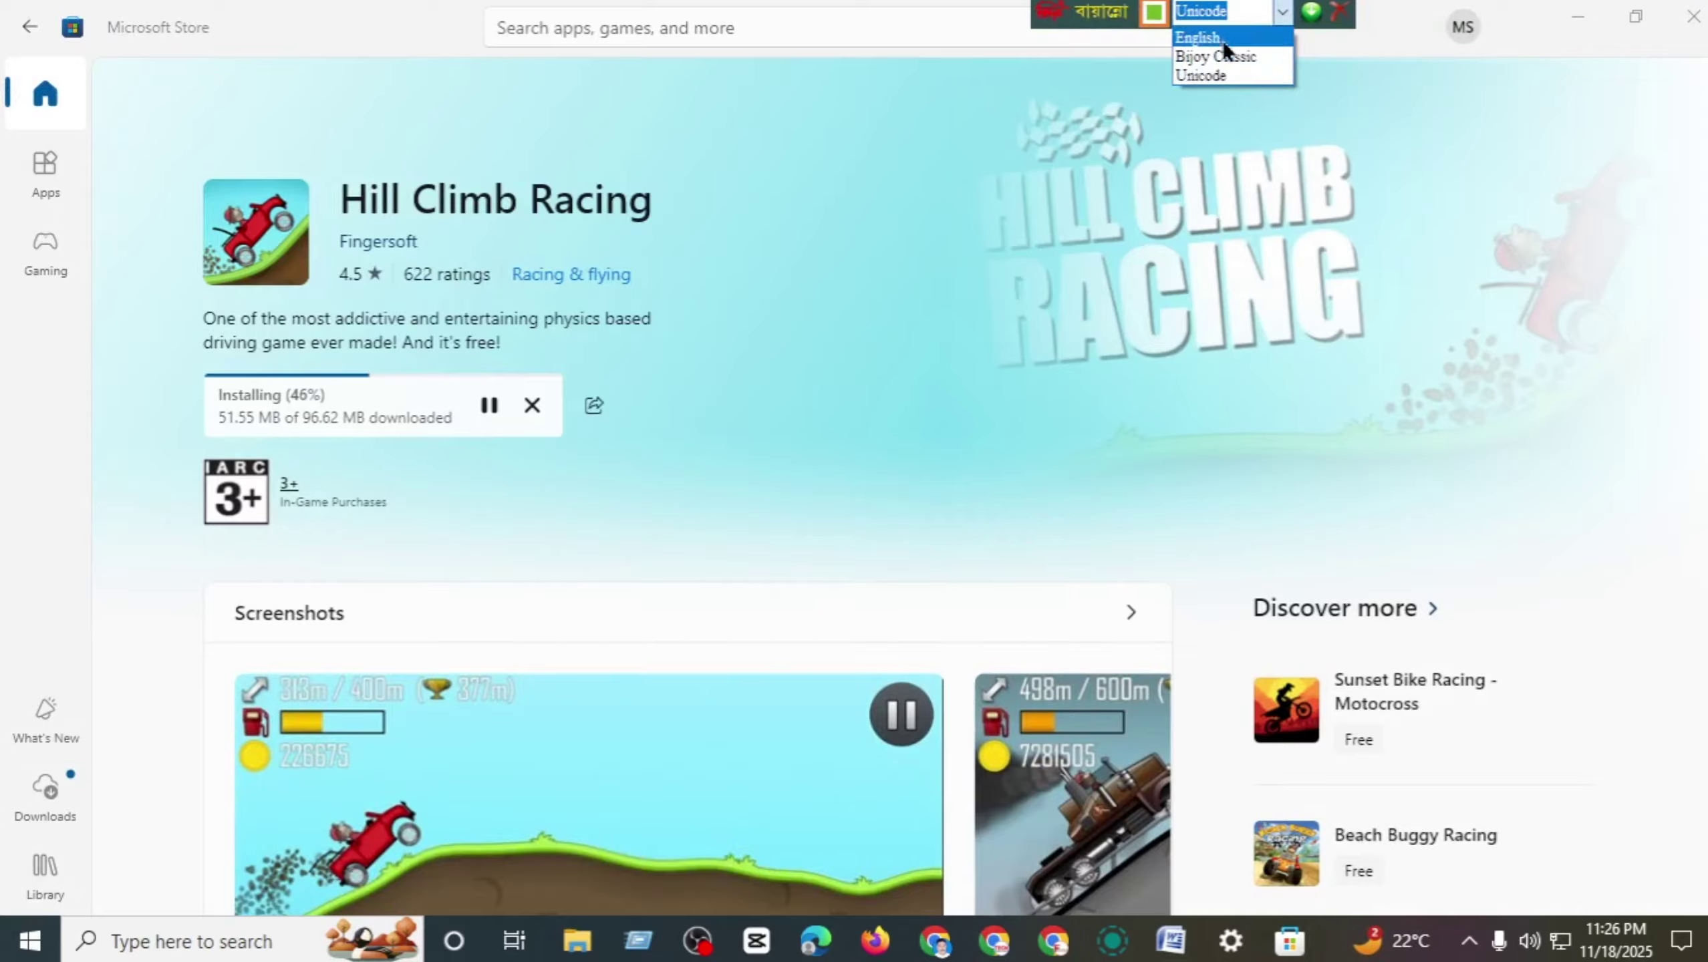
left_click(1202, 39)
- Search the store for "wh" and open the suggested WhatsApp app
left_click(867, 19)
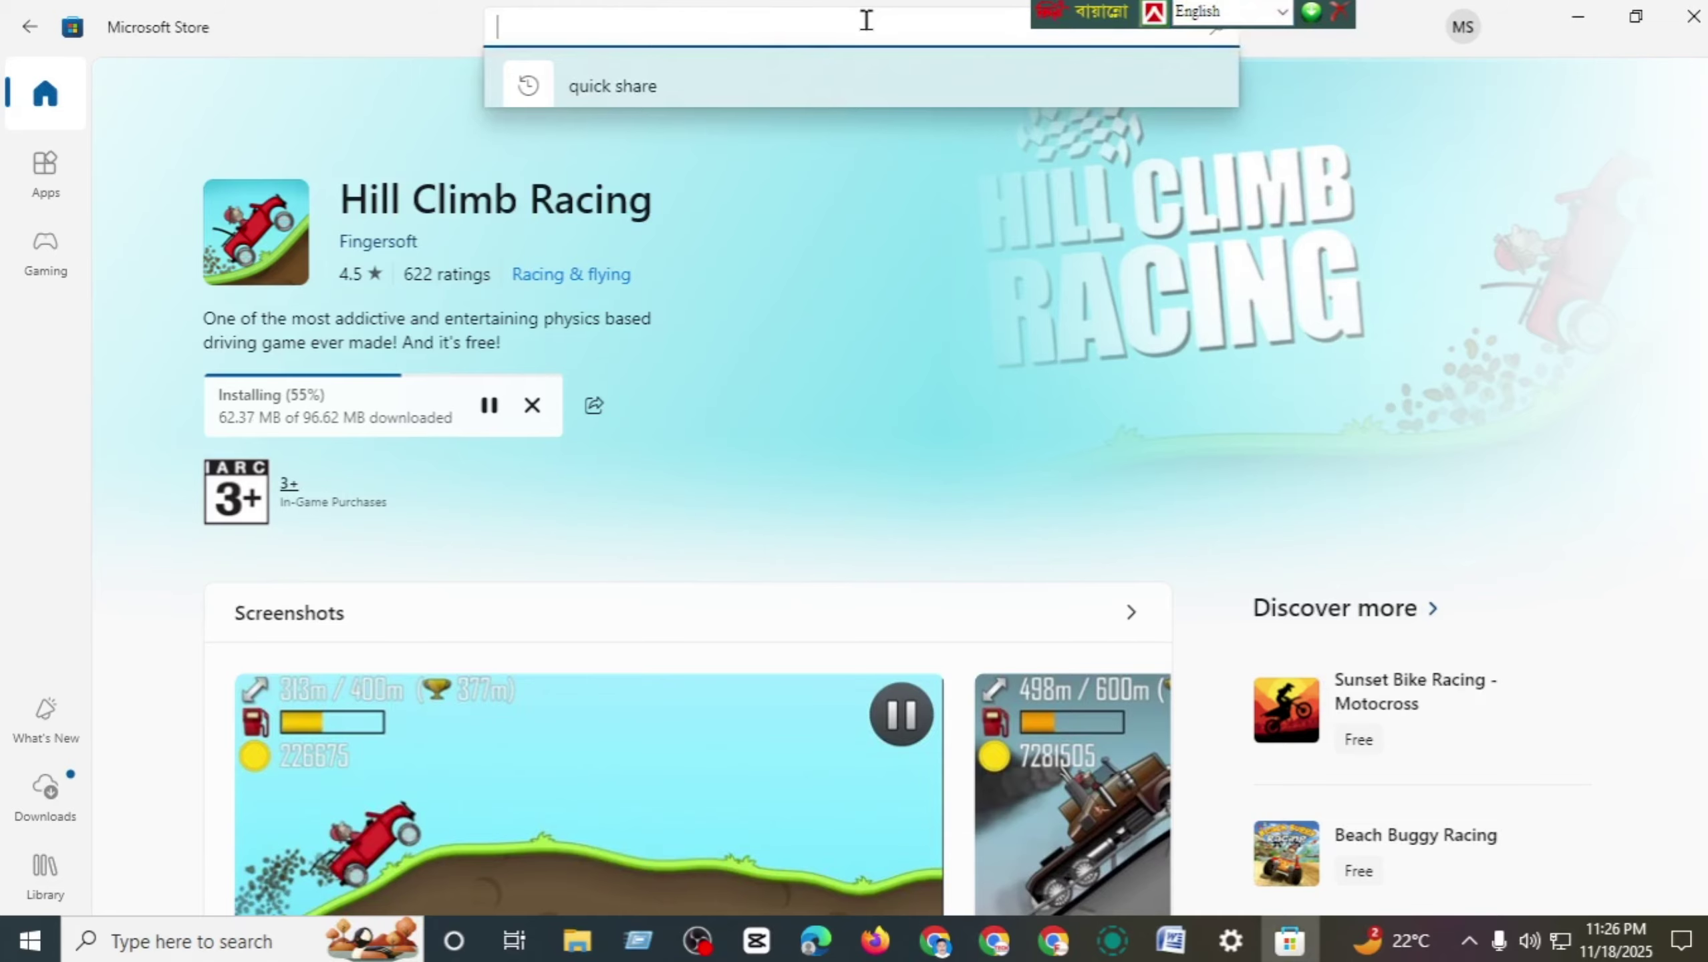
type("wh")
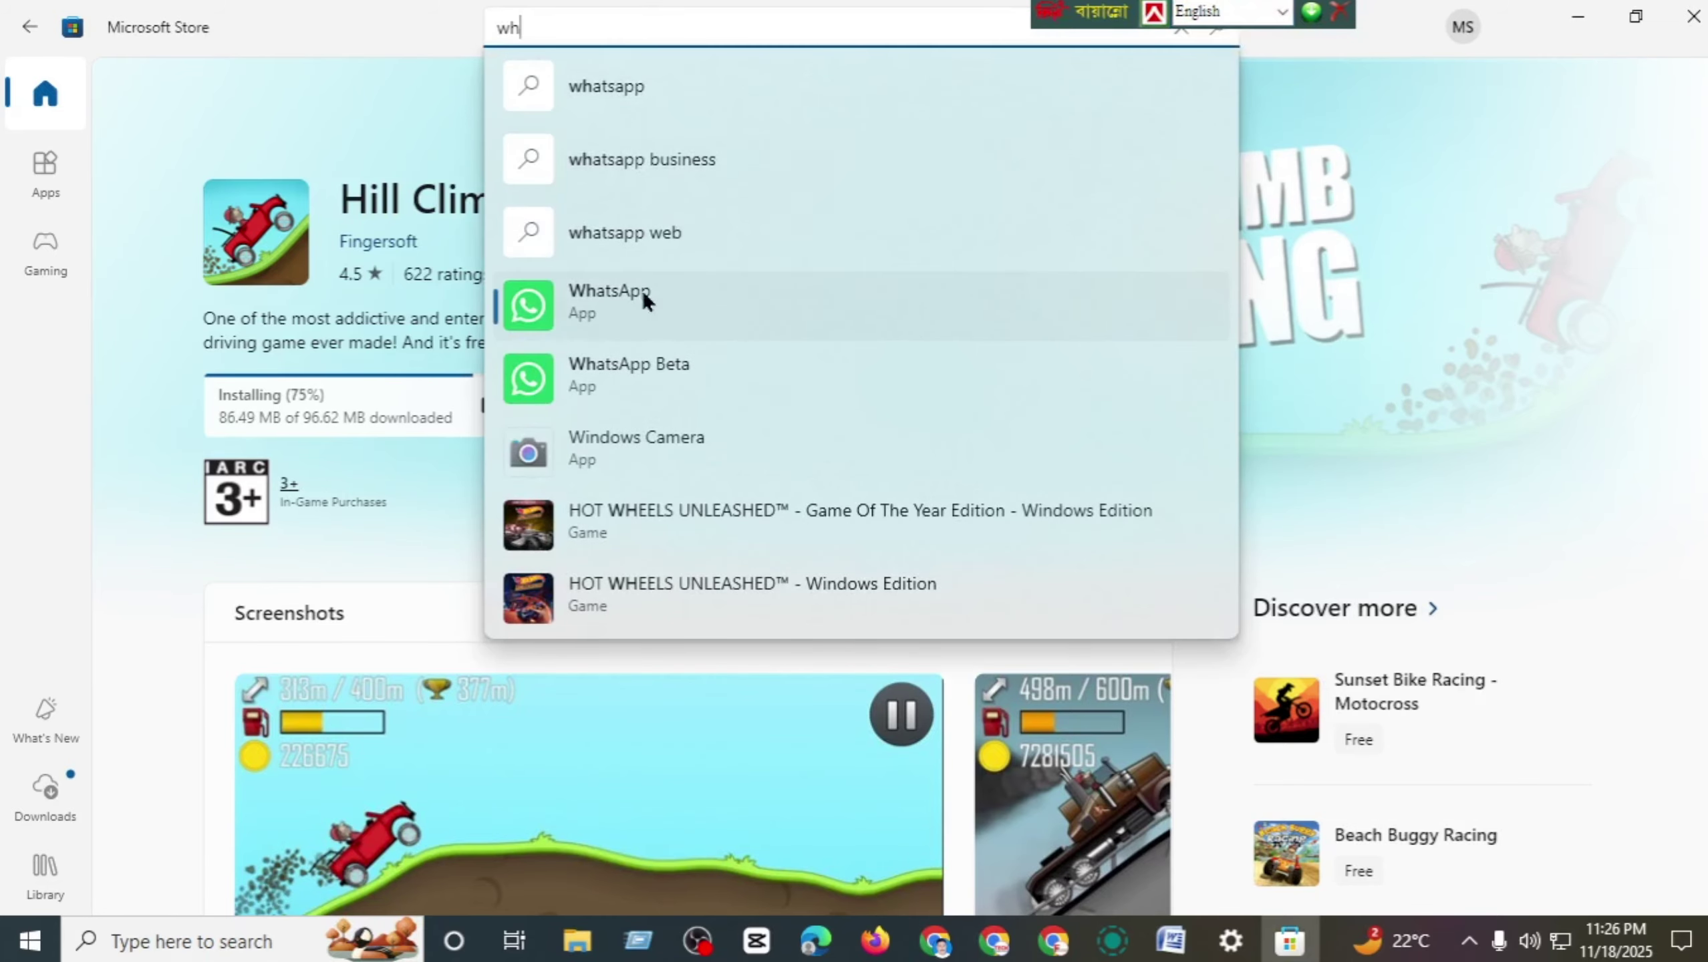
left_click(642, 299)
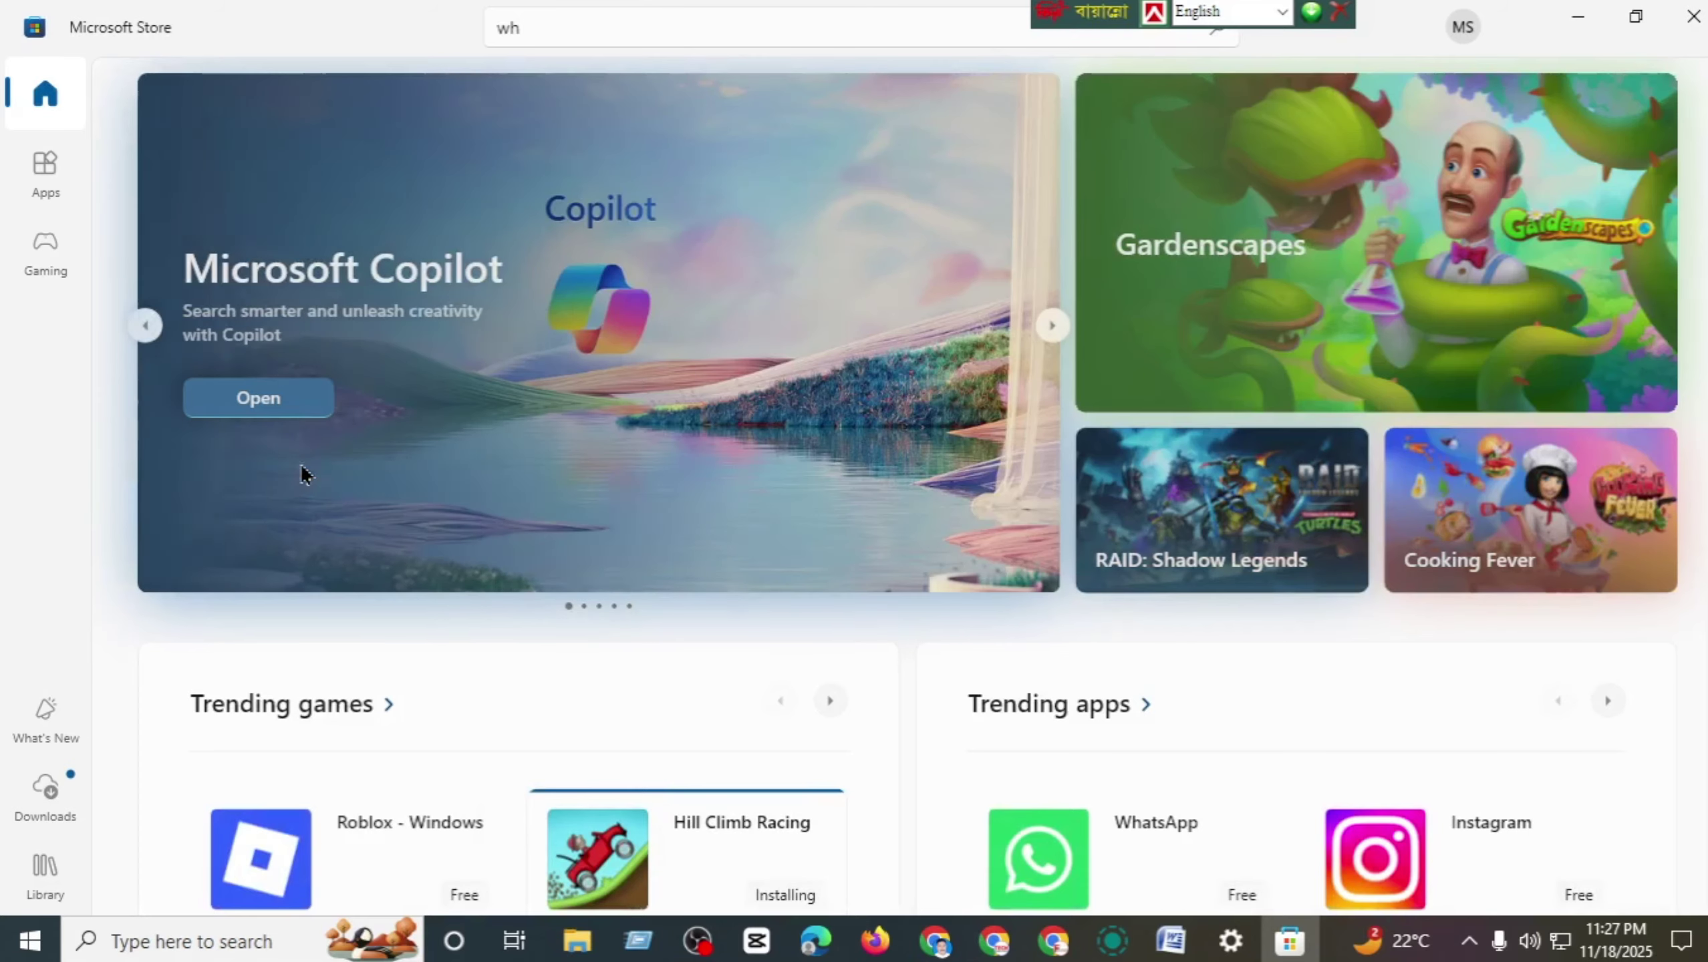
- Launch Hill Climb Racing from its store page and dismiss the installation notification
left_click(702, 812)
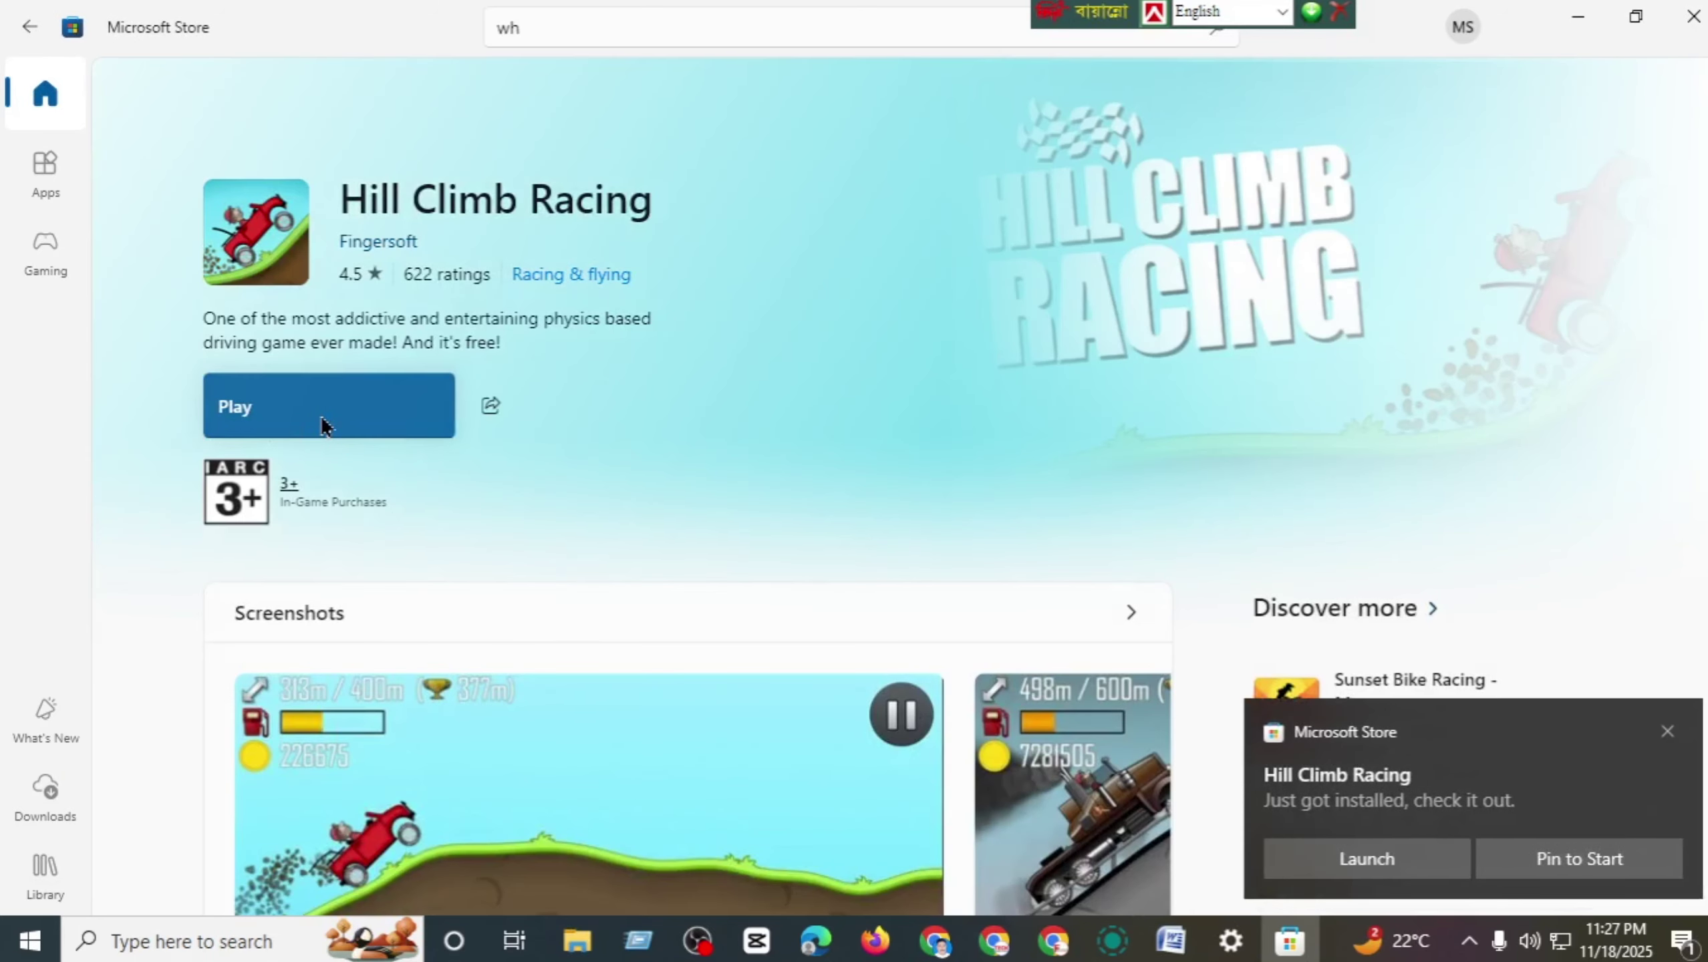
left_click(283, 431)
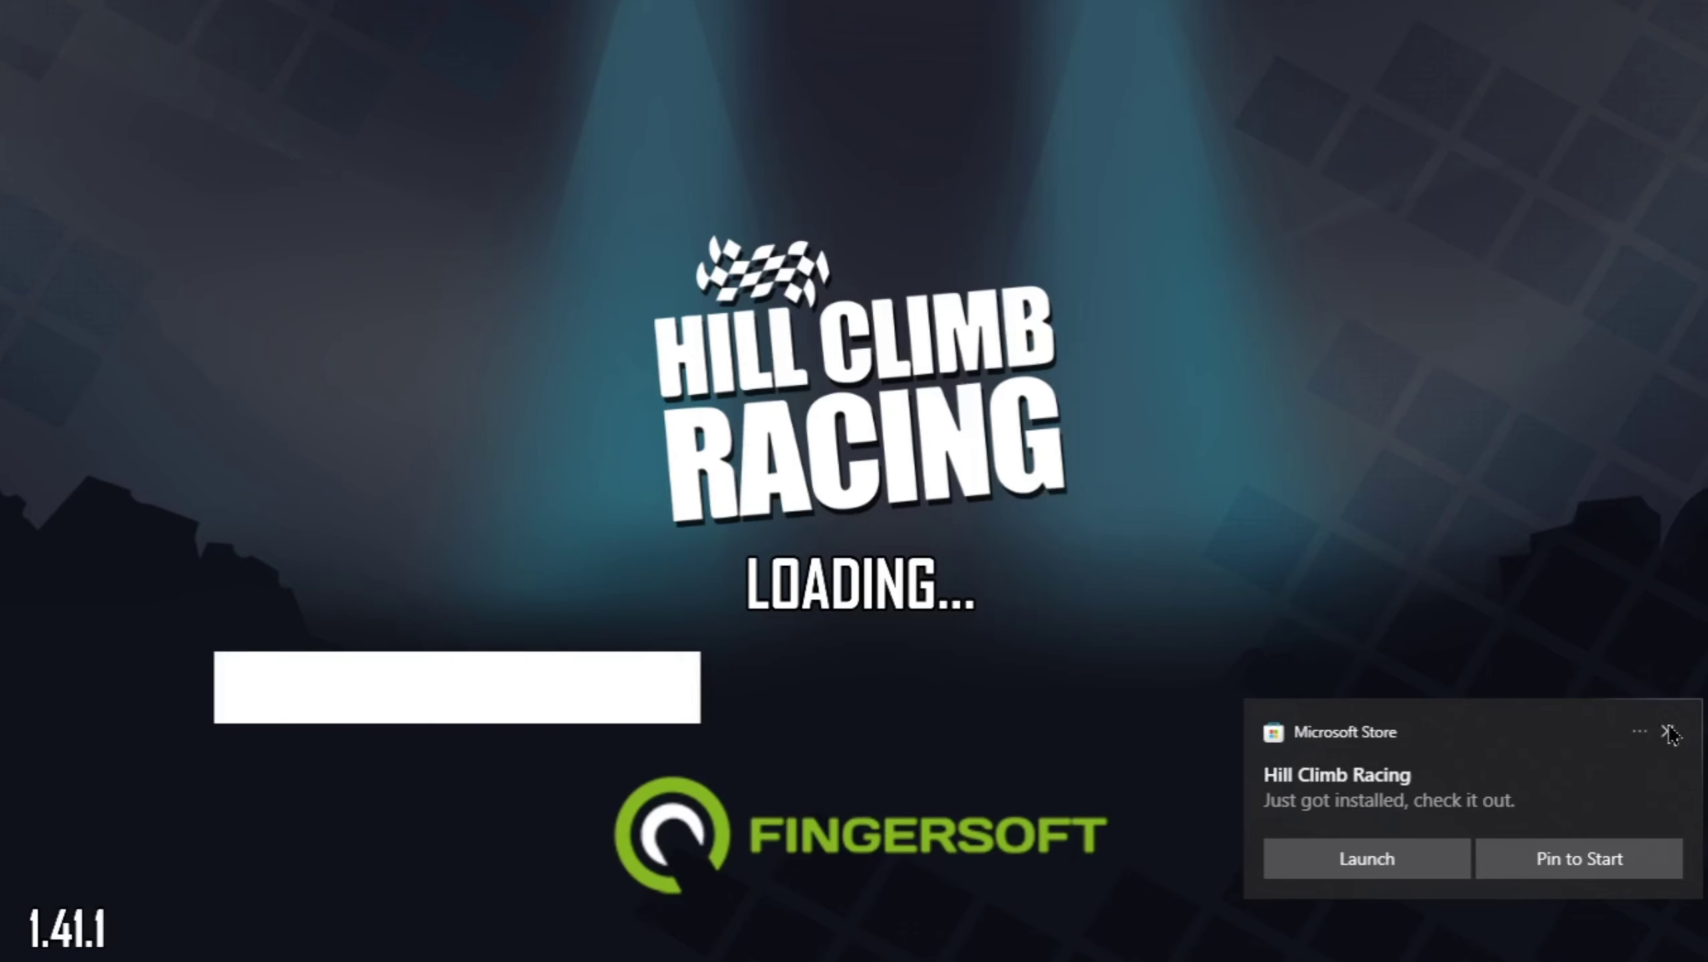
left_click(1667, 732)
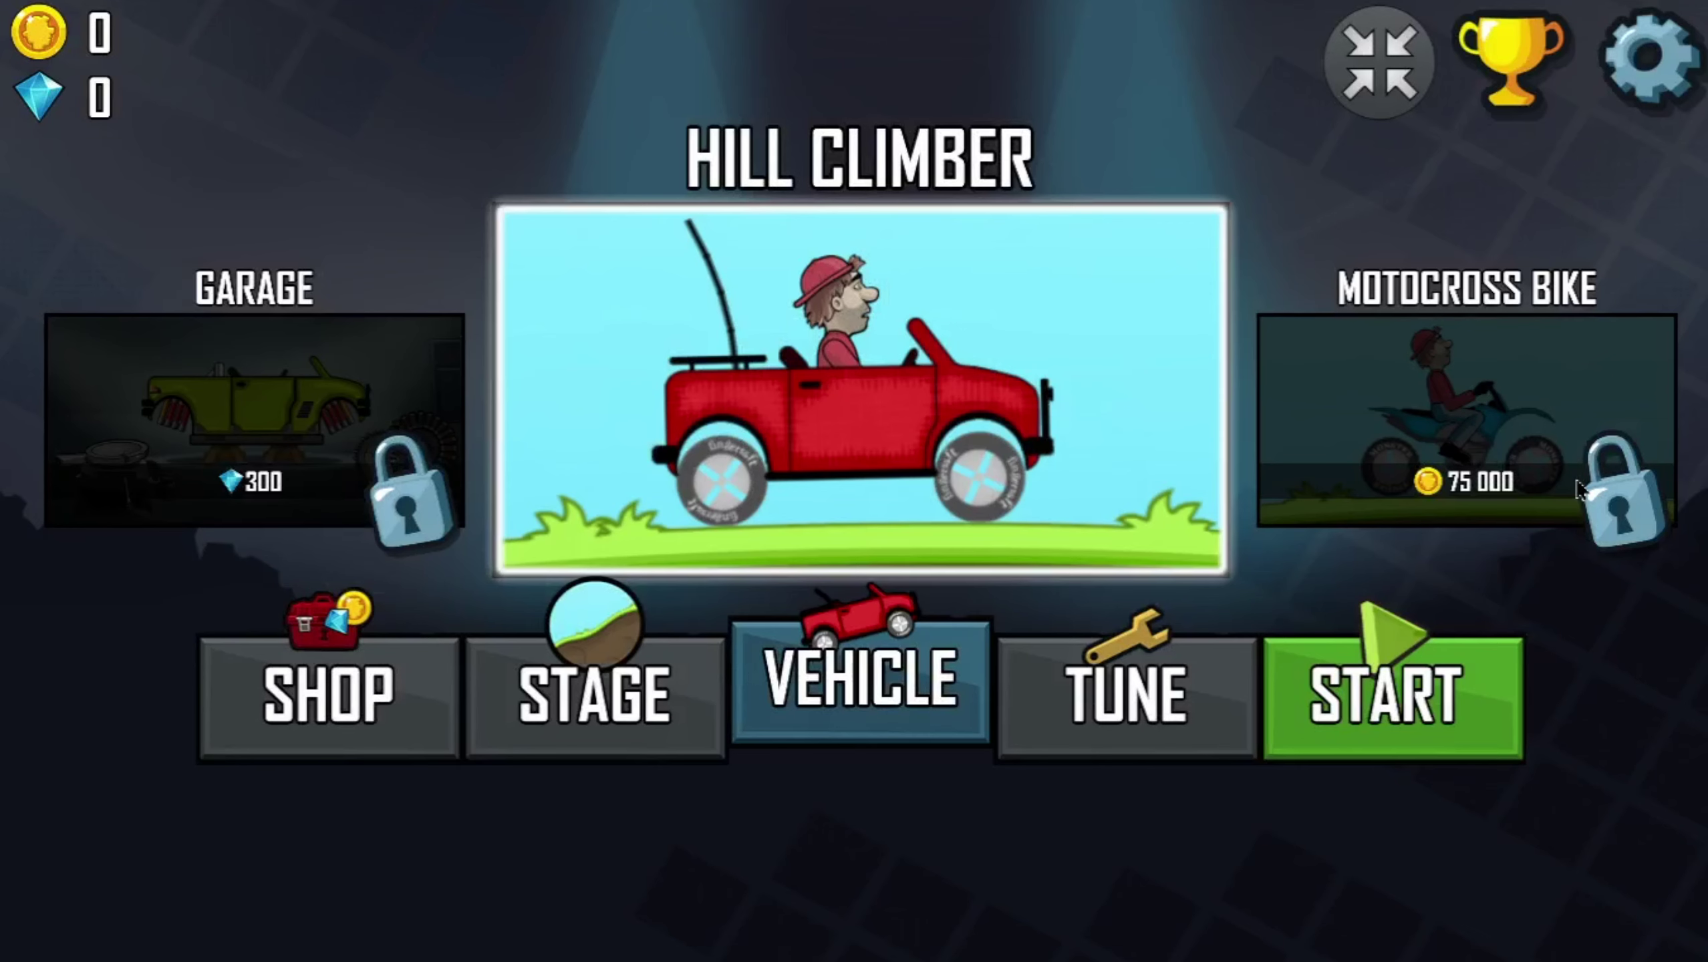
- View the game's settings, exit full screen, and close Hill Climb Racing
left_click(1651, 28)
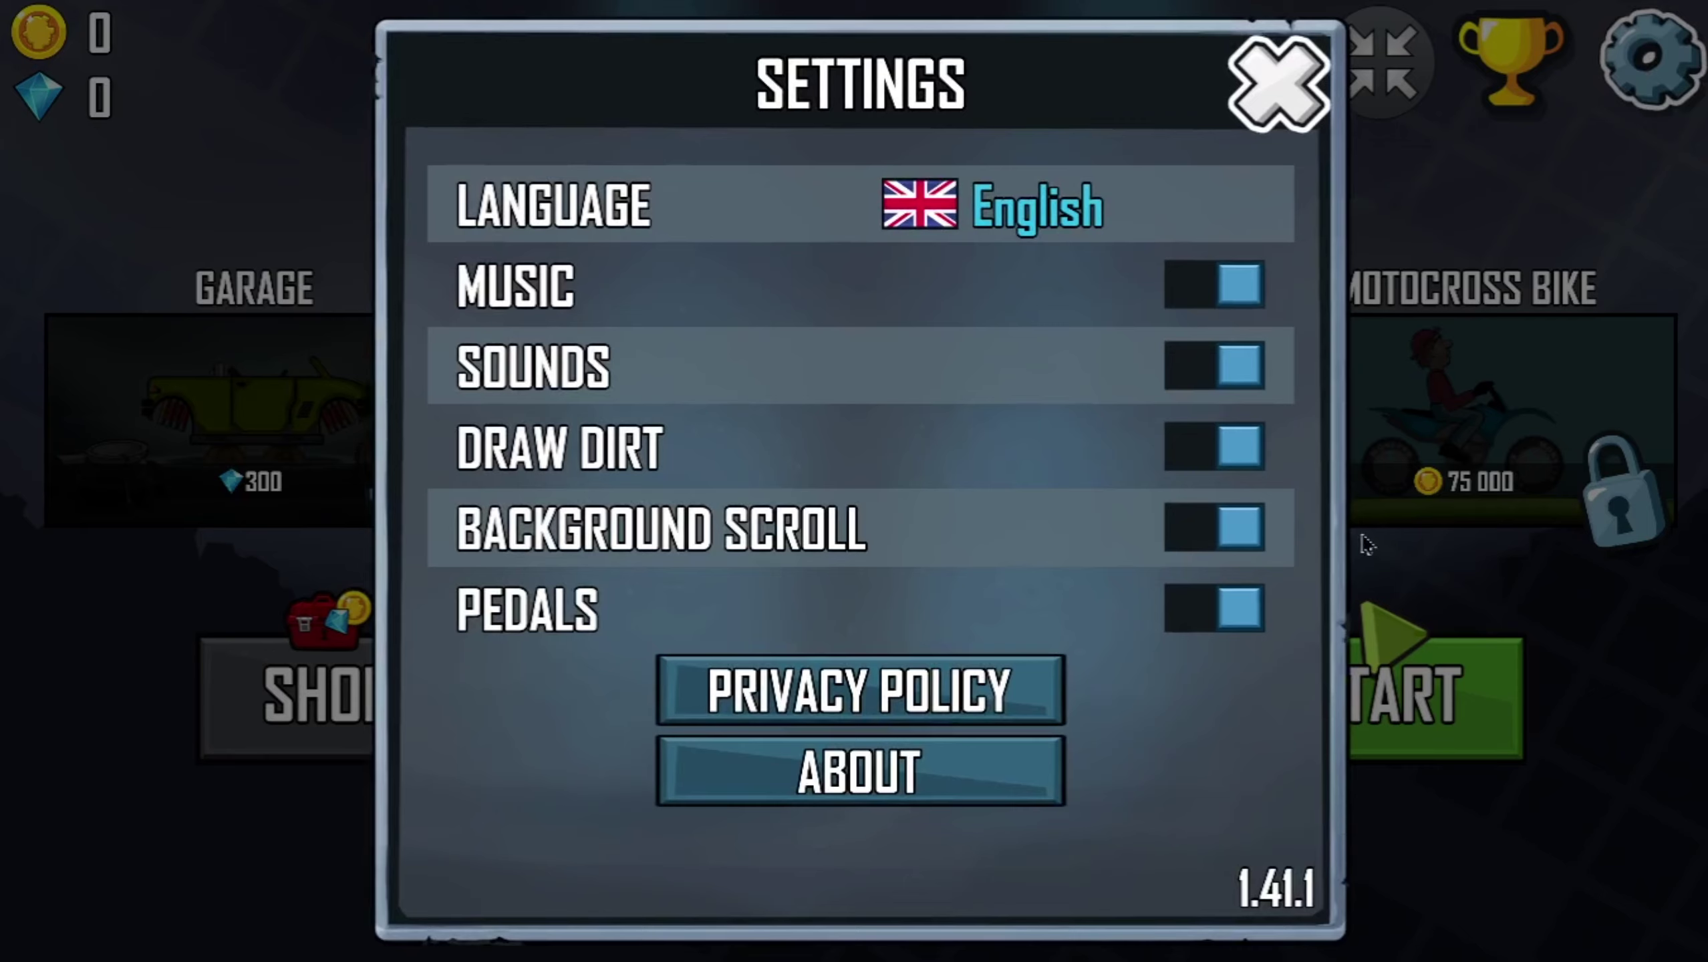
left_click(1297, 62)
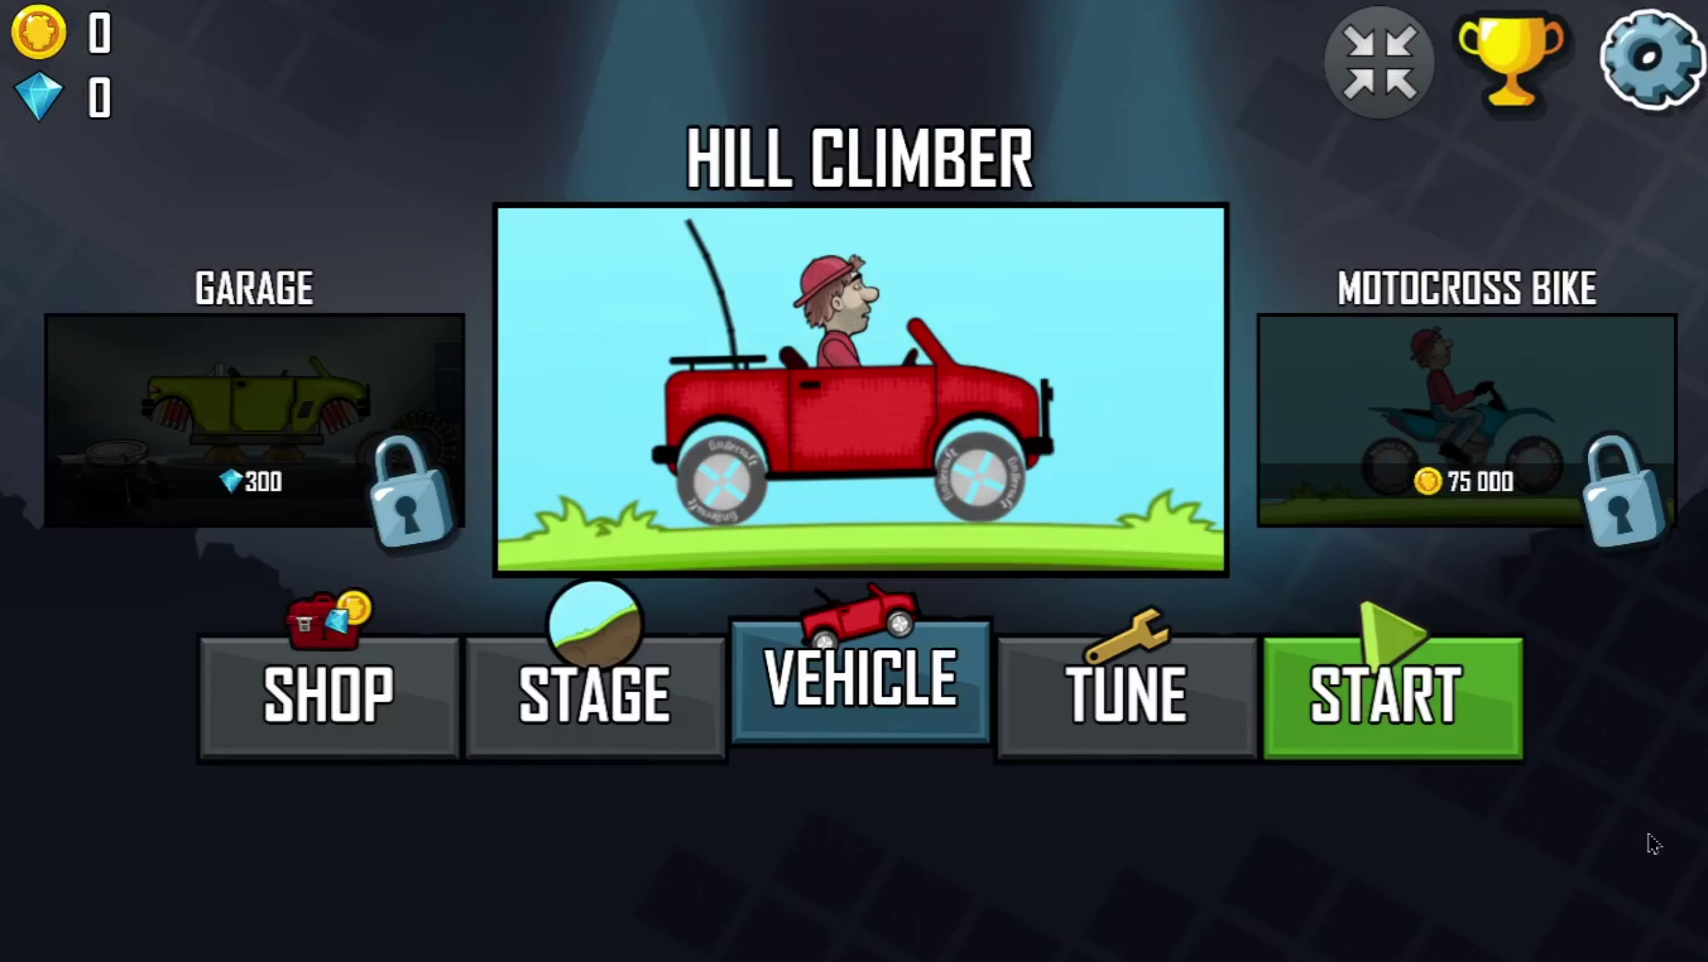
left_click(1380, 64)
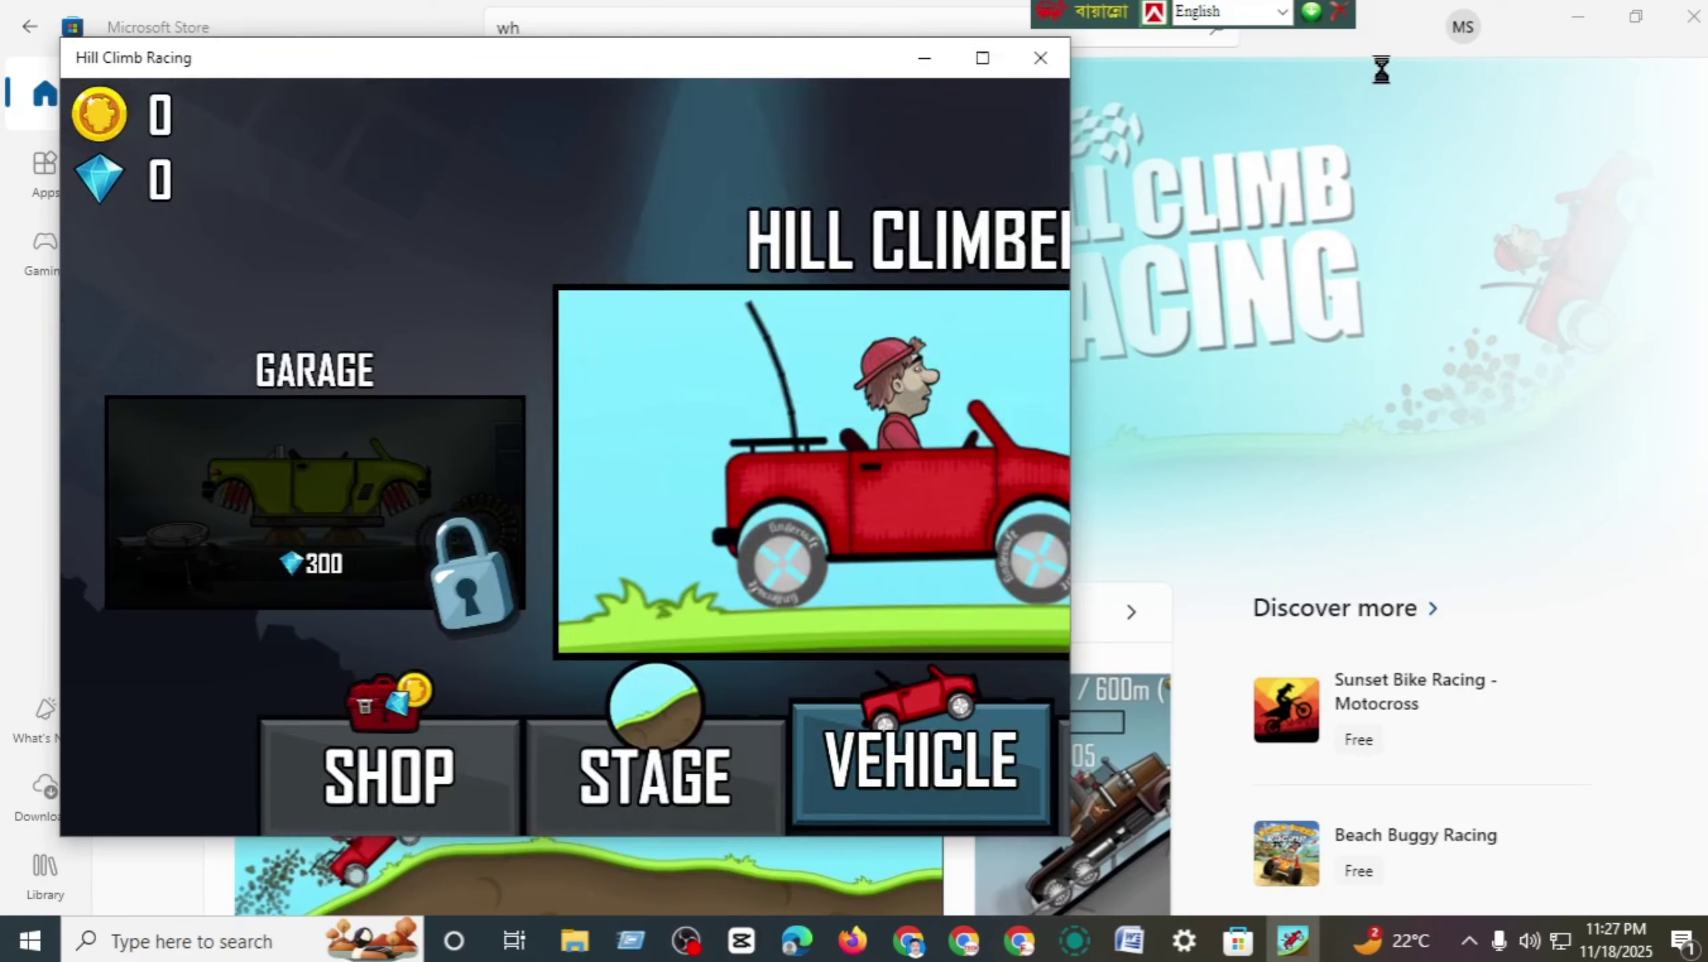
left_click(1040, 54)
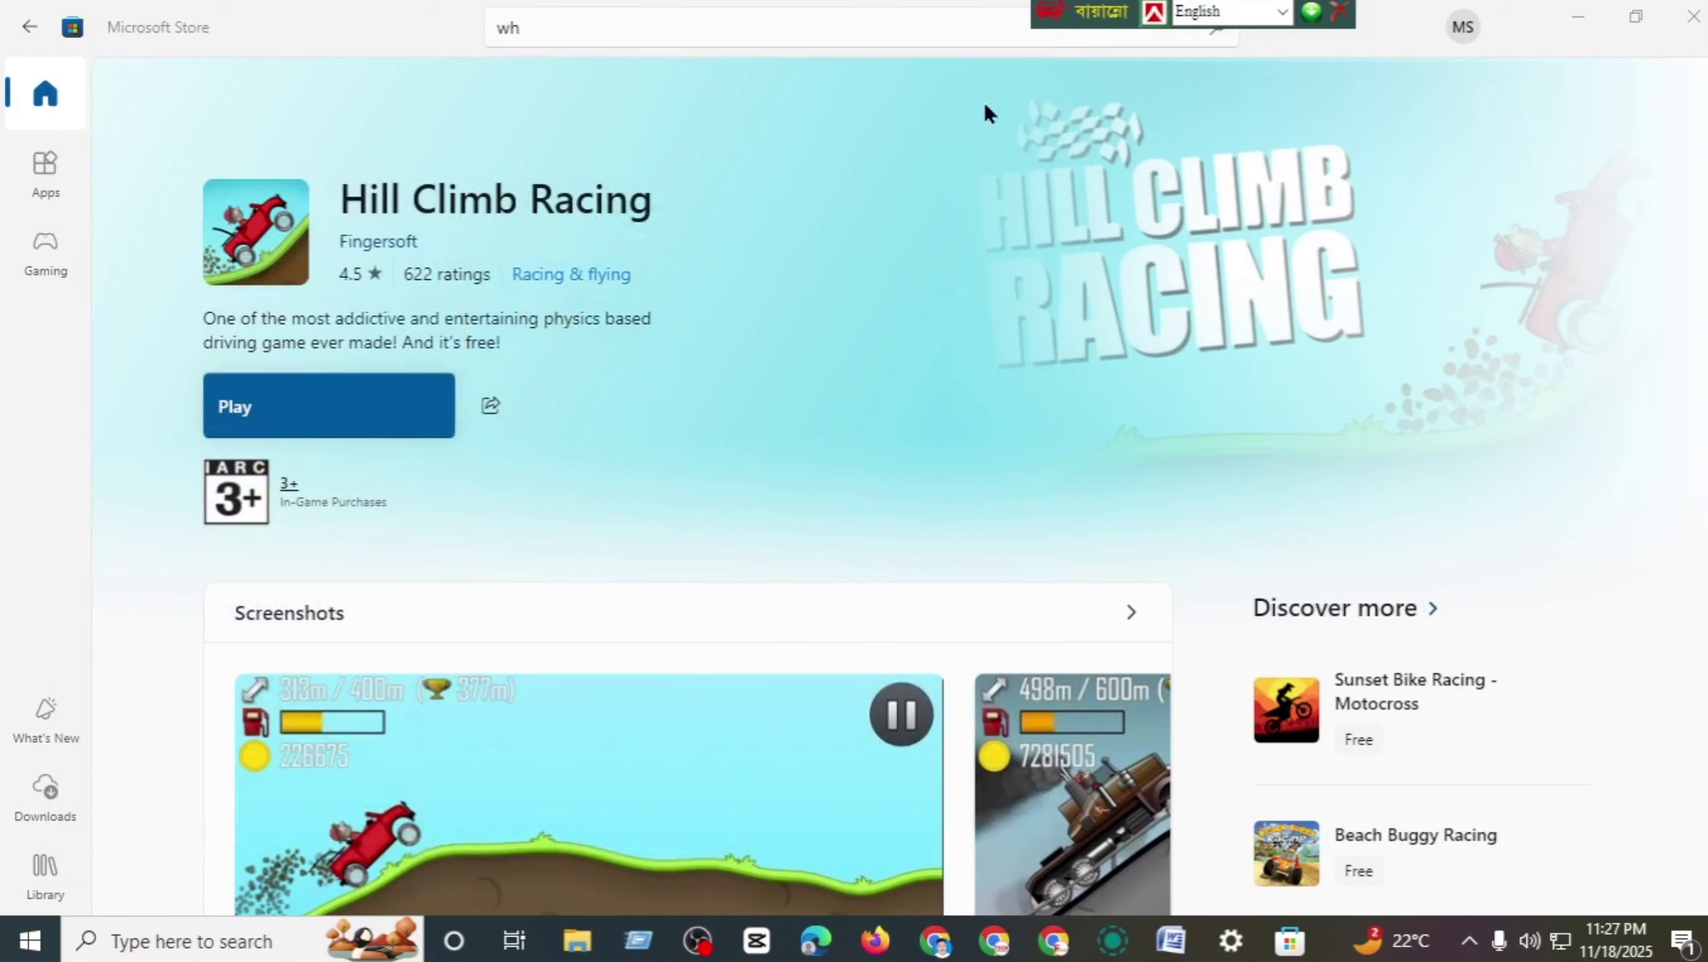
- Open WhatsApp's store page from the "wh" search suggestions, and switch to Chrome to open the bookmarked WhatsApp Web
left_click(572, 28)
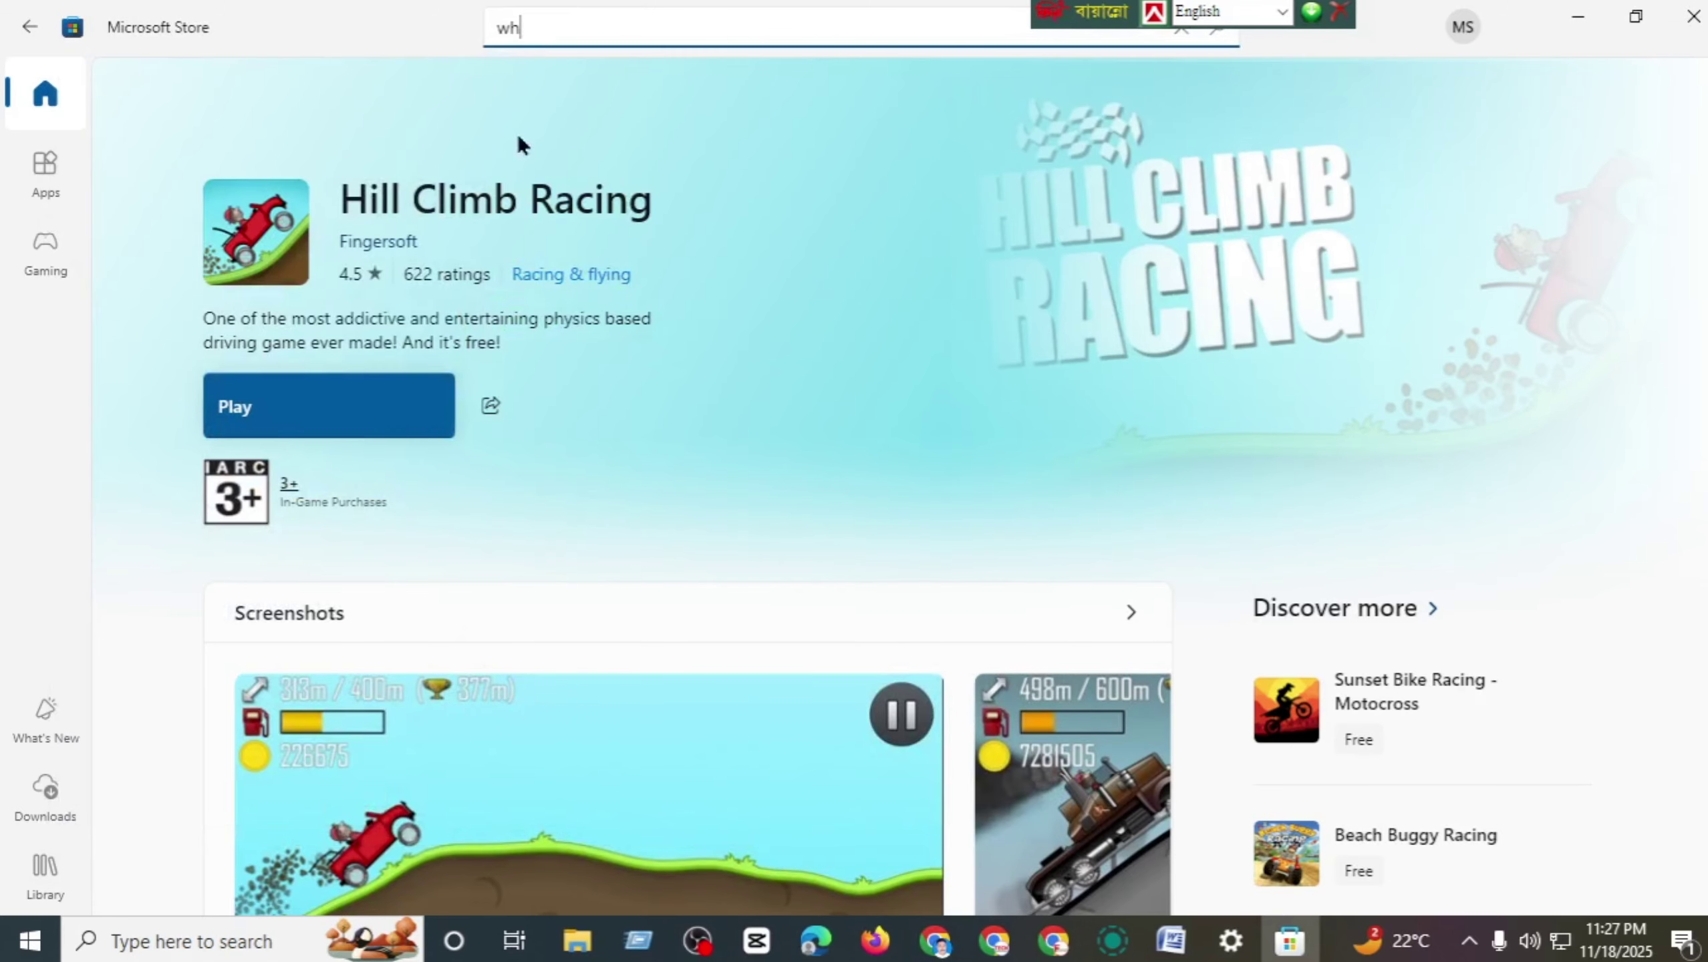
left_click(517, 197)
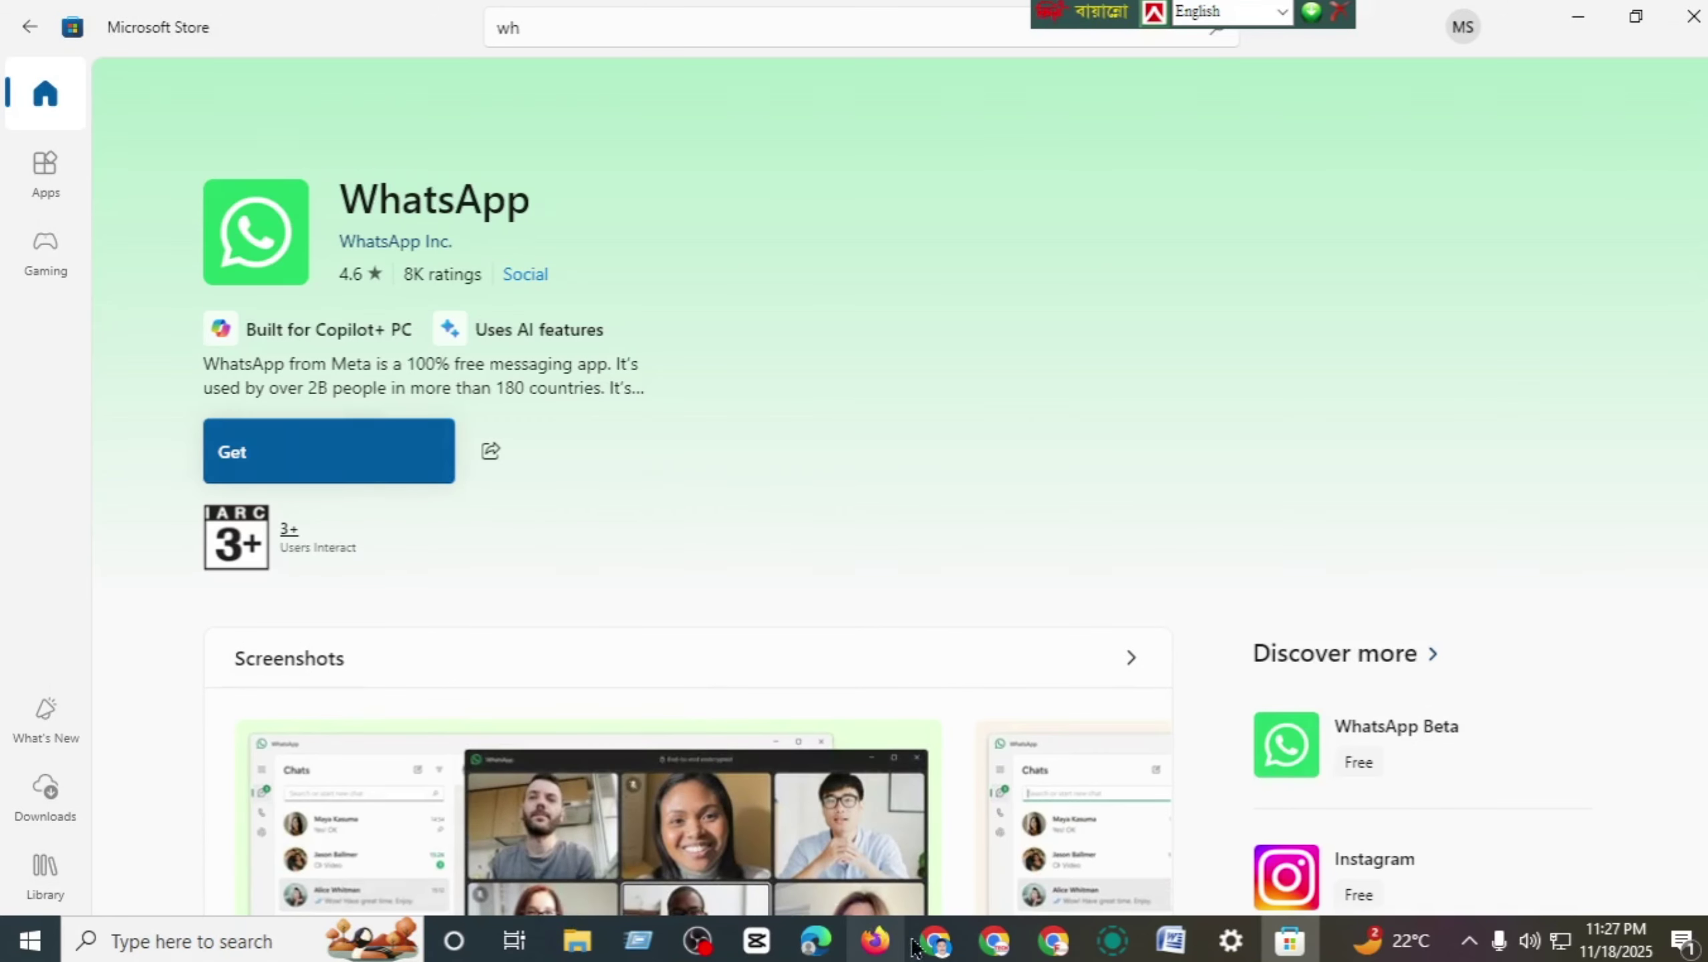
left_click(933, 943)
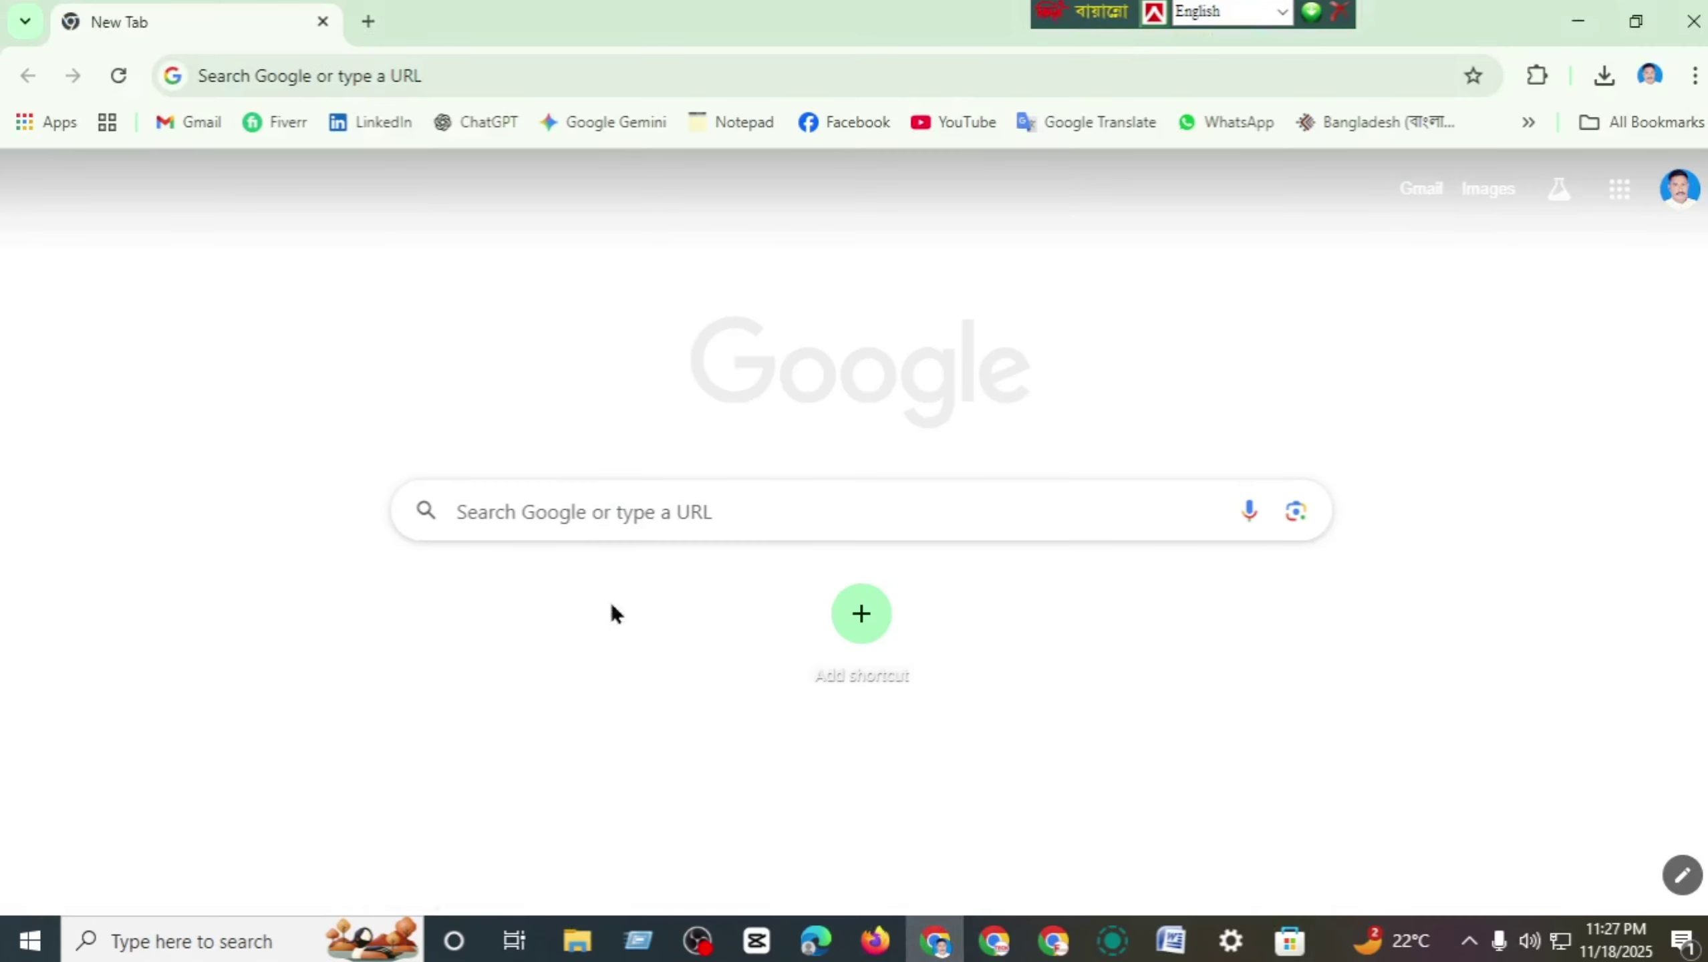
left_click(1218, 116)
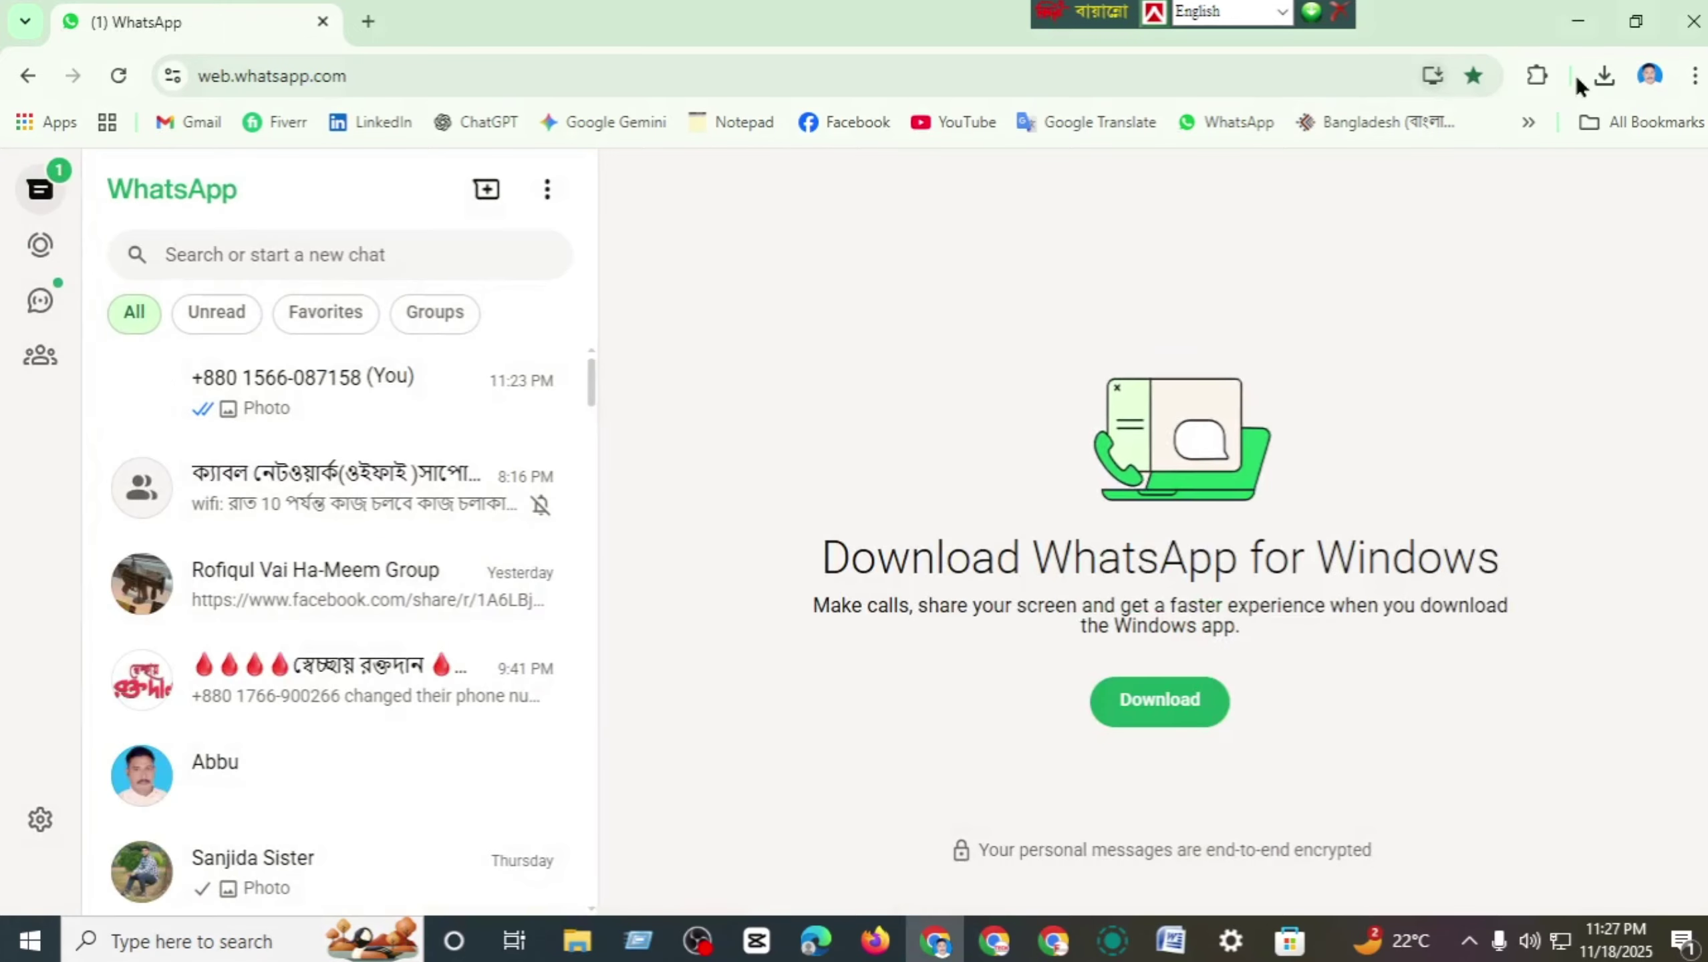
- Show download.png from Chrome's recent download history in its folder and look through the Downloads folder in File Explorer
left_click(1603, 76)
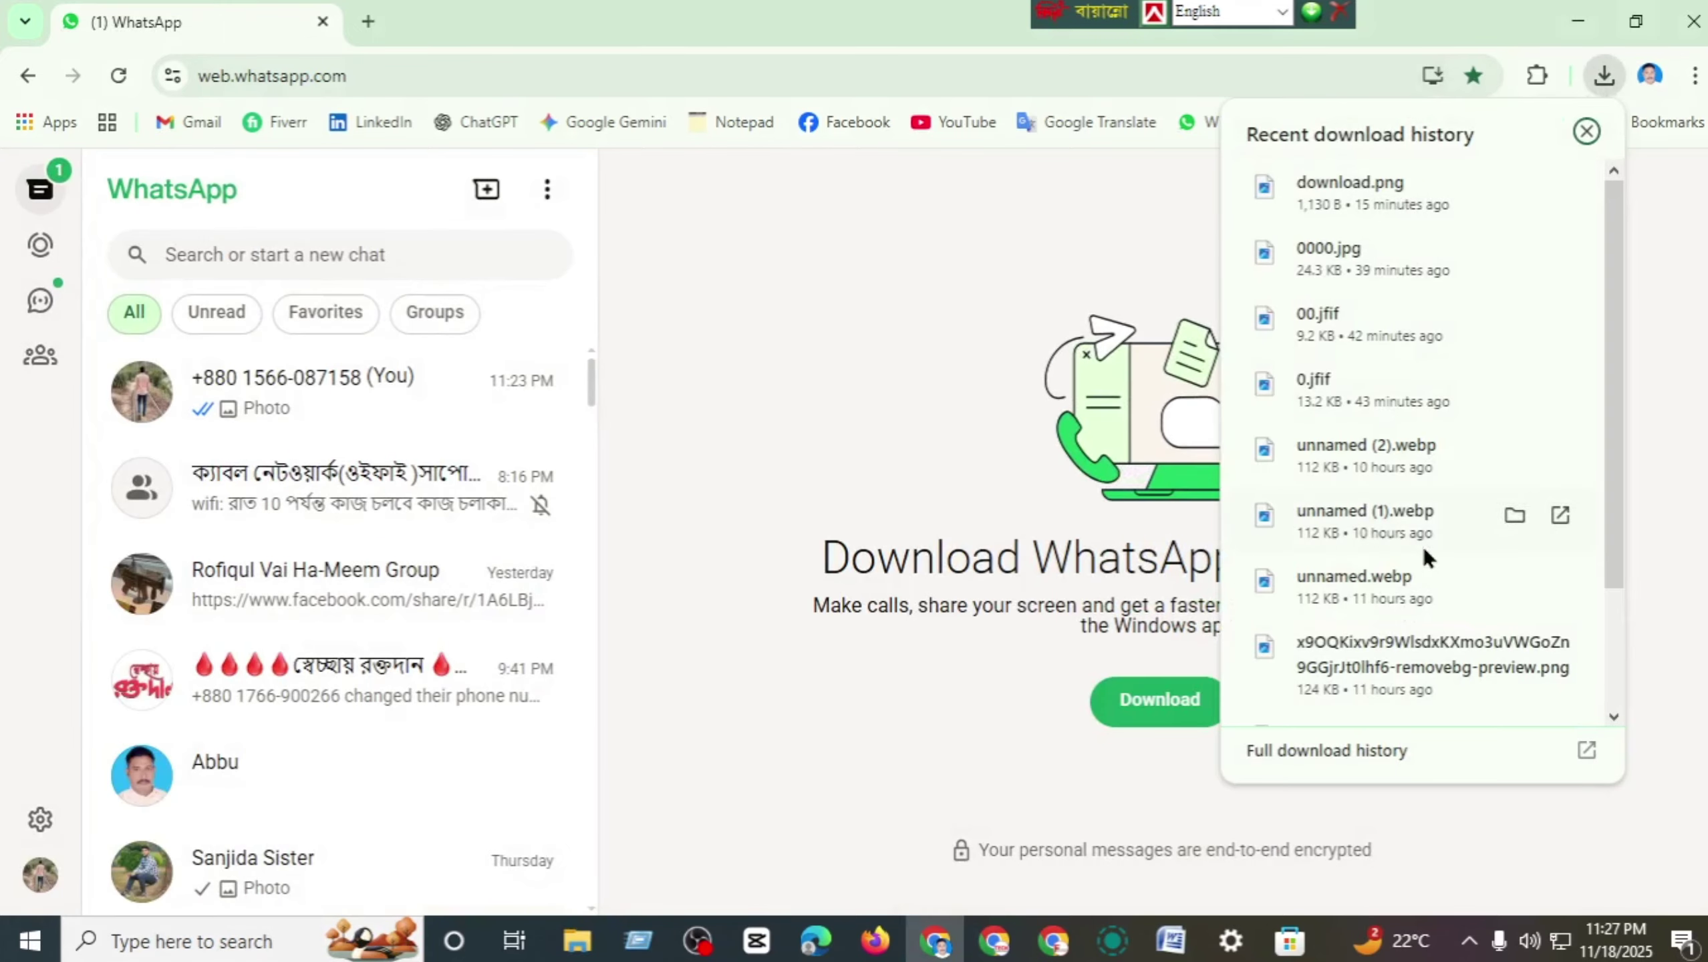
right_click(1359, 197)
left_click(1445, 326)
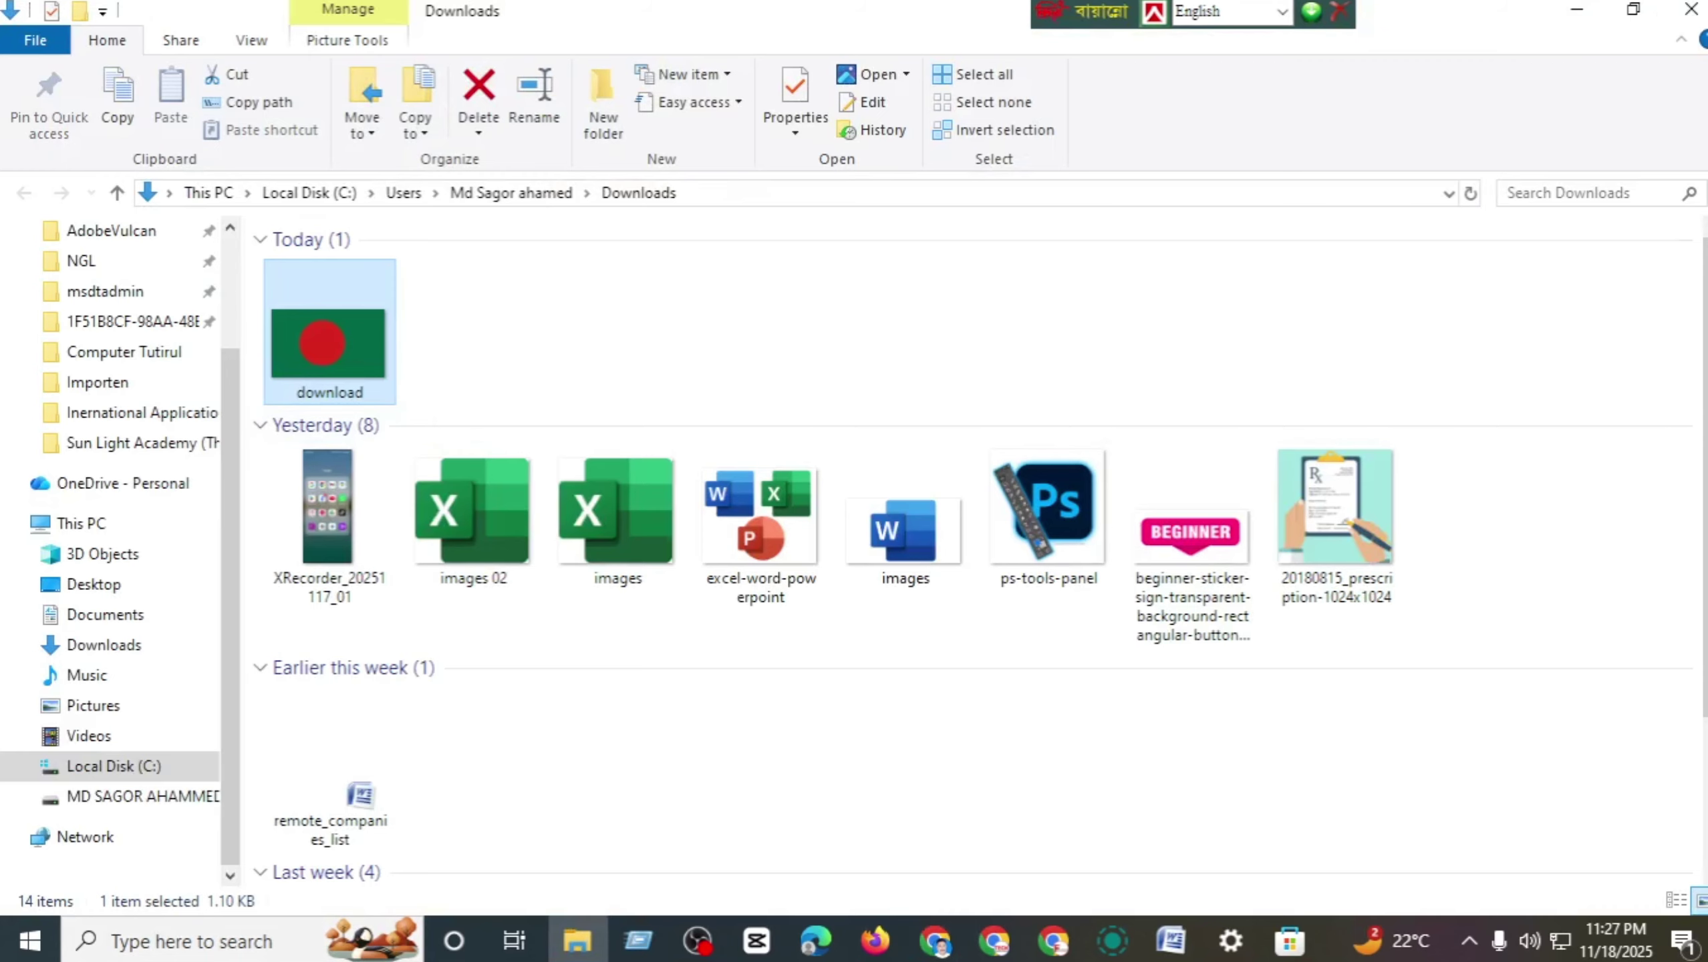
scroll(1405, 326, "down", 2)
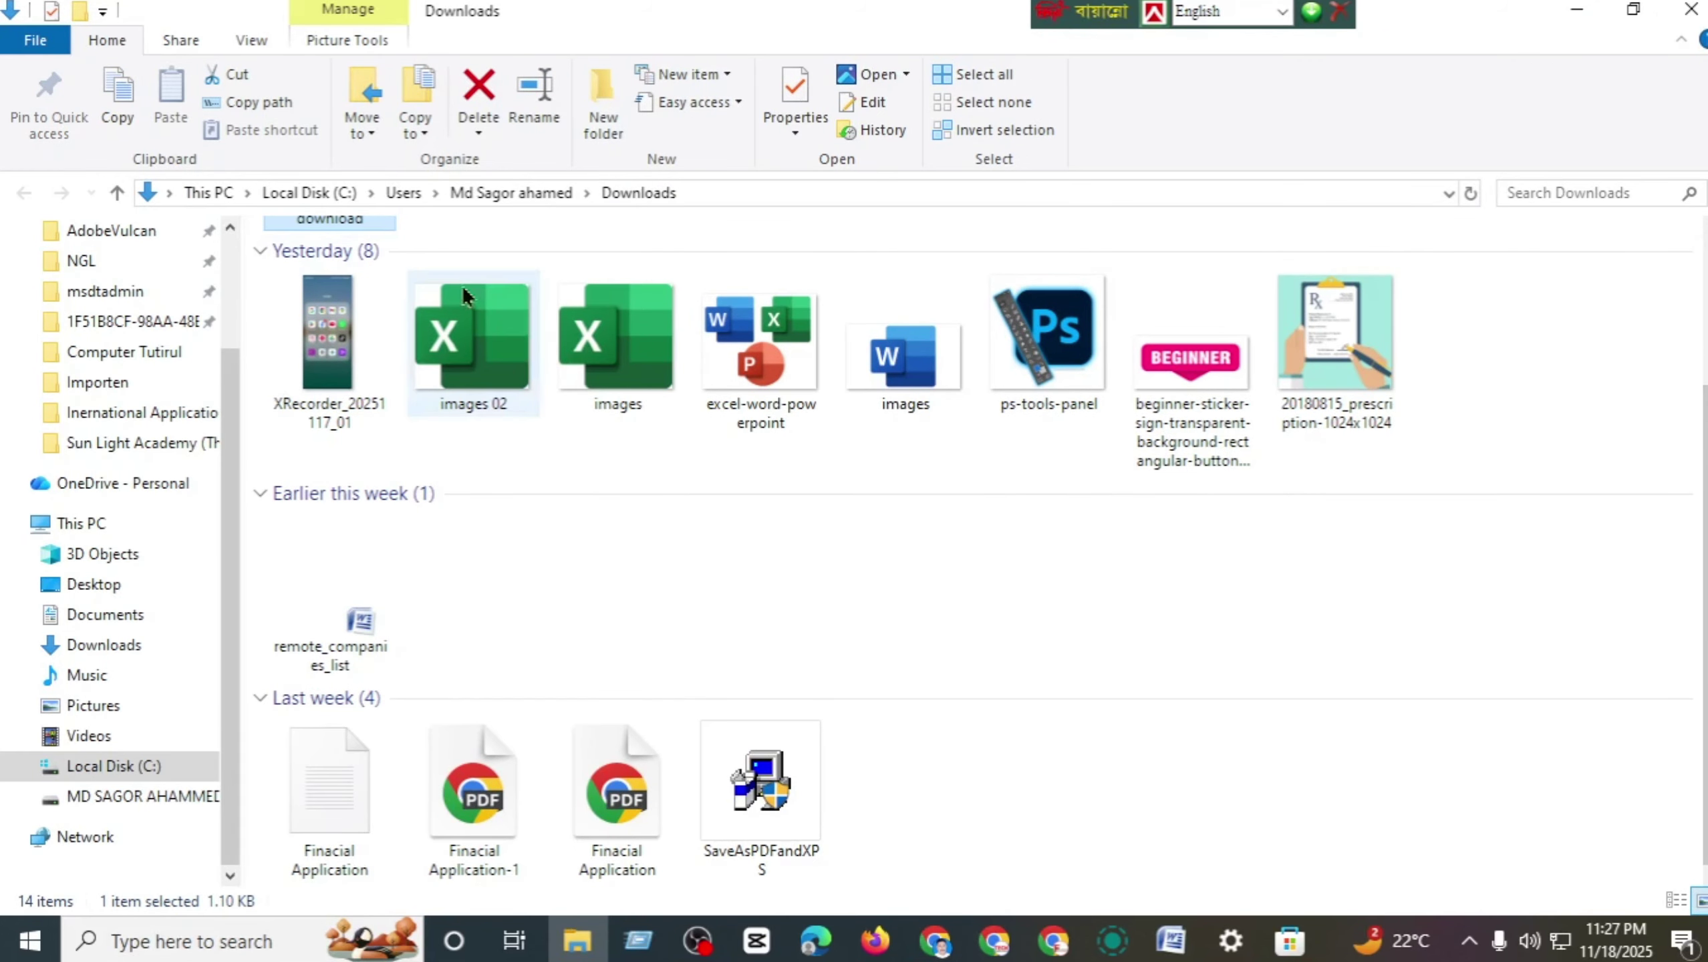
scroll(969, 539, "up", 2)
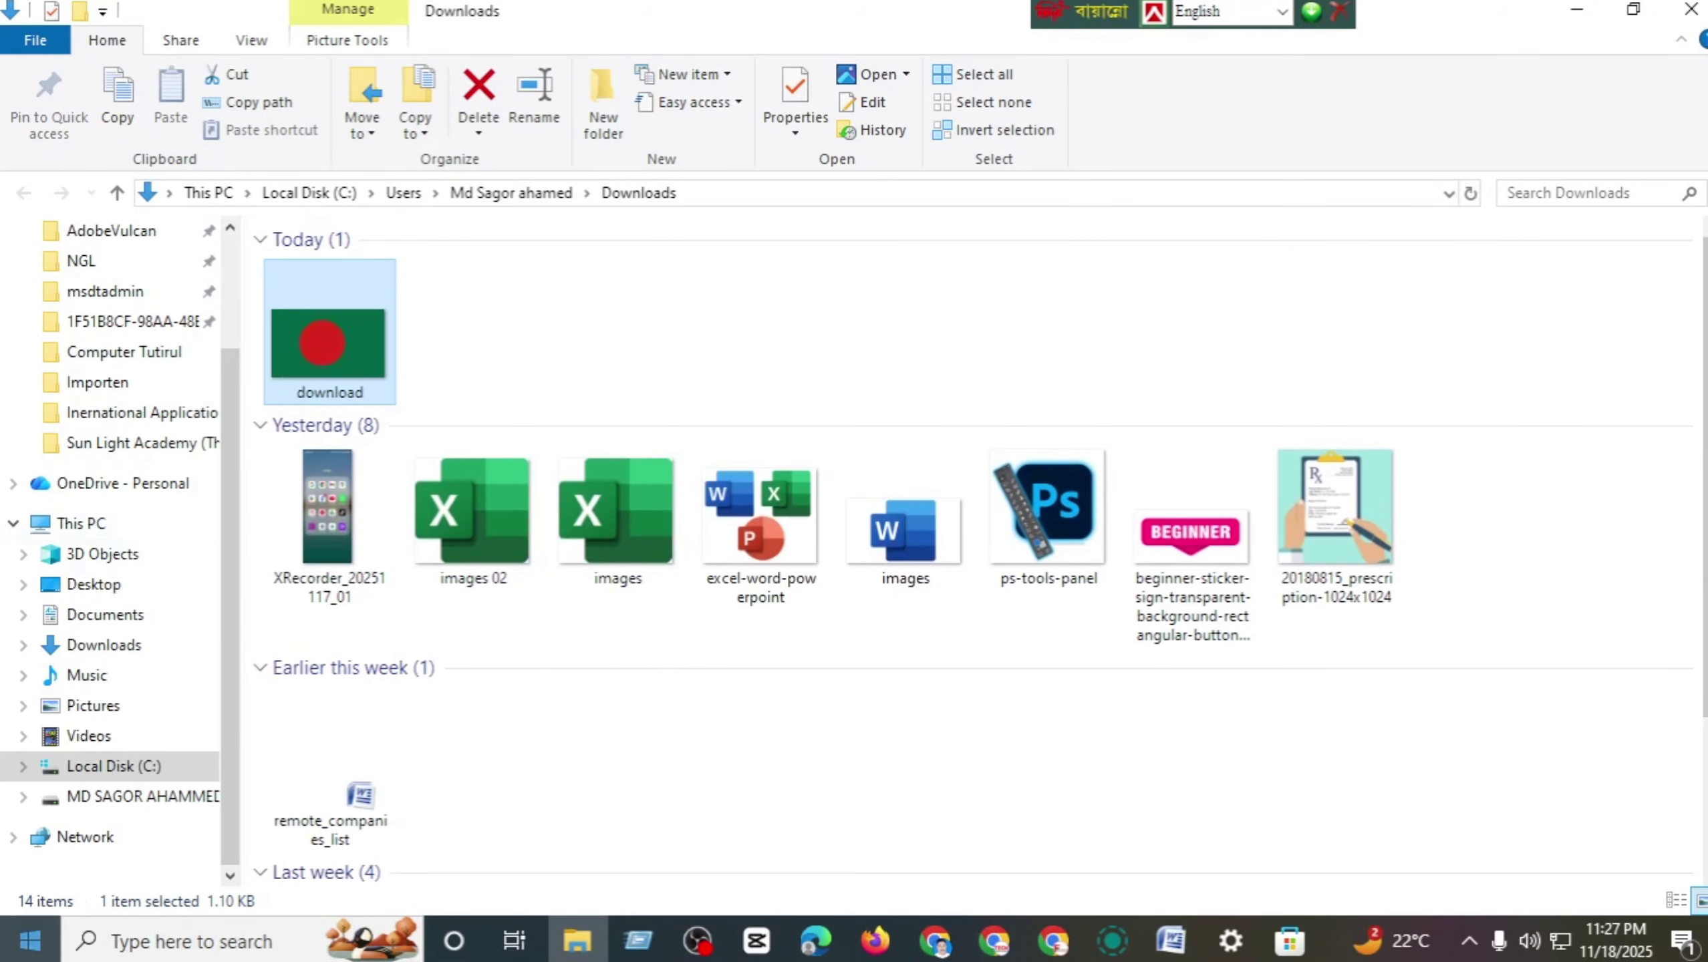
- Uninstall Hill Climb Racing from the recently added apps and return to the Downloads folder
key("super")
right_click(139, 187)
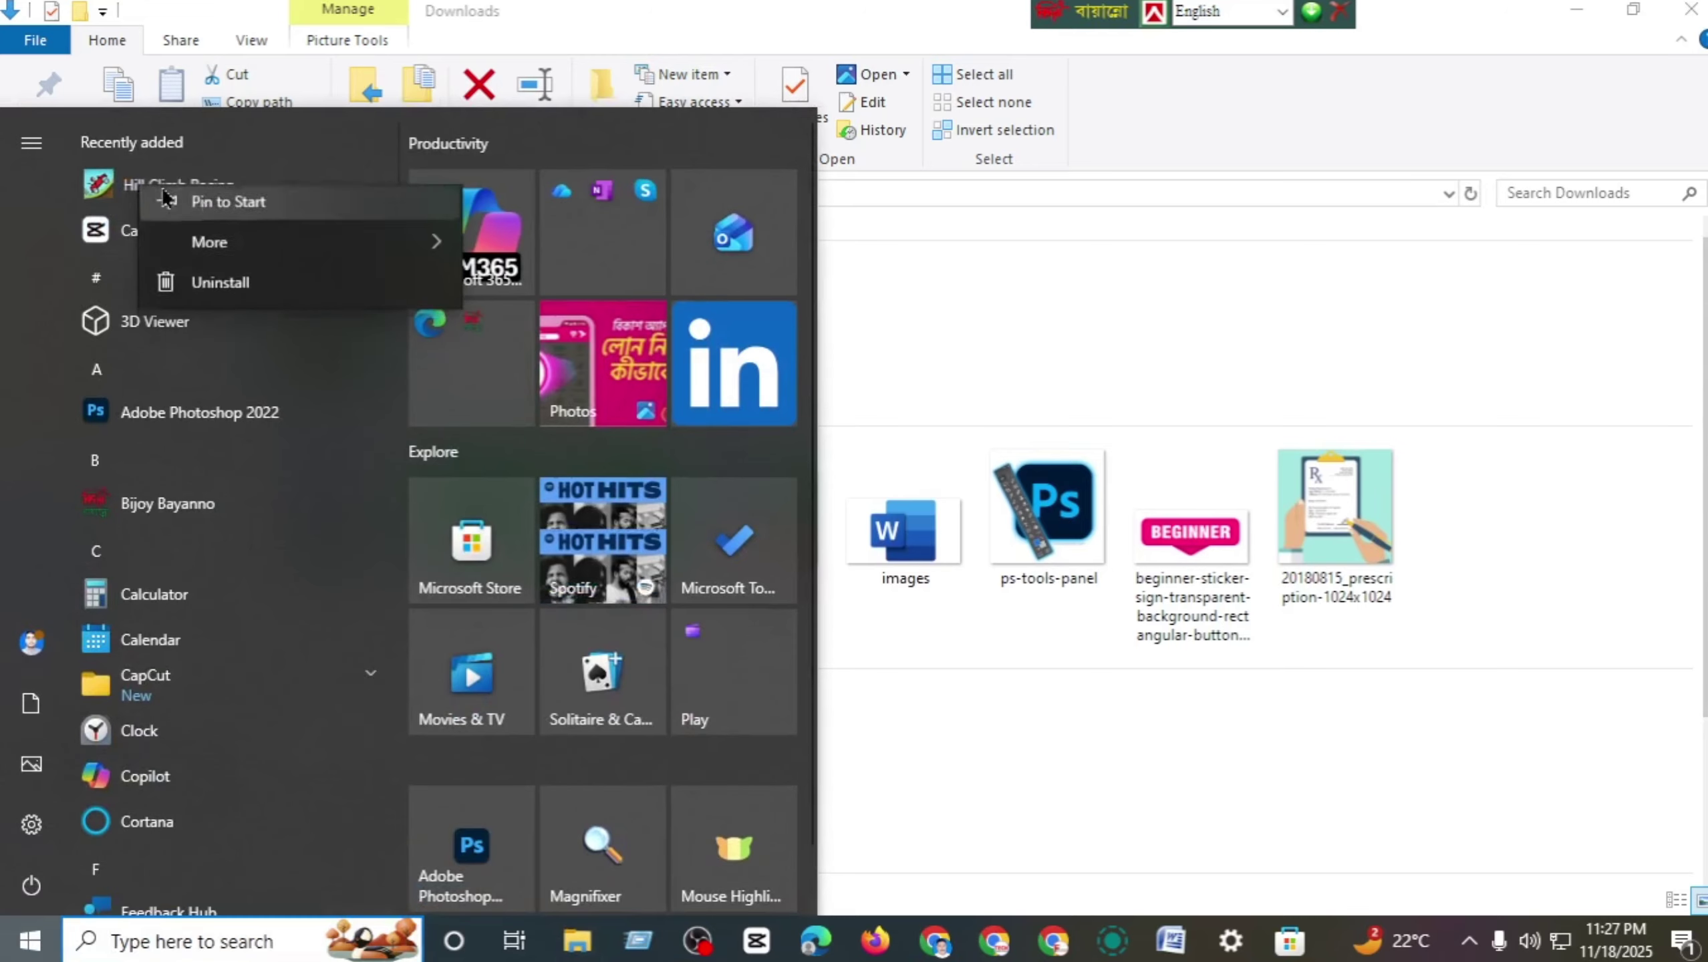
left_click(232, 285)
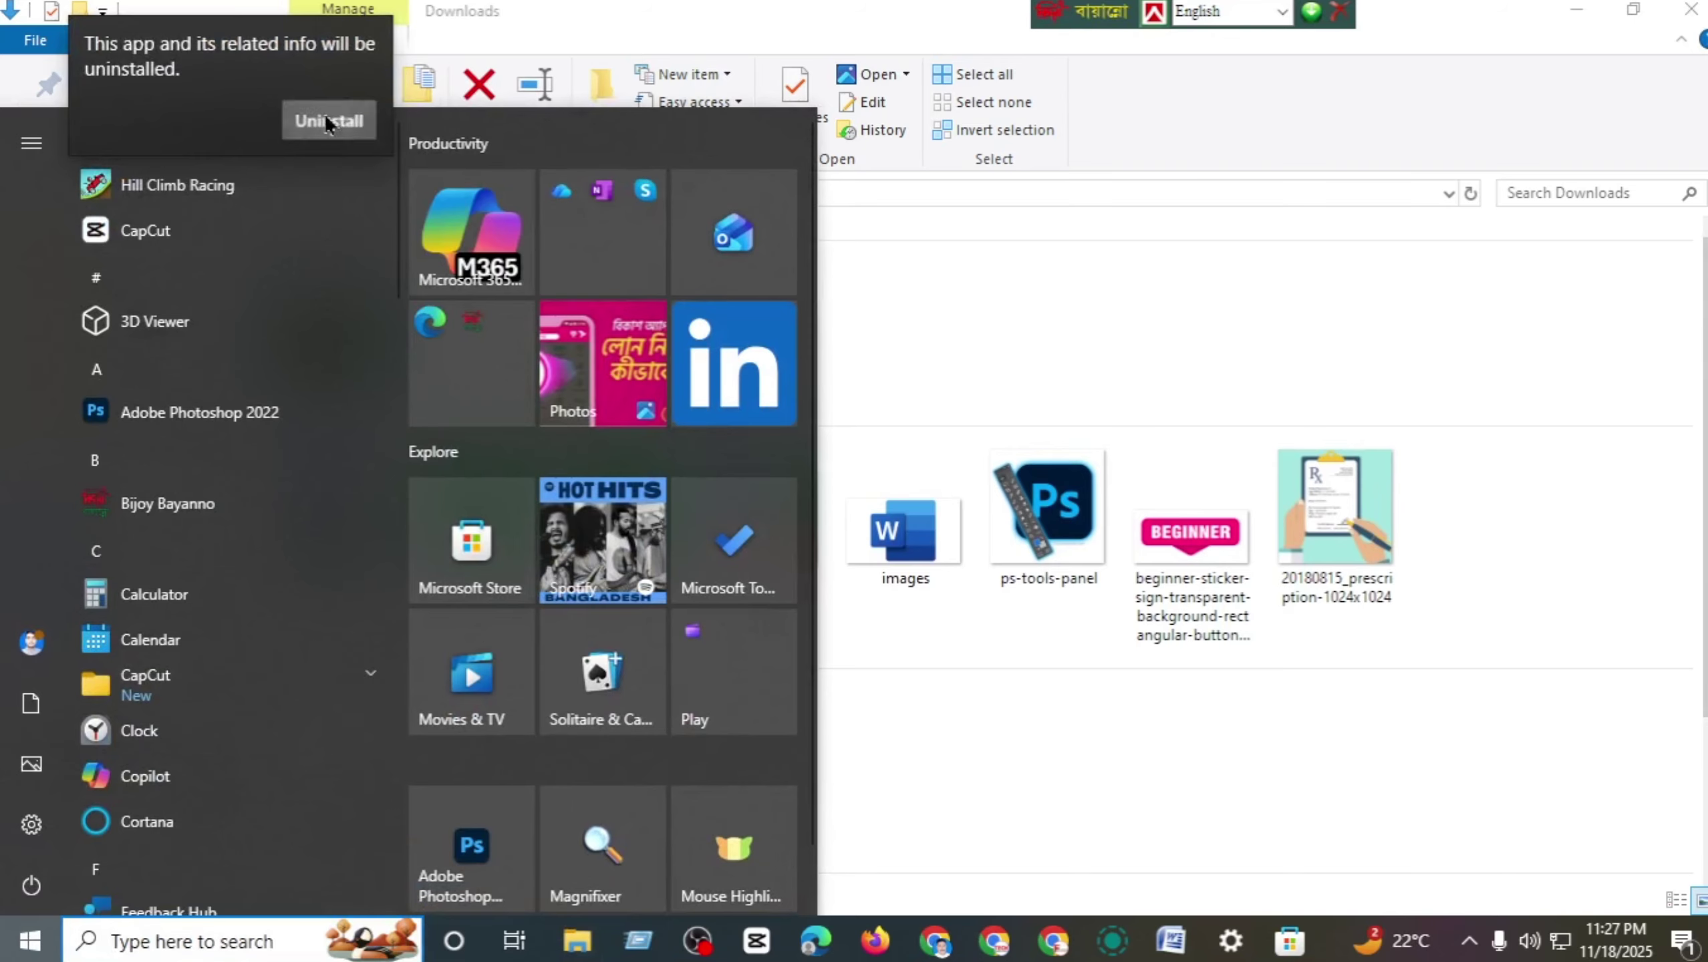
left_click(327, 121)
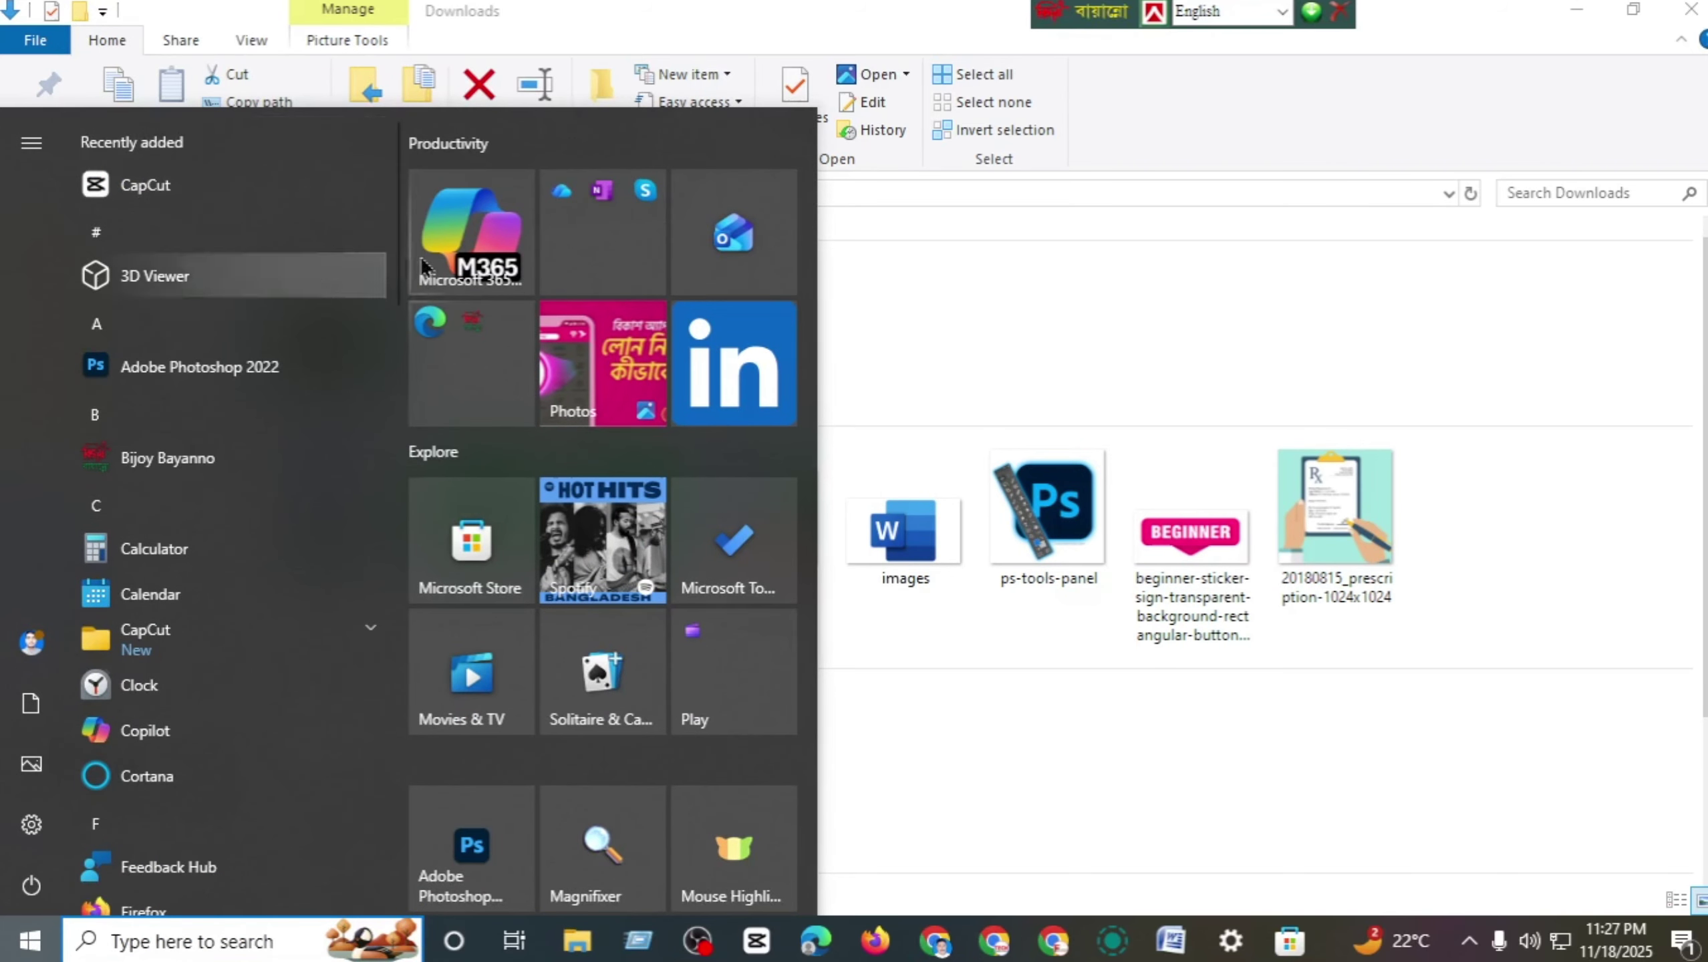
left_click(1143, 790)
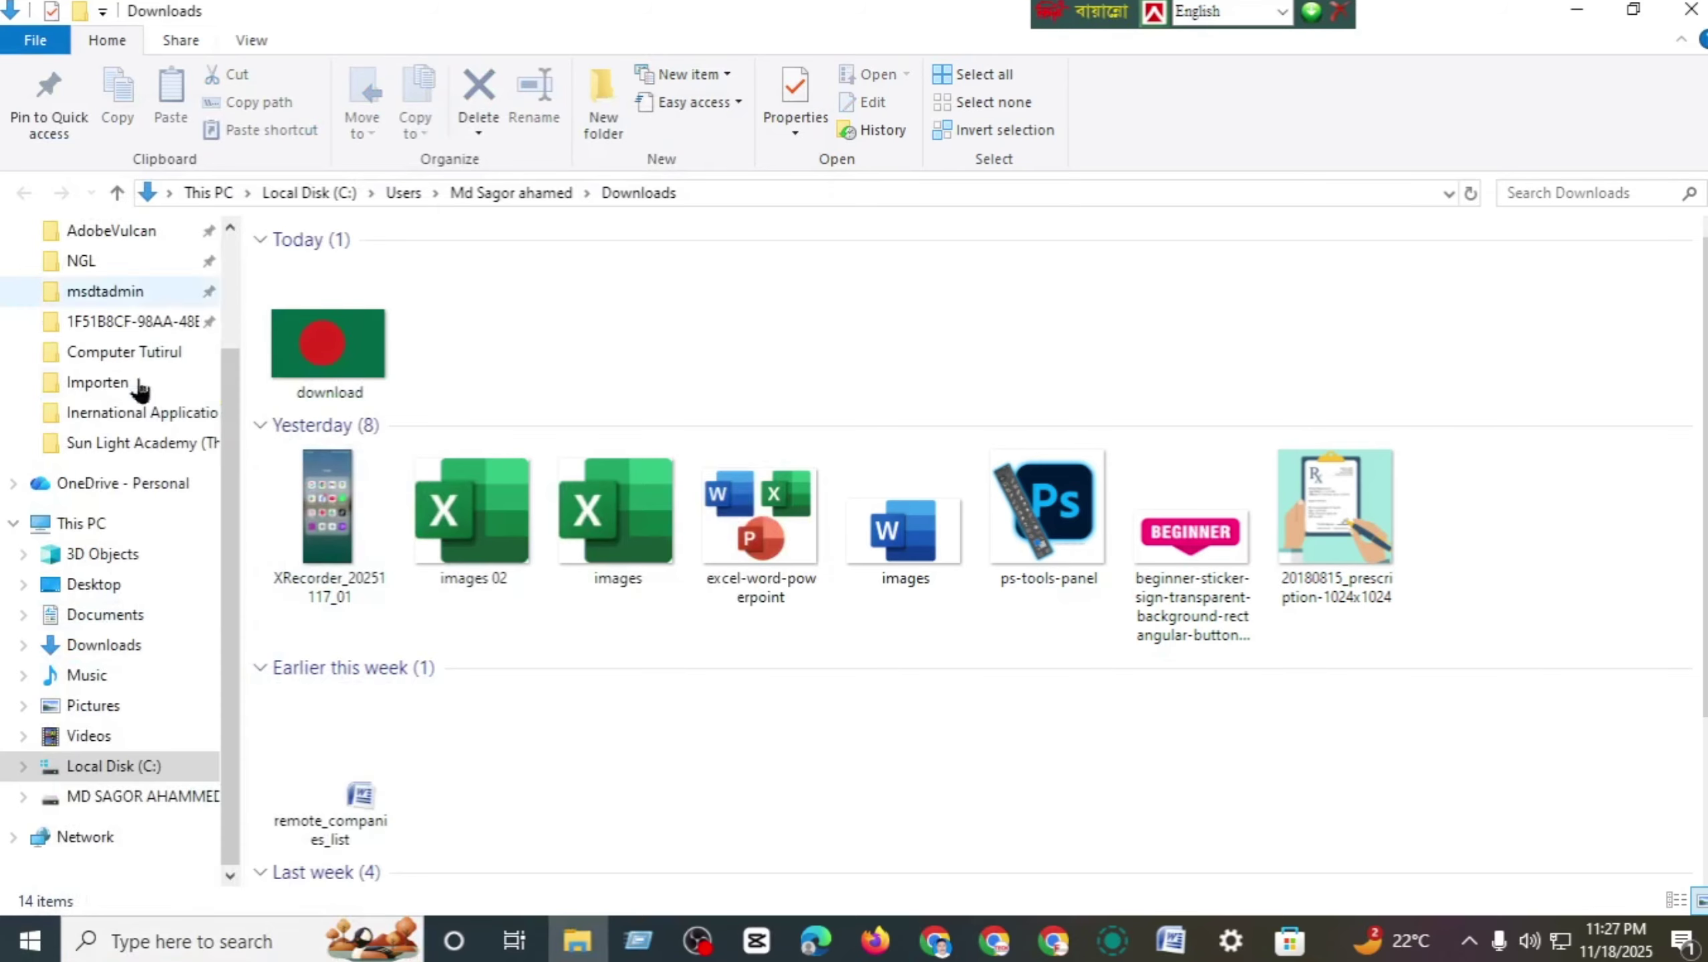
- Select yesterday's files as a group, clear that selection, and select everything in Downloads except excel-word-powerpoint
left_click_drag(1611, 565, 56, 455)
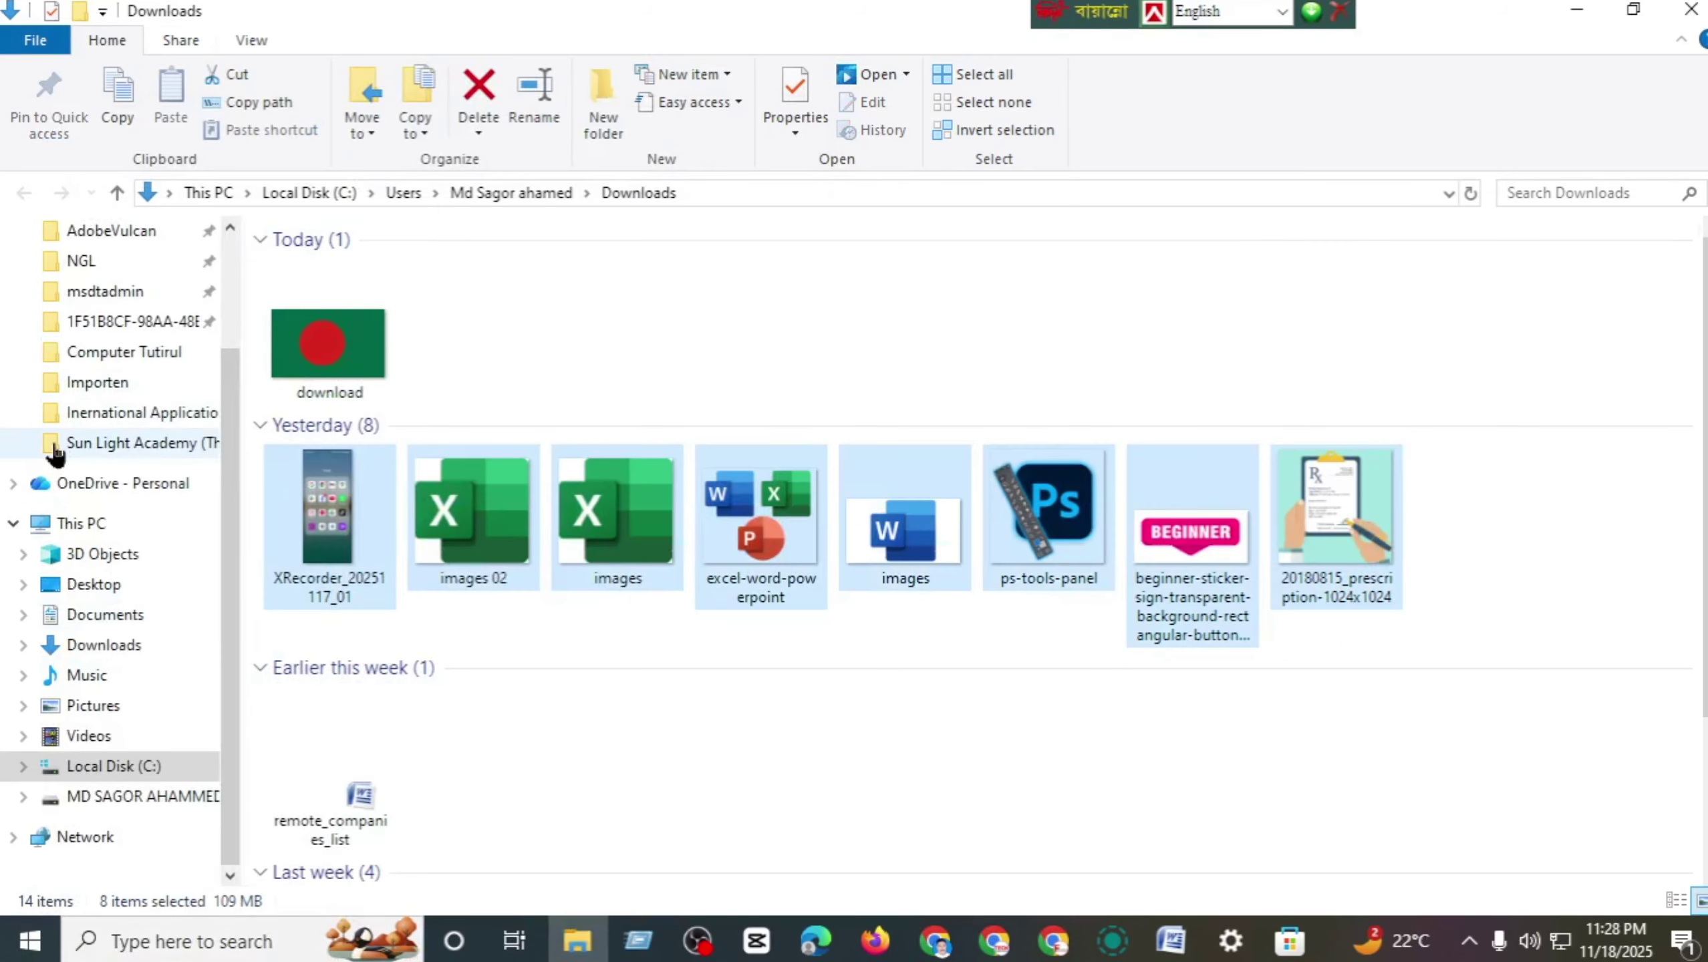
left_click(626, 726)
key("ctrl+a")
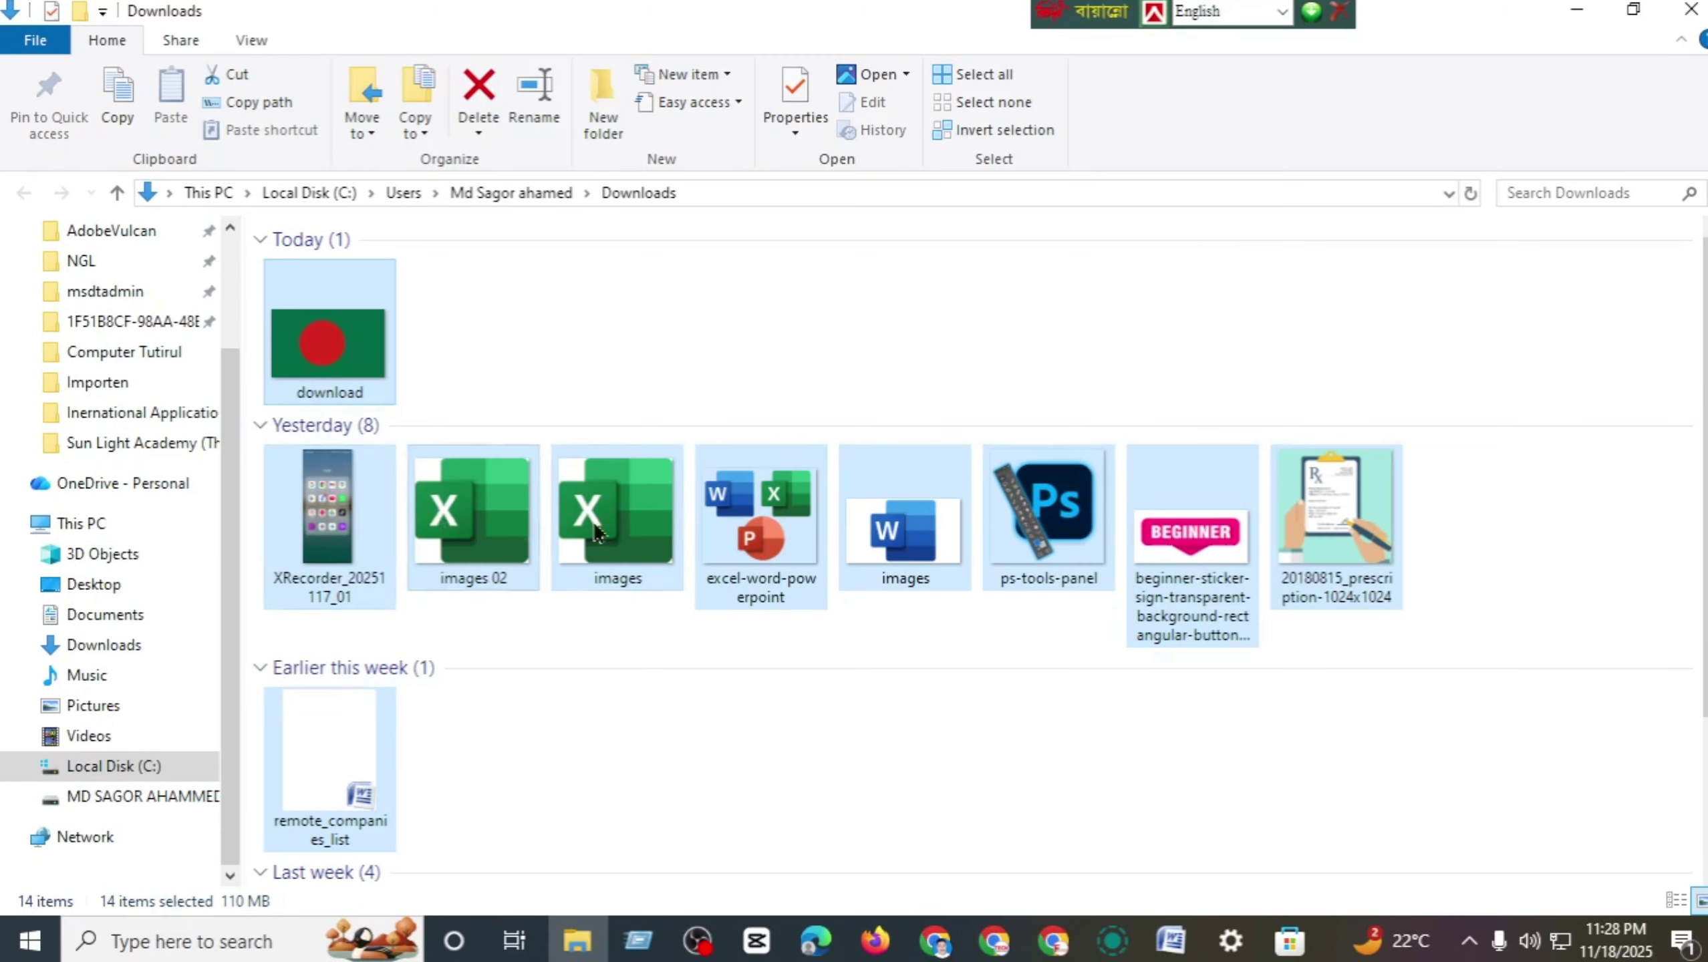
left_click(749, 543, "ctrl")
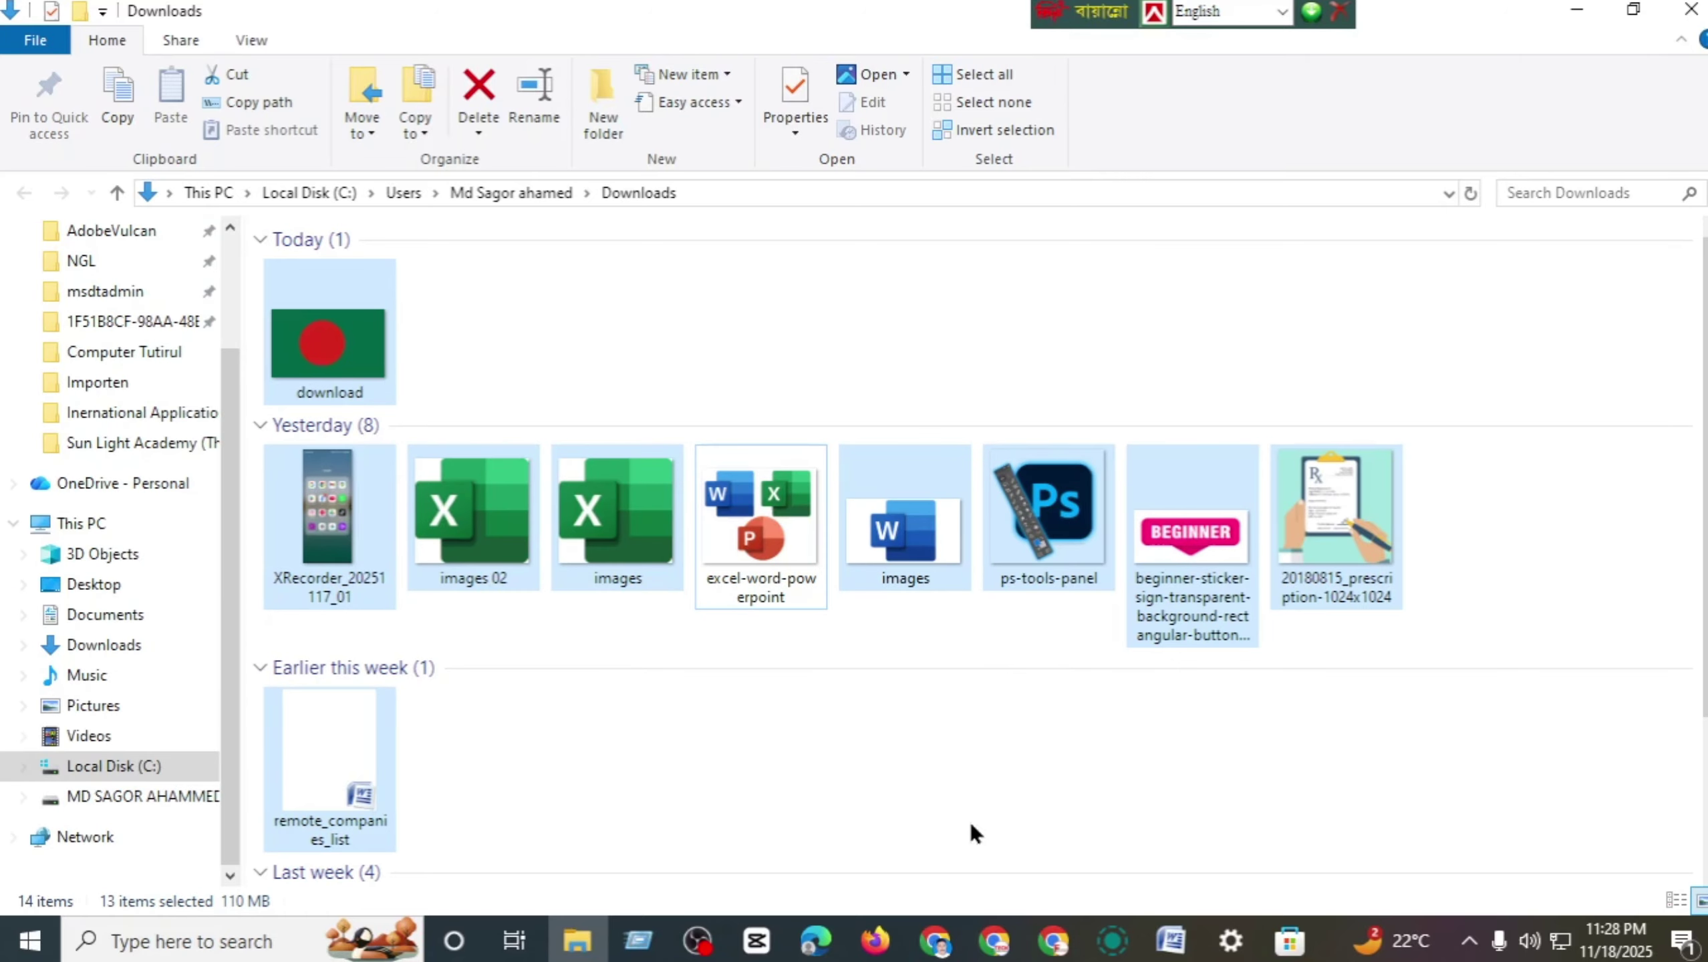